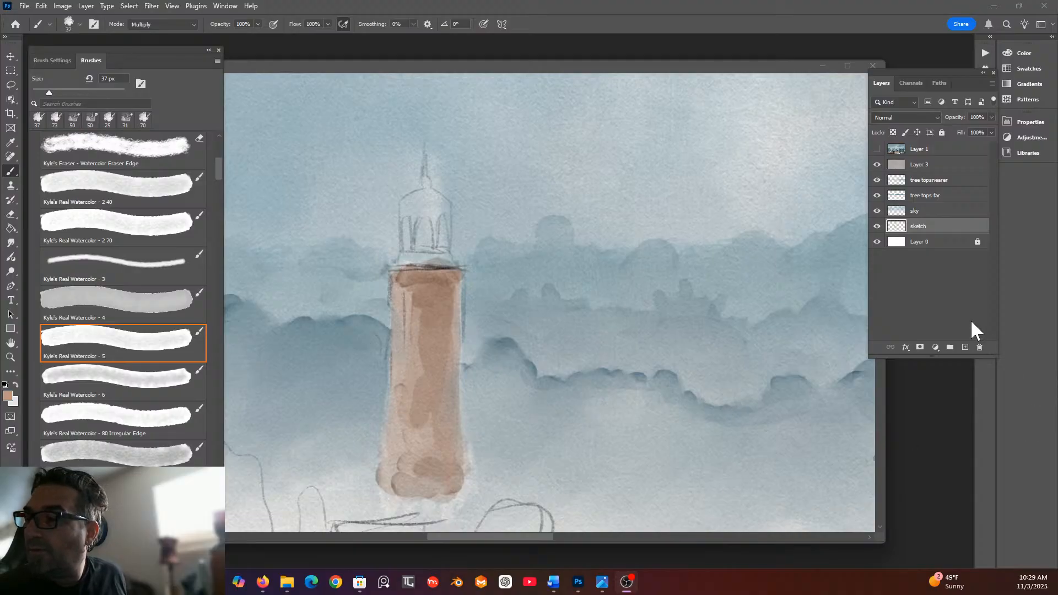
# Undo the brown brush strokes painted on the tower in the sketch layer.
pyautogui.hotkey('ctrl', 'z')
pyautogui.hotkey('ctrl', 'z')
pyautogui.hotkey('ctrl', 'z')
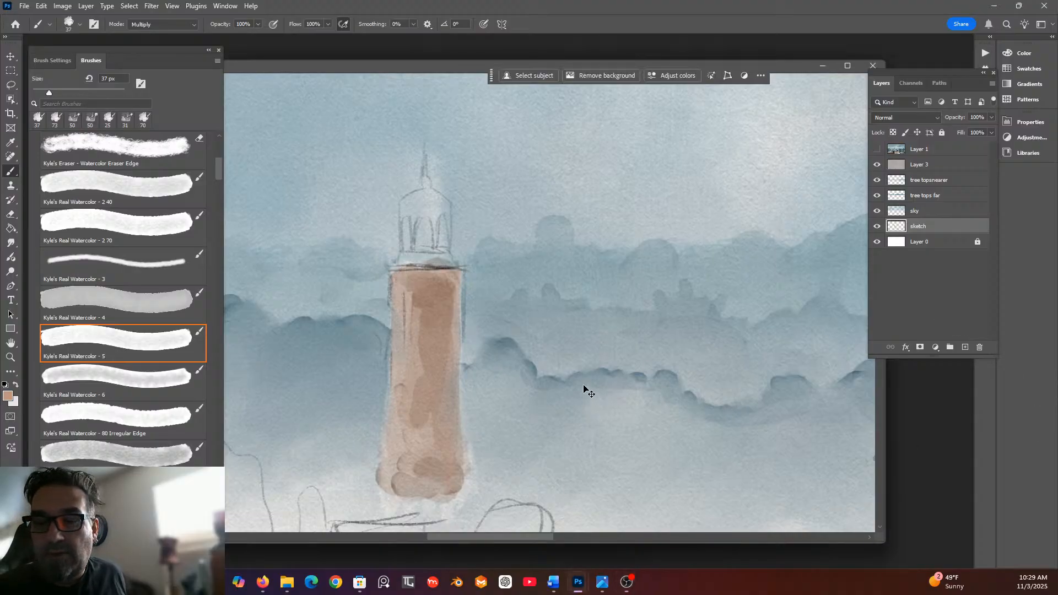
pyautogui.hotkey('ctrl', 'z')
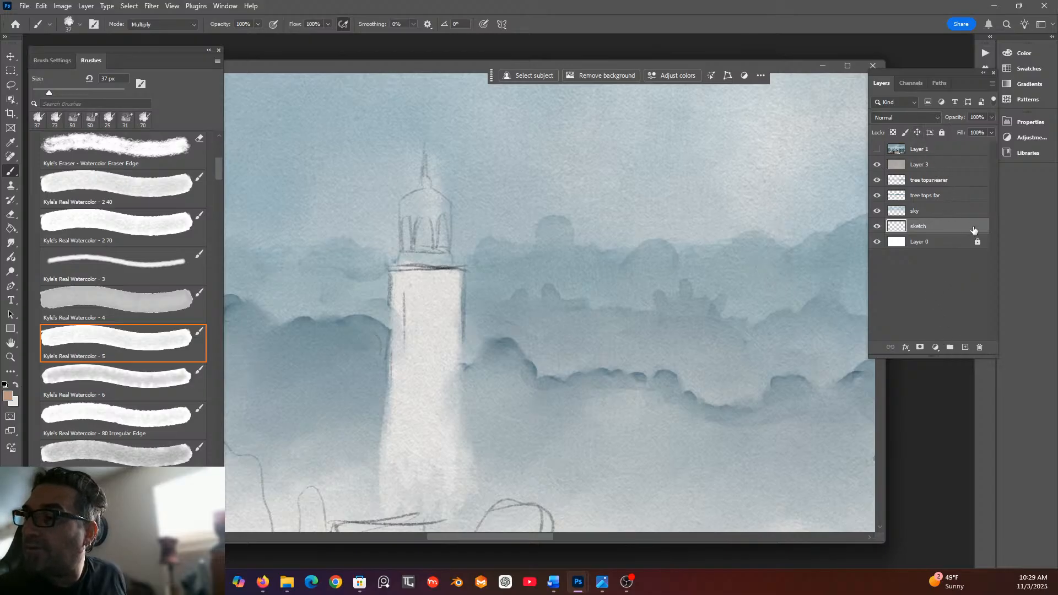
# Fully lock the sketch, Layer 3, tree tops far and sky layers.
pyautogui.click(941, 132)
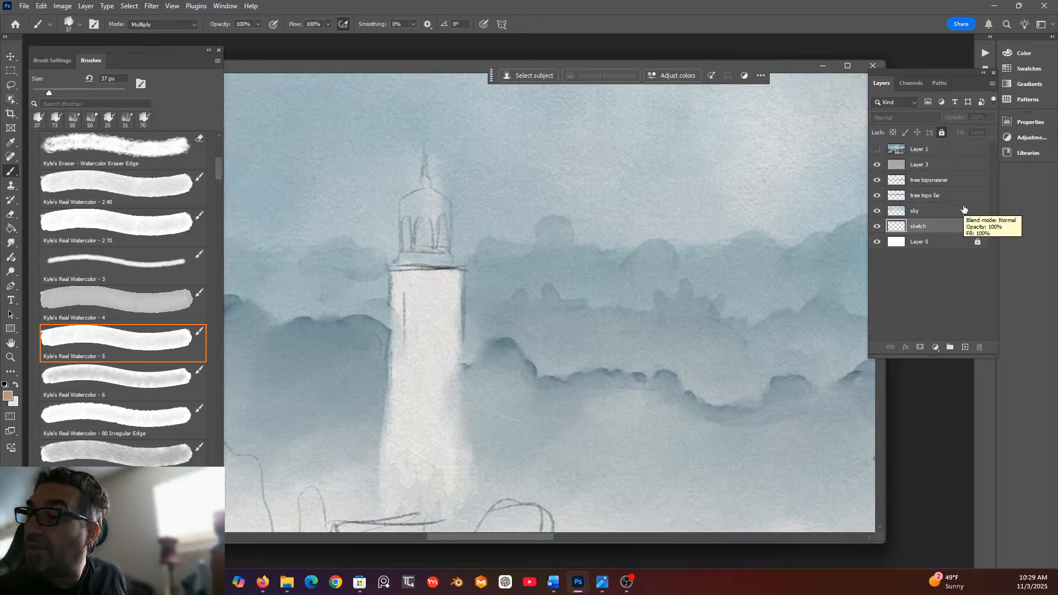
pyautogui.click(958, 167)
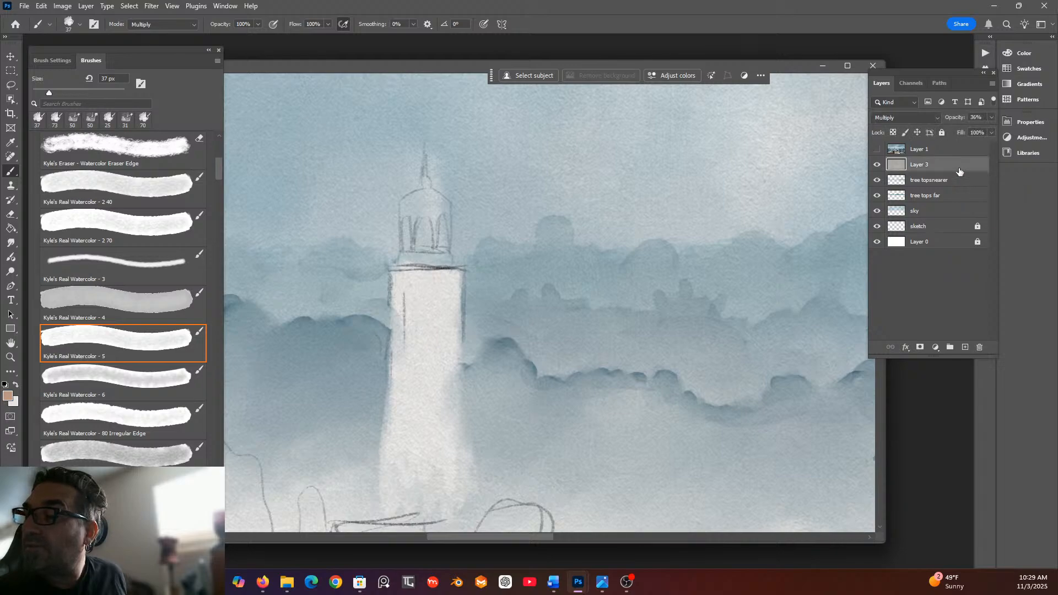
pyautogui.click(942, 132)
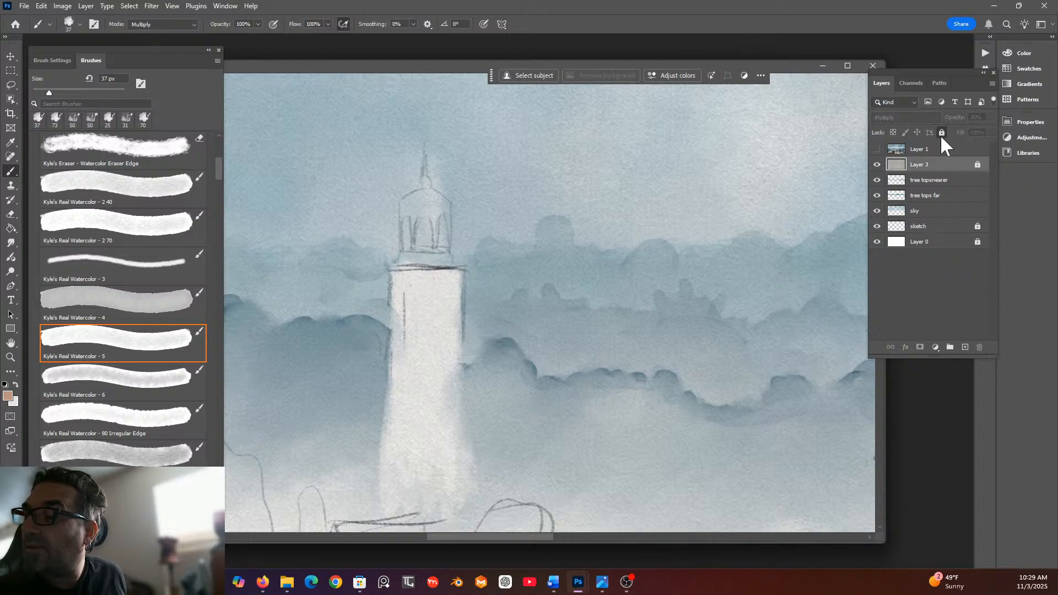
pyautogui.click(963, 197)
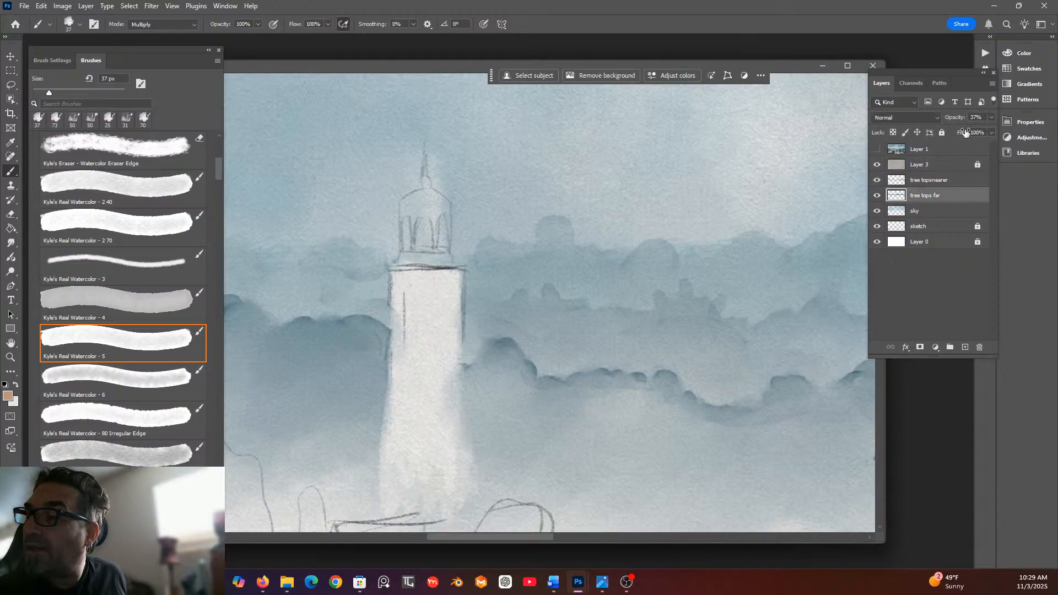
pyautogui.click(941, 133)
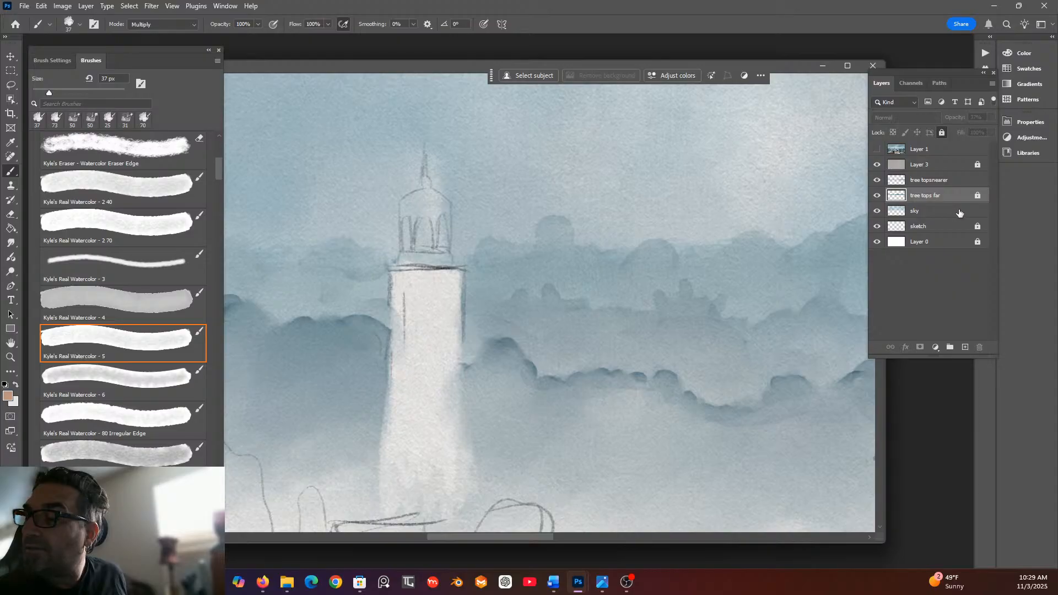
pyautogui.click(959, 213)
pyautogui.click(941, 132)
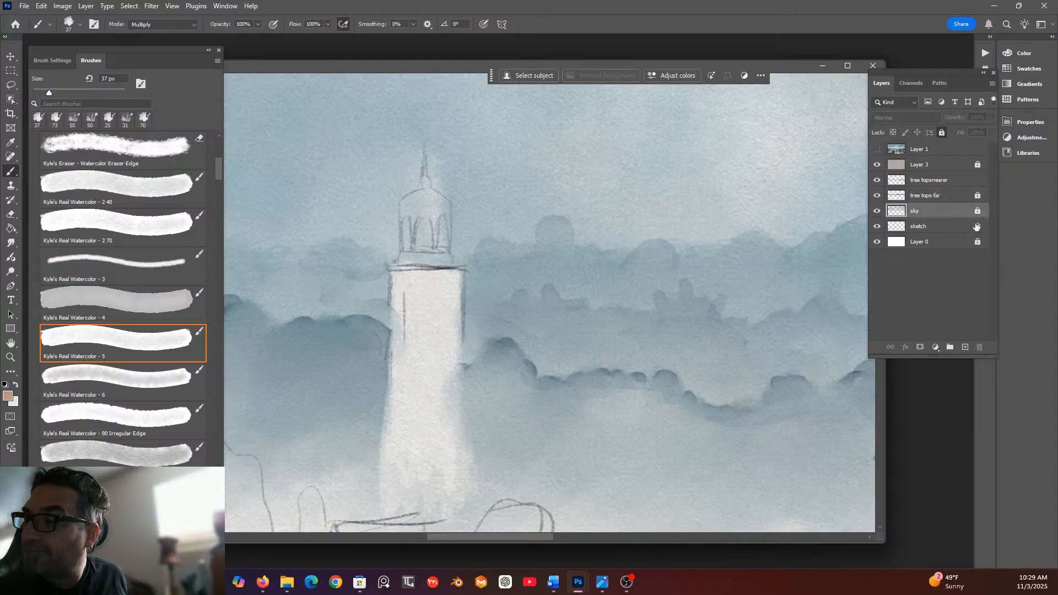
# Create a new layer above the nearer tree tops layer and name it tower.
pyautogui.click(947, 184)
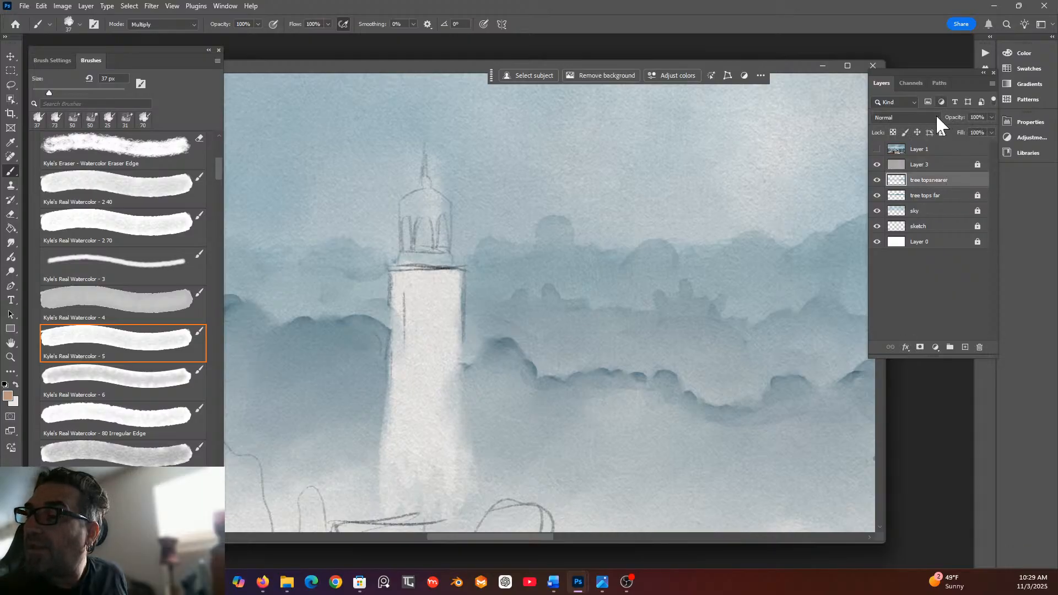
pyautogui.click(963, 347)
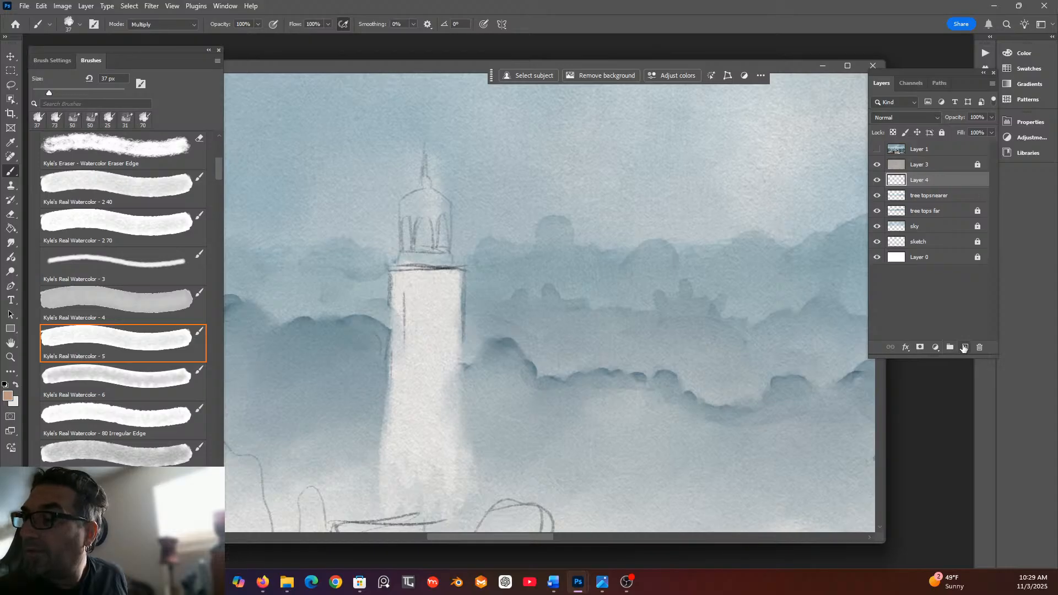
pyautogui.doubleClick(915, 180)
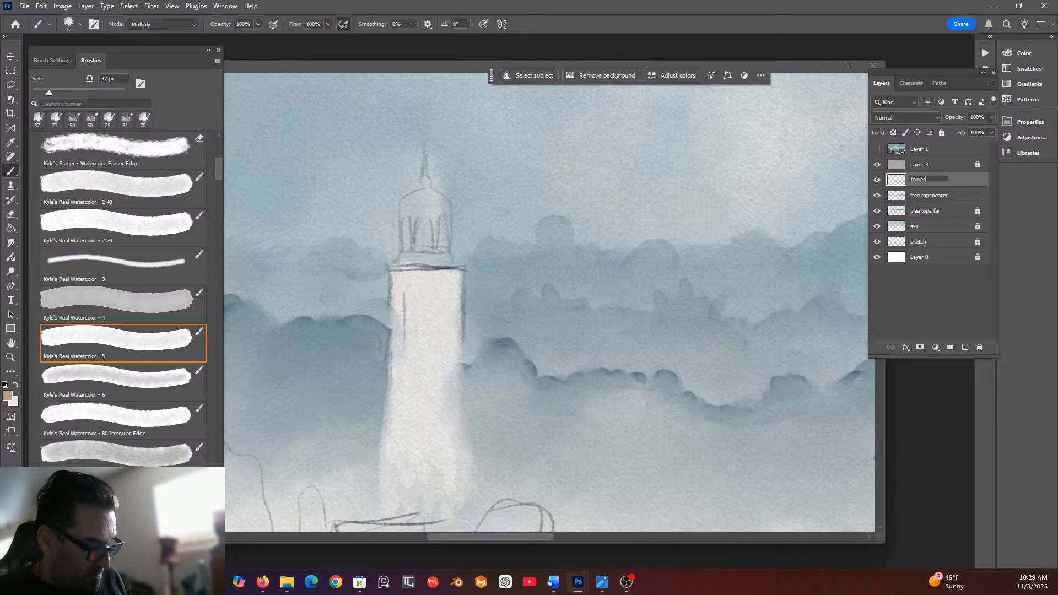
pyautogui.press('Return')
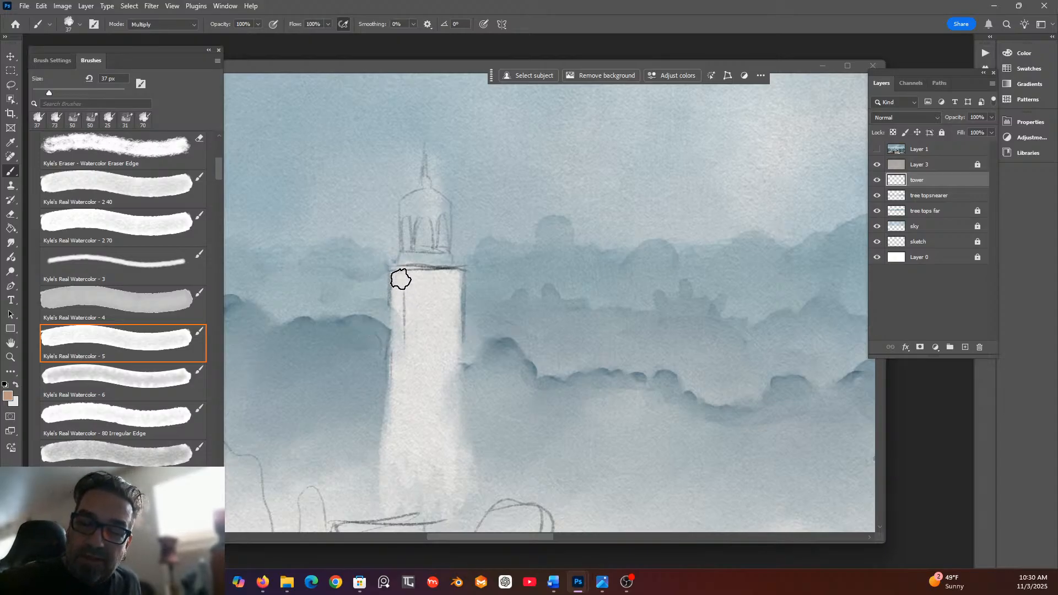
# Paint a light brown base wash over the tower shaft and soften its lower edge with Kyle's Real Watercolor - Softer Wet Blender.
pyautogui.moveTo(411, 281)
pyautogui.mouseDown()
pyautogui.moveTo(446, 283)
pyautogui.moveTo(449, 343)
pyautogui.moveTo(458, 298)
pyautogui.moveTo(457, 285)
pyautogui.moveTo(445, 495)
pyautogui.moveTo(436, 411)
pyautogui.moveTo(424, 476)
pyautogui.moveTo(420, 444)
pyautogui.moveTo(390, 480)
pyautogui.moveTo(399, 282)
pyautogui.moveTo(387, 478)
pyautogui.moveTo(401, 473)
pyautogui.moveTo(415, 389)
pyautogui.moveTo(405, 479)
pyautogui.moveTo(414, 456)
pyautogui.moveTo(411, 291)
pyautogui.moveTo(418, 416)
pyautogui.moveTo(426, 291)
pyautogui.moveTo(434, 402)
pyautogui.moveTo(440, 286)
pyautogui.moveTo(452, 277)
pyautogui.moveTo(404, 277)
pyautogui.moveTo(451, 278)
pyautogui.moveTo(427, 463)
pyautogui.mouseUp()
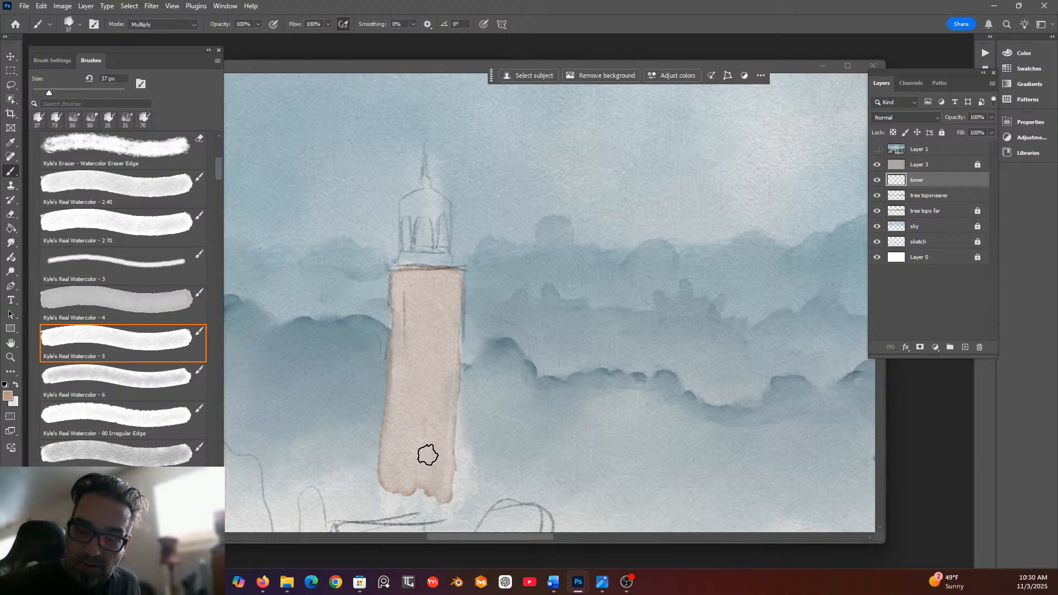
pyautogui.moveTo(220, 167); pyautogui.dragTo(223, 458)
pyautogui.click(154, 352)
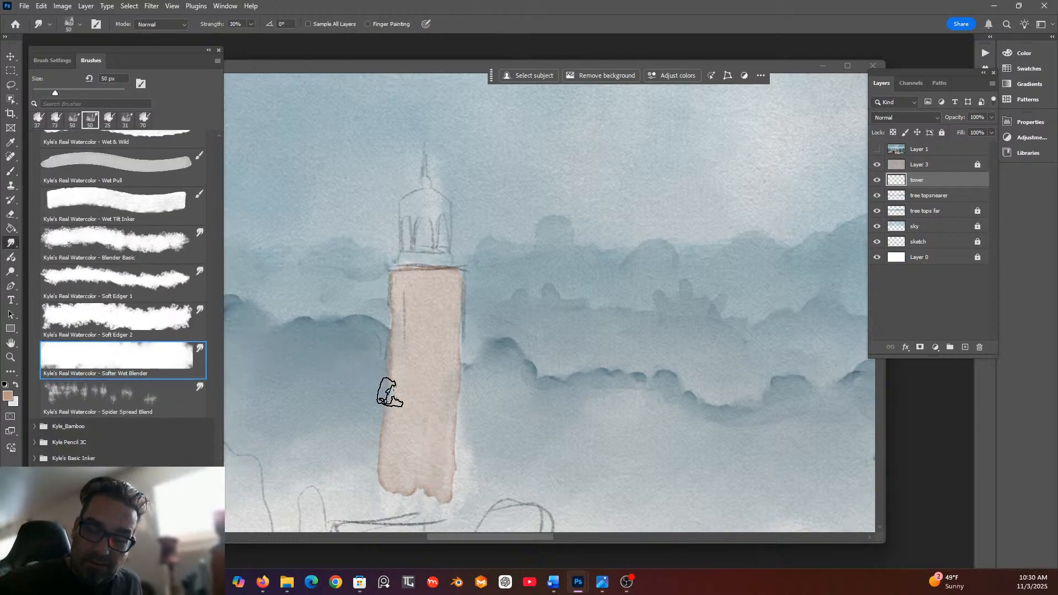
pyautogui.moveTo(391, 491)
pyautogui.mouseDown()
pyautogui.moveTo(424, 480)
pyautogui.moveTo(435, 505)
pyautogui.moveTo(436, 484)
pyautogui.mouseUp()
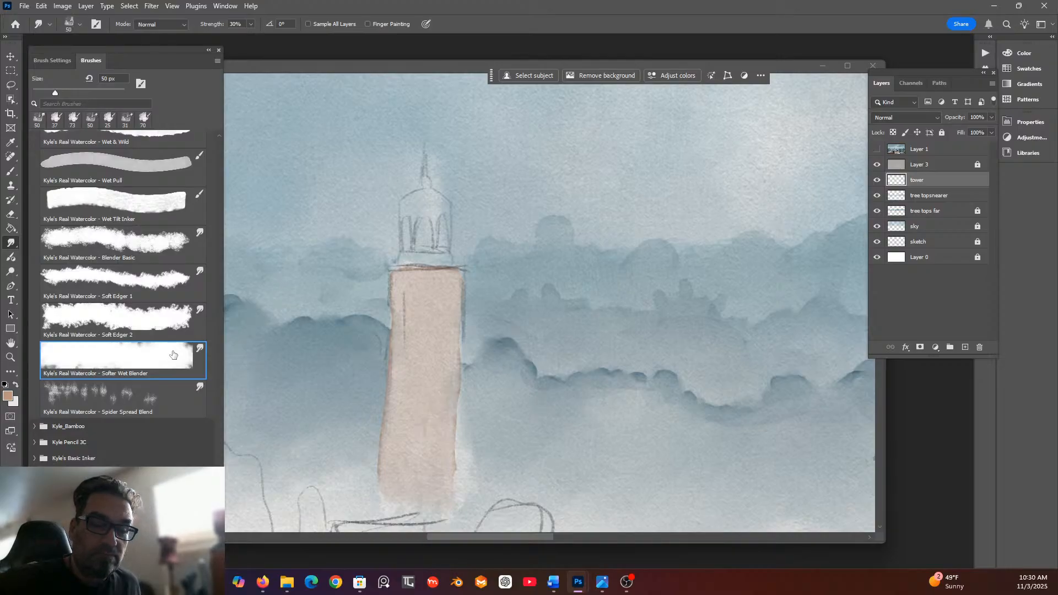
# Switch to the Kyle's Real Watercolor - 5 brush and set its size to 40 px.
pyautogui.scroll(15, 212, 230)
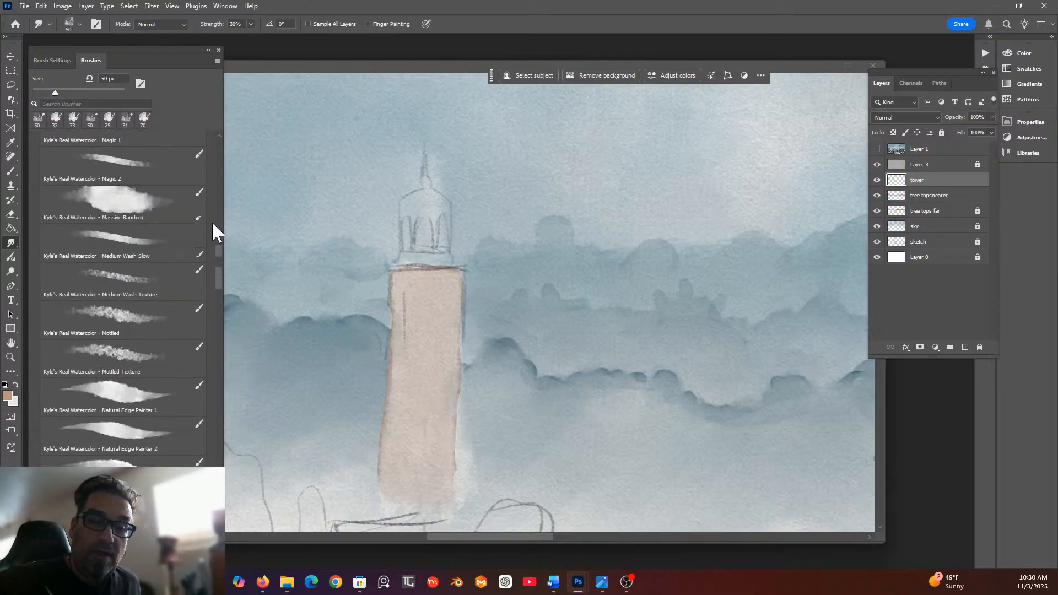
pyautogui.scroll(-1, 212, 164)
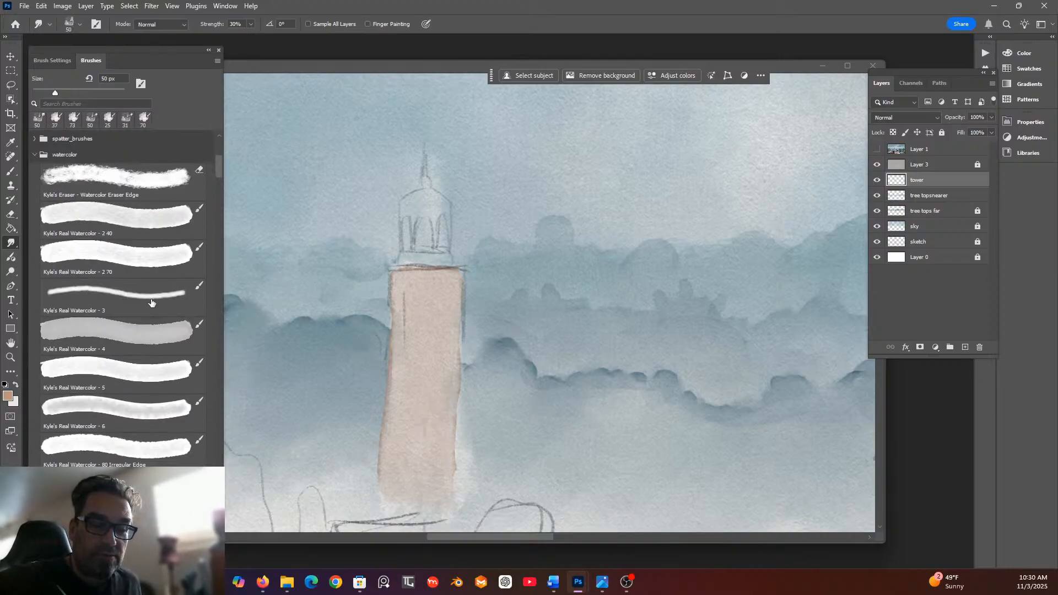
pyautogui.click(115, 370)
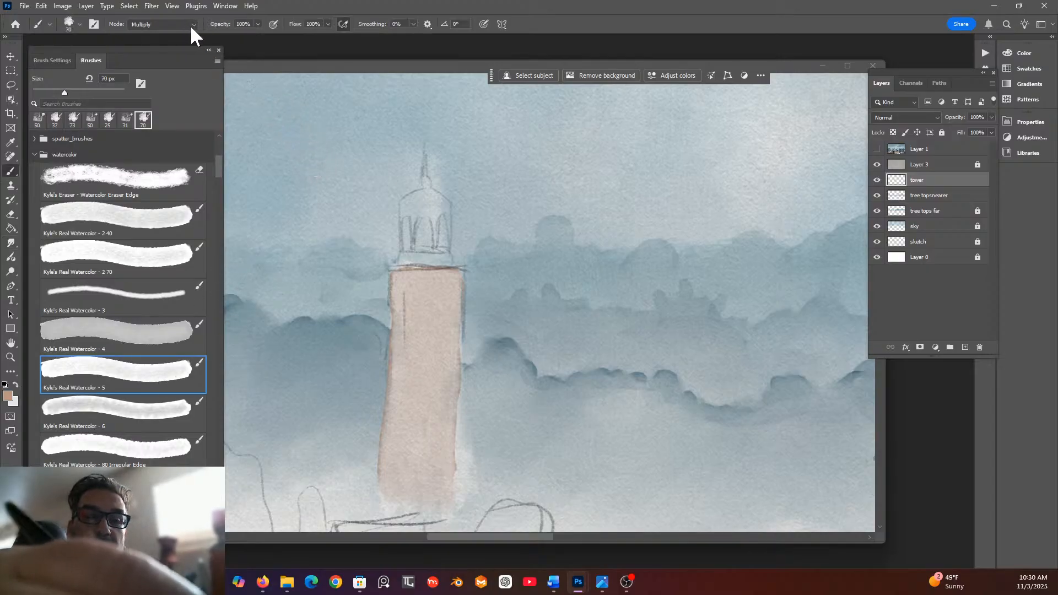
pyautogui.click(81, 23)
pyautogui.click(76, 55)
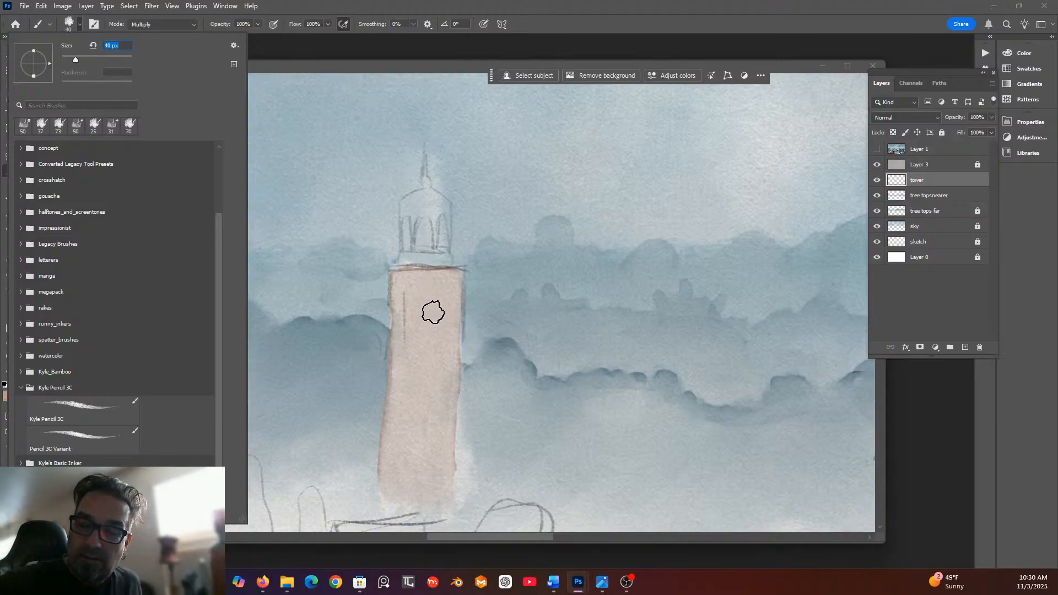
pyautogui.click(429, 280)
pyautogui.moveTo(441, 296)
pyautogui.mouseDown()
pyautogui.moveTo(435, 400)
pyautogui.moveTo(432, 352)
pyautogui.moveTo(417, 376)
pyautogui.mouseUp()
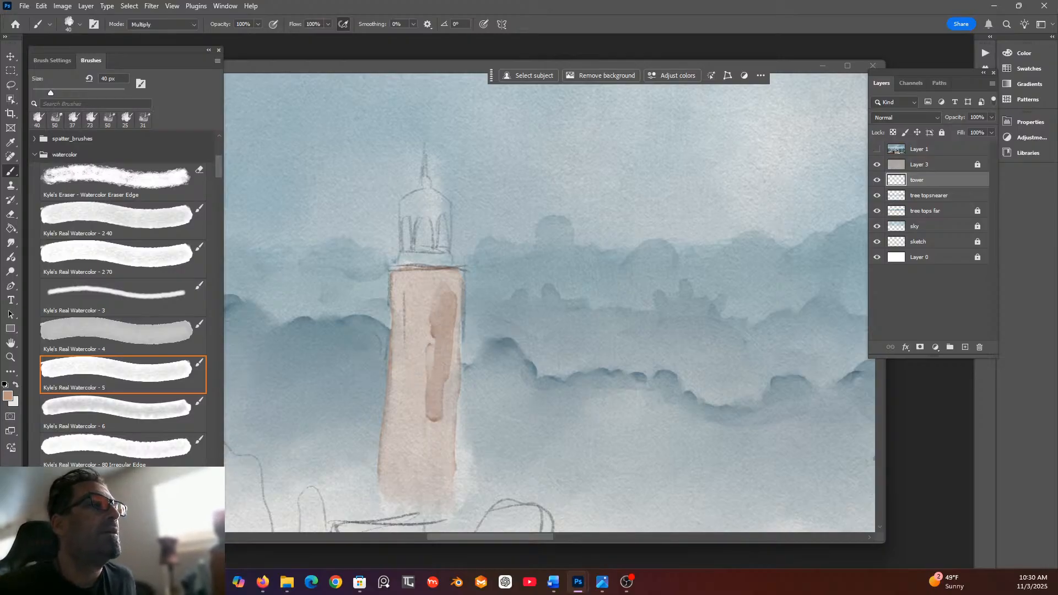
pyautogui.hotkey('ctrl', 'z')
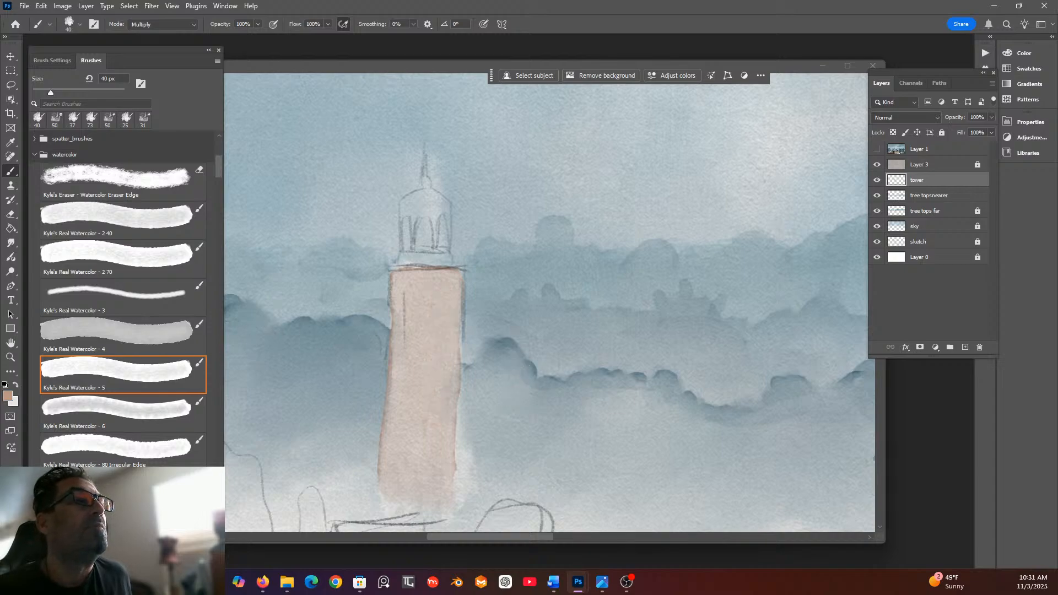
pyautogui.hotkey('alt', 'Tab')
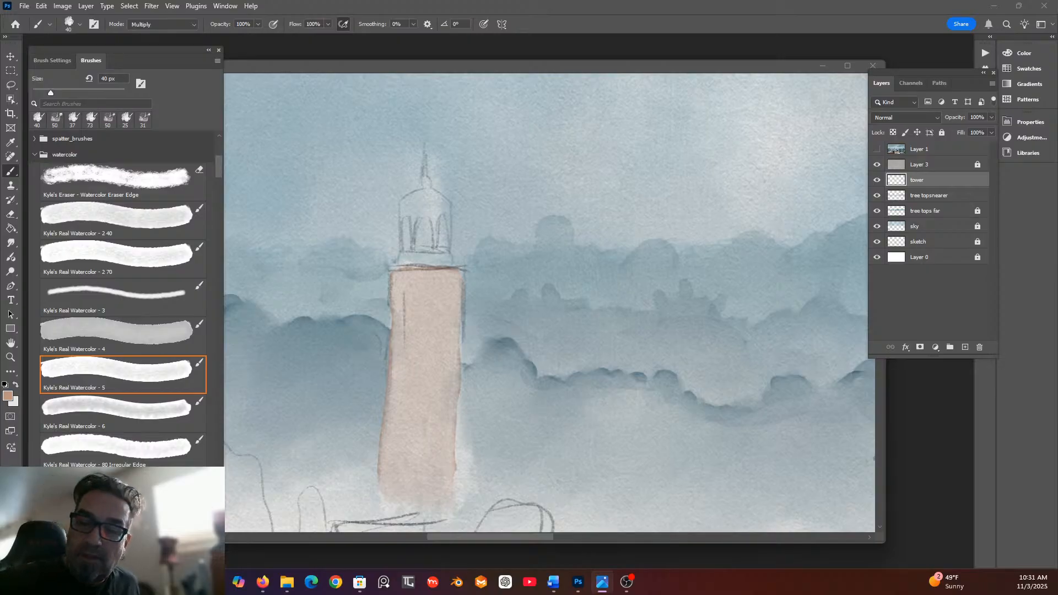
pyautogui.hotkey('alt', 'Tab')
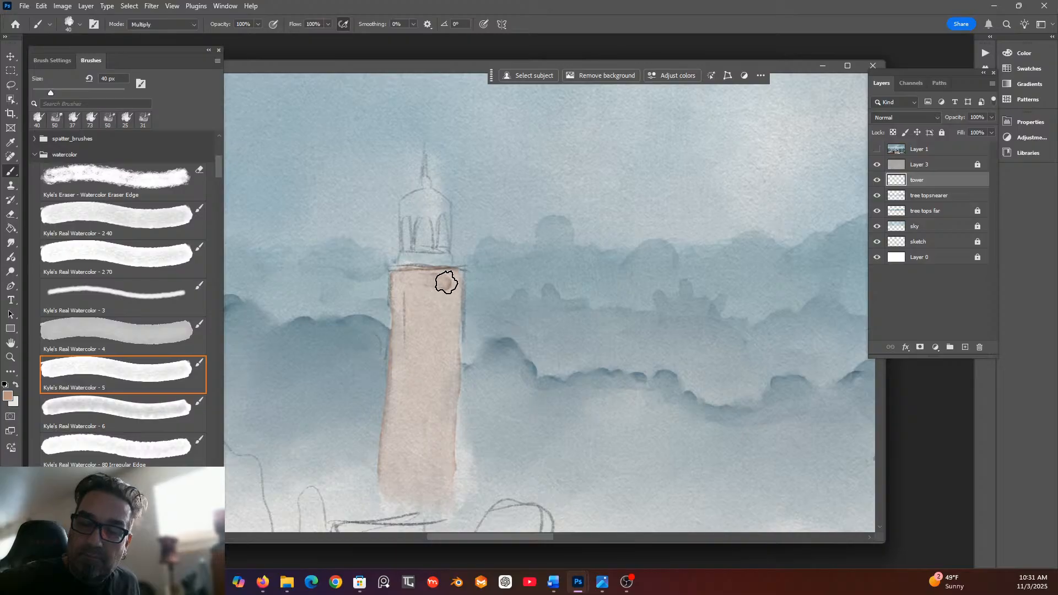
# Shade the tower with darker vertical strokes, mainly on its right side, and darken its top edge with the brush at 18 px.
pyautogui.moveTo(437, 278)
pyautogui.mouseDown()
pyautogui.moveTo(452, 496)
pyautogui.moveTo(456, 286)
pyautogui.moveTo(447, 302)
pyautogui.moveTo(421, 289)
pyautogui.moveTo(428, 337)
pyautogui.moveTo(411, 302)
pyautogui.moveTo(414, 291)
pyautogui.moveTo(414, 454)
pyautogui.moveTo(426, 487)
pyautogui.moveTo(433, 451)
pyautogui.moveTo(440, 488)
pyautogui.moveTo(429, 406)
pyautogui.moveTo(440, 299)
pyautogui.moveTo(435, 311)
pyautogui.moveTo(424, 294)
pyautogui.moveTo(426, 263)
pyautogui.moveTo(396, 277)
pyautogui.moveTo(455, 278)
pyautogui.moveTo(407, 282)
pyautogui.moveTo(435, 280)
pyautogui.moveTo(452, 304)
pyautogui.moveTo(428, 295)
pyautogui.moveTo(443, 321)
pyautogui.moveTo(433, 304)
pyautogui.moveTo(437, 491)
pyautogui.moveTo(452, 309)
pyautogui.moveTo(441, 493)
pyautogui.moveTo(440, 292)
pyautogui.moveTo(396, 274)
pyautogui.mouseUp()
pyautogui.click(76, 25)
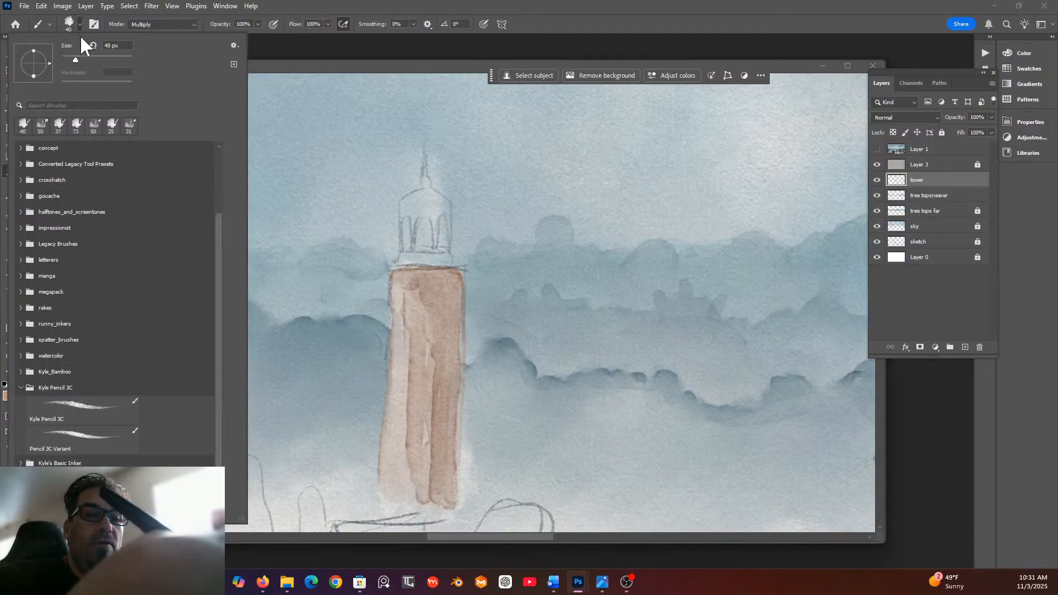
pyautogui.moveTo(70, 60); pyautogui.dragTo(67, 59)
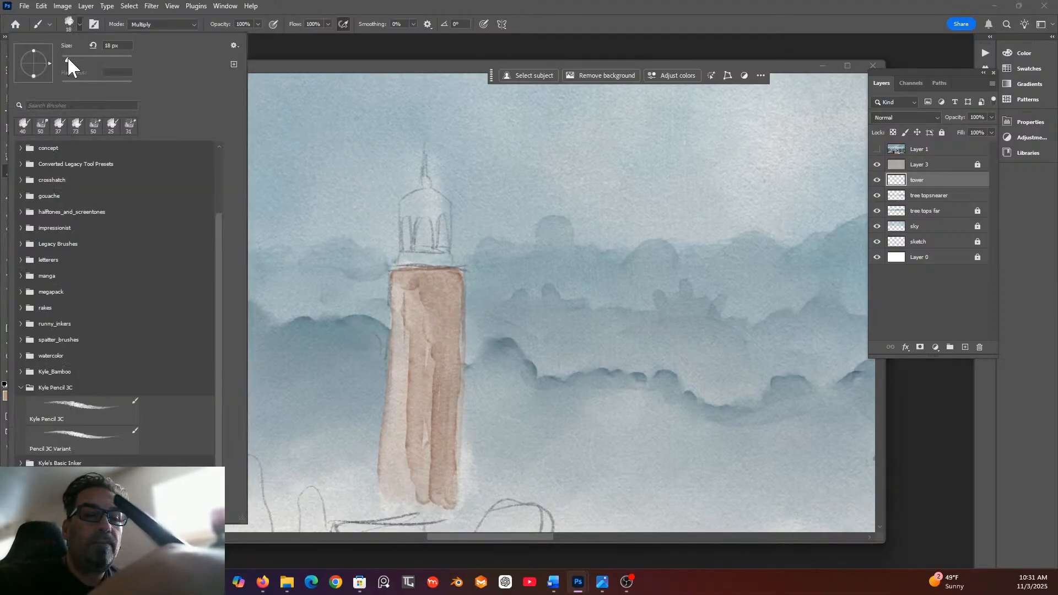
pyautogui.click(395, 275)
pyautogui.moveTo(394, 274)
pyautogui.mouseDown()
pyautogui.moveTo(457, 274)
pyautogui.moveTo(397, 275)
pyautogui.moveTo(455, 277)
pyautogui.moveTo(440, 280)
pyautogui.moveTo(460, 300)
pyautogui.moveTo(457, 273)
pyautogui.moveTo(461, 304)
pyautogui.moveTo(458, 289)
pyautogui.moveTo(422, 273)
pyautogui.mouseUp()
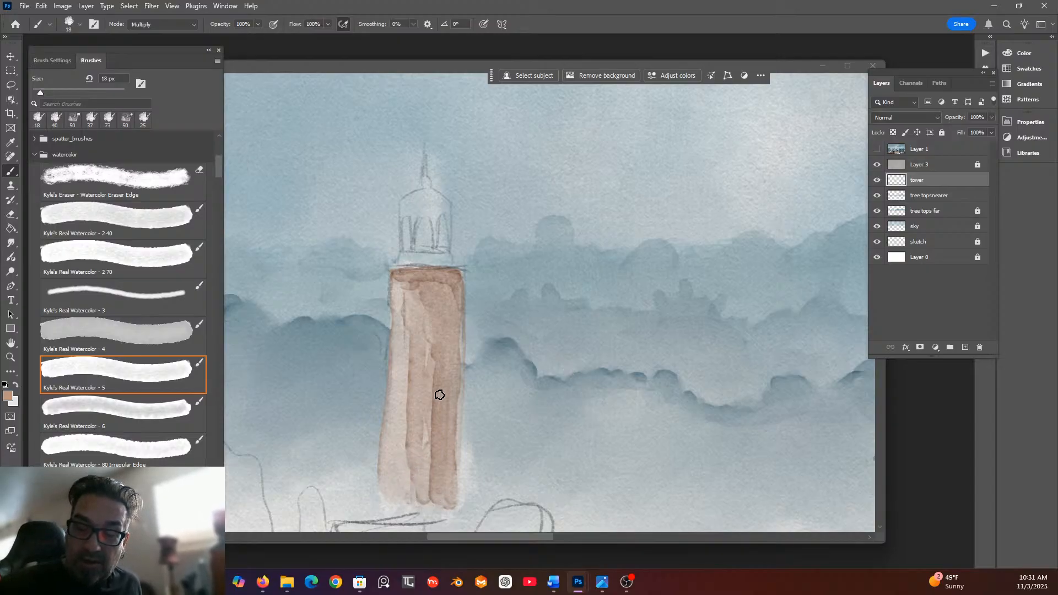
# Blend the shading strokes down the tower and soften its base with Kyle's Real Watercolor - Softer Wet Blender.
pyautogui.scroll(-10, 219, 164)
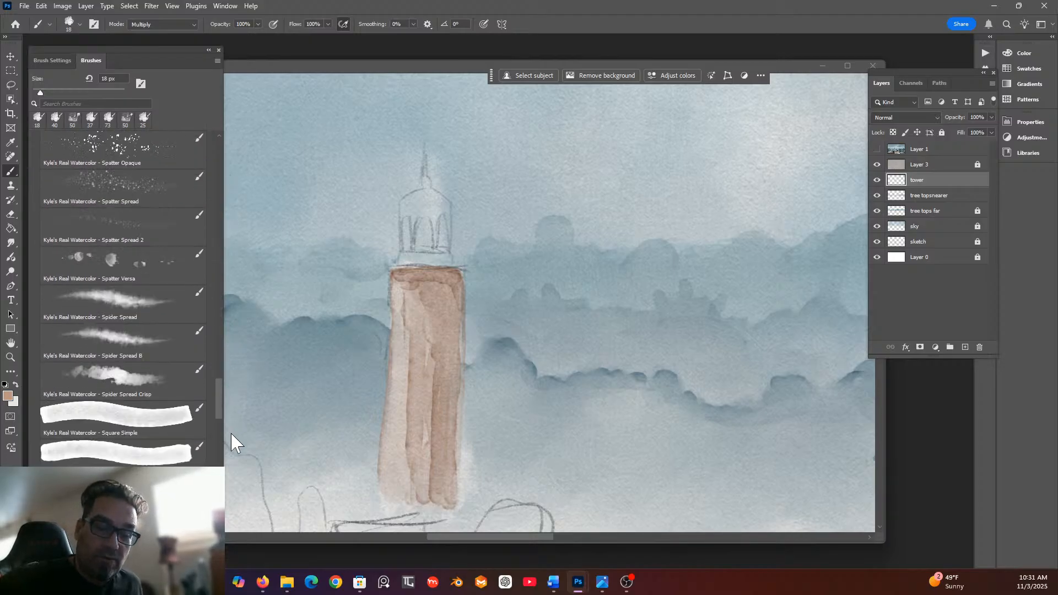
pyautogui.click(143, 374)
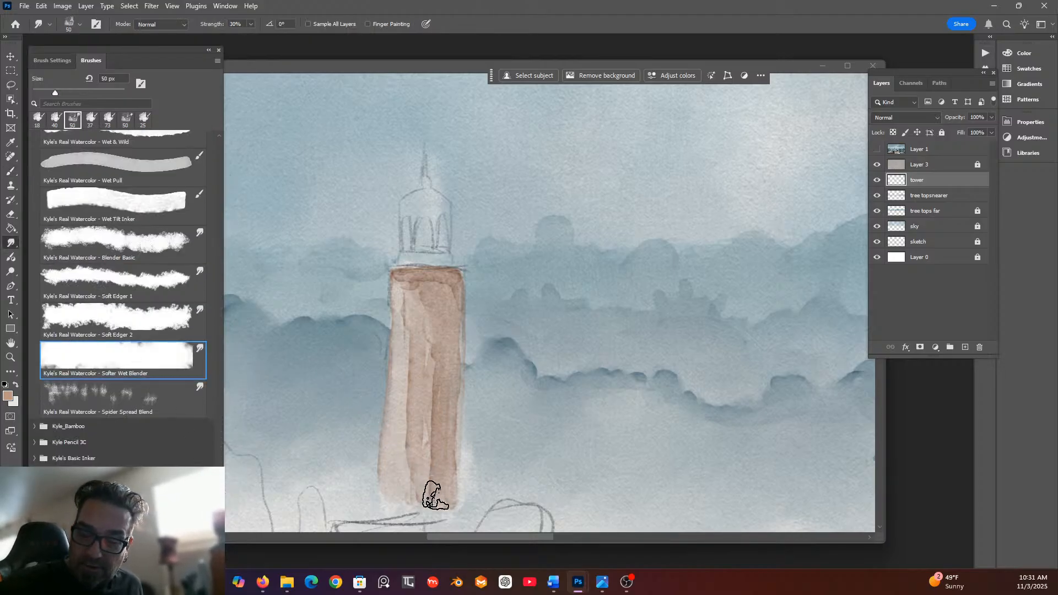
pyautogui.moveTo(441, 493)
pyautogui.mouseDown()
pyautogui.moveTo(405, 452)
pyautogui.moveTo(398, 477)
pyautogui.moveTo(420, 474)
pyautogui.mouseUp()
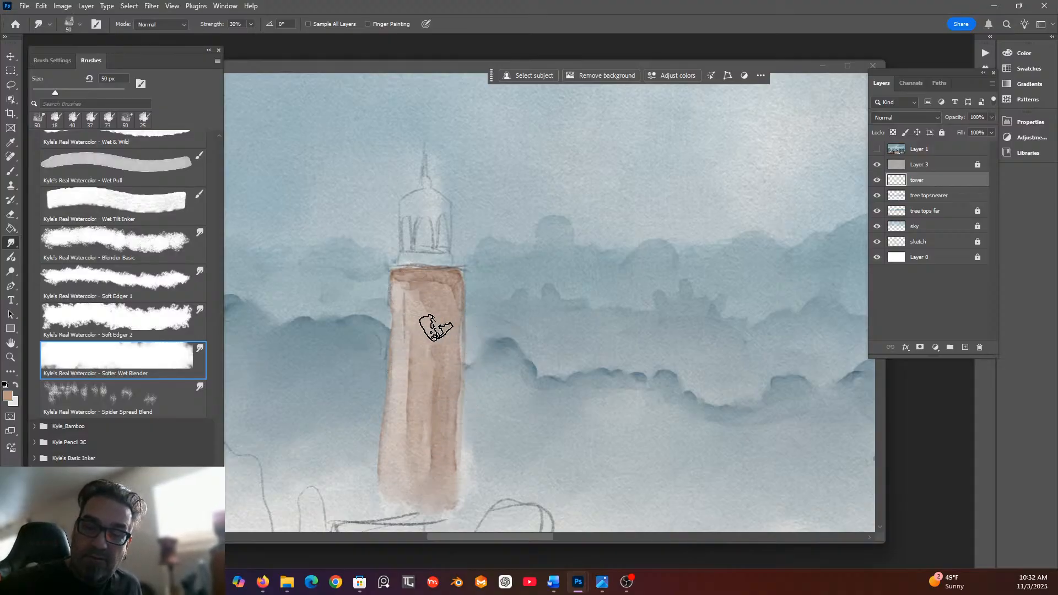
# Deepen the shadow along the tower's right edge and top with the 18 px watercolor brush.
pyautogui.click(10, 171)
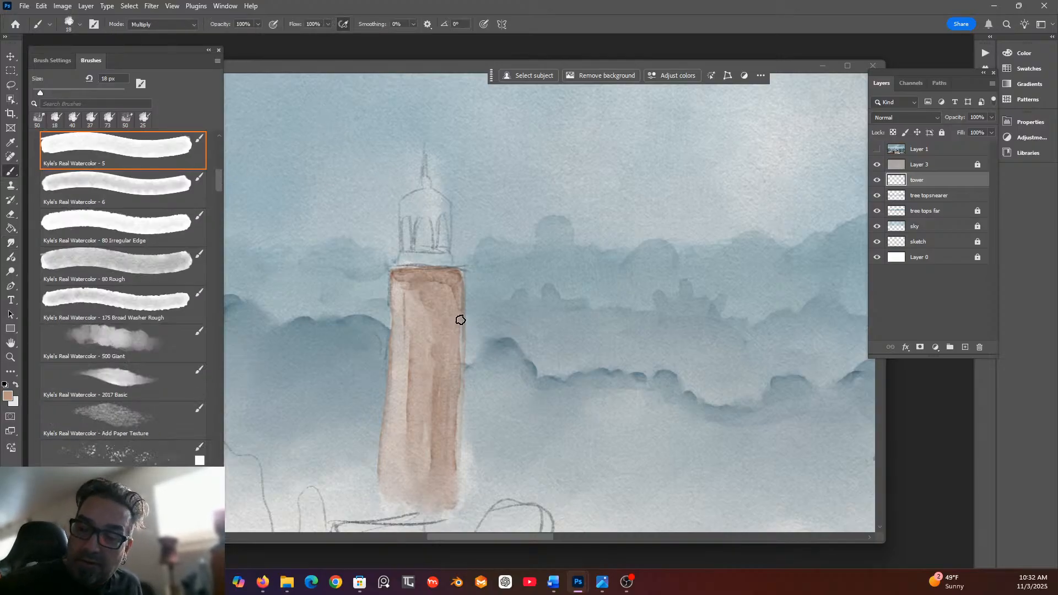
pyautogui.moveTo(461, 289); pyautogui.dragTo(457, 367)
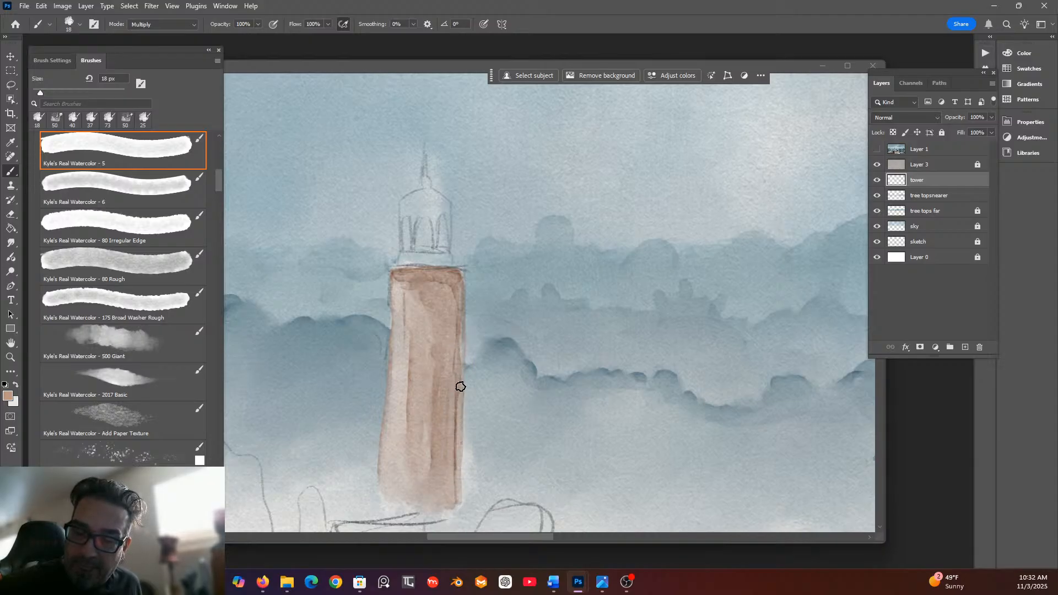
pyautogui.moveTo(460, 372); pyautogui.dragTo(451, 491)
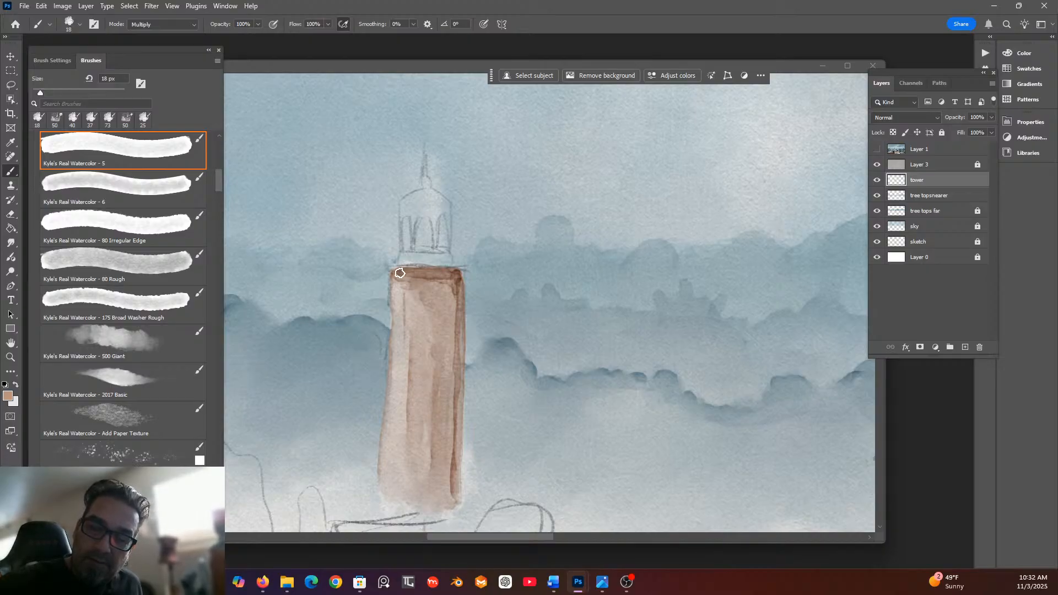
pyautogui.moveTo(460, 466)
pyautogui.mouseDown()
pyautogui.moveTo(451, 505)
pyautogui.moveTo(458, 379)
pyautogui.moveTo(450, 472)
pyautogui.mouseUp()
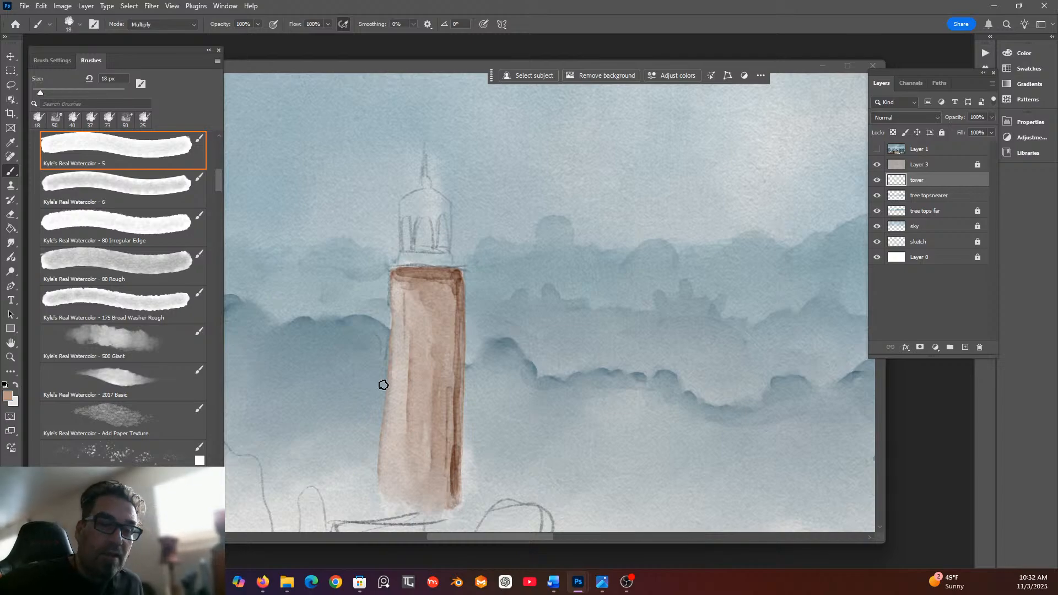
# Soften the dark strokes along the tower's right edge with Kyle's Real Watercolor - Softer Wet Blender.
pyautogui.moveTo(216, 173); pyautogui.dragTo(225, 504)
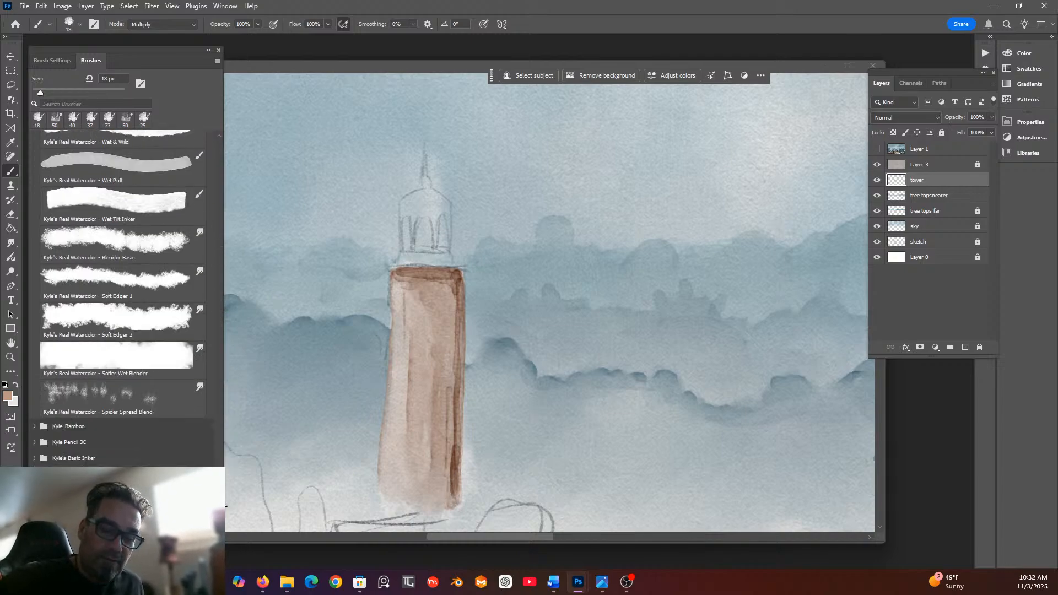
pyautogui.click(161, 366)
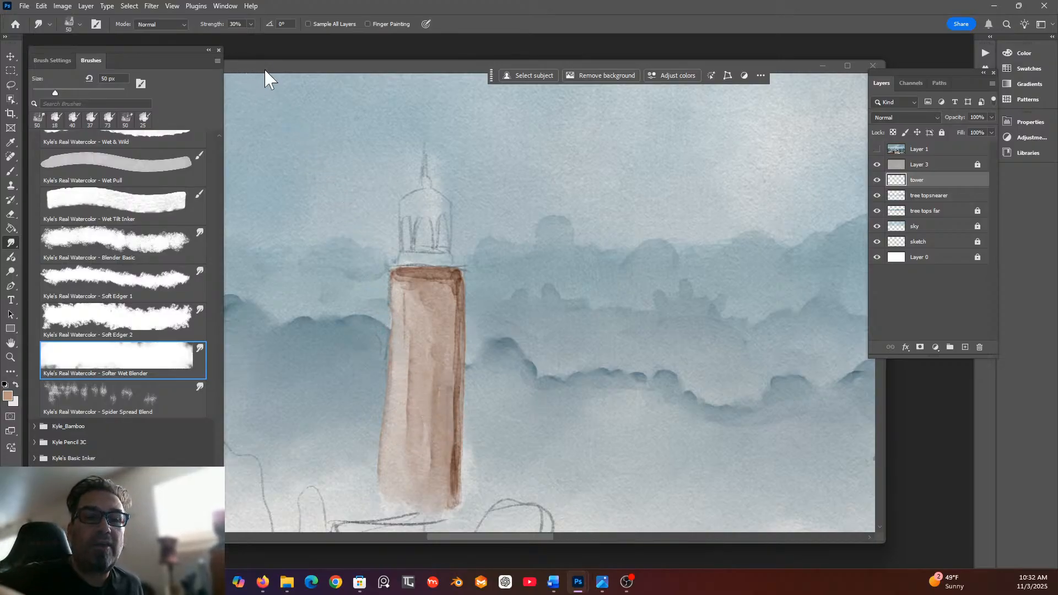
# Reduce the Softer Wet Blender to 23 px and smooth the dark shading down the tower's right edge.
pyautogui.click(70, 22)
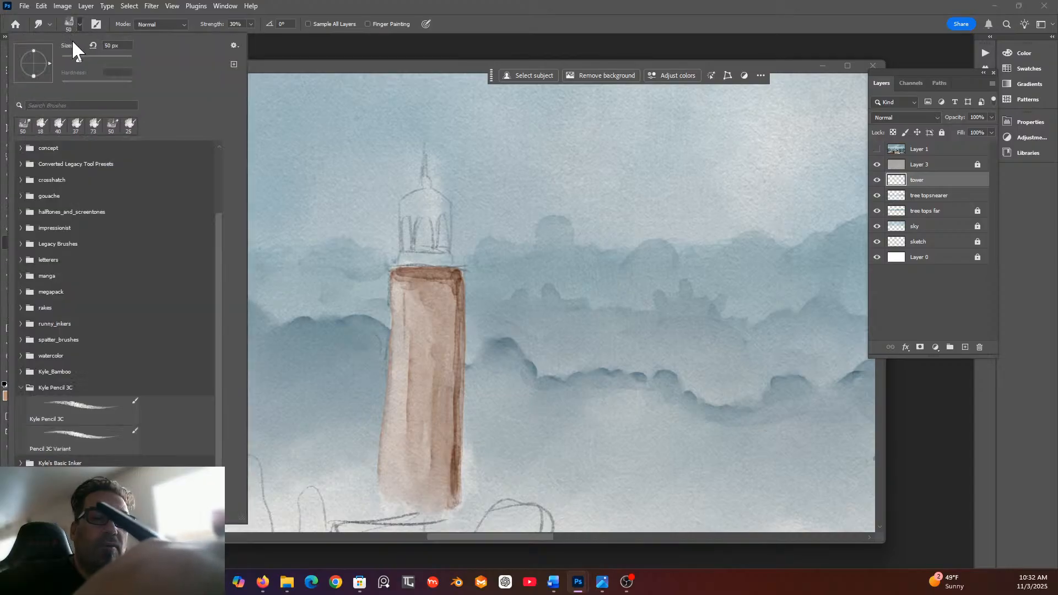
pyautogui.click(69, 58)
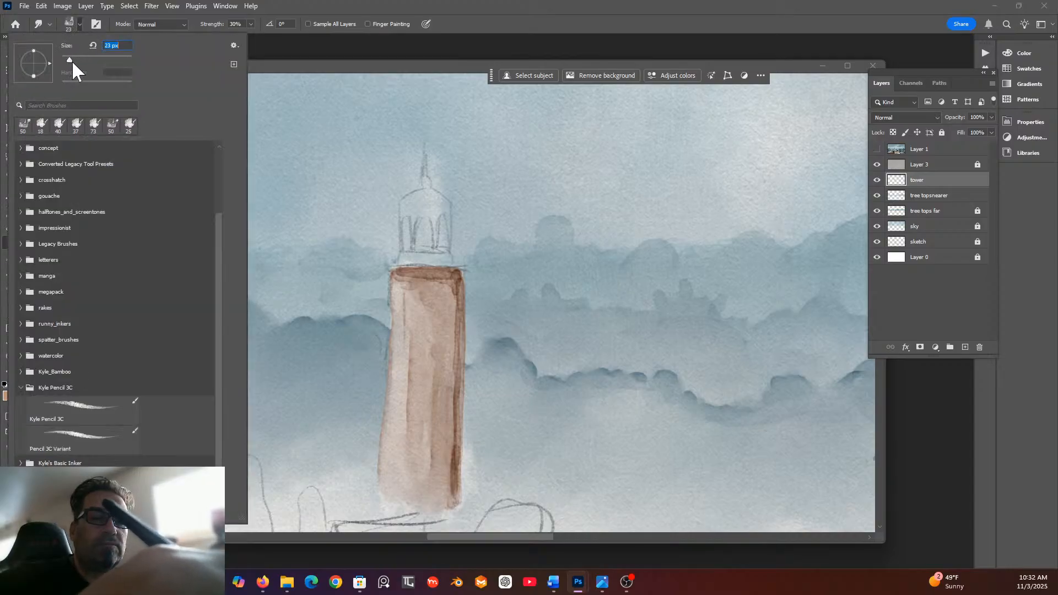
pyautogui.click(449, 373)
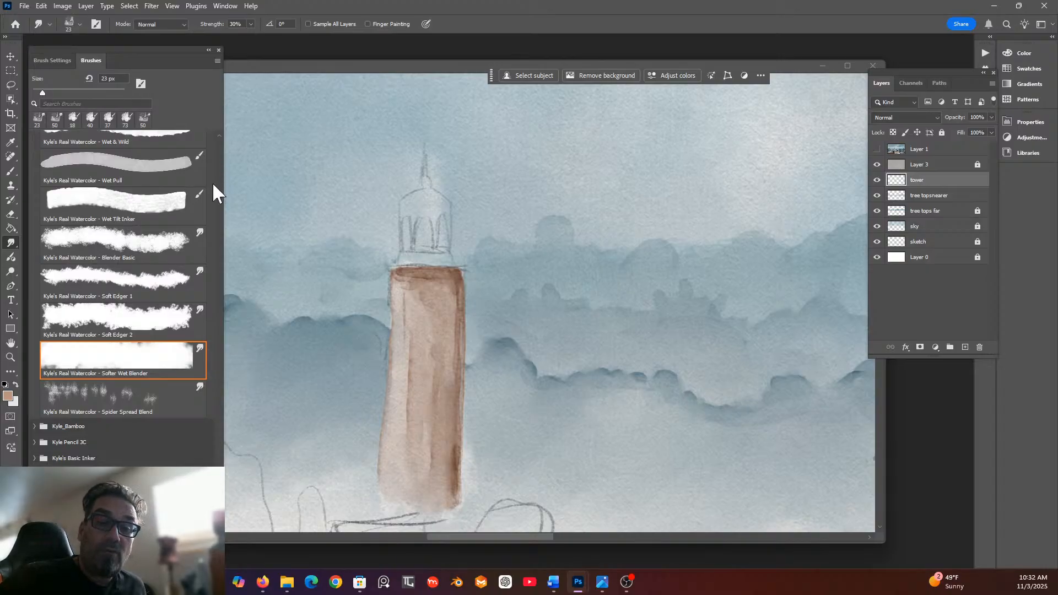
# Add grain over the tower's brown body with the Kyle's Real Watercolor - Add Paper Texture brush at 131 px.
pyautogui.scroll(15, 217, 289)
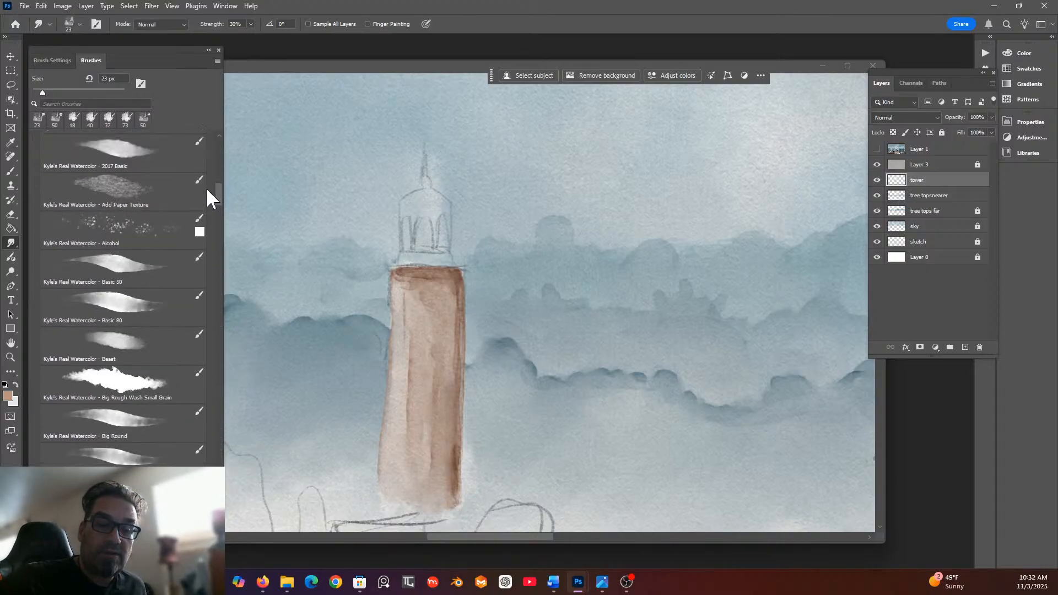
pyautogui.click(149, 246)
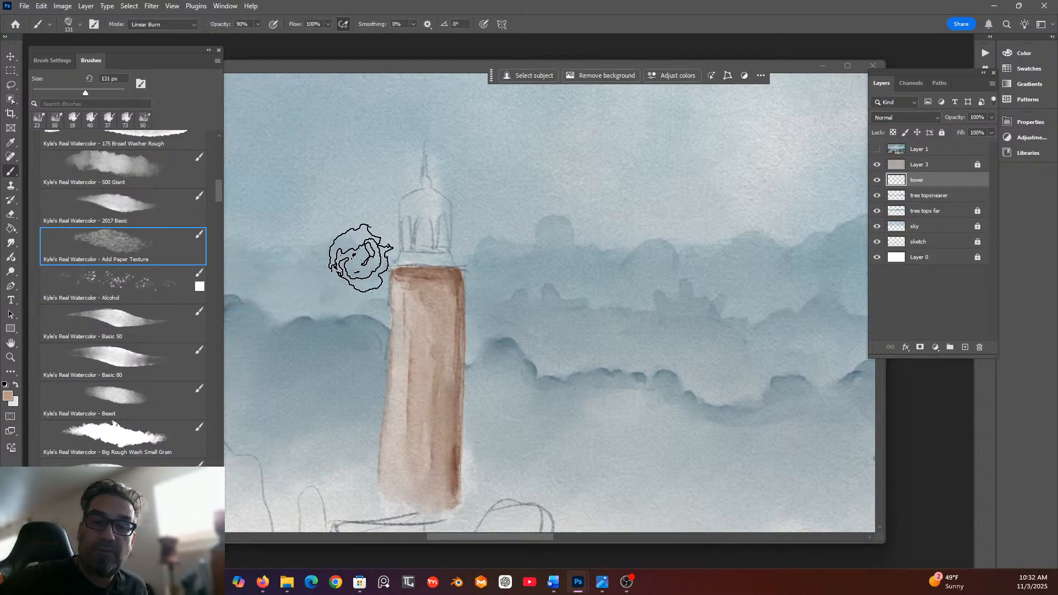
pyautogui.moveTo(423, 315)
pyautogui.mouseDown()
pyautogui.moveTo(423, 473)
pyautogui.moveTo(420, 387)
pyautogui.moveTo(434, 360)
pyautogui.moveTo(426, 447)
pyautogui.moveTo(410, 479)
pyautogui.moveTo(415, 286)
pyautogui.moveTo(430, 284)
pyautogui.moveTo(443, 309)
pyautogui.moveTo(442, 473)
pyautogui.moveTo(450, 454)
pyautogui.moveTo(432, 304)
pyautogui.moveTo(401, 275)
pyautogui.moveTo(447, 303)
pyautogui.moveTo(448, 389)
pyautogui.mouseUp()
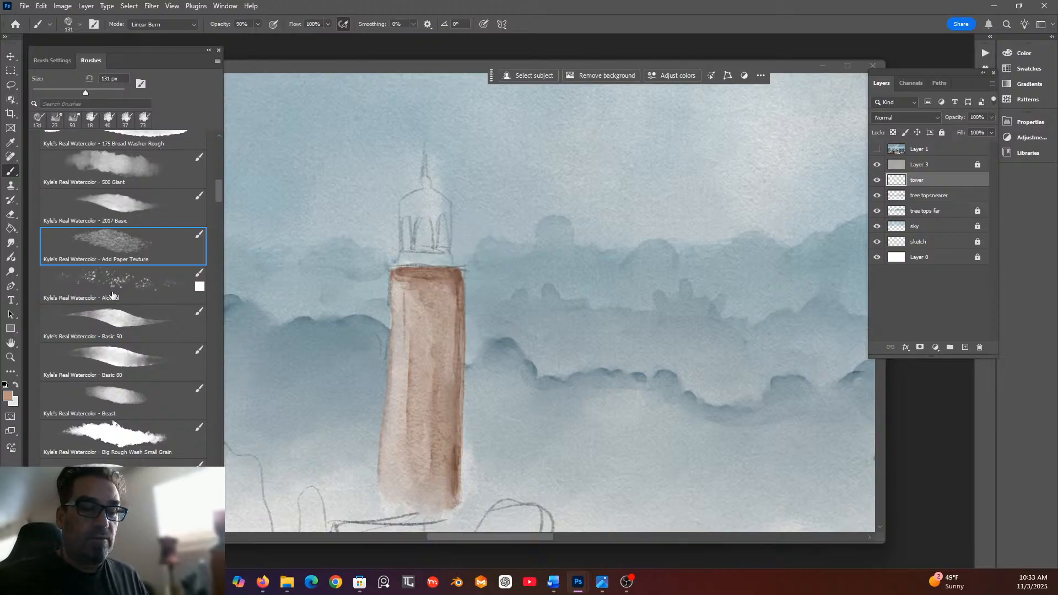
# Bring up the reference image, move it off the canvas, and sample blue-gray 6e8b98 as the foreground color.
pyautogui.click(8, 395)
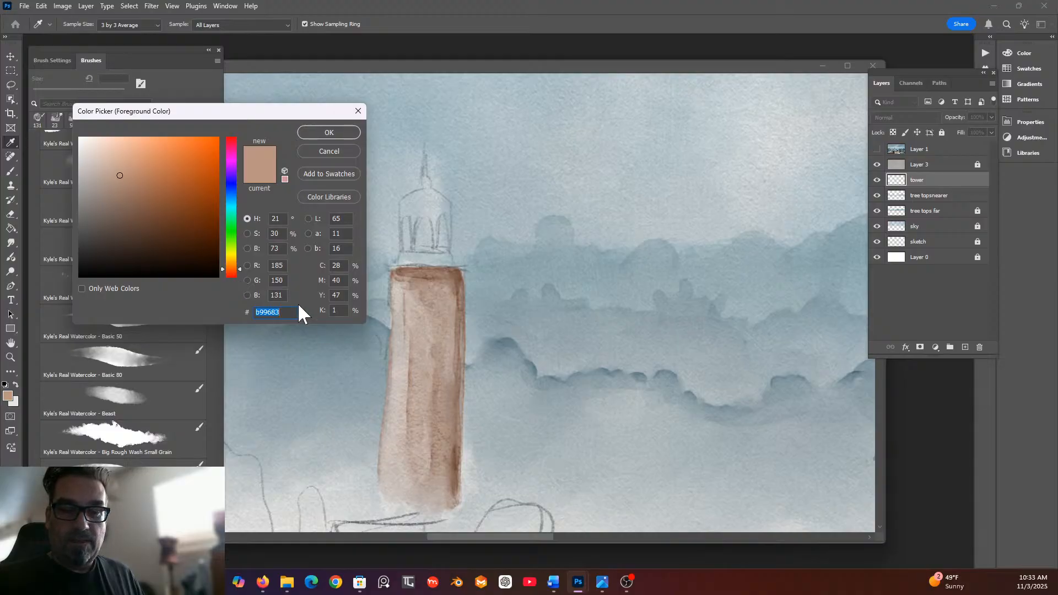
pyautogui.moveTo(595, 582)
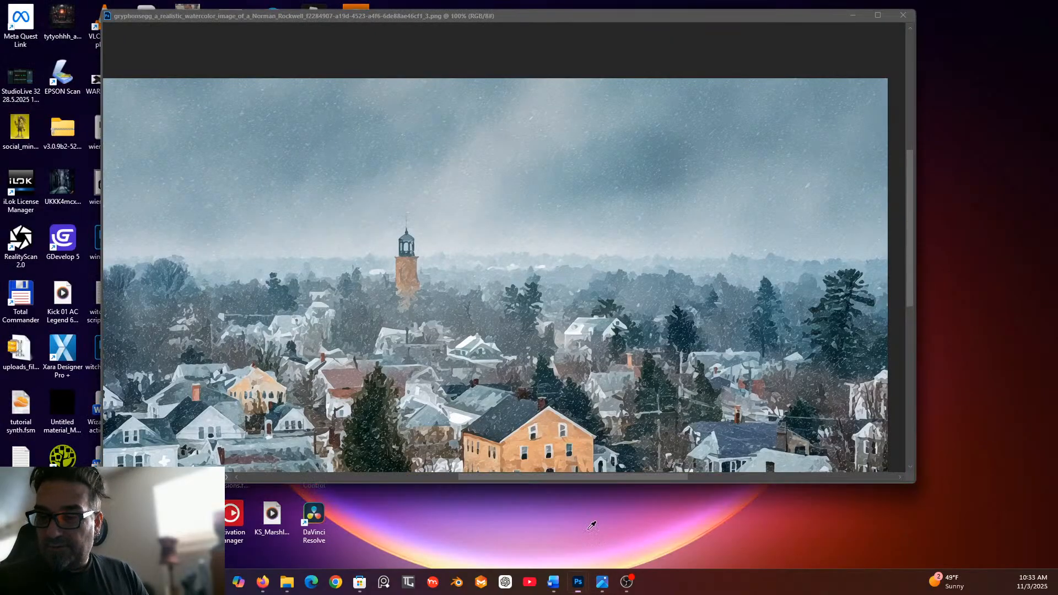
pyautogui.click(586, 529)
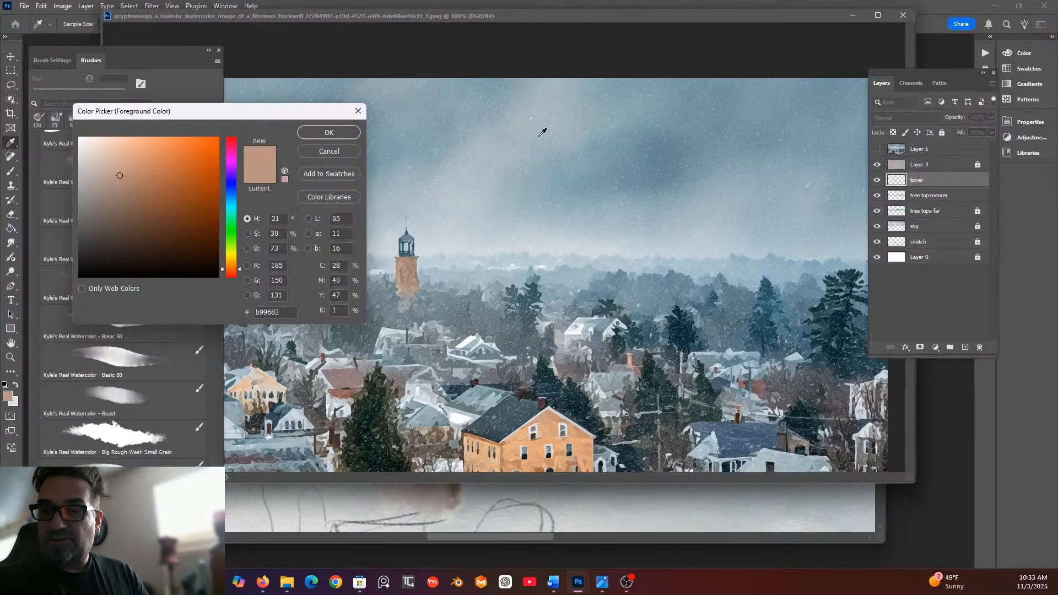
pyautogui.moveTo(535, 16)
pyautogui.mouseDown()
pyautogui.moveTo(420, 47)
pyautogui.moveTo(3, 88)
pyautogui.mouseUp()
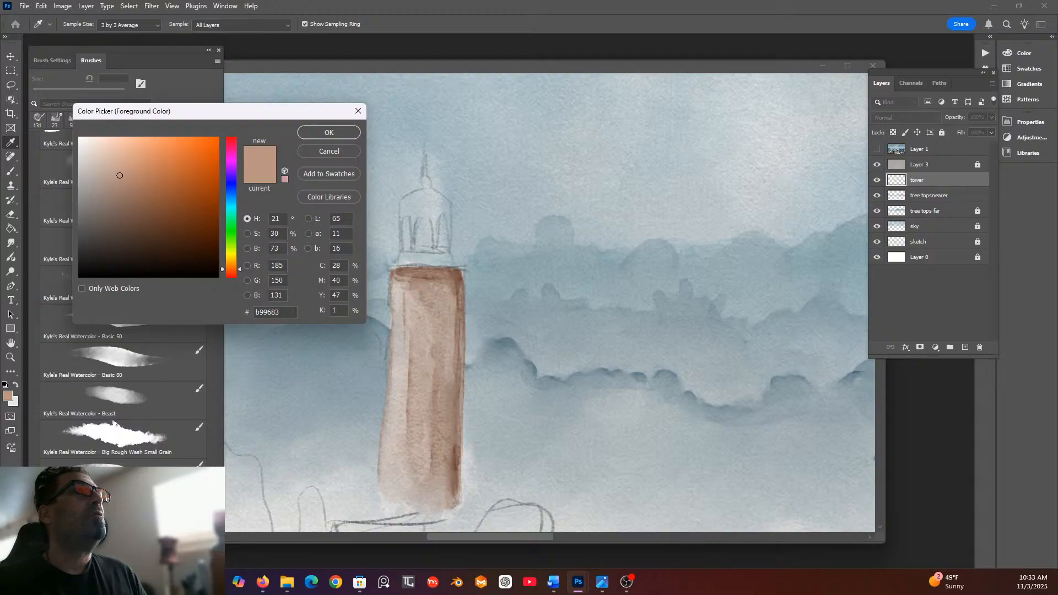
pyautogui.click(506, 345)
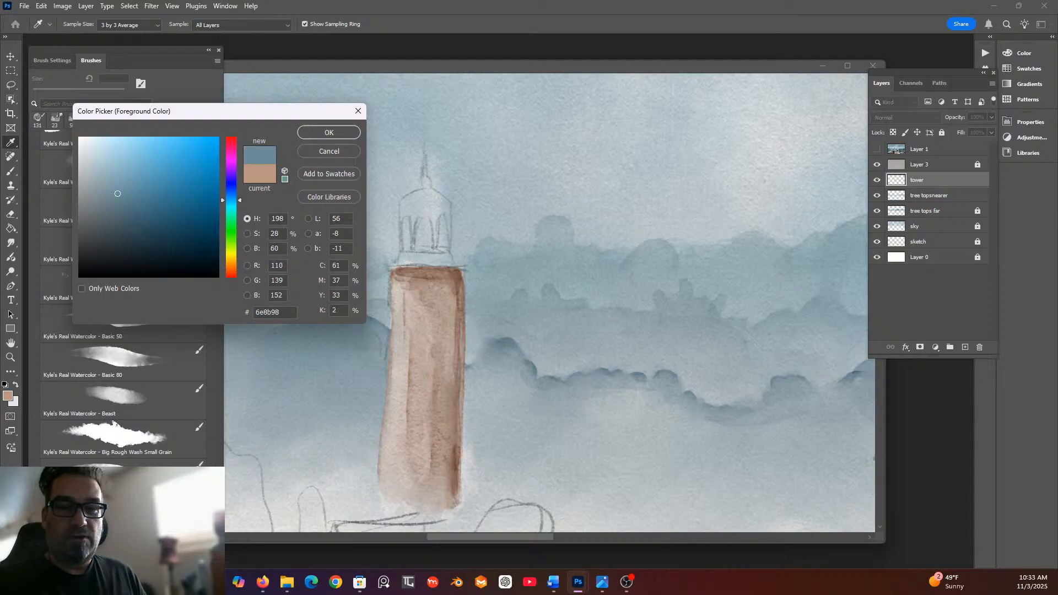
pyautogui.click(332, 132)
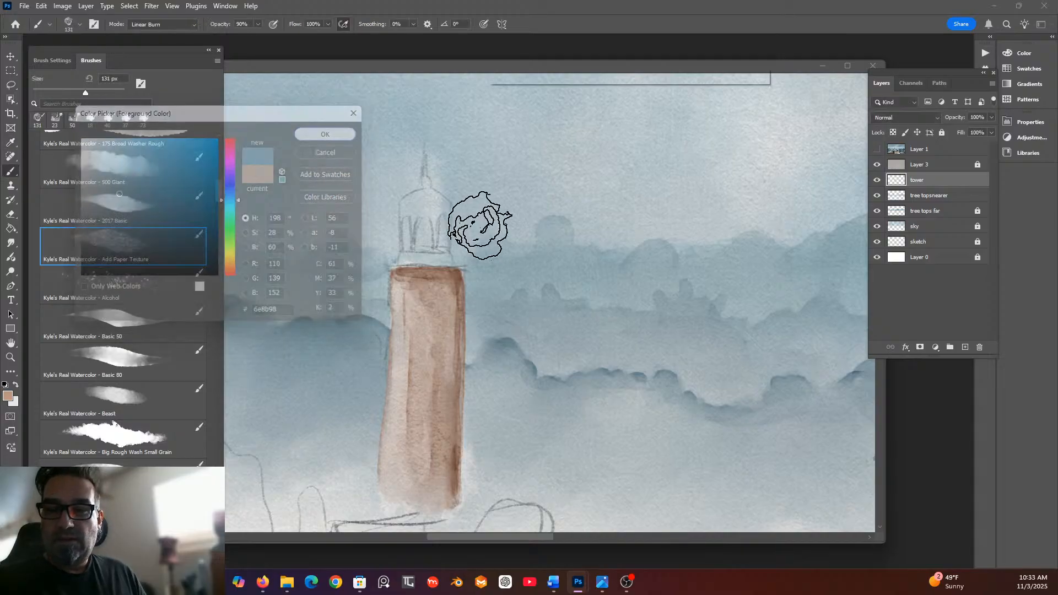
# Set the Add Paper Texture brush to 20 px and sample a pale gray from the sketched lantern room's dome.
pyautogui.click(73, 25)
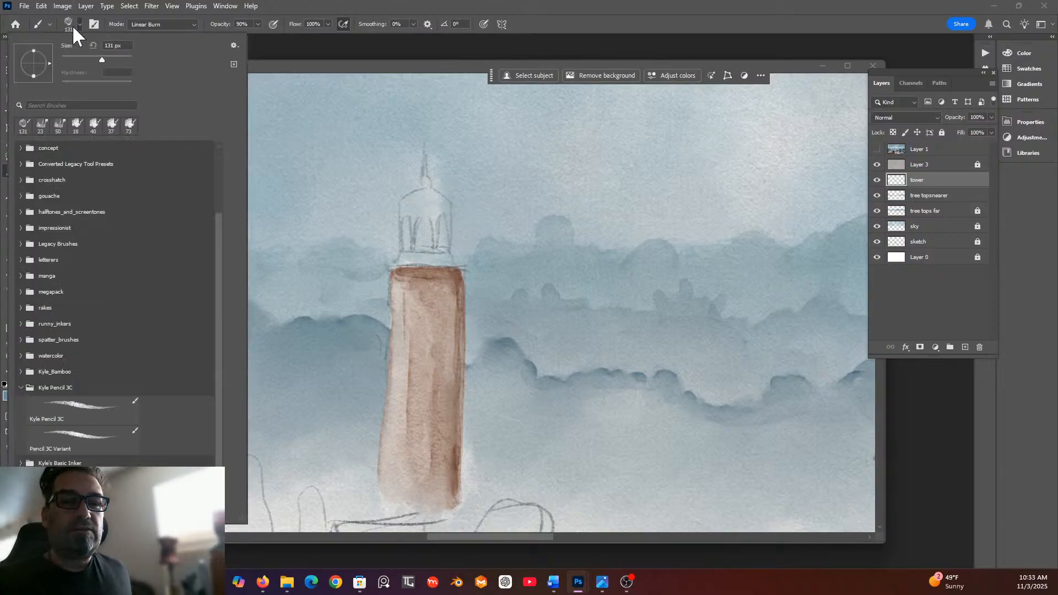
pyautogui.click(68, 56)
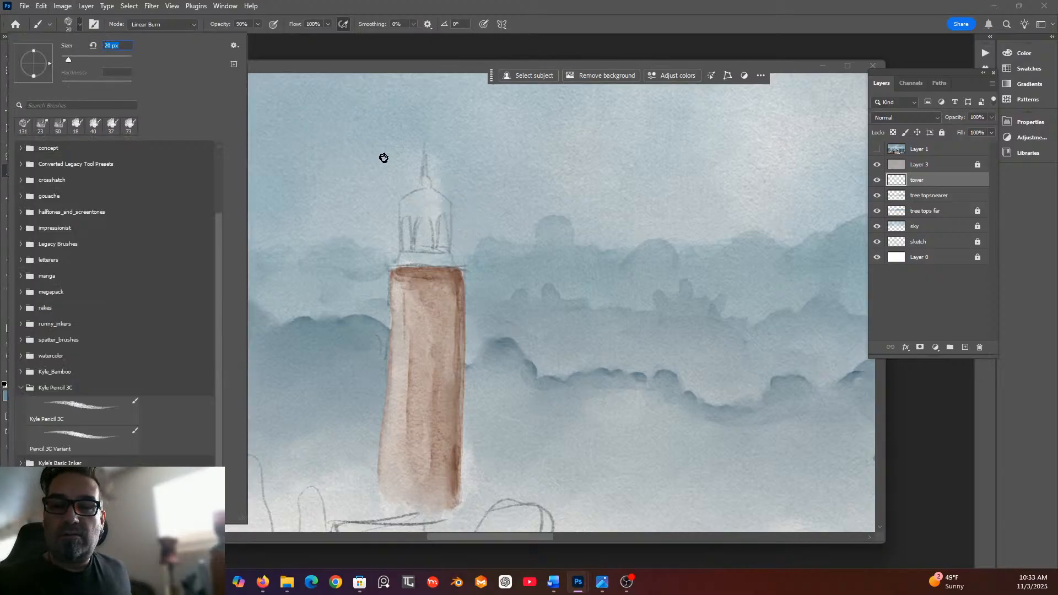
pyautogui.press('Return')
pyautogui.keyDown('alt'); pyautogui.click(434, 203); pyautogui.keyUp('alt')
pyautogui.scroll(1, 435, 198)
pyautogui.hscroll(-1, 432, 211)
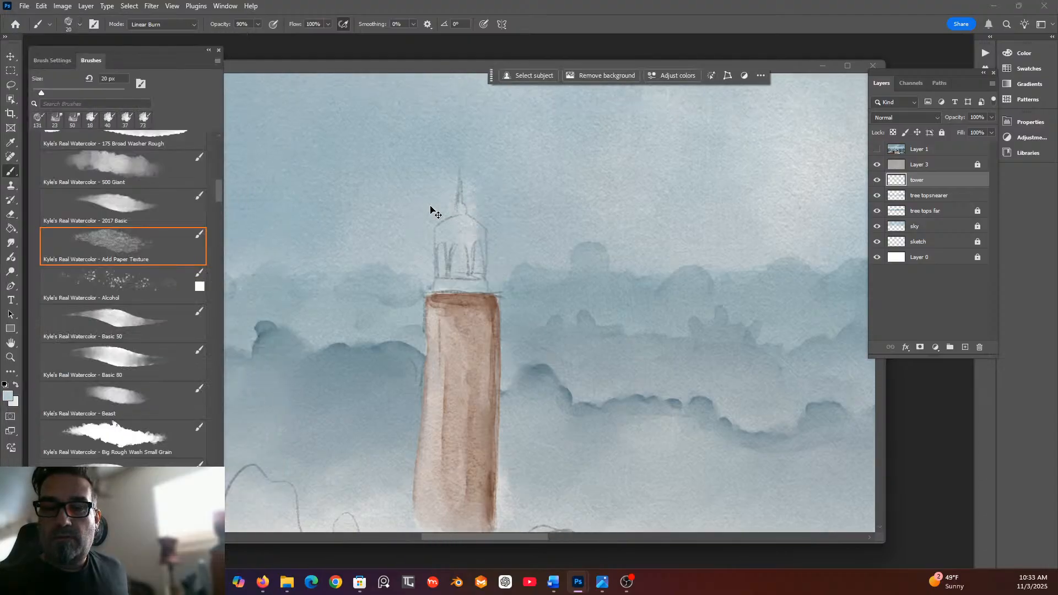
pyautogui.scroll(5, 475, 228)
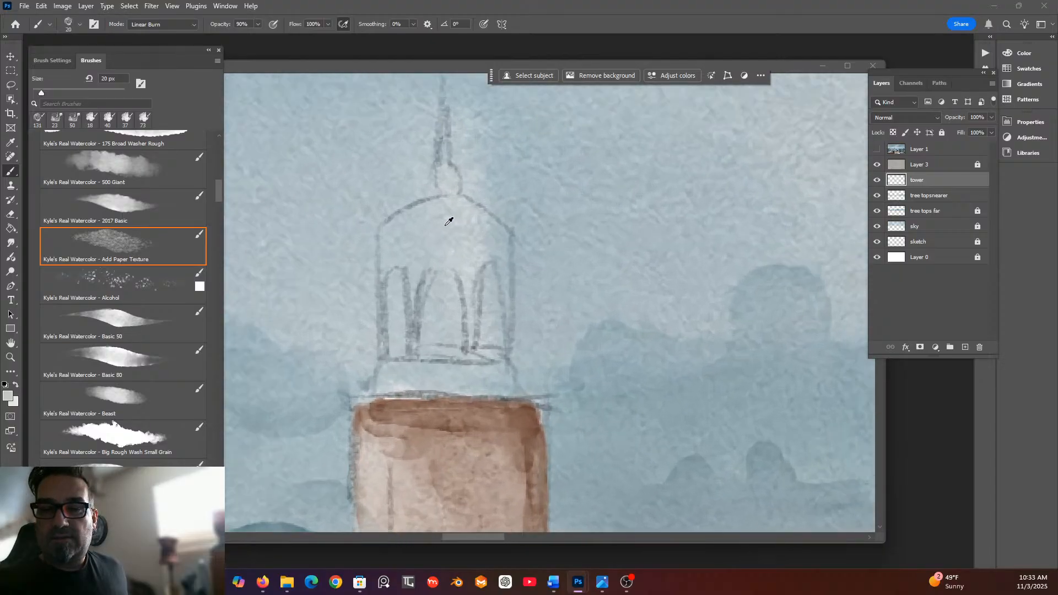
# Set the foreground color to 6b8997, try shading the lantern room with the paper texture brush, and undo it.
pyautogui.click(8, 396)
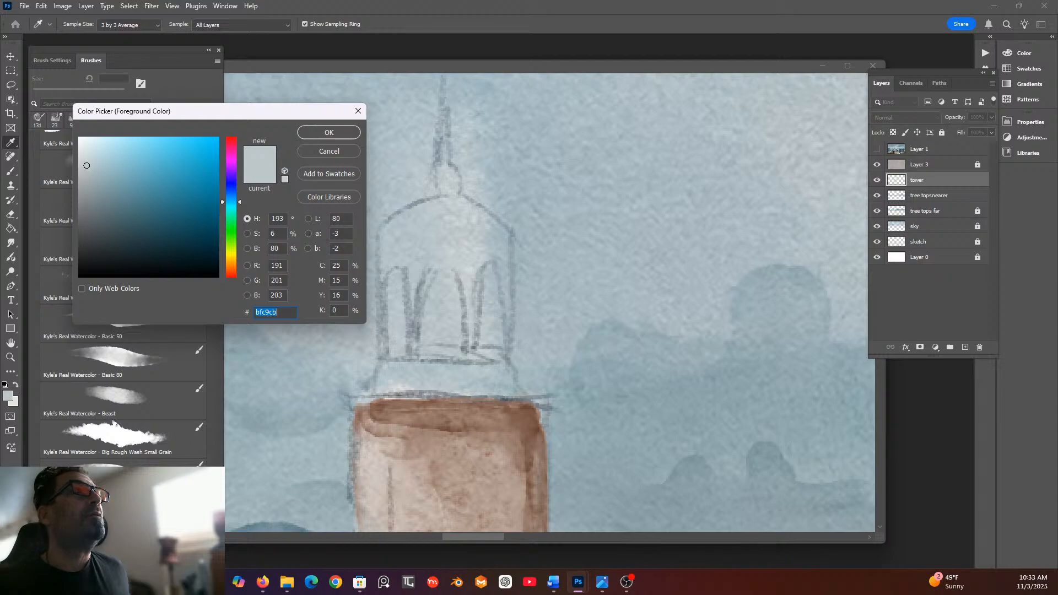
pyautogui.write('6b8997')
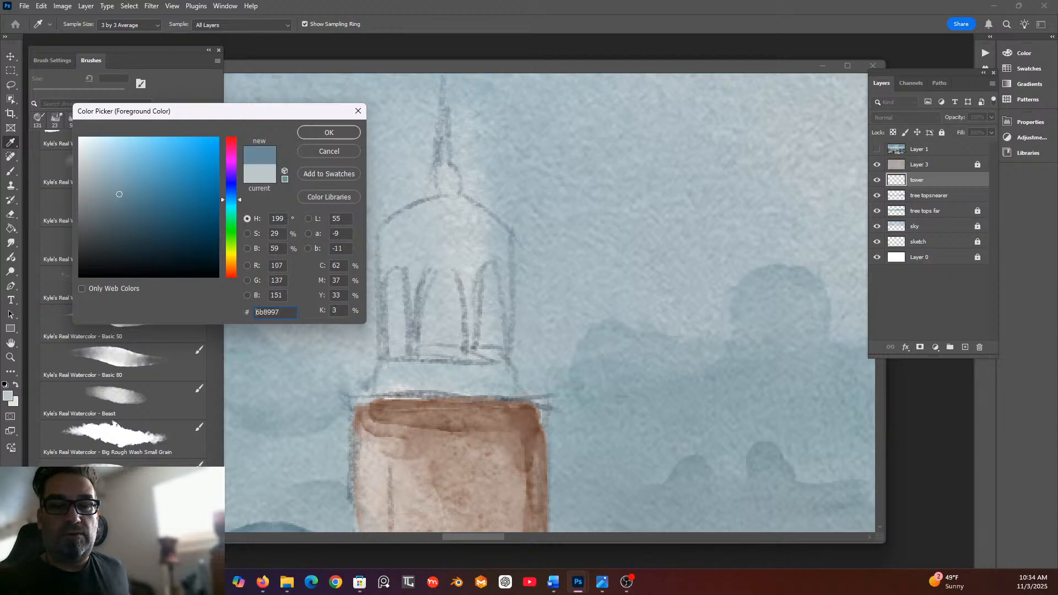
pyautogui.click(348, 131)
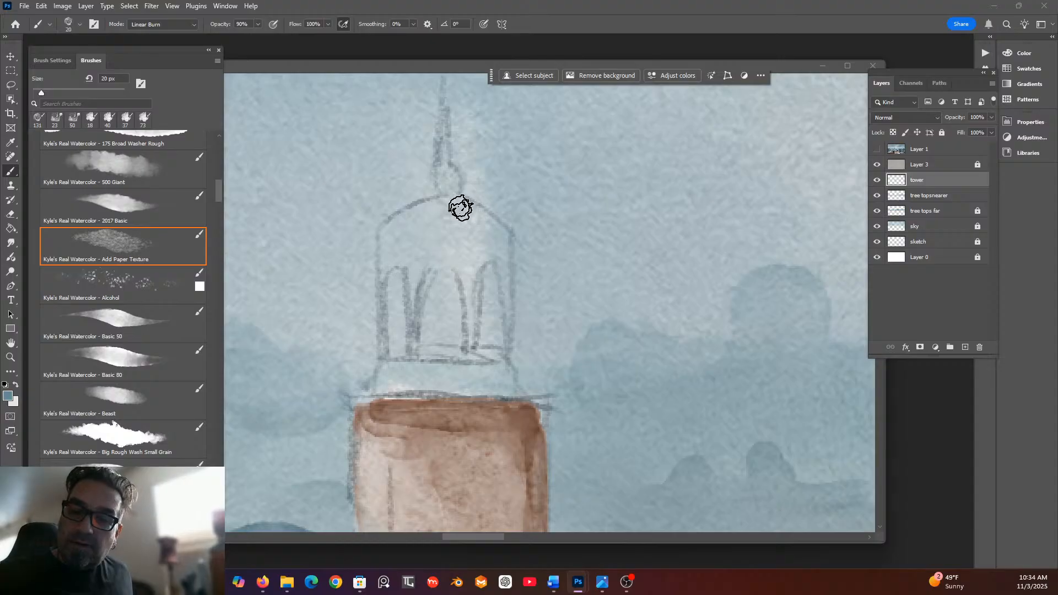
pyautogui.moveTo(455, 213)
pyautogui.mouseDown()
pyautogui.moveTo(397, 226)
pyautogui.moveTo(385, 253)
pyautogui.moveTo(496, 260)
pyautogui.moveTo(404, 239)
pyautogui.moveTo(463, 238)
pyautogui.moveTo(500, 255)
pyautogui.moveTo(399, 233)
pyautogui.moveTo(411, 354)
pyautogui.moveTo(421, 257)
pyautogui.moveTo(458, 252)
pyautogui.moveTo(469, 271)
pyautogui.moveTo(468, 353)
pyautogui.moveTo(471, 262)
pyautogui.moveTo(494, 256)
pyautogui.moveTo(505, 271)
pyautogui.moveTo(505, 357)
pyautogui.moveTo(498, 276)
pyautogui.moveTo(451, 244)
pyautogui.moveTo(385, 263)
pyautogui.moveTo(382, 359)
pyautogui.moveTo(395, 250)
pyautogui.moveTo(412, 257)
pyautogui.moveTo(411, 362)
pyautogui.moveTo(385, 368)
pyautogui.moveTo(508, 377)
pyautogui.moveTo(458, 391)
pyautogui.moveTo(382, 385)
pyautogui.moveTo(421, 394)
pyautogui.moveTo(386, 394)
pyautogui.moveTo(504, 387)
pyautogui.moveTo(380, 375)
pyautogui.moveTo(454, 383)
pyautogui.moveTo(392, 373)
pyautogui.moveTo(420, 385)
pyautogui.moveTo(394, 371)
pyautogui.moveTo(496, 364)
pyautogui.mouseUp()
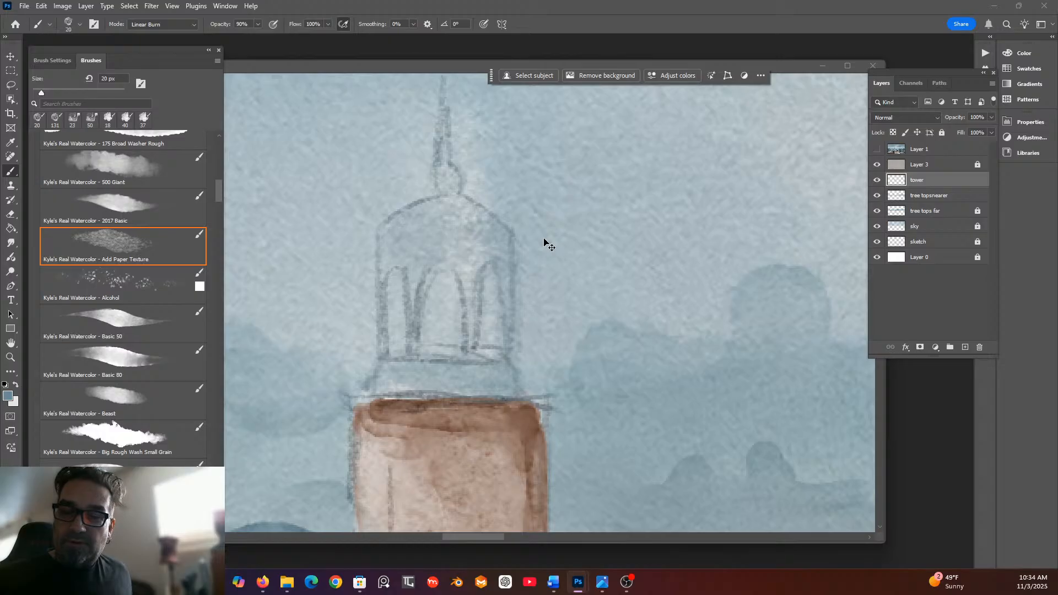
pyautogui.hotkey('ctrl', 'z')
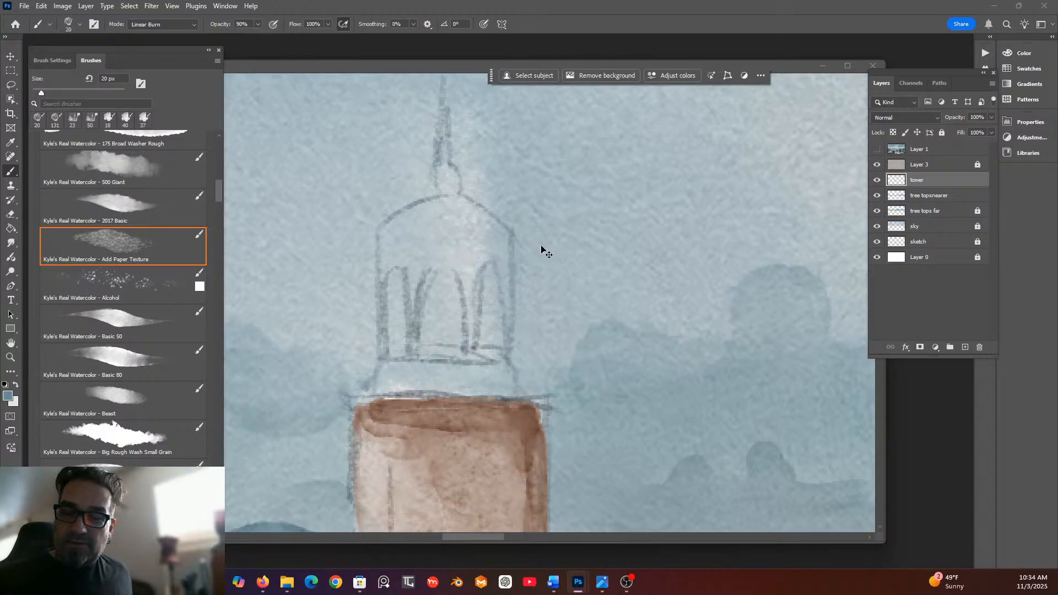
# Switch to the Kyle's Real Watercolor - 5 brush and set its size to 6 px.
pyautogui.moveTo(219, 191); pyautogui.dragTo(217, 160)
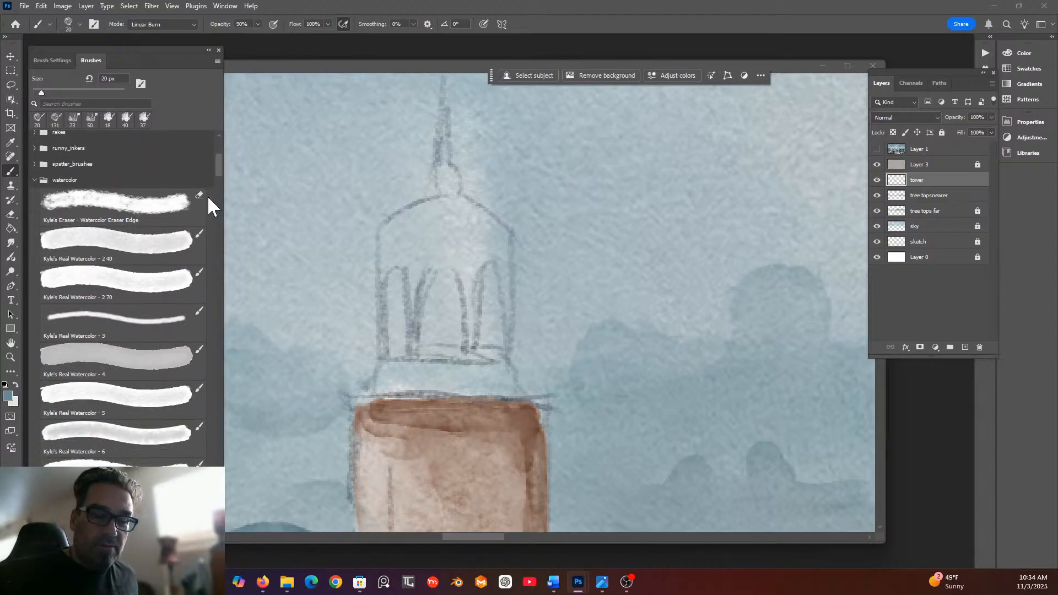
pyautogui.click(140, 403)
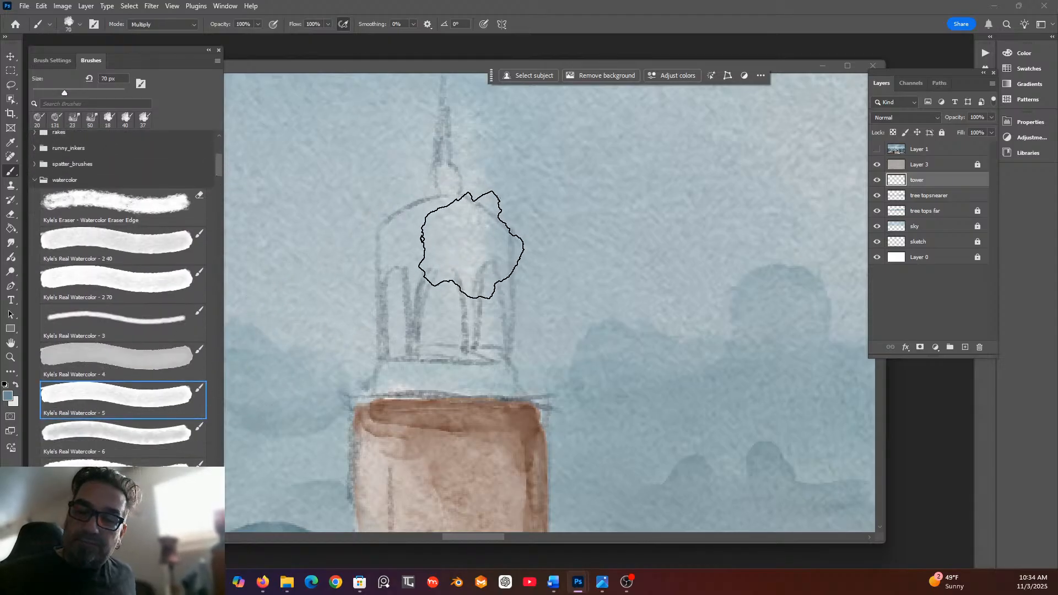
pyautogui.click(81, 24)
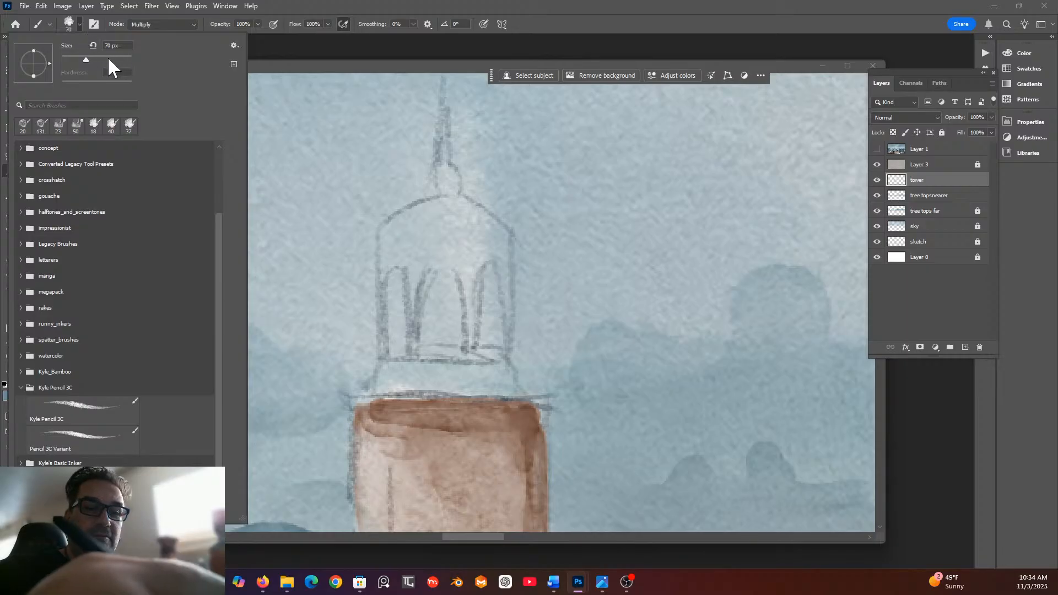
pyautogui.moveTo(67, 55); pyautogui.dragTo(63, 55)
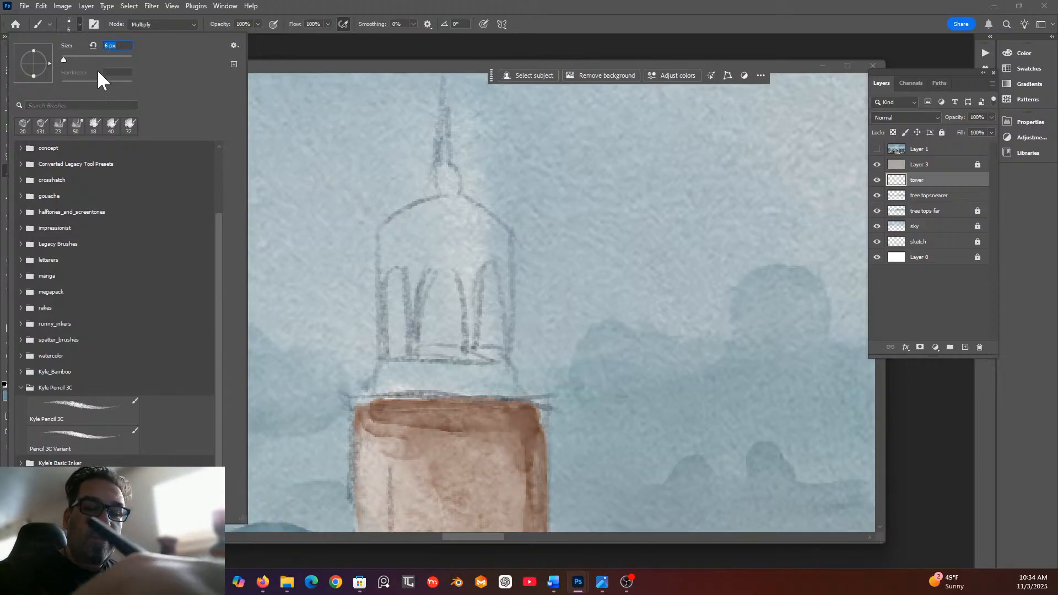
pyautogui.click(410, 298)
# Try to trace the lantern room's middle and right arches in dark blue-gray, and undo the strokes.
pyautogui.moveTo(412, 354)
pyautogui.mouseDown()
pyautogui.moveTo(411, 273)
pyautogui.moveTo(415, 352)
pyautogui.moveTo(417, 283)
pyautogui.mouseUp()
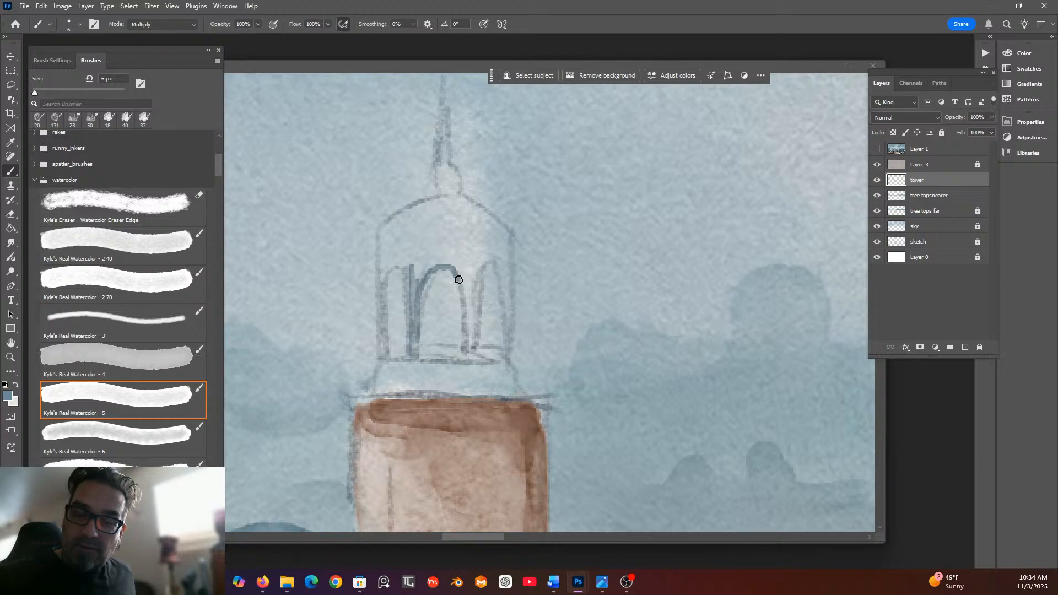
pyautogui.moveTo(470, 358); pyautogui.dragTo(477, 312)
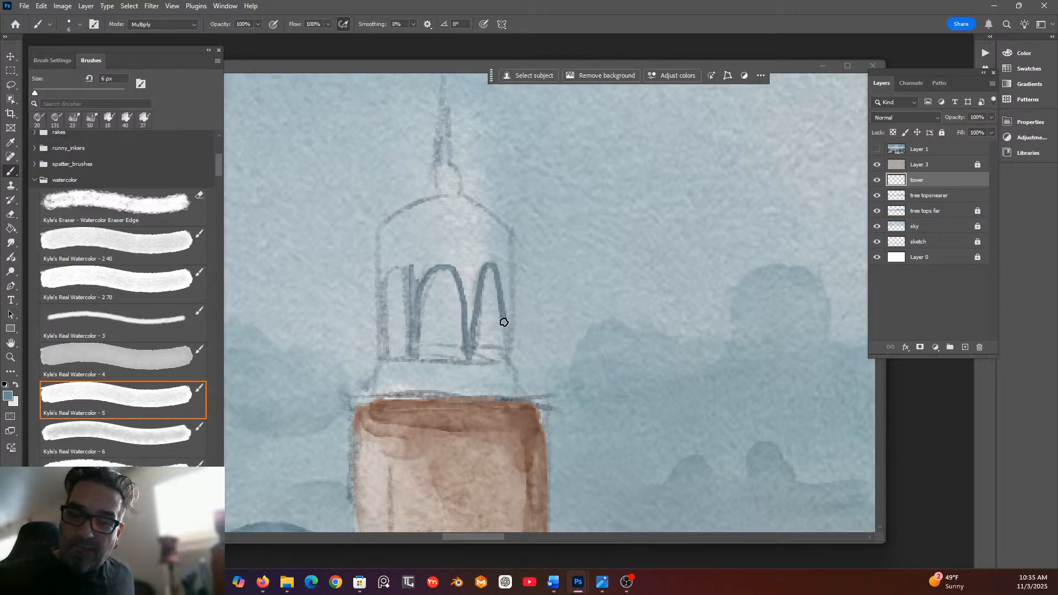
pyautogui.moveTo(506, 359); pyautogui.dragTo(501, 345)
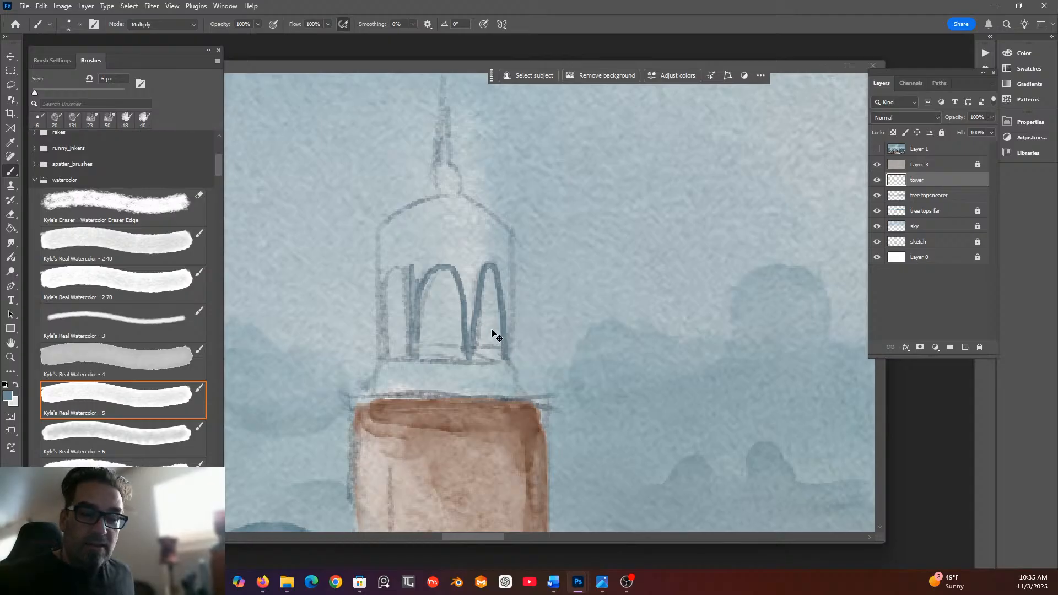
pyautogui.hotkey('ctrl', 'z')
pyautogui.hotkey('ctrl', 'z')
pyautogui.hotkey('ctrl', 'z')
pyautogui.hotkey('ctrl', 'z')
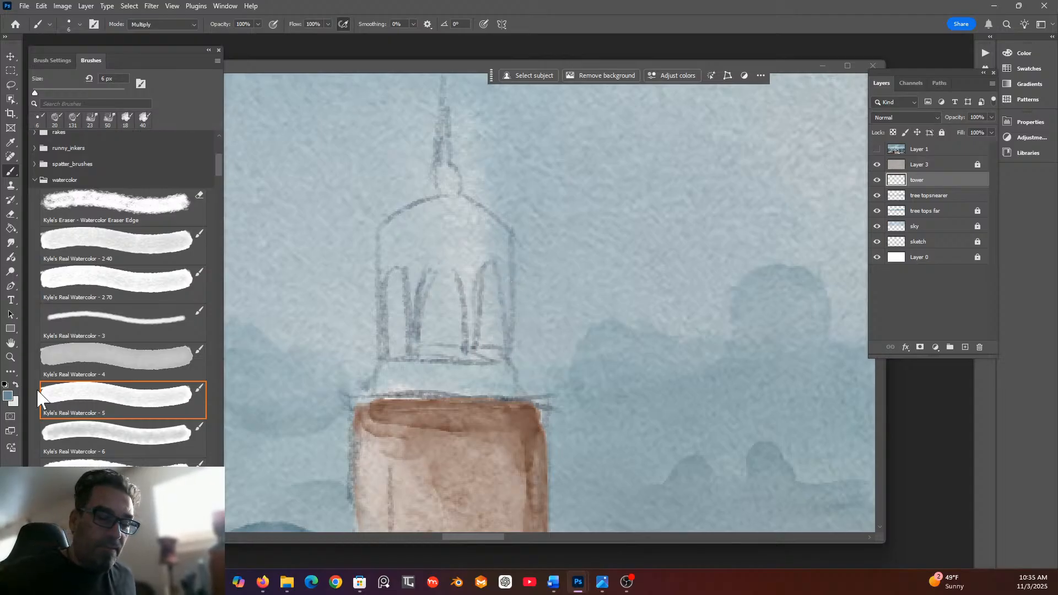
# Set the foreground color to 8ab5c9 and trace the outline of the lantern room's arches, dome and rounded finial.
pyautogui.click(7, 396)
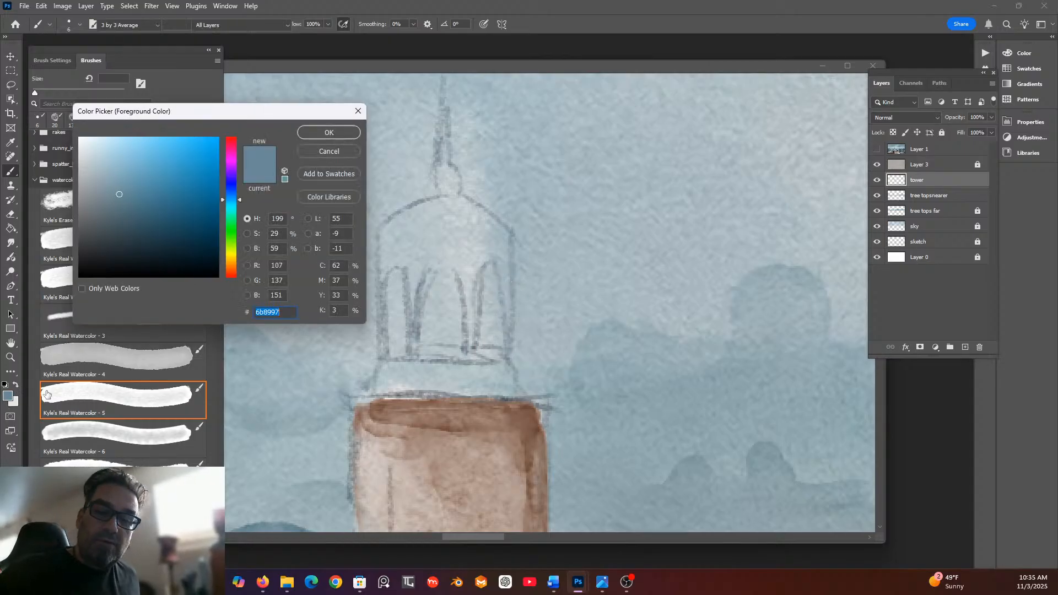
pyautogui.click(122, 167)
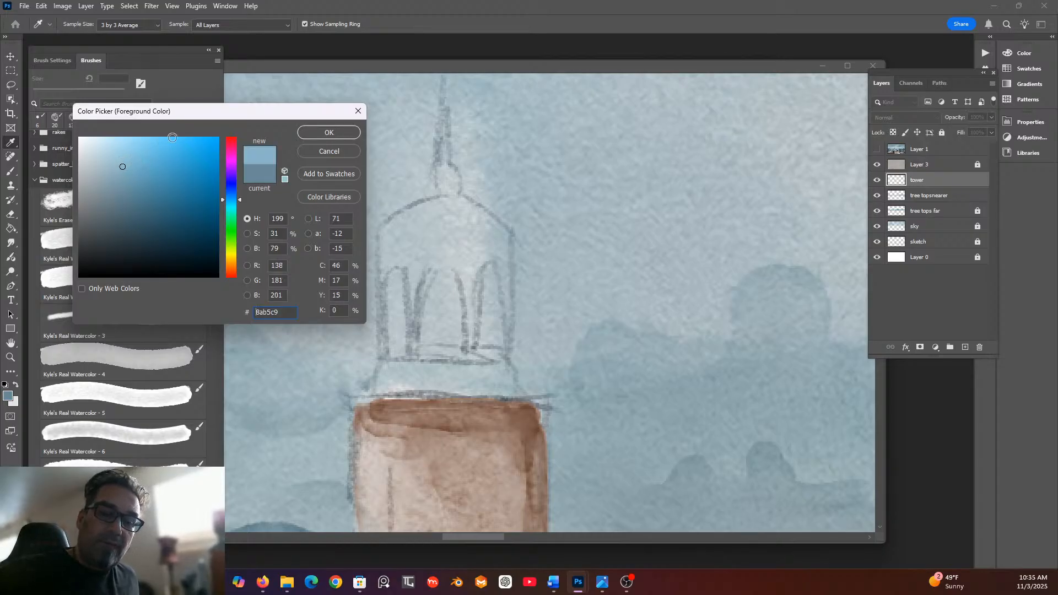
pyautogui.click(329, 132)
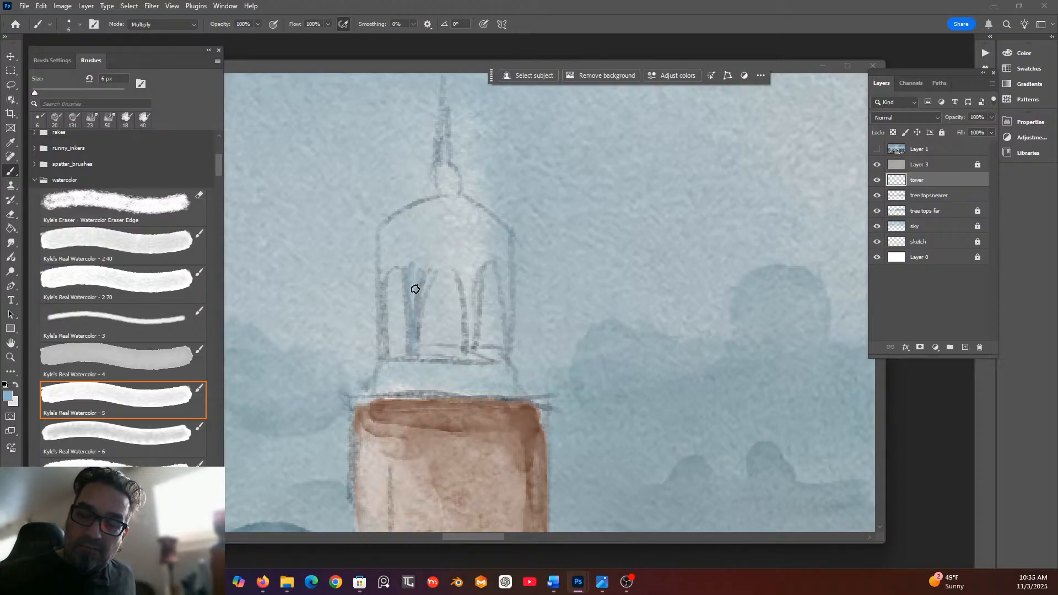
pyautogui.moveTo(428, 265); pyautogui.dragTo(420, 298)
pyautogui.moveTo(467, 330)
pyautogui.mouseDown()
pyautogui.moveTo(468, 354)
pyautogui.moveTo(489, 264)
pyautogui.moveTo(506, 337)
pyautogui.moveTo(512, 266)
pyautogui.moveTo(496, 219)
pyautogui.moveTo(476, 205)
pyautogui.mouseUp()
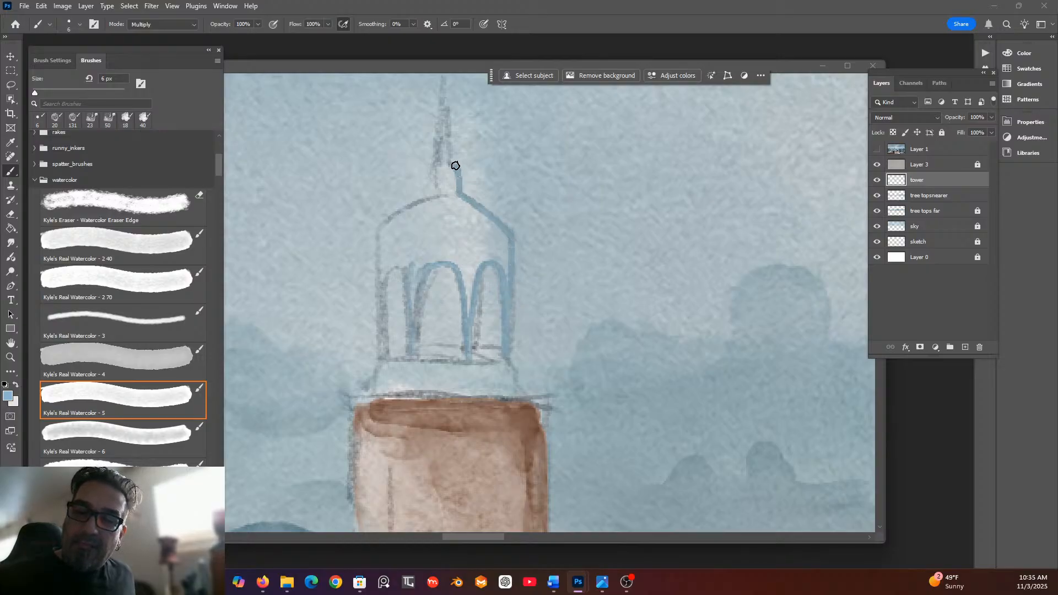
pyautogui.moveTo(444, 165)
pyautogui.mouseDown()
pyautogui.moveTo(439, 189)
pyautogui.moveTo(385, 227)
pyautogui.moveTo(383, 359)
pyautogui.mouseUp()
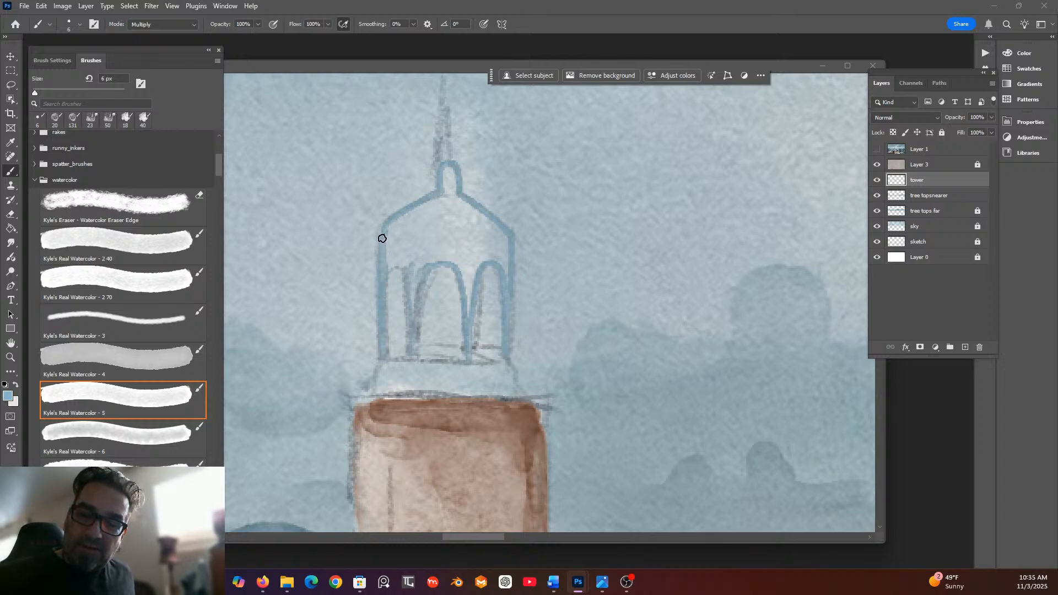
pyautogui.moveTo(388, 230); pyautogui.dragTo(384, 267)
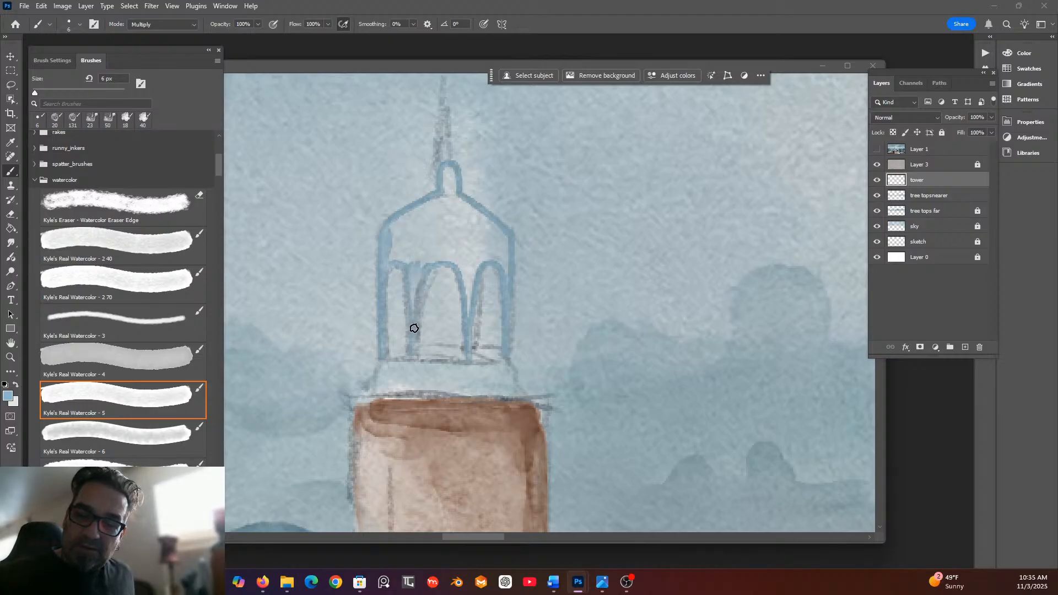
# Fill the dome, pillars and base of the lantern room with a light blue wash, including the thin spire.
pyautogui.moveTo(427, 260)
pyautogui.mouseDown()
pyautogui.moveTo(452, 258)
pyautogui.moveTo(430, 265)
pyautogui.moveTo(459, 270)
pyautogui.moveTo(472, 360)
pyautogui.moveTo(476, 259)
pyautogui.moveTo(472, 283)
pyautogui.moveTo(461, 257)
pyautogui.moveTo(465, 277)
pyautogui.moveTo(469, 251)
pyautogui.moveTo(491, 252)
pyautogui.moveTo(506, 281)
pyautogui.moveTo(498, 238)
pyautogui.moveTo(459, 205)
pyautogui.moveTo(489, 222)
pyautogui.moveTo(461, 199)
pyautogui.moveTo(504, 237)
pyautogui.moveTo(506, 247)
pyautogui.moveTo(488, 242)
pyautogui.moveTo(461, 257)
pyautogui.moveTo(450, 169)
pyautogui.moveTo(452, 212)
pyautogui.moveTo(451, 184)
pyautogui.moveTo(454, 221)
pyautogui.moveTo(469, 219)
pyautogui.moveTo(467, 230)
pyautogui.moveTo(451, 214)
pyautogui.moveTo(454, 175)
pyautogui.moveTo(444, 198)
pyautogui.moveTo(391, 229)
pyautogui.moveTo(408, 215)
pyautogui.moveTo(437, 200)
pyautogui.moveTo(391, 240)
pyautogui.mouseUp()
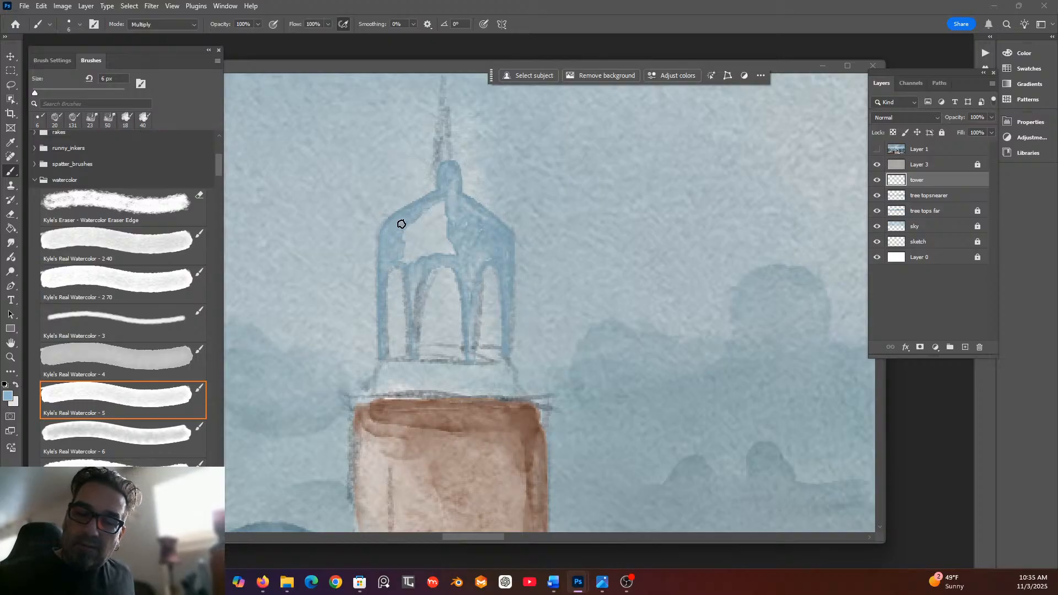
pyautogui.moveTo(415, 253); pyautogui.dragTo(416, 256)
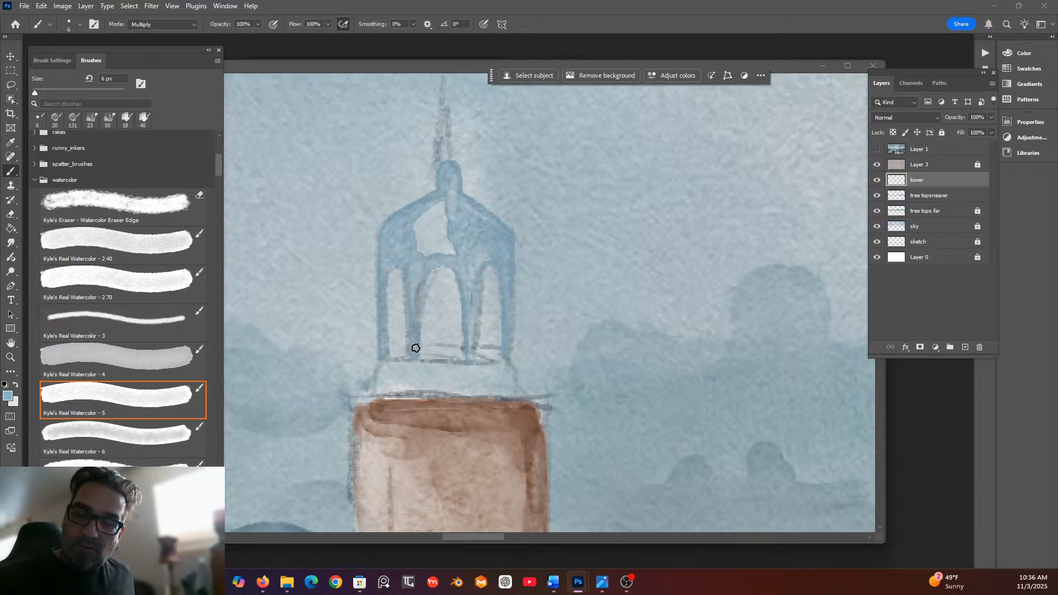
pyautogui.moveTo(425, 257)
pyautogui.mouseDown()
pyautogui.moveTo(456, 253)
pyautogui.moveTo(426, 249)
pyautogui.moveTo(423, 214)
pyautogui.moveTo(423, 232)
pyautogui.moveTo(440, 214)
pyautogui.moveTo(439, 245)
pyautogui.moveTo(438, 232)
pyautogui.moveTo(452, 243)
pyautogui.moveTo(446, 216)
pyautogui.moveTo(449, 242)
pyautogui.moveTo(444, 221)
pyautogui.moveTo(464, 237)
pyautogui.moveTo(476, 223)
pyautogui.moveTo(451, 240)
pyautogui.moveTo(461, 259)
pyautogui.moveTo(483, 244)
pyautogui.mouseUp()
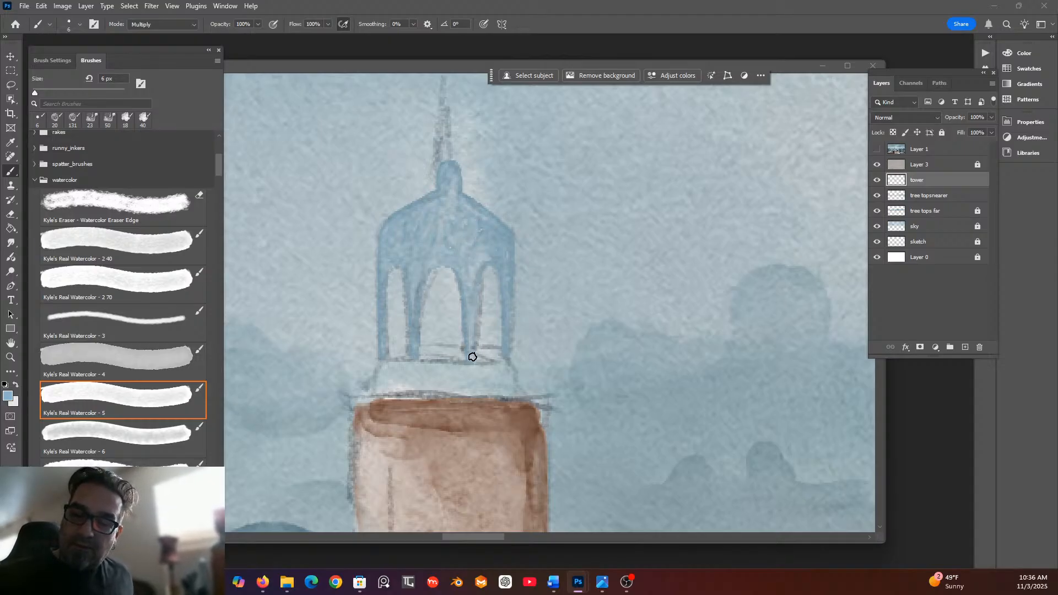
pyautogui.moveTo(448, 162); pyautogui.dragTo(448, 88)
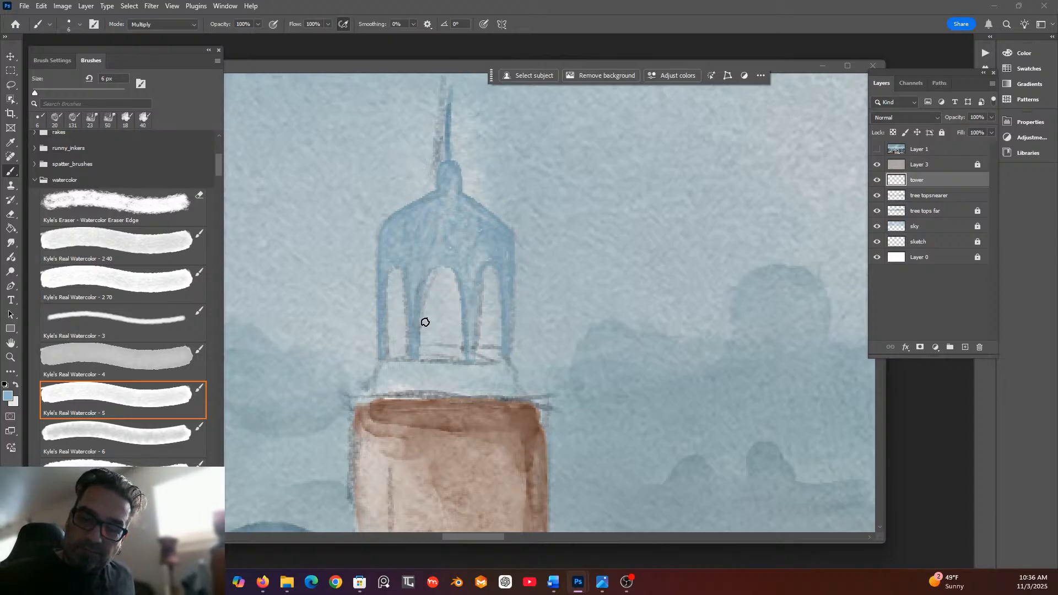
pyautogui.moveTo(407, 356)
pyautogui.mouseDown()
pyautogui.moveTo(507, 362)
pyautogui.moveTo(515, 395)
pyautogui.moveTo(512, 364)
pyautogui.moveTo(507, 397)
pyautogui.moveTo(377, 396)
pyautogui.moveTo(387, 363)
pyautogui.moveTo(442, 362)
pyautogui.moveTo(393, 364)
pyautogui.moveTo(385, 390)
pyautogui.moveTo(410, 365)
pyautogui.moveTo(408, 377)
pyautogui.moveTo(495, 367)
pyautogui.moveTo(405, 390)
pyautogui.moveTo(470, 390)
pyautogui.moveTo(406, 393)
pyautogui.moveTo(502, 395)
pyautogui.moveTo(469, 392)
pyautogui.moveTo(510, 392)
pyautogui.moveTo(502, 366)
pyautogui.moveTo(424, 378)
pyautogui.moveTo(463, 385)
pyautogui.moveTo(431, 381)
pyautogui.moveTo(503, 371)
pyautogui.mouseUp()
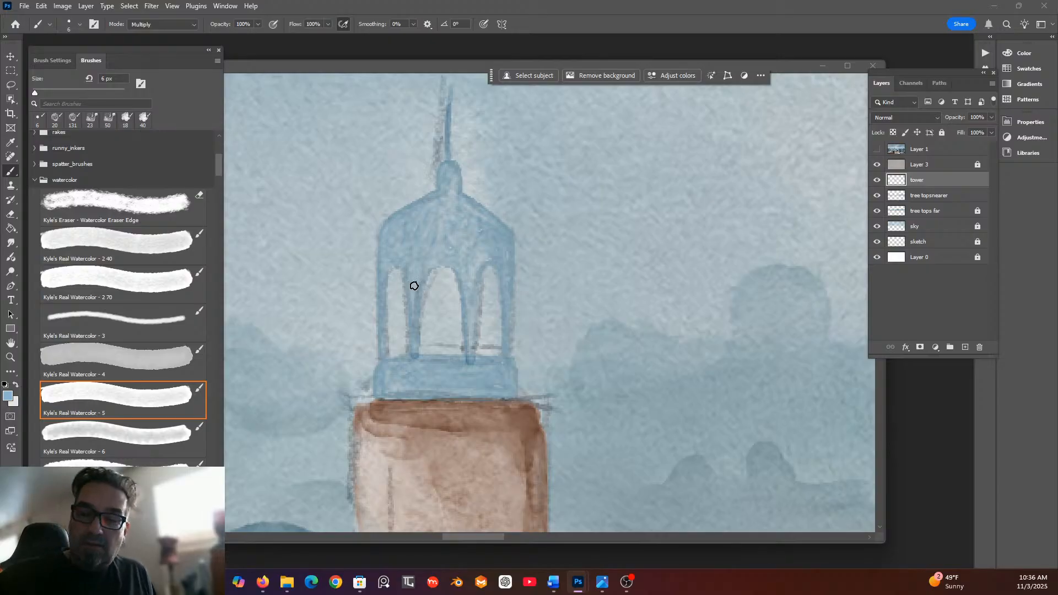
# Layer darker blue strokes over the pillars, the crossbeam, the base and the dome's edges, leaving a lighter patch in the dome's middle.
pyautogui.moveTo(412, 274)
pyautogui.mouseDown()
pyautogui.moveTo(414, 355)
pyautogui.moveTo(468, 272)
pyautogui.moveTo(469, 357)
pyautogui.moveTo(472, 273)
pyautogui.moveTo(473, 352)
pyautogui.mouseUp()
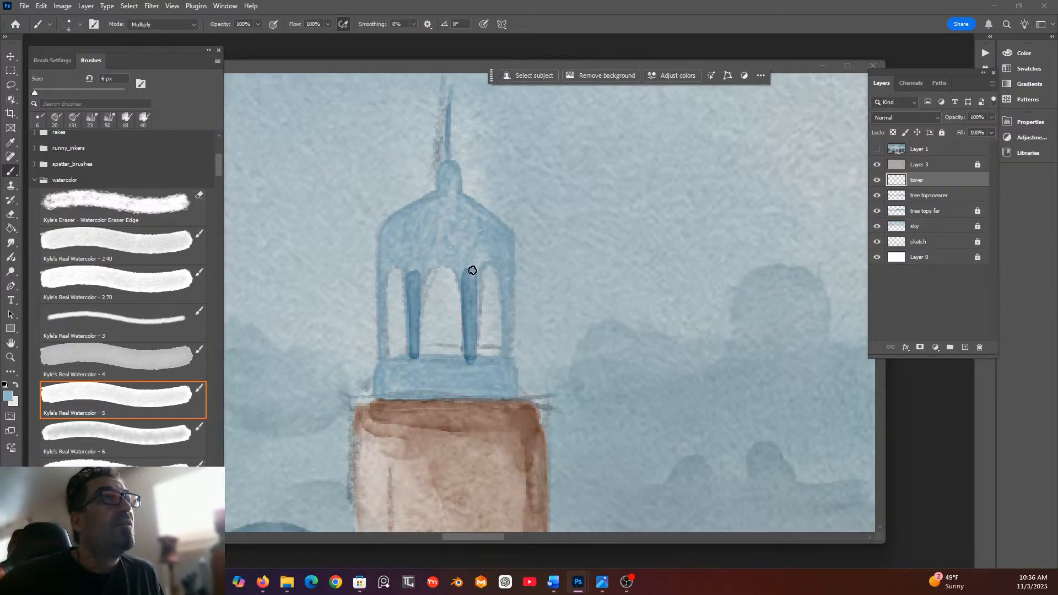
pyautogui.moveTo(462, 269)
pyautogui.mouseDown()
pyautogui.moveTo(389, 269)
pyautogui.moveTo(501, 267)
pyautogui.mouseUp()
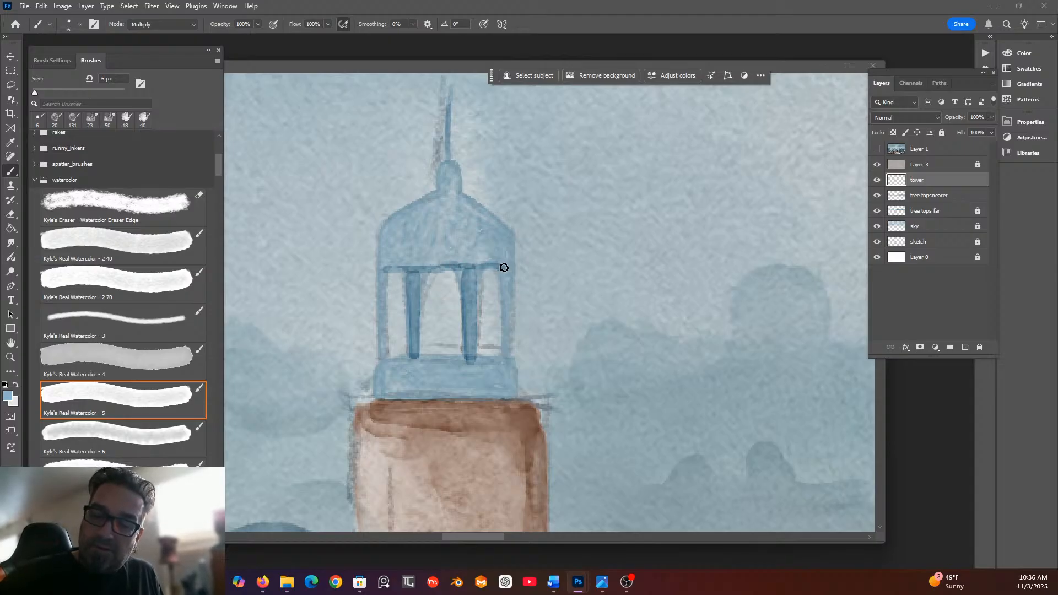
pyautogui.moveTo(388, 272); pyautogui.dragTo(382, 357)
pyautogui.moveTo(504, 274); pyautogui.dragTo(503, 349)
pyautogui.moveTo(507, 284)
pyautogui.mouseDown()
pyautogui.moveTo(508, 359)
pyautogui.moveTo(508, 350)
pyautogui.moveTo(387, 362)
pyautogui.moveTo(511, 360)
pyautogui.moveTo(468, 311)
pyautogui.moveTo(455, 337)
pyautogui.moveTo(477, 371)
pyautogui.moveTo(490, 376)
pyautogui.moveTo(493, 366)
pyautogui.moveTo(497, 394)
pyautogui.moveTo(474, 369)
pyautogui.moveTo(382, 369)
pyautogui.moveTo(378, 394)
pyautogui.moveTo(390, 365)
pyautogui.moveTo(474, 371)
pyautogui.moveTo(409, 370)
pyautogui.moveTo(386, 388)
pyautogui.moveTo(425, 384)
pyautogui.mouseUp()
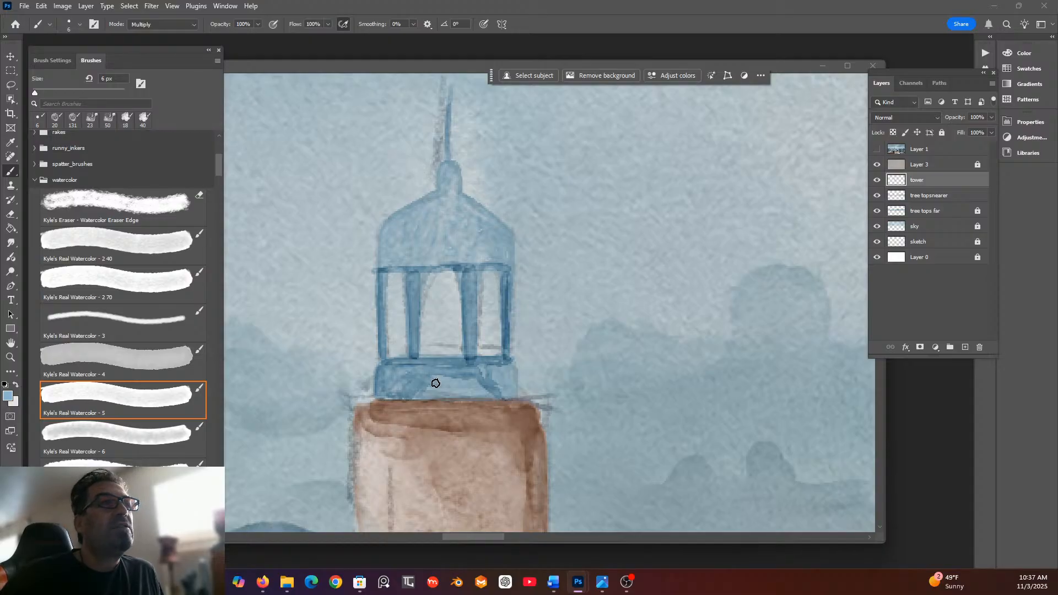
pyautogui.moveTo(439, 385)
pyautogui.mouseDown()
pyautogui.moveTo(467, 382)
pyautogui.moveTo(437, 368)
pyautogui.moveTo(473, 372)
pyautogui.moveTo(487, 389)
pyautogui.moveTo(482, 363)
pyautogui.moveTo(490, 391)
pyautogui.moveTo(454, 387)
pyautogui.moveTo(477, 380)
pyautogui.moveTo(473, 394)
pyautogui.moveTo(413, 400)
pyautogui.moveTo(446, 381)
pyautogui.moveTo(385, 393)
pyautogui.moveTo(407, 393)
pyautogui.moveTo(387, 393)
pyautogui.moveTo(388, 381)
pyautogui.moveTo(410, 394)
pyautogui.moveTo(427, 389)
pyautogui.moveTo(460, 362)
pyautogui.moveTo(390, 376)
pyautogui.moveTo(384, 391)
pyautogui.moveTo(387, 373)
pyautogui.moveTo(391, 385)
pyautogui.moveTo(440, 389)
pyautogui.moveTo(401, 371)
pyautogui.moveTo(426, 370)
pyautogui.moveTo(401, 368)
pyautogui.moveTo(447, 365)
pyautogui.moveTo(407, 362)
pyautogui.moveTo(507, 364)
pyautogui.moveTo(480, 375)
pyautogui.moveTo(495, 386)
pyautogui.moveTo(489, 396)
pyautogui.moveTo(381, 387)
pyautogui.mouseUp()
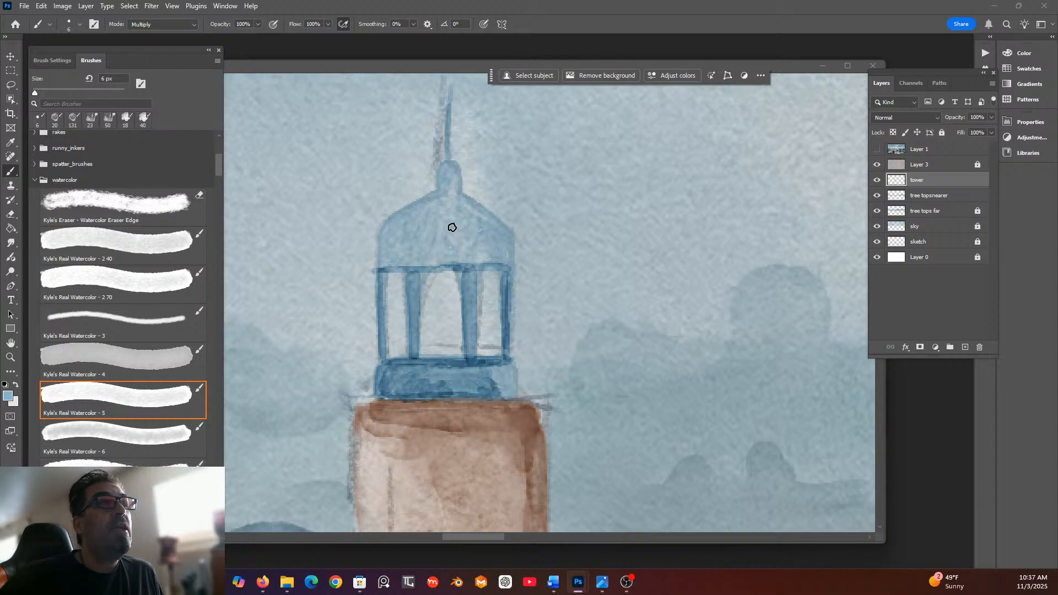
pyautogui.moveTo(459, 255)
pyautogui.mouseDown()
pyautogui.moveTo(425, 261)
pyautogui.moveTo(405, 236)
pyautogui.moveTo(423, 199)
pyautogui.moveTo(394, 220)
pyautogui.moveTo(382, 264)
pyautogui.moveTo(392, 222)
pyautogui.moveTo(390, 260)
pyautogui.moveTo(399, 236)
pyautogui.moveTo(401, 247)
pyautogui.moveTo(384, 265)
pyautogui.moveTo(413, 261)
pyautogui.moveTo(407, 253)
pyautogui.moveTo(436, 266)
pyautogui.moveTo(434, 196)
pyautogui.mouseUp()
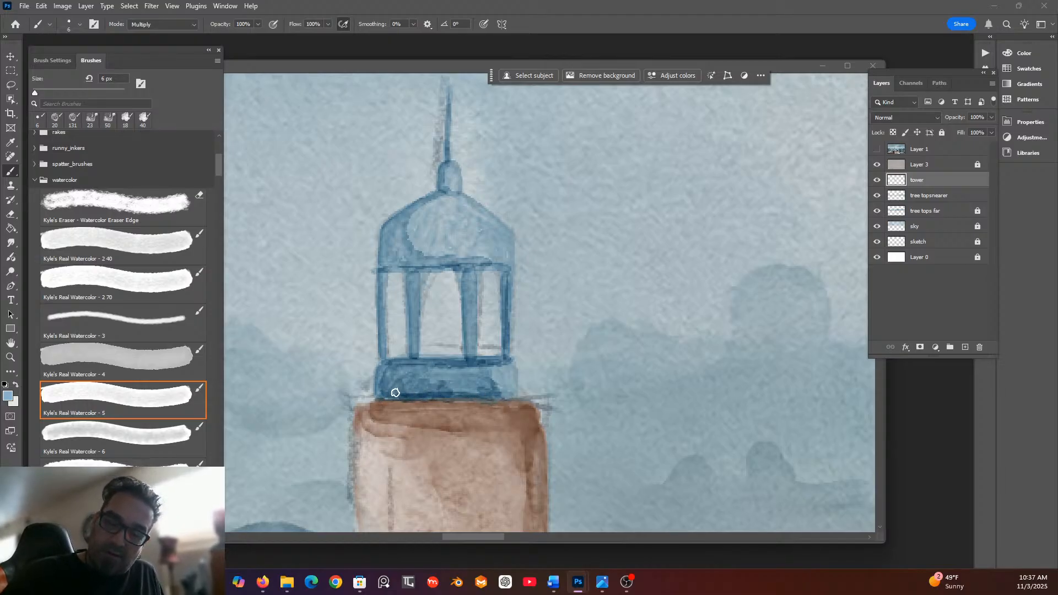
# Blend the paint on the lantern room's base with the Kyle's Real Watercolor - Softer Wet Blender at 7 px.
pyautogui.moveTo(217, 165); pyautogui.dragTo(226, 493)
pyautogui.click(159, 349)
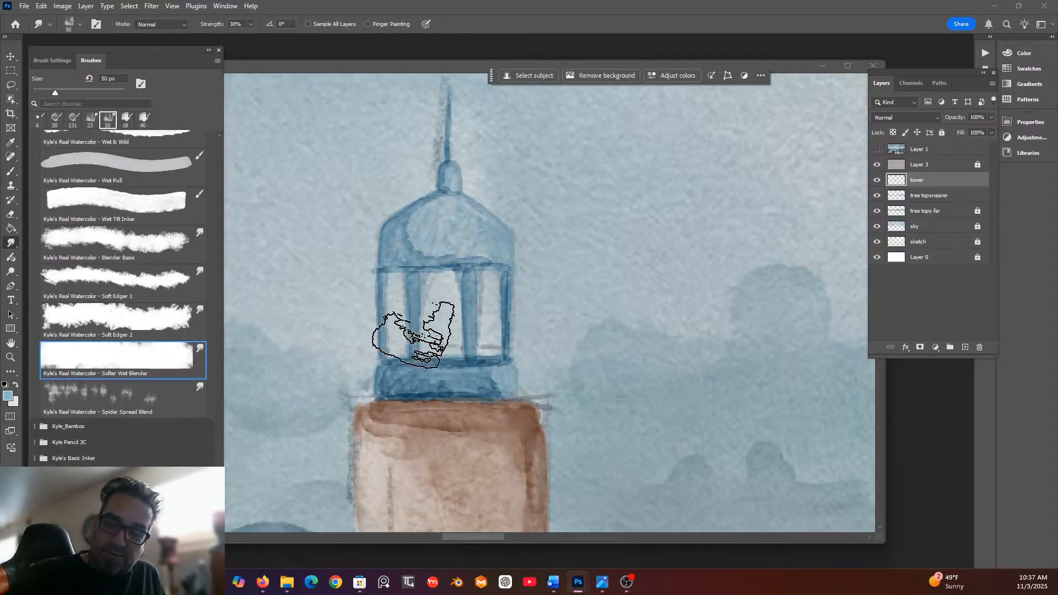
pyautogui.click(70, 23)
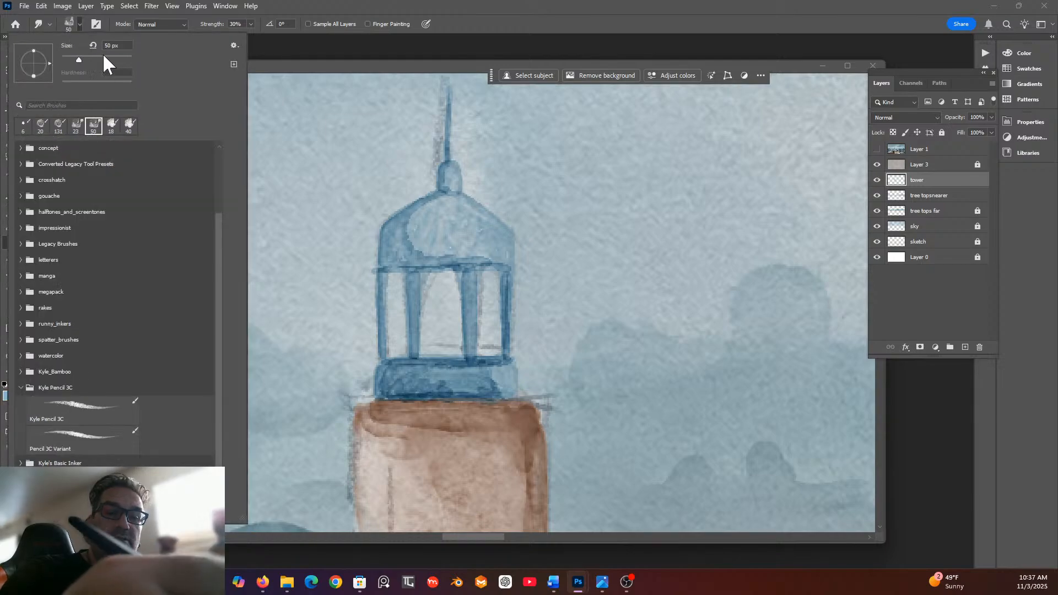
pyautogui.moveTo(69, 59); pyautogui.dragTo(65, 59)
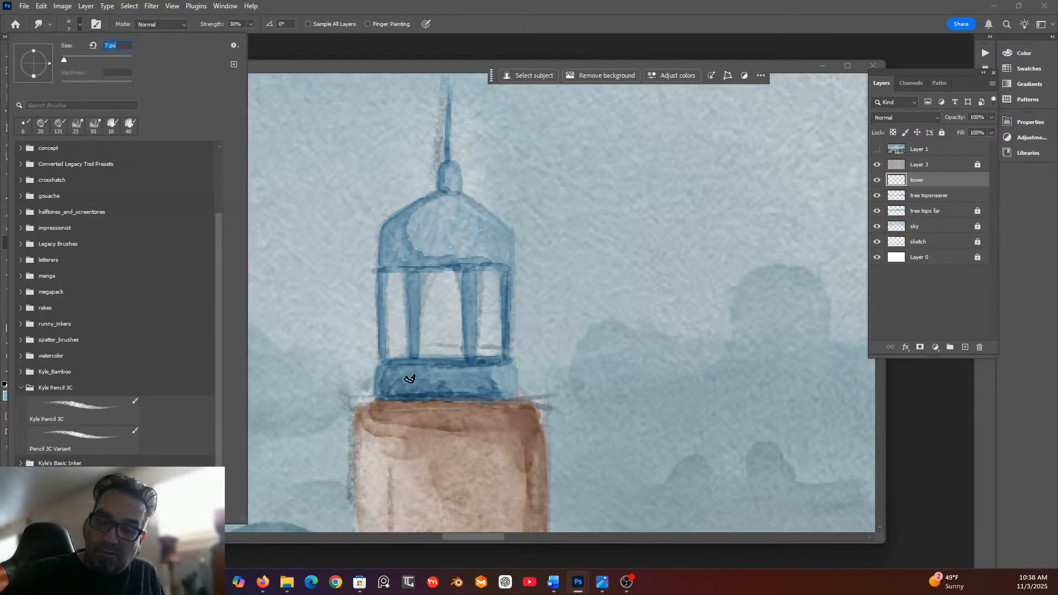
pyautogui.click(386, 376)
pyautogui.moveTo(382, 379)
pyautogui.mouseDown()
pyautogui.moveTo(422, 357)
pyautogui.moveTo(478, 362)
pyautogui.moveTo(483, 394)
pyautogui.moveTo(494, 381)
pyautogui.moveTo(388, 392)
pyautogui.moveTo(397, 382)
pyautogui.moveTo(444, 394)
pyautogui.moveTo(412, 395)
pyautogui.moveTo(492, 385)
pyautogui.moveTo(443, 391)
pyautogui.moveTo(471, 386)
pyautogui.moveTo(438, 380)
pyautogui.moveTo(453, 358)
pyautogui.moveTo(506, 394)
pyautogui.moveTo(483, 388)
pyautogui.moveTo(499, 384)
pyautogui.moveTo(503, 362)
pyautogui.mouseUp()
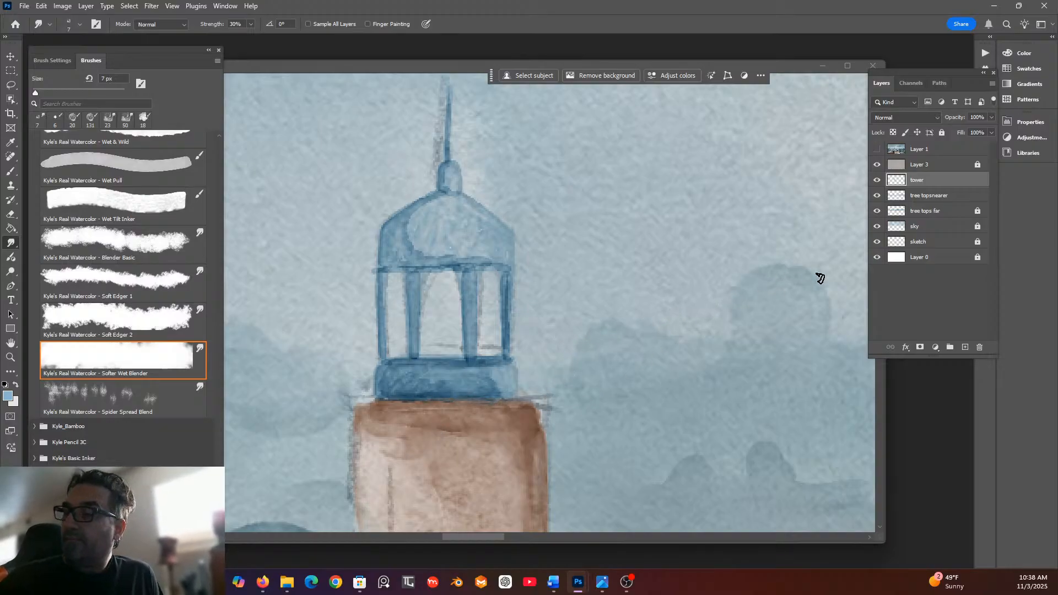
# Unlock the sketch layer for erasing with Kyle's Eraser - Watercolor Eraser Edge.
pyautogui.click(933, 242)
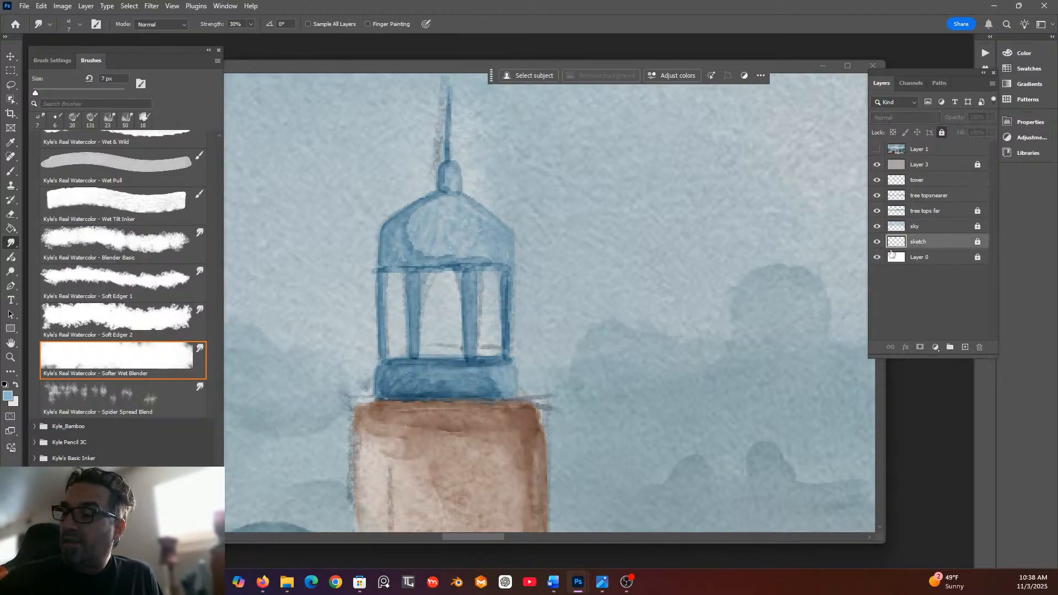
pyautogui.click(561, 398)
pyautogui.click(521, 216)
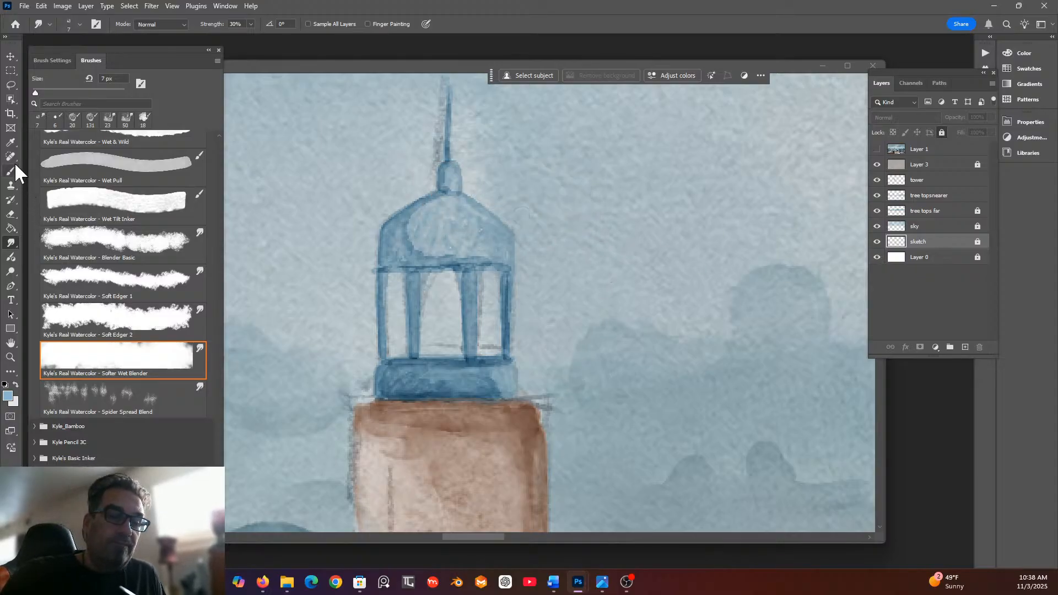
pyautogui.click(11, 213)
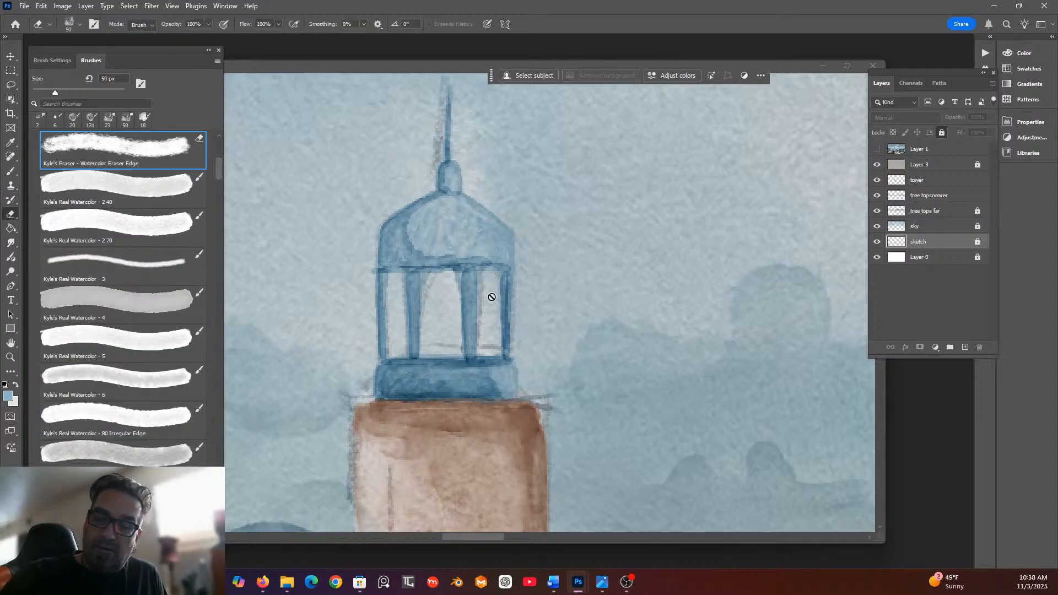
pyautogui.click(549, 404)
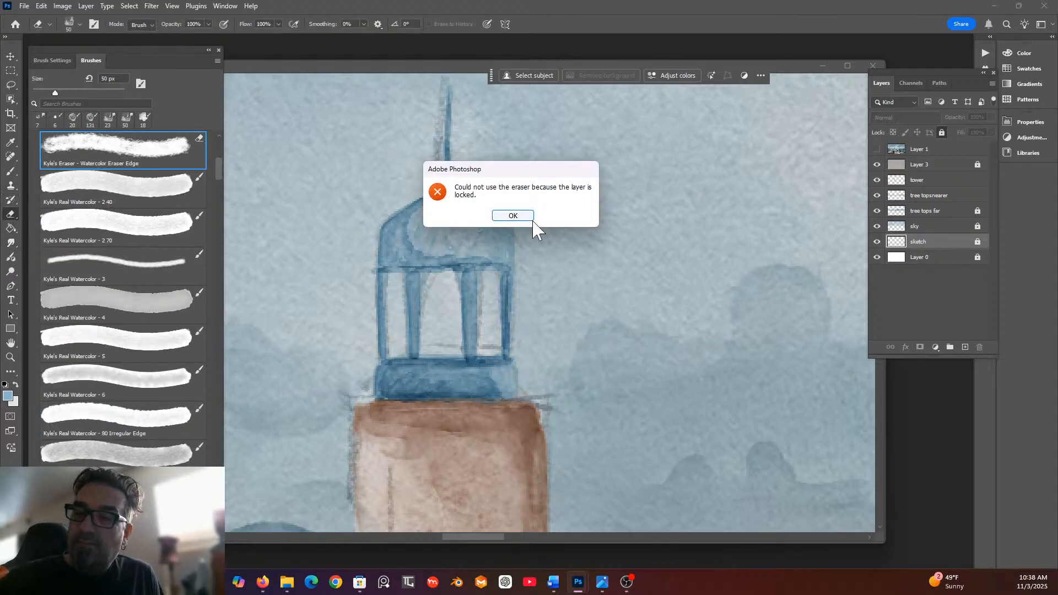
pyautogui.click(515, 215)
pyautogui.click(978, 241)
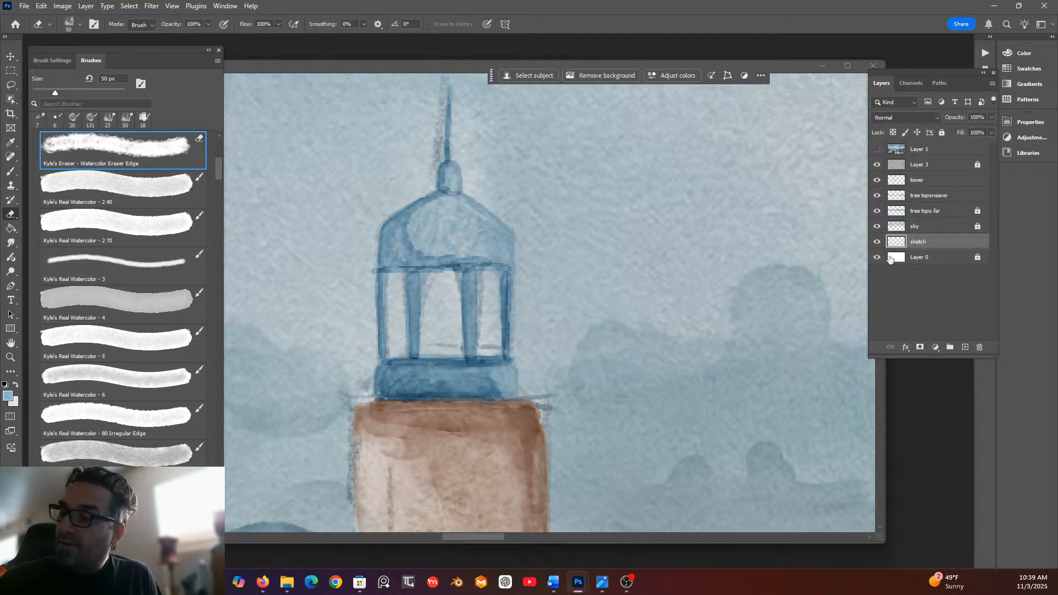
# Set the eraser to 10 px and erase the leftover pencil lines around the spire, lantern room and upper tower body.
pyautogui.click(72, 21)
pyautogui.click(65, 59)
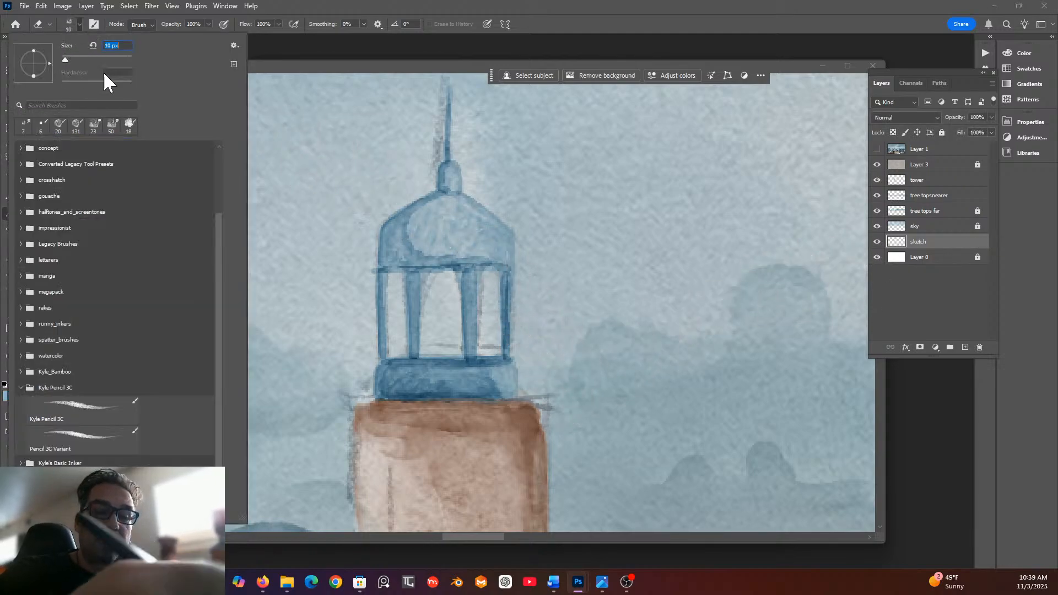
pyautogui.click(543, 396)
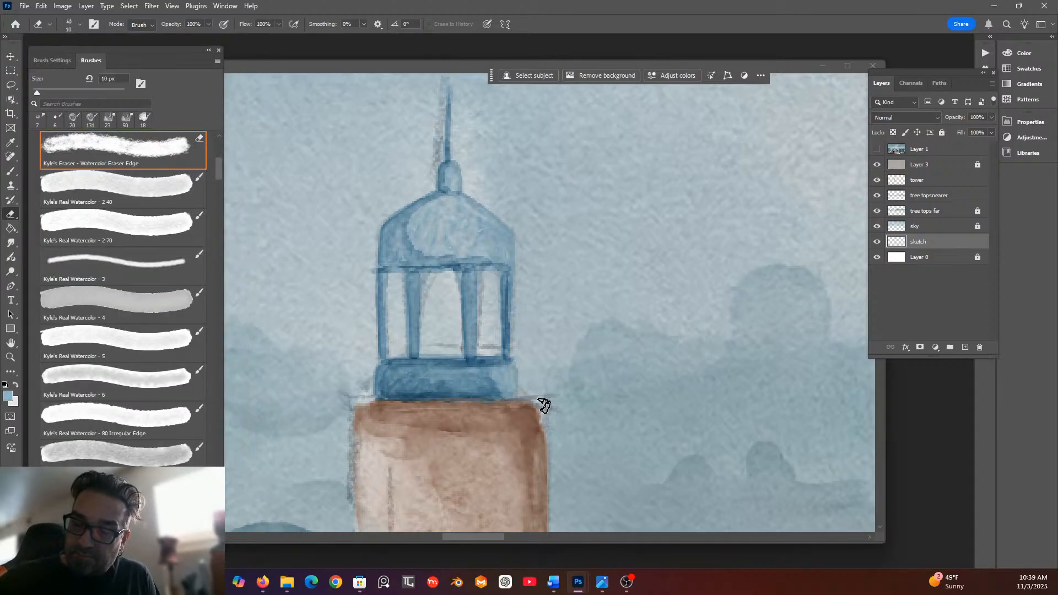
pyautogui.moveTo(549, 406); pyautogui.dragTo(538, 401)
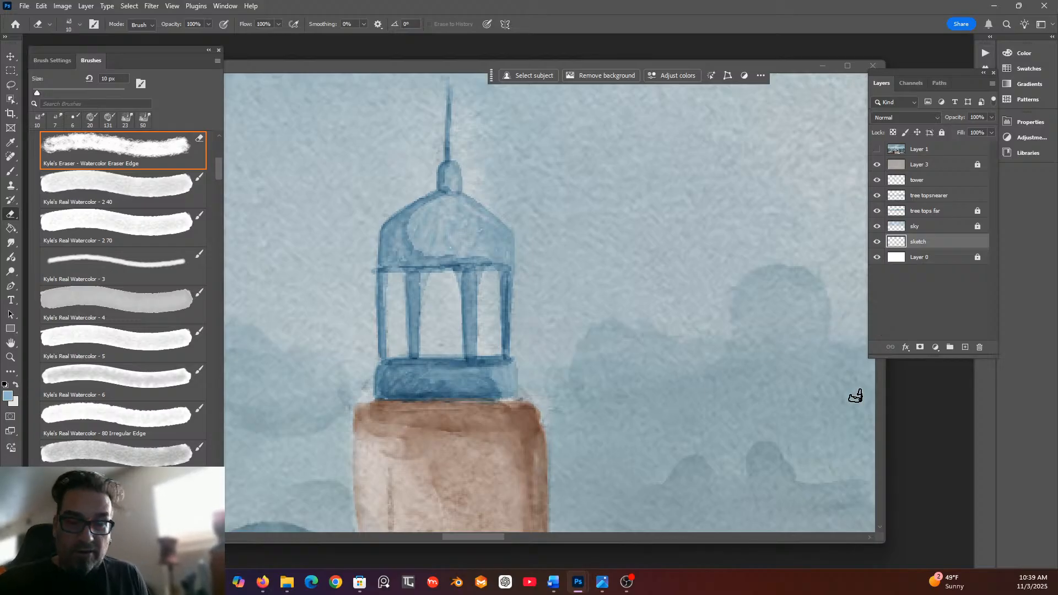
# Examine the painted tower up close and against the misty trees and the sketched village.
pyautogui.scroll(5, 817, 356)
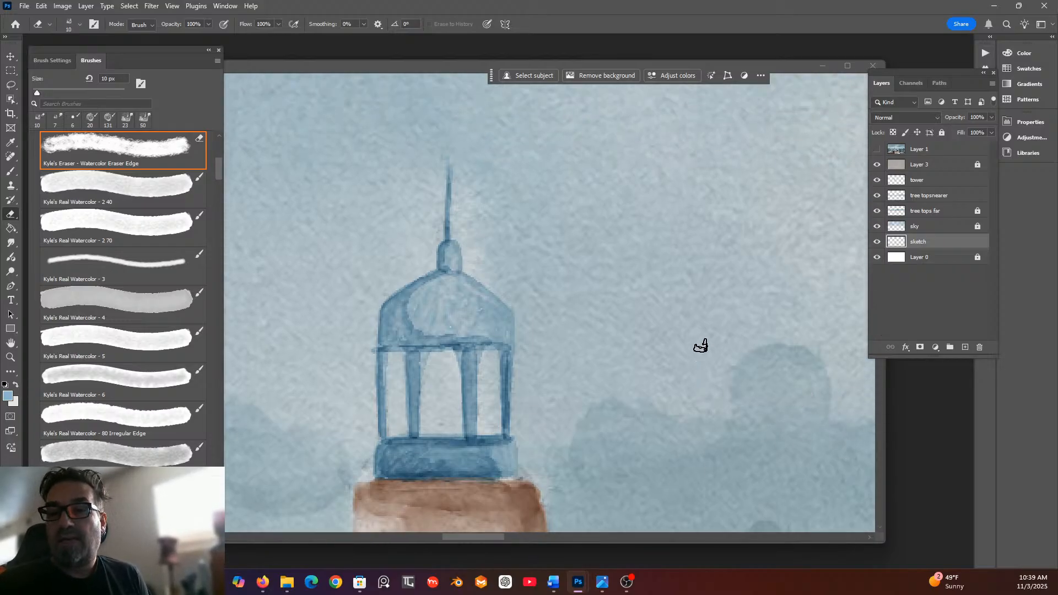
pyautogui.scroll(-1, 701, 346)
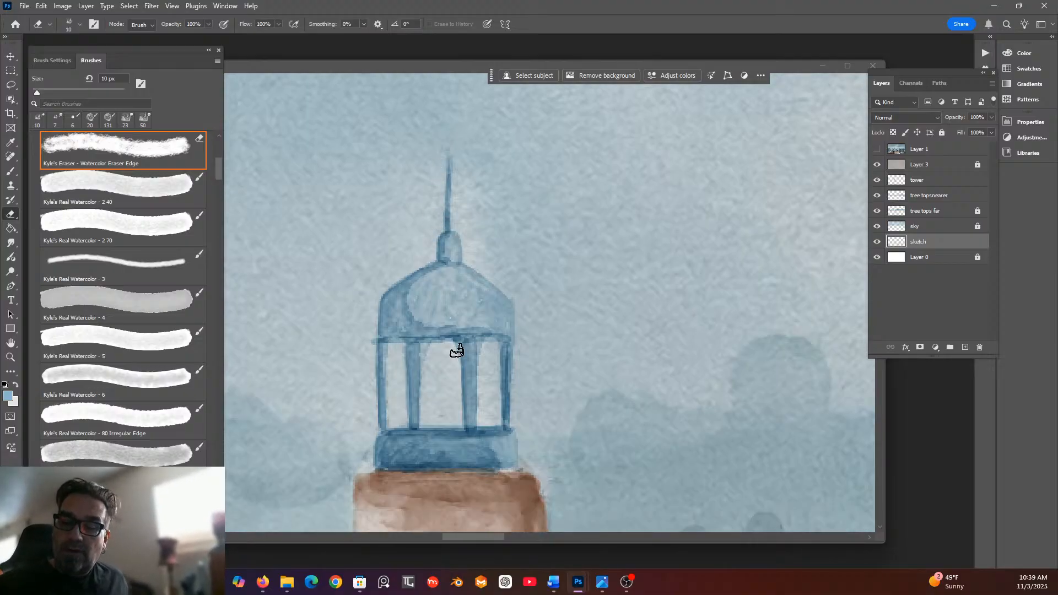
pyautogui.scroll(-2, 466, 182)
pyautogui.scroll(-5, 461, 199)
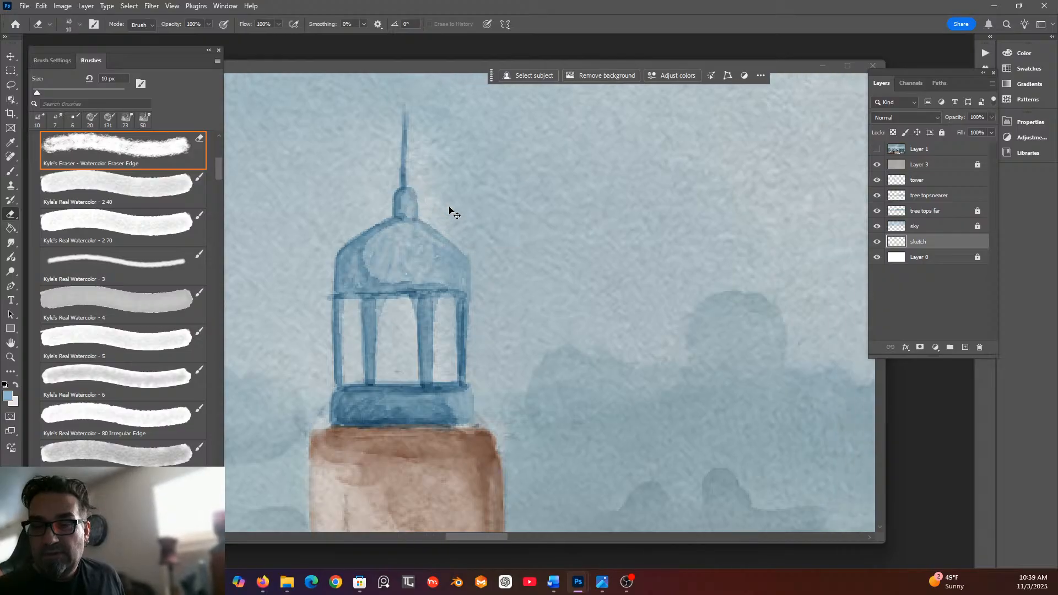
pyautogui.scroll(-3, 449, 207)
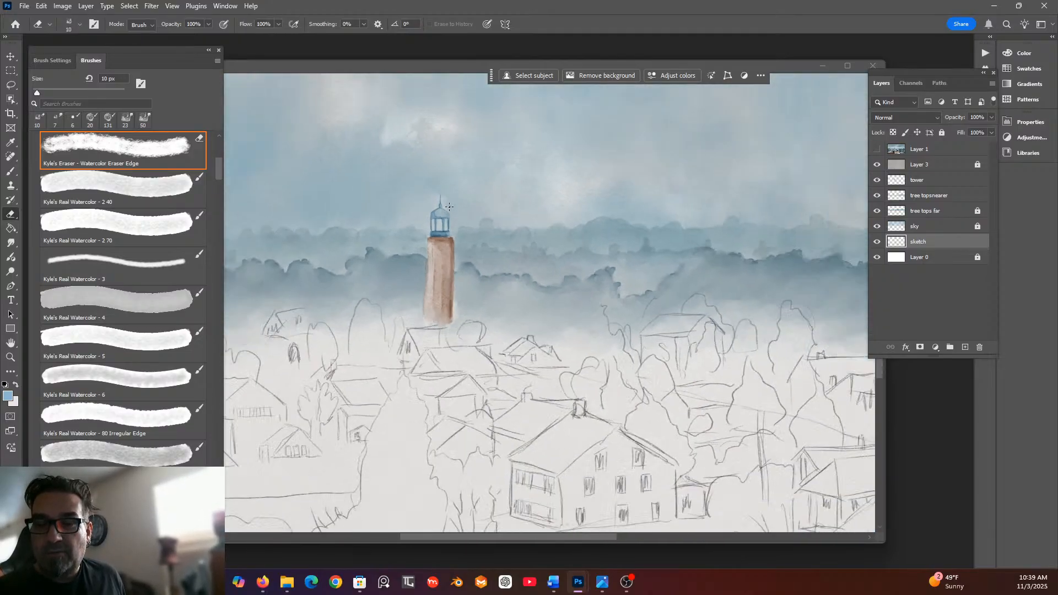
pyautogui.scroll(5, 414, 169)
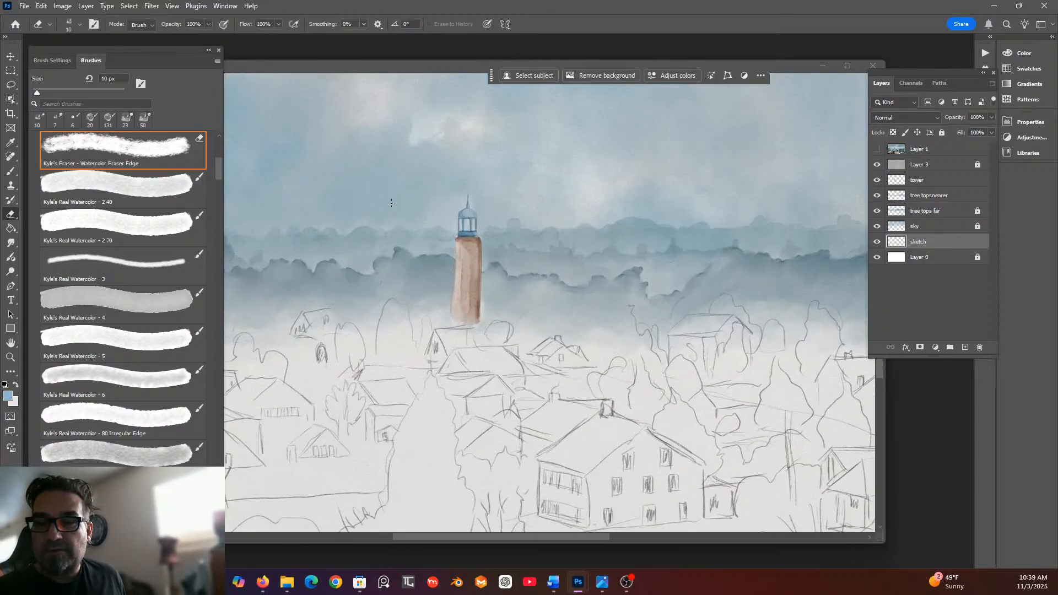
pyautogui.scroll(3, 412, 222)
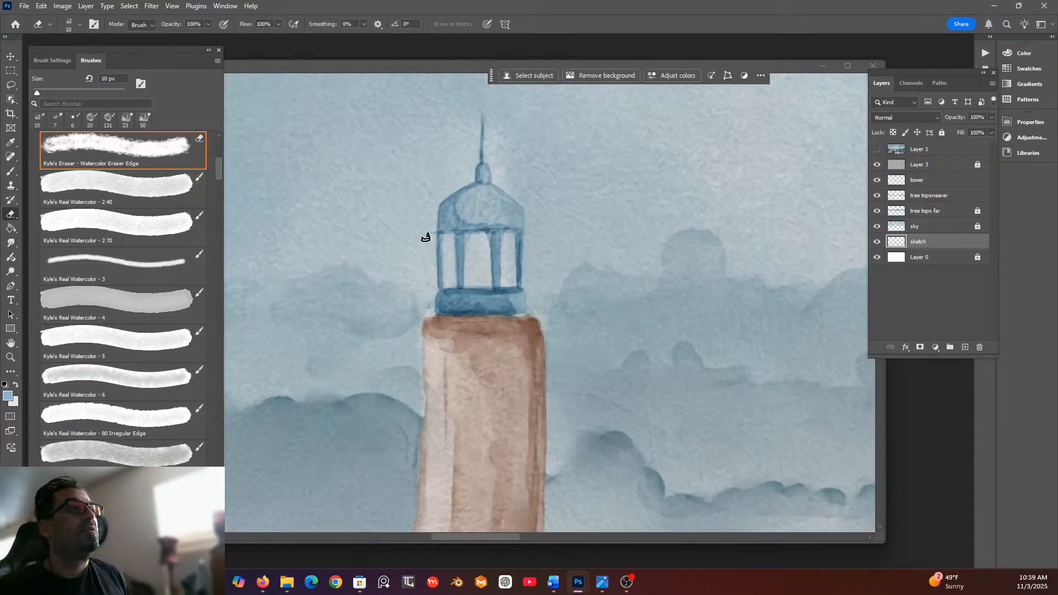
pyautogui.scroll(-5, 425, 237)
pyautogui.scroll(2, 425, 237)
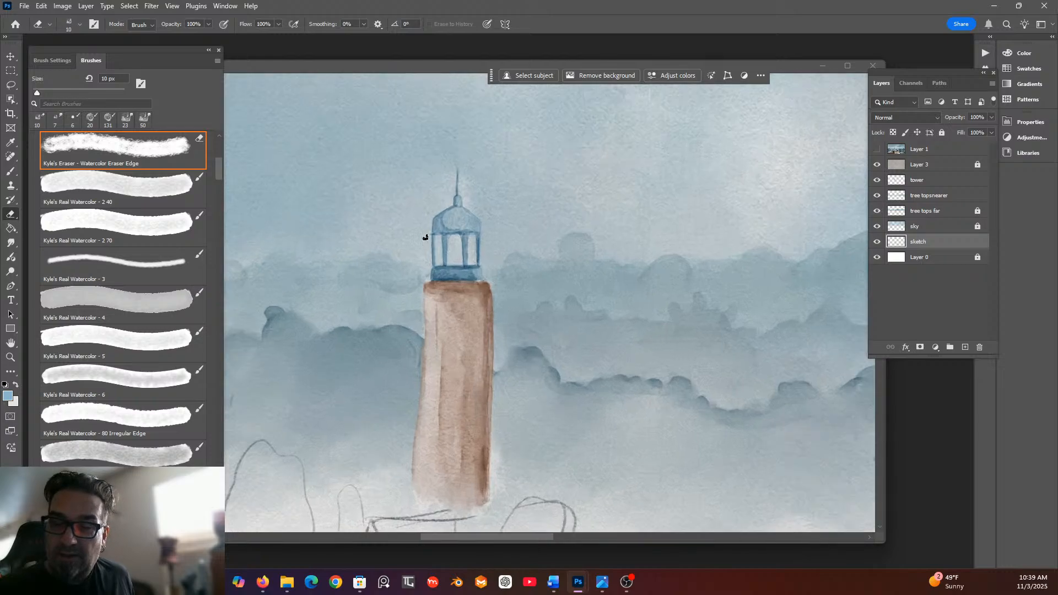
# Lock the sketch layer and make the tower layer active for painting with the Kyle's Real Watercolor - 5 brush.
pyautogui.scroll(3, 426, 237)
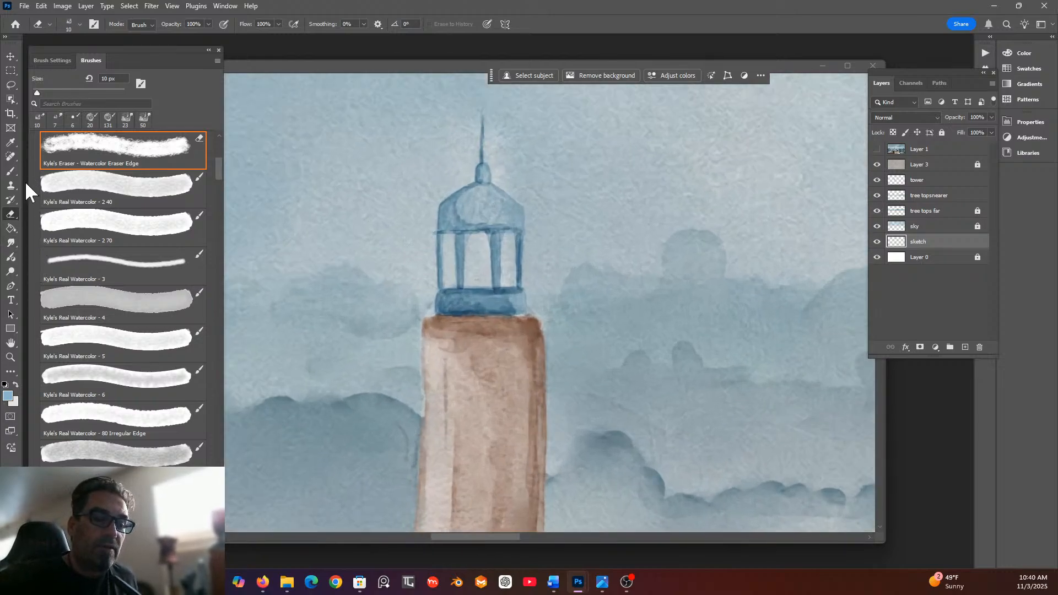
pyautogui.click(12, 171)
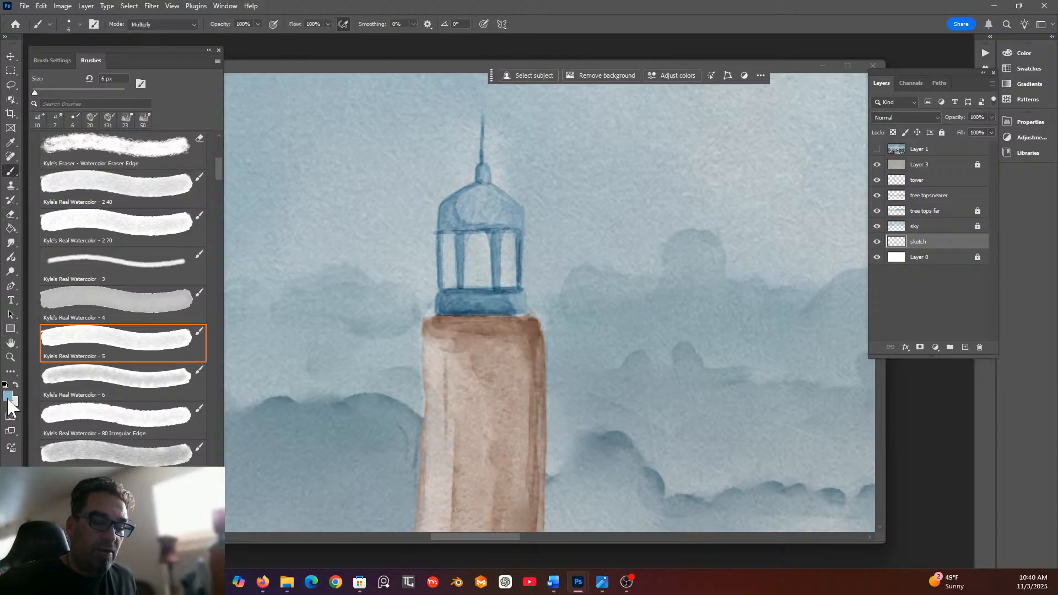
pyautogui.click(443, 218)
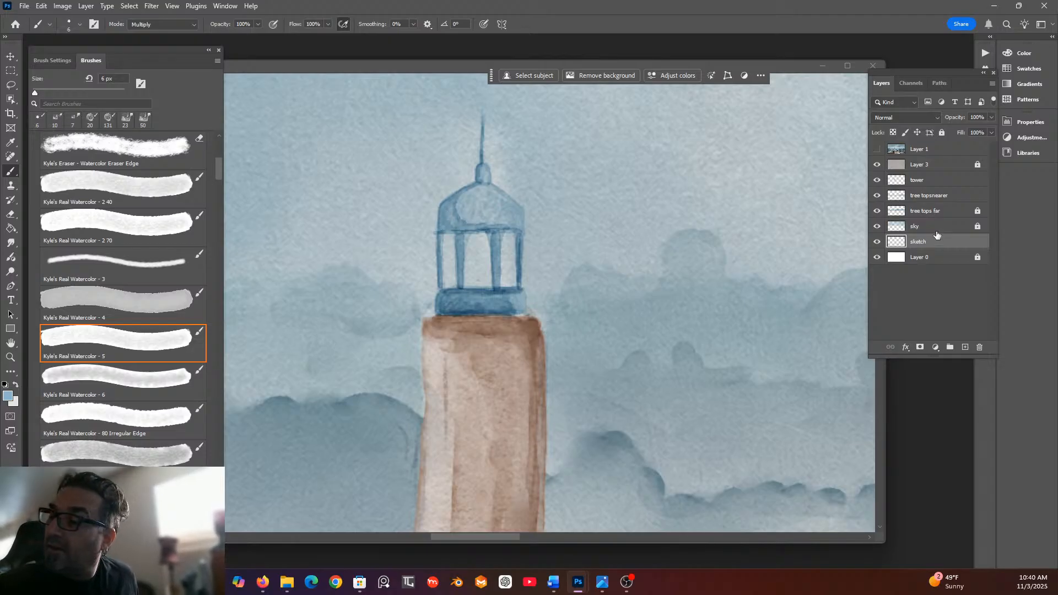
pyautogui.click(936, 180)
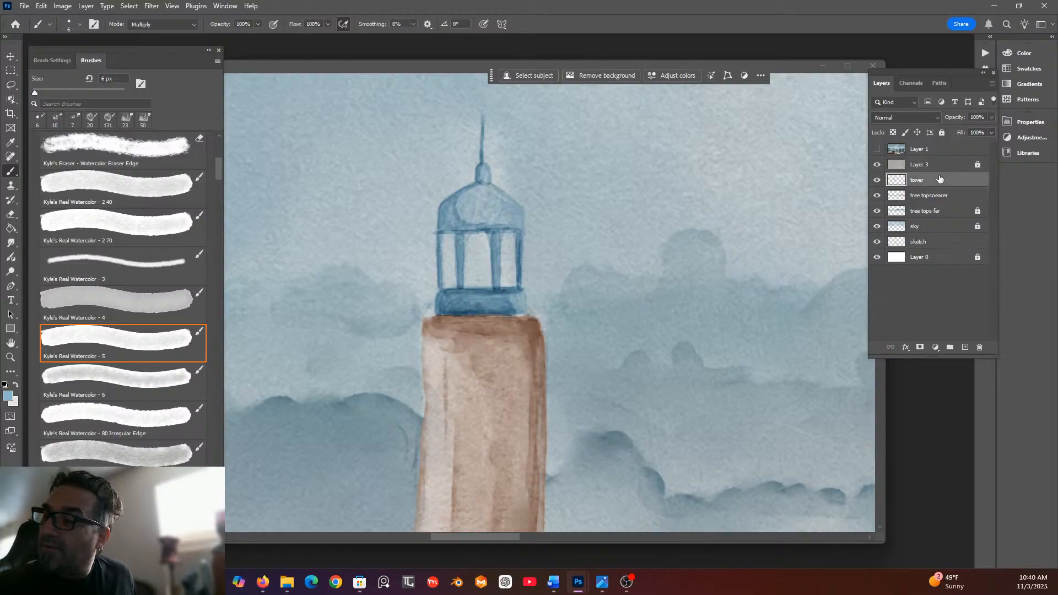
pyautogui.click(979, 243)
pyautogui.click(941, 132)
pyautogui.click(982, 186)
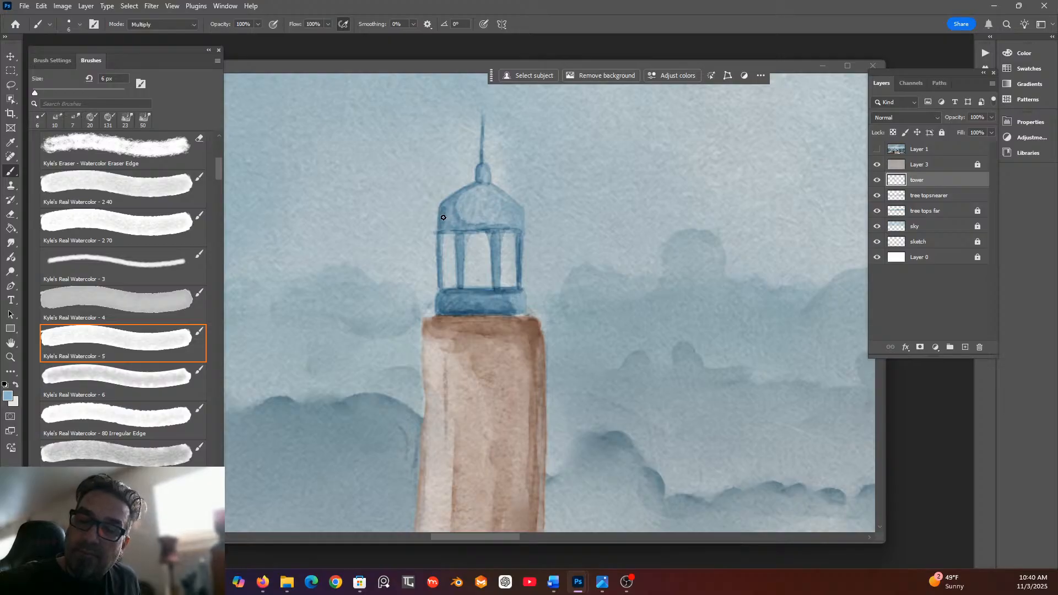
# Paint darker blue shading at 6 px on the shadowed side of the lantern room's dome and along its posts.
pyautogui.moveTo(469, 189)
pyautogui.mouseDown()
pyautogui.moveTo(444, 224)
pyautogui.moveTo(482, 229)
pyautogui.moveTo(446, 230)
pyautogui.mouseUp()
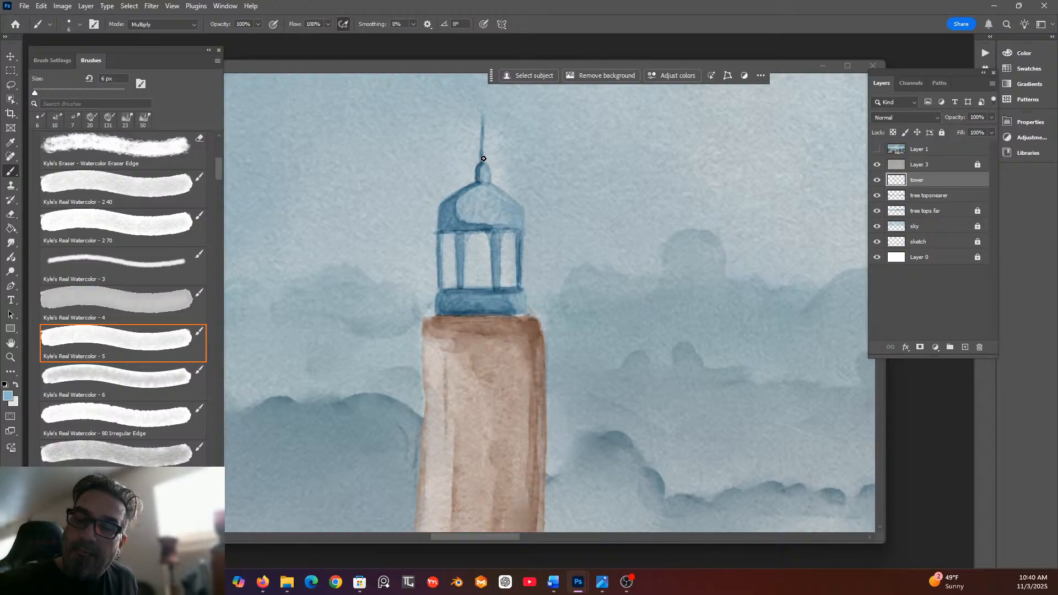
pyautogui.moveTo(459, 235); pyautogui.dragTo(460, 272)
pyautogui.moveTo(442, 234); pyautogui.dragTo(441, 287)
pyautogui.moveTo(494, 233); pyautogui.dragTo(494, 285)
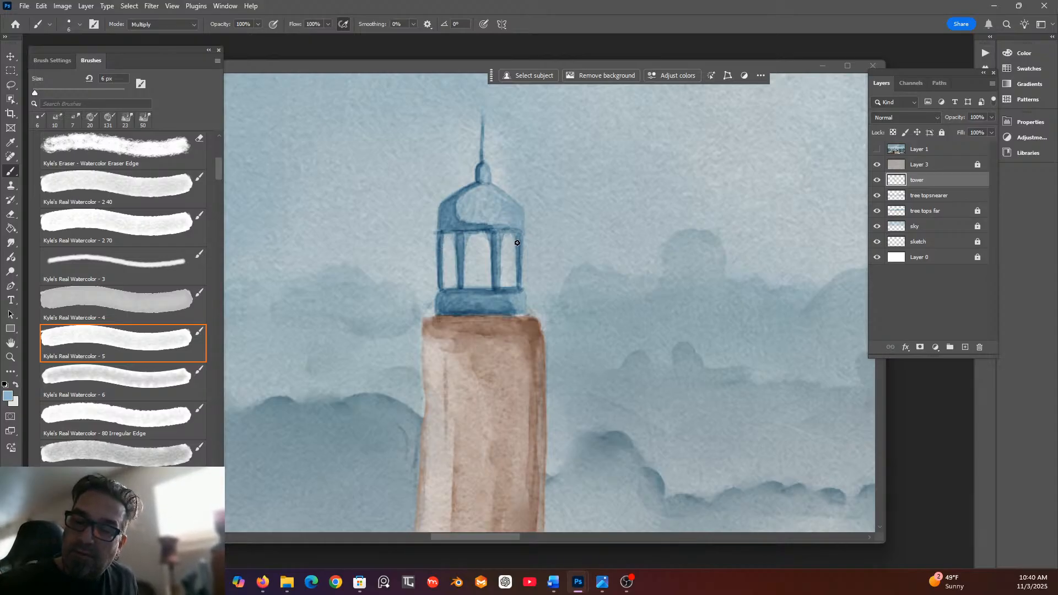
pyautogui.moveTo(520, 231)
pyautogui.mouseDown()
pyautogui.moveTo(517, 262)
pyautogui.moveTo(517, 231)
pyautogui.mouseUp()
# Darken the lantern room's base and paint blue bands and panel lines across its dome at 6 px.
pyautogui.moveTo(450, 291)
pyautogui.mouseDown()
pyautogui.moveTo(500, 311)
pyautogui.moveTo(471, 300)
pyautogui.moveTo(477, 311)
pyautogui.moveTo(445, 307)
pyautogui.moveTo(472, 300)
pyautogui.moveTo(525, 315)
pyautogui.mouseUp()
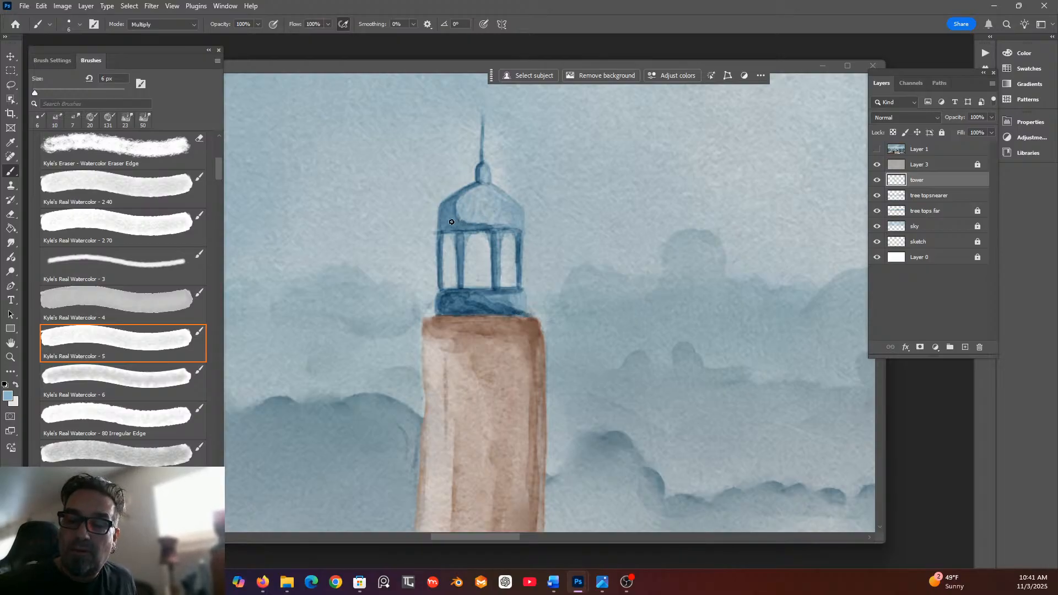
pyautogui.moveTo(451, 224); pyautogui.dragTo(516, 221)
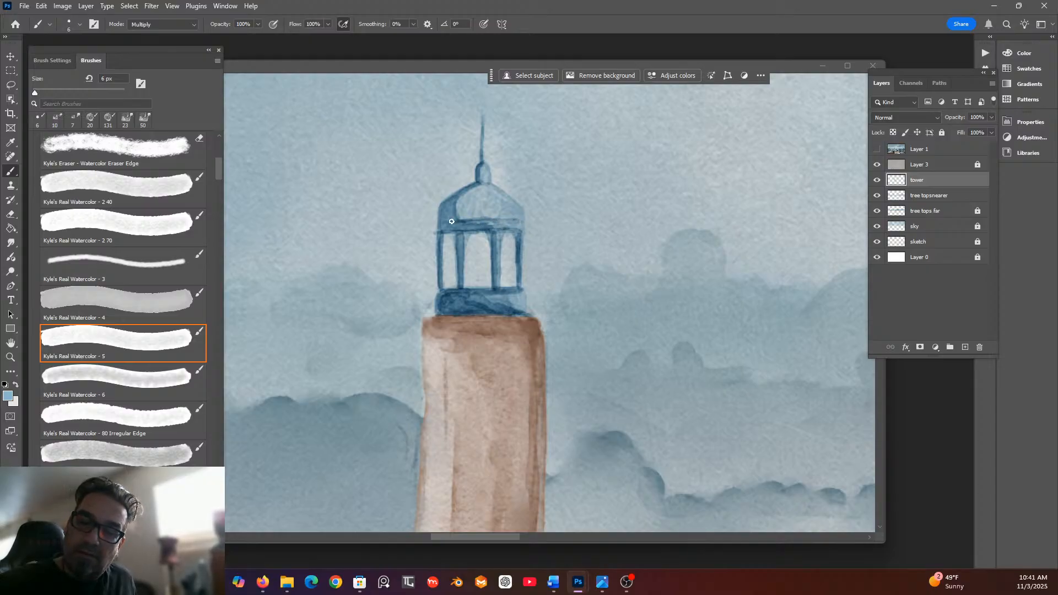
pyautogui.moveTo(455, 201); pyautogui.dragTo(515, 199)
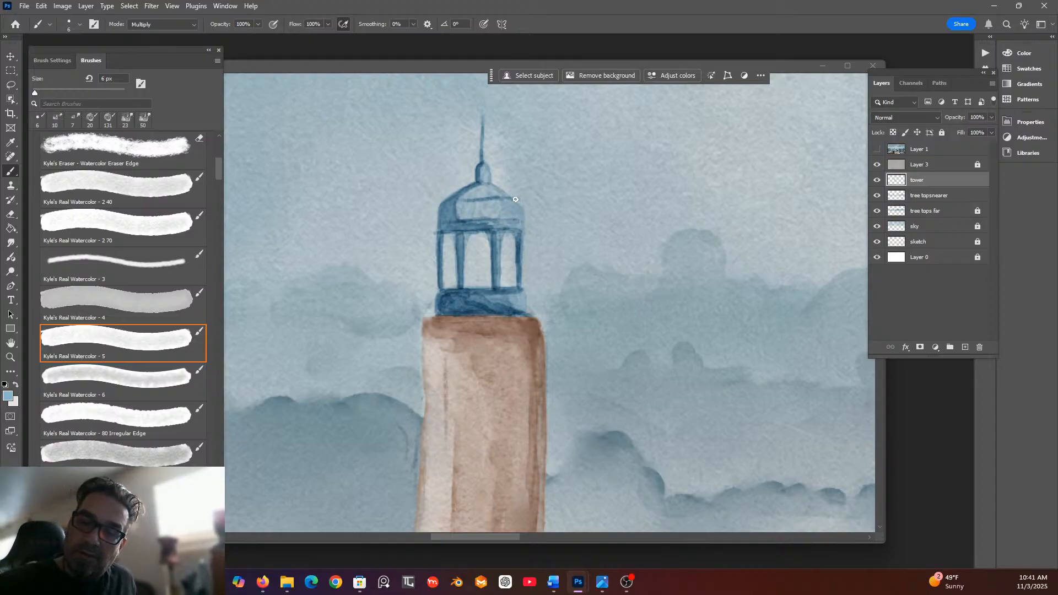
pyautogui.press('z')
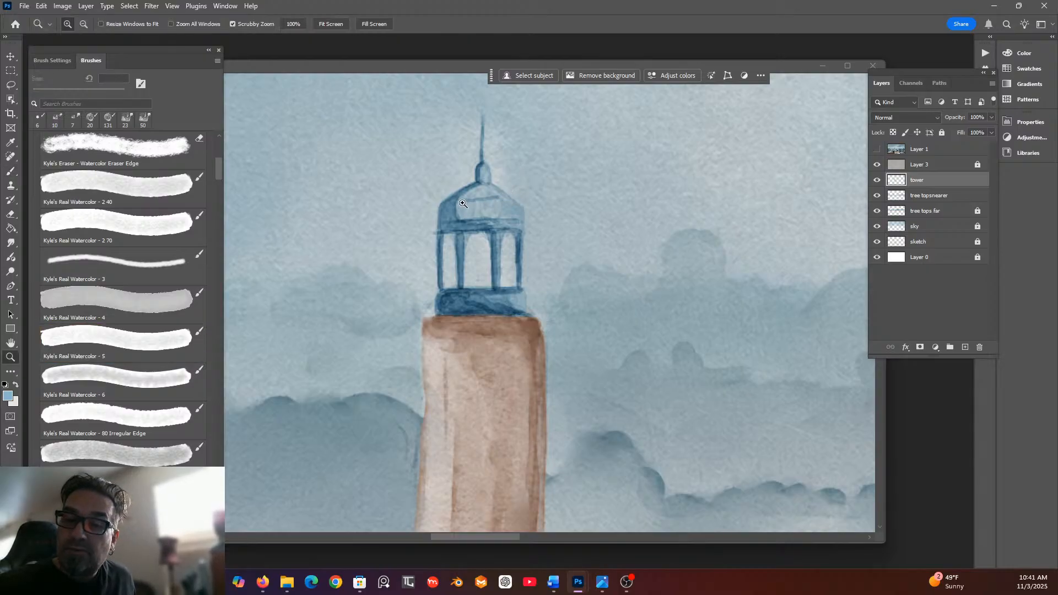
pyautogui.moveTo(460, 201); pyautogui.dragTo(523, 203)
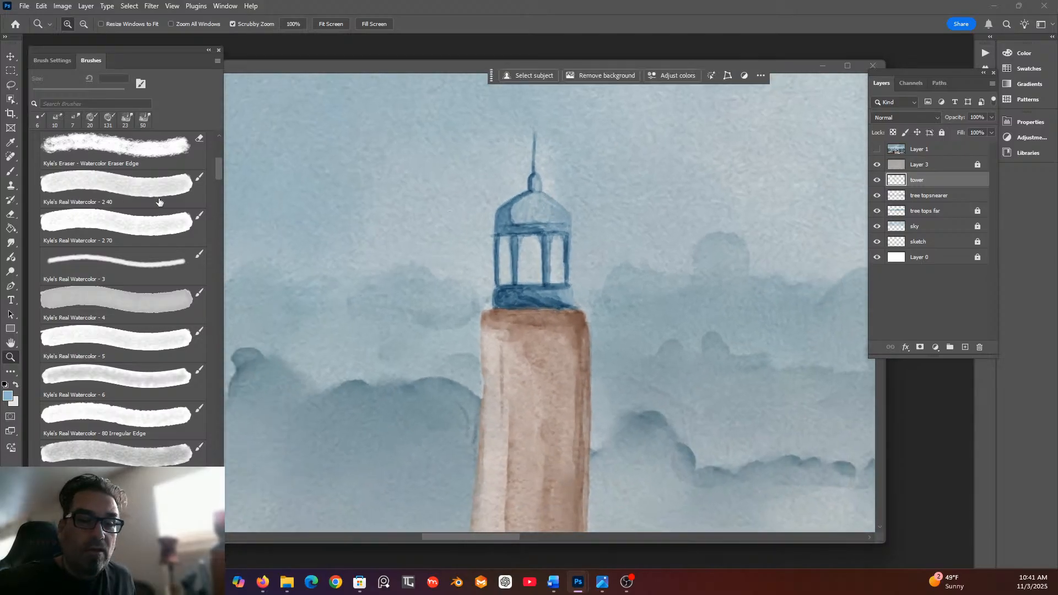
pyautogui.click(11, 171)
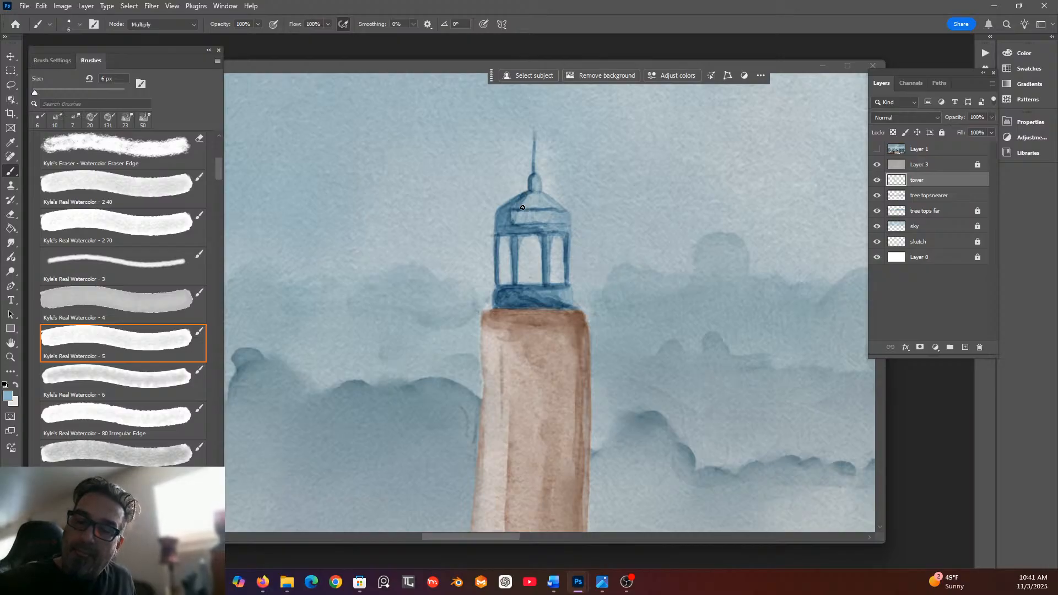
pyautogui.moveTo(517, 210); pyautogui.dragTo(514, 218)
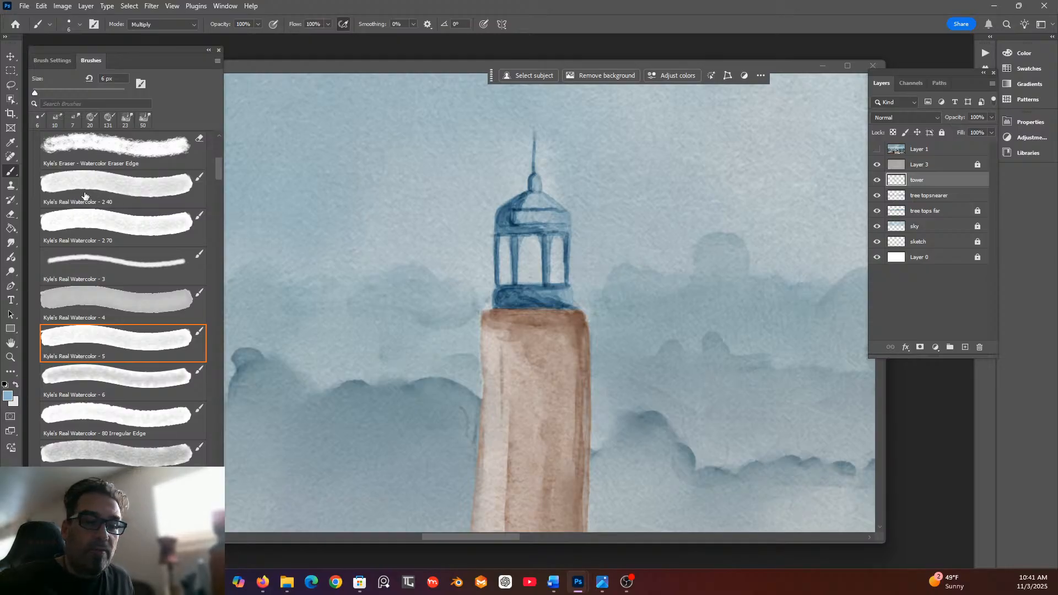
# Blend the new blue strokes on the lantern room's dome and base with the Kyle's Real Watercolor - Softer Wet Blender at 10 px.
pyautogui.moveTo(219, 170); pyautogui.dragTo(220, 309)
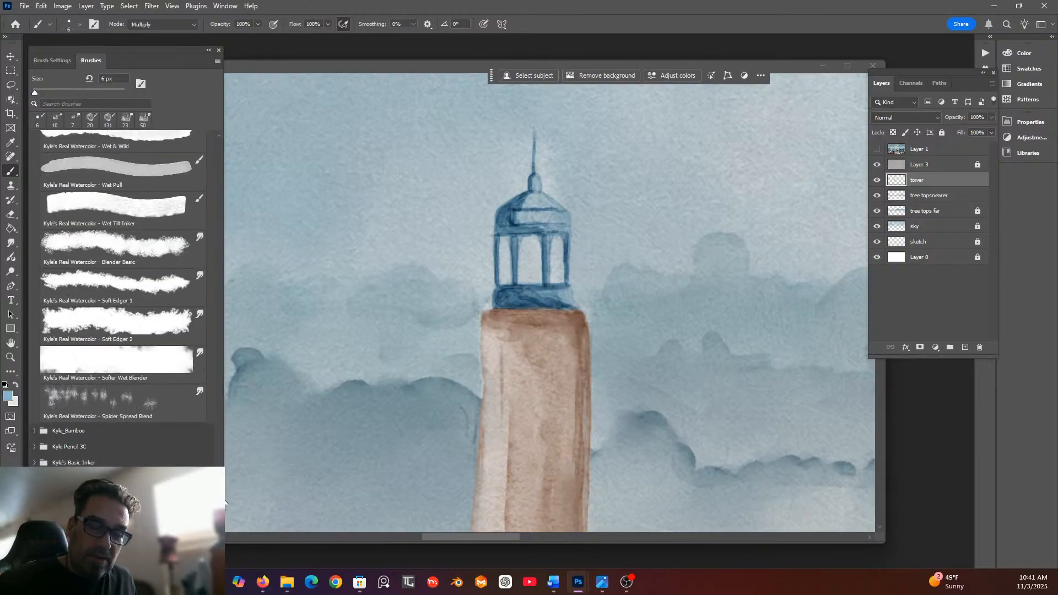
pyautogui.click(144, 342)
pyautogui.click(66, 22)
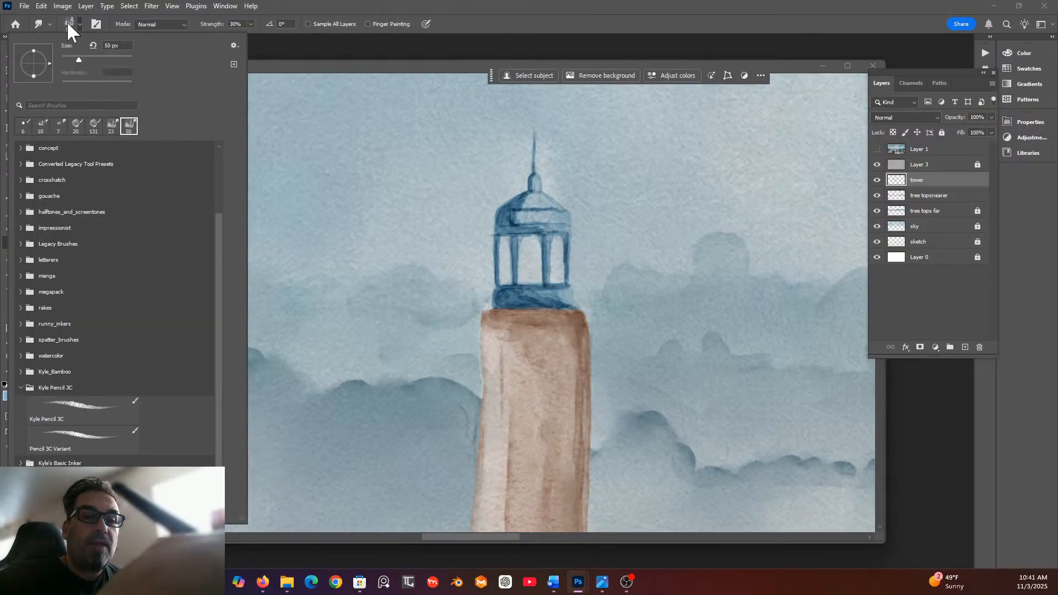
pyautogui.click(65, 57)
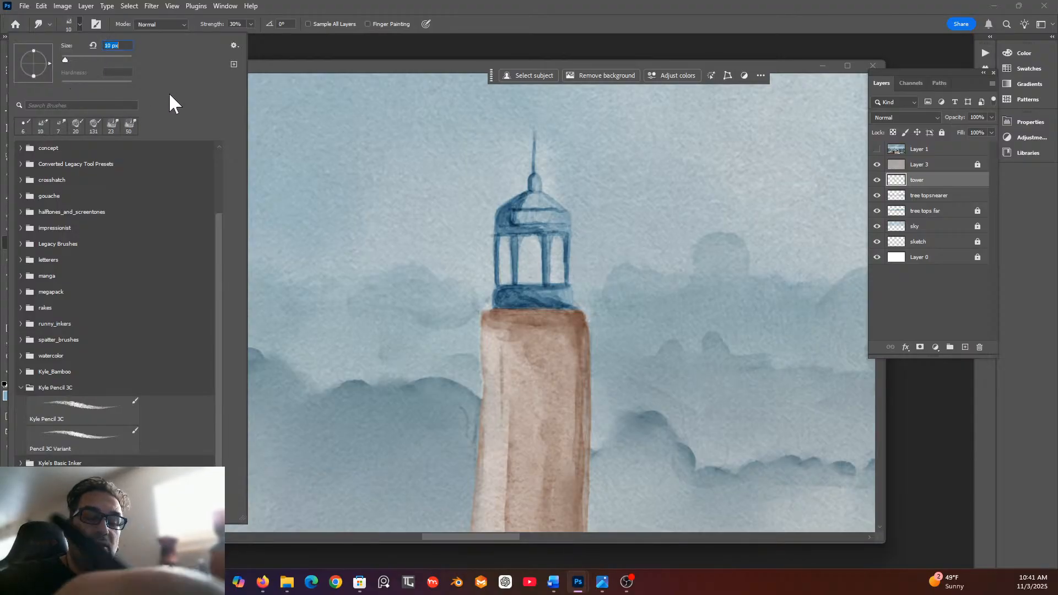
pyautogui.press('Return')
pyautogui.moveTo(517, 206)
pyautogui.mouseDown()
pyautogui.moveTo(508, 224)
pyautogui.moveTo(507, 211)
pyautogui.moveTo(548, 223)
pyautogui.moveTo(520, 224)
pyautogui.moveTo(513, 204)
pyautogui.moveTo(533, 198)
pyautogui.moveTo(539, 237)
pyautogui.moveTo(512, 296)
pyautogui.moveTo(527, 301)
pyautogui.moveTo(506, 299)
pyautogui.moveTo(554, 303)
pyautogui.mouseUp()
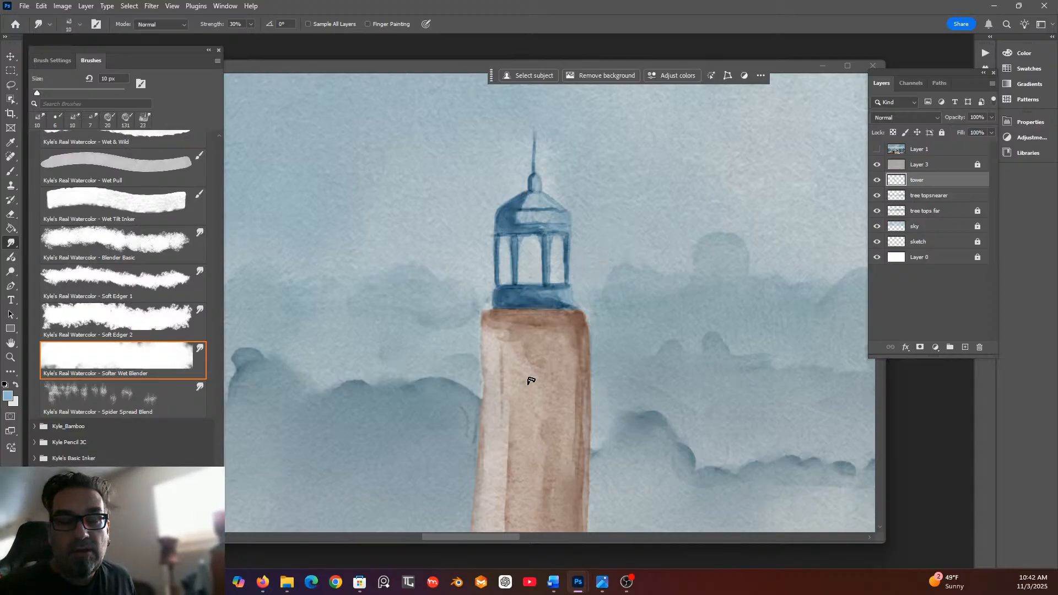
# Change the foreground color to a light orange-tan and paint a thin ledge across the top of the tower body at 6 px.
pyautogui.hscroll(3, 568, 316)
pyautogui.scroll(-5, 568, 316)
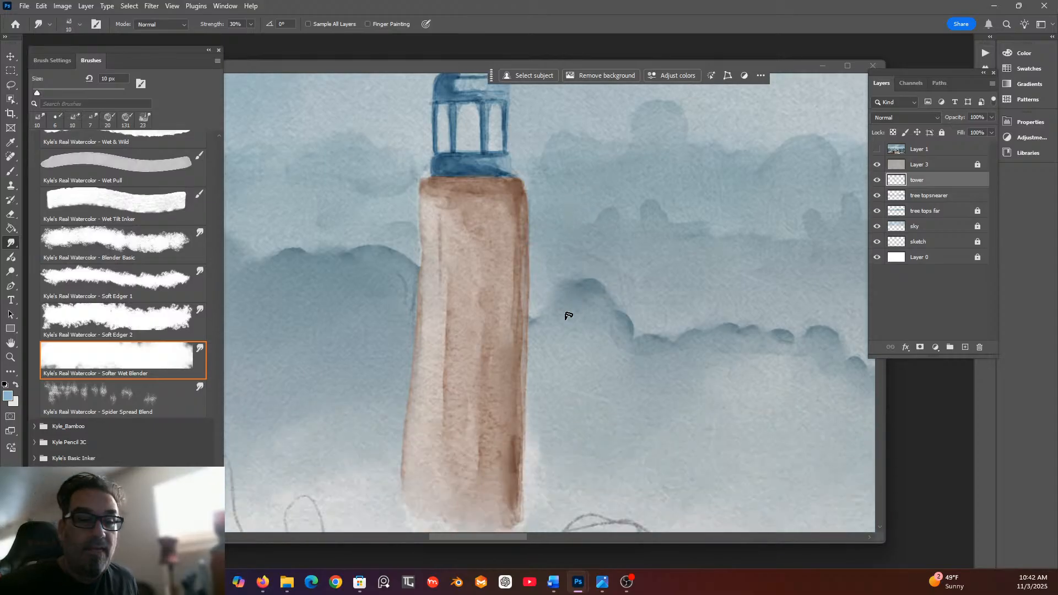
pyautogui.click(7, 395)
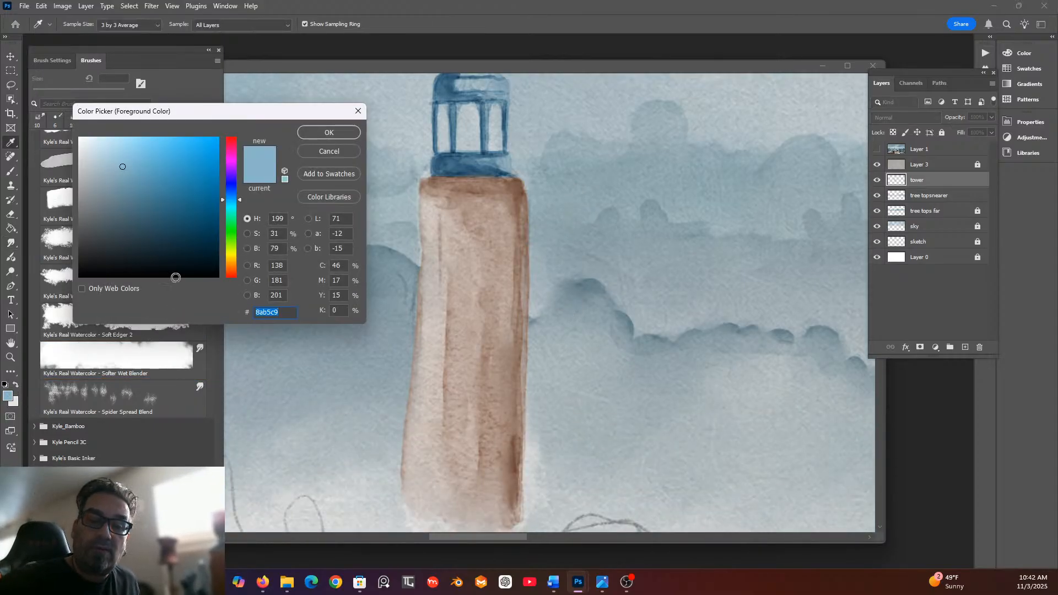
pyautogui.click(232, 266)
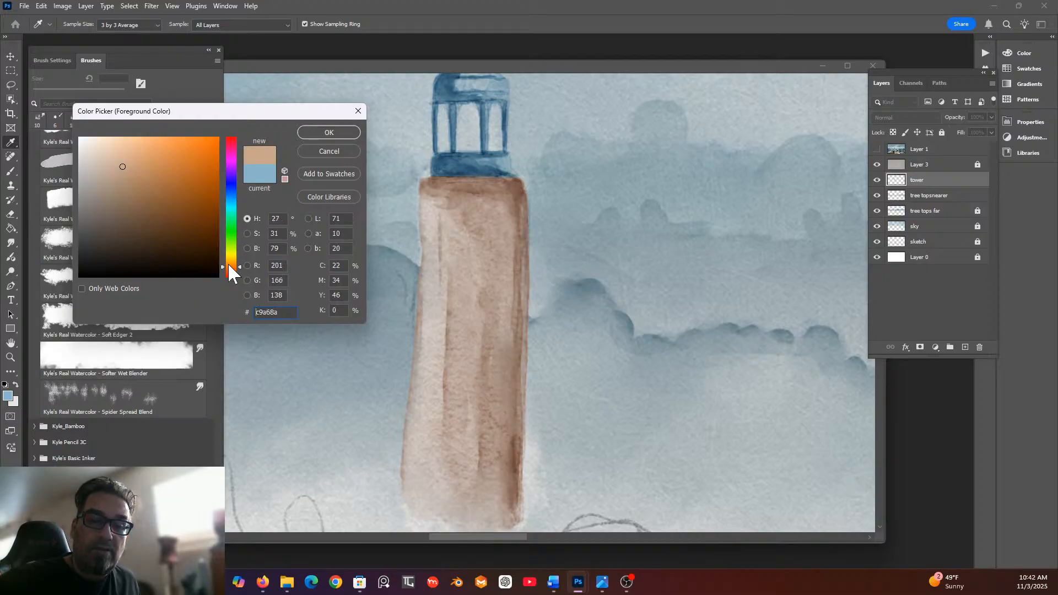
pyautogui.click(311, 132)
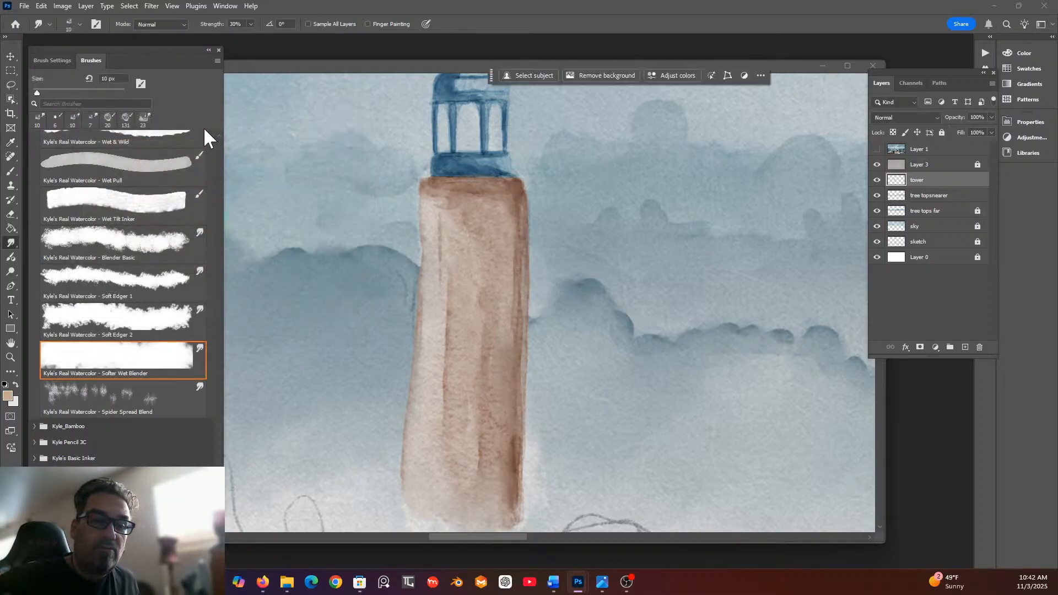
pyautogui.press('b')
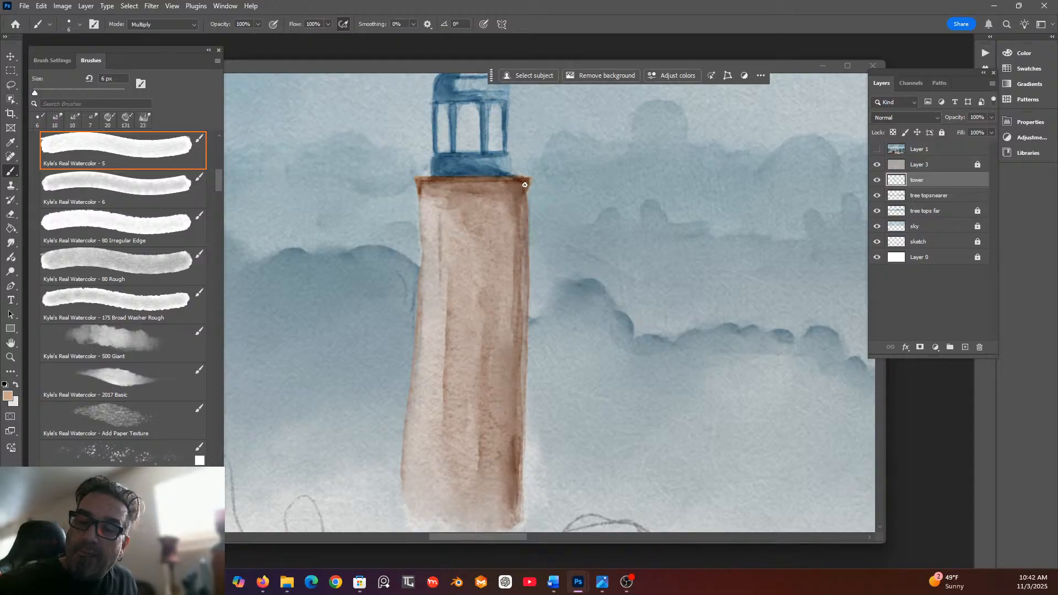
pyautogui.moveTo(519, 192); pyautogui.dragTo(436, 192)
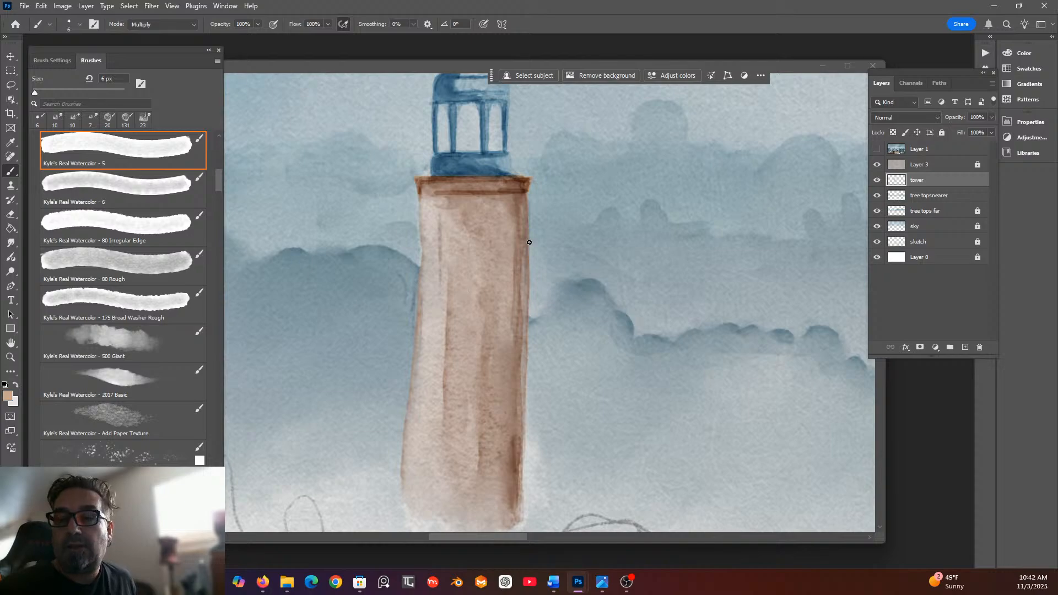
# Paint long tan lines flaring outward down the tower's lower right edge to widen its base.
pyautogui.scroll(-3, 529, 242)
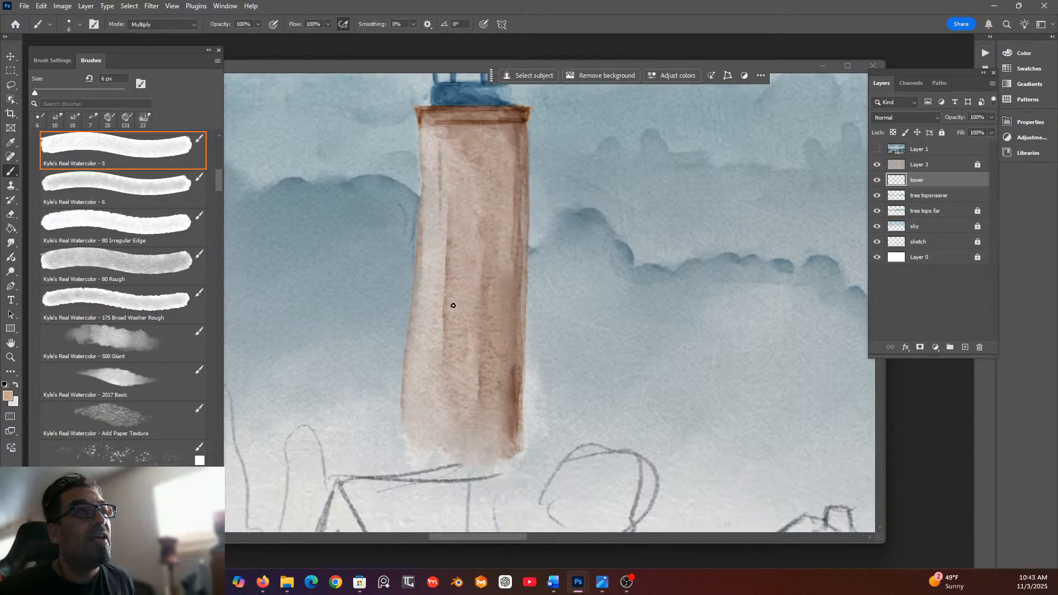
pyautogui.scroll(-2, 504, 420)
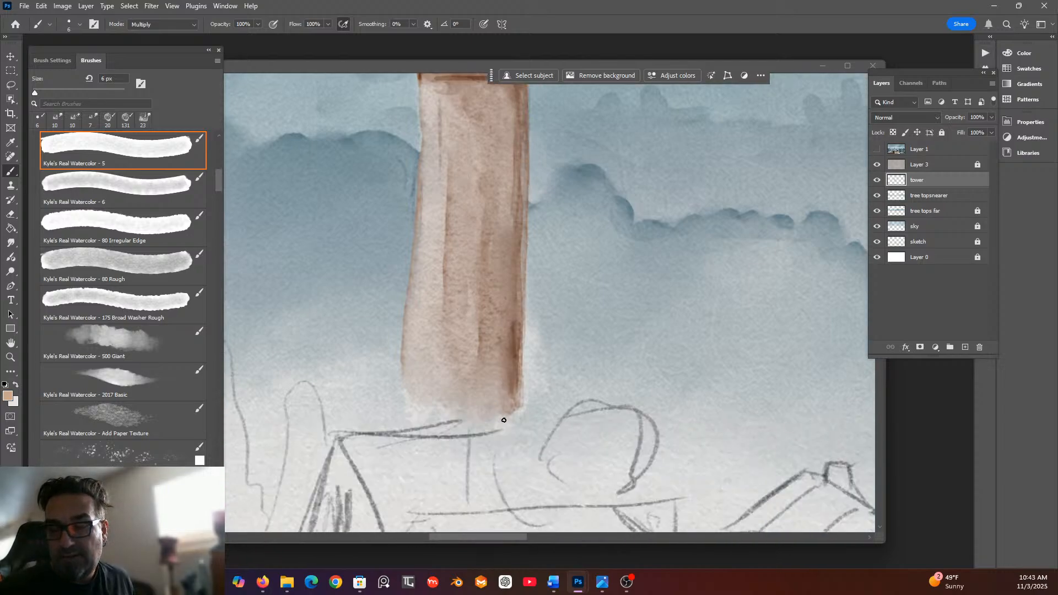
pyautogui.scroll(2, 448, 302)
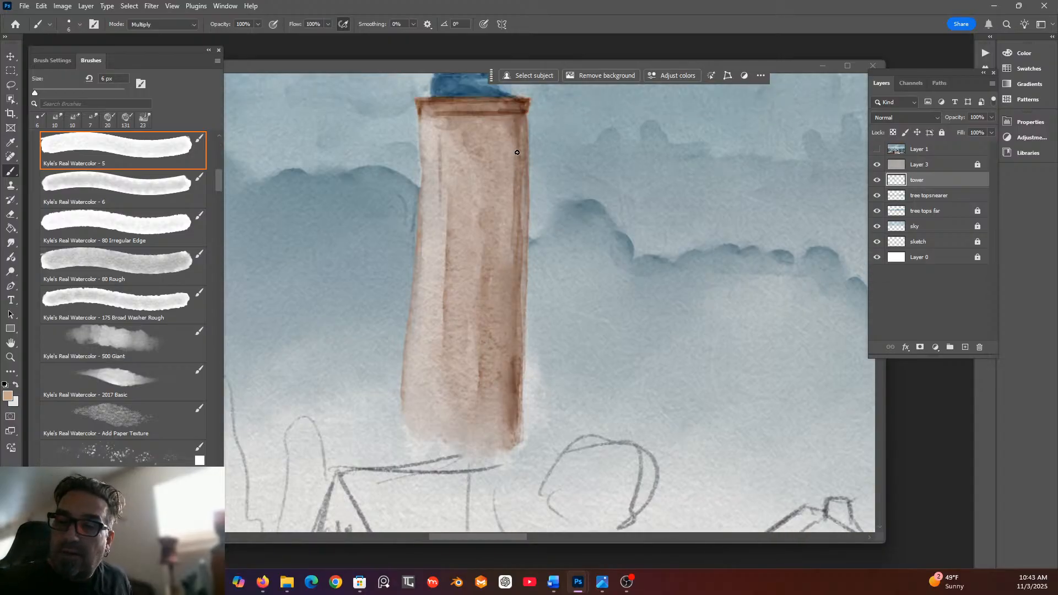
pyautogui.moveTo(526, 223)
pyautogui.mouseDown()
pyautogui.moveTo(529, 279)
pyautogui.moveTo(527, 225)
pyautogui.moveTo(531, 343)
pyautogui.mouseUp()
pyautogui.moveTo(526, 278); pyautogui.dragTo(537, 394)
pyautogui.moveTo(526, 343); pyautogui.dragTo(539, 435)
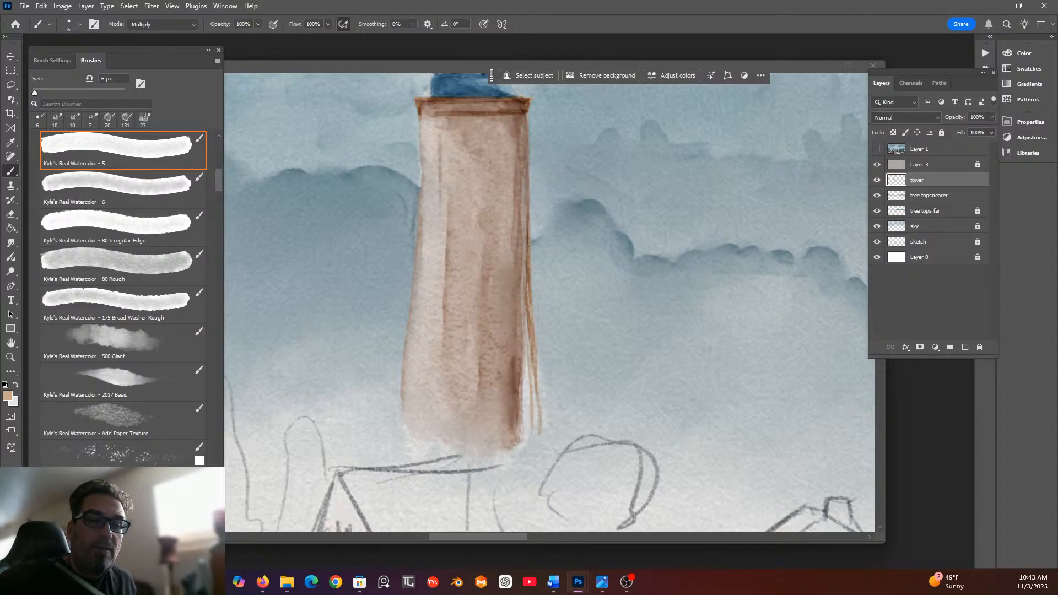
# Enlarge the brush to 25 px and fill the flared right side of the tower's lower body with brown shading.
pyautogui.click(67, 23)
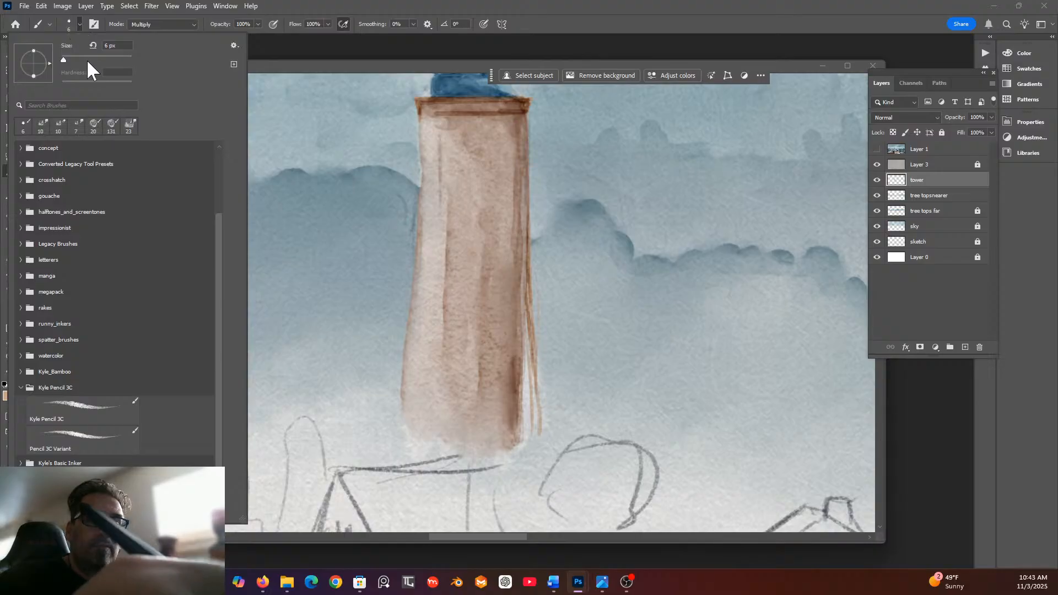
pyautogui.click(72, 60)
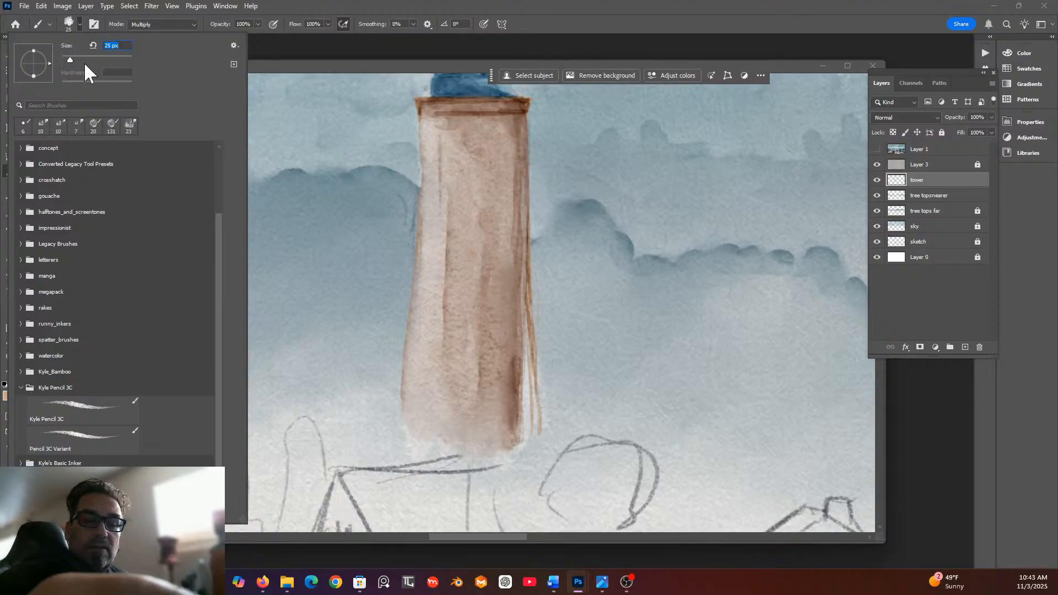
pyautogui.click(518, 358)
pyautogui.moveTo(526, 422)
pyautogui.mouseDown()
pyautogui.moveTo(520, 308)
pyautogui.moveTo(521, 441)
pyautogui.moveTo(517, 278)
pyautogui.moveTo(512, 432)
pyautogui.moveTo(523, 206)
pyautogui.moveTo(528, 415)
pyautogui.mouseUp()
# Smooth the brown shading on the tower's right side with the Kyle's Real Watercolor - Softer Wet Blender at 17 px.
pyautogui.moveTo(220, 188)
pyautogui.mouseDown()
pyautogui.moveTo(215, 406)
pyautogui.moveTo(228, 490)
pyautogui.mouseUp()
pyautogui.click(202, 355)
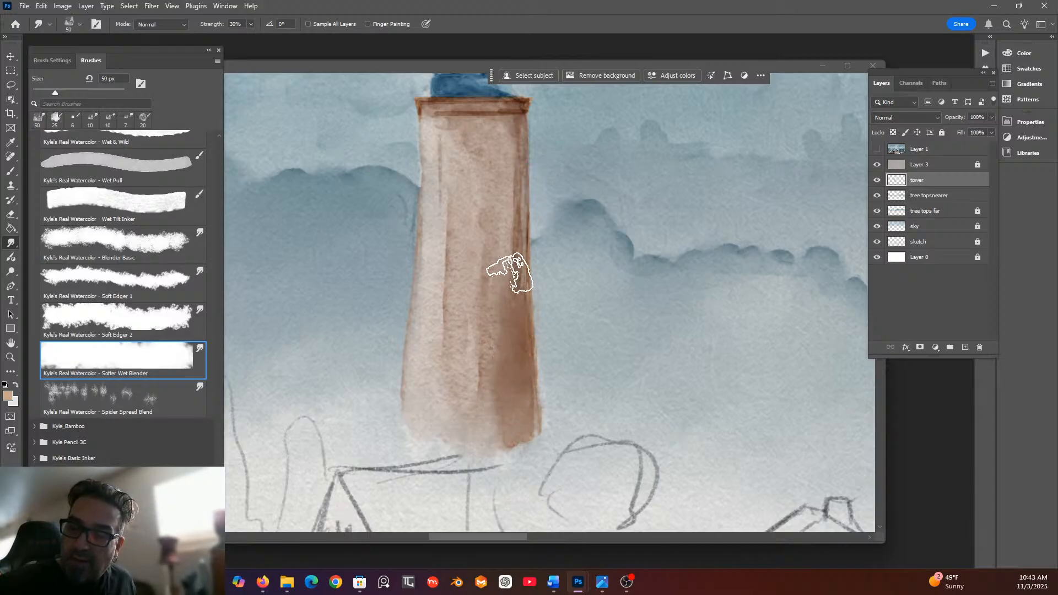
pyautogui.click(80, 24)
pyautogui.moveTo(78, 57); pyautogui.dragTo(67, 59)
pyautogui.click(506, 245)
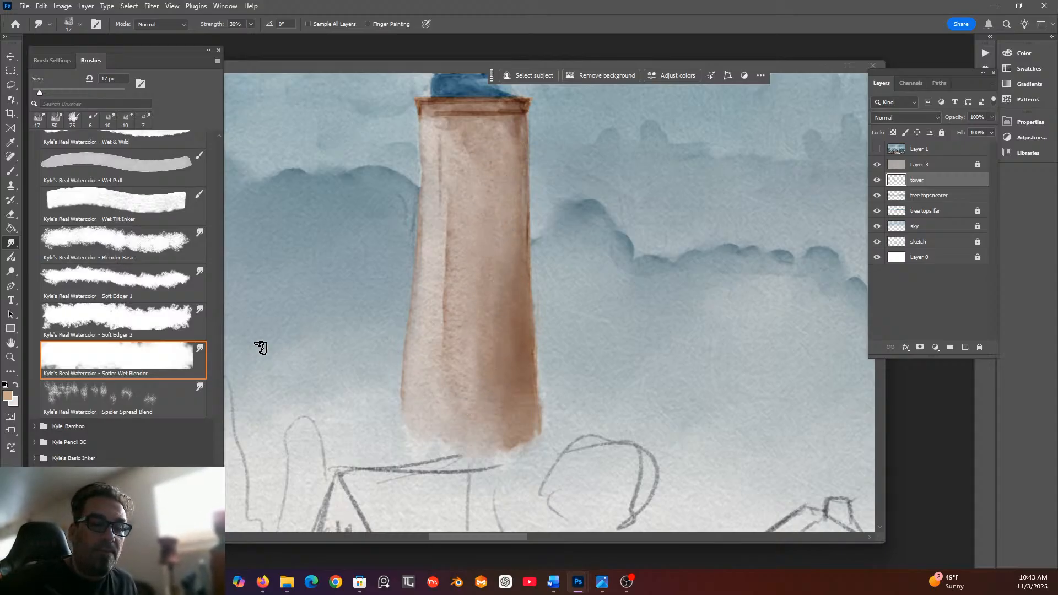
# Dab texture over the tower's lower body with the Kyle's Real Watercolor - Add Paper Texture brush at 47 px.
pyautogui.scroll(15, 201, 207)
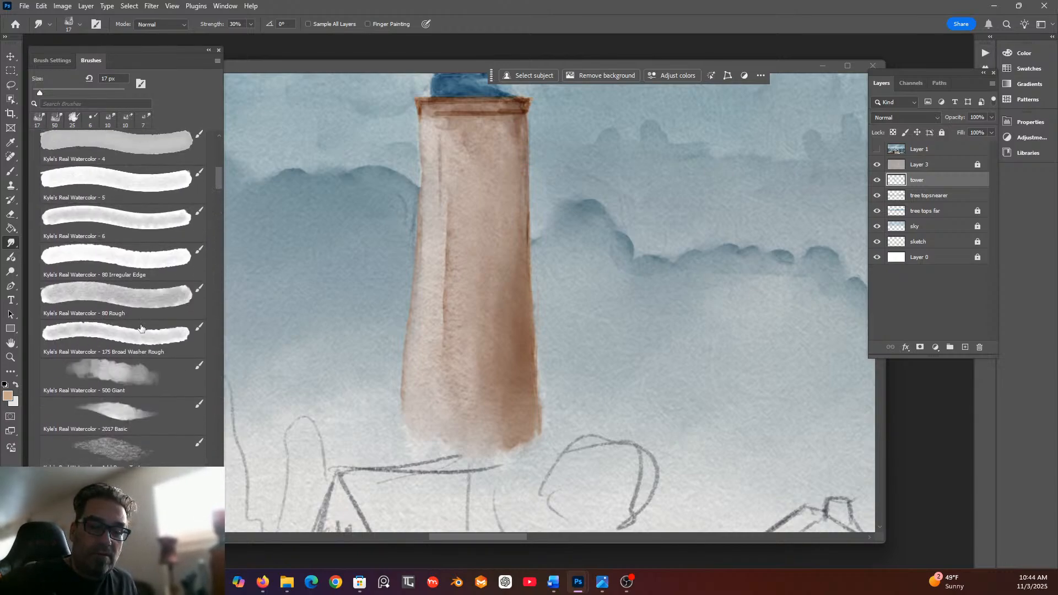
pyautogui.moveTo(216, 177)
pyautogui.mouseDown()
pyautogui.moveTo(214, 157)
pyautogui.moveTo(211, 190)
pyautogui.mouseUp()
pyautogui.click(145, 330)
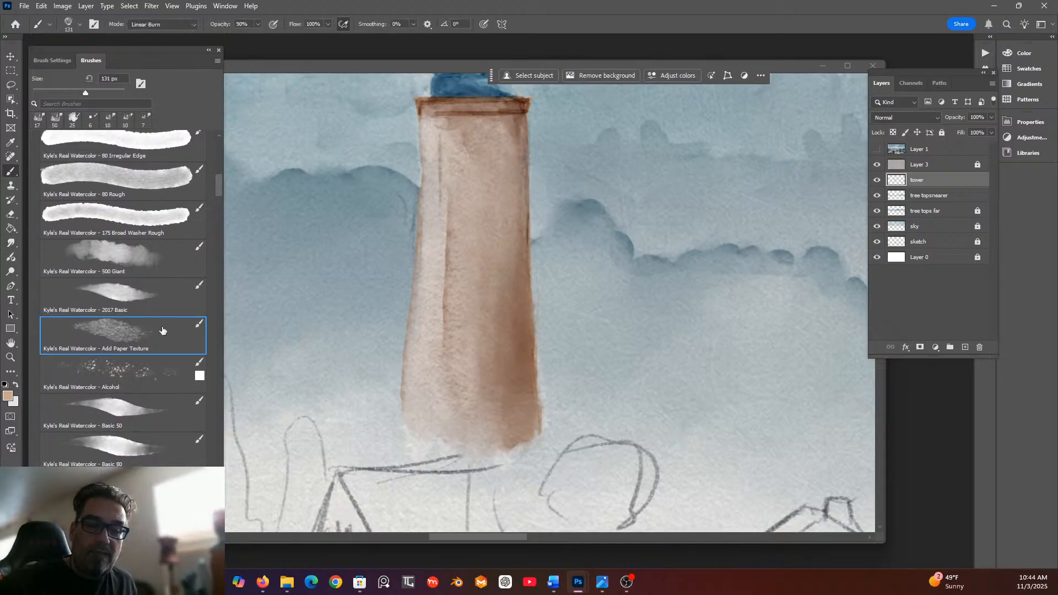
pyautogui.click(78, 24)
pyautogui.moveTo(103, 59); pyautogui.dragTo(78, 58)
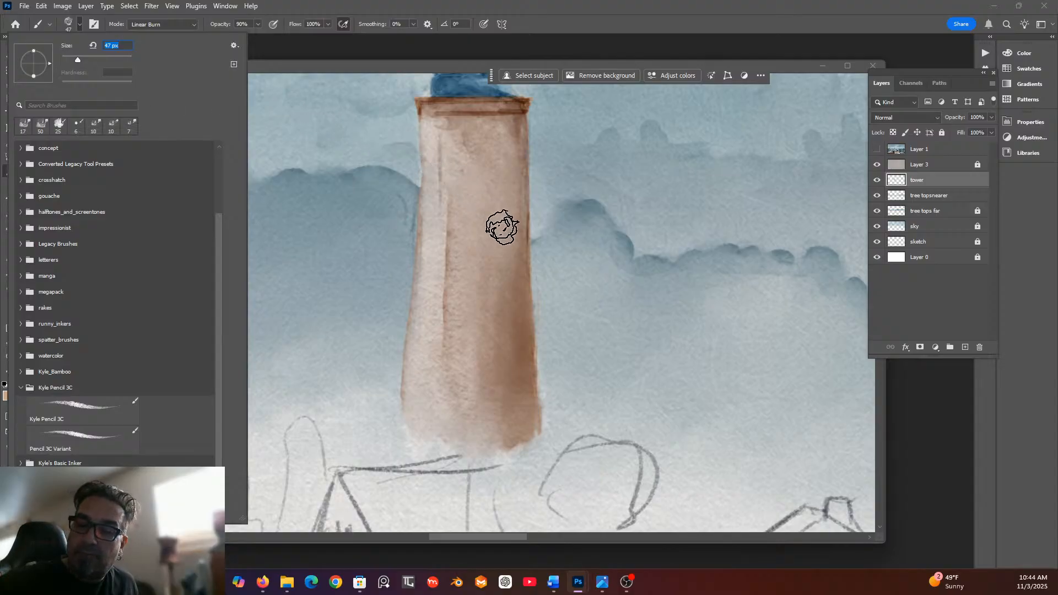
pyautogui.click(512, 342)
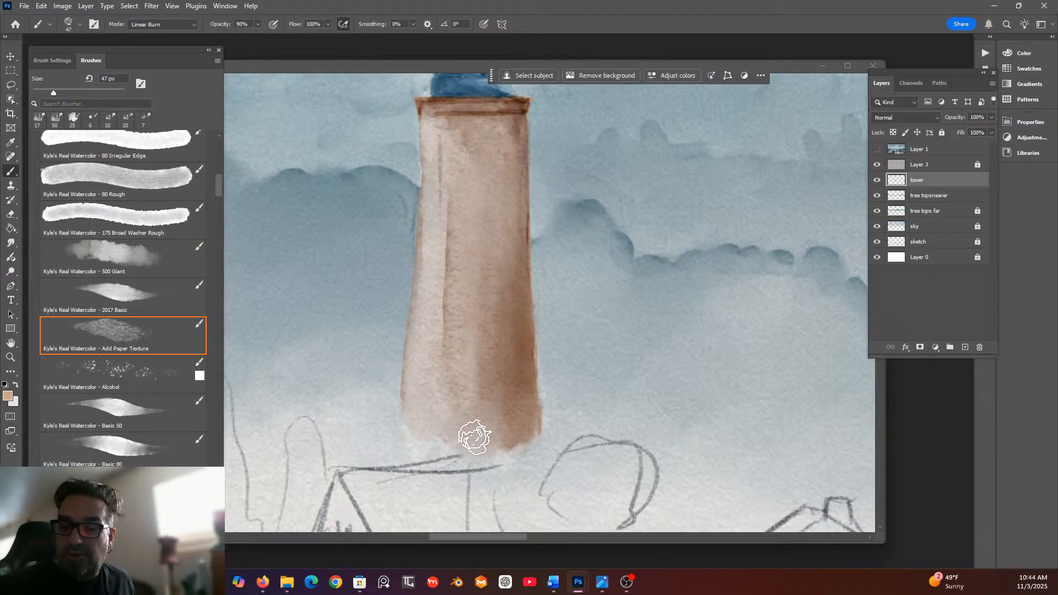
pyautogui.moveTo(468, 437); pyautogui.dragTo(459, 444)
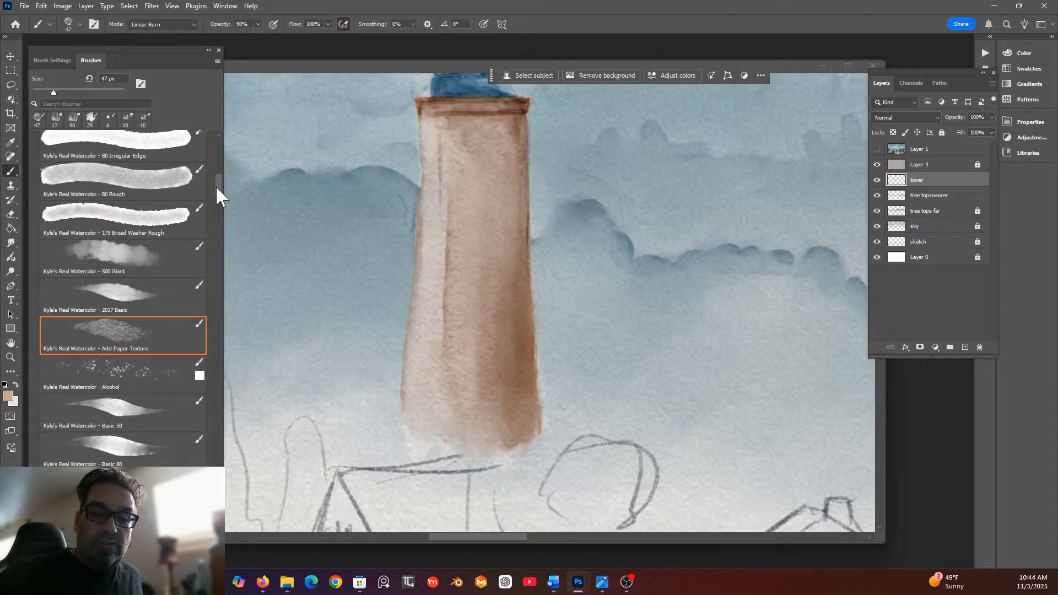
# Paint vertical streaks down the tower's left side and brown washes over its lower body with Kyle's Real Watercolor - 5 at 17 px.
pyautogui.moveTo(217, 181)
pyautogui.mouseDown()
pyautogui.moveTo(213, 160)
pyautogui.moveTo(215, 172)
pyautogui.mouseUp()
pyautogui.click(155, 300)
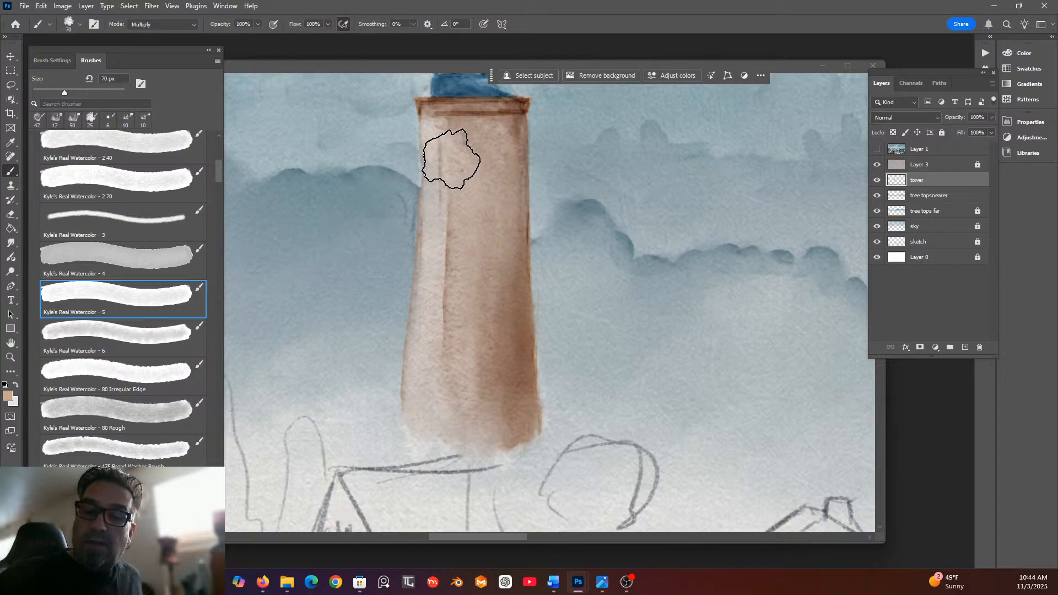
pyautogui.click(80, 24)
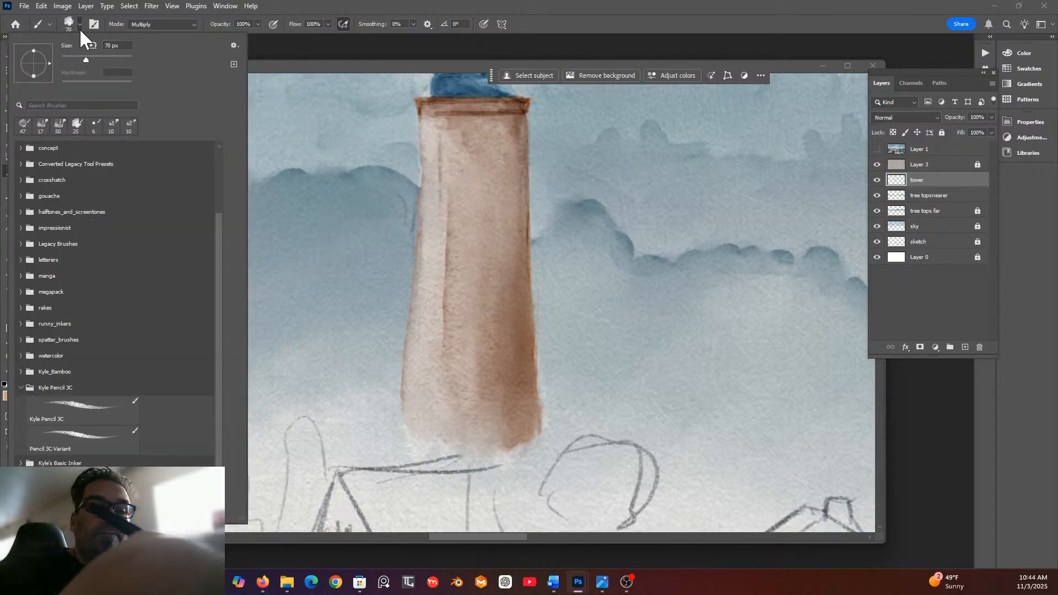
pyautogui.click(68, 57)
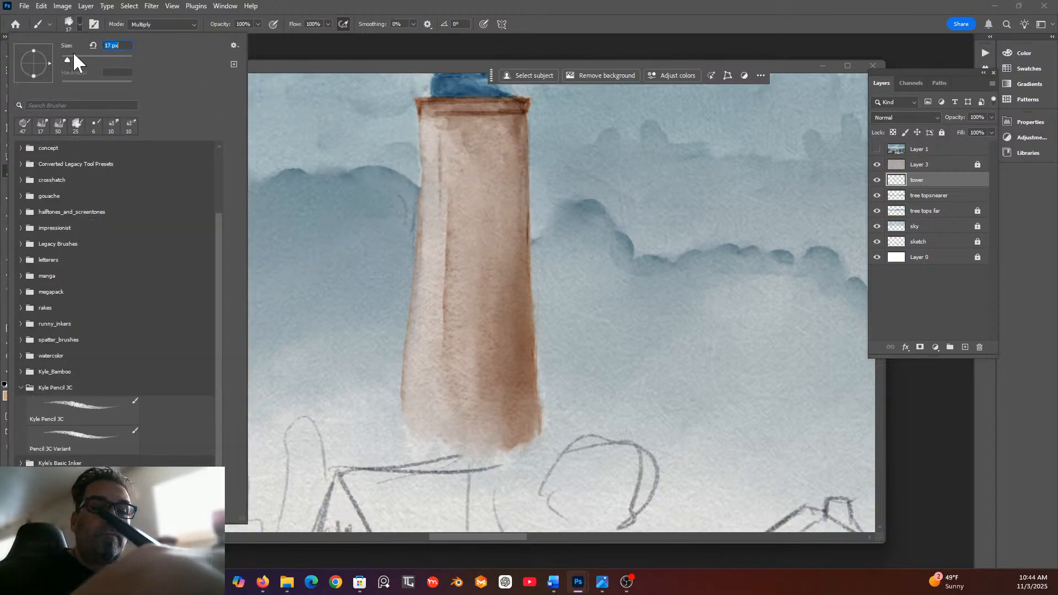
pyautogui.click(424, 170)
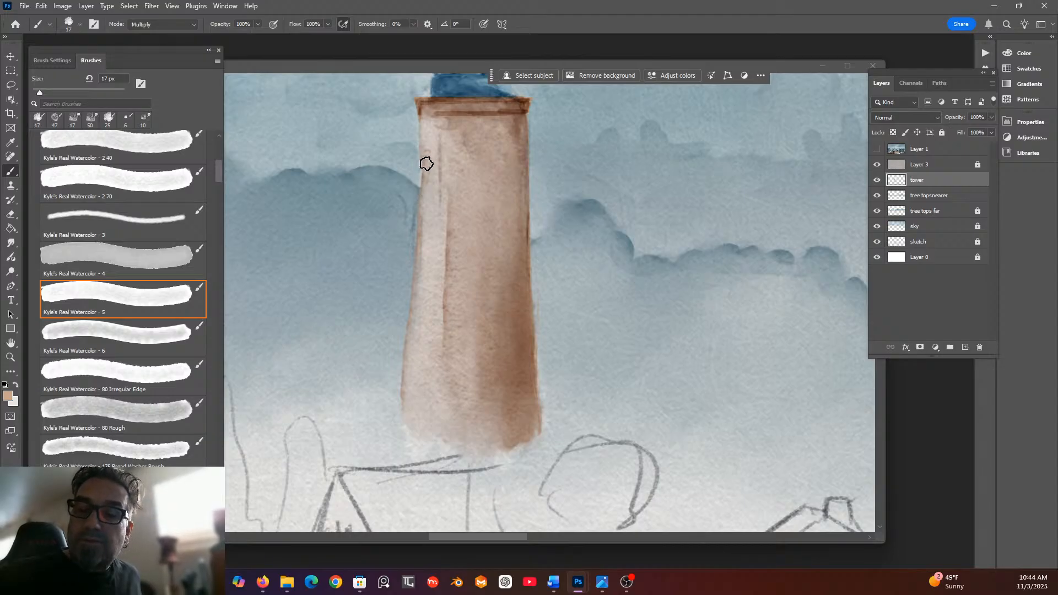
pyautogui.moveTo(424, 171)
pyautogui.mouseDown()
pyautogui.moveTo(422, 156)
pyautogui.moveTo(424, 193)
pyautogui.mouseUp()
pyautogui.moveTo(425, 151)
pyautogui.mouseDown()
pyautogui.moveTo(426, 124)
pyautogui.moveTo(422, 241)
pyautogui.mouseUp()
pyautogui.moveTo(439, 137)
pyautogui.mouseDown()
pyautogui.moveTo(434, 264)
pyautogui.moveTo(446, 217)
pyautogui.moveTo(444, 198)
pyautogui.moveTo(432, 380)
pyautogui.mouseUp()
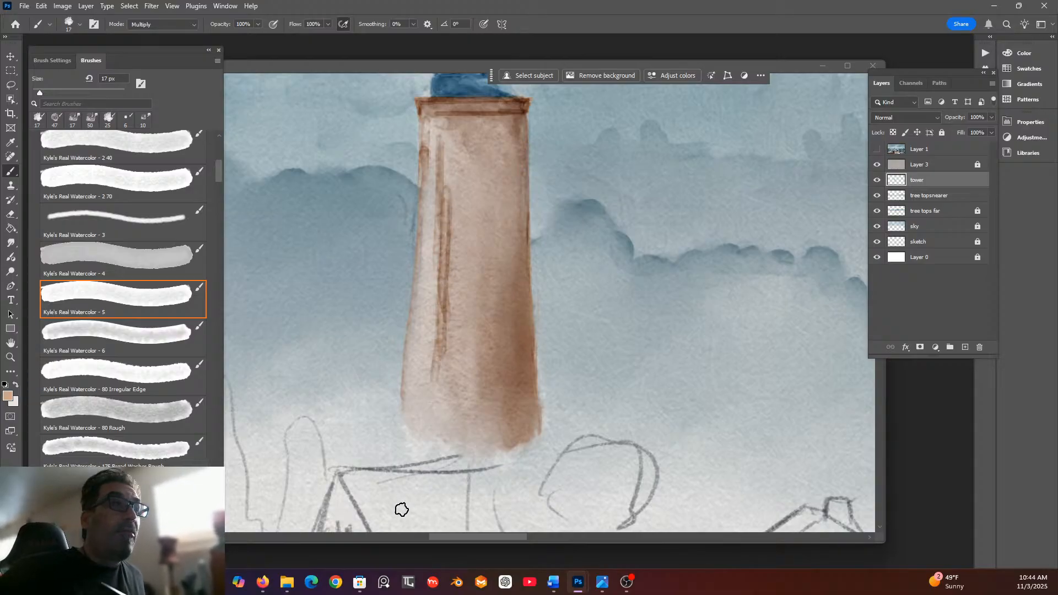
pyautogui.moveTo(457, 331)
pyautogui.mouseDown()
pyautogui.moveTo(483, 326)
pyautogui.moveTo(513, 304)
pyautogui.moveTo(466, 356)
pyautogui.moveTo(449, 346)
pyautogui.moveTo(455, 356)
pyautogui.moveTo(495, 319)
pyautogui.moveTo(497, 338)
pyautogui.moveTo(504, 326)
pyautogui.moveTo(518, 351)
pyautogui.moveTo(516, 370)
pyautogui.moveTo(464, 359)
pyautogui.moveTo(457, 333)
pyautogui.moveTo(439, 397)
pyautogui.moveTo(488, 439)
pyautogui.moveTo(509, 423)
pyautogui.moveTo(426, 414)
pyautogui.moveTo(419, 354)
pyautogui.moveTo(415, 401)
pyautogui.moveTo(430, 330)
pyautogui.moveTo(424, 409)
pyautogui.moveTo(418, 380)
pyautogui.moveTo(413, 417)
pyautogui.moveTo(428, 373)
pyautogui.moveTo(430, 417)
pyautogui.moveTo(443, 401)
pyautogui.moveTo(469, 413)
pyautogui.moveTo(511, 410)
pyautogui.moveTo(457, 370)
pyautogui.mouseUp()
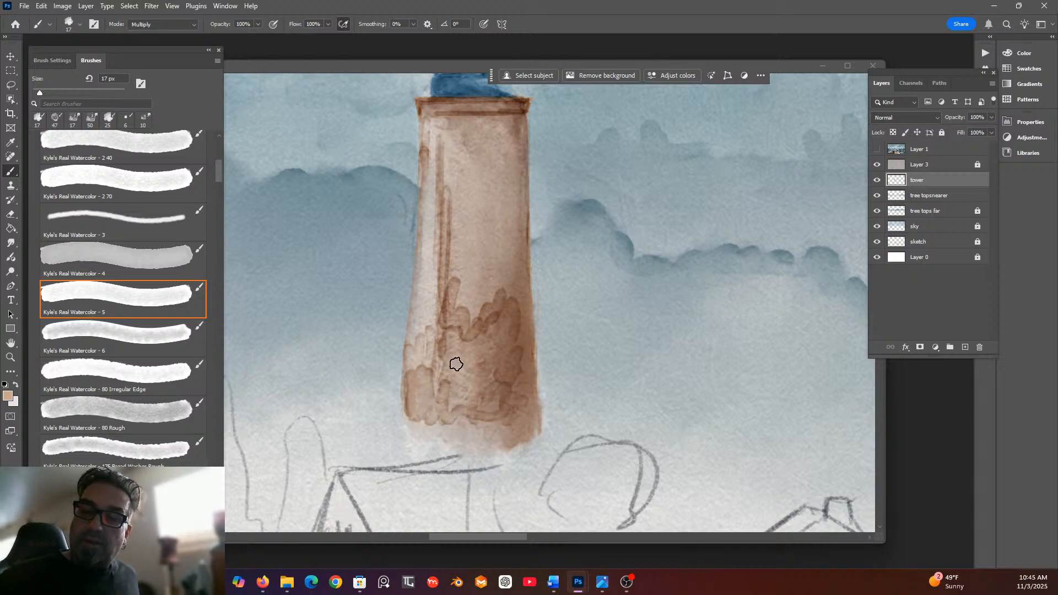
# Soften the streaks and hard wash edges on the tower body with the Softer Wet Blender at 15 px.
pyautogui.moveTo(219, 191); pyautogui.dragTo(224, 490)
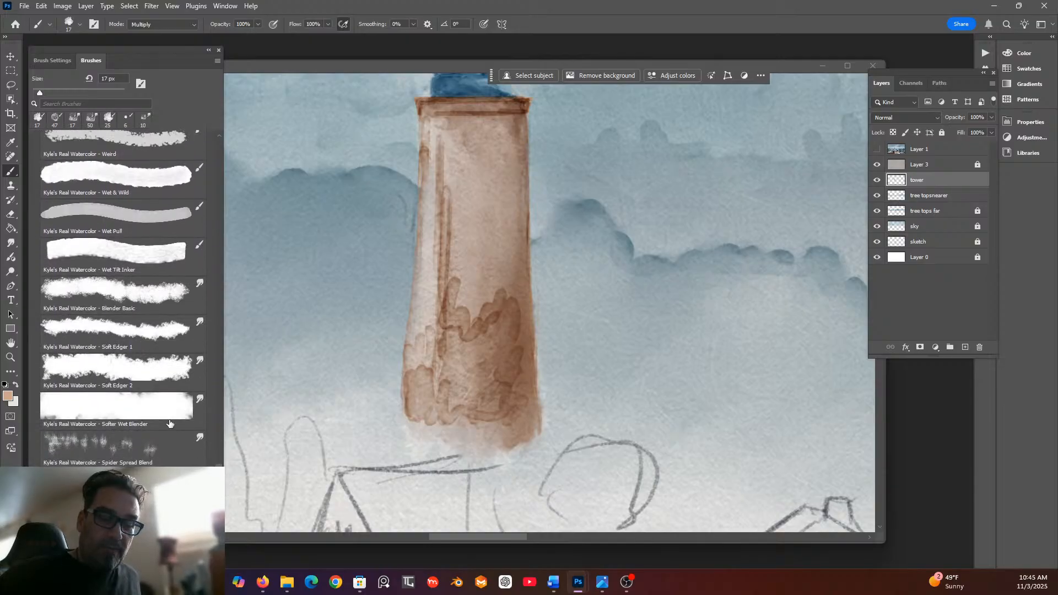
pyautogui.click(154, 407)
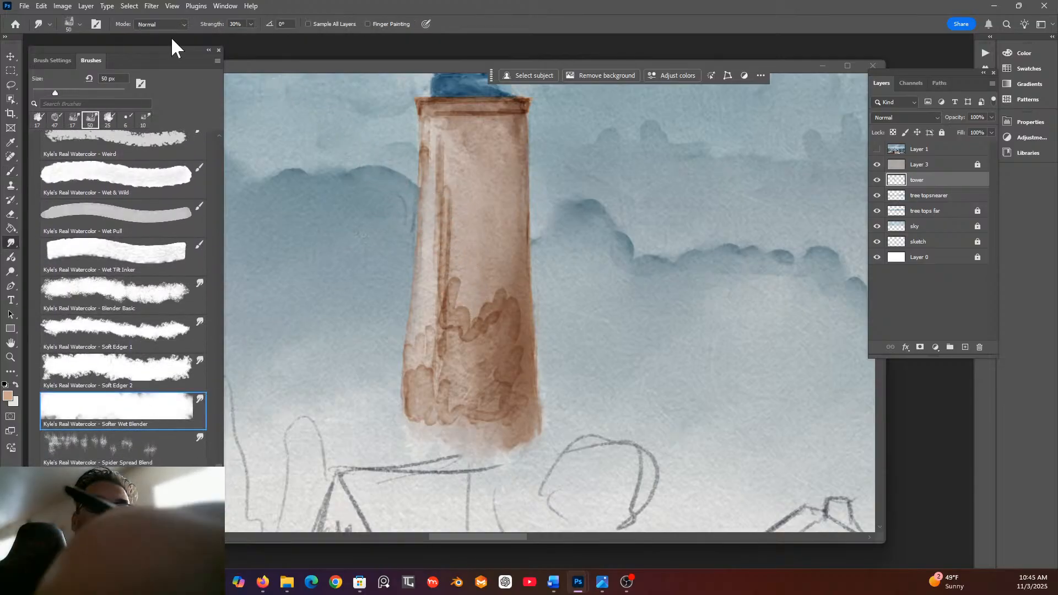
pyautogui.click(67, 28)
pyautogui.click(67, 56)
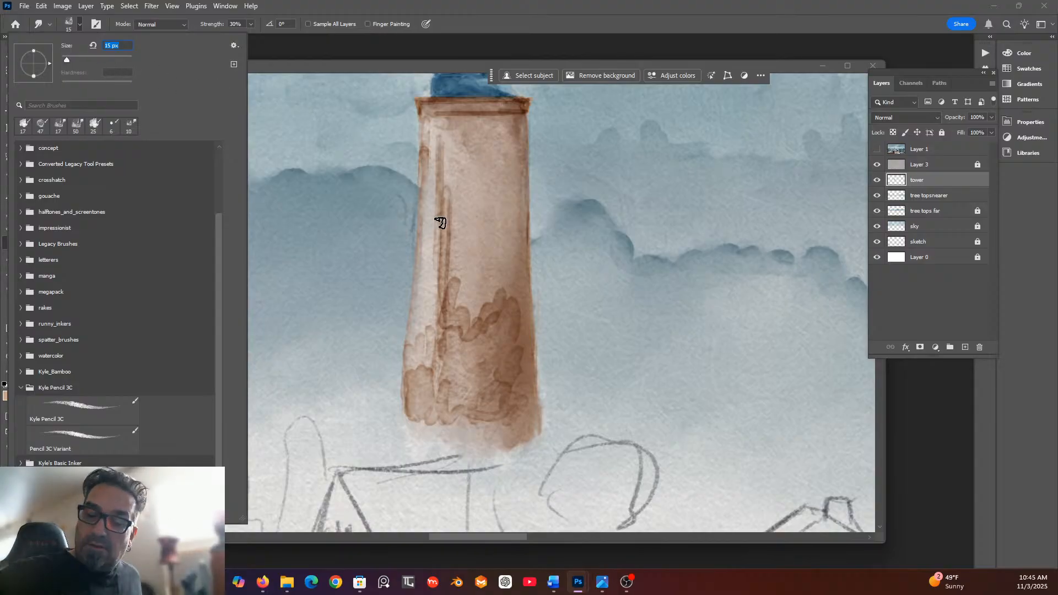
pyautogui.click(464, 335)
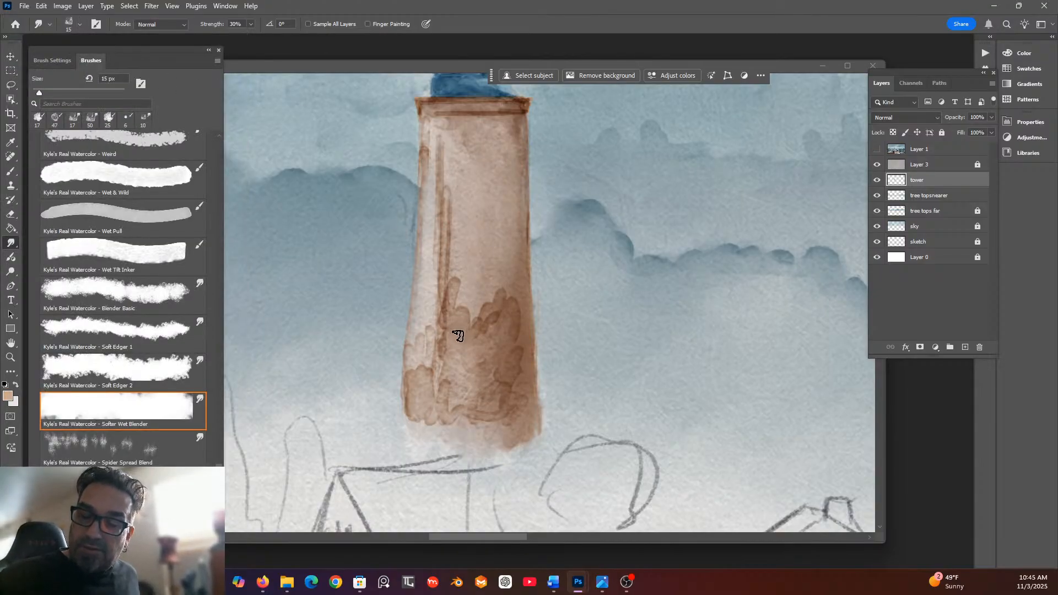
pyautogui.moveTo(440, 366); pyautogui.dragTo(449, 280)
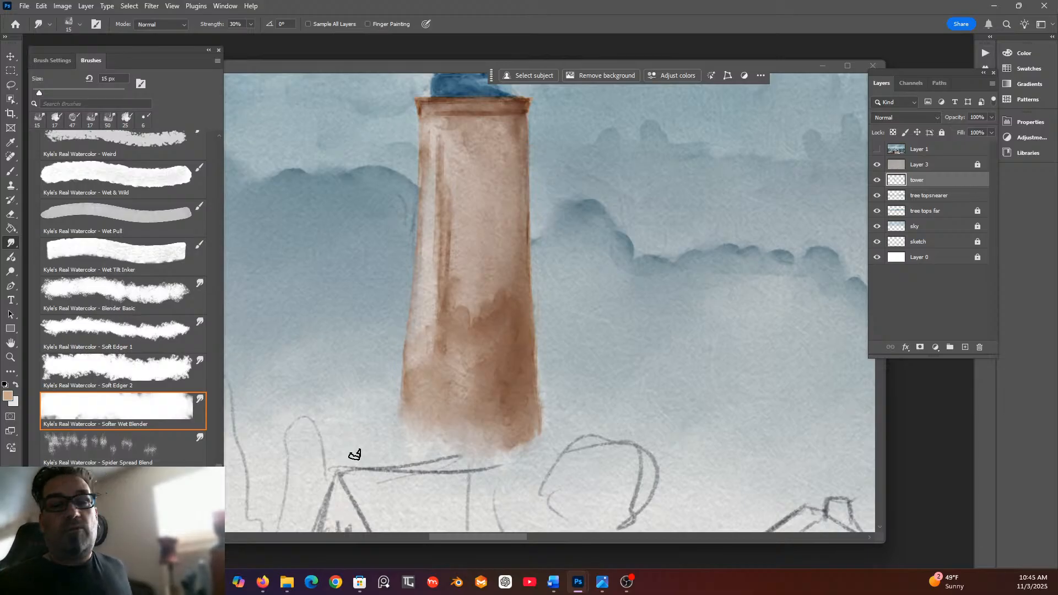
# Change the foreground color to a saturated orange-brown, c16f41, for painting with the Kyle's Real Watercolor - 5 brush.
pyautogui.scroll(-4, 548, 427)
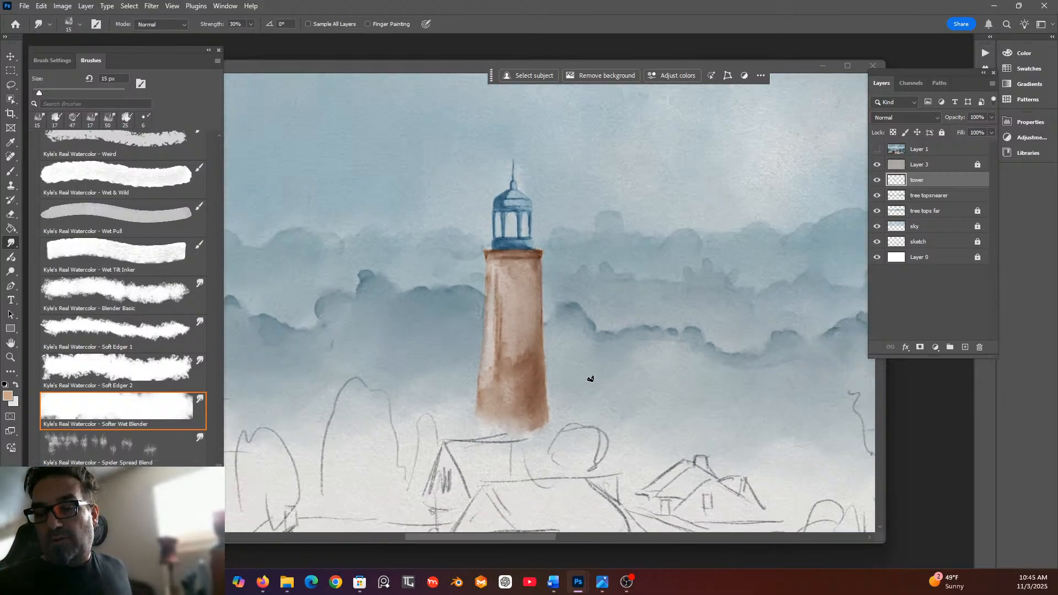
pyautogui.scroll(3, 591, 378)
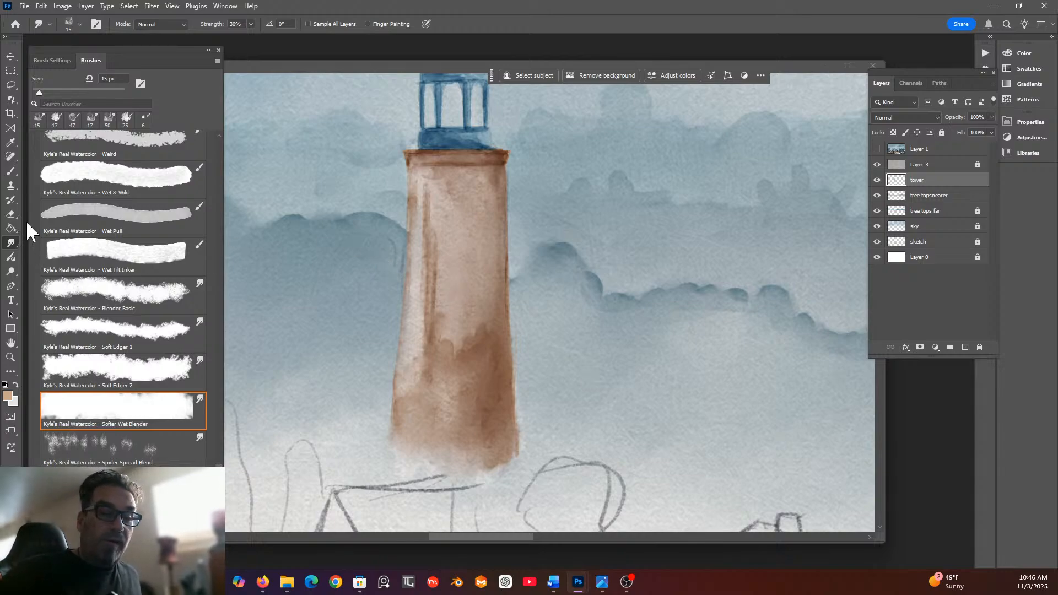
pyautogui.click(11, 169)
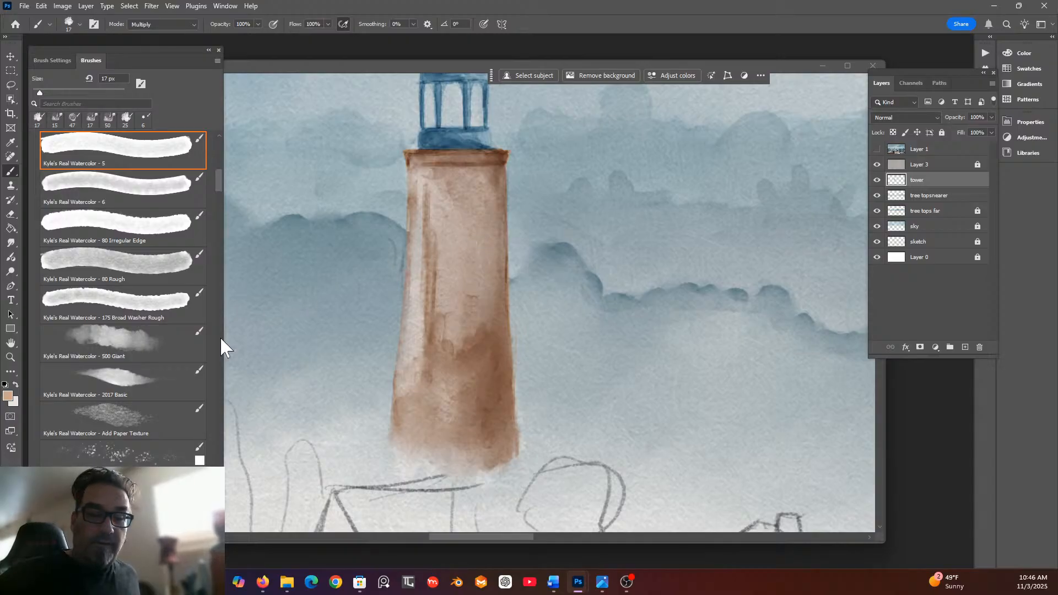
pyautogui.click(9, 395)
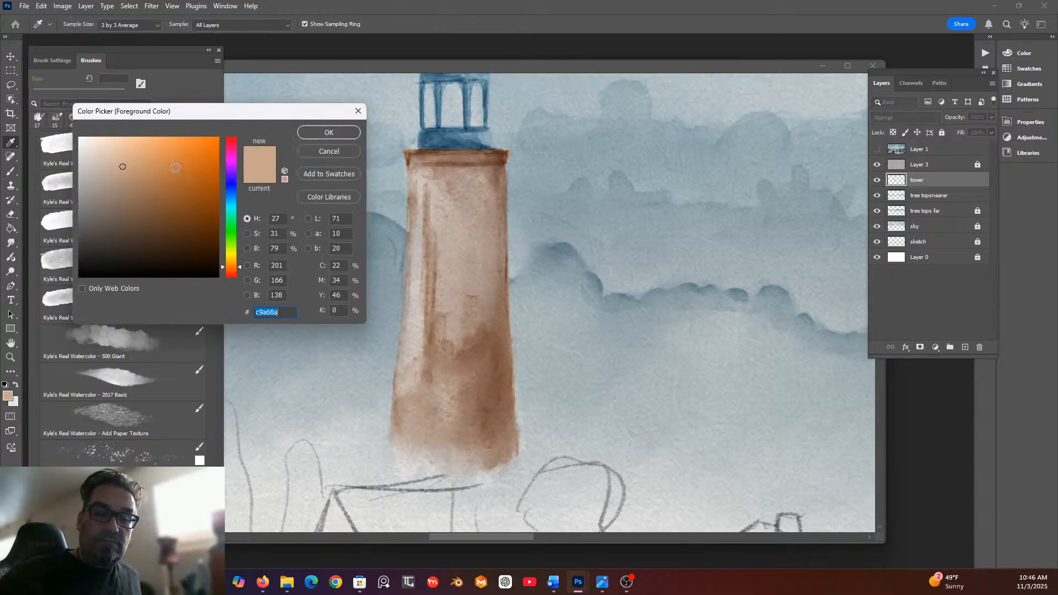
pyautogui.click(162, 159)
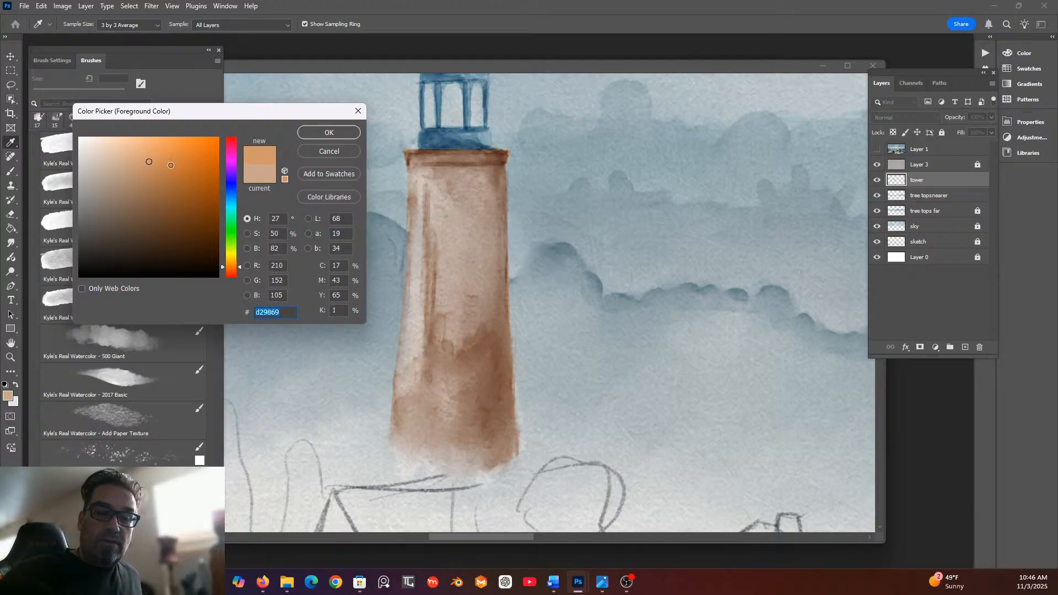
pyautogui.click(171, 165)
pyautogui.click(467, 296)
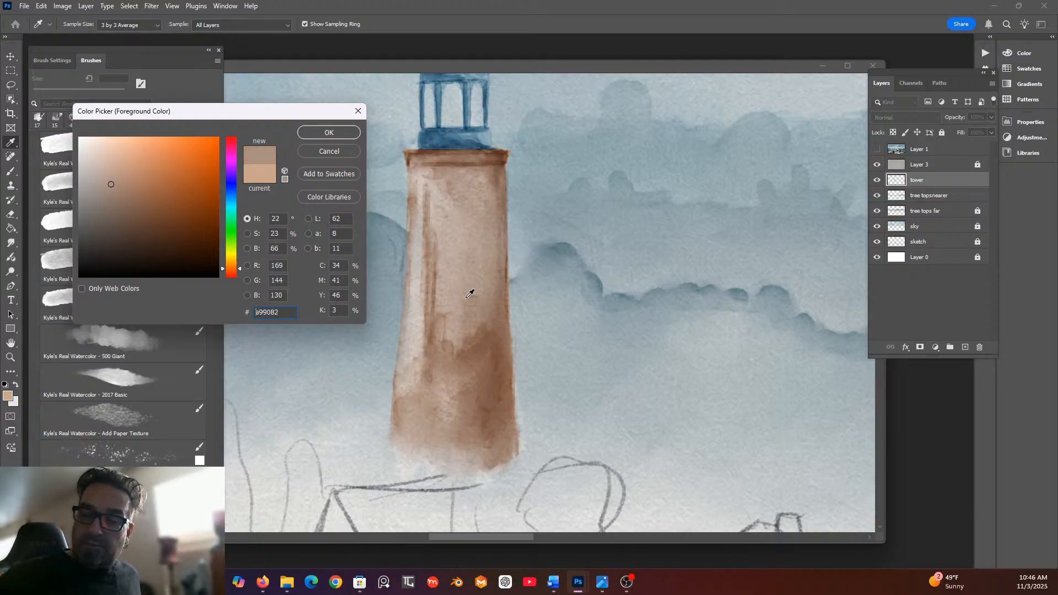
pyautogui.click(171, 170)
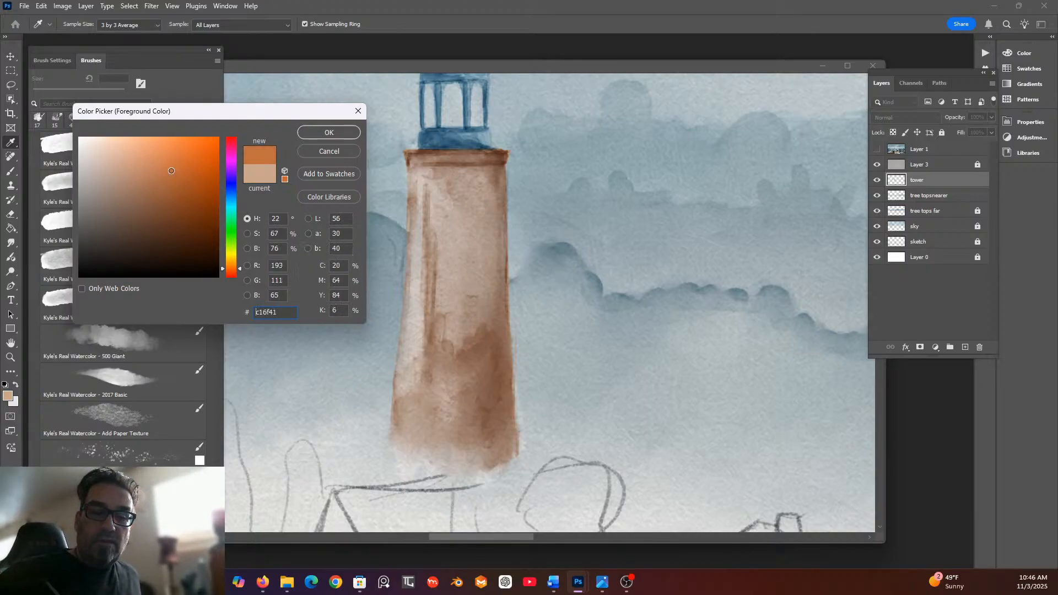
pyautogui.click(330, 133)
pyautogui.press('b')
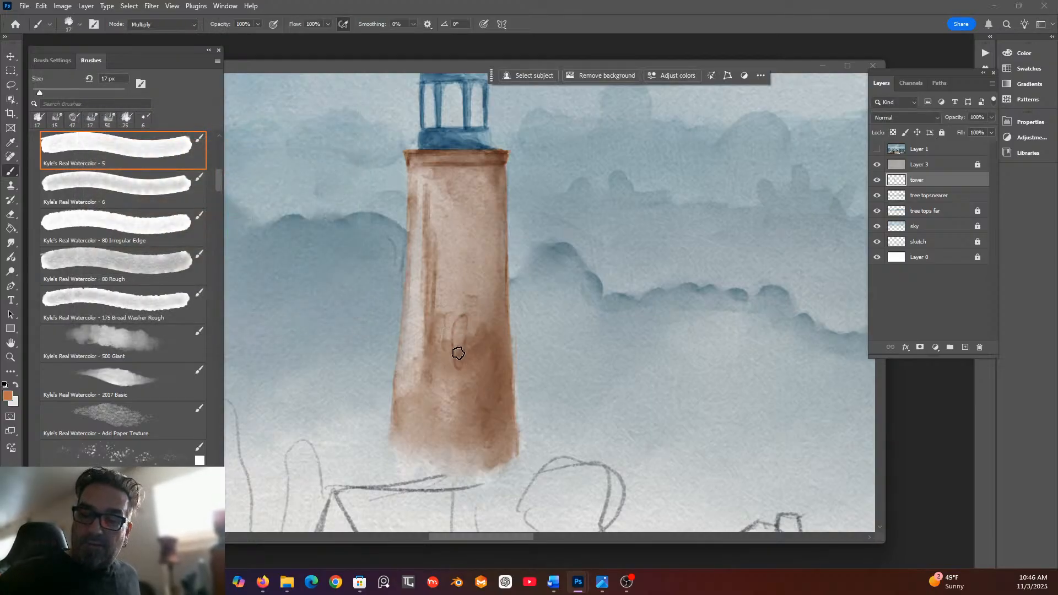
# Layer orange-brown vertical strokes over the tower body at 17 px, building up the lower center and streaking the upper edges.
pyautogui.moveTo(482, 303); pyautogui.dragTo(470, 303)
pyautogui.moveTo(470, 261)
pyautogui.mouseDown()
pyautogui.moveTo(445, 185)
pyautogui.moveTo(445, 258)
pyautogui.moveTo(451, 178)
pyautogui.moveTo(459, 257)
pyautogui.moveTo(485, 176)
pyautogui.moveTo(495, 243)
pyautogui.moveTo(457, 167)
pyautogui.moveTo(443, 200)
pyautogui.moveTo(467, 231)
pyautogui.moveTo(476, 172)
pyautogui.moveTo(458, 173)
pyautogui.moveTo(485, 170)
pyautogui.moveTo(495, 219)
pyautogui.moveTo(485, 303)
pyautogui.moveTo(469, 228)
pyautogui.moveTo(453, 305)
pyautogui.moveTo(455, 183)
pyautogui.moveTo(466, 305)
pyautogui.moveTo(477, 219)
pyautogui.moveTo(481, 278)
pyautogui.moveTo(488, 271)
pyautogui.moveTo(461, 183)
pyautogui.moveTo(473, 194)
pyautogui.moveTo(448, 307)
pyautogui.moveTo(449, 241)
pyautogui.moveTo(453, 358)
pyautogui.moveTo(457, 303)
pyautogui.moveTo(473, 306)
pyautogui.moveTo(488, 275)
pyautogui.moveTo(487, 326)
pyautogui.moveTo(473, 329)
pyautogui.moveTo(455, 379)
pyautogui.moveTo(449, 312)
pyautogui.moveTo(448, 413)
pyautogui.moveTo(464, 336)
pyautogui.moveTo(466, 418)
pyautogui.moveTo(490, 292)
pyautogui.moveTo(495, 411)
pyautogui.moveTo(496, 274)
pyautogui.mouseUp()
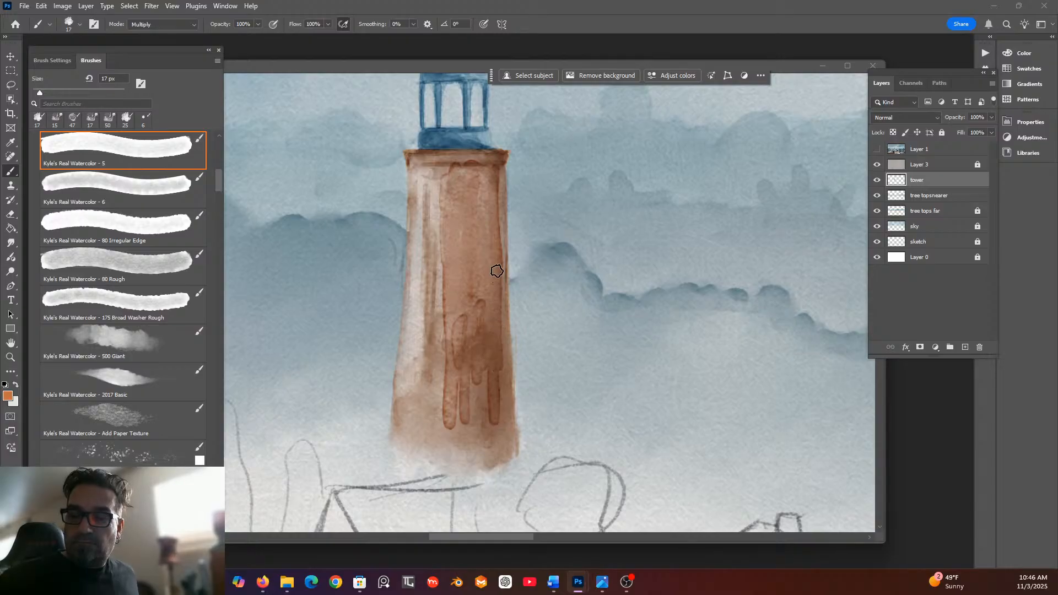
pyautogui.moveTo(499, 364)
pyautogui.mouseDown()
pyautogui.moveTo(500, 438)
pyautogui.moveTo(497, 303)
pyautogui.mouseUp()
pyautogui.moveTo(501, 378)
pyautogui.mouseDown()
pyautogui.moveTo(484, 432)
pyautogui.moveTo(464, 359)
pyautogui.moveTo(445, 373)
pyautogui.moveTo(439, 408)
pyautogui.moveTo(439, 232)
pyautogui.moveTo(433, 318)
pyautogui.moveTo(454, 278)
pyautogui.moveTo(428, 430)
pyautogui.moveTo(431, 399)
pyautogui.moveTo(435, 441)
pyautogui.moveTo(455, 443)
pyautogui.moveTo(436, 412)
pyautogui.moveTo(447, 434)
pyautogui.moveTo(476, 412)
pyautogui.moveTo(466, 442)
pyautogui.moveTo(481, 372)
pyautogui.moveTo(461, 422)
pyautogui.moveTo(446, 356)
pyautogui.moveTo(441, 425)
pyautogui.moveTo(463, 354)
pyautogui.moveTo(473, 409)
pyautogui.moveTo(453, 426)
pyautogui.moveTo(461, 295)
pyautogui.moveTo(472, 274)
pyautogui.moveTo(477, 301)
pyautogui.moveTo(483, 255)
pyautogui.moveTo(482, 412)
pyautogui.moveTo(486, 365)
pyautogui.mouseUp()
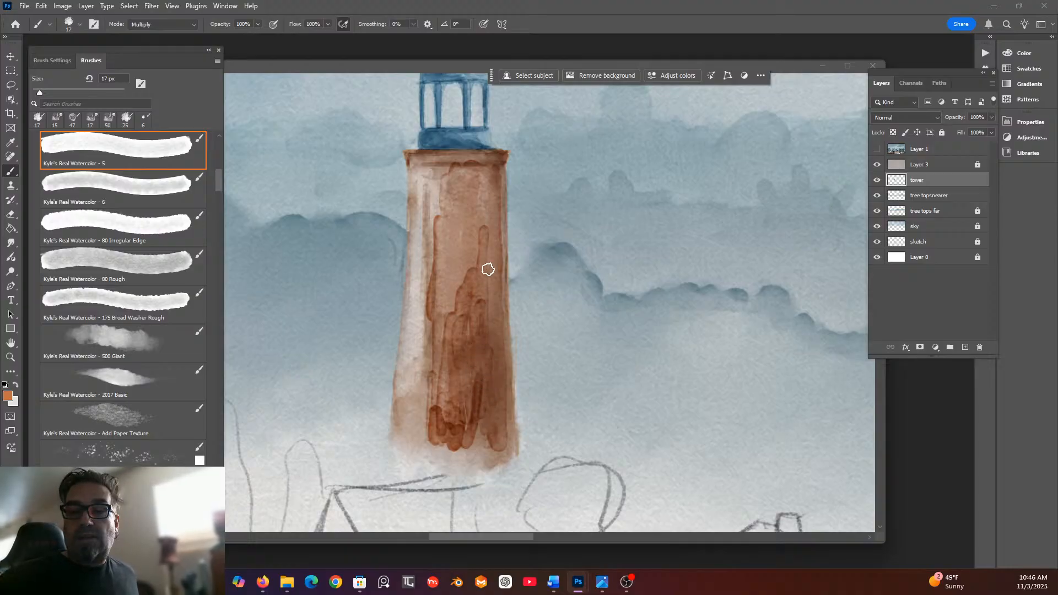
pyautogui.moveTo(447, 174)
pyautogui.mouseDown()
pyautogui.moveTo(492, 170)
pyautogui.moveTo(492, 223)
pyautogui.moveTo(482, 182)
pyautogui.moveTo(453, 174)
pyautogui.moveTo(475, 202)
pyautogui.moveTo(477, 179)
pyautogui.moveTo(487, 235)
pyautogui.moveTo(494, 200)
pyautogui.moveTo(492, 297)
pyautogui.moveTo(475, 199)
pyautogui.moveTo(455, 185)
pyautogui.moveTo(446, 204)
pyautogui.moveTo(436, 181)
pyautogui.moveTo(435, 245)
pyautogui.moveTo(421, 166)
pyautogui.moveTo(417, 300)
pyautogui.moveTo(430, 177)
pyautogui.moveTo(437, 205)
pyautogui.moveTo(418, 172)
pyautogui.moveTo(419, 222)
pyautogui.mouseUp()
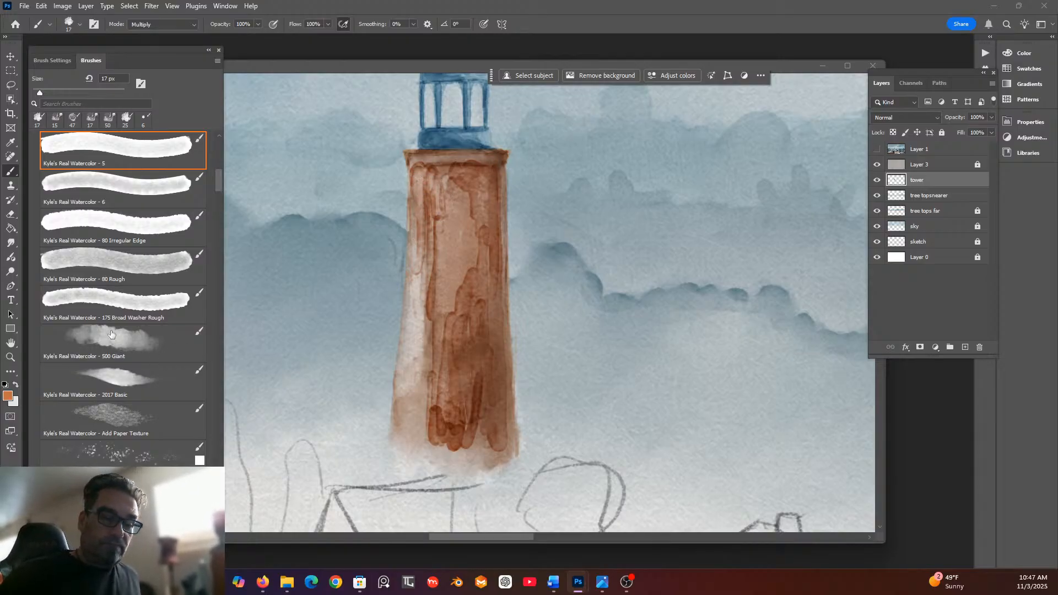
# Blend the orange-brown strokes across the tower body with the Kyle's Real Watercolor - Softer Wet Blender at 25 px.
pyautogui.moveTo(219, 178)
pyautogui.mouseDown()
pyautogui.moveTo(209, 385)
pyautogui.moveTo(225, 479)
pyautogui.mouseUp()
pyautogui.scroll(-3, 121, 331)
pyautogui.click(165, 361)
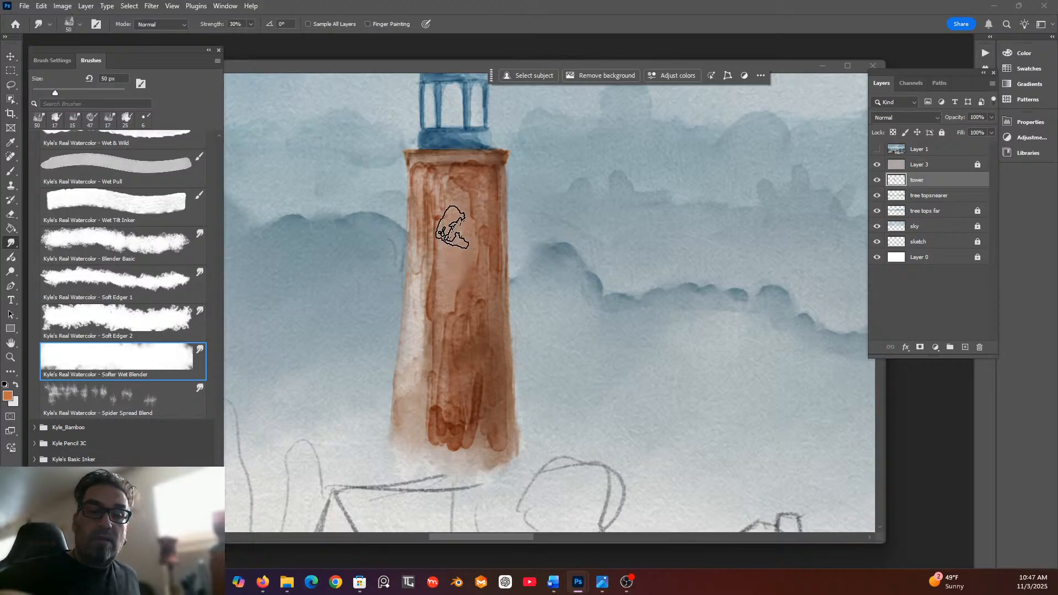
pyautogui.click(71, 24)
pyautogui.moveTo(67, 57); pyautogui.dragTo(65, 58)
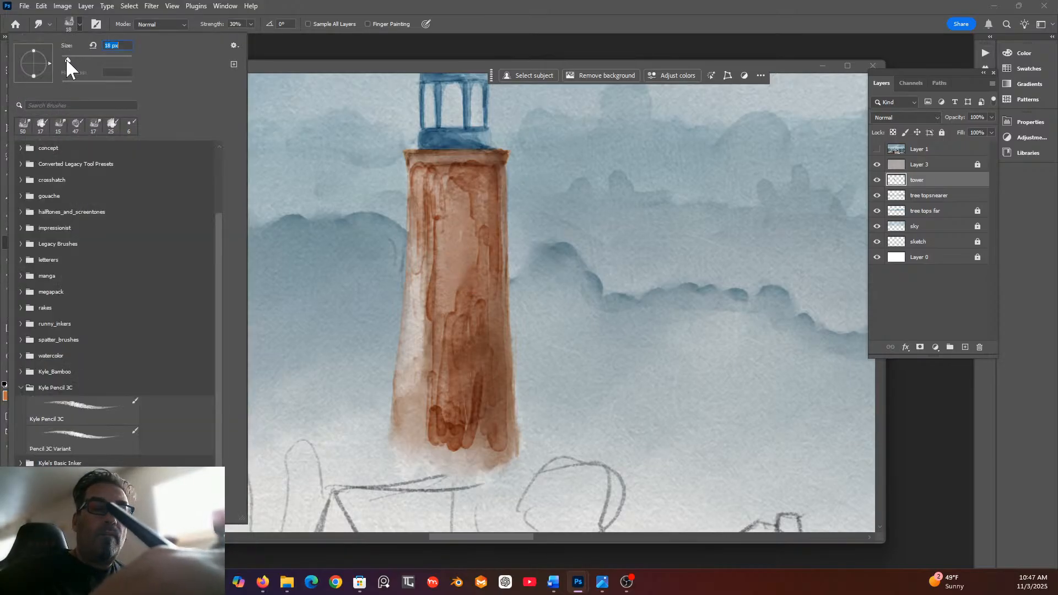
pyautogui.click(447, 300)
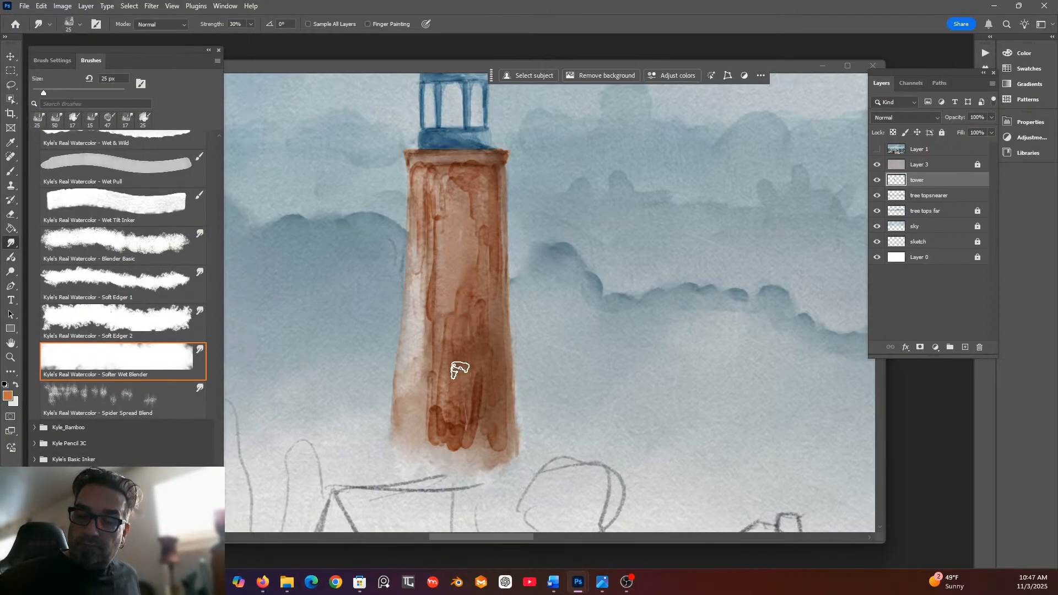
pyautogui.moveTo(439, 414)
pyautogui.mouseDown()
pyautogui.moveTo(473, 404)
pyautogui.moveTo(482, 373)
pyautogui.moveTo(493, 428)
pyautogui.moveTo(499, 395)
pyautogui.moveTo(492, 357)
pyautogui.moveTo(462, 379)
pyautogui.moveTo(445, 364)
pyautogui.moveTo(426, 366)
pyautogui.moveTo(432, 354)
pyautogui.moveTo(442, 382)
pyautogui.moveTo(438, 295)
pyautogui.moveTo(426, 335)
pyautogui.moveTo(432, 172)
pyautogui.moveTo(429, 184)
pyautogui.moveTo(443, 156)
pyautogui.moveTo(468, 201)
pyautogui.moveTo(450, 210)
pyautogui.moveTo(474, 217)
pyautogui.moveTo(476, 242)
pyautogui.moveTo(485, 227)
pyautogui.moveTo(490, 255)
pyautogui.moveTo(482, 193)
pyautogui.moveTo(478, 231)
pyautogui.moveTo(466, 195)
pyautogui.moveTo(469, 160)
pyautogui.moveTo(481, 159)
pyautogui.moveTo(462, 158)
pyautogui.moveTo(483, 157)
pyautogui.moveTo(422, 157)
pyautogui.moveTo(488, 172)
pyautogui.moveTo(420, 245)
pyautogui.moveTo(409, 275)
pyautogui.moveTo(436, 222)
pyautogui.moveTo(474, 255)
pyautogui.moveTo(464, 325)
pyautogui.moveTo(464, 280)
pyautogui.moveTo(438, 235)
pyautogui.moveTo(464, 272)
pyautogui.moveTo(483, 262)
pyautogui.moveTo(471, 315)
pyautogui.moveTo(450, 305)
pyautogui.moveTo(471, 322)
pyautogui.moveTo(454, 357)
pyautogui.moveTo(453, 335)
pyautogui.moveTo(477, 361)
pyautogui.moveTo(470, 416)
pyautogui.moveTo(499, 211)
pyautogui.moveTo(487, 232)
pyautogui.moveTo(456, 172)
pyautogui.moveTo(493, 156)
pyautogui.moveTo(483, 148)
pyautogui.moveTo(507, 281)
pyautogui.moveTo(500, 346)
pyautogui.mouseUp()
pyautogui.scroll(-5, 514, 289)
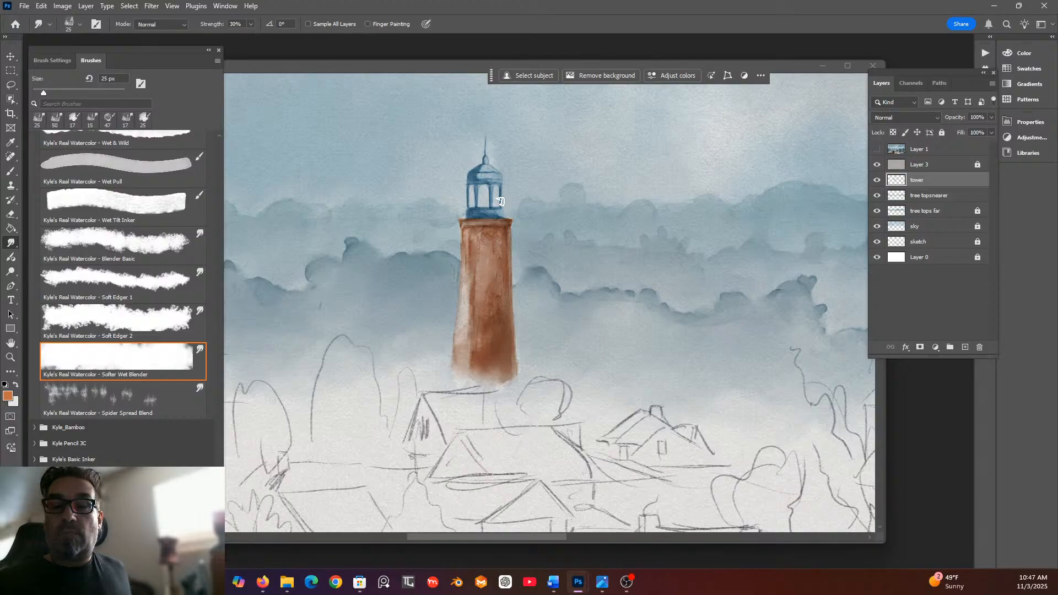
pyautogui.scroll(-5, 511, 194)
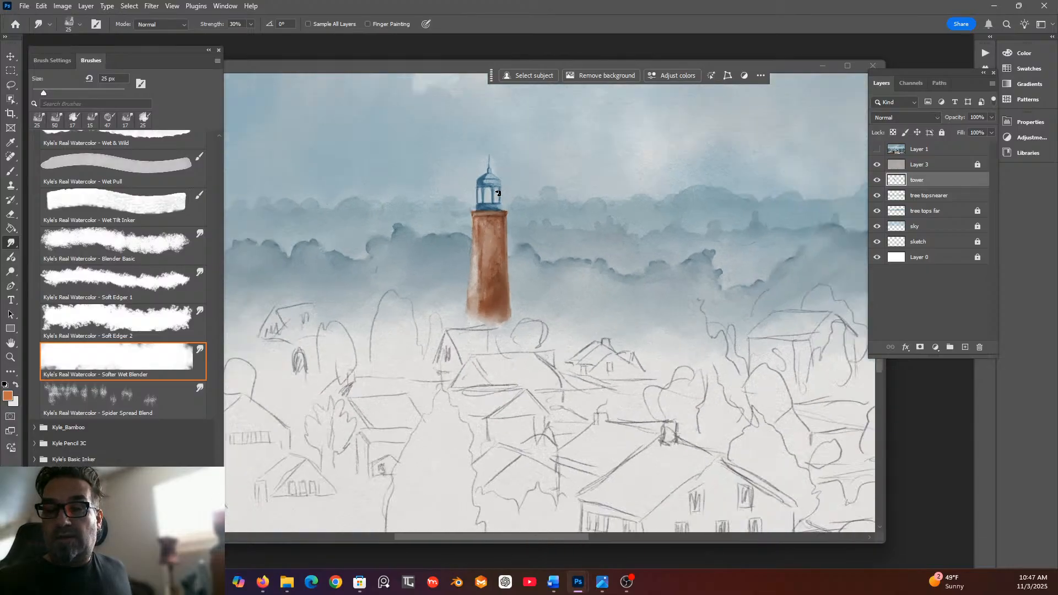
pyautogui.scroll(-2, 498, 194)
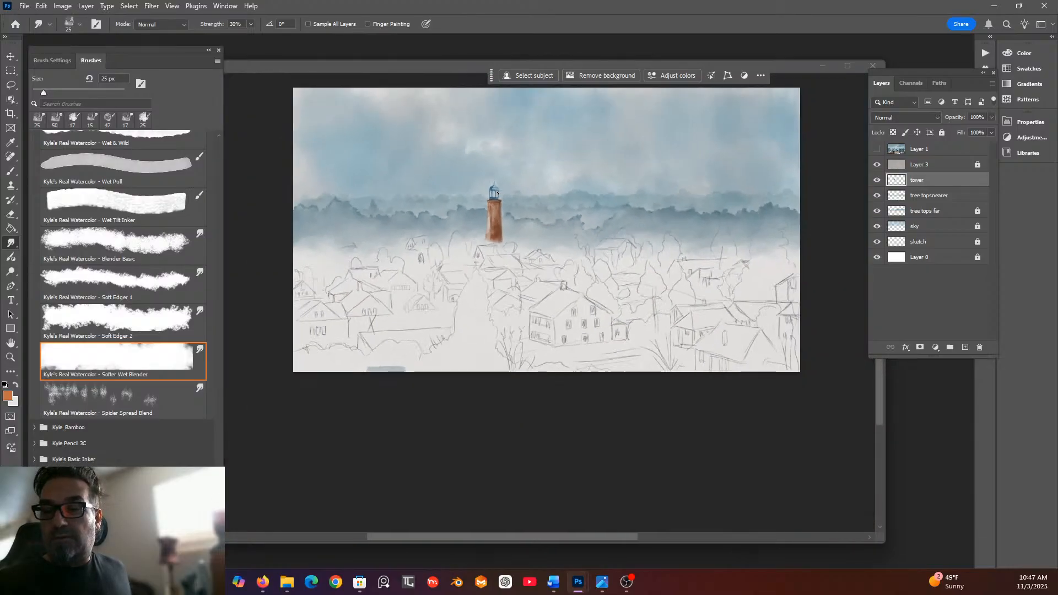
pyautogui.scroll(6, 510, 151)
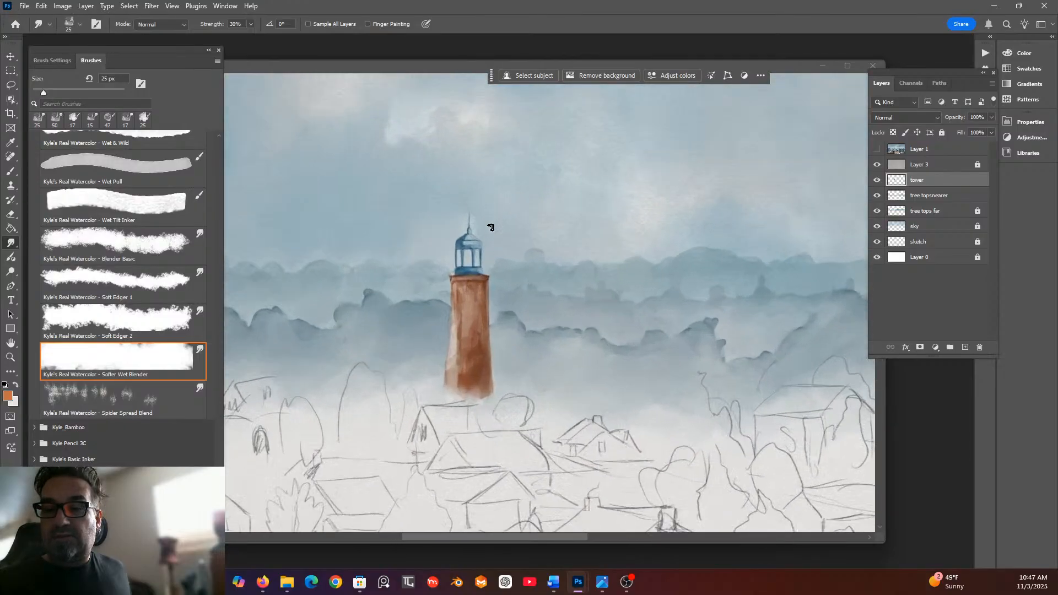
pyautogui.scroll(3, 471, 237)
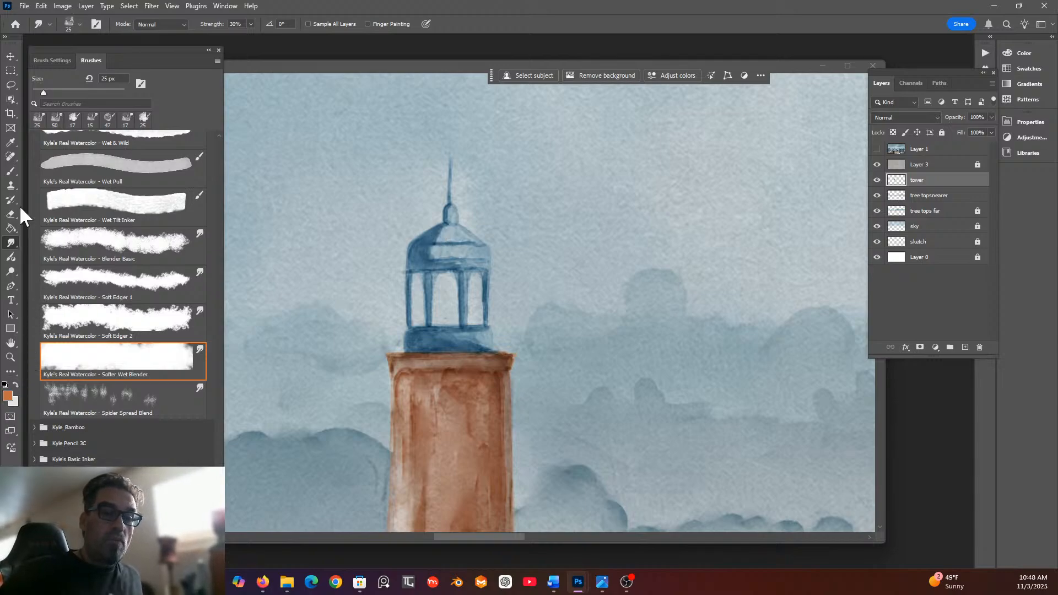
# Sample pale blue-gray a4b8bf from the lantern room's dome and glaze the dome's light areas with Kyle's Real Watercolor - 5 at 17 px.
pyautogui.click(9, 168)
pyautogui.click(12, 142)
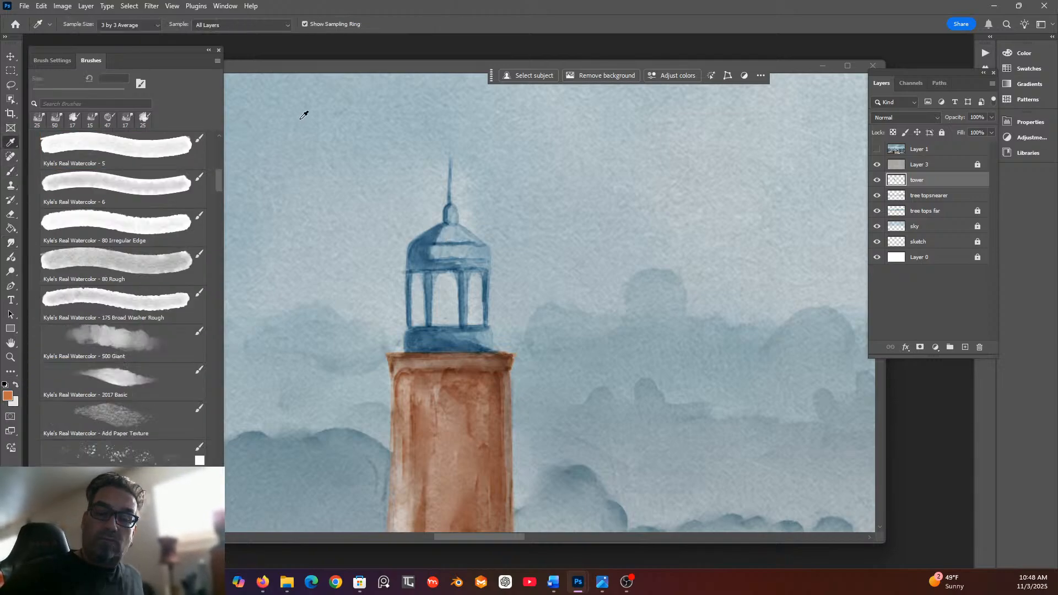
pyautogui.click(463, 228)
pyautogui.click(454, 232)
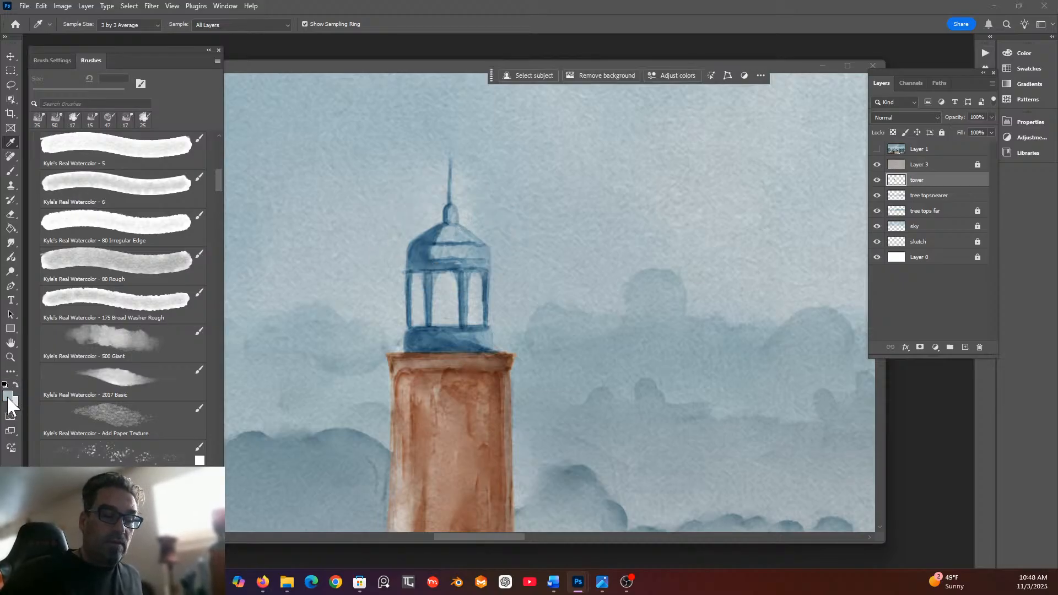
pyautogui.click(10, 171)
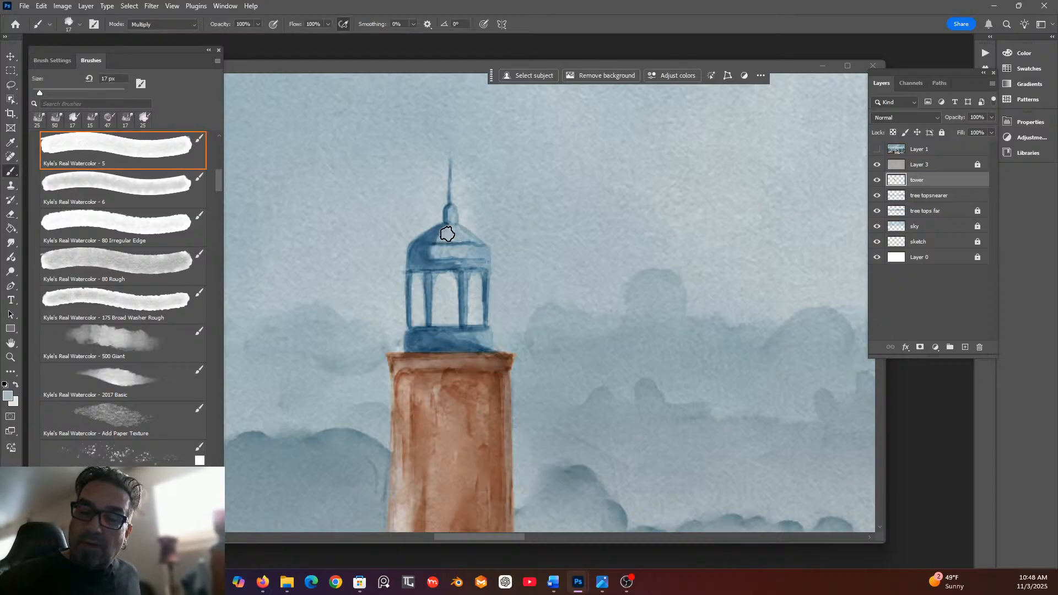
pyautogui.moveTo(454, 238); pyautogui.dragTo(468, 243)
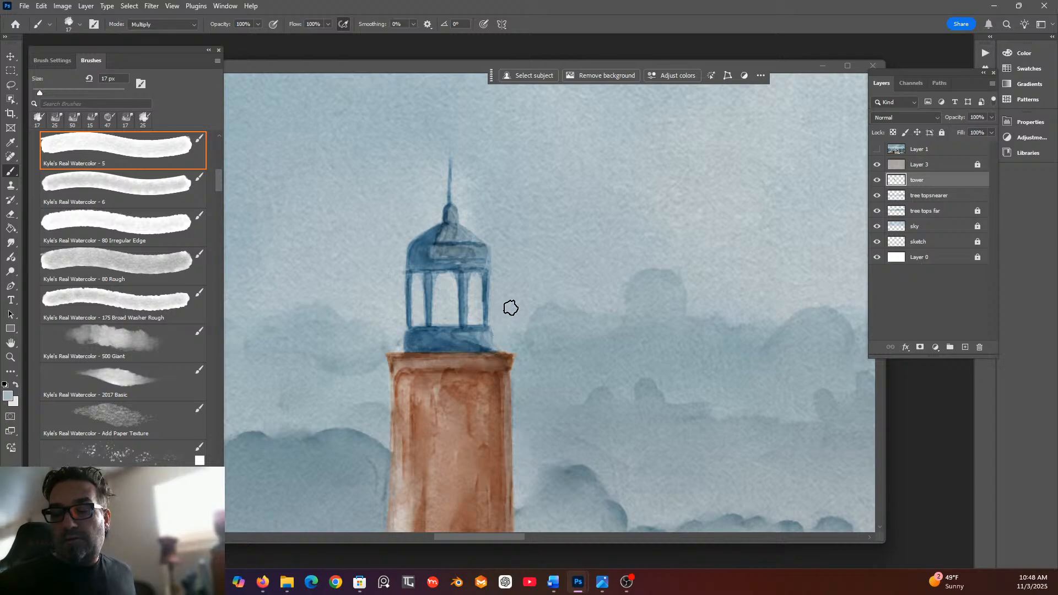
# Examine the finished tower against the whole painting, including the misty tree lines and the sketched village below.
pyautogui.scroll(-2, 540, 326)
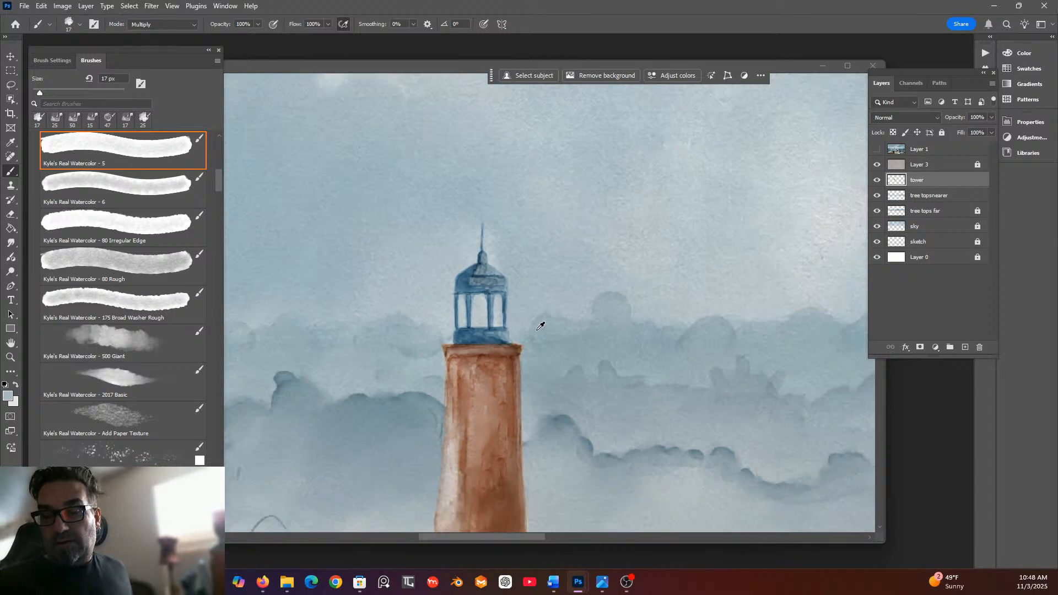
pyautogui.scroll(-3, 534, 330)
pyautogui.scroll(-1, 535, 329)
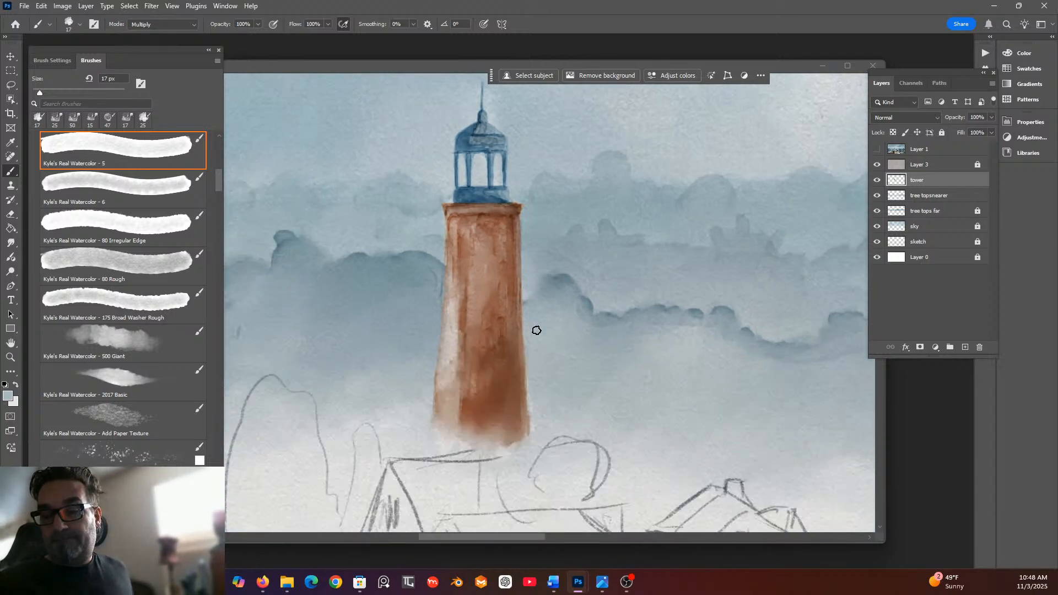
pyautogui.scroll(-3, 534, 329)
pyautogui.scroll(-2, 539, 327)
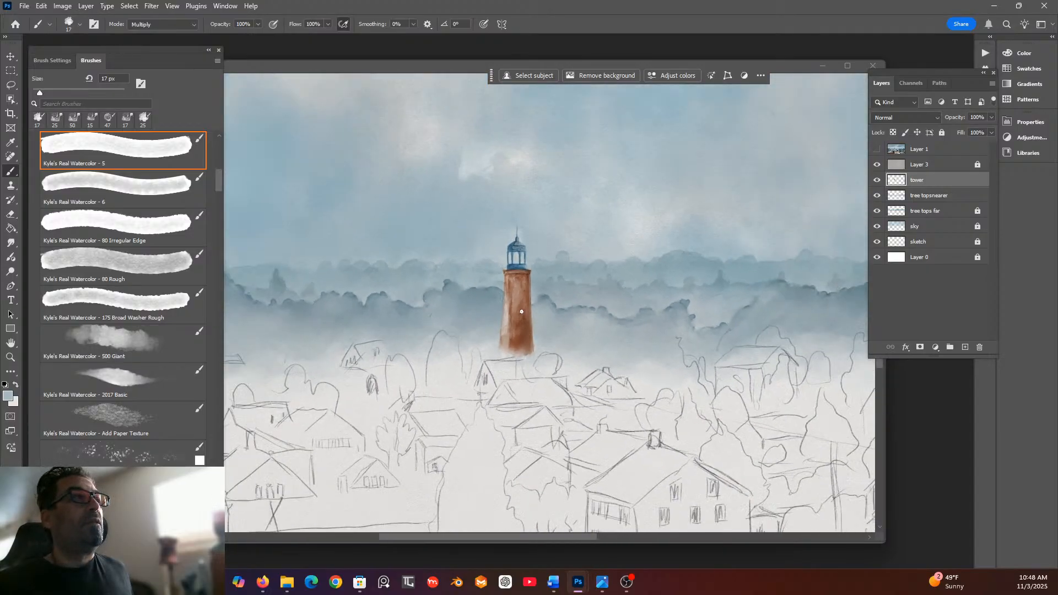
pyautogui.scroll(-3, 495, 309)
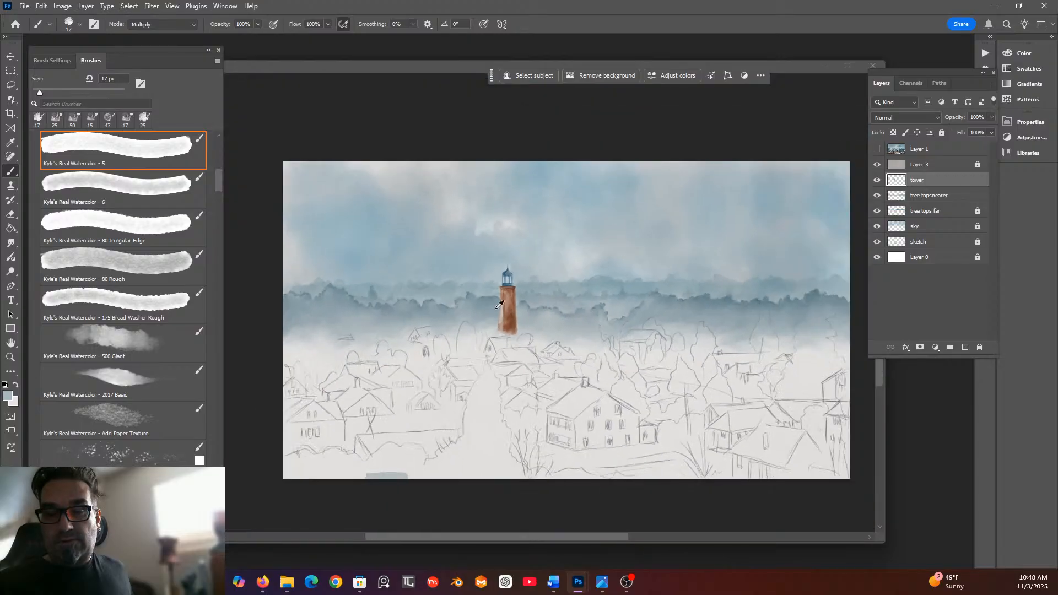
pyautogui.scroll(3, 500, 305)
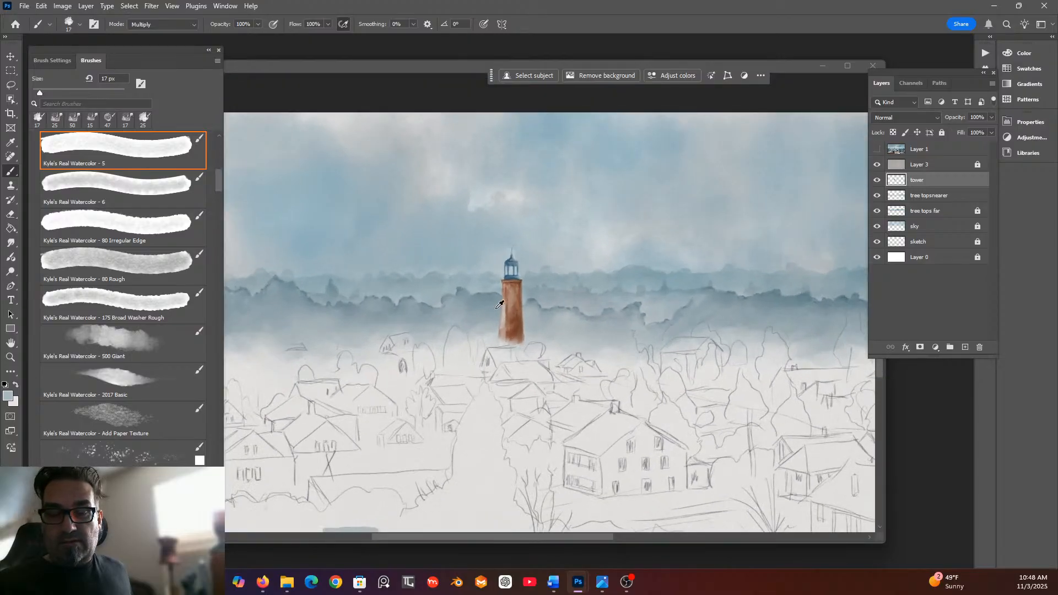
pyautogui.scroll(-1, 499, 304)
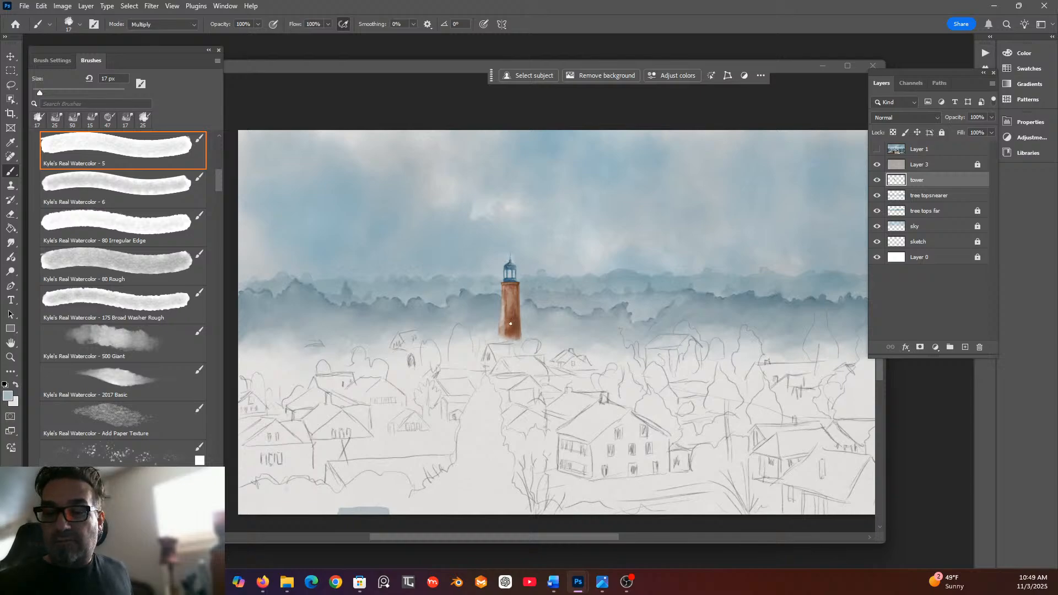
# Change the foreground color to a dark muted blue, 3e6473.
pyautogui.click(11, 399)
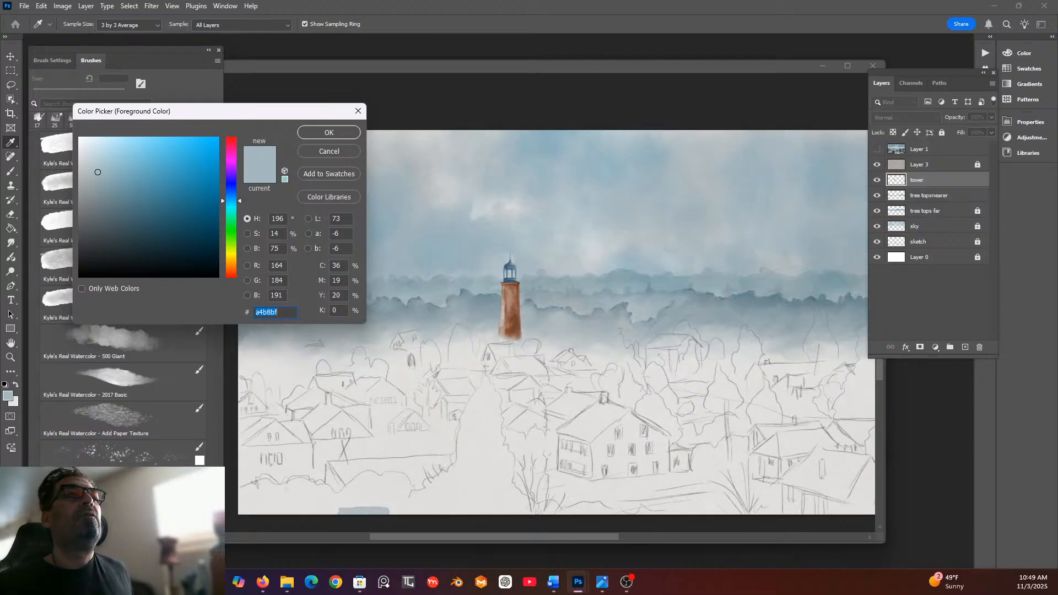
pyautogui.click(144, 213)
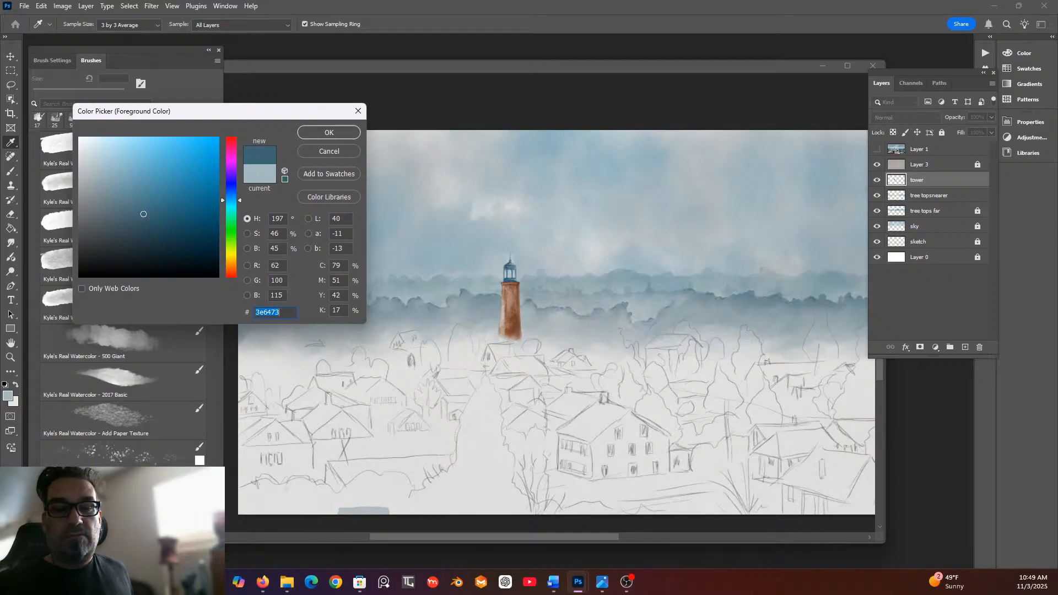
pyautogui.click(338, 131)
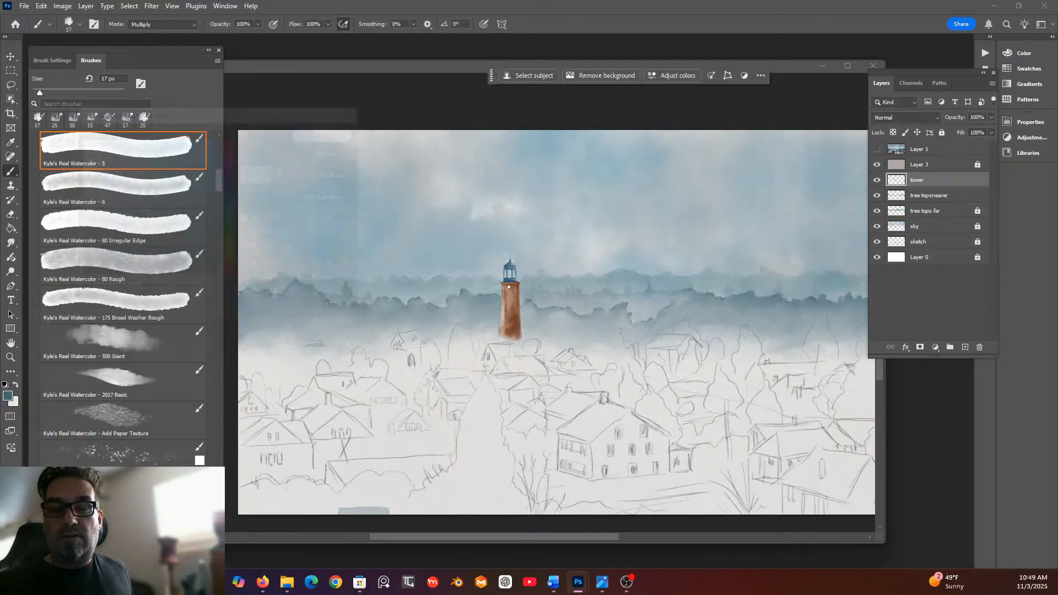
# Enlarge the watercolor brush to 32 px, try a short stroke at the tower's lower-left base, and undo that stroke.
pyautogui.scroll(5, 507, 284)
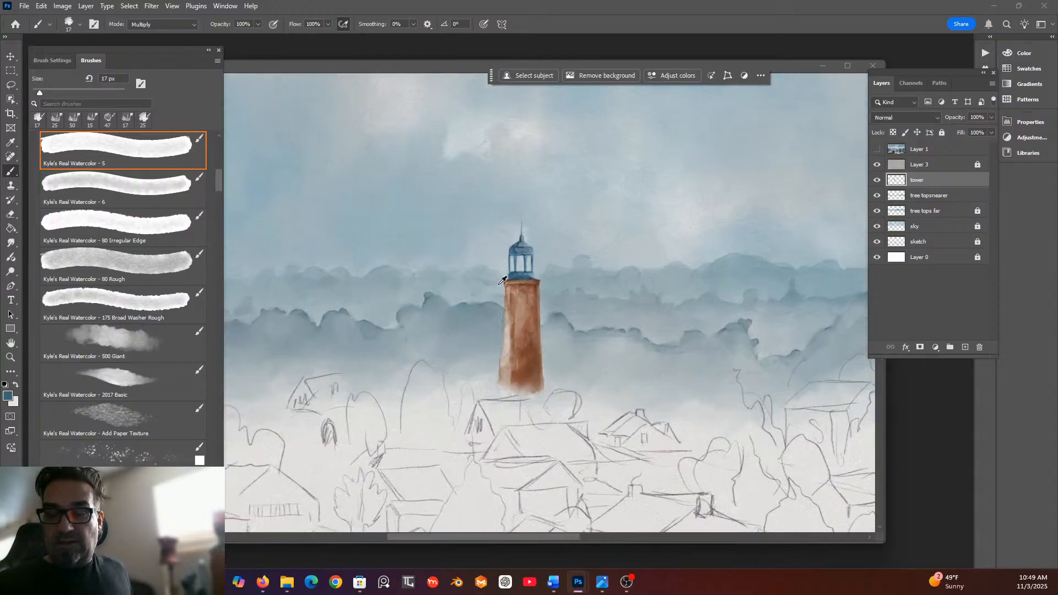
pyautogui.scroll(-1, 498, 285)
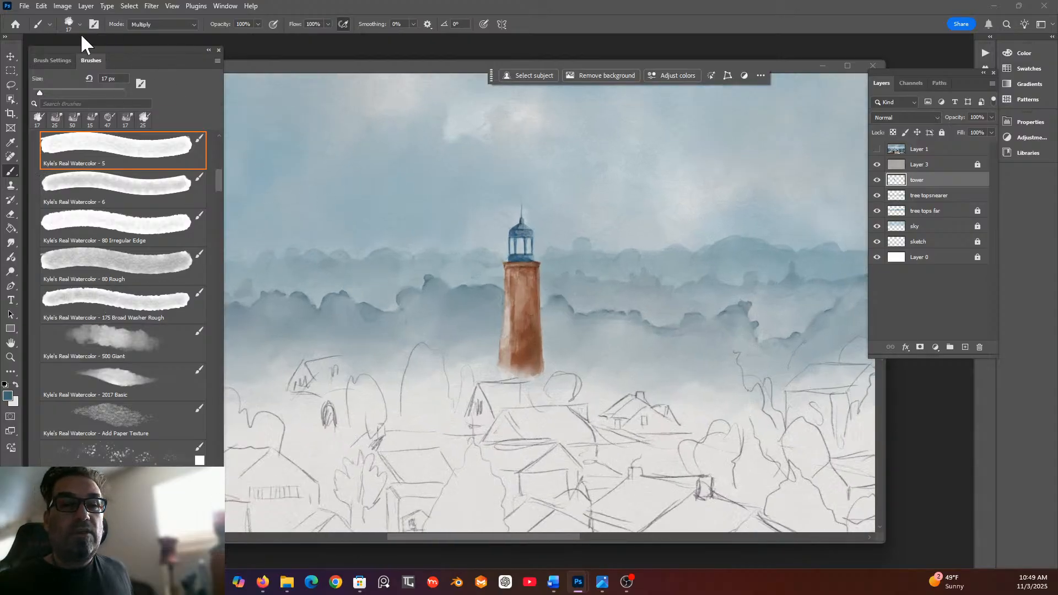
pyautogui.click(67, 21)
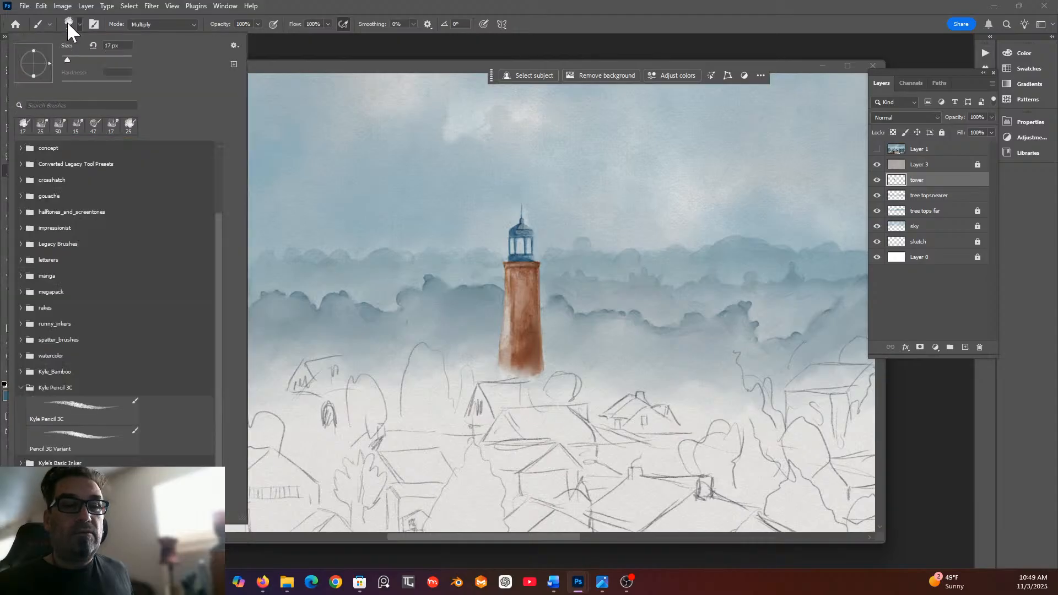
pyautogui.click(72, 56)
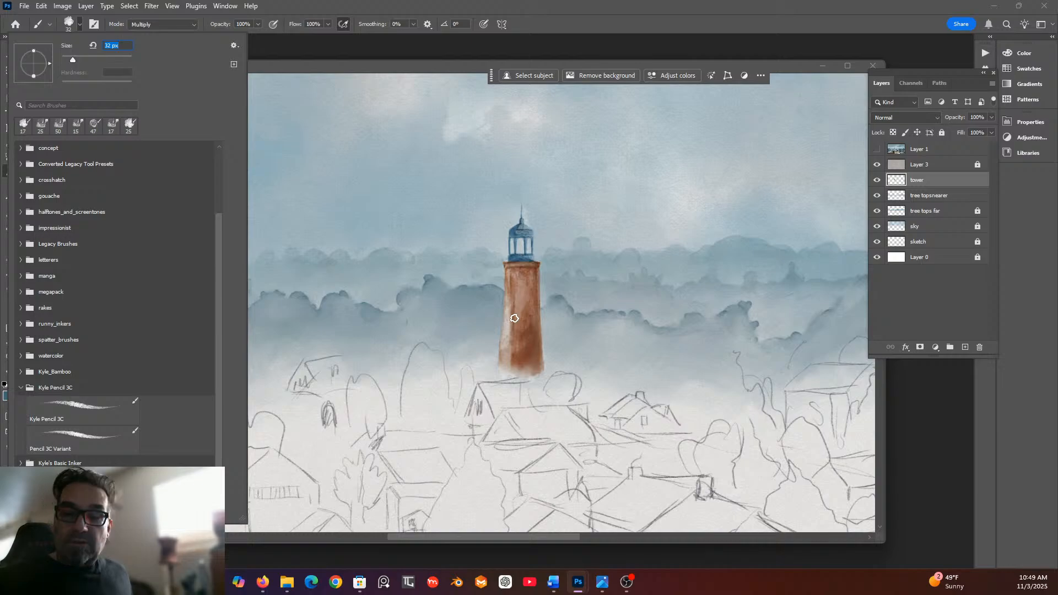
pyautogui.moveTo(497, 355); pyautogui.dragTo(501, 372)
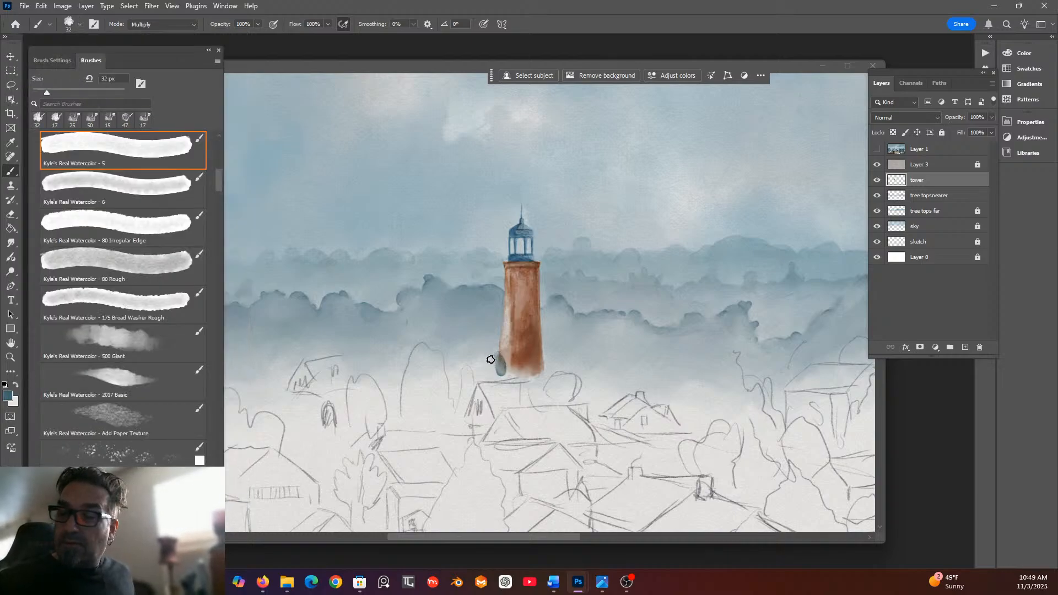
pyautogui.hotkey('ctrl', 'z')
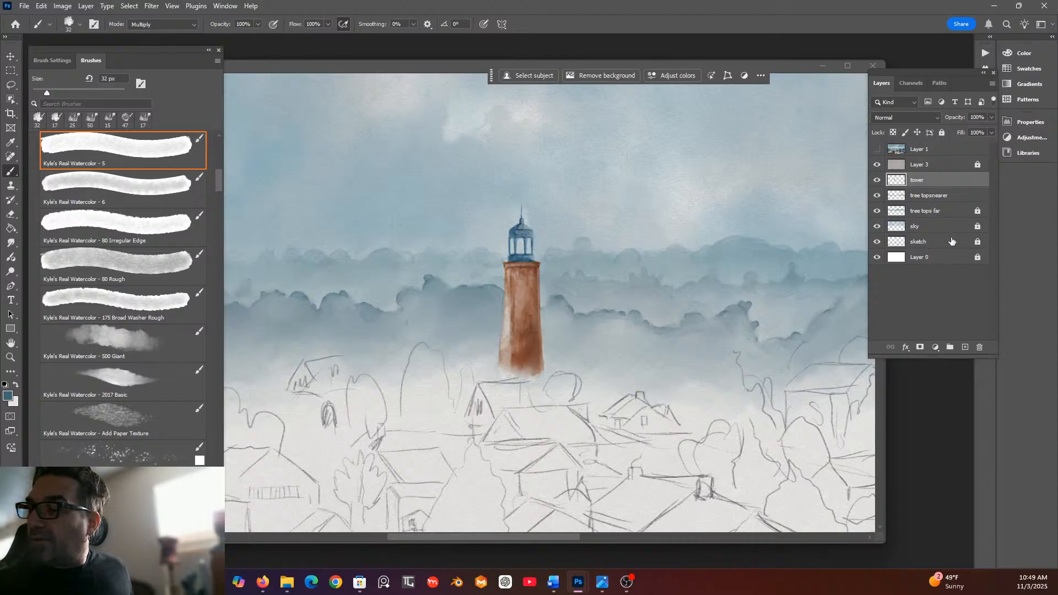
# Add a new layer above the tower layer and name it "middle trees".
pyautogui.click(964, 345)
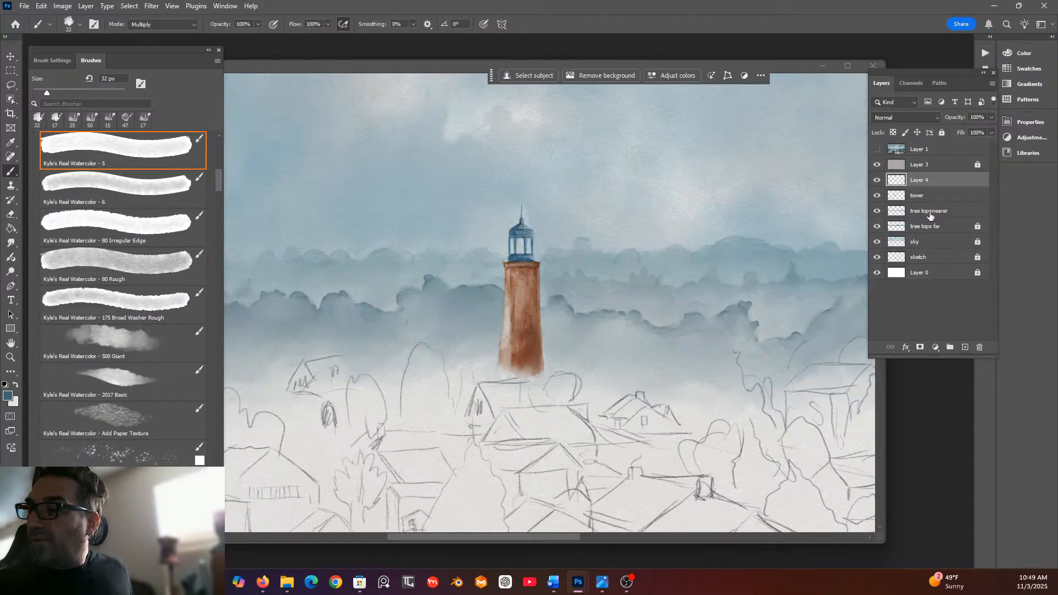
pyautogui.doubleClick(918, 181)
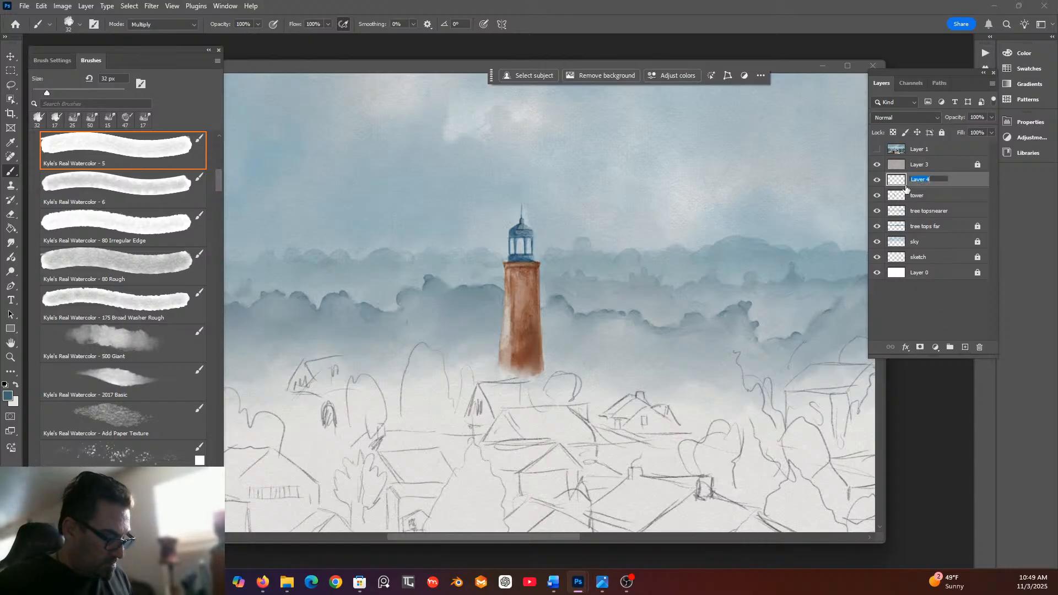
pyautogui.write('middle trees')
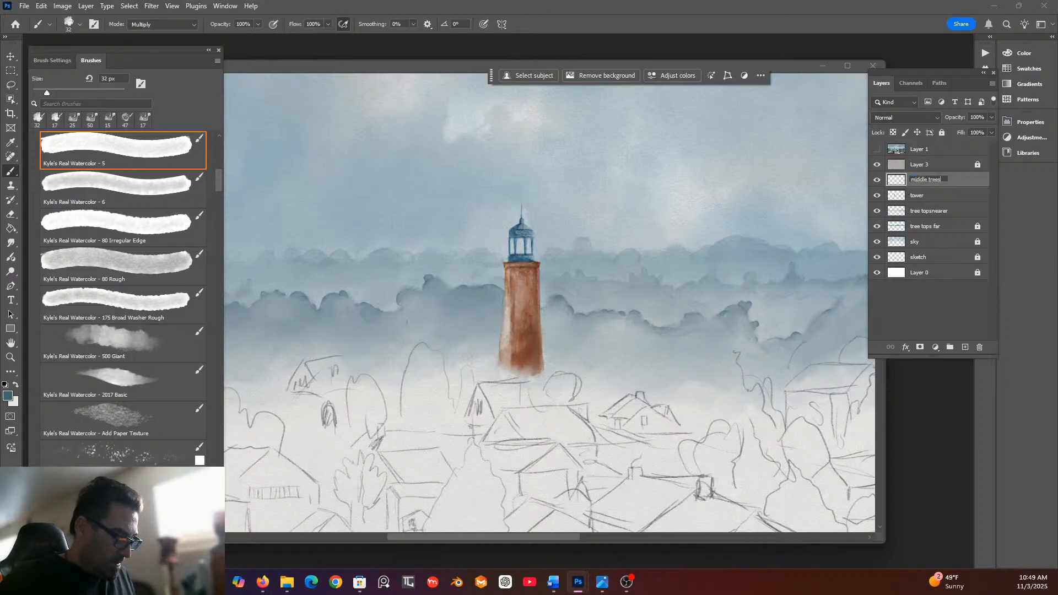
pyautogui.press('Return')
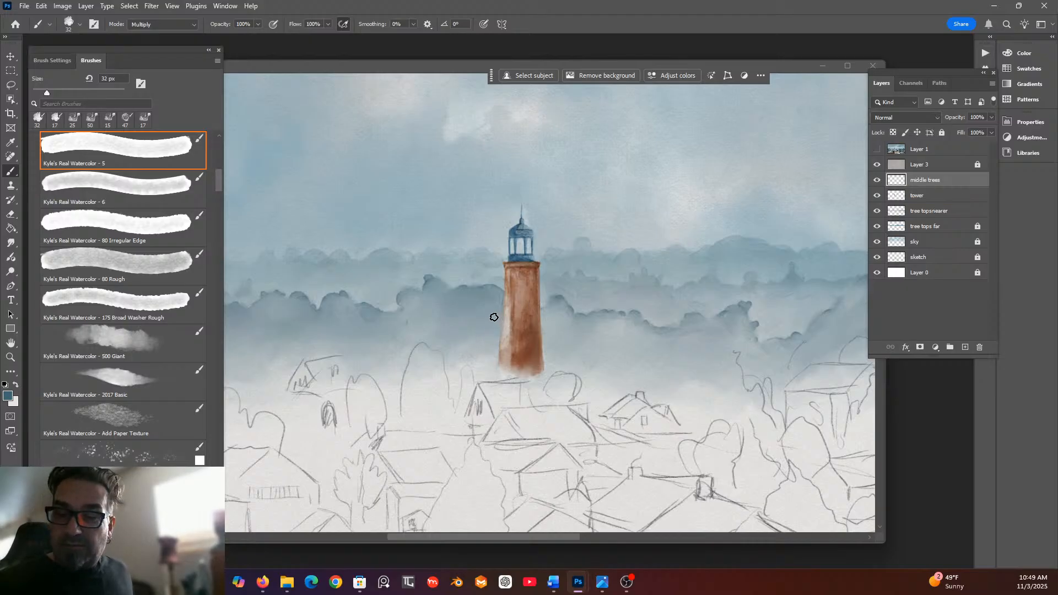
# Paint a dark blue conifer over the left side of the tower's base and dab foliage on the base's right edge.
pyautogui.moveTo(503, 333)
pyautogui.mouseDown()
pyautogui.moveTo(500, 362)
pyautogui.moveTo(490, 336)
pyautogui.moveTo(482, 375)
pyautogui.moveTo(503, 376)
pyautogui.moveTo(494, 359)
pyautogui.moveTo(501, 370)
pyautogui.moveTo(509, 356)
pyautogui.moveTo(516, 378)
pyautogui.moveTo(484, 374)
pyautogui.moveTo(495, 330)
pyautogui.moveTo(503, 341)
pyautogui.moveTo(498, 327)
pyautogui.moveTo(509, 343)
pyautogui.moveTo(486, 345)
pyautogui.moveTo(494, 338)
pyautogui.moveTo(500, 356)
pyautogui.moveTo(506, 348)
pyautogui.moveTo(497, 353)
pyautogui.moveTo(510, 374)
pyautogui.moveTo(487, 360)
pyautogui.mouseUp()
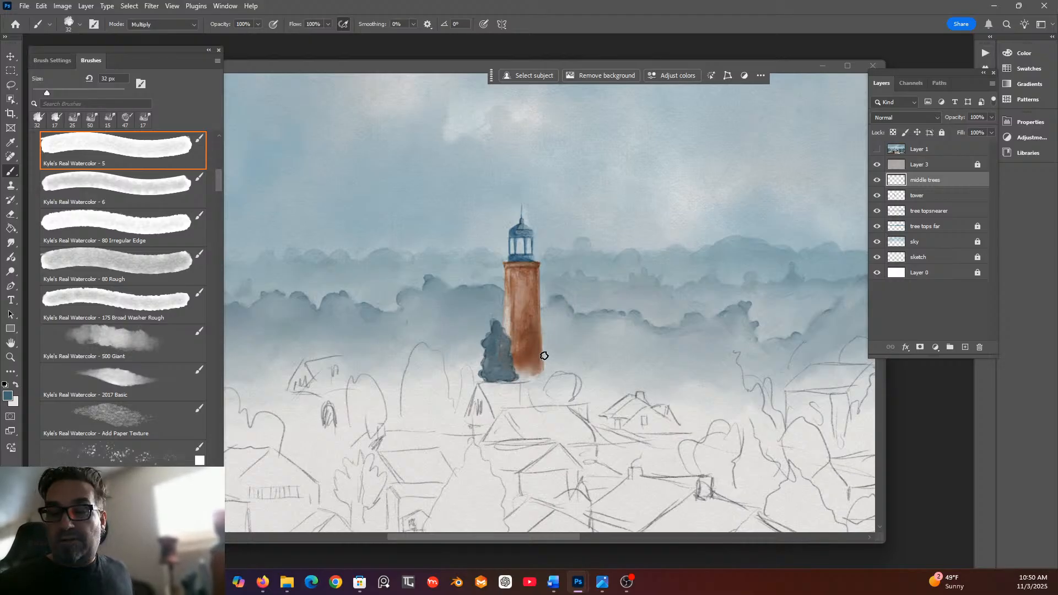
pyautogui.moveTo(539, 345); pyautogui.dragTo(544, 343)
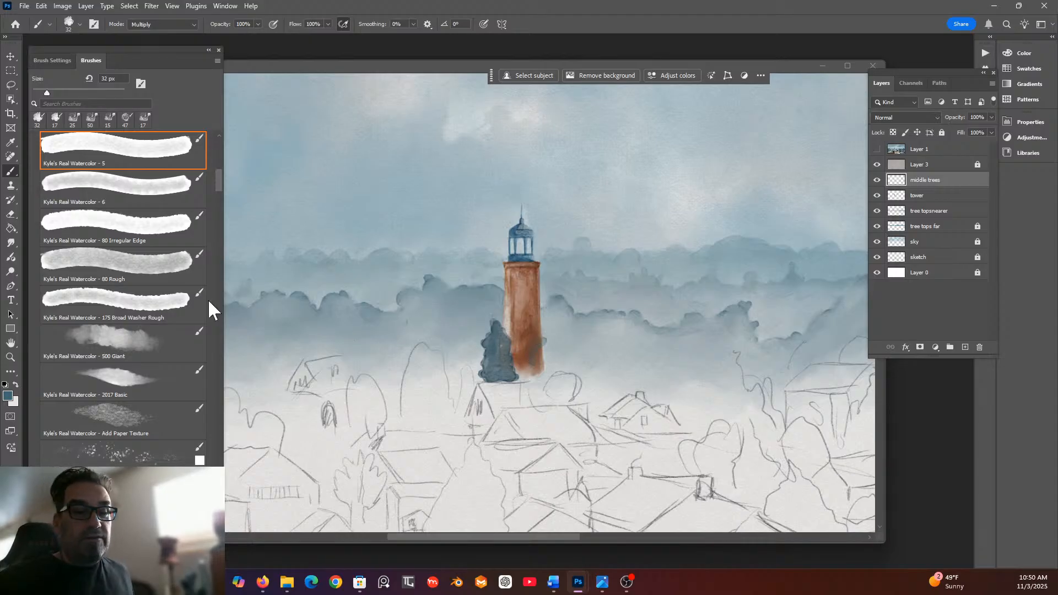
# Erase the lower-right base of the brick body on the tower layer using Kyle's Eraser - Watercolor Eraser Edge at 34 px.
pyautogui.click(12, 214)
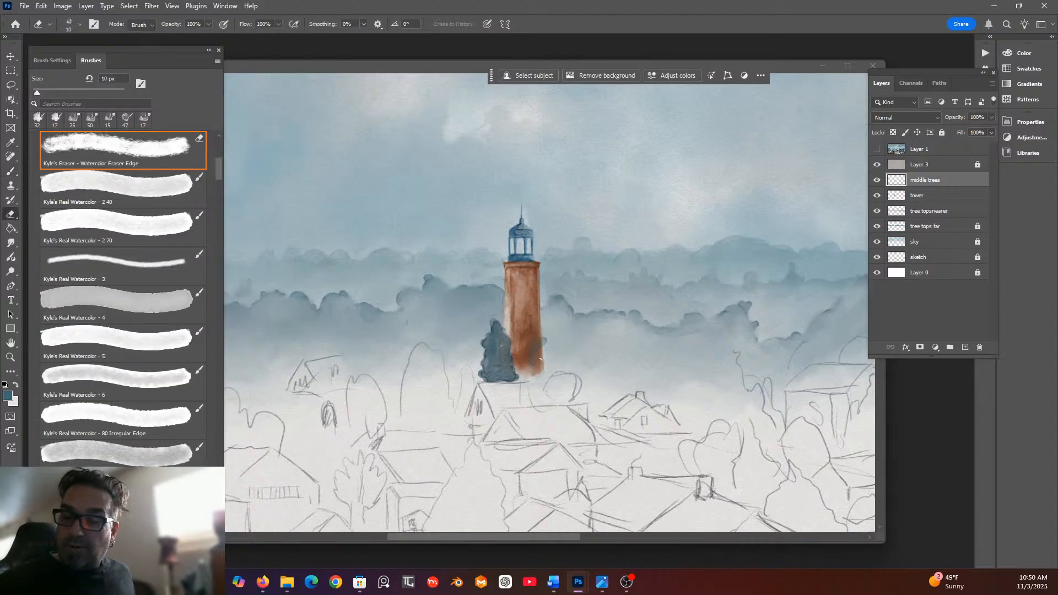
pyautogui.click(938, 197)
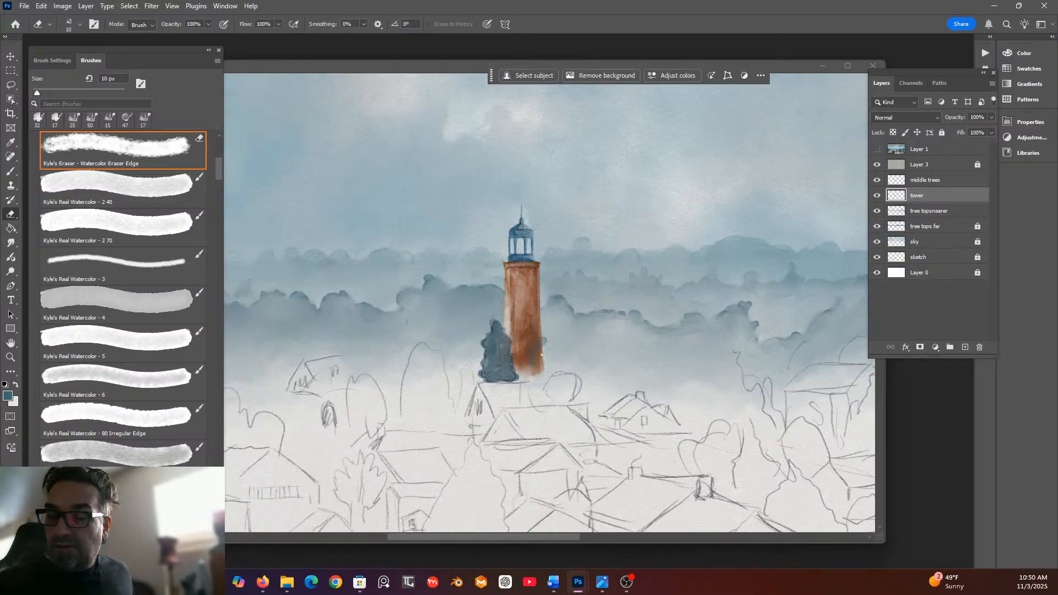
pyautogui.click(70, 25)
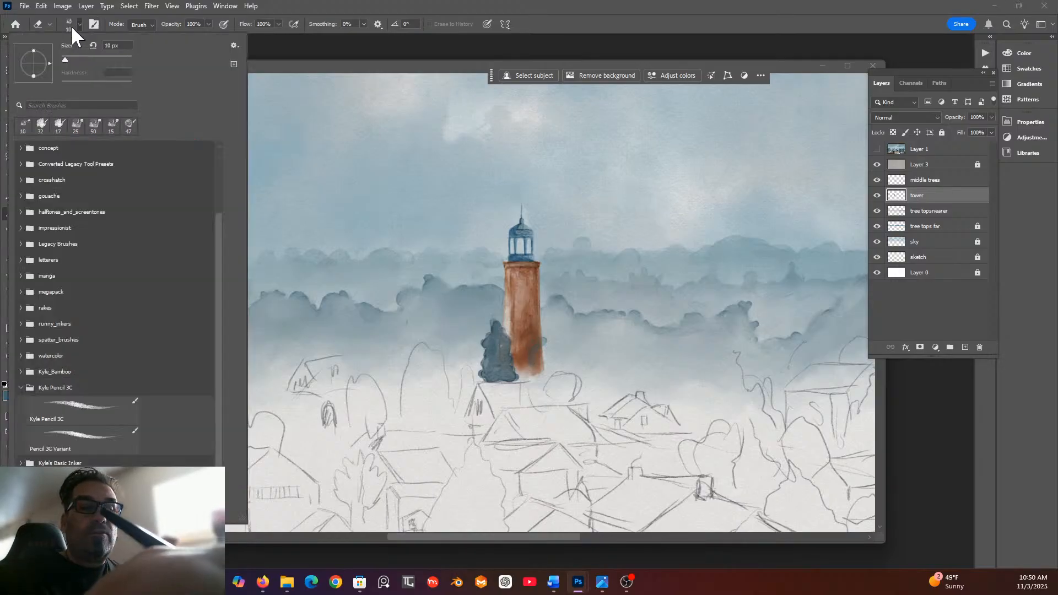
pyautogui.click(73, 59)
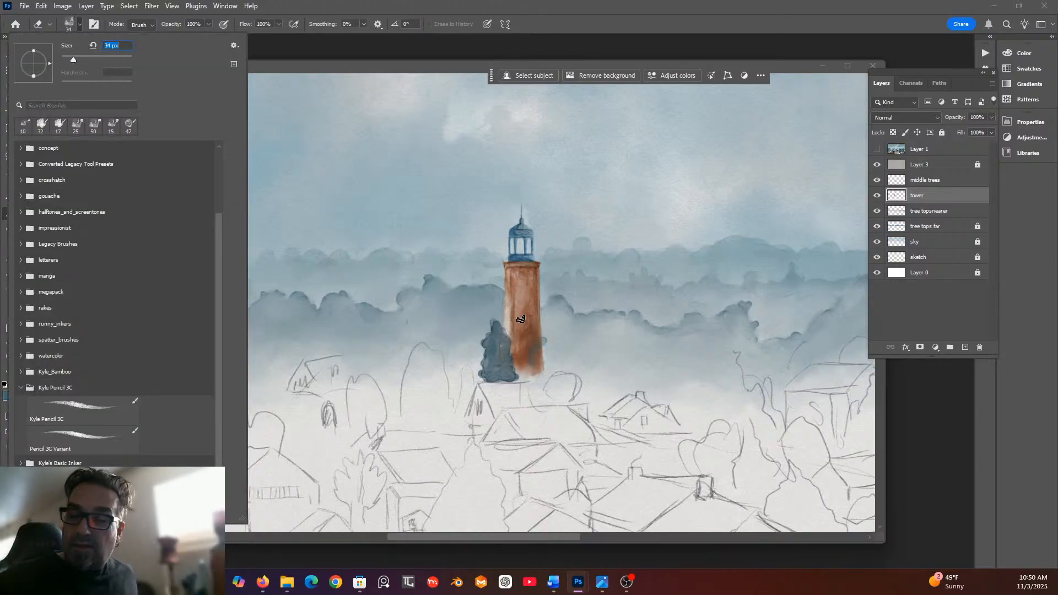
pyautogui.click(533, 351)
pyautogui.moveTo(534, 350)
pyautogui.mouseDown()
pyautogui.moveTo(543, 345)
pyautogui.moveTo(539, 371)
pyautogui.mouseUp()
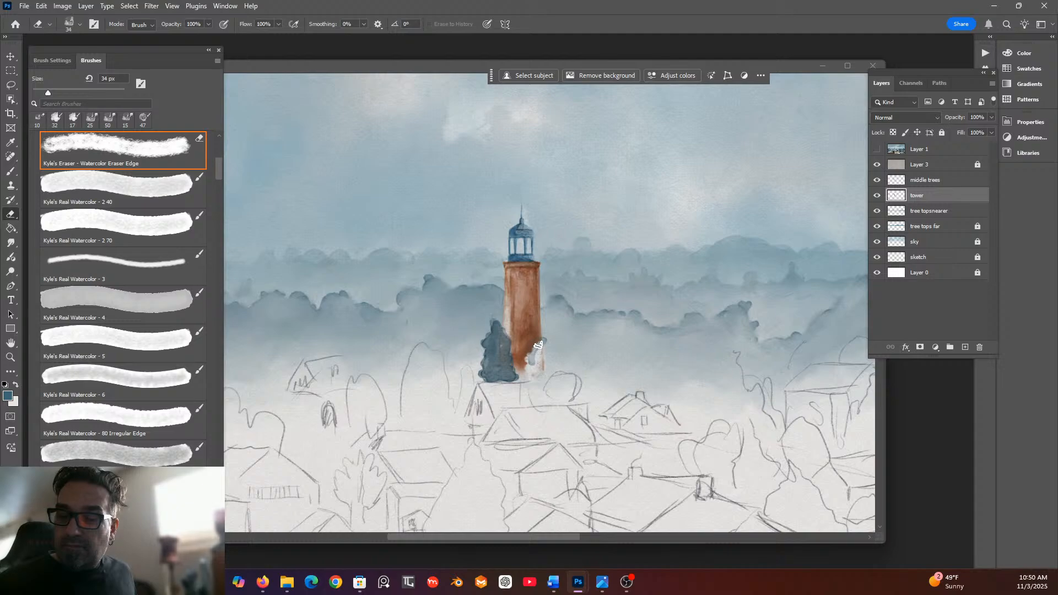
# On the middle trees layer, paint a rounded tree right of the tower base, a foliage patch below it, and slender and large trees to the left.
pyautogui.click(941, 181)
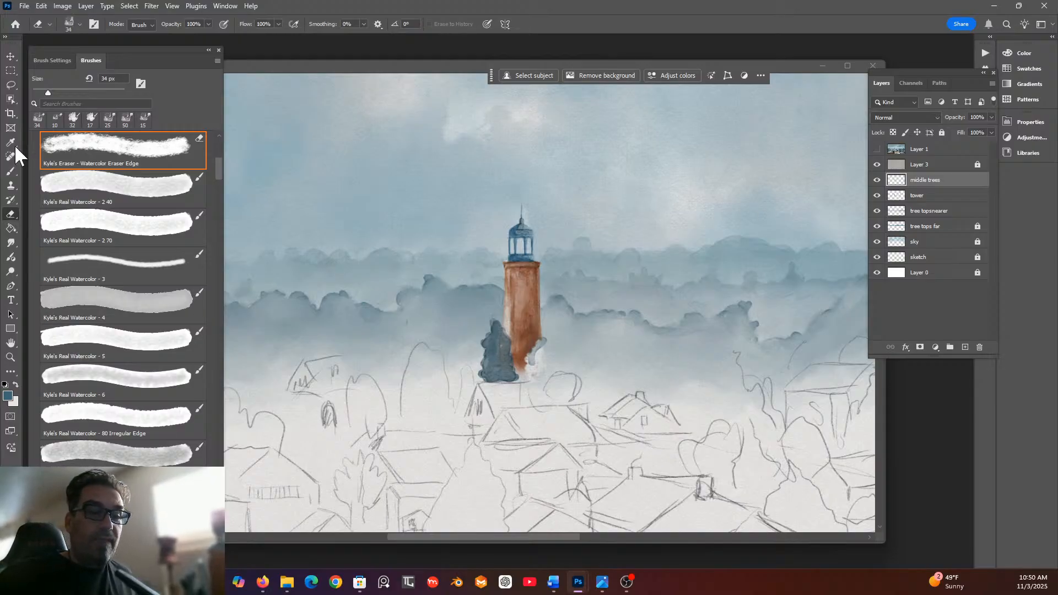
pyautogui.click(11, 170)
pyautogui.click(110, 342)
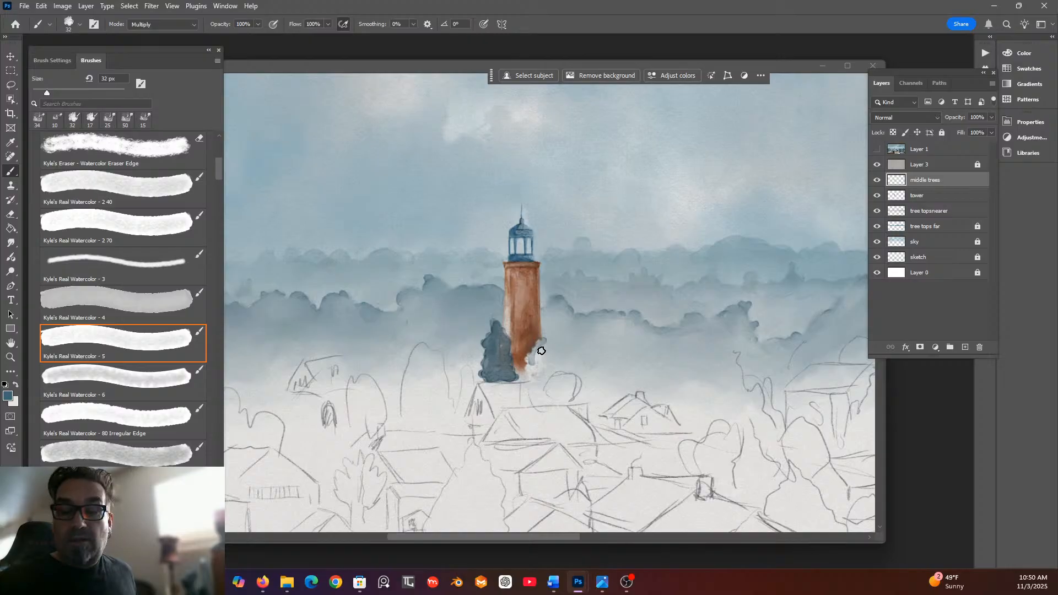
pyautogui.moveTo(545, 348)
pyautogui.mouseDown()
pyautogui.moveTo(529, 375)
pyautogui.moveTo(542, 350)
pyautogui.moveTo(532, 365)
pyautogui.moveTo(541, 355)
pyautogui.moveTo(540, 374)
pyautogui.moveTo(546, 345)
pyautogui.moveTo(552, 369)
pyautogui.moveTo(540, 349)
pyautogui.moveTo(552, 377)
pyautogui.mouseUp()
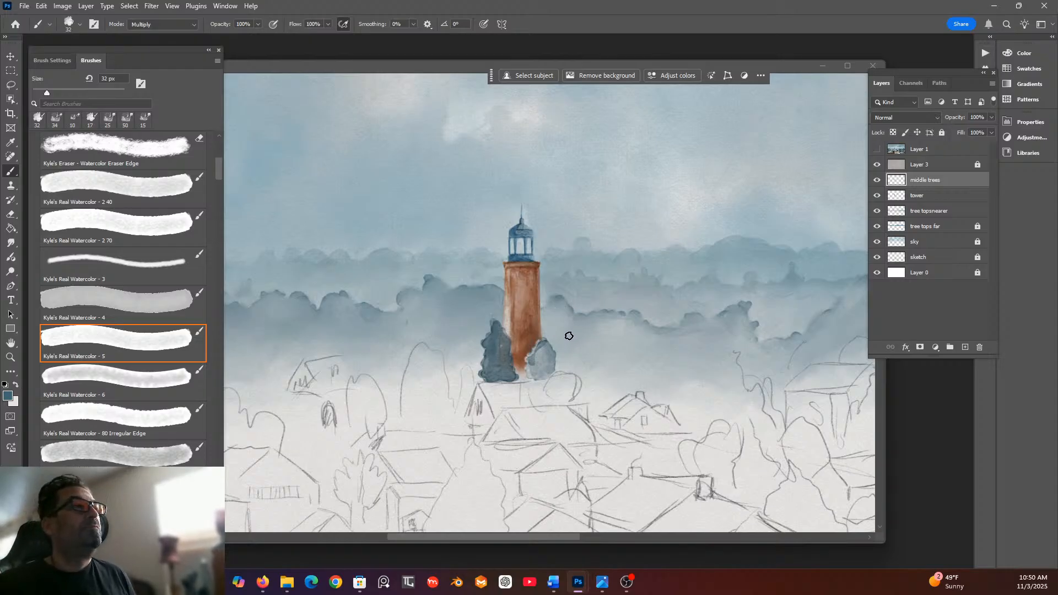
pyautogui.moveTo(553, 398)
pyautogui.mouseDown()
pyautogui.moveTo(562, 397)
pyautogui.moveTo(550, 389)
pyautogui.moveTo(569, 402)
pyautogui.moveTo(553, 374)
pyautogui.mouseUp()
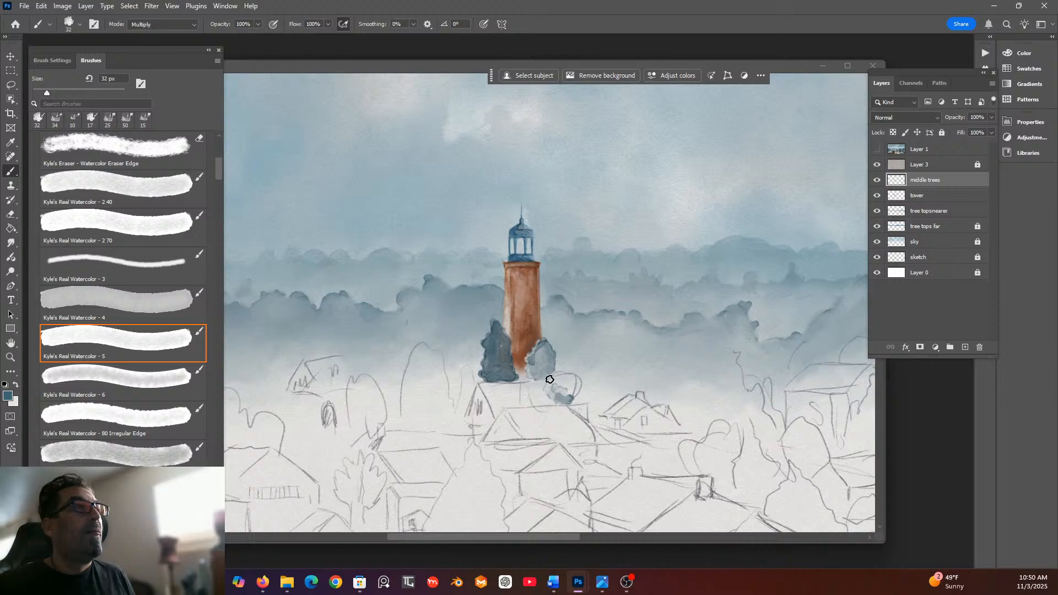
pyautogui.moveTo(466, 413)
pyautogui.mouseDown()
pyautogui.moveTo(466, 363)
pyautogui.moveTo(467, 410)
pyautogui.moveTo(471, 387)
pyautogui.moveTo(455, 416)
pyautogui.moveTo(436, 338)
pyautogui.moveTo(429, 356)
pyautogui.moveTo(424, 339)
pyautogui.moveTo(397, 382)
pyautogui.moveTo(395, 418)
pyautogui.moveTo(438, 428)
pyautogui.moveTo(427, 425)
pyautogui.moveTo(448, 419)
pyautogui.moveTo(419, 397)
pyautogui.moveTo(411, 404)
pyautogui.moveTo(414, 368)
pyautogui.moveTo(411, 404)
pyautogui.moveTo(435, 363)
pyautogui.moveTo(446, 405)
pyautogui.moveTo(439, 371)
pyautogui.moveTo(424, 361)
pyautogui.moveTo(406, 385)
pyautogui.moveTo(422, 420)
pyautogui.moveTo(437, 401)
pyautogui.moveTo(460, 425)
pyautogui.mouseUp()
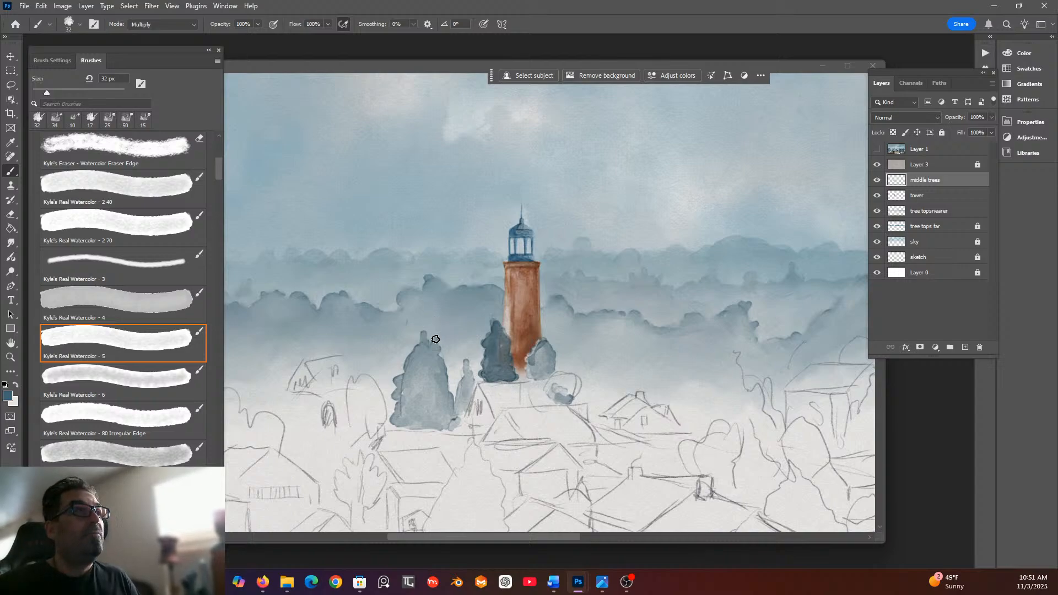
# Extend the large tree left of the tower into a tall conifer and smooth it with Kyle's Real Watercolor - Softer Wet Blender at 50 px.
pyautogui.moveTo(438, 344)
pyautogui.mouseDown()
pyautogui.moveTo(429, 280)
pyautogui.moveTo(446, 358)
pyautogui.moveTo(433, 336)
pyautogui.moveTo(405, 359)
pyautogui.moveTo(426, 279)
pyautogui.moveTo(420, 318)
pyautogui.moveTo(436, 311)
pyautogui.moveTo(427, 343)
pyautogui.moveTo(420, 338)
pyautogui.moveTo(436, 334)
pyautogui.moveTo(443, 361)
pyautogui.moveTo(434, 349)
pyautogui.moveTo(413, 359)
pyautogui.moveTo(429, 367)
pyautogui.moveTo(429, 354)
pyautogui.moveTo(411, 395)
pyautogui.moveTo(431, 371)
pyautogui.moveTo(431, 395)
pyautogui.moveTo(437, 363)
pyautogui.moveTo(440, 395)
pyautogui.moveTo(406, 405)
pyautogui.moveTo(401, 380)
pyautogui.moveTo(400, 418)
pyautogui.moveTo(419, 419)
pyautogui.moveTo(420, 402)
pyautogui.moveTo(425, 426)
pyautogui.moveTo(437, 402)
pyautogui.moveTo(444, 420)
pyautogui.moveTo(443, 367)
pyautogui.moveTo(417, 420)
pyautogui.mouseUp()
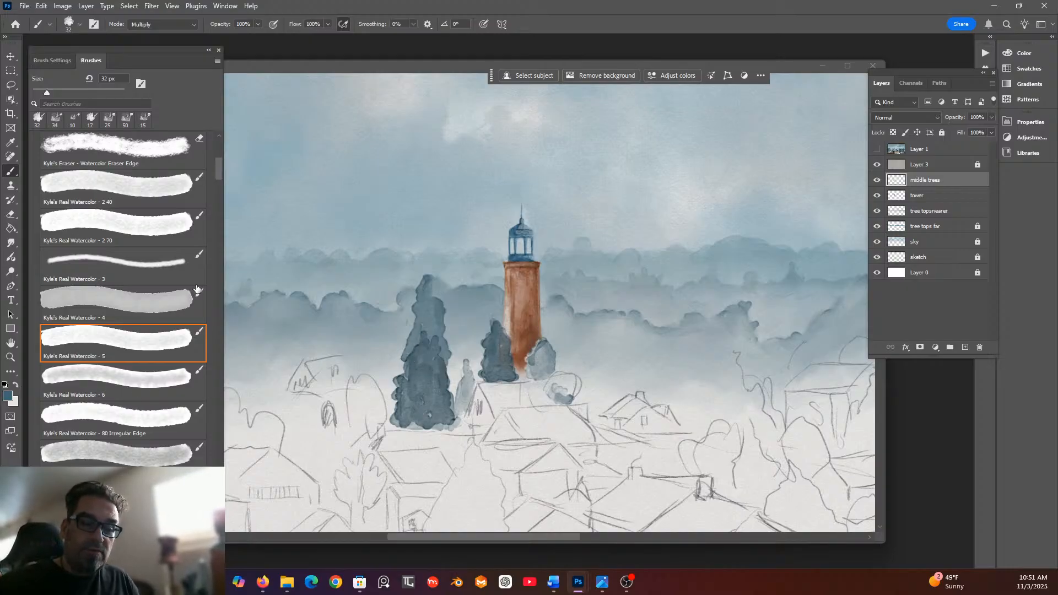
pyautogui.scroll(-3, 220, 205)
pyautogui.scroll(-10, 214, 445)
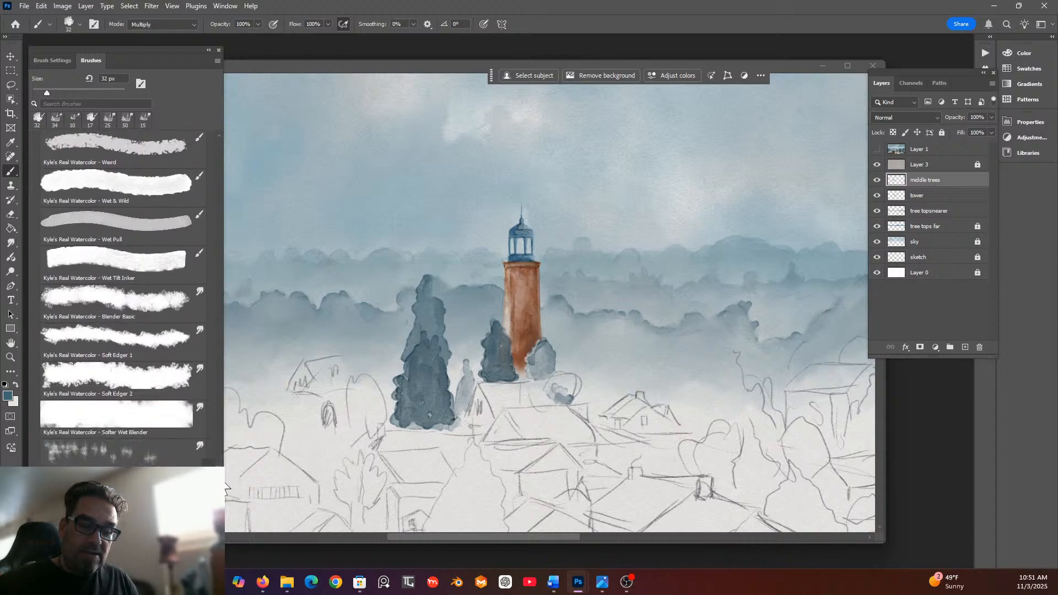
pyautogui.click(116, 355)
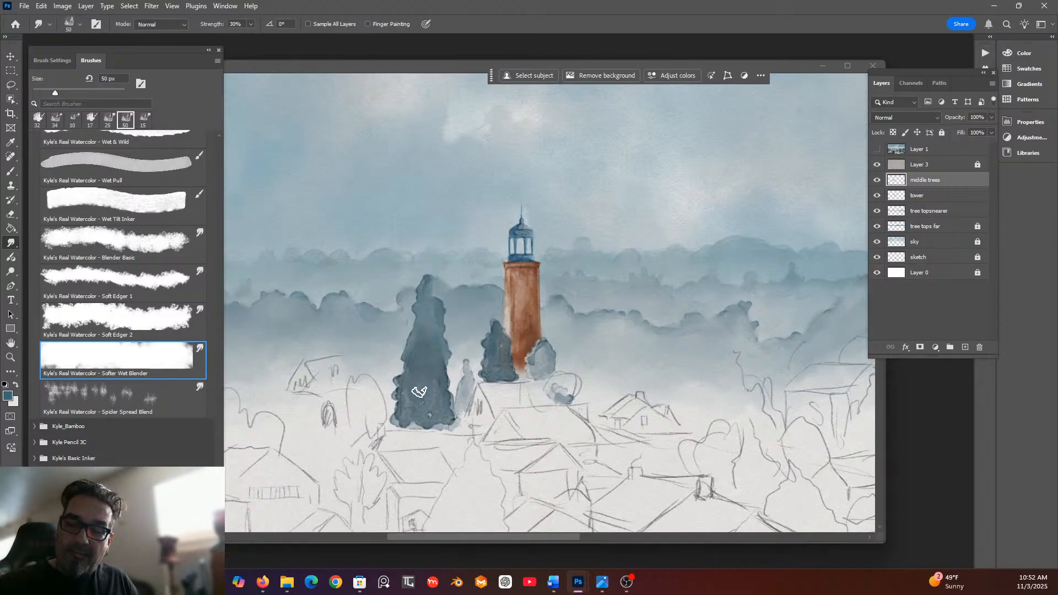
pyautogui.moveTo(397, 421); pyautogui.dragTo(416, 423)
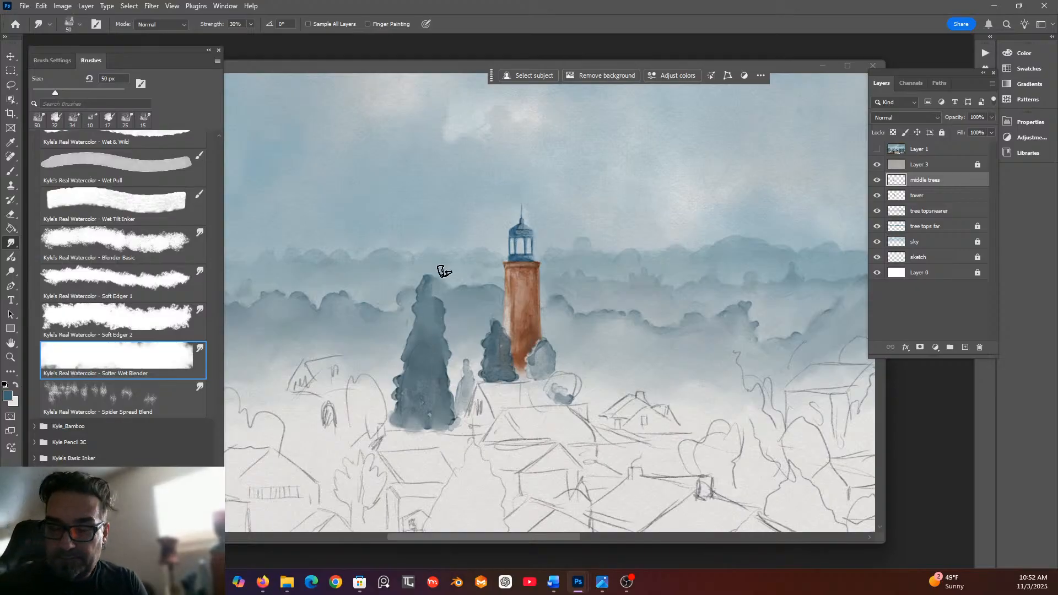
# Using Kyle's Real Watercolor - 5 at 70 px, paint a tall tree left of the big conifer and tree masses toward the painting's left edge.
pyautogui.moveTo(551, 536); pyautogui.dragTo(492, 543)
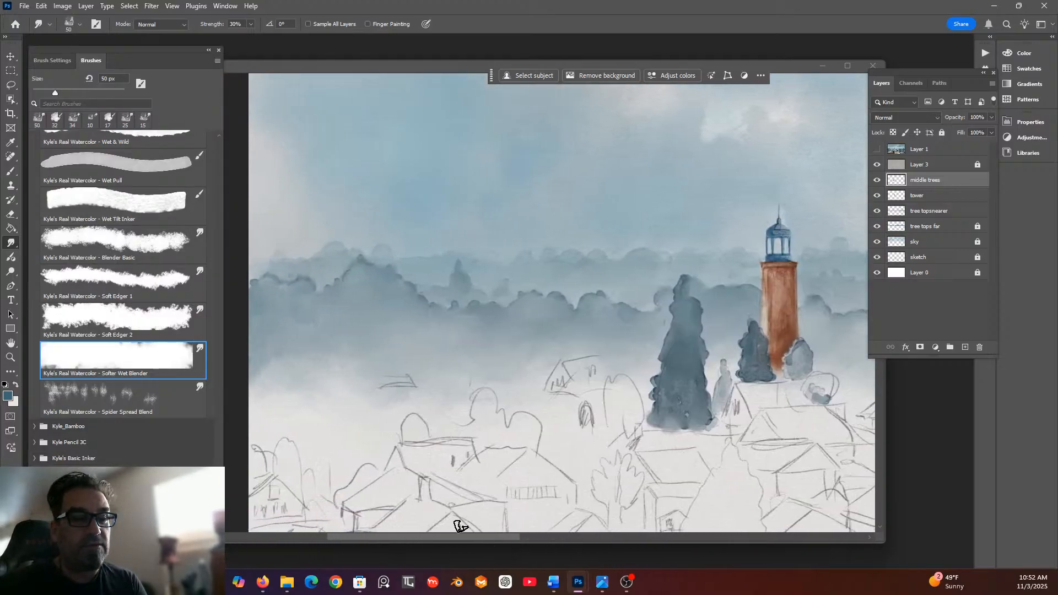
pyautogui.moveTo(220, 405)
pyautogui.mouseDown()
pyautogui.moveTo(200, 161)
pyautogui.moveTo(196, 172)
pyautogui.mouseUp()
pyautogui.click(130, 282)
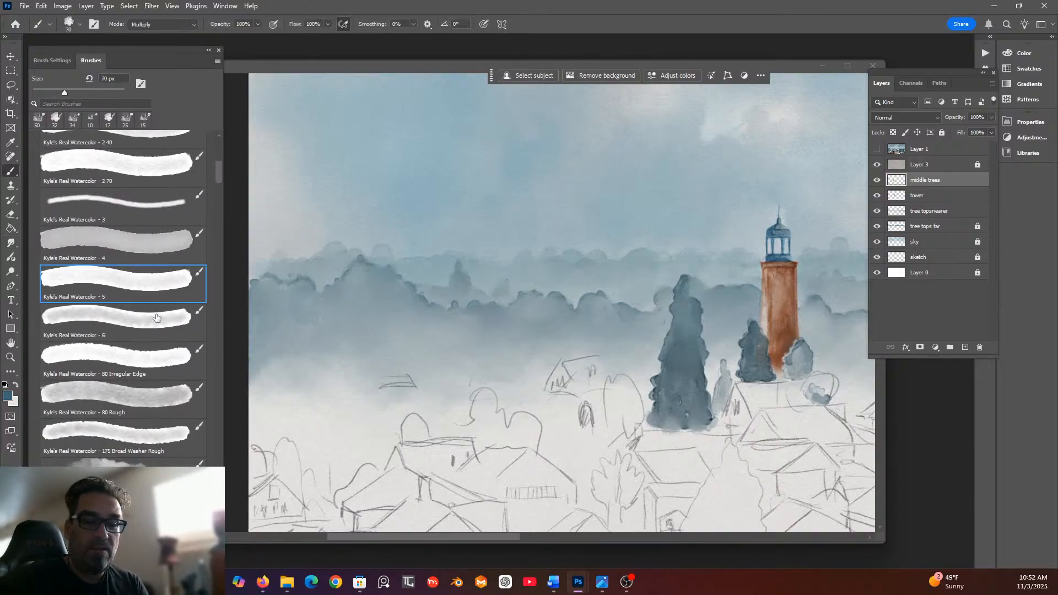
pyautogui.click(156, 319)
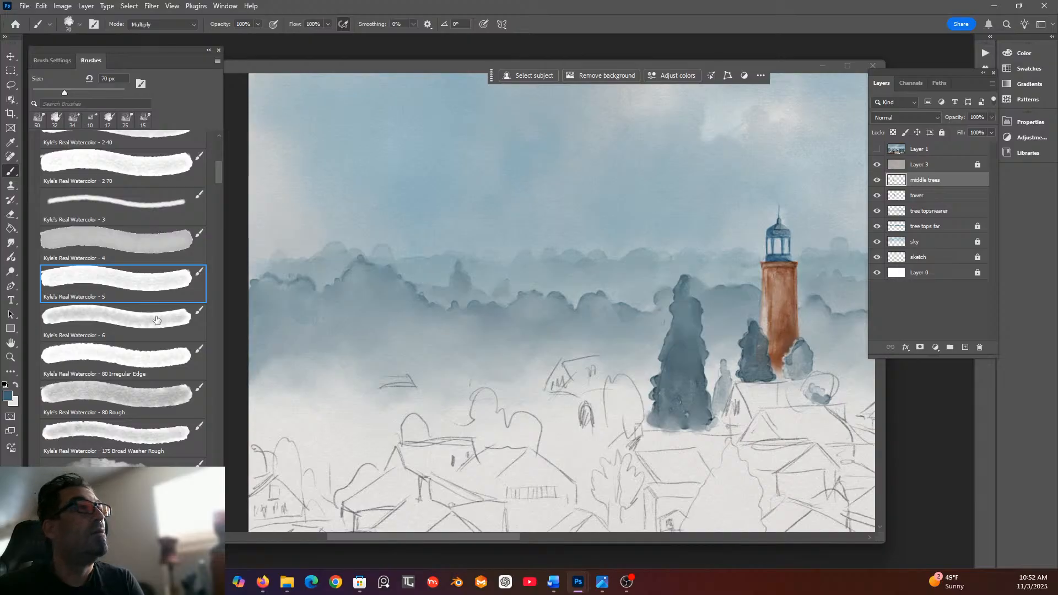
pyautogui.moveTo(515, 372)
pyautogui.mouseDown()
pyautogui.moveTo(494, 380)
pyautogui.moveTo(517, 383)
pyautogui.moveTo(495, 348)
pyautogui.moveTo(512, 341)
pyautogui.moveTo(504, 305)
pyautogui.moveTo(527, 351)
pyautogui.moveTo(527, 383)
pyautogui.moveTo(498, 331)
pyautogui.moveTo(486, 386)
pyautogui.moveTo(505, 384)
pyautogui.moveTo(519, 404)
pyautogui.moveTo(515, 355)
pyautogui.mouseUp()
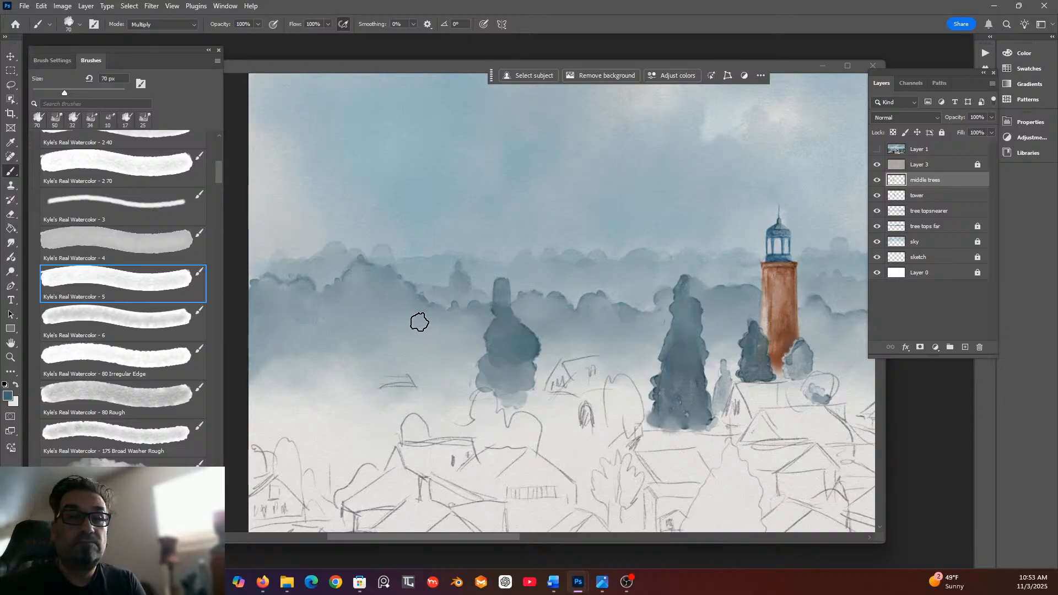
pyautogui.moveTo(413, 314)
pyautogui.mouseDown()
pyautogui.moveTo(350, 297)
pyautogui.moveTo(355, 287)
pyautogui.moveTo(374, 301)
pyautogui.moveTo(377, 288)
pyautogui.moveTo(394, 291)
pyautogui.moveTo(363, 292)
pyautogui.moveTo(347, 313)
pyautogui.moveTo(388, 327)
pyautogui.moveTo(352, 312)
pyautogui.moveTo(362, 303)
pyautogui.moveTo(323, 331)
pyautogui.moveTo(270, 312)
pyautogui.moveTo(278, 298)
pyautogui.moveTo(268, 271)
pyautogui.moveTo(257, 291)
pyautogui.moveTo(273, 295)
pyautogui.moveTo(254, 313)
pyautogui.moveTo(270, 321)
pyautogui.moveTo(253, 344)
pyautogui.moveTo(265, 331)
pyautogui.moveTo(276, 382)
pyautogui.moveTo(252, 409)
pyautogui.moveTo(254, 344)
pyautogui.moveTo(270, 396)
pyautogui.moveTo(293, 350)
pyautogui.moveTo(287, 304)
pyautogui.moveTo(277, 407)
pyautogui.moveTo(256, 424)
pyautogui.moveTo(267, 443)
pyautogui.moveTo(264, 413)
pyautogui.moveTo(273, 410)
pyautogui.moveTo(267, 437)
pyautogui.moveTo(276, 437)
pyautogui.moveTo(289, 382)
pyautogui.moveTo(281, 359)
pyautogui.moveTo(272, 423)
pyautogui.moveTo(262, 417)
pyautogui.moveTo(288, 373)
pyautogui.moveTo(274, 352)
pyautogui.moveTo(280, 337)
pyautogui.moveTo(284, 409)
pyautogui.moveTo(291, 327)
pyautogui.moveTo(330, 292)
pyautogui.mouseUp()
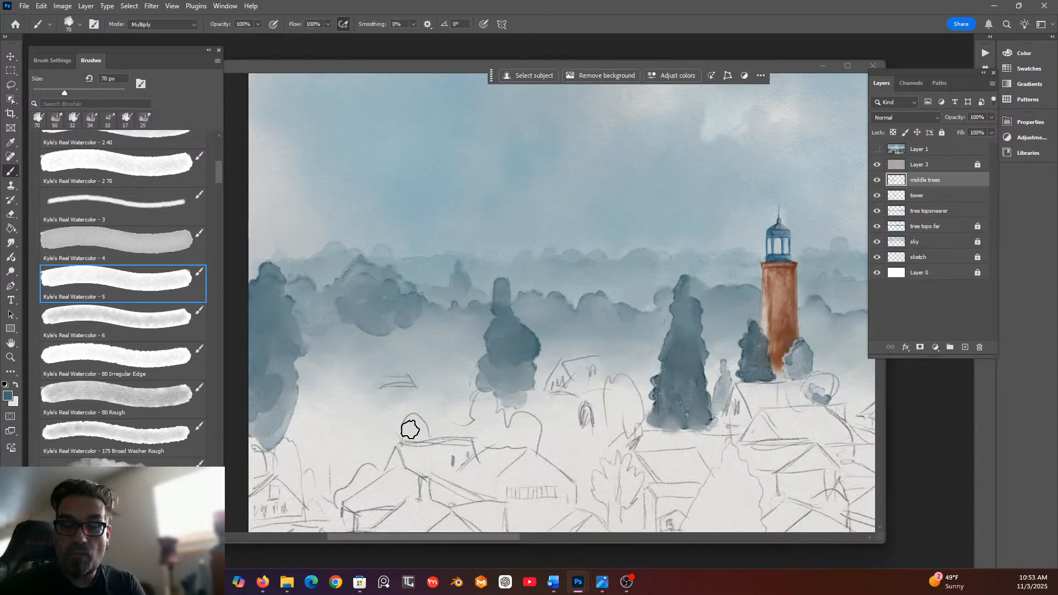
# Paint a small round tree above the left house, pale bushes beside it, and small dark trees around the distant house.
pyautogui.moveTo(409, 432); pyautogui.dragTo(415, 430)
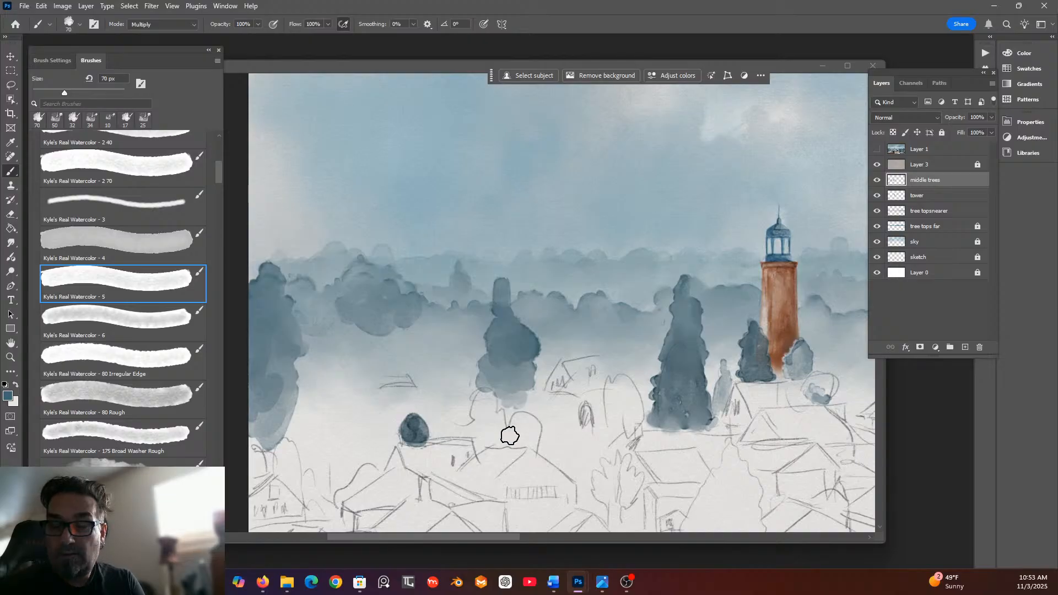
pyautogui.moveTo(488, 411)
pyautogui.mouseDown()
pyautogui.moveTo(491, 436)
pyautogui.moveTo(500, 416)
pyautogui.moveTo(499, 439)
pyautogui.moveTo(513, 424)
pyautogui.moveTo(529, 441)
pyautogui.moveTo(521, 429)
pyautogui.moveTo(493, 439)
pyautogui.moveTo(477, 425)
pyautogui.moveTo(455, 430)
pyautogui.moveTo(483, 444)
pyautogui.moveTo(429, 438)
pyautogui.mouseUp()
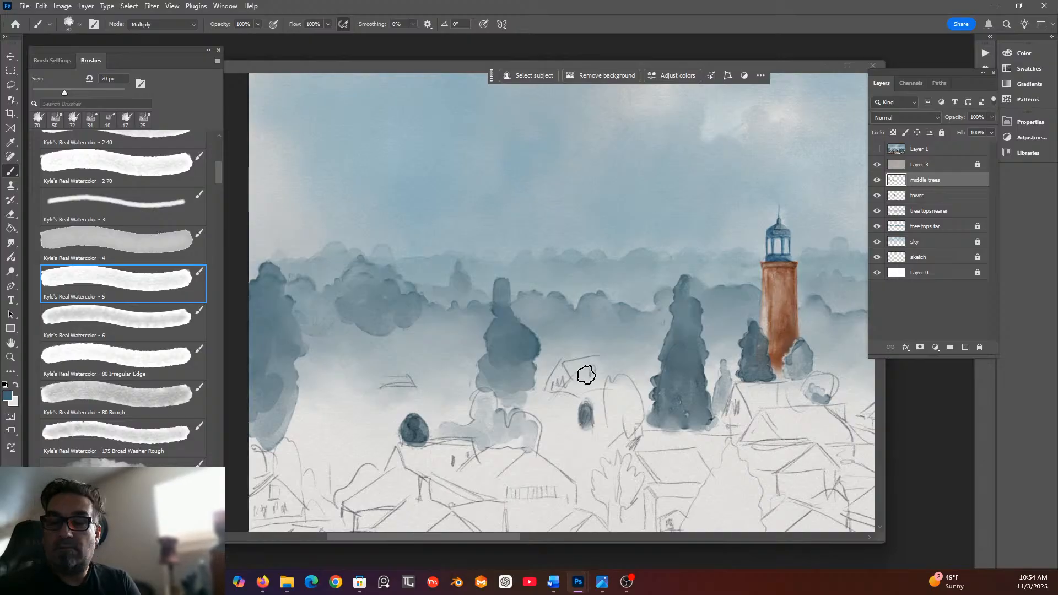
pyautogui.moveTo(571, 349)
pyautogui.mouseDown()
pyautogui.moveTo(580, 333)
pyautogui.moveTo(572, 314)
pyautogui.moveTo(568, 347)
pyautogui.moveTo(570, 327)
pyautogui.moveTo(582, 348)
pyautogui.moveTo(568, 344)
pyautogui.mouseUp()
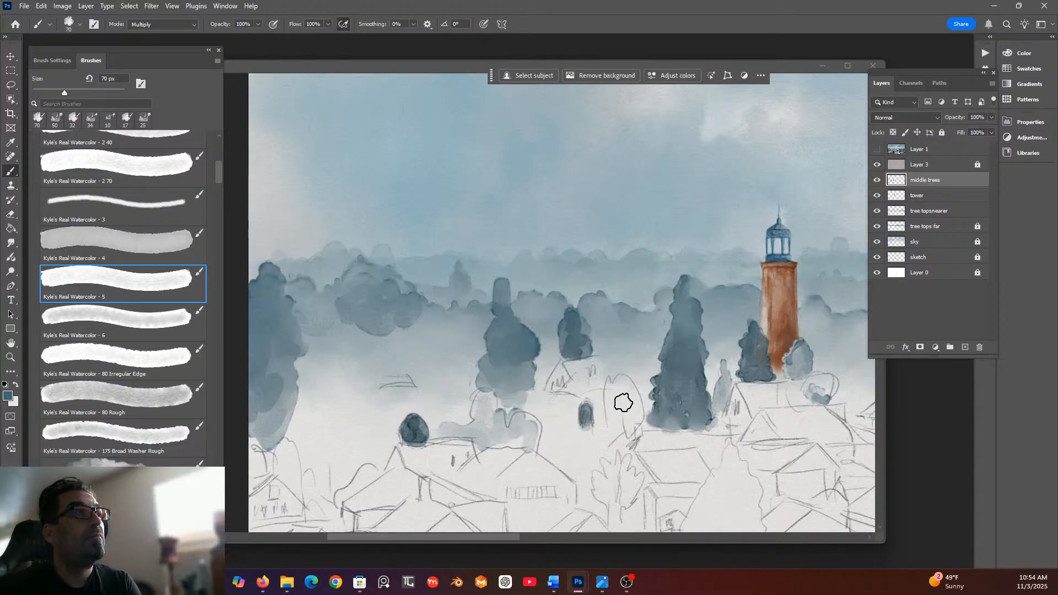
# Widen the lower part of the big conifer left of the tower and smooth it with Kyle's Real Watercolor - Softer Wet Blender.
pyautogui.moveTo(507, 539); pyautogui.dragTo(546, 544)
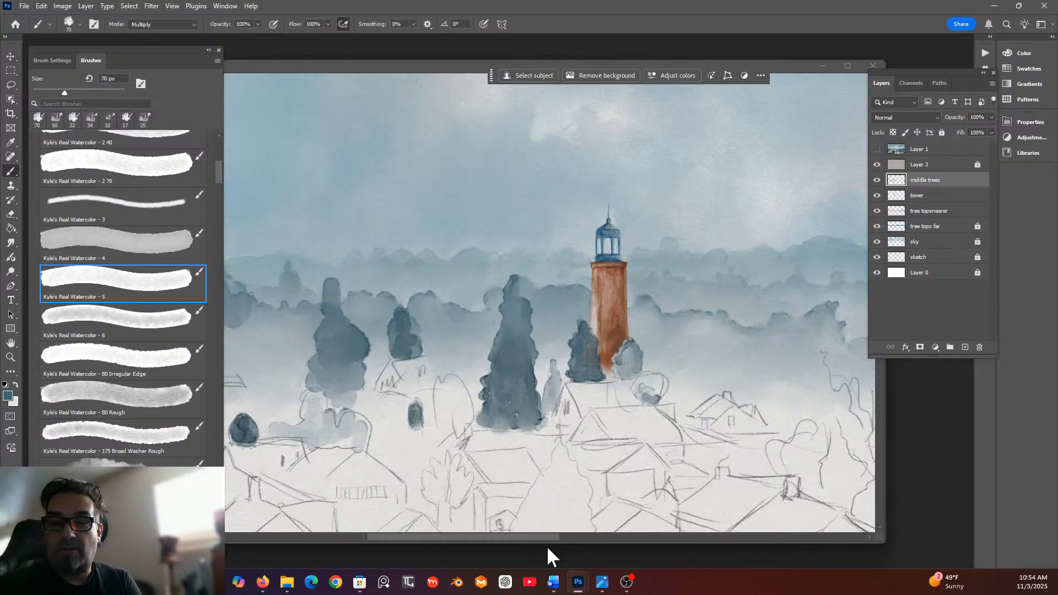
pyautogui.moveTo(485, 381)
pyautogui.mouseDown()
pyautogui.moveTo(478, 414)
pyautogui.moveTo(490, 361)
pyautogui.moveTo(476, 395)
pyautogui.moveTo(524, 345)
pyautogui.moveTo(538, 402)
pyautogui.moveTo(531, 368)
pyautogui.moveTo(536, 376)
pyautogui.moveTo(490, 385)
pyautogui.moveTo(476, 370)
pyautogui.moveTo(480, 407)
pyautogui.moveTo(503, 373)
pyautogui.mouseUp()
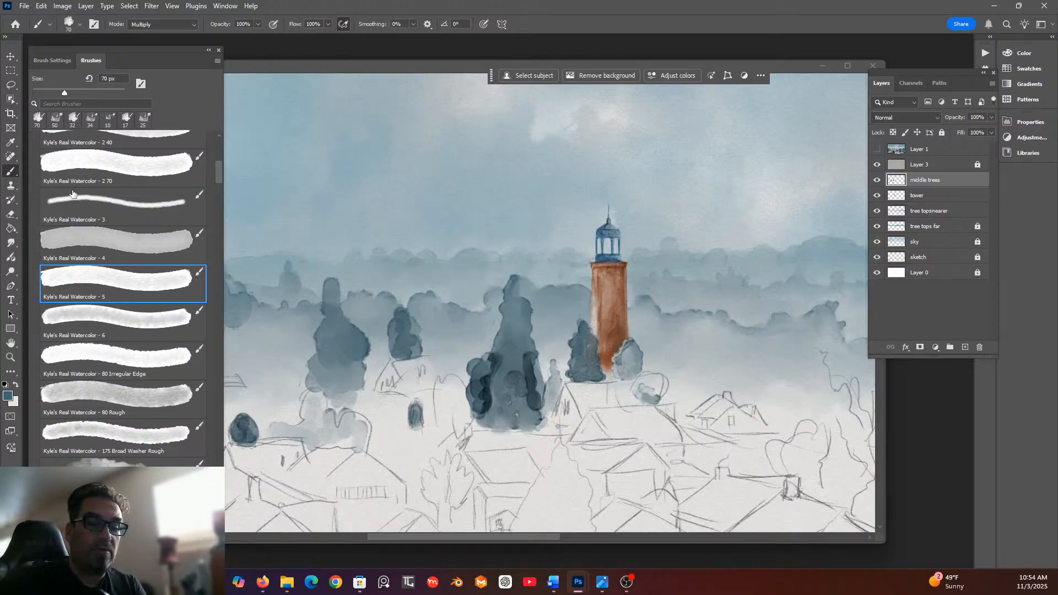
pyautogui.moveTo(219, 170)
pyautogui.mouseDown()
pyautogui.moveTo(210, 400)
pyautogui.moveTo(226, 485)
pyautogui.mouseUp()
pyautogui.click(115, 358)
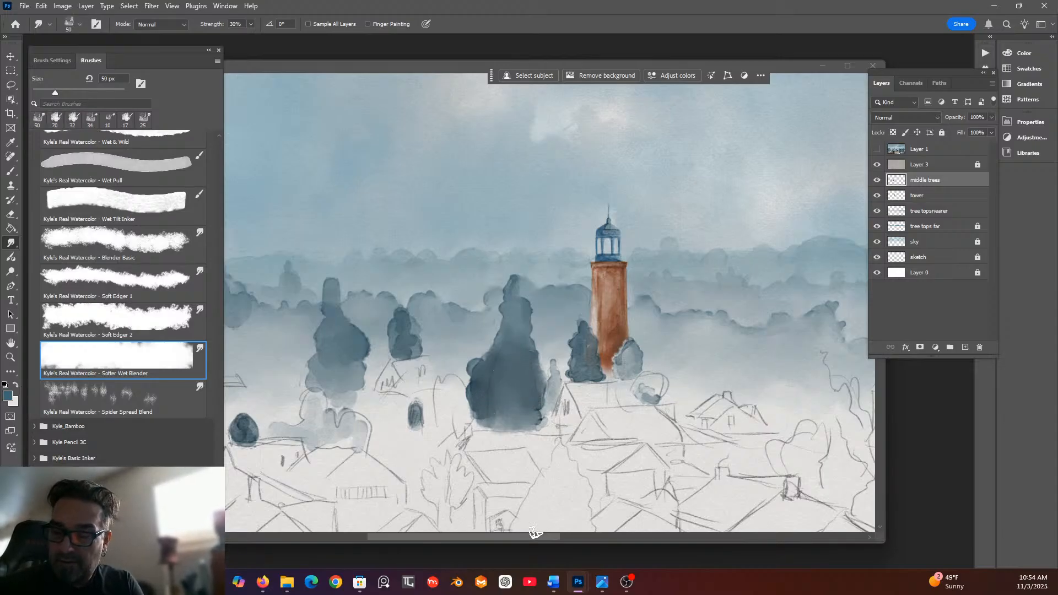
pyautogui.moveTo(536, 537); pyautogui.dragTo(586, 536)
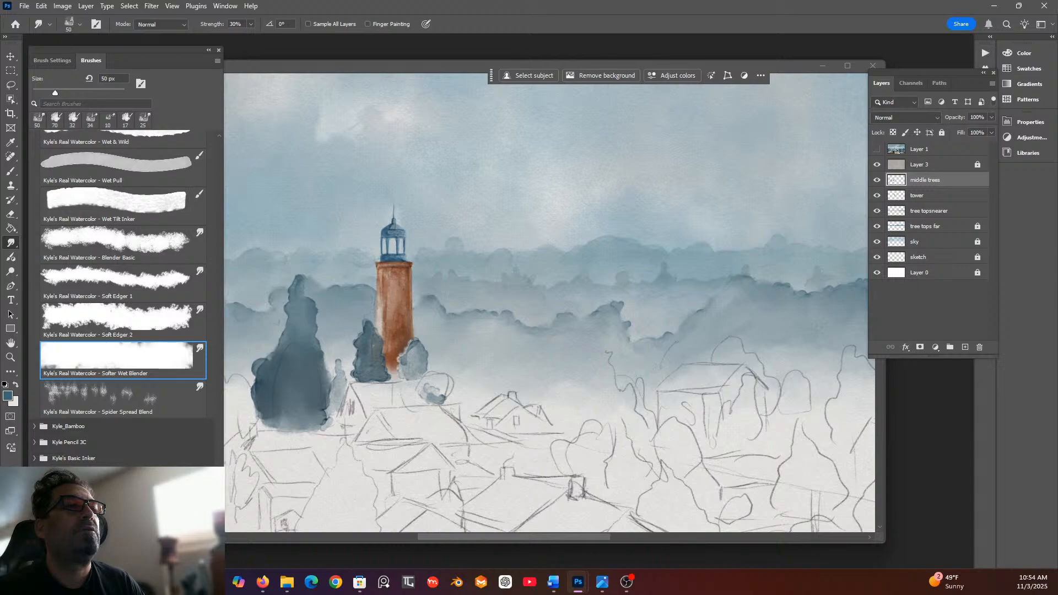
pyautogui.hotkey('alt', 'Tab')
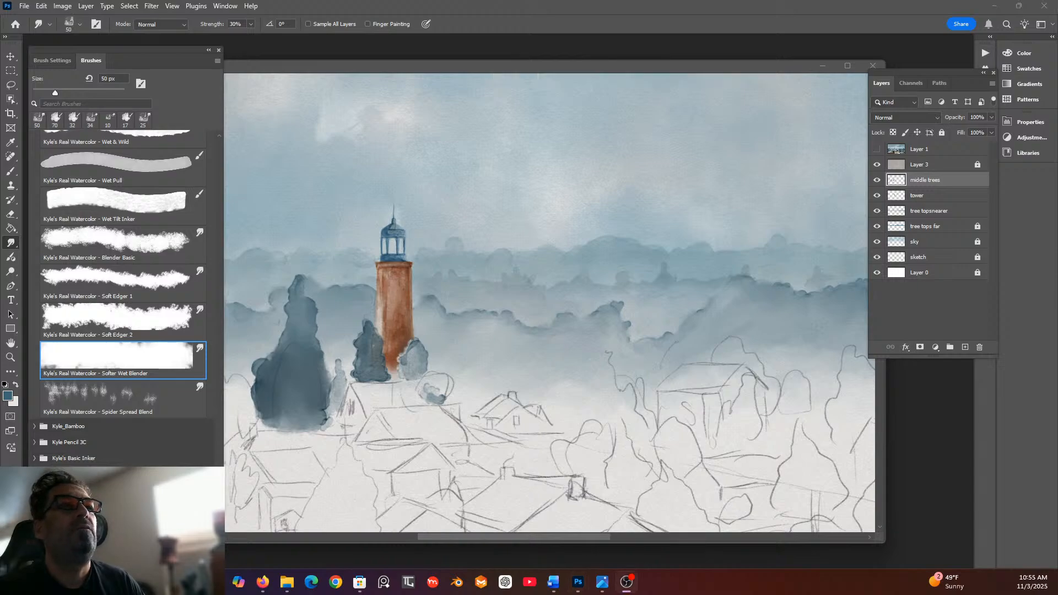
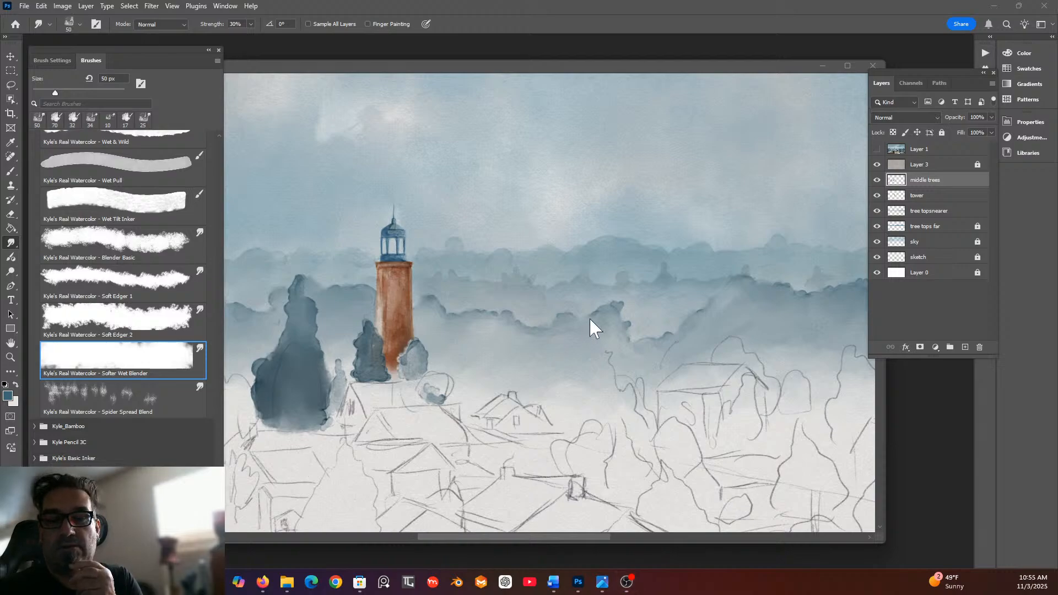
pyautogui.click(702, 165)
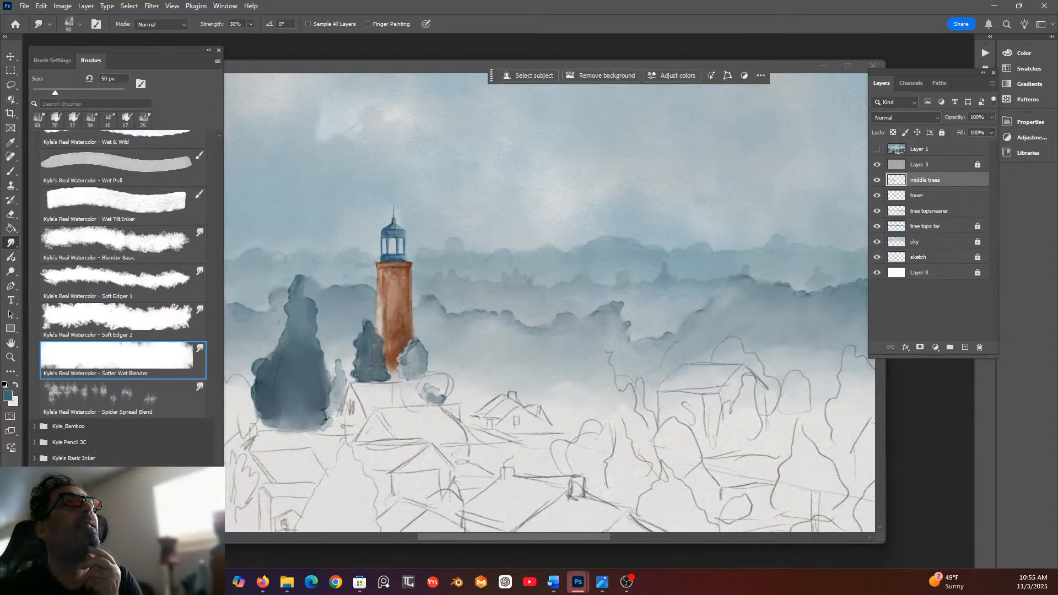
pyautogui.hotkey('ctrl', 'Tab')
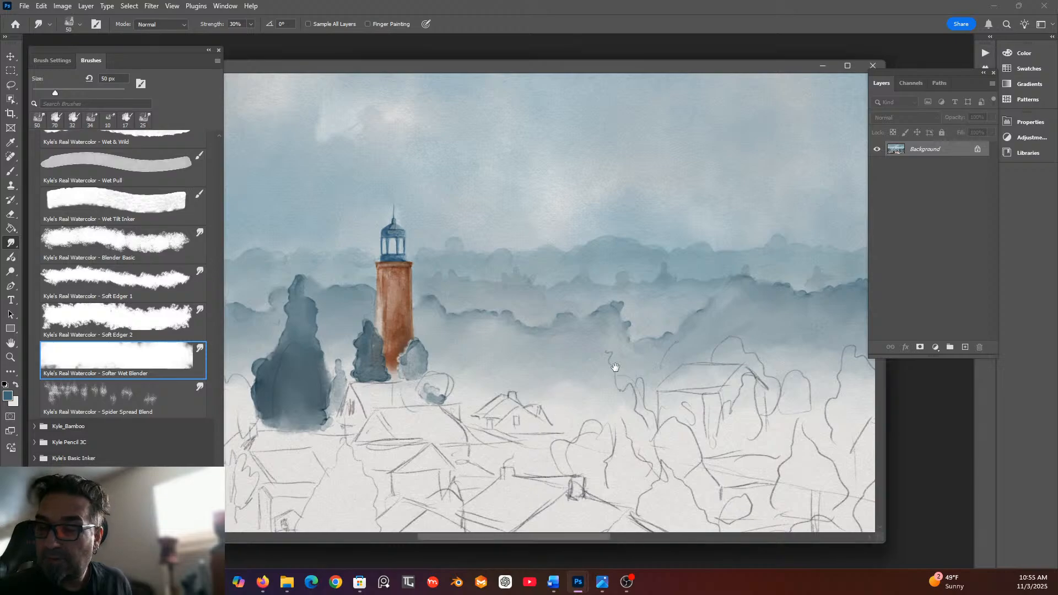
pyautogui.click(548, 366)
# Paint a large blue-gray conifer near the painting's right edge with Kyle's Real Watercolor - 5 at 70 px.
pyautogui.hscroll(3, 638, 352)
pyautogui.hscroll(5, 638, 352)
pyautogui.scroll(-2, 569, 338)
pyautogui.moveTo(616, 321); pyautogui.dragTo(654, 286)
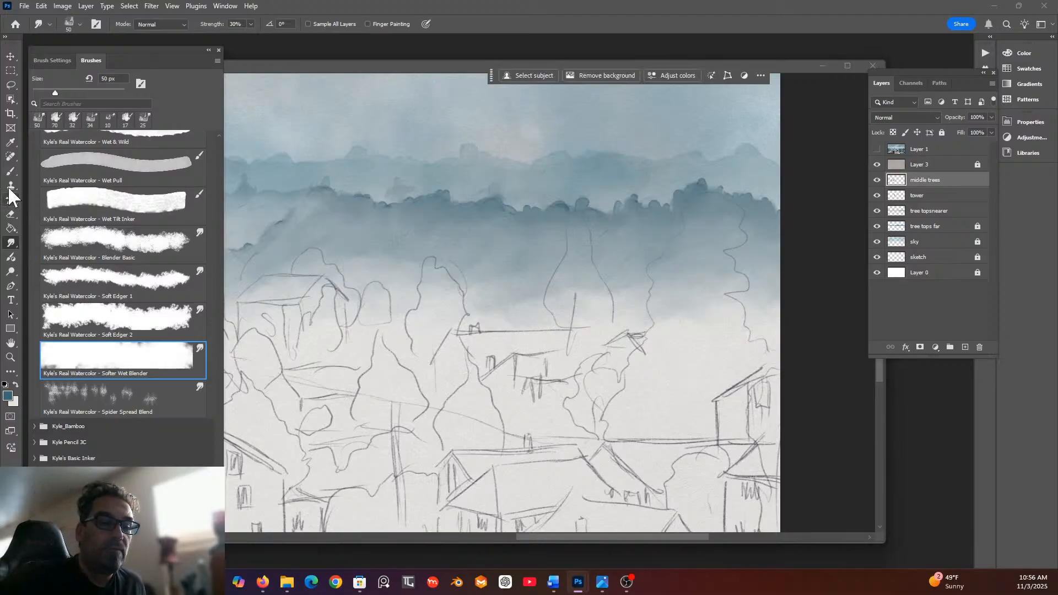
pyautogui.click(11, 169)
pyautogui.moveTo(632, 414)
pyautogui.mouseDown()
pyautogui.moveTo(673, 410)
pyautogui.moveTo(688, 418)
pyautogui.moveTo(632, 426)
pyautogui.moveTo(698, 426)
pyautogui.moveTo(701, 397)
pyautogui.moveTo(730, 376)
pyautogui.moveTo(712, 376)
pyautogui.moveTo(722, 363)
pyautogui.moveTo(708, 343)
pyautogui.moveTo(729, 280)
pyautogui.moveTo(730, 256)
pyautogui.moveTo(715, 262)
pyautogui.moveTo(713, 240)
pyautogui.moveTo(676, 293)
pyautogui.moveTo(712, 282)
pyautogui.moveTo(680, 268)
pyautogui.moveTo(669, 304)
pyautogui.moveTo(695, 291)
pyautogui.moveTo(684, 315)
pyautogui.moveTo(661, 317)
pyautogui.moveTo(710, 294)
pyautogui.moveTo(718, 273)
pyautogui.moveTo(698, 325)
pyautogui.moveTo(723, 299)
pyautogui.moveTo(732, 328)
pyautogui.moveTo(674, 327)
pyautogui.moveTo(662, 350)
pyautogui.moveTo(709, 342)
pyautogui.moveTo(653, 339)
pyautogui.moveTo(703, 340)
pyautogui.moveTo(658, 352)
pyautogui.moveTo(633, 377)
pyautogui.moveTo(640, 397)
pyautogui.moveTo(660, 398)
pyautogui.moveTo(678, 379)
pyautogui.moveTo(657, 403)
pyautogui.moveTo(696, 390)
pyautogui.moveTo(702, 362)
pyautogui.moveTo(686, 402)
pyautogui.moveTo(720, 343)
pyautogui.moveTo(699, 359)
pyautogui.moveTo(733, 345)
pyautogui.moveTo(741, 368)
pyautogui.moveTo(713, 385)
pyautogui.moveTo(704, 427)
pyautogui.moveTo(620, 432)
pyautogui.moveTo(707, 395)
pyautogui.mouseUp()
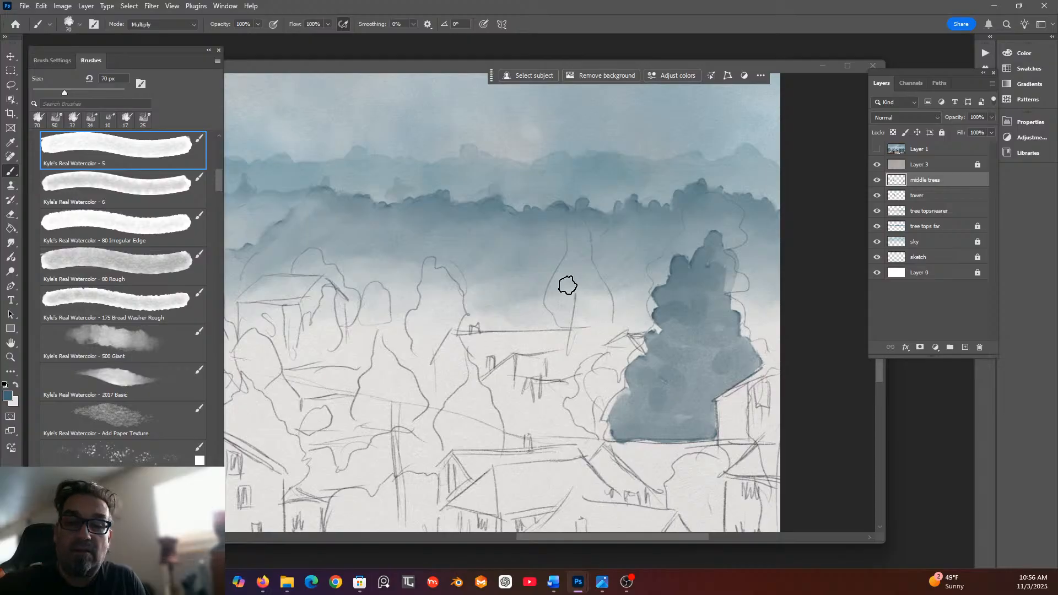
# Paint dark foliage around the right-hand distant house, a narrow oval tree beside it, and a rounded tree further right.
pyautogui.moveTo(301, 269)
pyautogui.mouseDown()
pyautogui.moveTo(356, 316)
pyautogui.moveTo(331, 273)
pyautogui.moveTo(310, 274)
pyautogui.moveTo(325, 302)
pyautogui.moveTo(311, 348)
pyautogui.moveTo(311, 334)
pyautogui.moveTo(325, 347)
pyautogui.moveTo(325, 332)
pyautogui.moveTo(331, 345)
pyautogui.moveTo(326, 352)
pyautogui.moveTo(330, 304)
pyautogui.moveTo(328, 341)
pyautogui.moveTo(310, 356)
pyautogui.moveTo(325, 361)
pyautogui.moveTo(309, 355)
pyautogui.moveTo(324, 359)
pyautogui.moveTo(316, 339)
pyautogui.moveTo(329, 308)
pyautogui.moveTo(320, 348)
pyautogui.mouseUp()
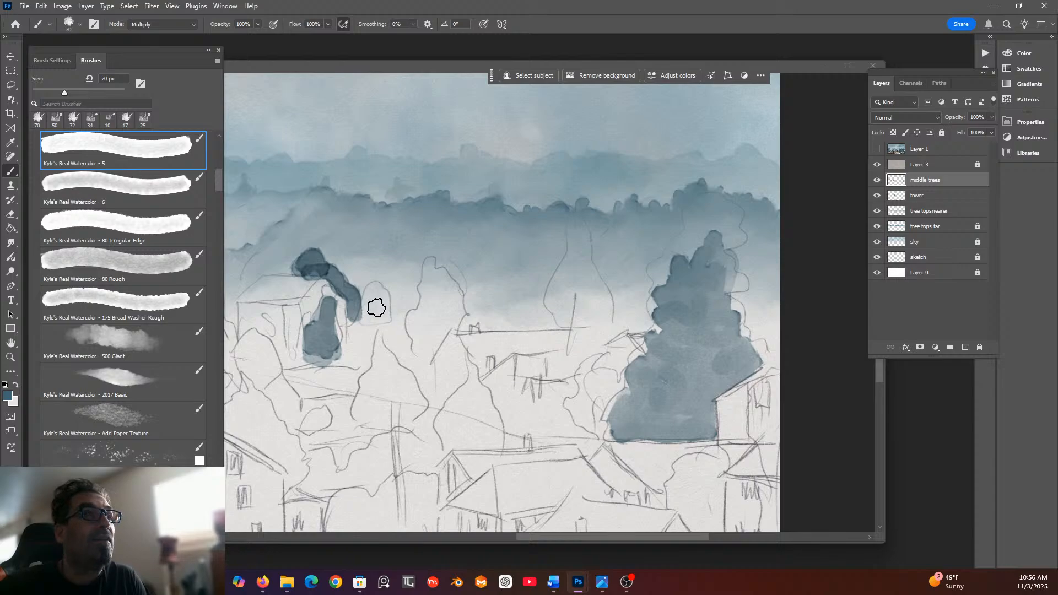
pyautogui.moveTo(371, 304)
pyautogui.mouseDown()
pyautogui.moveTo(380, 314)
pyautogui.moveTo(368, 309)
pyautogui.moveTo(366, 335)
pyautogui.moveTo(387, 318)
pyautogui.moveTo(370, 303)
pyautogui.moveTo(371, 319)
pyautogui.moveTo(371, 297)
pyautogui.moveTo(370, 312)
pyautogui.moveTo(383, 309)
pyautogui.moveTo(370, 301)
pyautogui.moveTo(369, 345)
pyautogui.moveTo(371, 315)
pyautogui.mouseUp()
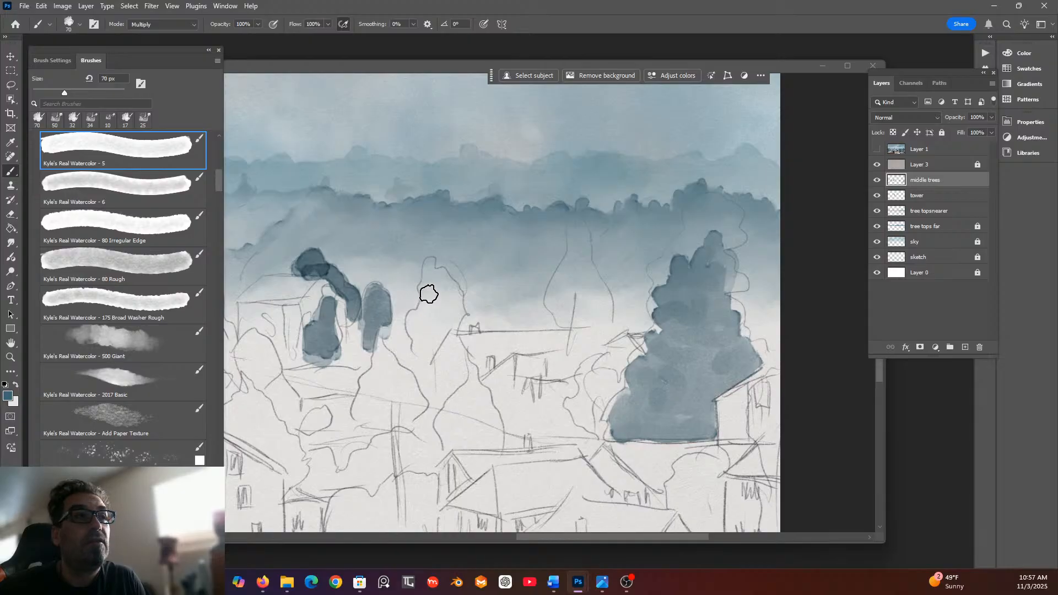
pyautogui.moveTo(433, 290)
pyautogui.mouseDown()
pyautogui.moveTo(432, 279)
pyautogui.moveTo(449, 309)
pyautogui.moveTo(432, 304)
pyautogui.moveTo(427, 345)
pyautogui.moveTo(434, 314)
pyautogui.moveTo(446, 326)
pyautogui.moveTo(456, 314)
pyautogui.moveTo(434, 286)
pyautogui.moveTo(424, 344)
pyautogui.moveTo(439, 312)
pyautogui.moveTo(434, 319)
pyautogui.moveTo(472, 295)
pyautogui.mouseUp()
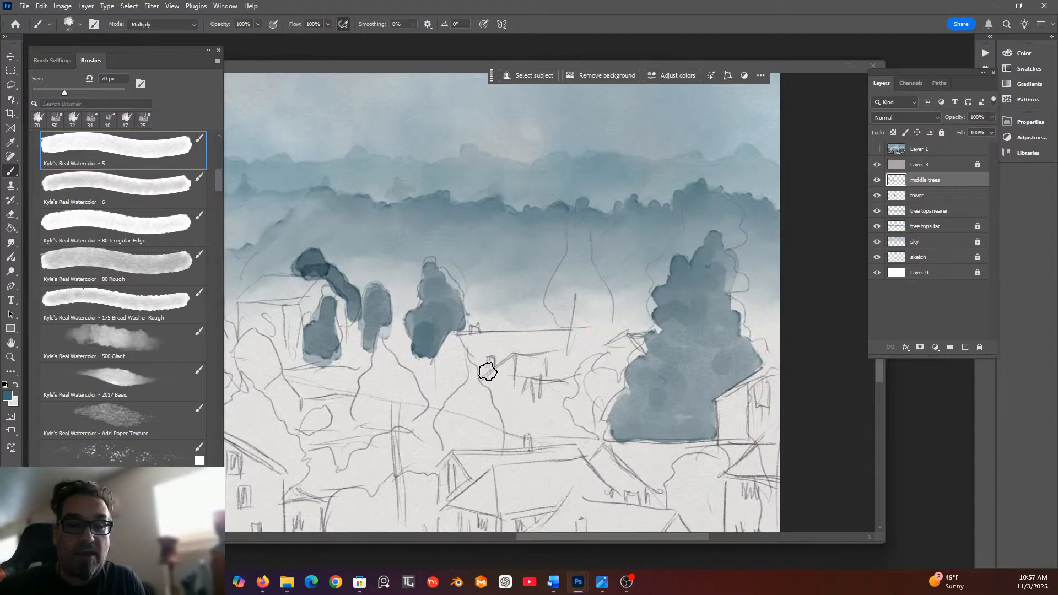
# Paint a dark pear-shaped tree above the gabled roofs, a tall tapering tree behind the long roof, and a pale slender tree between the houses.
pyautogui.moveTo(463, 412)
pyautogui.mouseDown()
pyautogui.moveTo(471, 380)
pyautogui.moveTo(446, 430)
pyautogui.moveTo(456, 407)
pyautogui.moveTo(458, 427)
pyautogui.moveTo(476, 399)
pyautogui.moveTo(494, 440)
pyautogui.moveTo(481, 395)
pyautogui.moveTo(488, 442)
pyautogui.moveTo(453, 442)
pyautogui.moveTo(443, 430)
pyautogui.moveTo(460, 400)
pyautogui.moveTo(471, 425)
pyautogui.moveTo(474, 366)
pyautogui.moveTo(459, 408)
pyautogui.moveTo(468, 421)
pyautogui.moveTo(475, 389)
pyautogui.moveTo(494, 439)
pyautogui.moveTo(480, 419)
pyautogui.moveTo(478, 438)
pyautogui.moveTo(444, 424)
pyautogui.moveTo(450, 407)
pyautogui.moveTo(485, 430)
pyautogui.mouseUp()
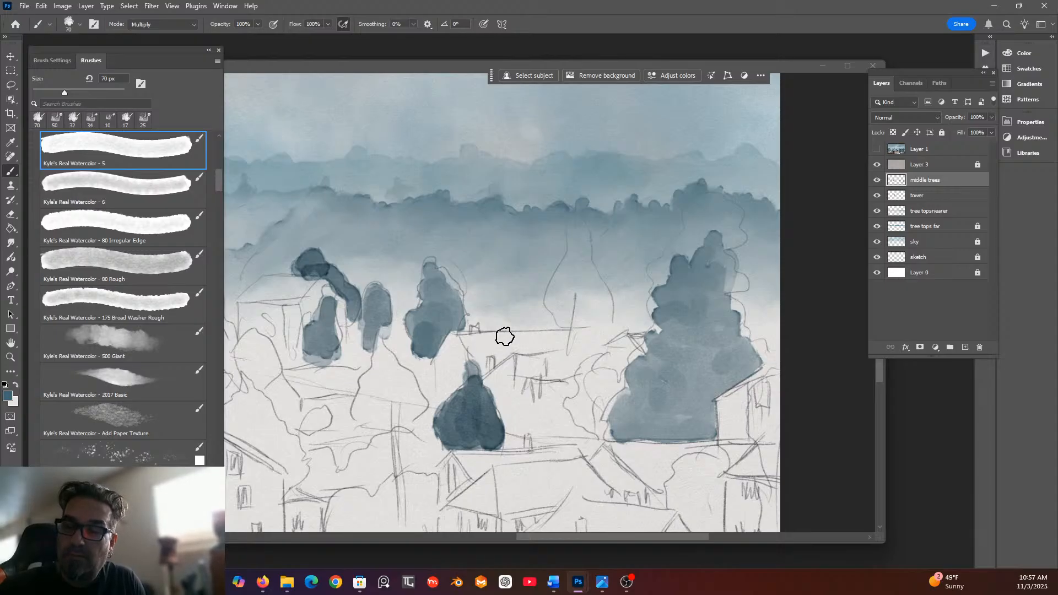
pyautogui.moveTo(568, 325)
pyautogui.mouseDown()
pyautogui.moveTo(555, 298)
pyautogui.moveTo(578, 235)
pyautogui.moveTo(579, 284)
pyautogui.moveTo(577, 235)
pyautogui.moveTo(608, 306)
pyautogui.moveTo(587, 320)
pyautogui.moveTo(568, 301)
pyautogui.moveTo(571, 287)
pyautogui.moveTo(586, 309)
pyautogui.moveTo(583, 293)
pyautogui.moveTo(577, 317)
pyautogui.moveTo(558, 297)
pyautogui.moveTo(575, 266)
pyautogui.moveTo(569, 310)
pyautogui.moveTo(578, 269)
pyautogui.moveTo(584, 301)
pyautogui.moveTo(580, 215)
pyautogui.mouseUp()
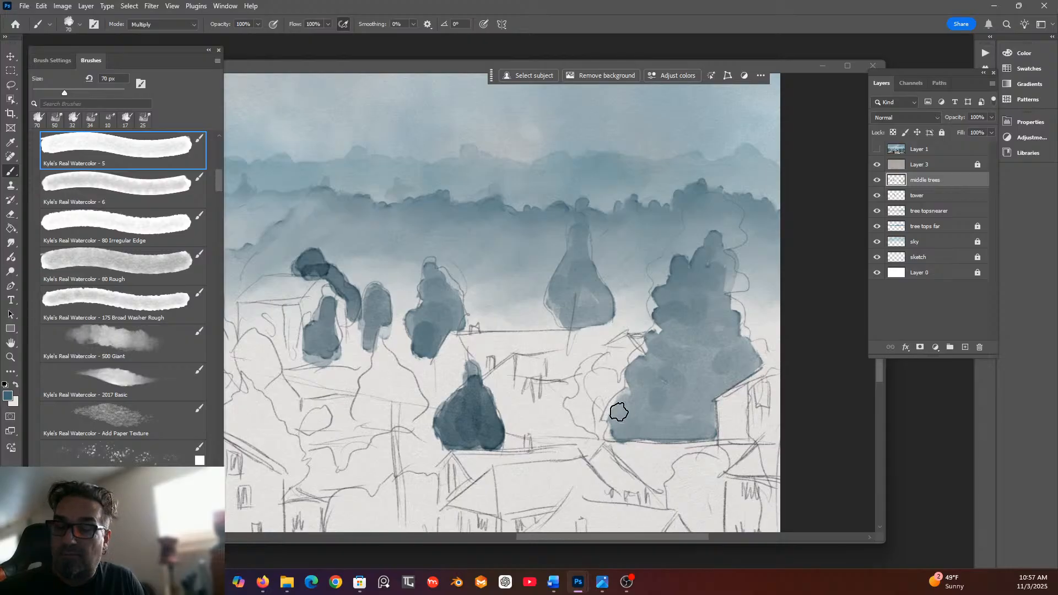
pyautogui.moveTo(536, 412)
pyautogui.mouseDown()
pyautogui.moveTo(527, 380)
pyautogui.moveTo(542, 429)
pyautogui.moveTo(535, 411)
pyautogui.moveTo(529, 435)
pyautogui.moveTo(522, 428)
pyautogui.moveTo(525, 405)
pyautogui.moveTo(526, 437)
pyautogui.moveTo(537, 440)
pyautogui.moveTo(528, 439)
pyautogui.moveTo(540, 437)
pyautogui.moveTo(531, 433)
pyautogui.moveTo(535, 391)
pyautogui.mouseUp()
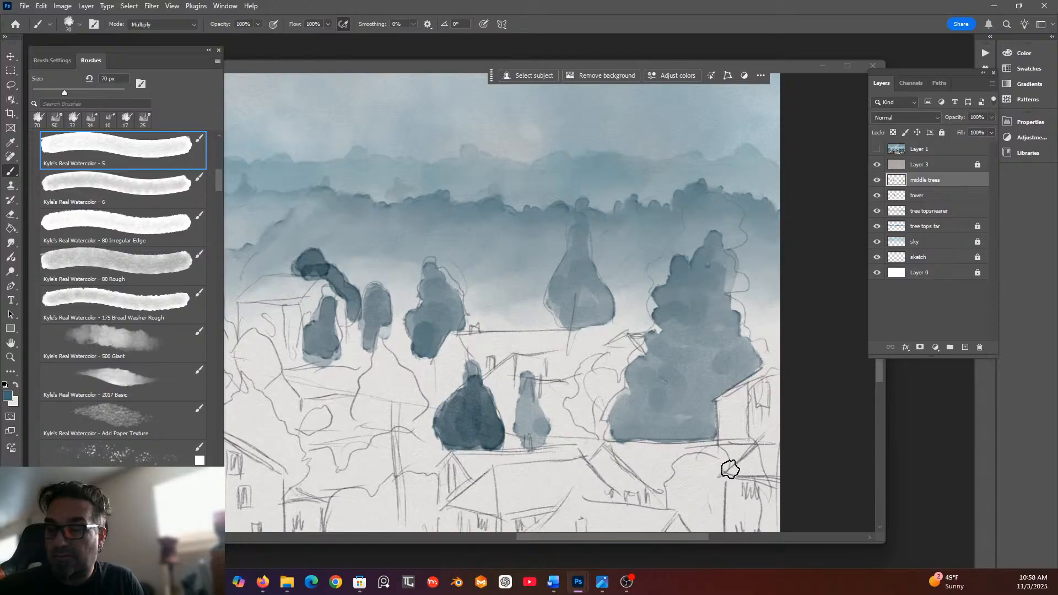
# Paint a tree along the right roof slope of the large foreground house and darken it with repeated Multiply strokes.
pyautogui.moveTo(666, 537); pyautogui.dragTo(695, 538)
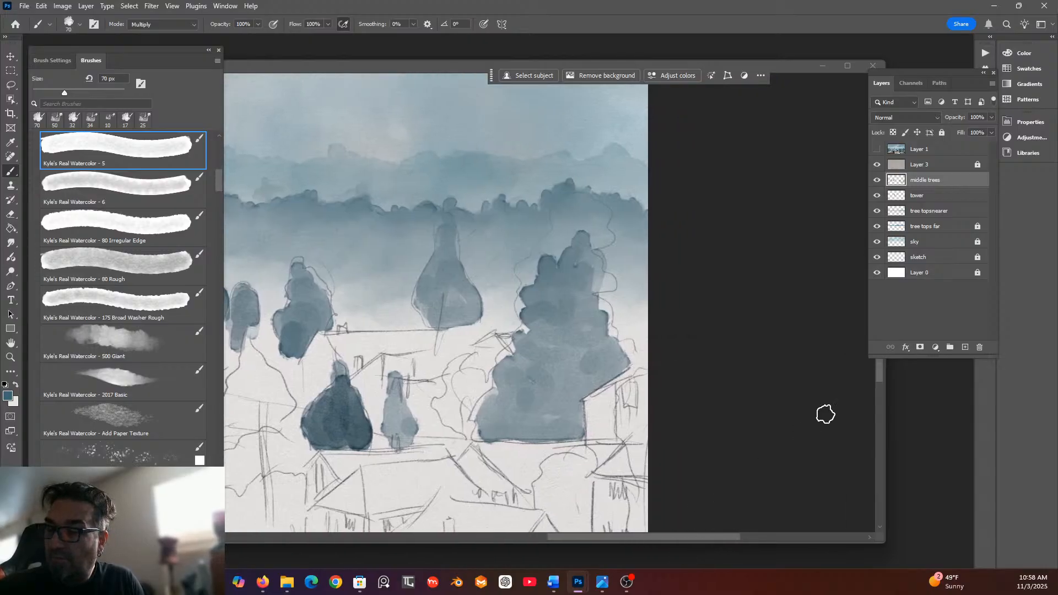
pyautogui.moveTo(880, 380); pyautogui.dragTo(875, 438)
pyautogui.moveTo(612, 480)
pyautogui.mouseDown()
pyautogui.moveTo(575, 456)
pyautogui.moveTo(550, 484)
pyautogui.moveTo(556, 470)
pyautogui.moveTo(567, 496)
pyautogui.moveTo(628, 495)
pyautogui.moveTo(531, 501)
pyautogui.moveTo(633, 503)
pyautogui.mouseUp()
pyautogui.moveTo(666, 537); pyautogui.dragTo(570, 537)
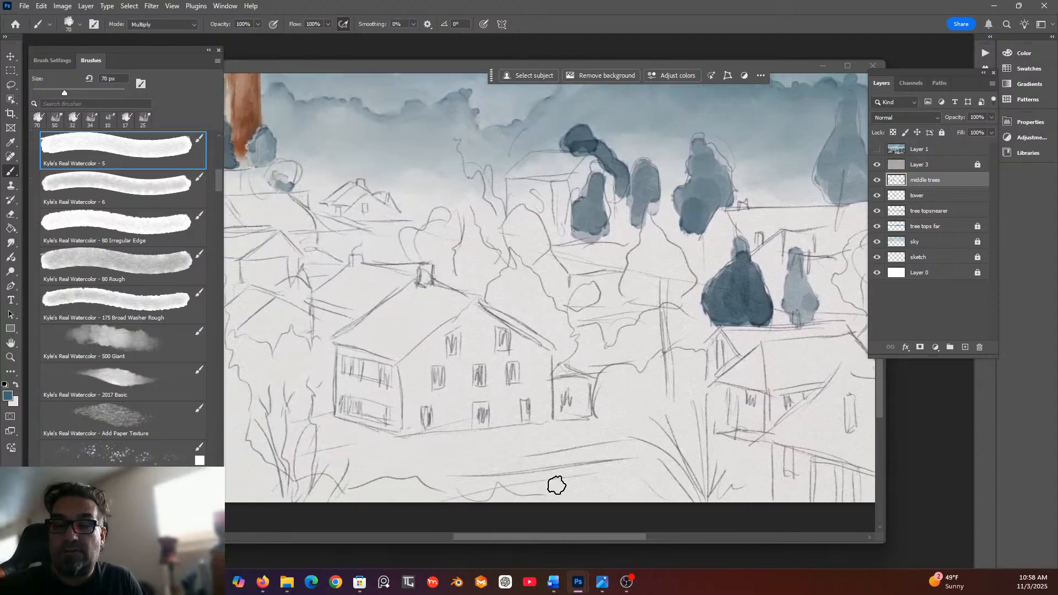
pyautogui.moveTo(497, 302)
pyautogui.mouseDown()
pyautogui.moveTo(490, 295)
pyautogui.moveTo(498, 307)
pyautogui.moveTo(511, 285)
pyautogui.moveTo(521, 299)
pyautogui.moveTo(529, 281)
pyautogui.moveTo(560, 324)
pyautogui.moveTo(527, 309)
pyautogui.moveTo(521, 317)
pyautogui.moveTo(562, 347)
pyautogui.moveTo(527, 312)
pyautogui.moveTo(500, 303)
pyautogui.mouseUp()
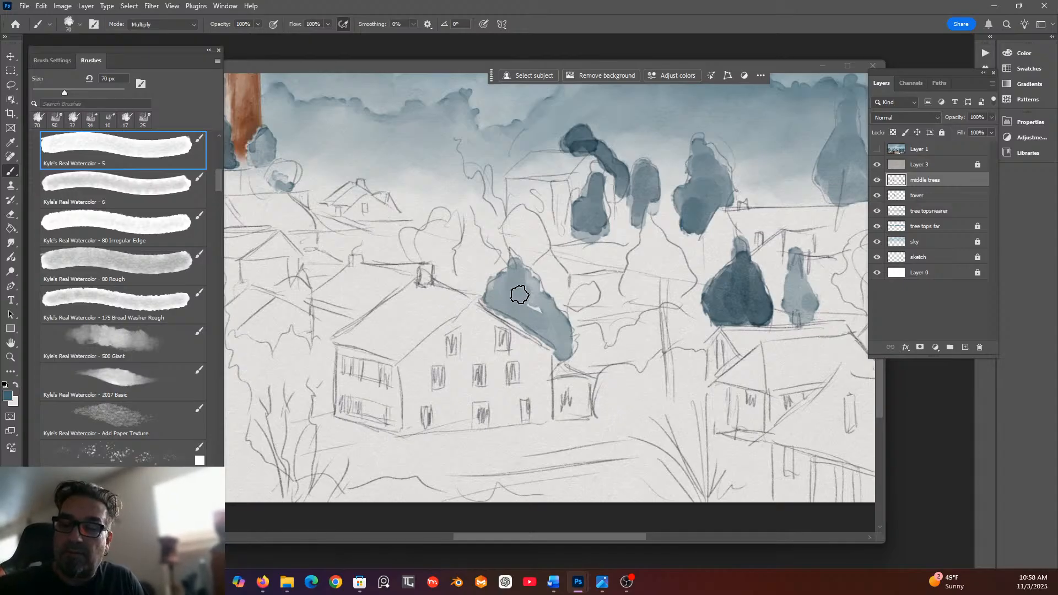
pyautogui.moveTo(539, 320)
pyautogui.mouseDown()
pyautogui.moveTo(537, 297)
pyautogui.moveTo(561, 340)
pyautogui.moveTo(535, 312)
pyautogui.mouseUp()
pyautogui.moveTo(528, 317)
pyautogui.mouseDown()
pyautogui.moveTo(514, 278)
pyautogui.moveTo(501, 299)
pyautogui.moveTo(559, 341)
pyautogui.moveTo(510, 291)
pyautogui.moveTo(521, 286)
pyautogui.moveTo(562, 335)
pyautogui.moveTo(529, 302)
pyautogui.mouseUp()
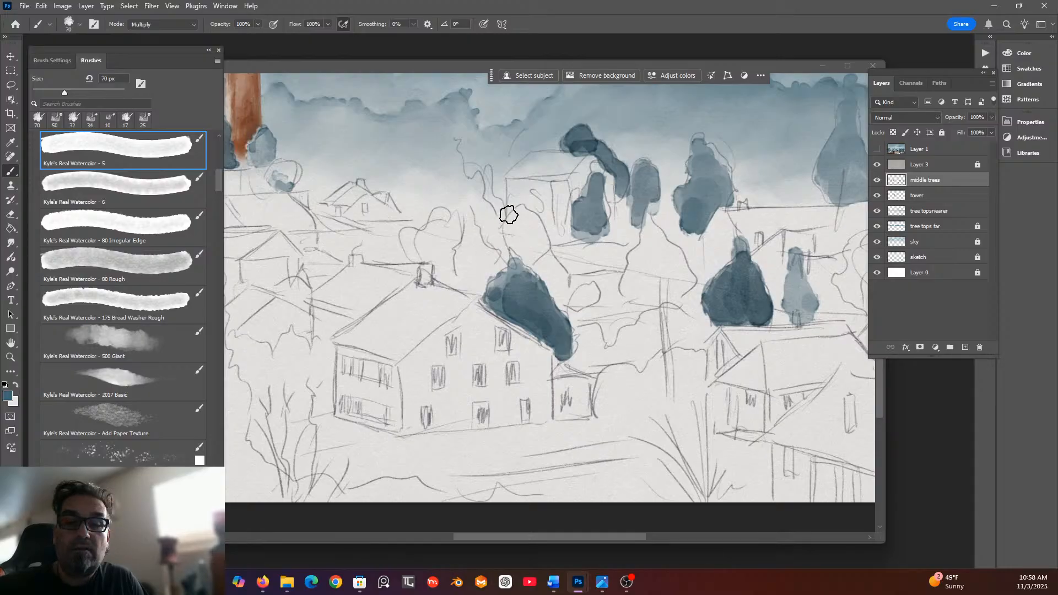
# Paint a tree above the large house's roof, a rounded crown on the sketched trunk to the right, and tall slender trees in the mist behind.
pyautogui.moveTo(494, 267)
pyautogui.mouseDown()
pyautogui.moveTo(471, 222)
pyautogui.moveTo(463, 281)
pyautogui.moveTo(477, 259)
pyautogui.moveTo(485, 280)
pyautogui.moveTo(487, 259)
pyautogui.moveTo(485, 283)
pyautogui.moveTo(472, 284)
pyautogui.moveTo(470, 269)
pyautogui.moveTo(466, 277)
pyautogui.moveTo(471, 230)
pyautogui.moveTo(494, 291)
pyautogui.moveTo(467, 259)
pyautogui.moveTo(500, 279)
pyautogui.mouseUp()
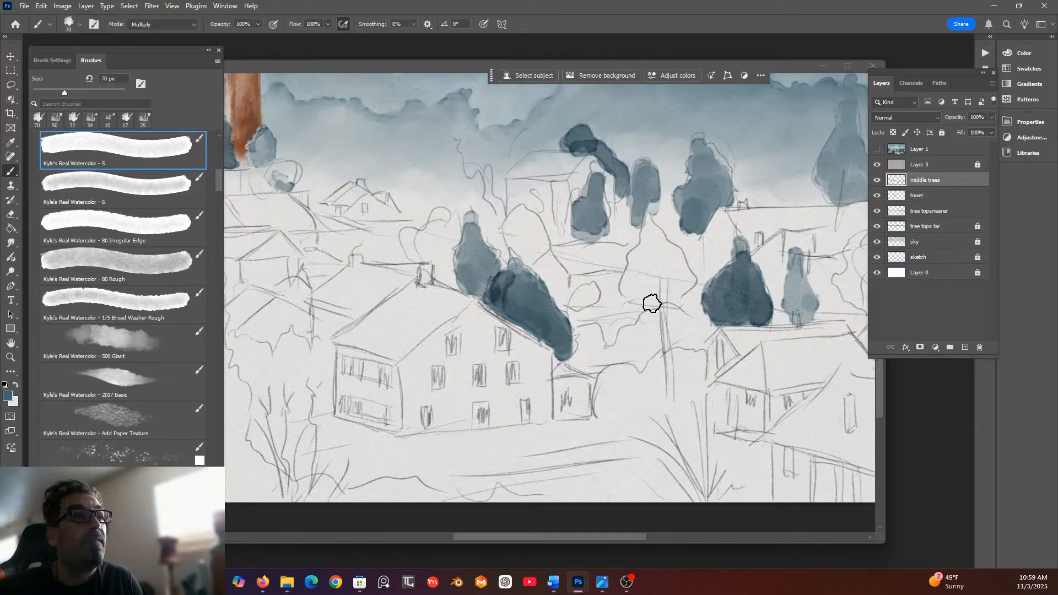
pyautogui.moveTo(656, 305)
pyautogui.mouseDown()
pyautogui.moveTo(628, 291)
pyautogui.moveTo(648, 232)
pyautogui.moveTo(637, 281)
pyautogui.moveTo(653, 230)
pyautogui.moveTo(679, 272)
pyautogui.moveTo(675, 285)
pyautogui.moveTo(654, 253)
pyautogui.moveTo(643, 286)
pyautogui.moveTo(659, 278)
pyautogui.moveTo(677, 286)
pyautogui.moveTo(660, 297)
pyautogui.moveTo(636, 291)
pyautogui.moveTo(634, 280)
pyautogui.moveTo(657, 293)
pyautogui.moveTo(637, 265)
pyautogui.moveTo(652, 241)
pyautogui.moveTo(652, 271)
pyautogui.moveTo(670, 287)
pyautogui.moveTo(663, 255)
pyautogui.moveTo(677, 294)
pyautogui.moveTo(638, 292)
pyautogui.moveTo(647, 241)
pyautogui.moveTo(632, 284)
pyautogui.moveTo(645, 254)
pyautogui.moveTo(684, 298)
pyautogui.mouseUp()
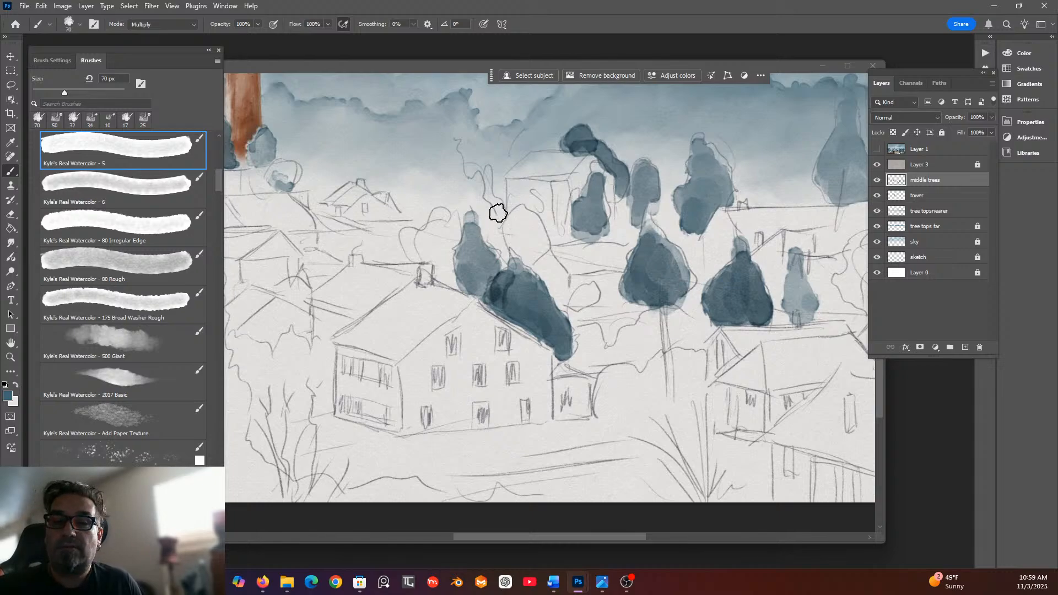
pyautogui.moveTo(484, 225)
pyautogui.mouseDown()
pyautogui.moveTo(491, 168)
pyautogui.moveTo(489, 207)
pyautogui.moveTo(483, 177)
pyautogui.moveTo(474, 197)
pyautogui.moveTo(485, 146)
pyautogui.moveTo(476, 192)
pyautogui.moveTo(492, 164)
pyautogui.moveTo(490, 132)
pyautogui.moveTo(481, 173)
pyautogui.moveTo(459, 166)
pyautogui.moveTo(469, 111)
pyautogui.moveTo(465, 173)
pyautogui.moveTo(460, 184)
pyautogui.moveTo(448, 179)
pyautogui.moveTo(458, 141)
pyautogui.moveTo(465, 198)
pyautogui.mouseUp()
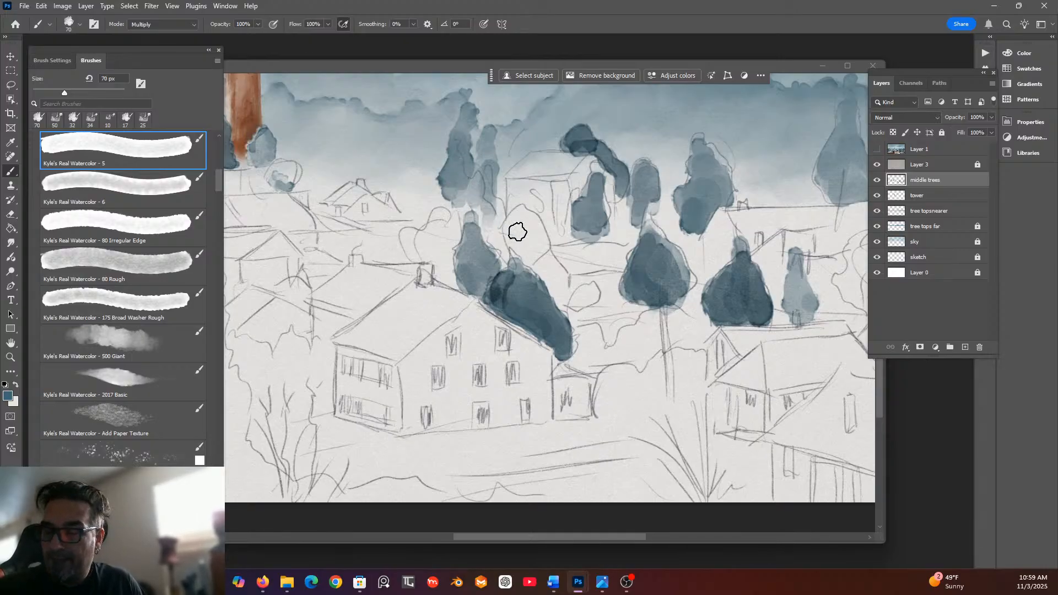
# Paint loose pale blue-gray strokes inside the tall foreground tree, and a small dark tree between the far-left houses.
pyautogui.moveTo(609, 537); pyautogui.dragTo(541, 540)
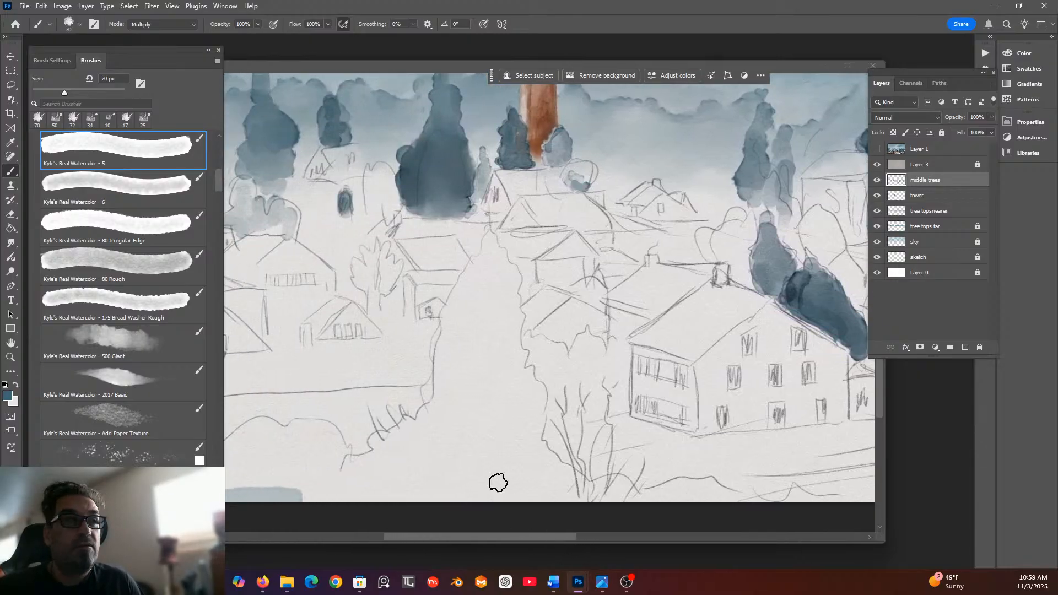
pyautogui.moveTo(491, 237)
pyautogui.mouseDown()
pyautogui.moveTo(459, 293)
pyautogui.moveTo(504, 255)
pyautogui.moveTo(489, 301)
pyautogui.moveTo(471, 287)
pyautogui.moveTo(455, 308)
pyautogui.moveTo(454, 325)
pyautogui.moveTo(473, 300)
pyautogui.moveTo(450, 344)
pyautogui.moveTo(447, 404)
pyautogui.moveTo(474, 371)
pyautogui.moveTo(490, 376)
pyautogui.moveTo(508, 273)
pyautogui.moveTo(522, 389)
pyautogui.moveTo(482, 403)
pyautogui.moveTo(486, 378)
pyautogui.moveTo(498, 414)
pyautogui.moveTo(474, 435)
pyautogui.moveTo(418, 442)
pyautogui.moveTo(464, 402)
pyautogui.mouseUp()
pyautogui.moveTo(447, 456); pyautogui.dragTo(502, 385)
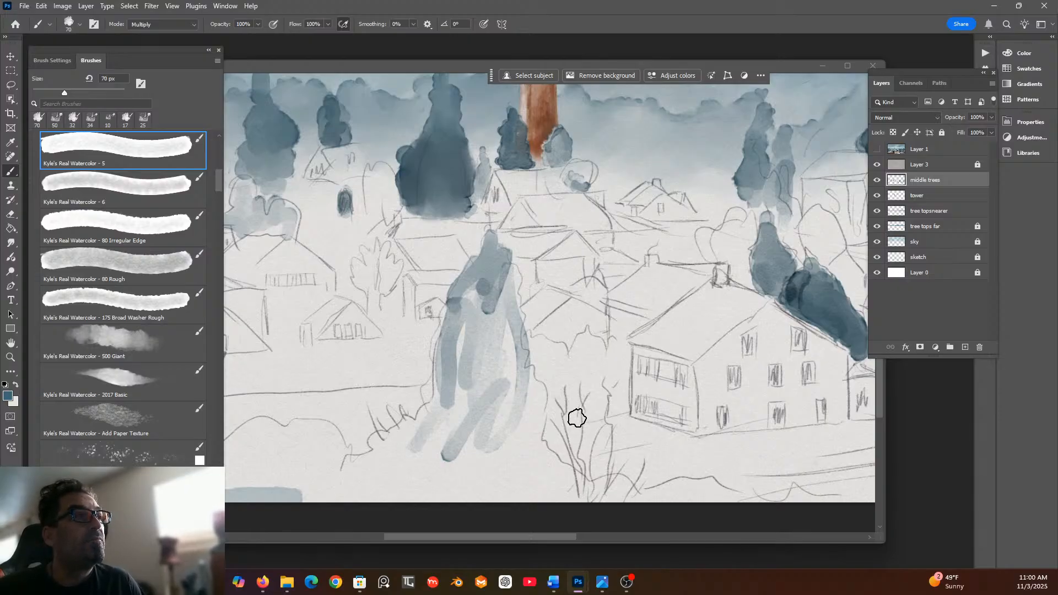
pyautogui.moveTo(541, 534); pyautogui.dragTo(468, 538)
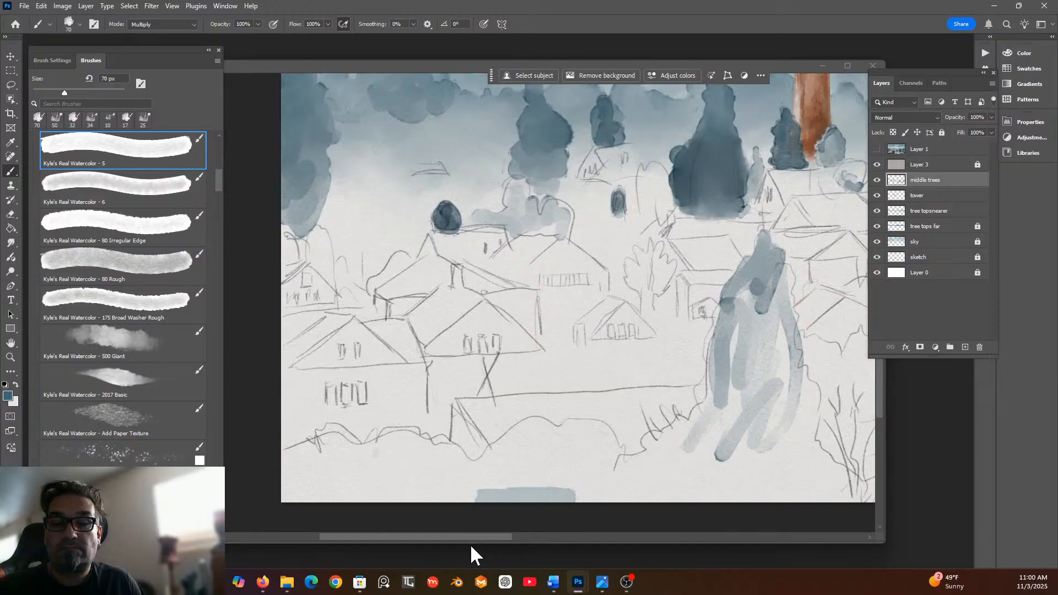
pyautogui.moveTo(348, 298)
pyautogui.mouseDown()
pyautogui.moveTo(339, 267)
pyautogui.moveTo(356, 292)
pyautogui.moveTo(345, 270)
pyautogui.moveTo(346, 300)
pyautogui.mouseUp()
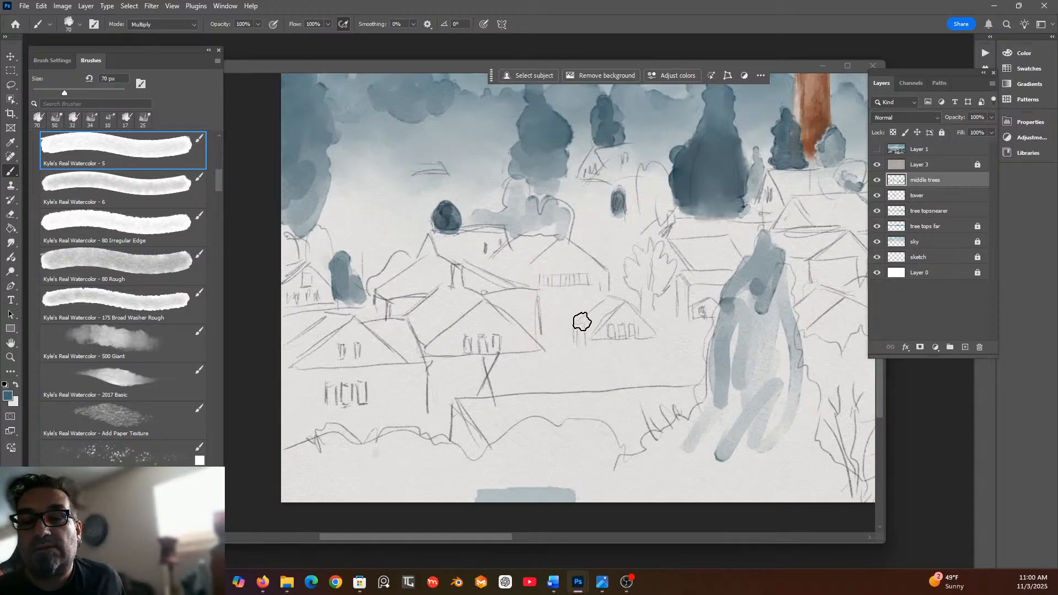
# Examine the painted trees and tower across the whole village scene.
pyautogui.scroll(-3, 586, 293)
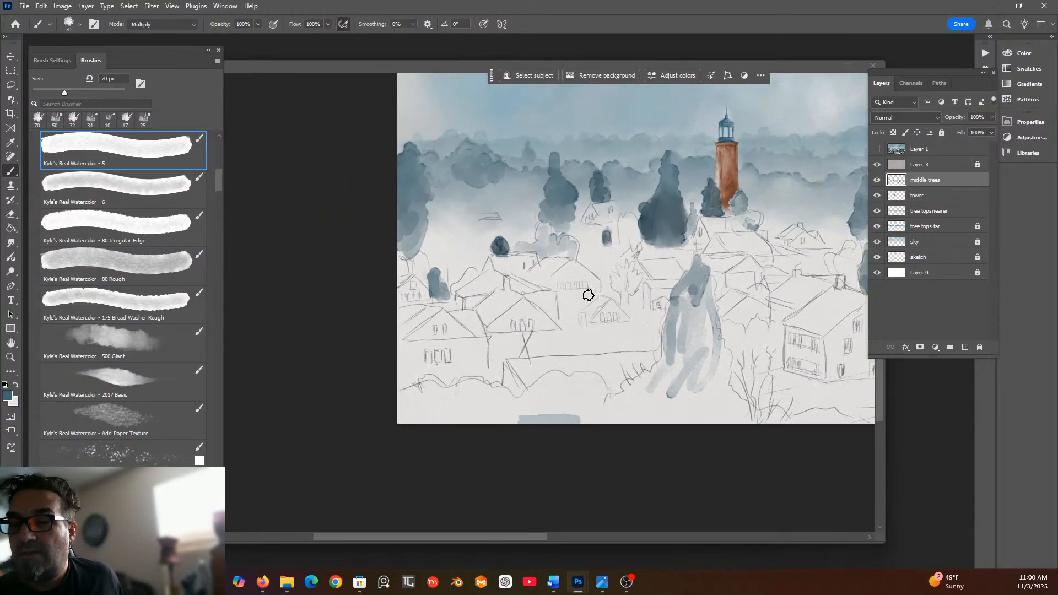
pyautogui.scroll(2, 588, 296)
pyautogui.hscroll(-1, 590, 299)
pyautogui.hscroll(1, 590, 299)
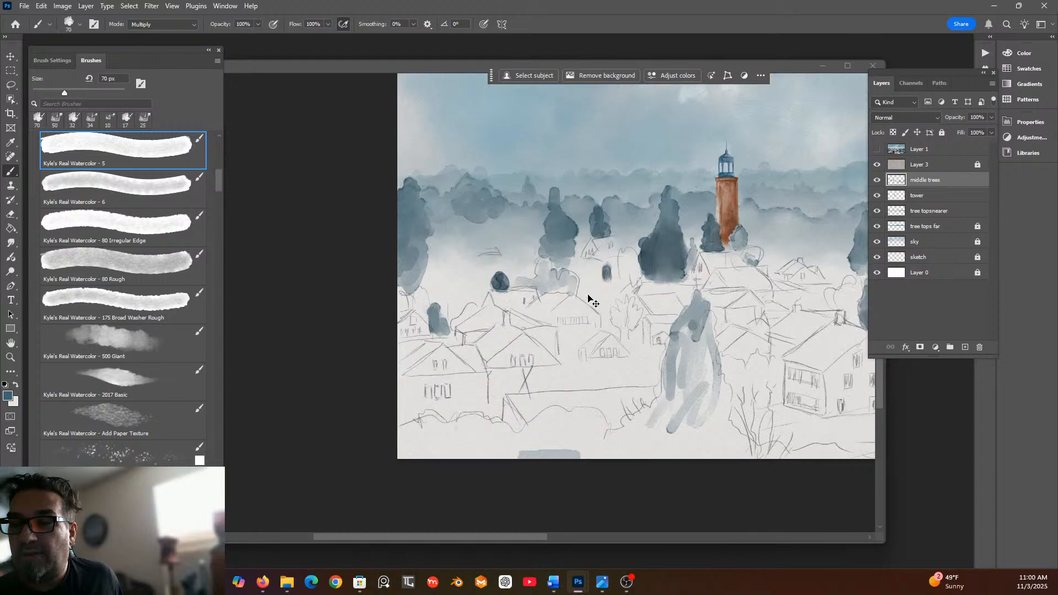
pyautogui.hscroll(5, 590, 299)
pyautogui.hscroll(1, 589, 299)
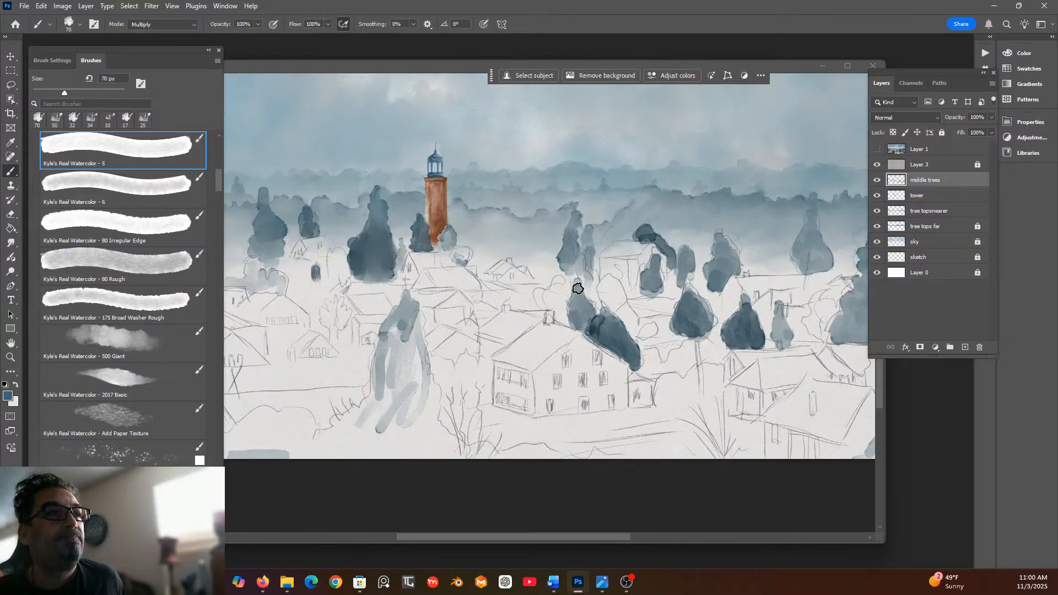
pyautogui.hscroll(-1, 578, 288)
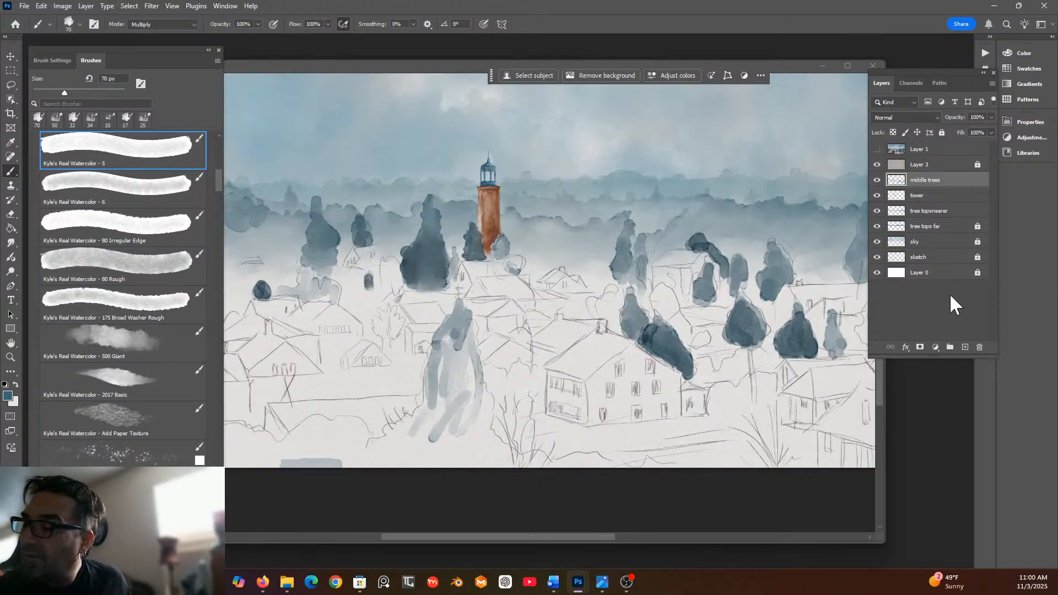
# Lock the tower layer and add a new layer named "pink houses" directly above it.
pyautogui.click(966, 196)
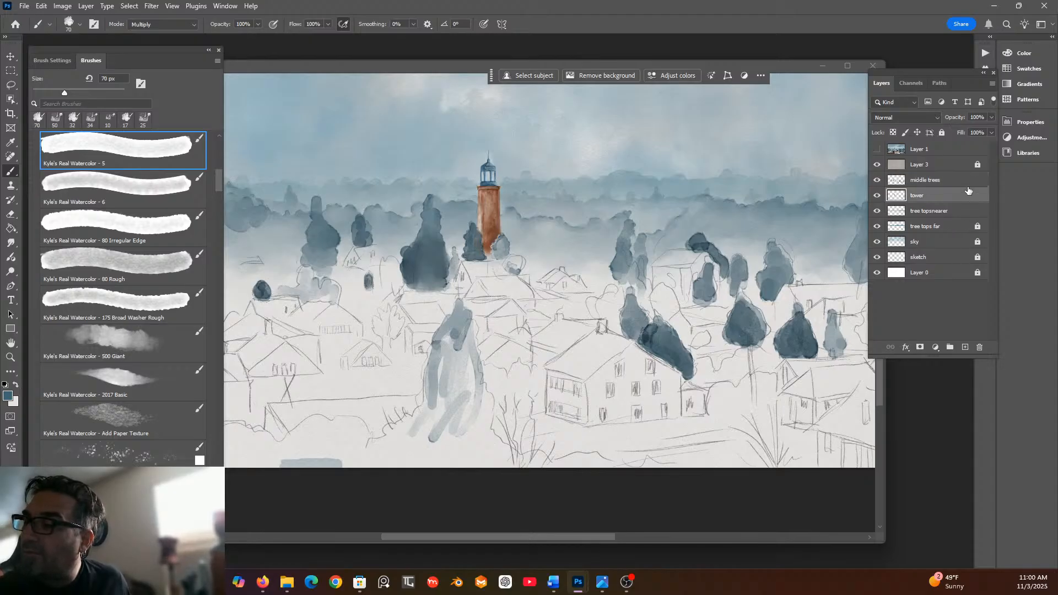
pyautogui.click(942, 133)
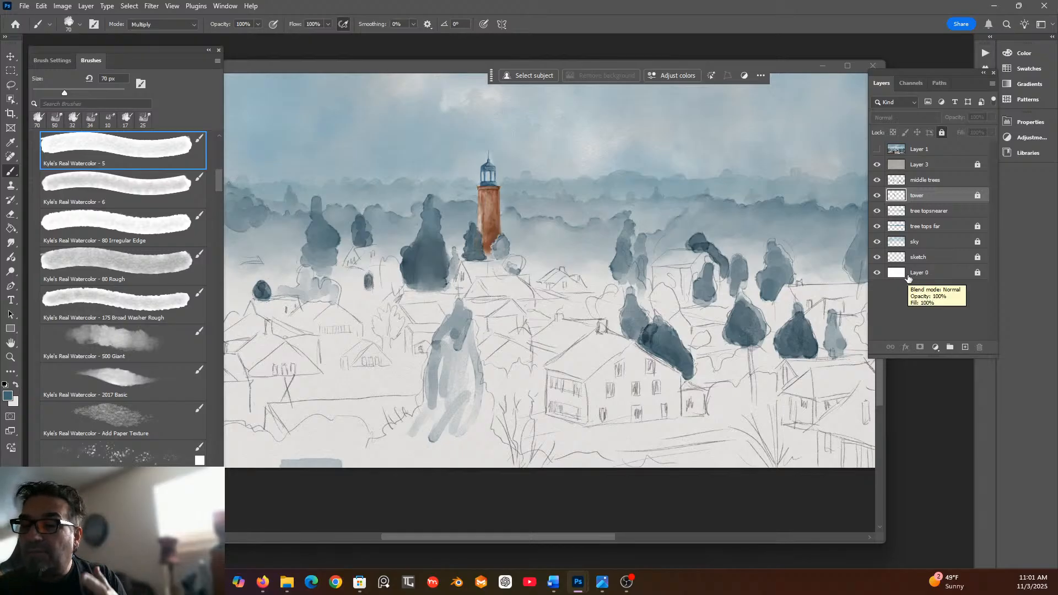
pyautogui.click(965, 348)
pyautogui.doubleClick(913, 196)
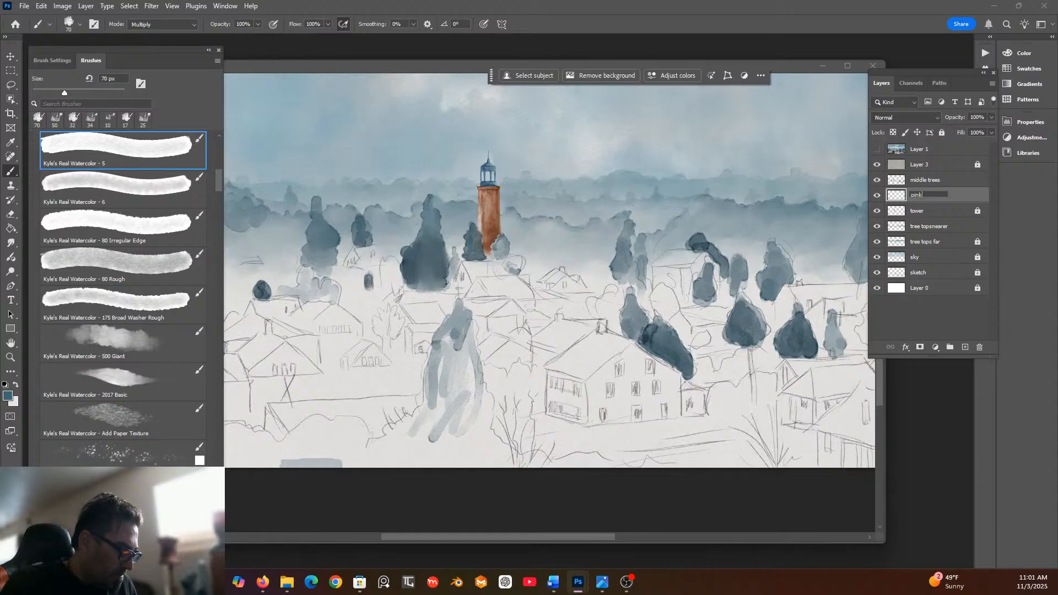
pyautogui.write('pink houses')
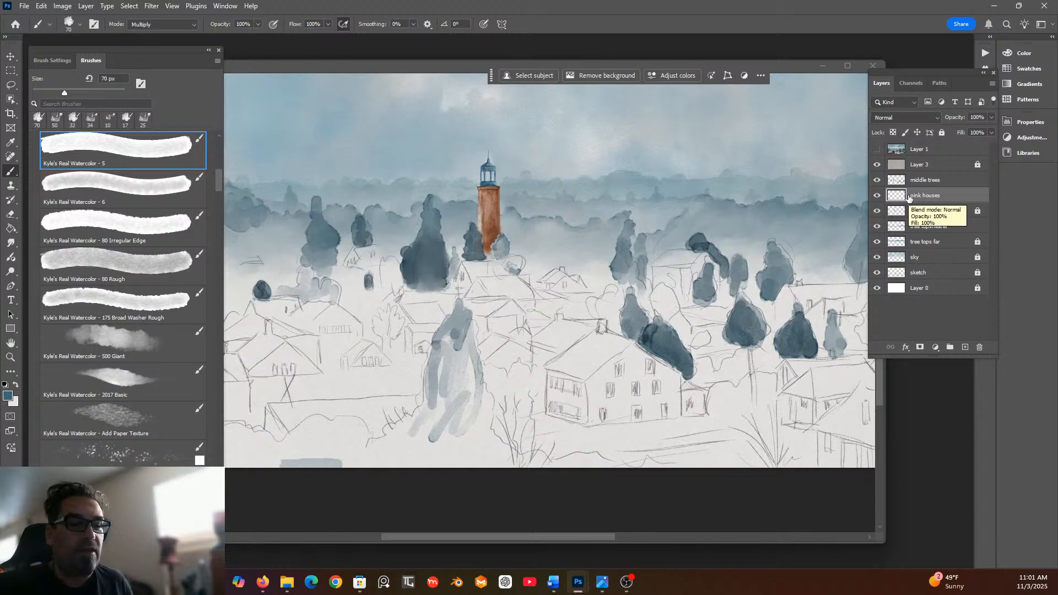
# Fill the gable wall and side wall of the large foreground house with a watercolor wash in color d1a380.
pyautogui.click(8, 397)
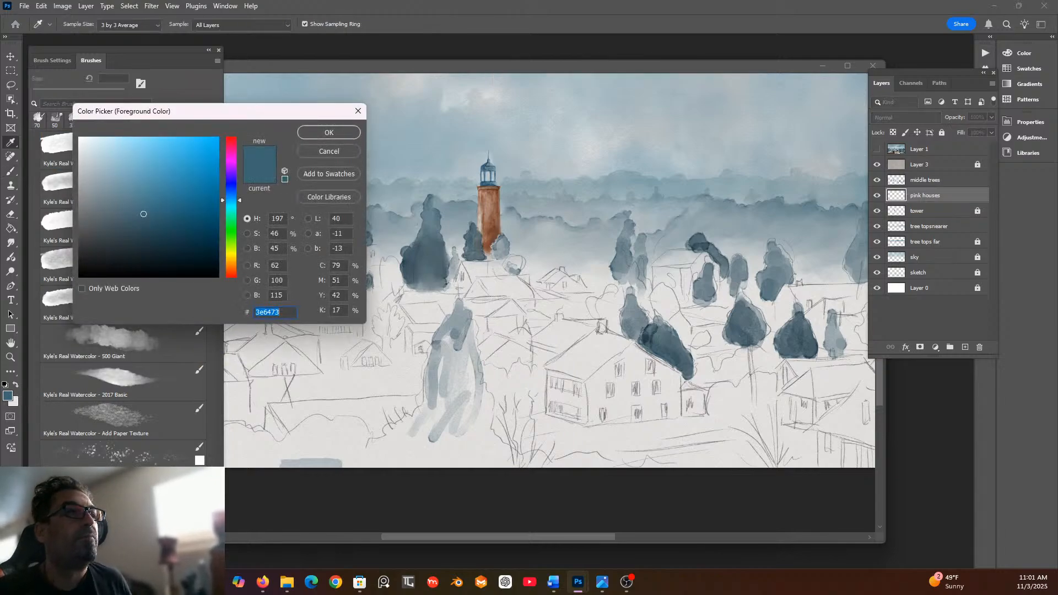
pyautogui.write('d1a380')
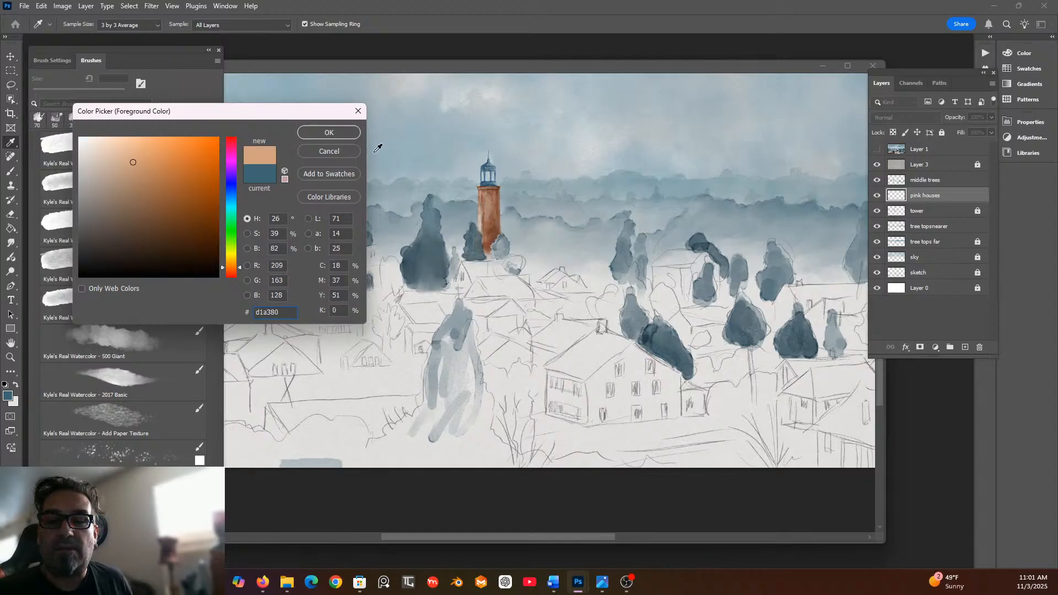
pyautogui.click(330, 132)
pyautogui.press('b')
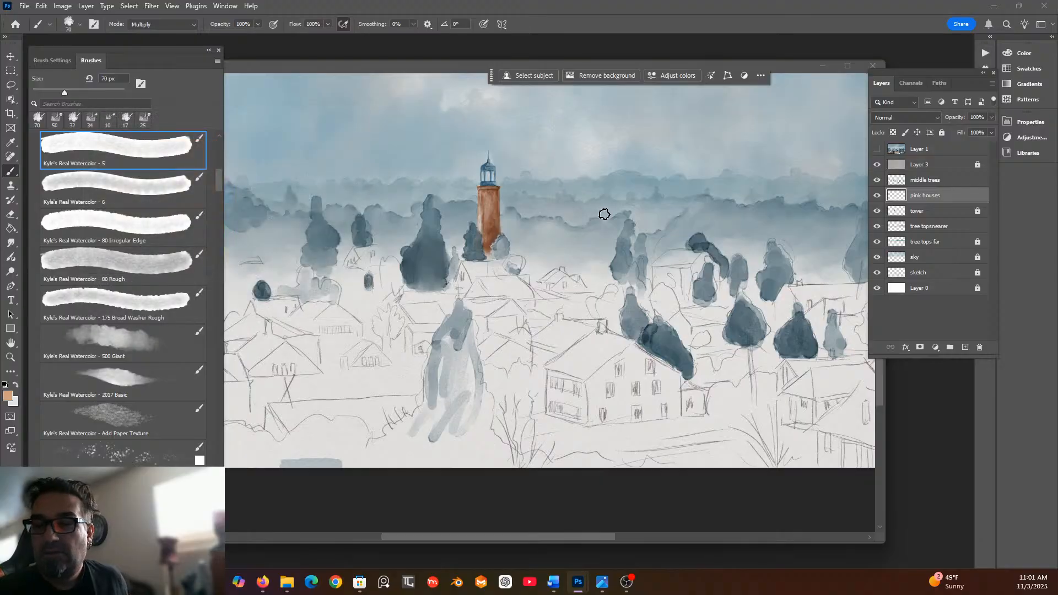
pyautogui.scroll(-2, 594, 270)
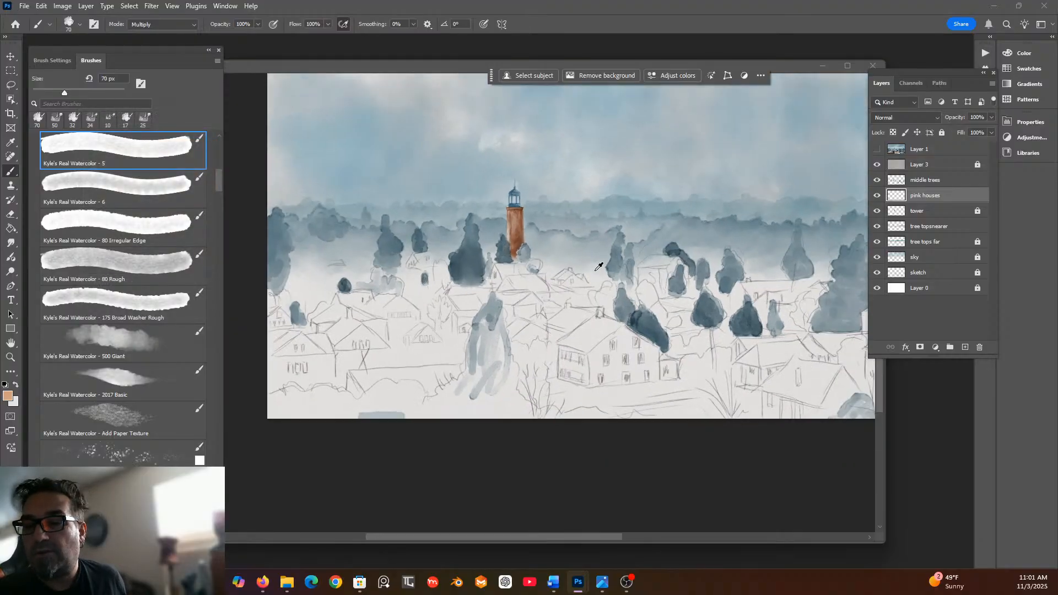
pyautogui.scroll(2, 595, 271)
pyautogui.scroll(-2, 647, 341)
pyautogui.scroll(3, 647, 341)
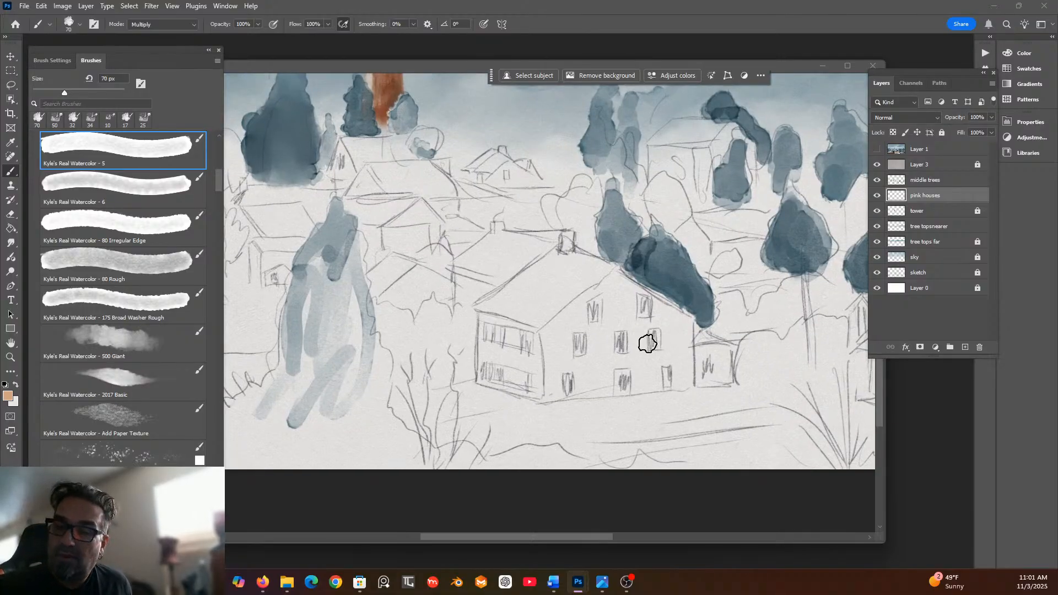
pyautogui.moveTo(567, 321)
pyautogui.mouseDown()
pyautogui.moveTo(610, 286)
pyautogui.moveTo(628, 286)
pyautogui.moveTo(680, 322)
pyautogui.moveTo(689, 378)
pyautogui.moveTo(553, 395)
pyautogui.moveTo(549, 338)
pyautogui.moveTo(599, 293)
pyautogui.moveTo(557, 350)
pyautogui.moveTo(620, 283)
pyautogui.moveTo(659, 320)
pyautogui.moveTo(615, 315)
pyautogui.moveTo(562, 359)
pyautogui.moveTo(621, 305)
pyautogui.moveTo(671, 334)
pyautogui.moveTo(568, 362)
pyautogui.moveTo(643, 317)
pyautogui.moveTo(571, 369)
pyautogui.moveTo(607, 366)
pyautogui.mouseUp()
pyautogui.moveTo(637, 364)
pyautogui.mouseDown()
pyautogui.moveTo(665, 374)
pyautogui.moveTo(674, 348)
pyautogui.moveTo(644, 330)
pyautogui.moveTo(645, 372)
pyautogui.moveTo(668, 362)
pyautogui.mouseUp()
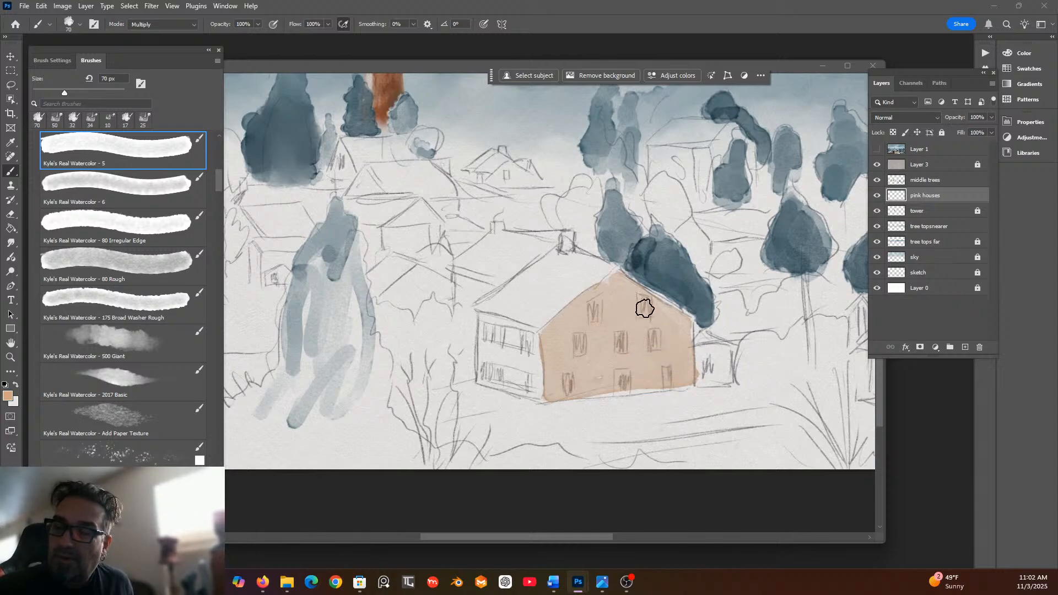
pyautogui.moveTo(498, 314)
pyautogui.mouseDown()
pyautogui.moveTo(535, 336)
pyautogui.moveTo(536, 393)
pyautogui.moveTo(488, 380)
pyautogui.moveTo(485, 324)
pyautogui.moveTo(527, 341)
pyautogui.moveTo(496, 338)
pyautogui.moveTo(517, 351)
pyautogui.moveTo(494, 365)
pyautogui.moveTo(528, 380)
pyautogui.moveTo(519, 334)
pyautogui.moveTo(494, 325)
pyautogui.moveTo(534, 344)
pyautogui.mouseUp()
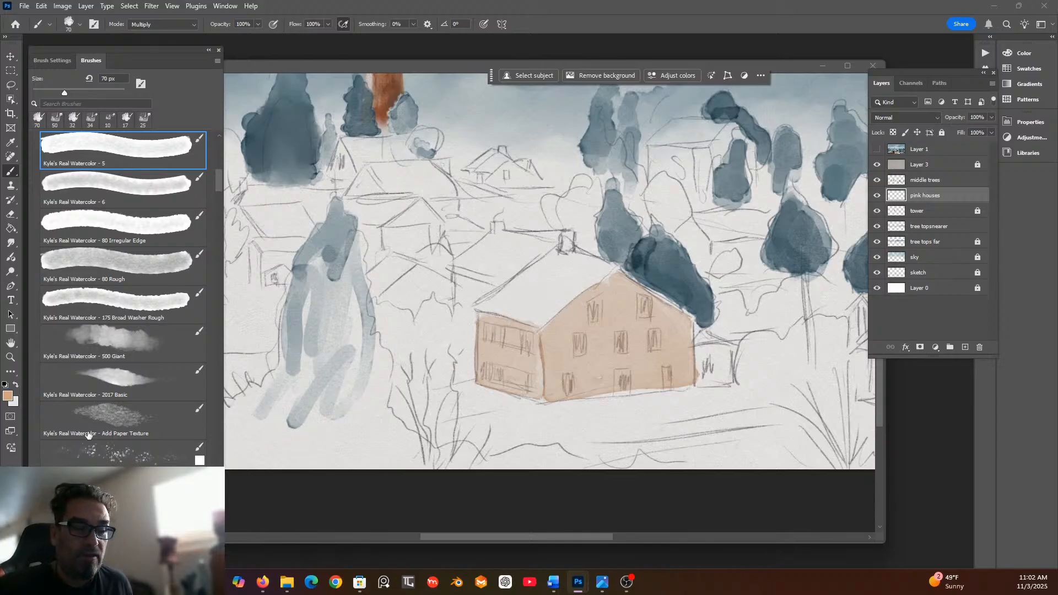
# Layer a second, more saturated wash in color da9c6d over both walls of the large house.
pyautogui.click(8, 397)
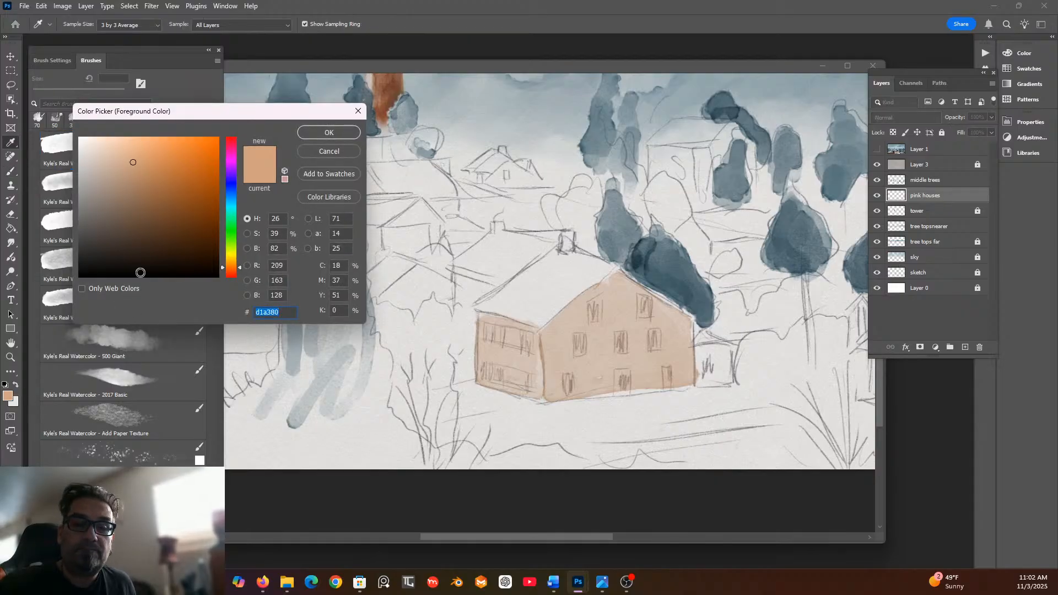
pyautogui.click(149, 158)
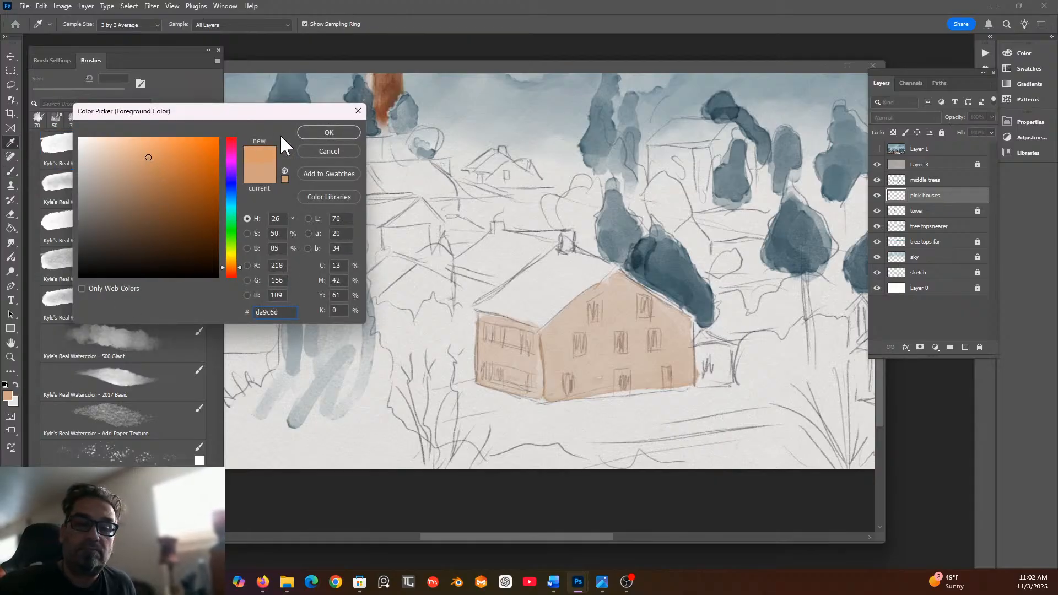
pyautogui.click(329, 133)
pyautogui.press('b')
pyautogui.moveTo(518, 326)
pyautogui.mouseDown()
pyautogui.moveTo(485, 317)
pyautogui.moveTo(525, 331)
pyautogui.moveTo(486, 318)
pyautogui.moveTo(483, 339)
pyautogui.moveTo(494, 324)
pyautogui.moveTo(531, 335)
pyautogui.moveTo(535, 383)
pyautogui.moveTo(491, 349)
pyautogui.moveTo(486, 370)
pyautogui.moveTo(499, 361)
pyautogui.moveTo(528, 387)
pyautogui.moveTo(539, 342)
pyautogui.moveTo(537, 400)
pyautogui.mouseUp()
pyautogui.moveTo(547, 330)
pyautogui.mouseDown()
pyautogui.moveTo(605, 286)
pyautogui.moveTo(551, 337)
pyautogui.moveTo(545, 374)
pyautogui.moveTo(558, 353)
pyautogui.moveTo(582, 355)
pyautogui.moveTo(602, 298)
pyautogui.moveTo(621, 286)
pyautogui.moveTo(687, 329)
pyautogui.moveTo(690, 373)
pyautogui.moveTo(560, 394)
pyautogui.moveTo(656, 388)
pyautogui.moveTo(592, 375)
pyautogui.moveTo(607, 320)
pyautogui.moveTo(630, 311)
pyautogui.moveTo(602, 362)
pyautogui.moveTo(632, 361)
pyautogui.moveTo(626, 301)
pyautogui.moveTo(581, 347)
pyautogui.moveTo(629, 316)
pyautogui.moveTo(628, 357)
pyautogui.moveTo(651, 320)
pyautogui.moveTo(674, 350)
pyautogui.moveTo(672, 327)
pyautogui.moveTo(671, 354)
pyautogui.moveTo(646, 368)
pyautogui.moveTo(675, 352)
pyautogui.mouseUp()
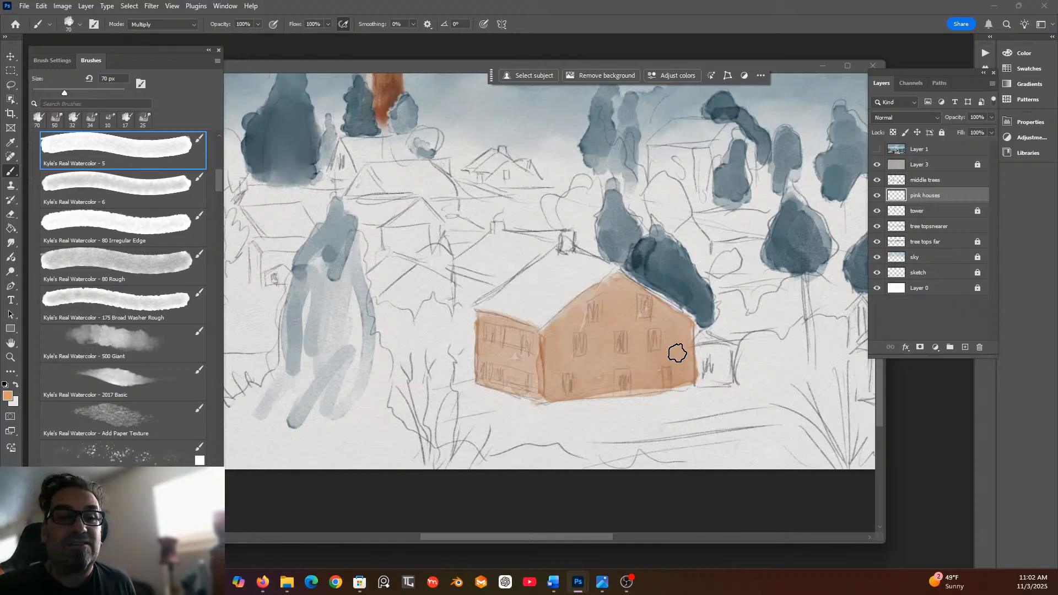
# Raise the saturation of the pink houses layer with a Hue/Saturation adjustment.
pyautogui.click(68, 7)
pyautogui.moveTo(104, 35)
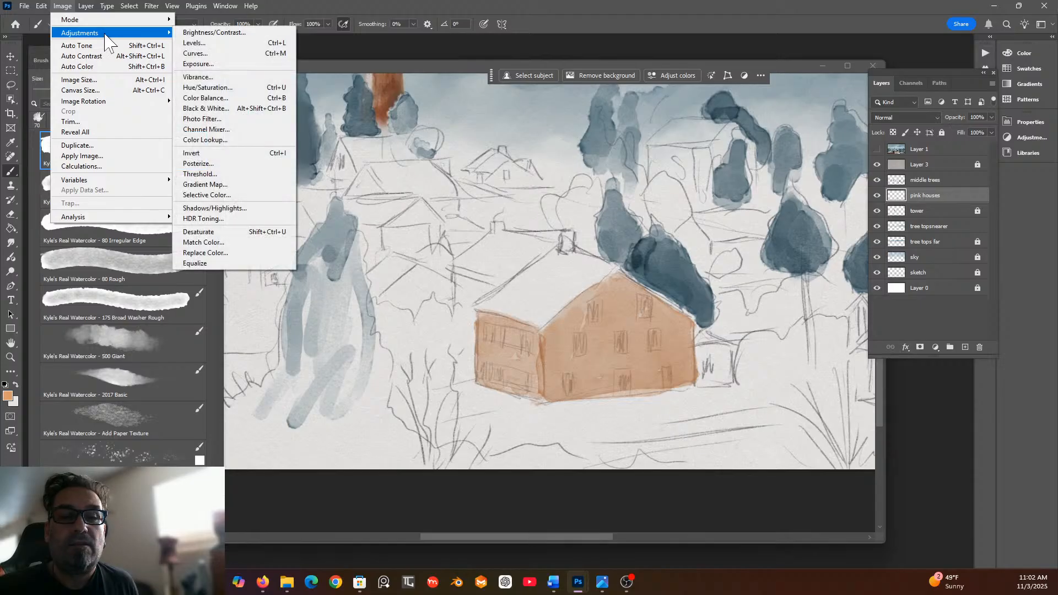
pyautogui.click(234, 89)
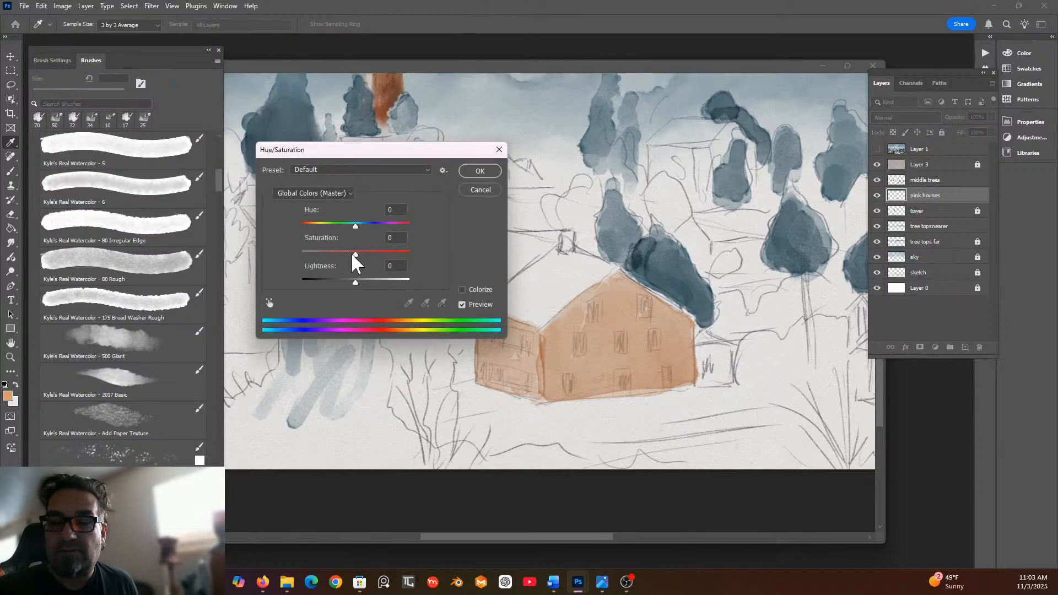
pyautogui.moveTo(355, 253)
pyautogui.mouseDown()
pyautogui.moveTo(372, 254)
pyautogui.moveTo(365, 283)
pyautogui.moveTo(375, 255)
pyautogui.mouseUp()
pyautogui.click(480, 171)
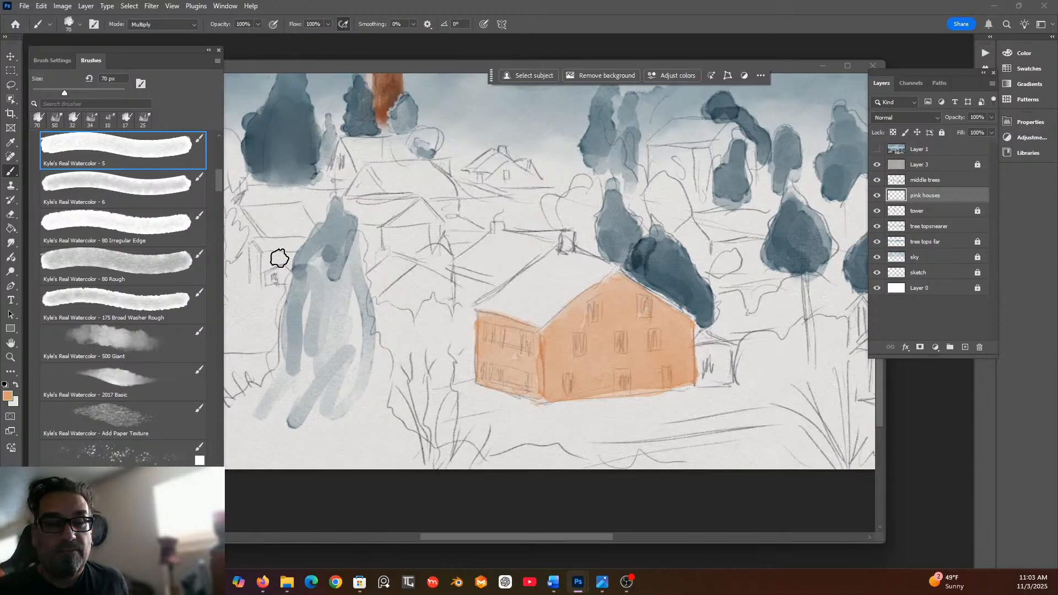
# Smudge the paint near the large house's lower wall corner with Kyle's Real Watercolor - Softer Wet Blender.
pyautogui.scroll(-3, 219, 224)
pyautogui.scroll(-20, 208, 256)
pyautogui.scroll(-10, 190, 401)
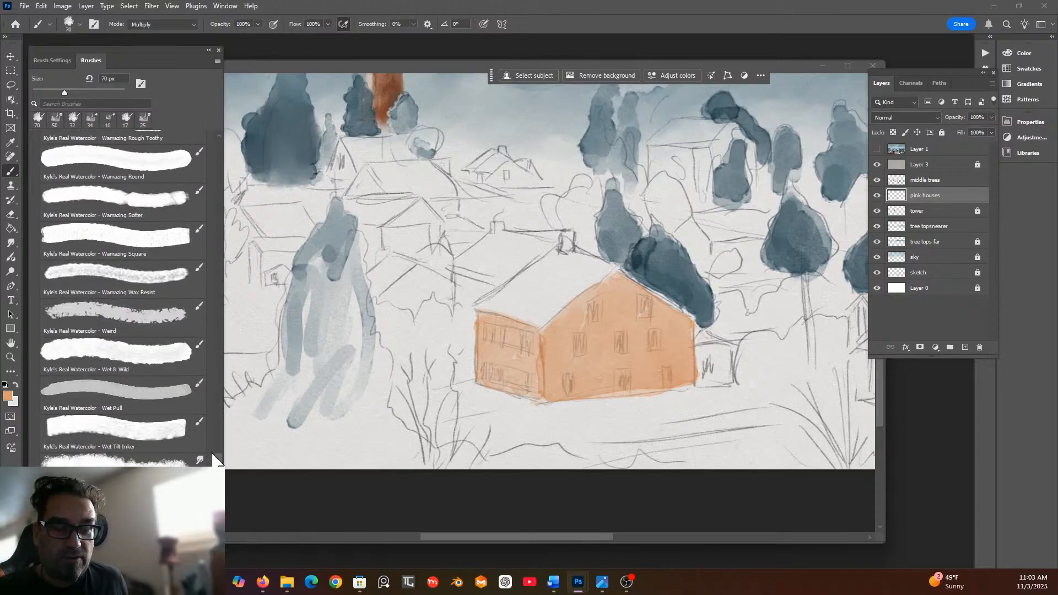
pyautogui.scroll(-4, 217, 460)
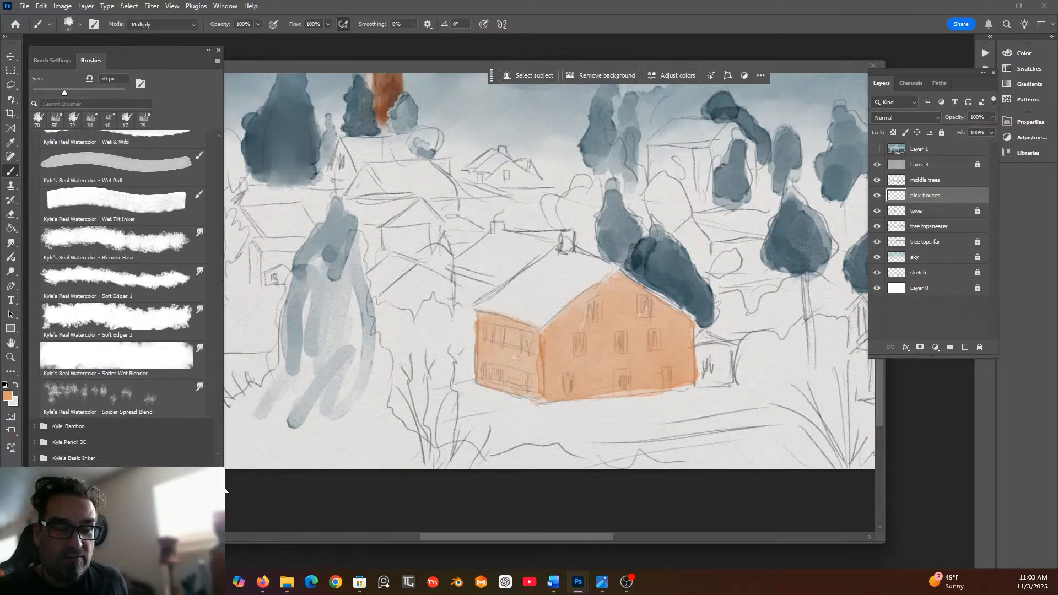
pyautogui.click(146, 362)
pyautogui.moveTo(534, 376)
pyautogui.mouseDown()
pyautogui.moveTo(536, 396)
pyautogui.moveTo(540, 350)
pyautogui.moveTo(543, 389)
pyautogui.moveTo(542, 364)
pyautogui.mouseUp()
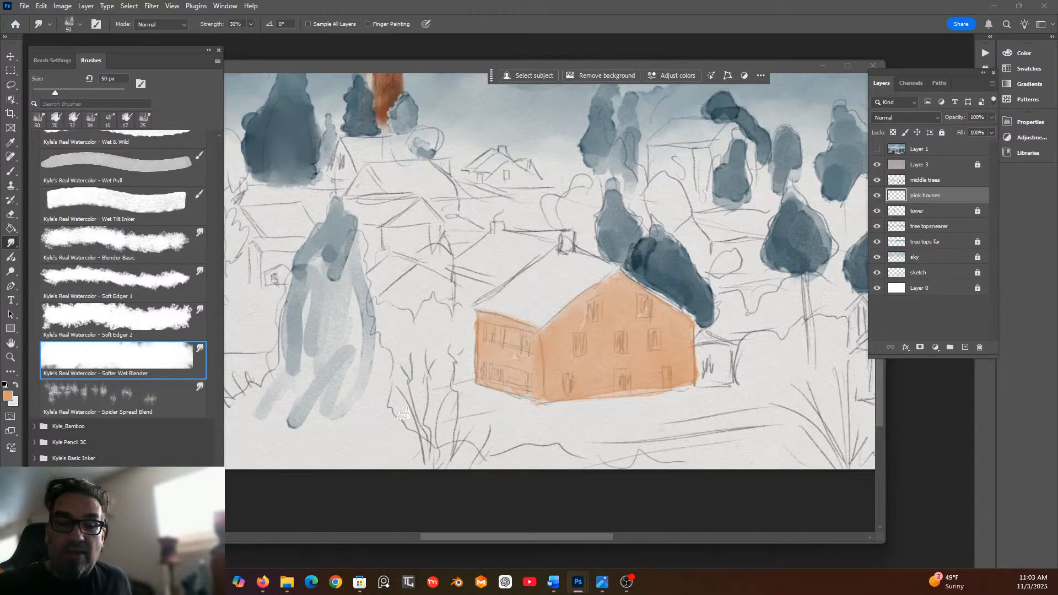
# Darken the corner between the house's walls and the side wall's eave with Kyle's Real Watercolor - 5 at 30 px.
pyautogui.scroll(10, 214, 271)
pyautogui.scroll(15, 213, 270)
pyautogui.scroll(6, 204, 176)
pyautogui.click(166, 249)
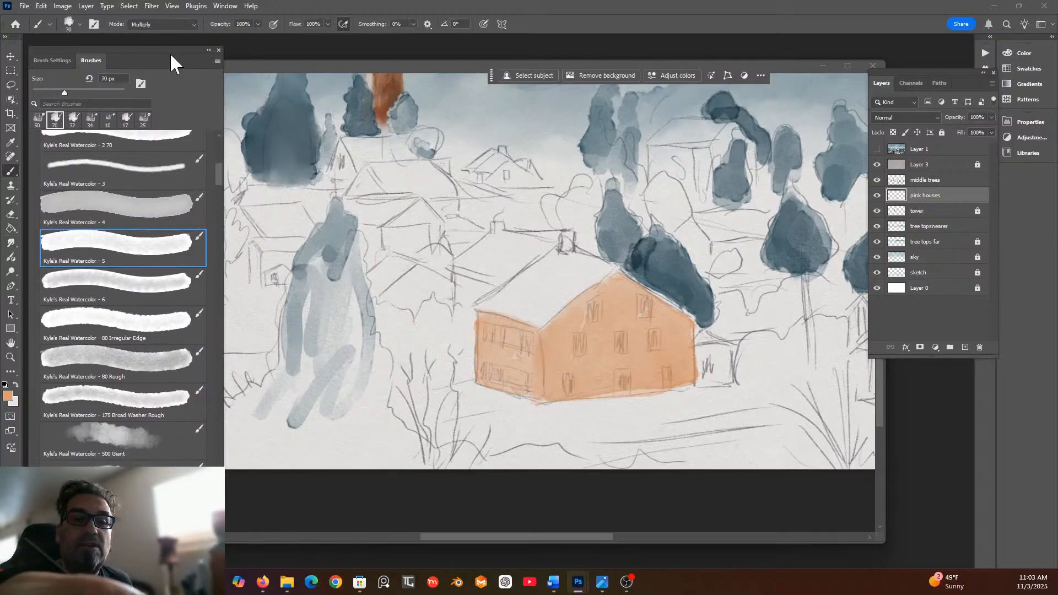
pyautogui.moveTo(52, 89); pyautogui.dragTo(45, 88)
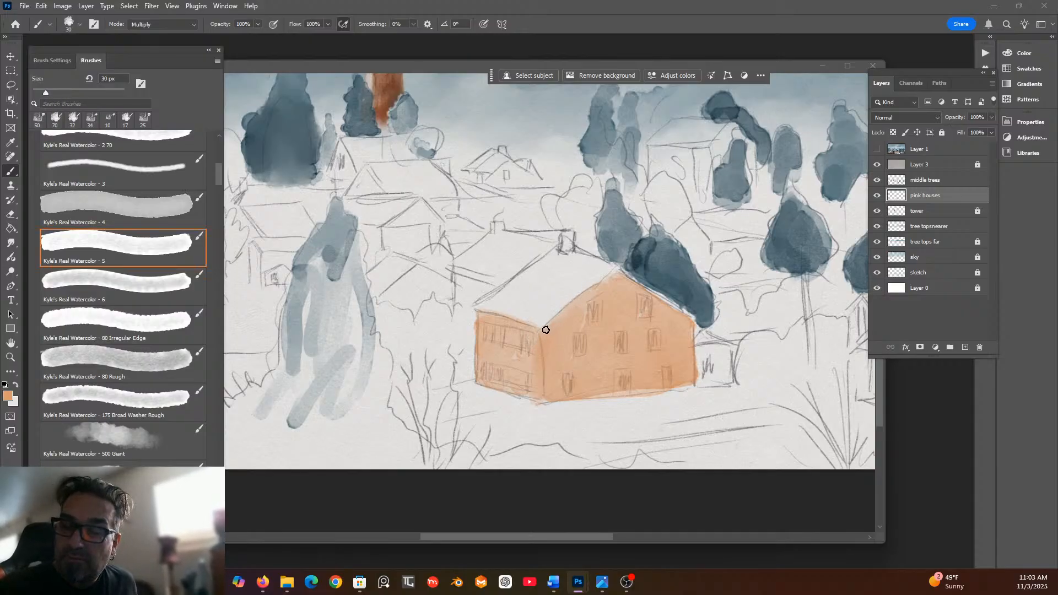
pyautogui.moveTo(548, 345); pyautogui.dragTo(547, 401)
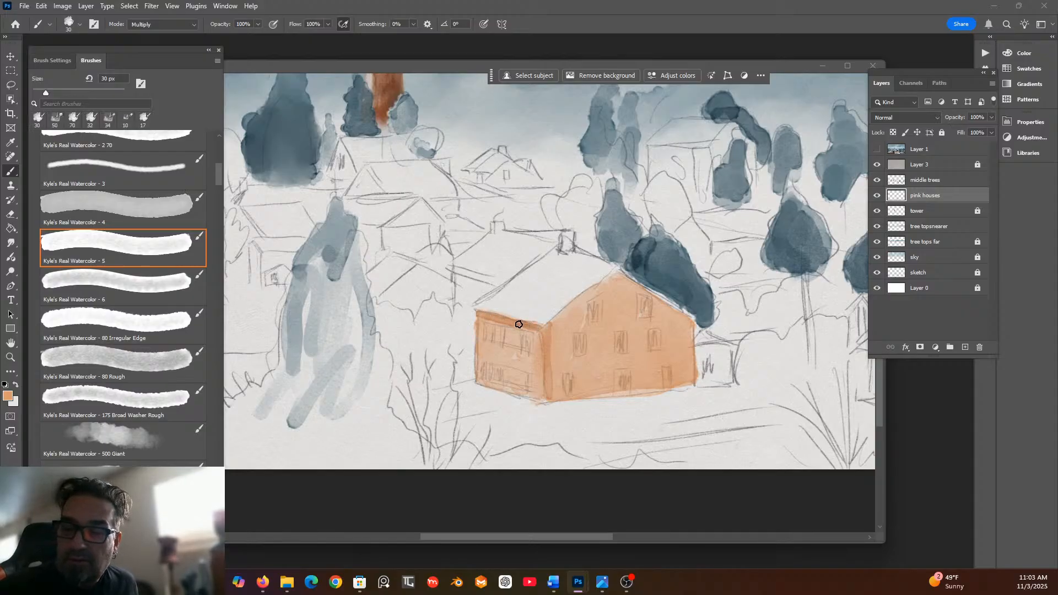
pyautogui.moveTo(519, 325); pyautogui.dragTo(477, 312)
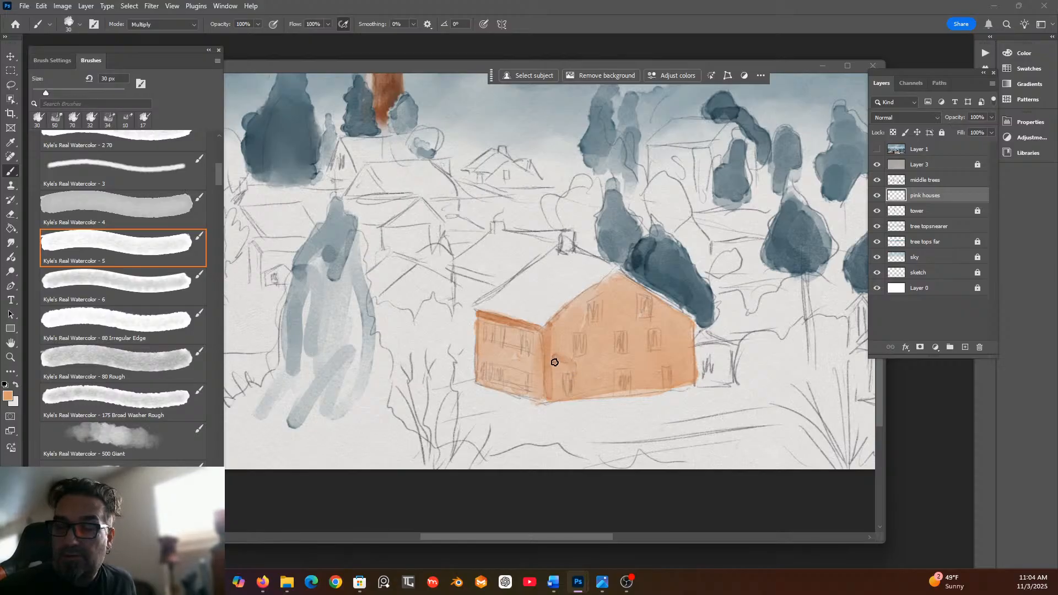
# Add mottled darker patches around the gable wall's windows and darken the base edges of both house walls.
pyautogui.moveTo(557, 362)
pyautogui.mouseDown()
pyautogui.moveTo(552, 393)
pyautogui.moveTo(576, 395)
pyautogui.moveTo(577, 382)
pyautogui.moveTo(590, 390)
pyautogui.moveTo(578, 378)
pyautogui.moveTo(594, 376)
pyautogui.moveTo(593, 394)
pyautogui.moveTo(610, 397)
pyautogui.moveTo(611, 375)
pyautogui.moveTo(602, 399)
pyautogui.moveTo(611, 399)
pyautogui.moveTo(613, 370)
pyautogui.moveTo(632, 369)
pyautogui.moveTo(633, 392)
pyautogui.moveTo(656, 372)
pyautogui.moveTo(658, 390)
pyautogui.moveTo(657, 367)
pyautogui.moveTo(654, 389)
pyautogui.moveTo(642, 392)
pyautogui.moveTo(655, 391)
pyautogui.moveTo(672, 366)
pyautogui.mouseUp()
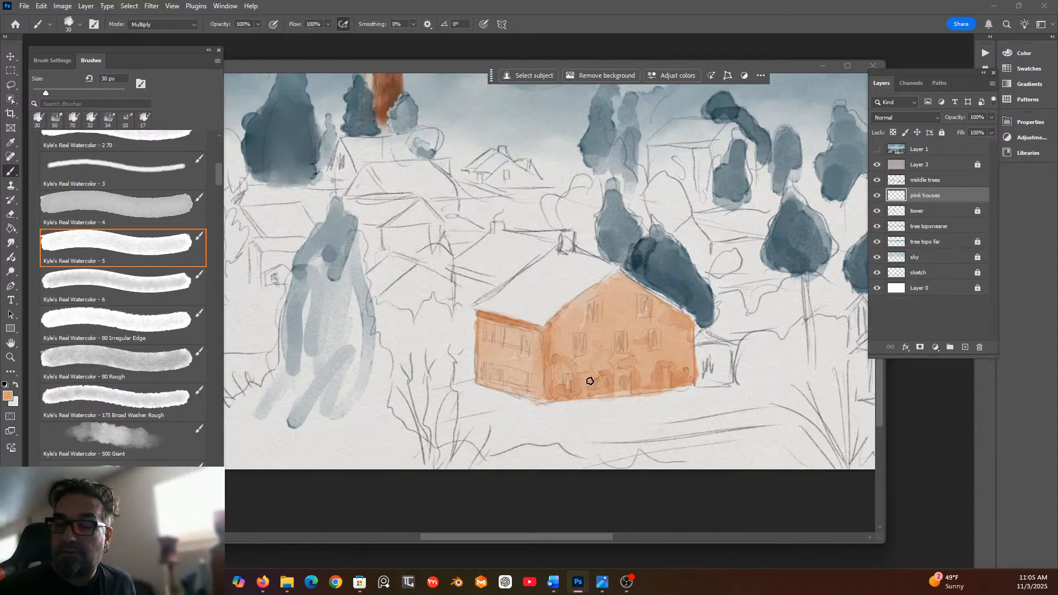
pyautogui.moveTo(601, 396)
pyautogui.mouseDown()
pyautogui.moveTo(559, 397)
pyautogui.moveTo(644, 393)
pyautogui.mouseUp()
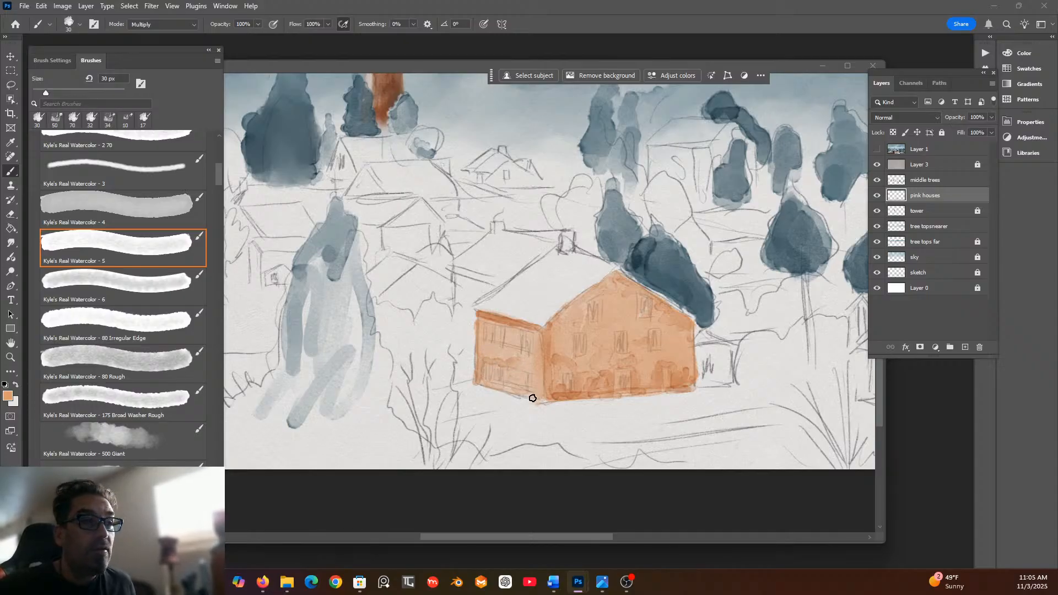
pyautogui.moveTo(543, 397); pyautogui.dragTo(477, 381)
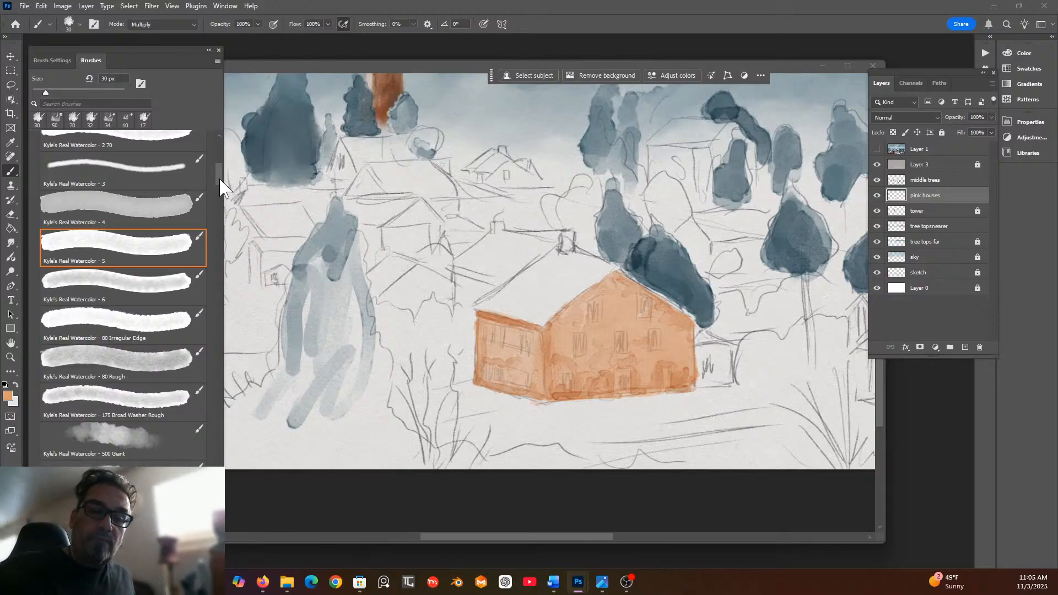
# Soften the darker patches low on the gable wall with Kyle's Real Watercolor - Softer Wet Blender.
pyautogui.scroll(-10, 210, 333)
pyautogui.scroll(-1, 122, 330)
pyautogui.click(116, 358)
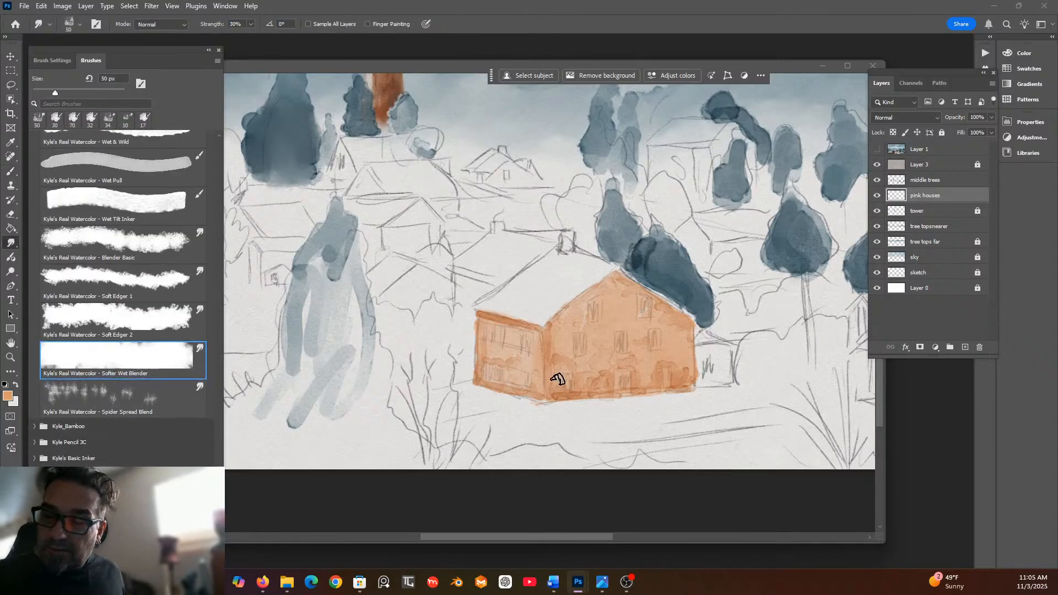
pyautogui.moveTo(559, 378)
pyautogui.mouseDown()
pyautogui.moveTo(585, 383)
pyautogui.moveTo(563, 396)
pyautogui.moveTo(649, 360)
pyautogui.moveTo(621, 375)
pyautogui.moveTo(601, 370)
pyautogui.moveTo(625, 358)
pyautogui.moveTo(637, 387)
pyautogui.moveTo(633, 360)
pyautogui.moveTo(680, 366)
pyautogui.moveTo(646, 396)
pyautogui.moveTo(698, 388)
pyautogui.moveTo(674, 390)
pyautogui.moveTo(690, 364)
pyautogui.moveTo(692, 386)
pyautogui.moveTo(693, 362)
pyautogui.moveTo(557, 360)
pyautogui.moveTo(554, 341)
pyautogui.moveTo(511, 376)
pyautogui.moveTo(479, 358)
pyautogui.moveTo(477, 379)
pyautogui.moveTo(491, 319)
pyautogui.moveTo(481, 316)
pyautogui.moveTo(519, 317)
pyautogui.moveTo(566, 360)
pyautogui.moveTo(546, 394)
pyautogui.moveTo(583, 342)
pyautogui.mouseUp()
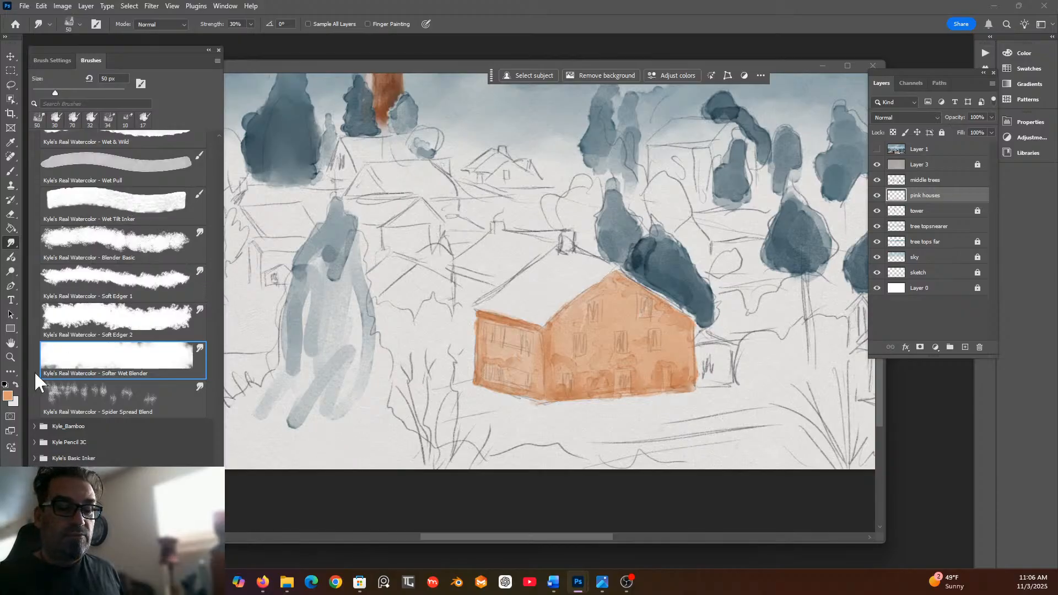
# Sample the blue-gray of a middle-distance tree and paint the large house's roof with Kyle's Real Watercolor - 5 at 70 px.
pyautogui.click(8, 395)
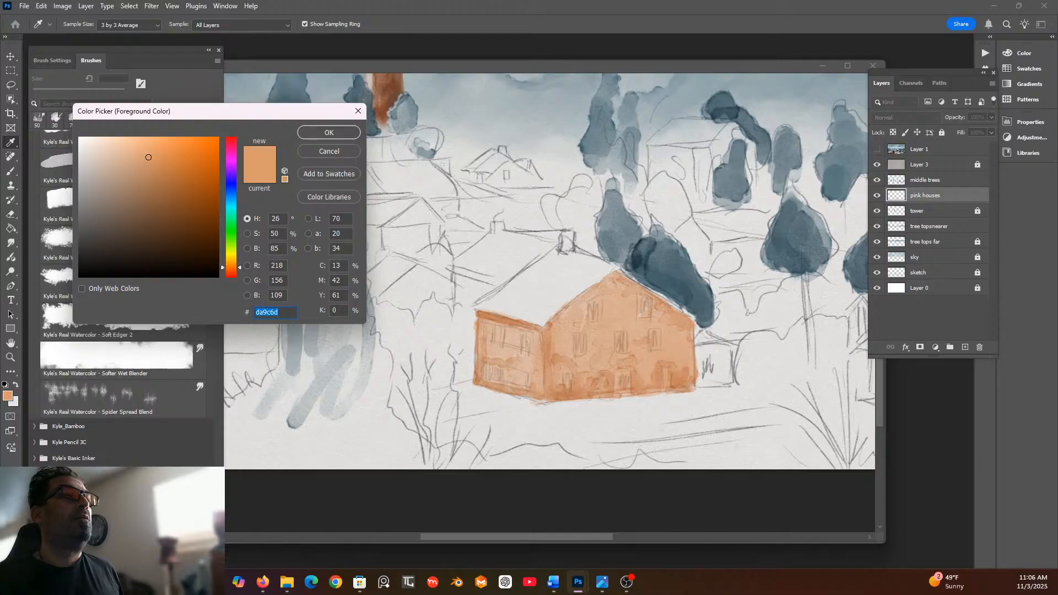
pyautogui.click(732, 179)
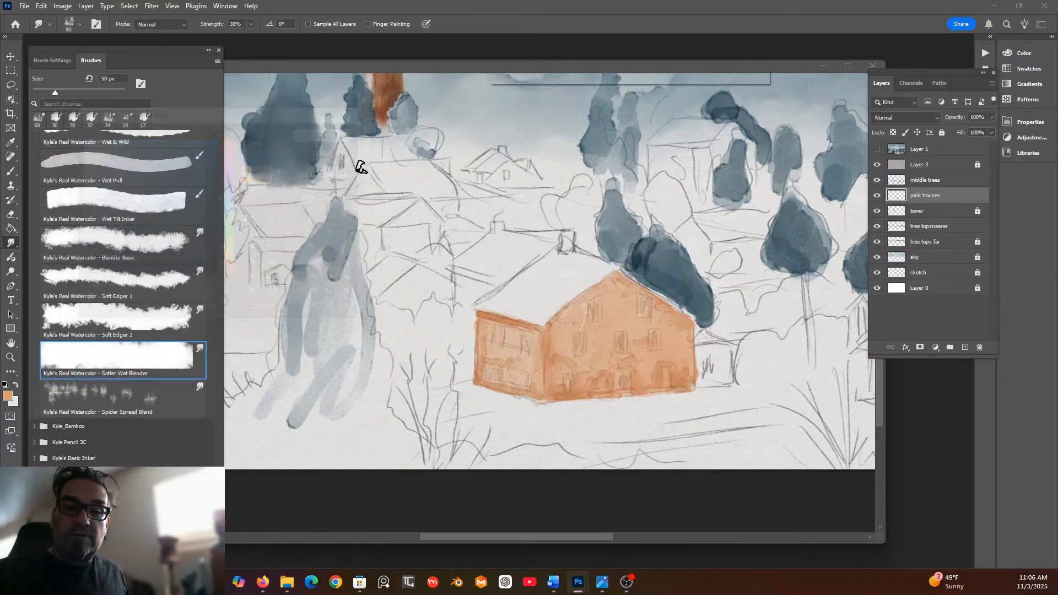
pyautogui.click(329, 132)
pyautogui.press('r')
pyautogui.moveTo(221, 477); pyautogui.dragTo(220, 172)
pyautogui.click(138, 318)
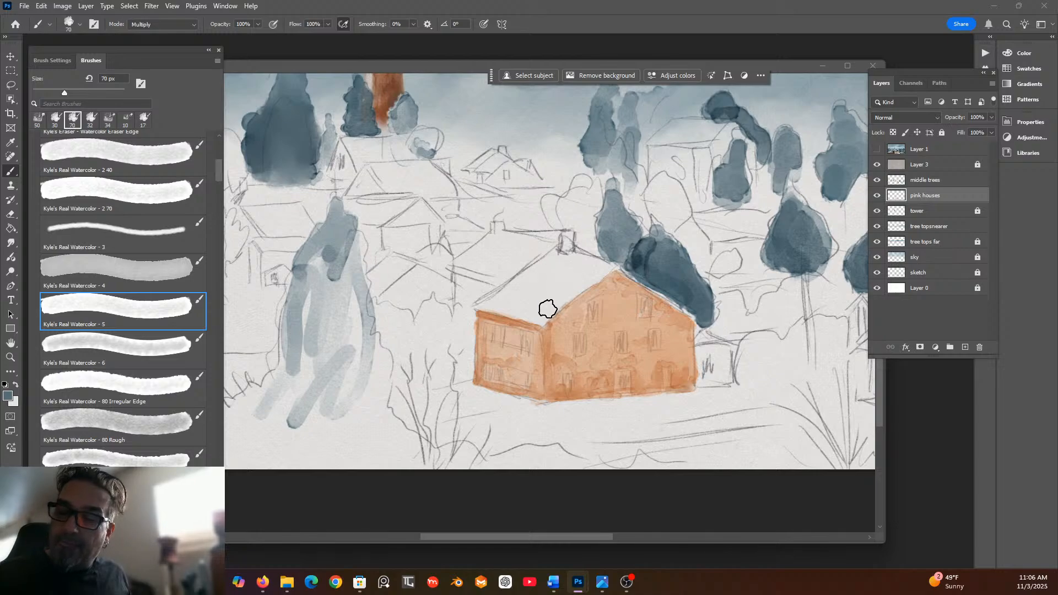
pyautogui.moveTo(532, 317)
pyautogui.mouseDown()
pyautogui.moveTo(485, 305)
pyautogui.moveTo(558, 255)
pyautogui.moveTo(617, 269)
pyautogui.moveTo(545, 319)
pyautogui.moveTo(502, 307)
pyautogui.moveTo(551, 272)
pyautogui.moveTo(531, 304)
pyautogui.moveTo(580, 269)
pyautogui.moveTo(563, 292)
pyautogui.moveTo(582, 272)
pyautogui.moveTo(551, 271)
pyautogui.moveTo(558, 280)
pyautogui.moveTo(553, 259)
pyautogui.moveTo(479, 308)
pyautogui.moveTo(557, 257)
pyautogui.moveTo(613, 270)
pyautogui.moveTo(550, 299)
pyautogui.moveTo(582, 268)
pyautogui.moveTo(544, 288)
pyautogui.moveTo(571, 273)
pyautogui.moveTo(537, 307)
pyautogui.moveTo(544, 291)
pyautogui.moveTo(525, 306)
pyautogui.moveTo(495, 303)
pyautogui.moveTo(558, 271)
pyautogui.moveTo(521, 308)
pyautogui.moveTo(573, 269)
pyautogui.moveTo(549, 273)
pyautogui.moveTo(551, 264)
pyautogui.moveTo(584, 263)
pyautogui.moveTo(560, 286)
pyautogui.moveTo(599, 271)
pyautogui.moveTo(541, 314)
pyautogui.moveTo(492, 307)
pyautogui.moveTo(557, 269)
pyautogui.moveTo(573, 278)
pyautogui.moveTo(611, 252)
pyautogui.moveTo(633, 250)
pyautogui.moveTo(639, 271)
pyautogui.moveTo(606, 259)
pyautogui.moveTo(637, 241)
pyautogui.moveTo(590, 267)
pyautogui.moveTo(602, 272)
pyautogui.moveTo(548, 314)
pyautogui.moveTo(548, 302)
pyautogui.moveTo(487, 303)
pyautogui.moveTo(548, 271)
pyautogui.moveTo(531, 303)
pyautogui.moveTo(558, 289)
pyautogui.moveTo(571, 255)
pyautogui.moveTo(607, 274)
pyautogui.moveTo(526, 314)
pyautogui.mouseUp()
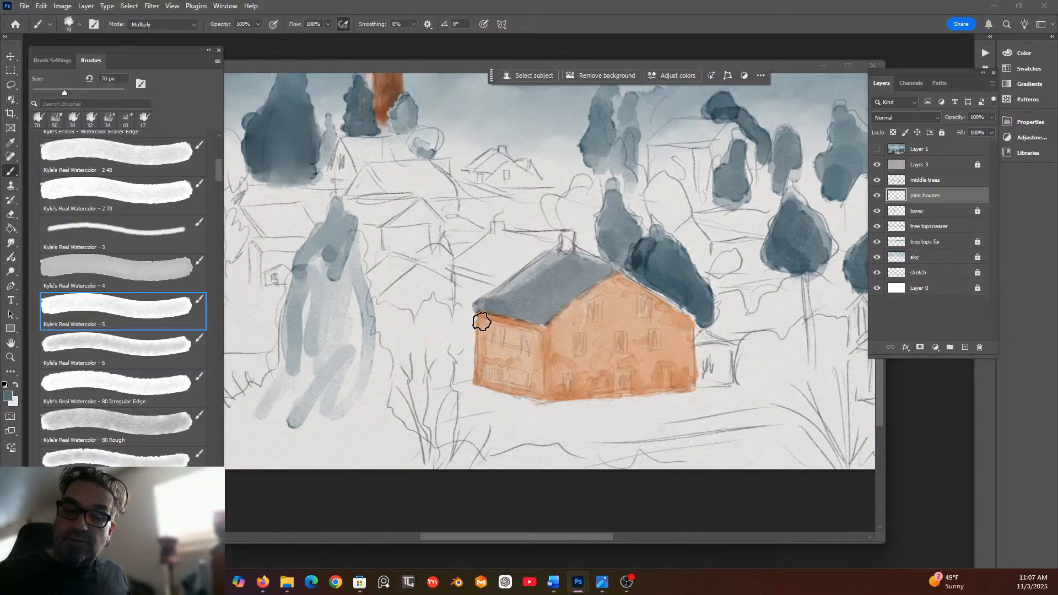
# Erase thin white trim along both gable roof edges on the pink houses and middle trees layers, using the watercolor eraser at 14 px.
pyautogui.click(12, 215)
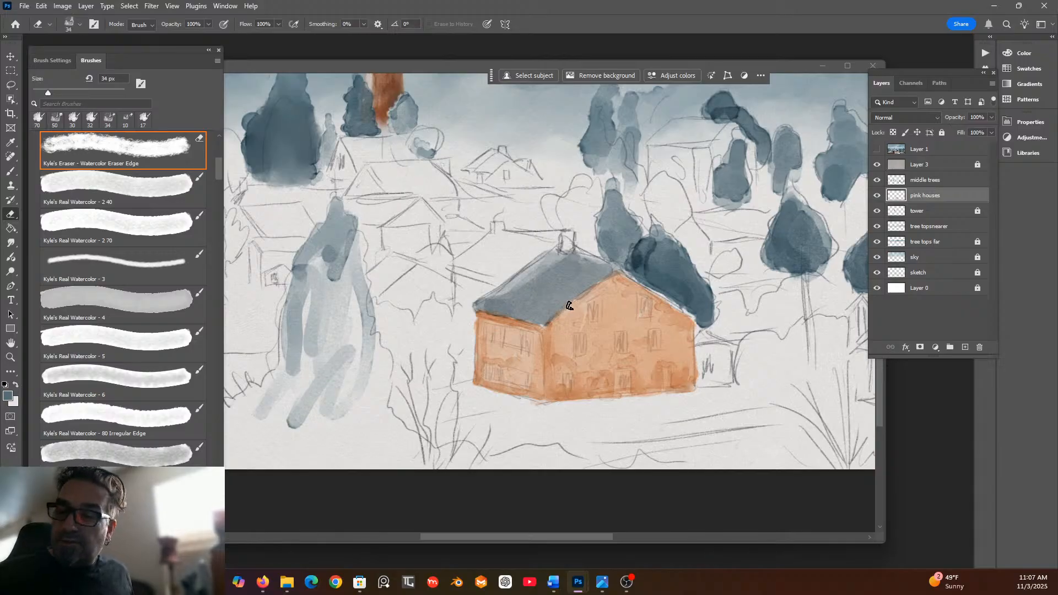
pyautogui.click(74, 24)
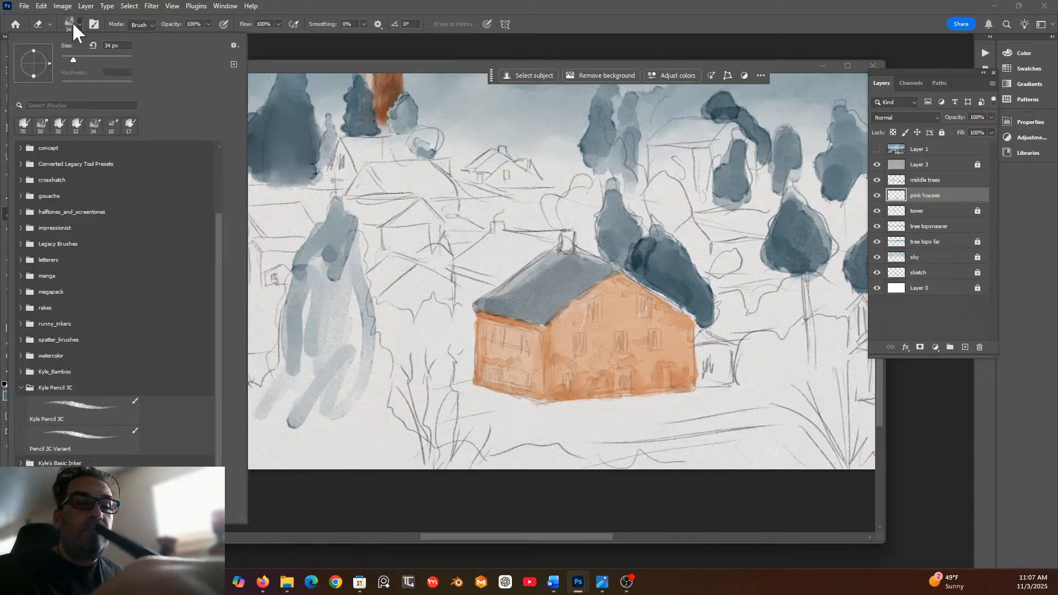
pyautogui.moveTo(71, 58); pyautogui.dragTo(65, 54)
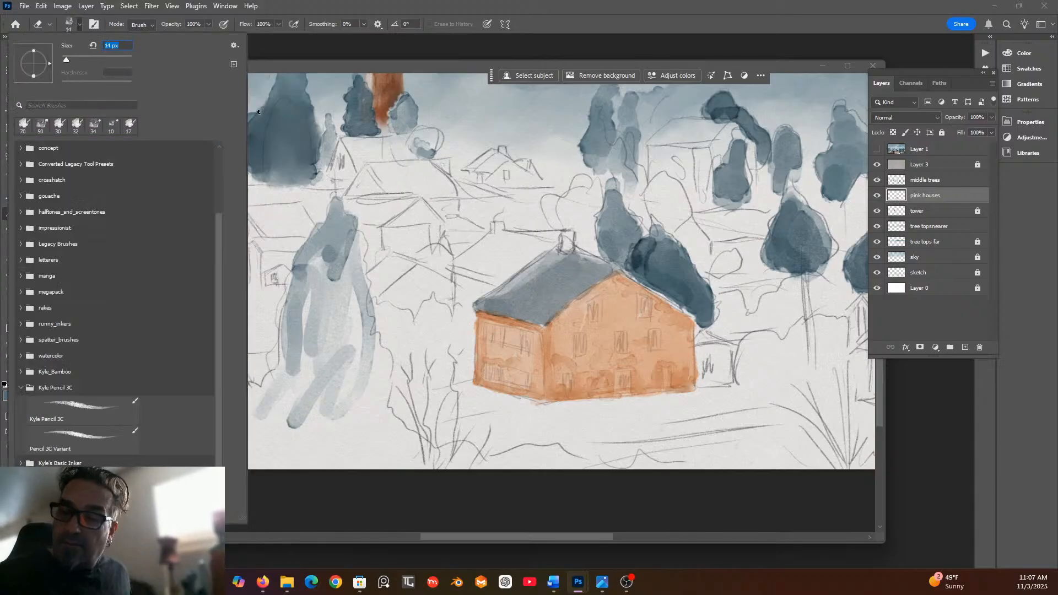
pyautogui.click(584, 293)
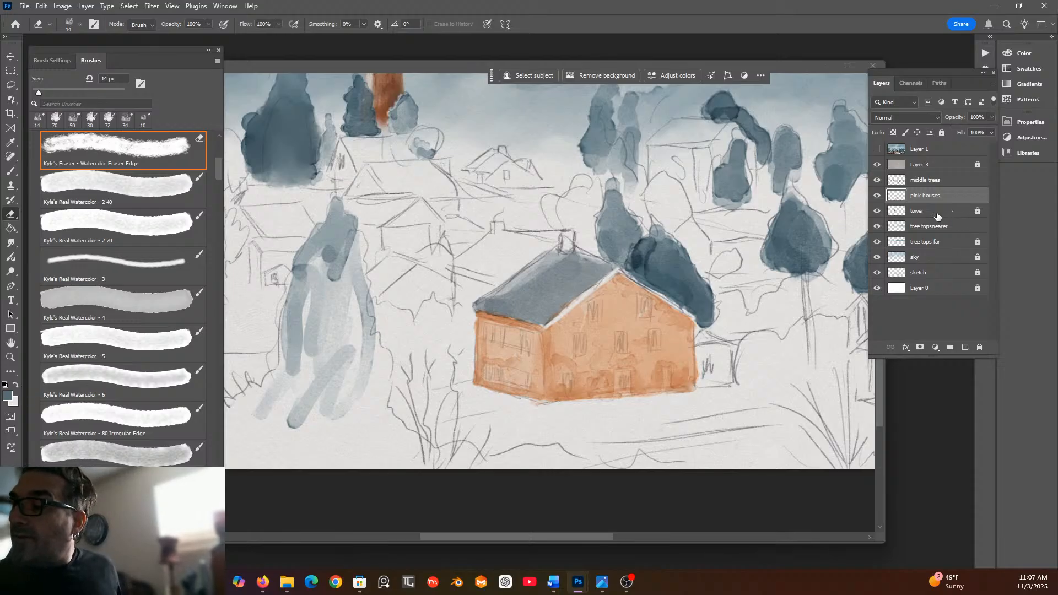
pyautogui.click(942, 183)
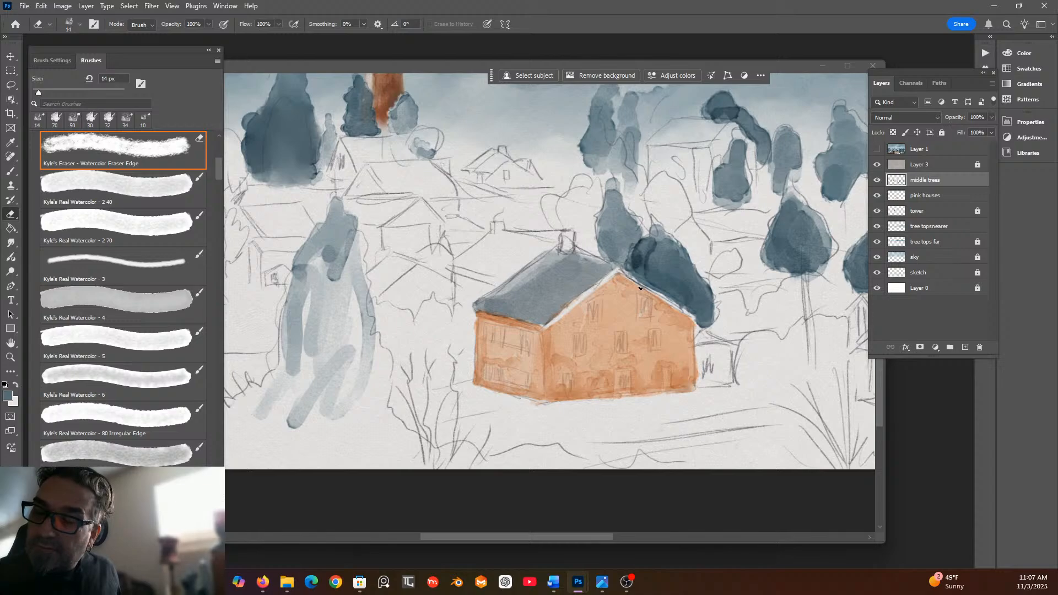
pyautogui.moveTo(631, 279); pyautogui.dragTo(696, 319)
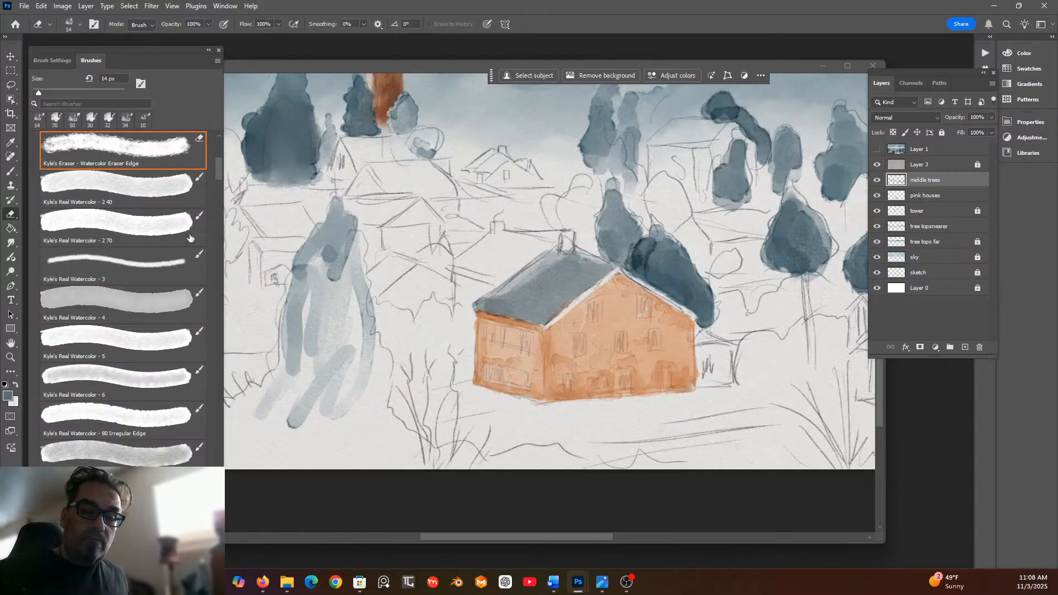
# Darken the roof's eave and sloping edge with Kyle's Real Watercolor - 5 at 20 px.
pyautogui.click(144, 358)
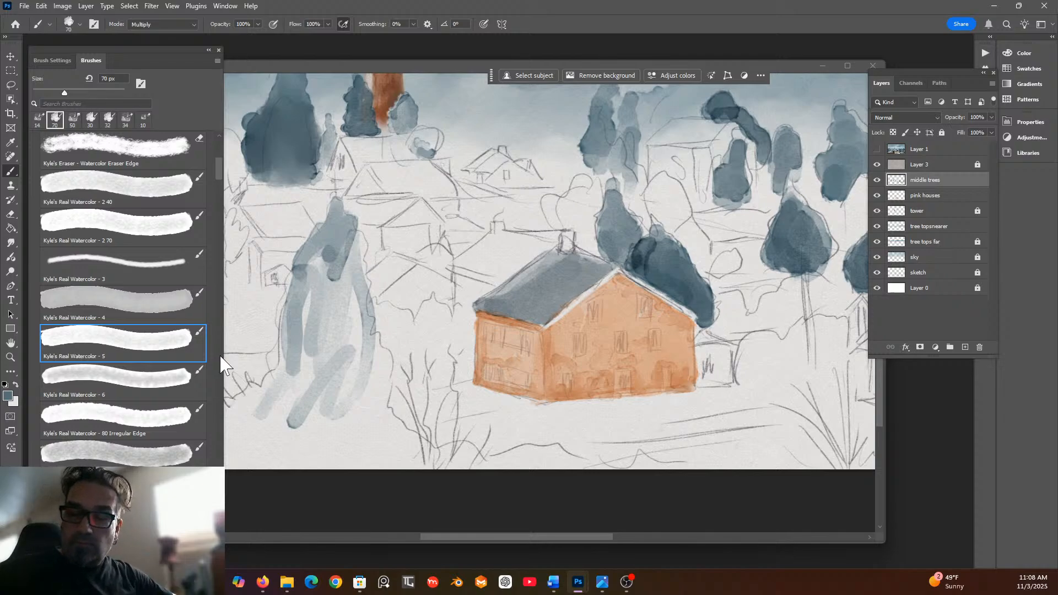
pyautogui.click(75, 25)
pyautogui.moveTo(70, 58); pyautogui.dragTo(68, 58)
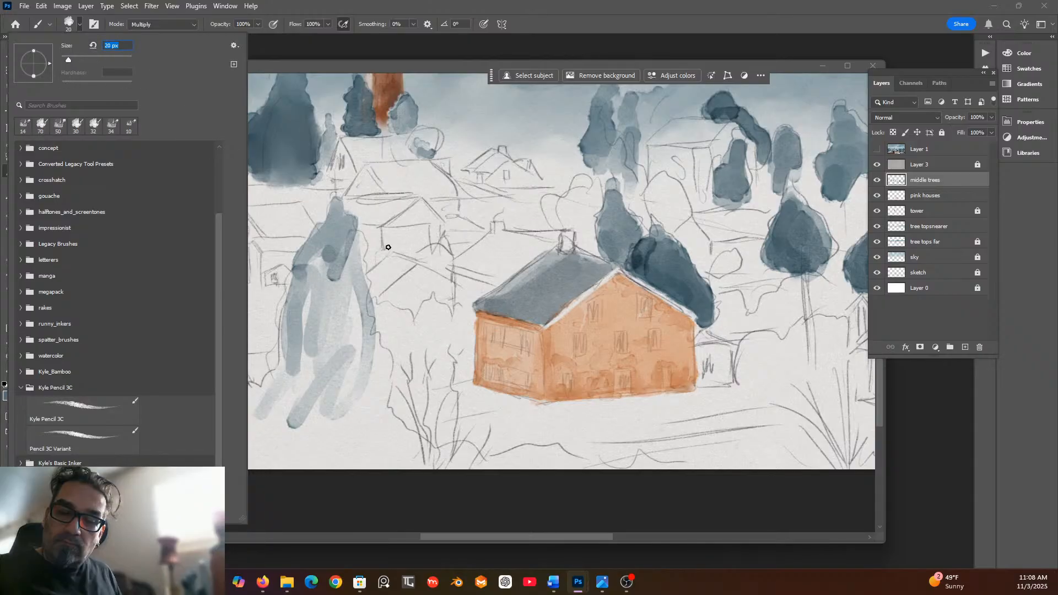
pyautogui.click(479, 310)
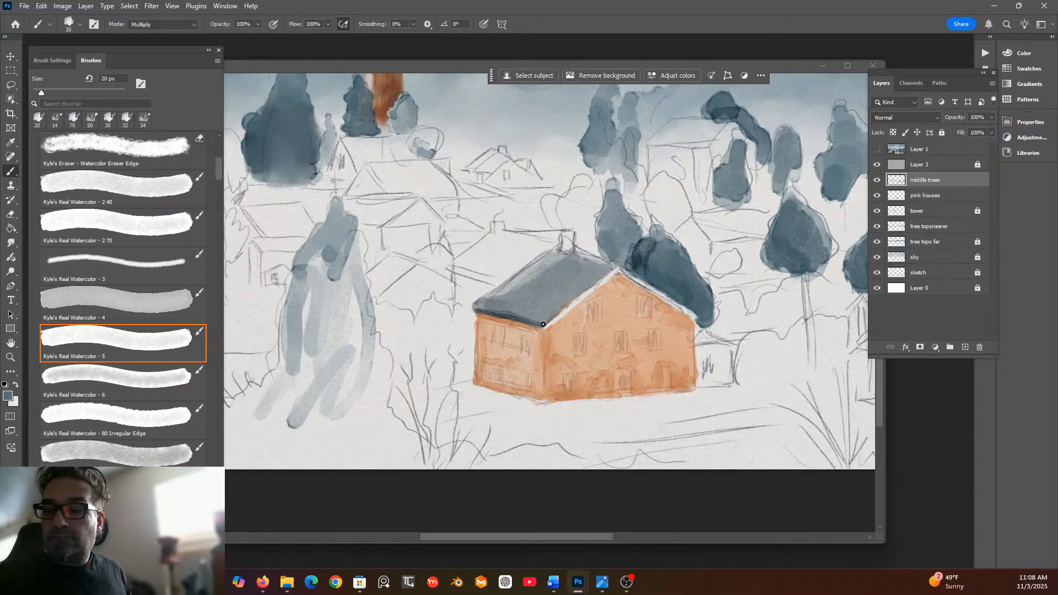
pyautogui.moveTo(538, 317)
pyautogui.mouseDown()
pyautogui.moveTo(499, 308)
pyautogui.moveTo(511, 296)
pyautogui.moveTo(474, 308)
pyautogui.moveTo(490, 294)
pyautogui.moveTo(481, 307)
pyautogui.moveTo(542, 299)
pyautogui.moveTo(541, 310)
pyautogui.moveTo(553, 308)
pyautogui.moveTo(531, 317)
pyautogui.moveTo(543, 322)
pyautogui.moveTo(484, 307)
pyautogui.moveTo(546, 319)
pyautogui.moveTo(570, 302)
pyautogui.mouseUp()
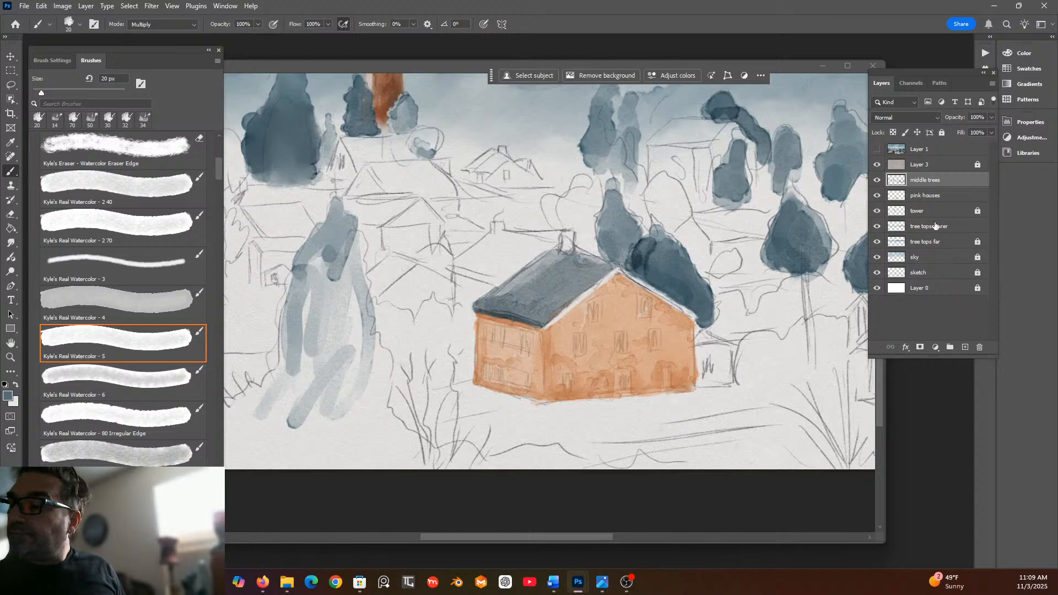
# Erase the stray sketch line above the roof's upper slope on the unlocked sketch layer with the 14 px watercolor eraser.
pyautogui.click(929, 275)
pyautogui.click(11, 214)
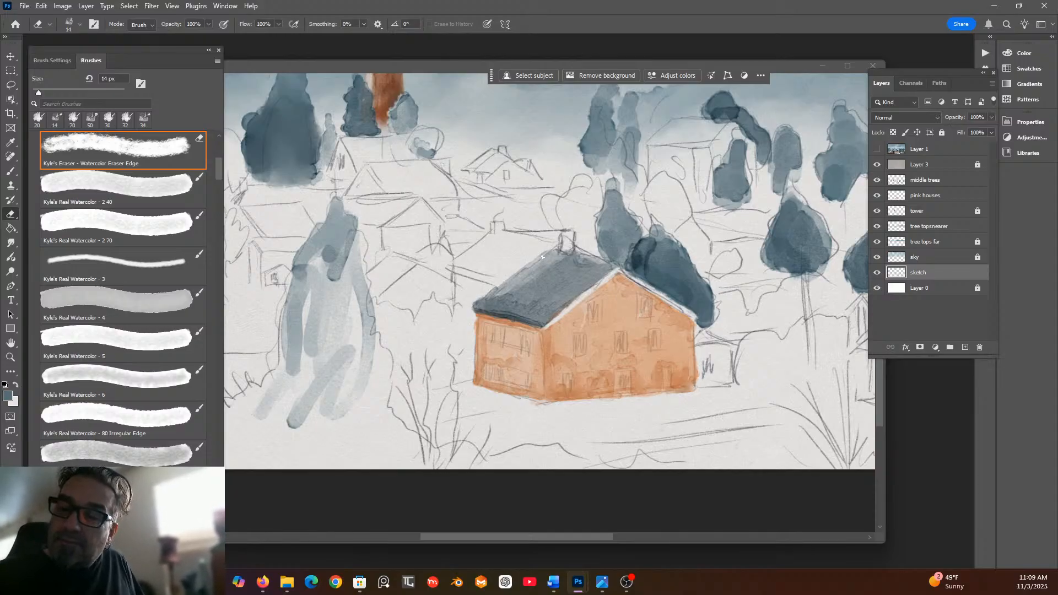
pyautogui.moveTo(540, 258); pyautogui.dragTo(549, 251)
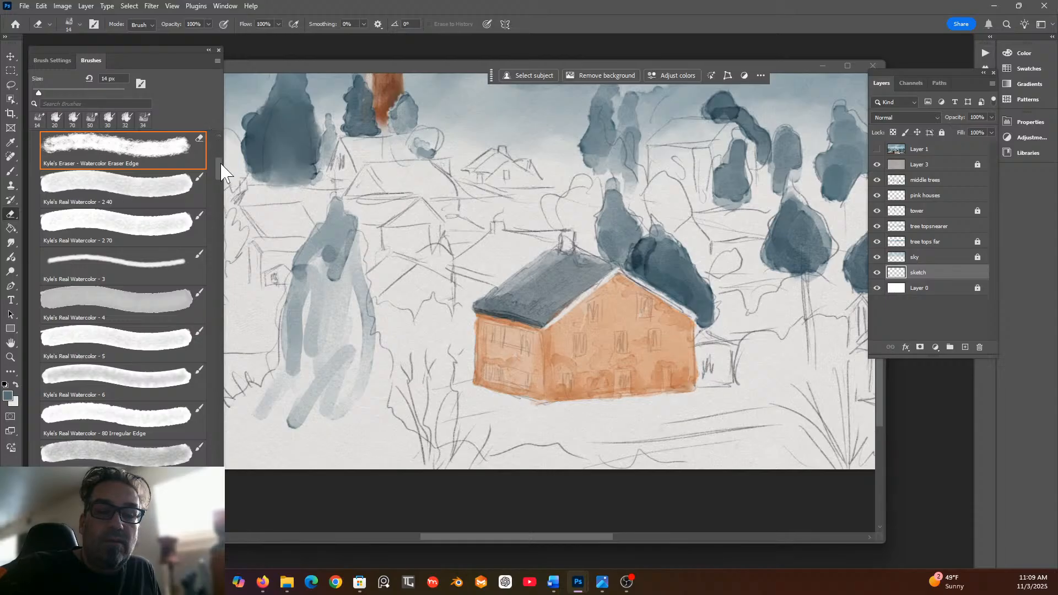
# Erase stray sketch lines around the chimney and gable wall's outer edge with a Hard Round eraser at 14 px, then lock the sketch layer.
pyautogui.scroll(5, 206, 159)
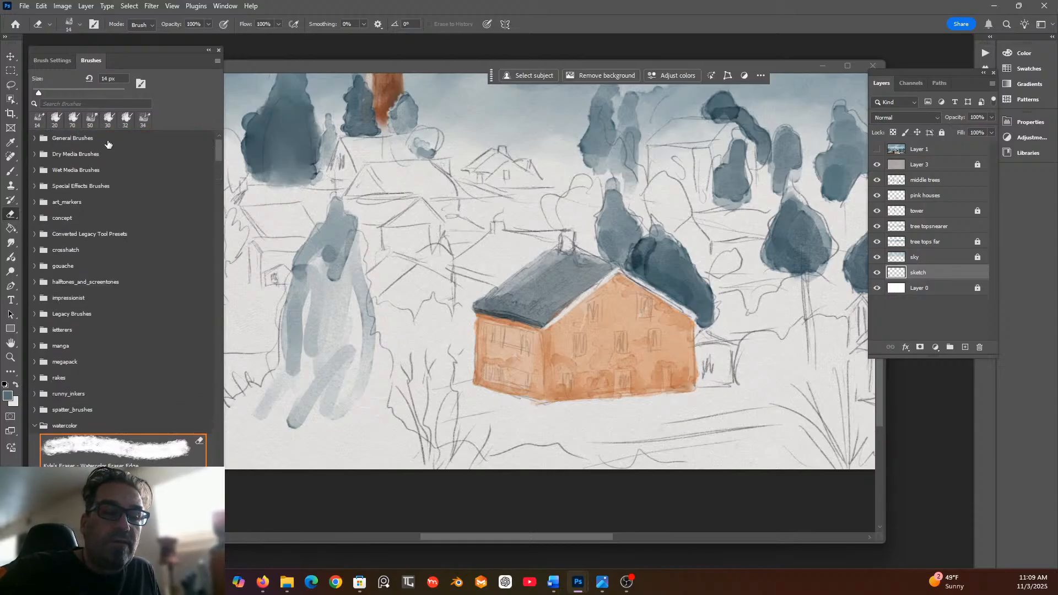
pyautogui.click(35, 139)
pyautogui.click(126, 195)
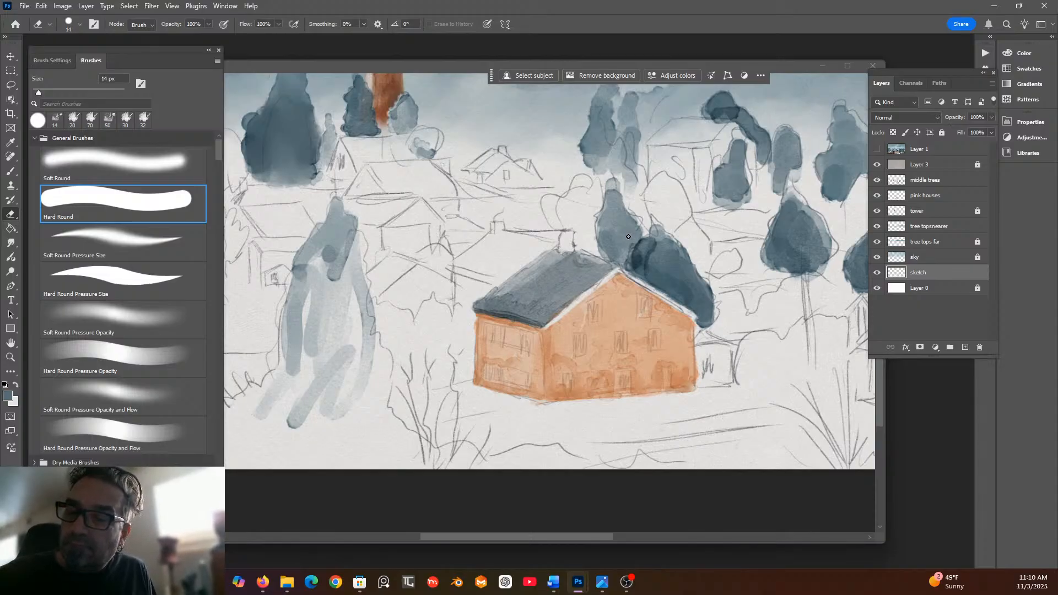
pyautogui.moveTo(554, 229); pyautogui.dragTo(530, 232)
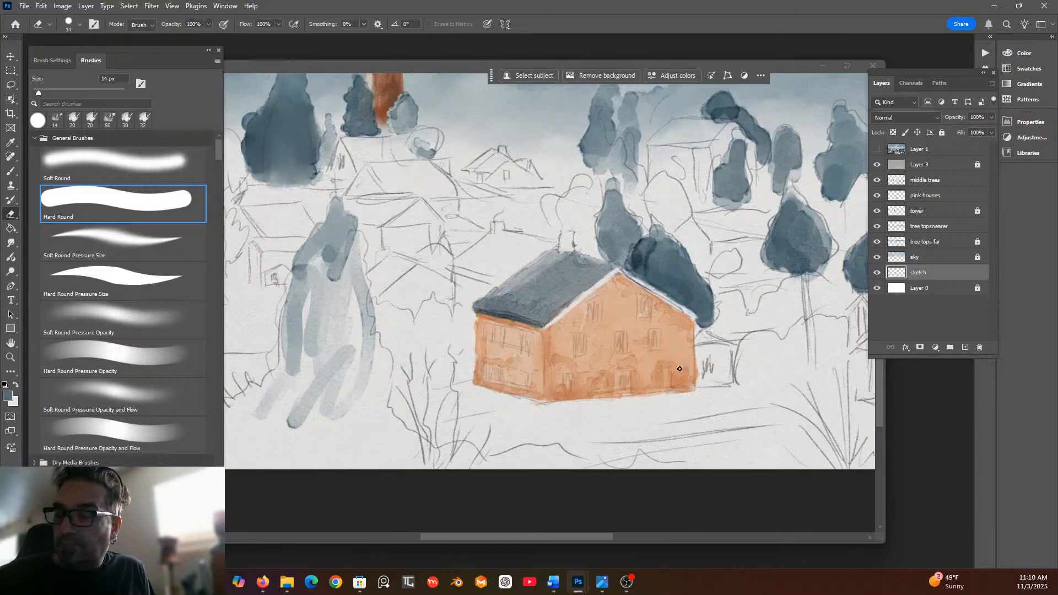
pyautogui.moveTo(690, 339)
pyautogui.mouseDown()
pyautogui.moveTo(694, 328)
pyautogui.moveTo(695, 384)
pyautogui.mouseUp()
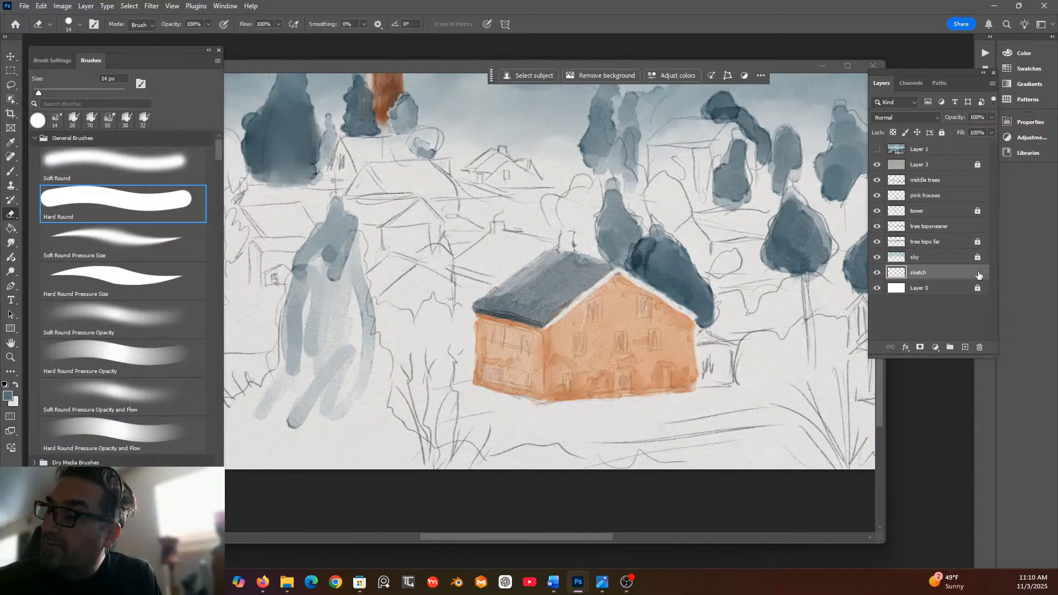
pyautogui.click(942, 133)
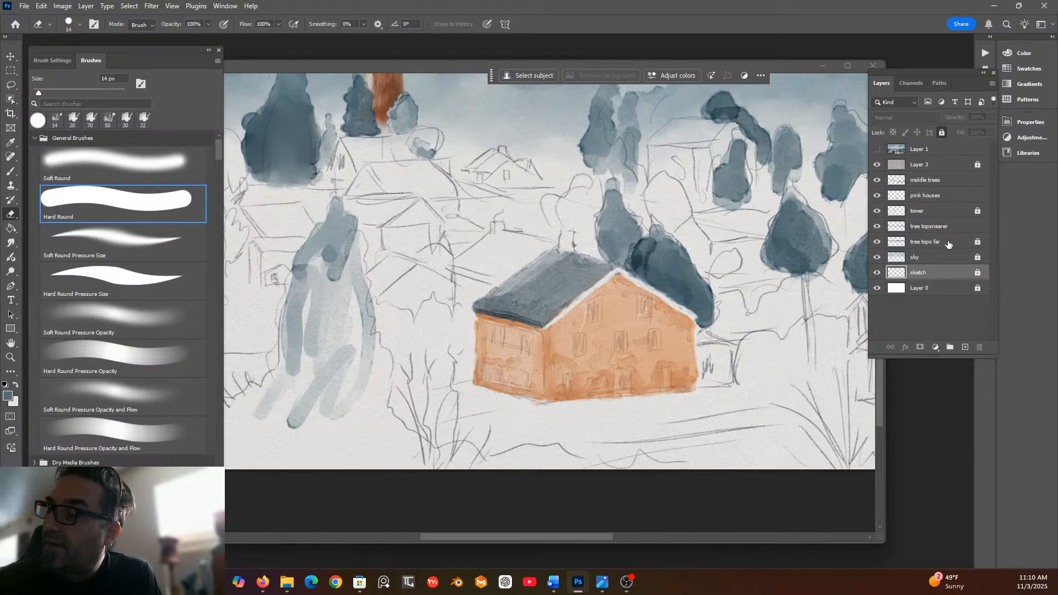
# Erase white frames around the gable wall's two upper windows on the pink houses layer.
pyautogui.click(940, 197)
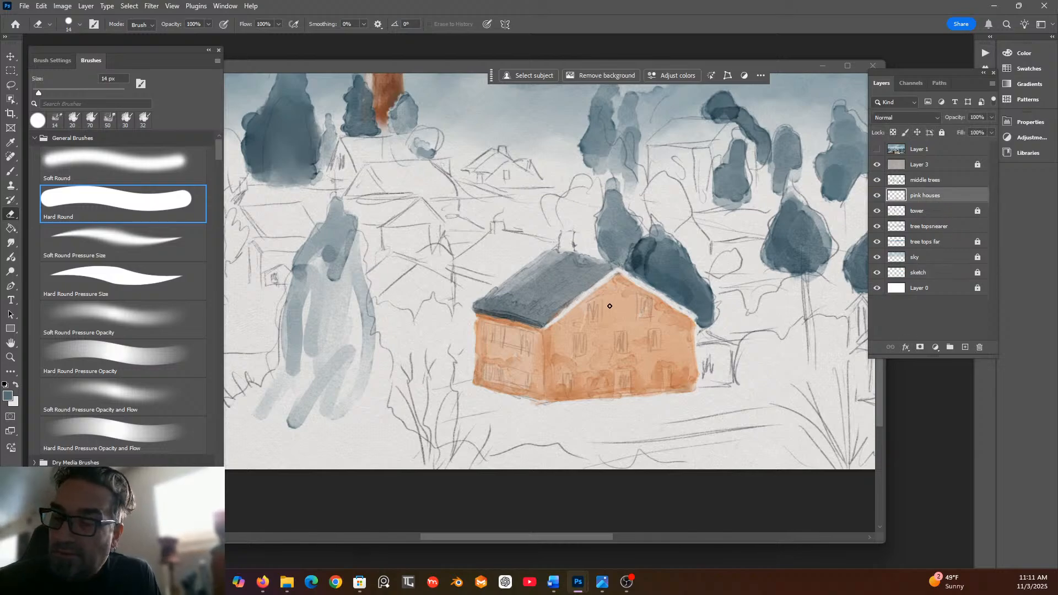
pyautogui.moveTo(636, 297); pyautogui.dragTo(635, 315)
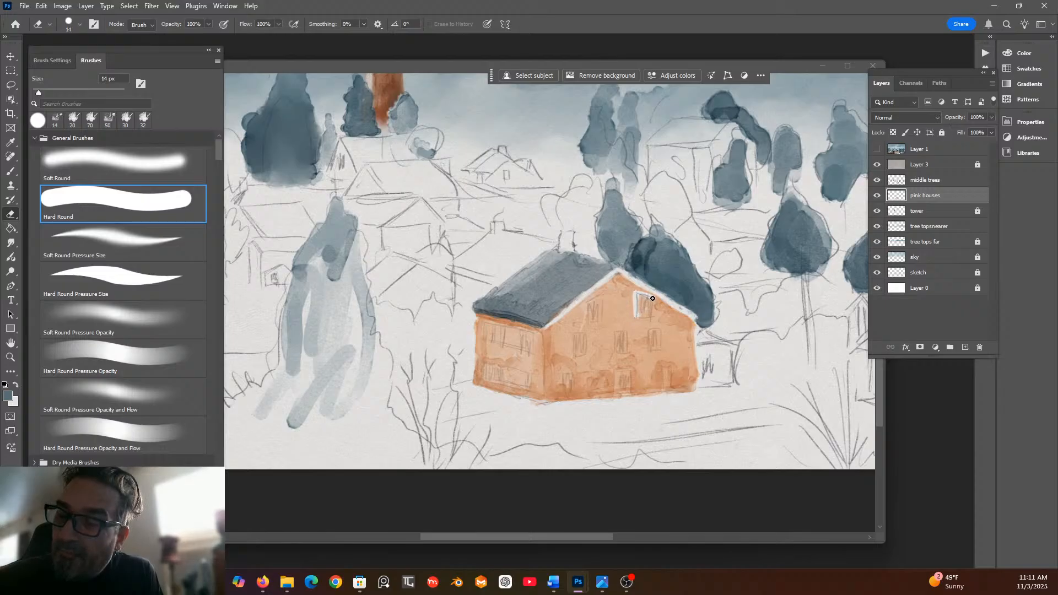
pyautogui.moveTo(655, 294); pyautogui.dragTo(649, 321)
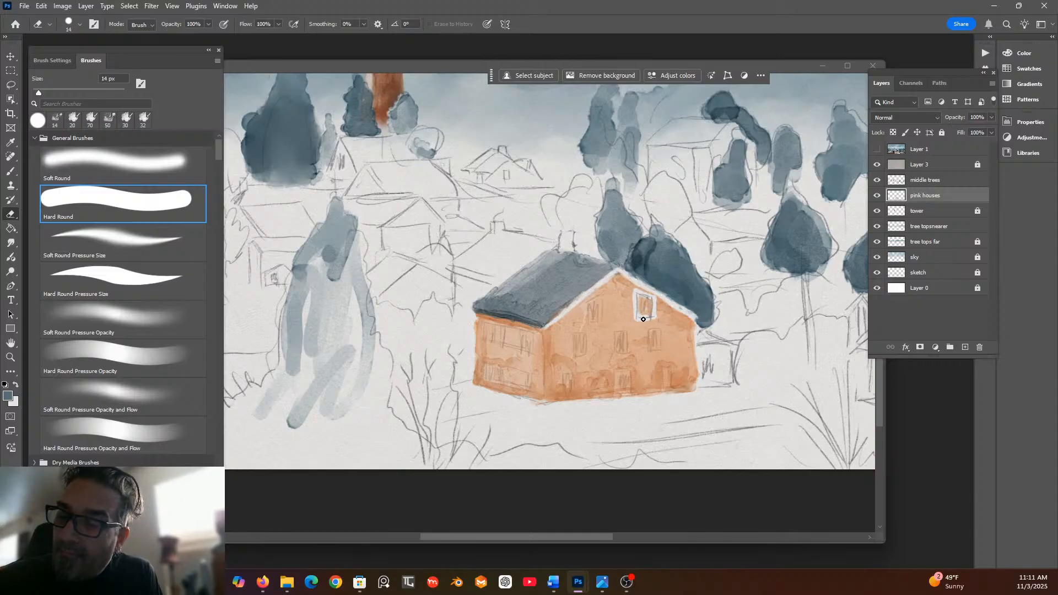
pyautogui.moveTo(585, 324)
pyautogui.mouseDown()
pyautogui.moveTo(600, 299)
pyautogui.moveTo(587, 324)
pyautogui.mouseUp()
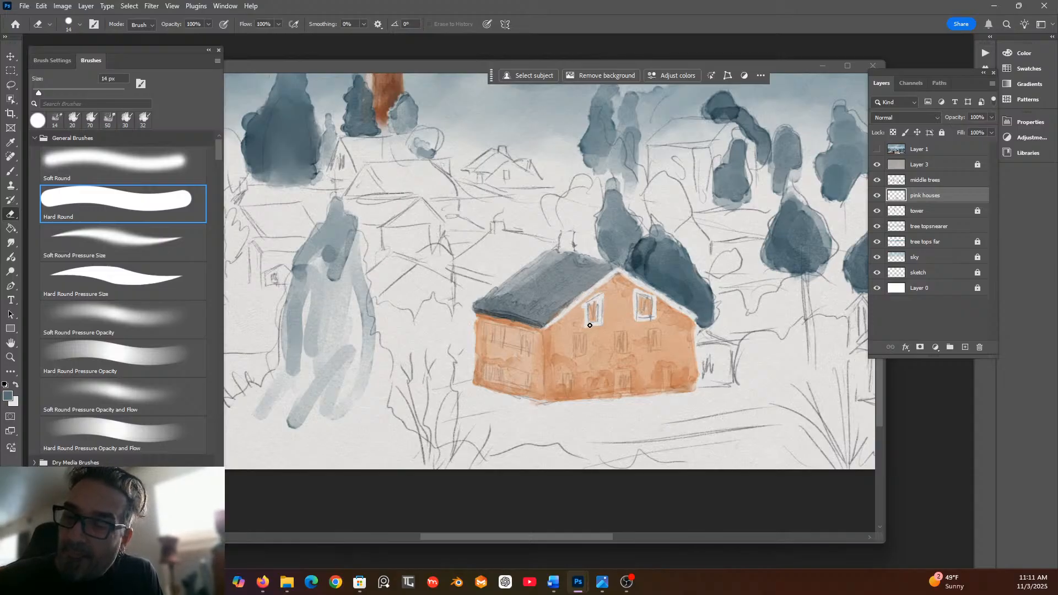
pyautogui.moveTo(586, 306); pyautogui.dragTo(585, 323)
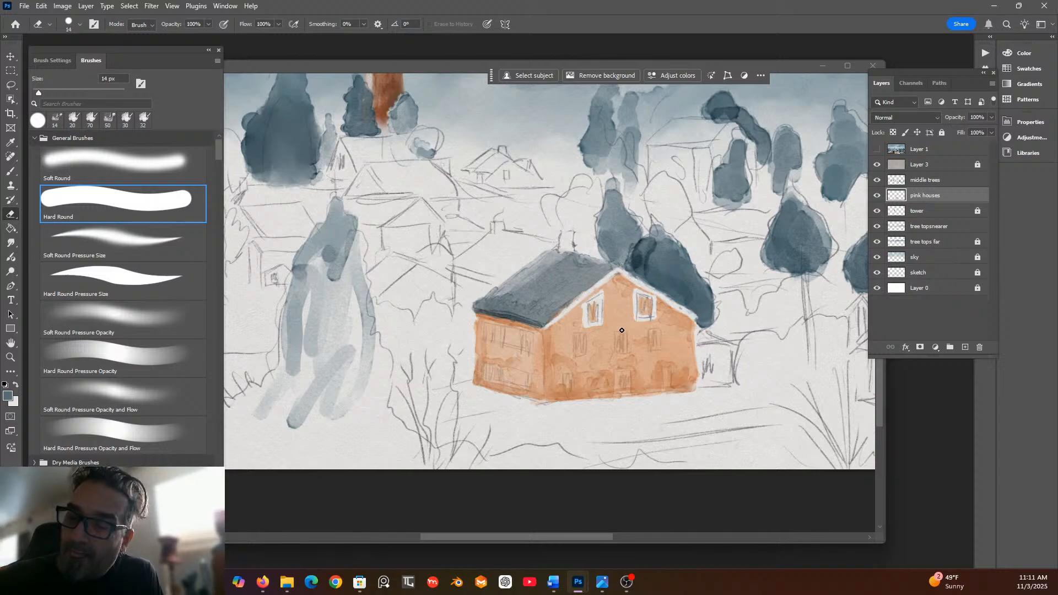
# Erase white frames around the three windows in the gable wall's middle row.
pyautogui.moveTo(587, 333)
pyautogui.mouseDown()
pyautogui.moveTo(587, 357)
pyautogui.moveTo(574, 340)
pyautogui.moveTo(574, 357)
pyautogui.mouseUp()
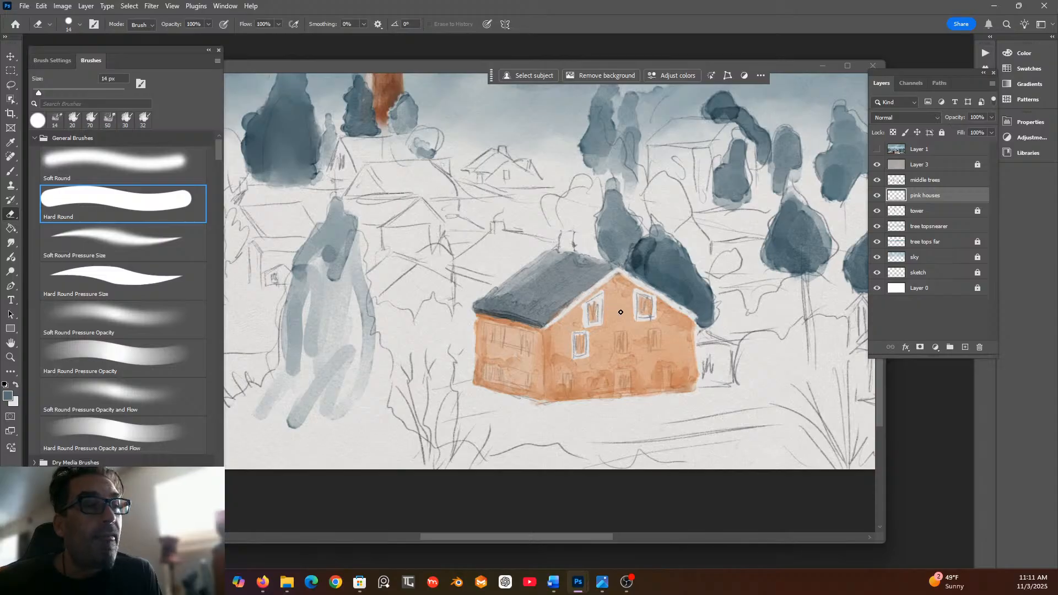
pyautogui.moveTo(615, 331)
pyautogui.mouseDown()
pyautogui.moveTo(615, 354)
pyautogui.moveTo(626, 348)
pyautogui.moveTo(626, 358)
pyautogui.mouseUp()
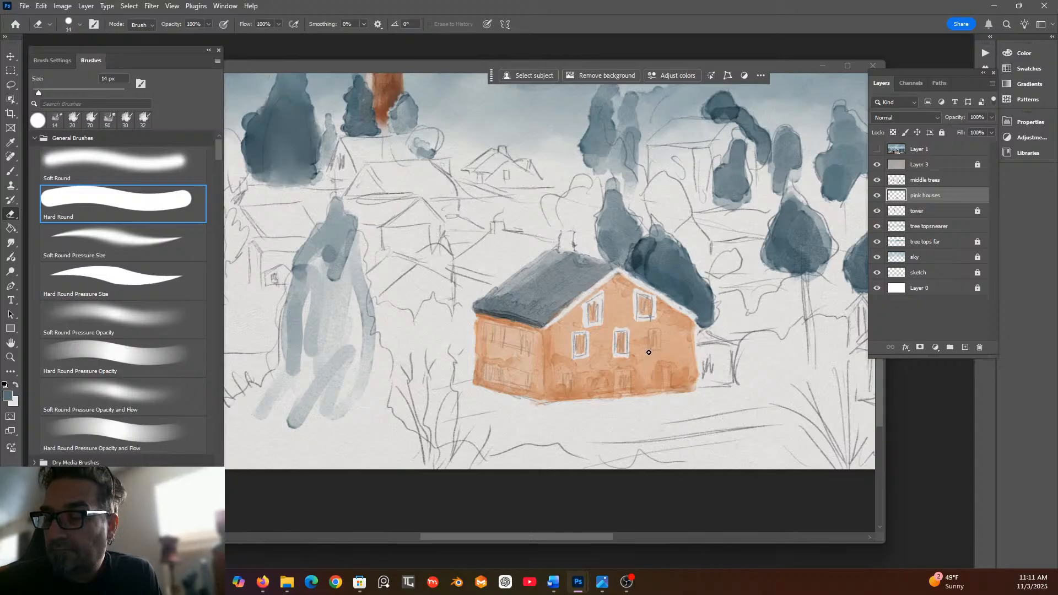
pyautogui.moveTo(661, 328)
pyautogui.mouseDown()
pyautogui.moveTo(660, 351)
pyautogui.moveTo(648, 339)
pyautogui.moveTo(648, 352)
pyautogui.moveTo(649, 329)
pyautogui.moveTo(661, 326)
pyautogui.mouseUp()
# Erase white frames around the door and the two ground-floor windows of the gable wall.
pyautogui.moveTo(617, 370)
pyautogui.mouseDown()
pyautogui.moveTo(616, 395)
pyautogui.moveTo(631, 369)
pyautogui.moveTo(632, 393)
pyautogui.moveTo(629, 369)
pyautogui.mouseUp()
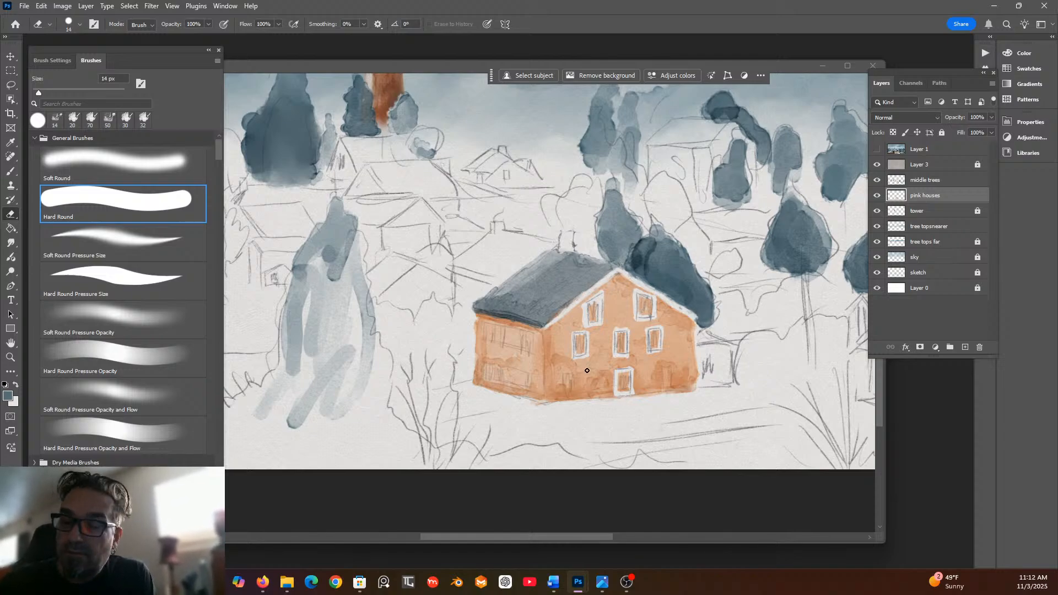
pyautogui.moveTo(565, 374)
pyautogui.mouseDown()
pyautogui.moveTo(564, 390)
pyautogui.moveTo(571, 373)
pyautogui.mouseUp()
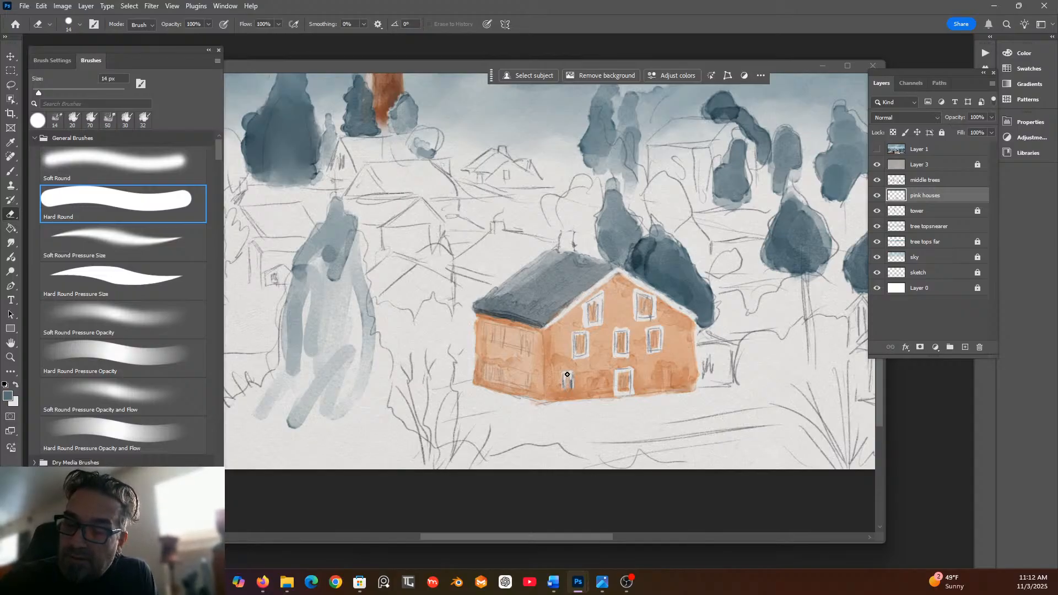
pyautogui.moveTo(661, 373); pyautogui.dragTo(663, 389)
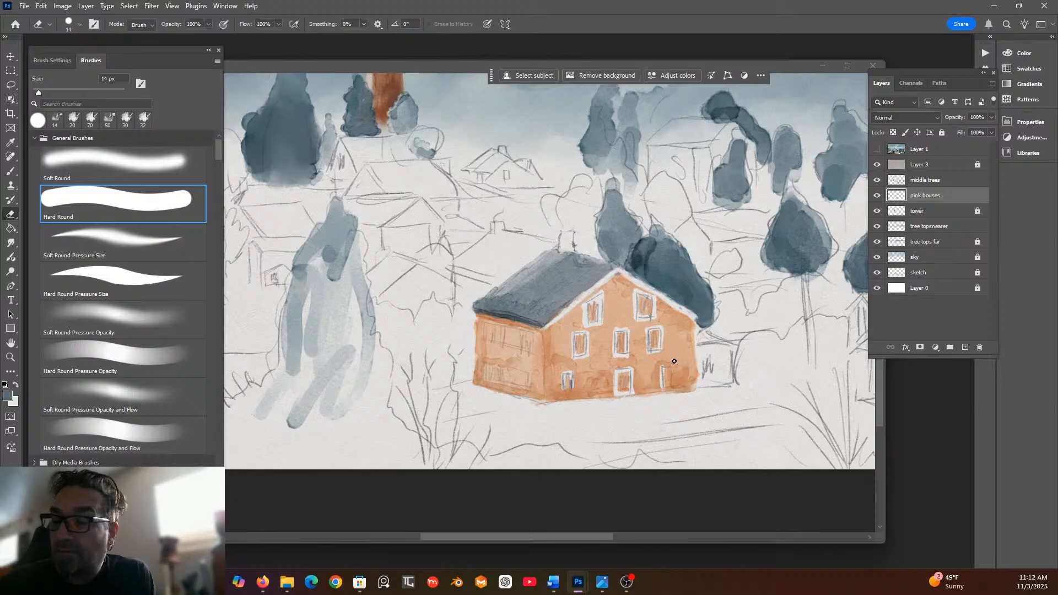
pyautogui.moveTo(671, 368); pyautogui.dragTo(670, 386)
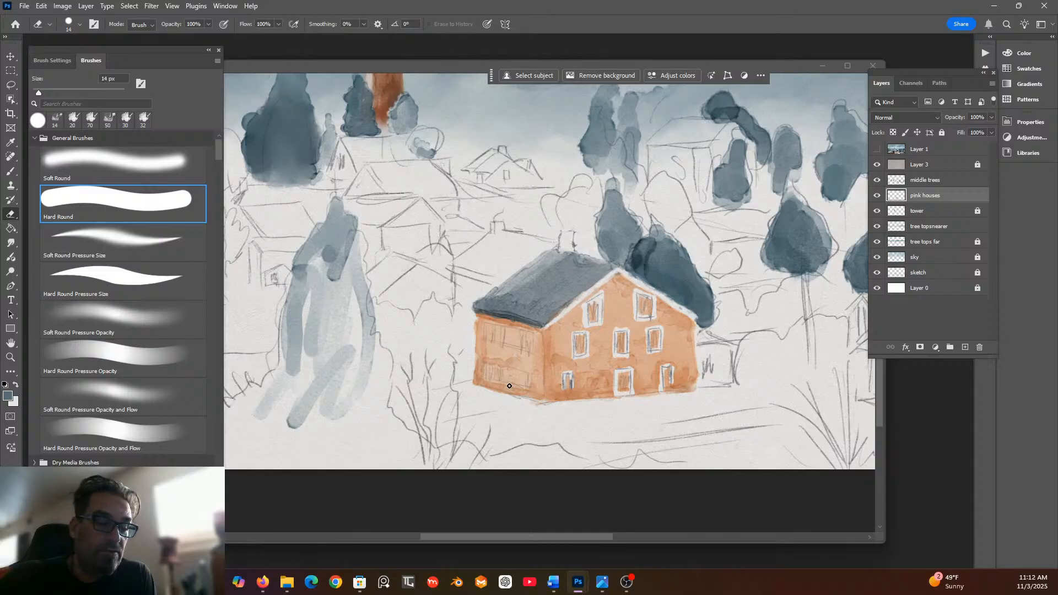
# Erase the orange paint inside the gable wall's window frames and door on the pink houses layer.
pyautogui.press('i')
pyautogui.click(9, 395)
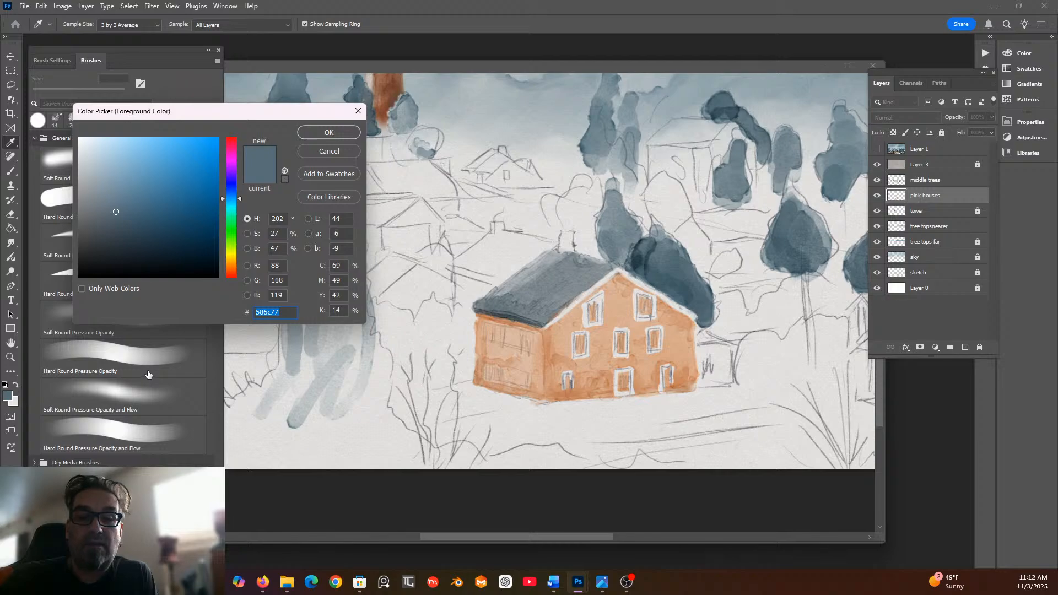
pyautogui.click(351, 133)
pyautogui.press('e')
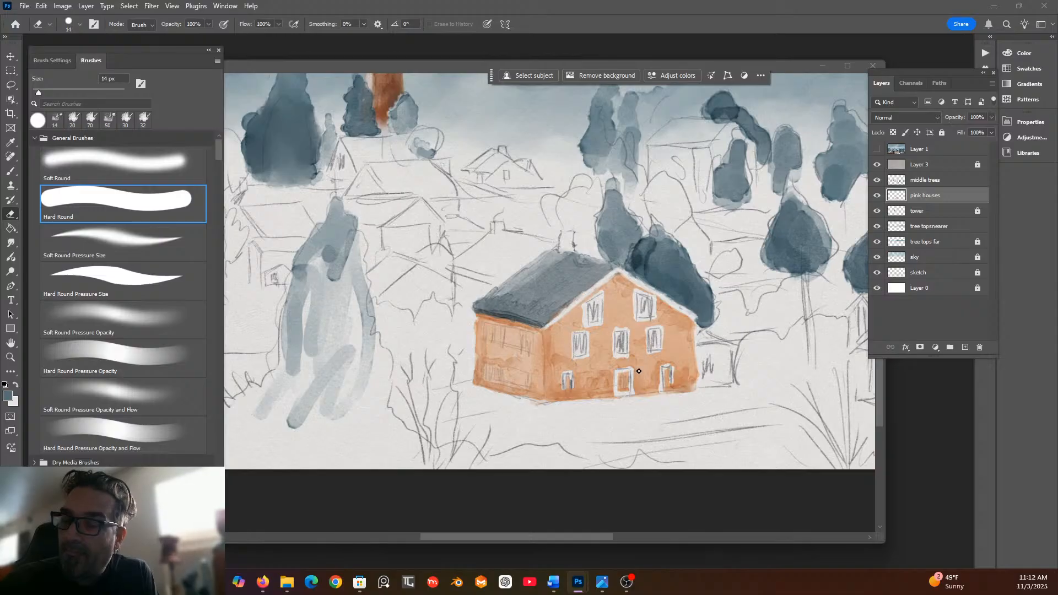
pyautogui.moveTo(620, 374)
pyautogui.mouseDown()
pyautogui.moveTo(627, 388)
pyautogui.moveTo(666, 370)
pyautogui.moveTo(669, 382)
pyautogui.moveTo(663, 372)
pyautogui.mouseUp()
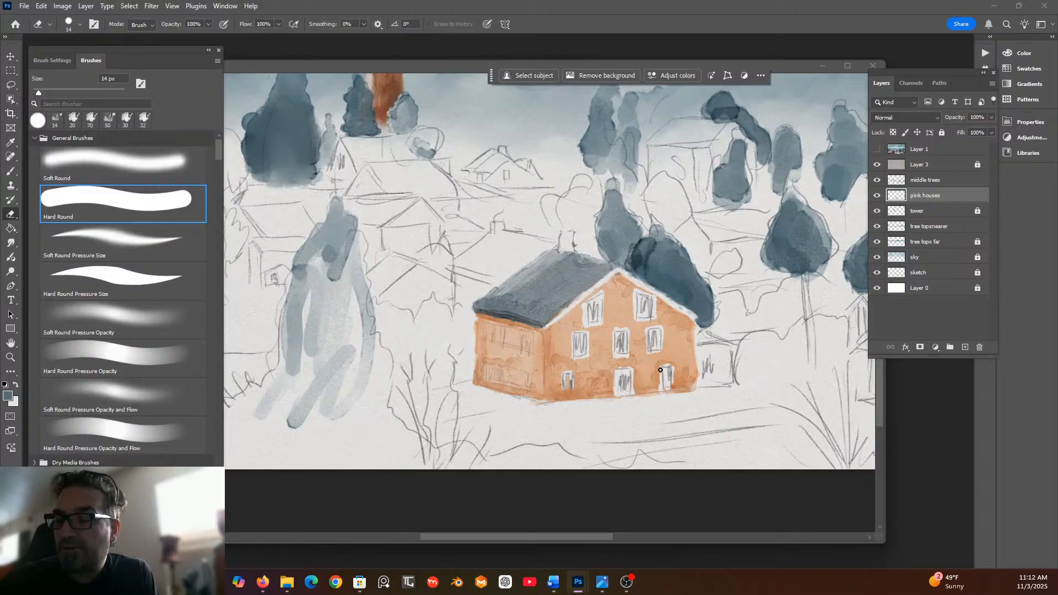
pyautogui.moveTo(568, 374); pyautogui.dragTo(572, 383)
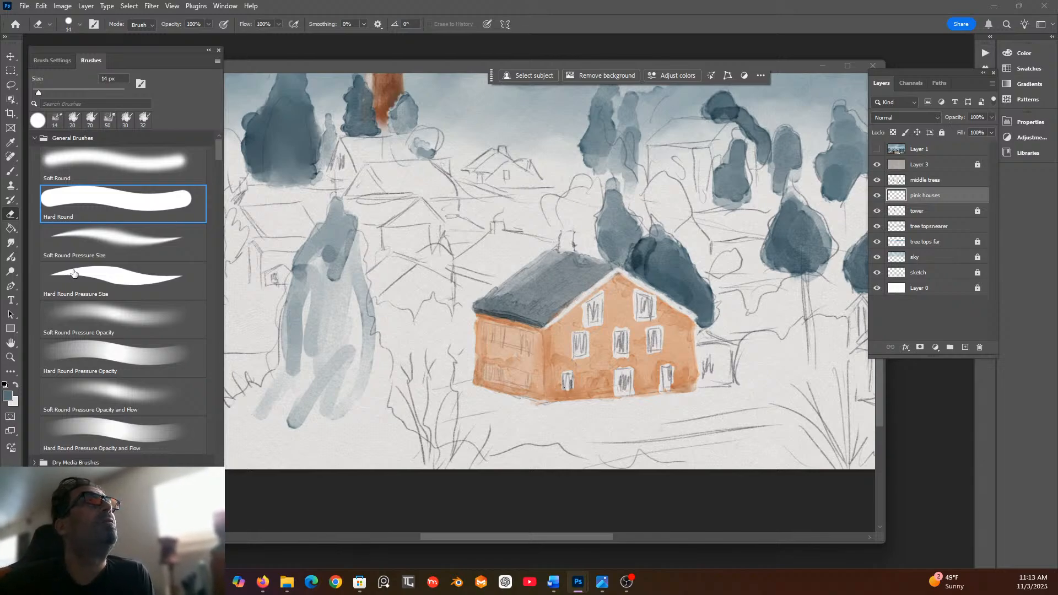
# Paint the gable wall's window panes blue-gray #586c77 with the 20 px watercolor brush in Multiply mode.
pyautogui.hotkey('ctrl', 'Tab')
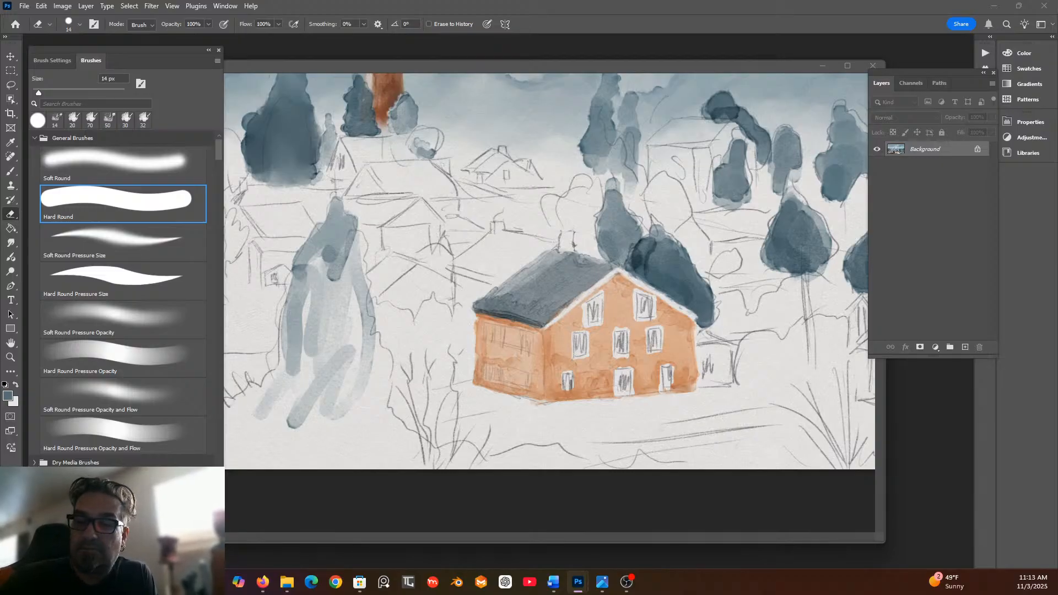
pyautogui.click(68, 405)
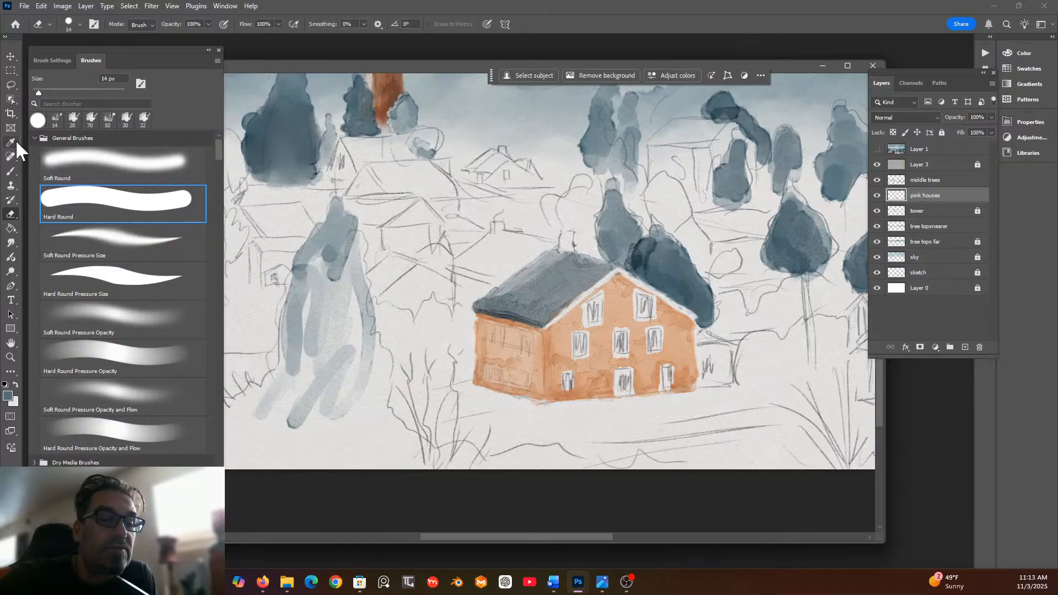
pyautogui.click(12, 171)
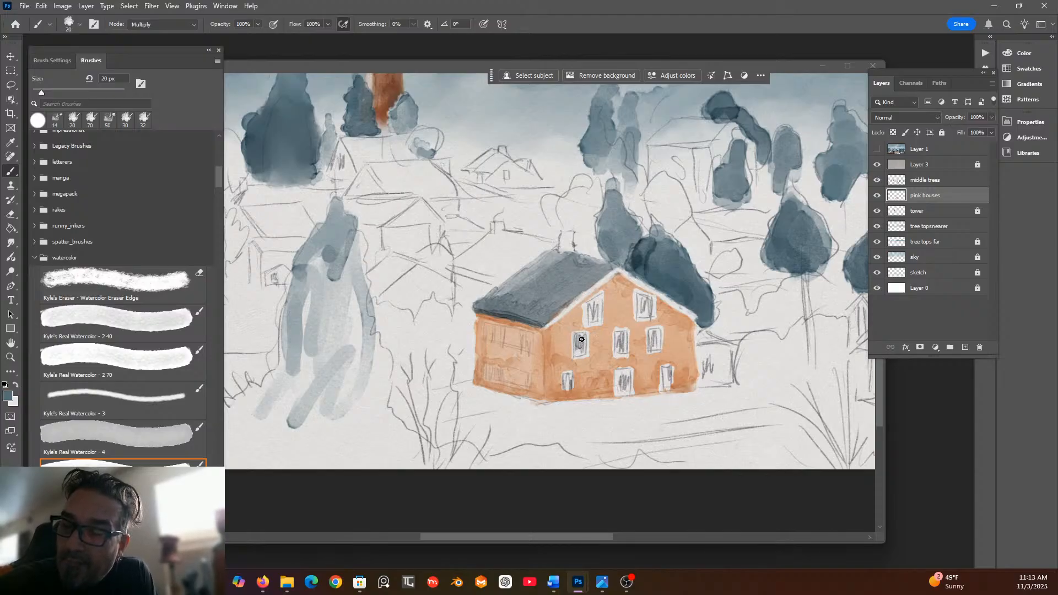
pyautogui.moveTo(581, 338); pyautogui.dragTo(582, 342)
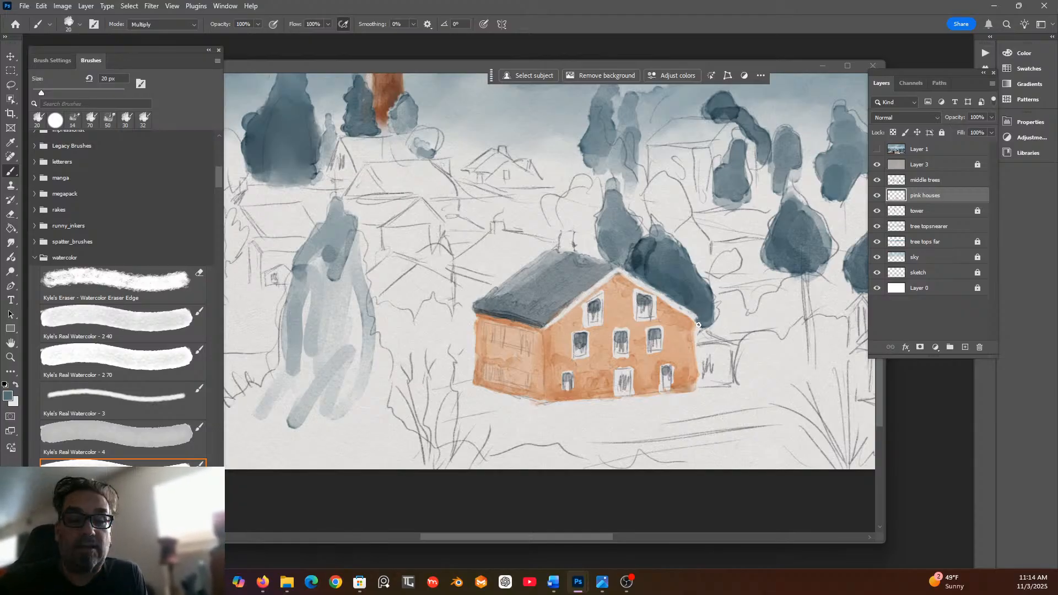
# Choose dark slate #374045 as the foreground color and darken the gable wall's window panes and door.
pyautogui.click(8, 395)
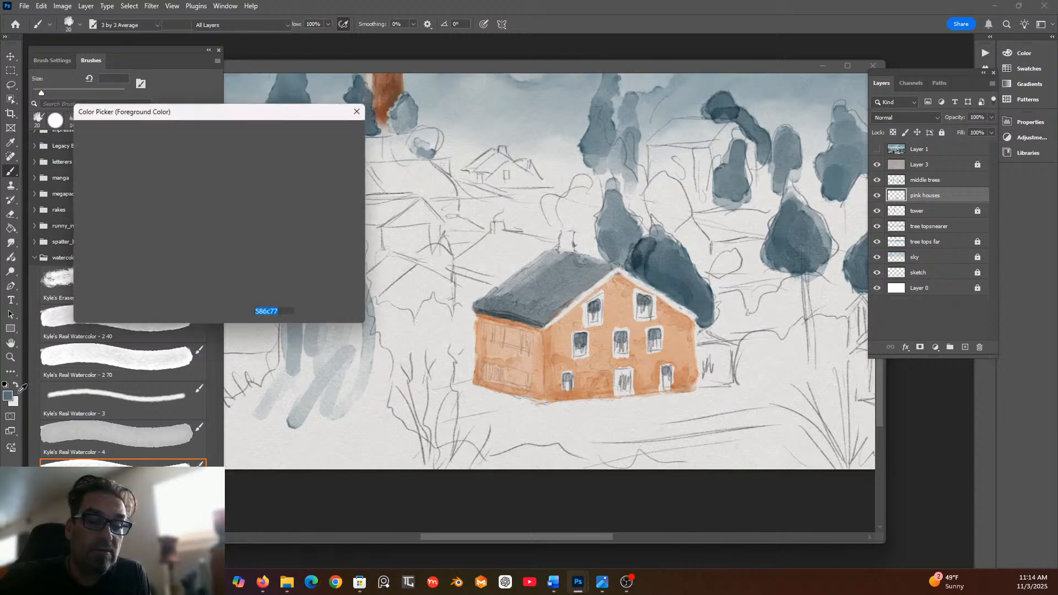
pyautogui.click(114, 226)
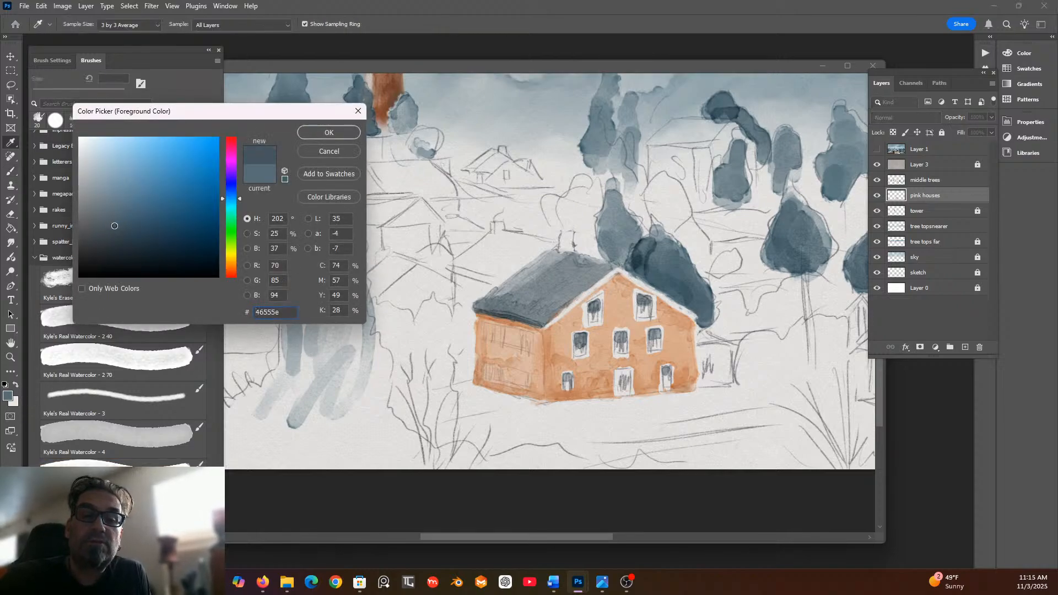
pyautogui.click(107, 239)
pyautogui.click(332, 133)
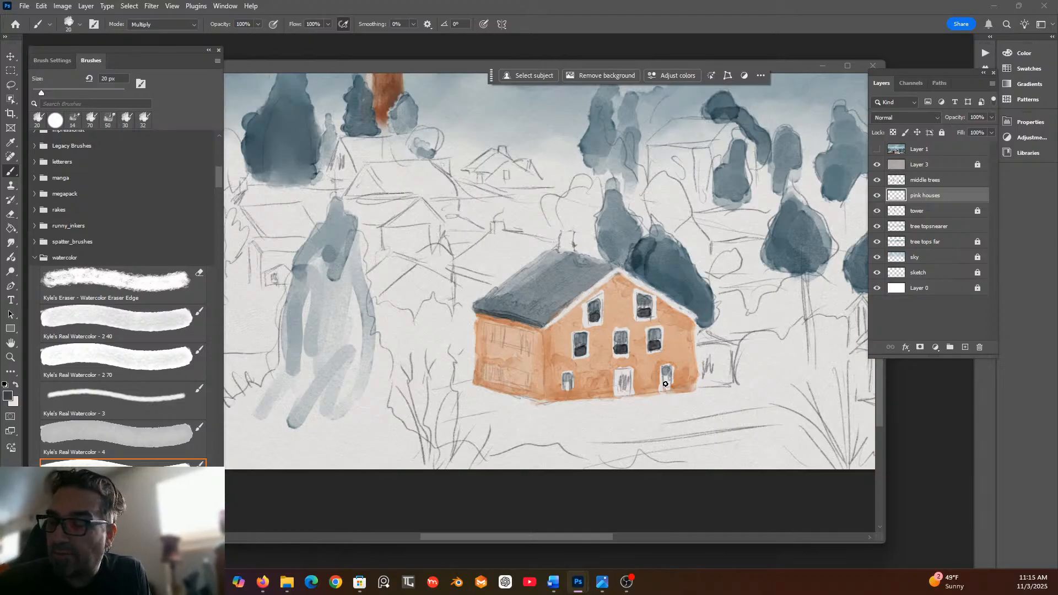
pyautogui.moveTo(668, 372); pyautogui.dragTo(669, 373)
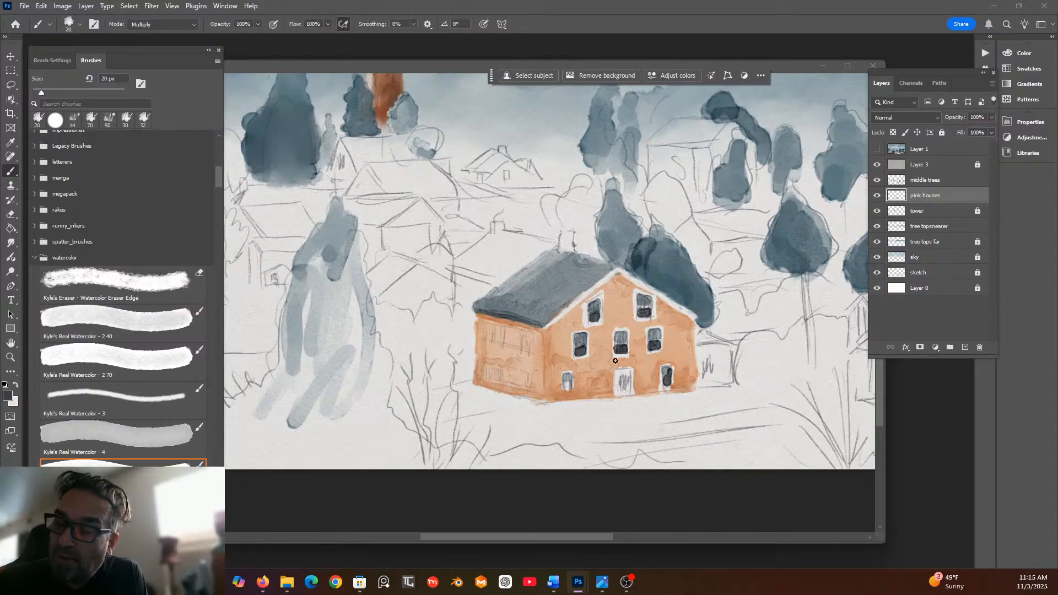
pyautogui.moveTo(619, 373)
pyautogui.mouseDown()
pyautogui.moveTo(627, 390)
pyautogui.moveTo(625, 377)
pyautogui.moveTo(622, 391)
pyautogui.moveTo(569, 387)
pyautogui.mouseUp()
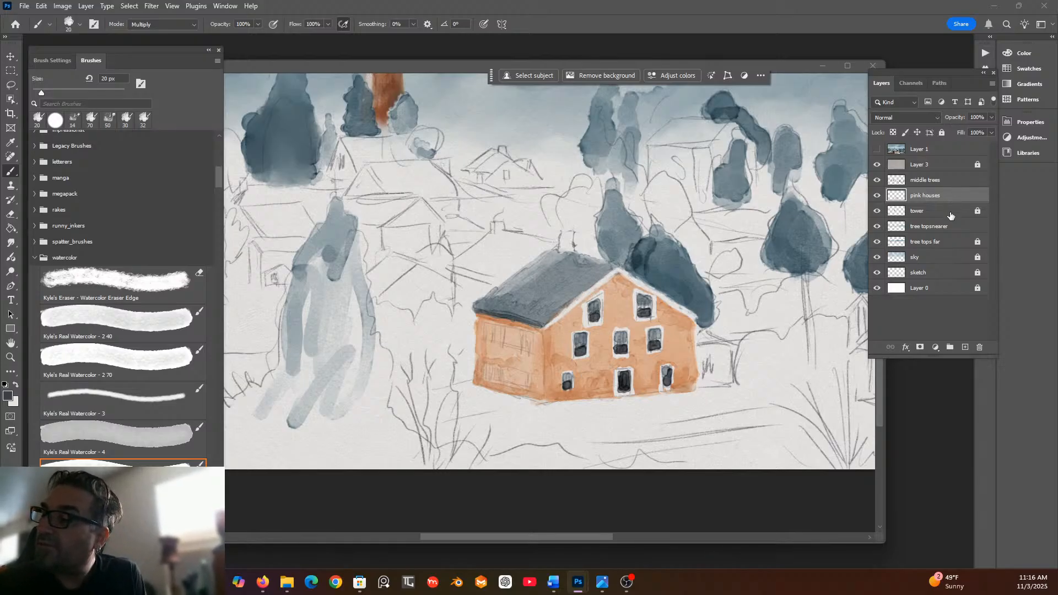
# Move the sketch layer above Layer 3, erase its lines over the gable windows with a 14 px Hard Round eraser, and lock it.
pyautogui.moveTo(952, 276); pyautogui.dragTo(942, 160)
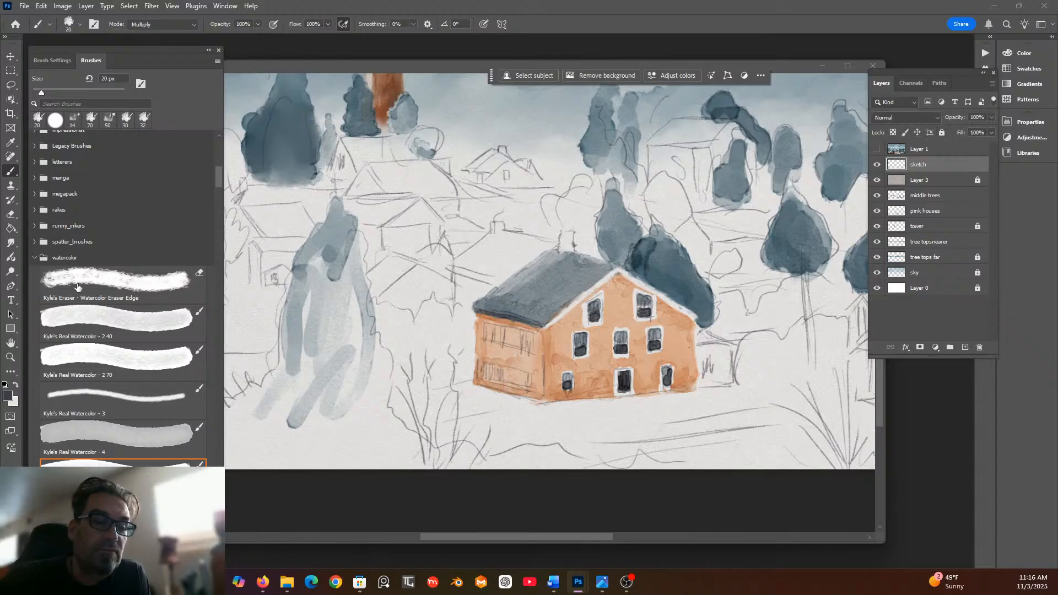
pyautogui.click(13, 215)
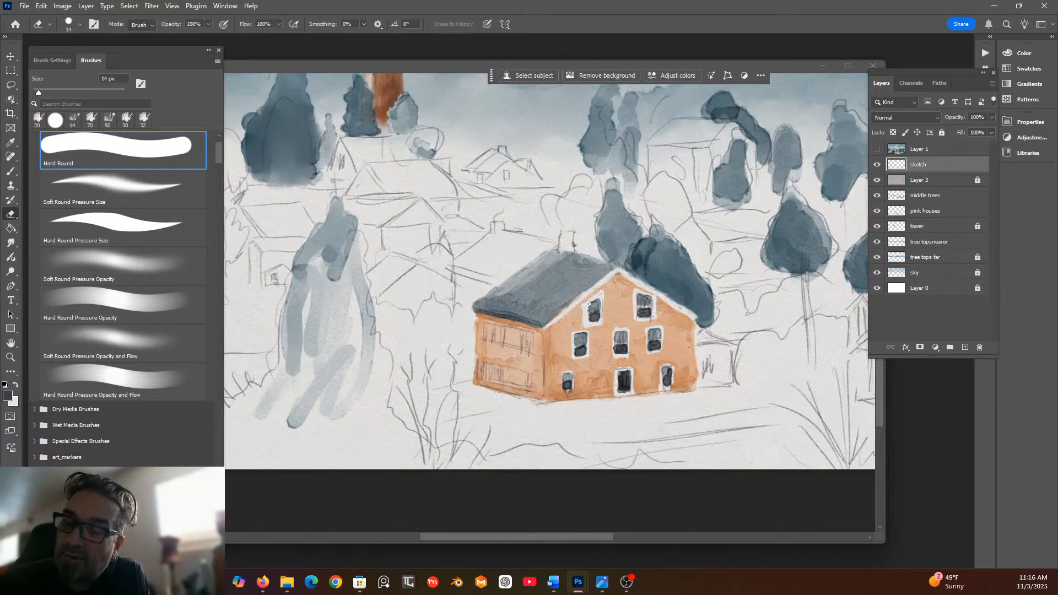
pyautogui.moveTo(610, 341); pyautogui.dragTo(620, 346)
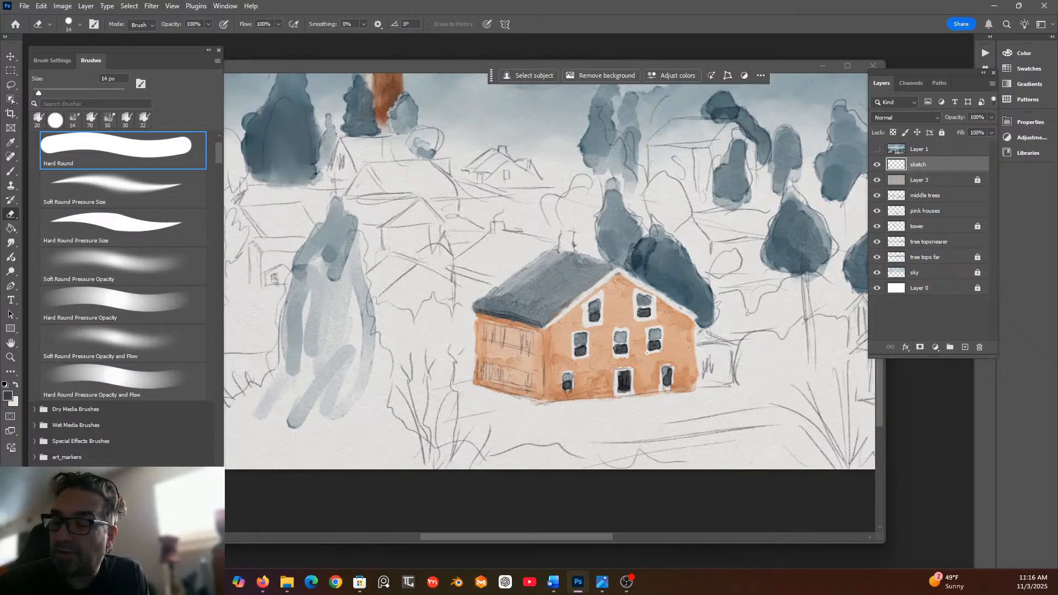
pyautogui.moveTo(648, 353); pyautogui.dragTo(659, 357)
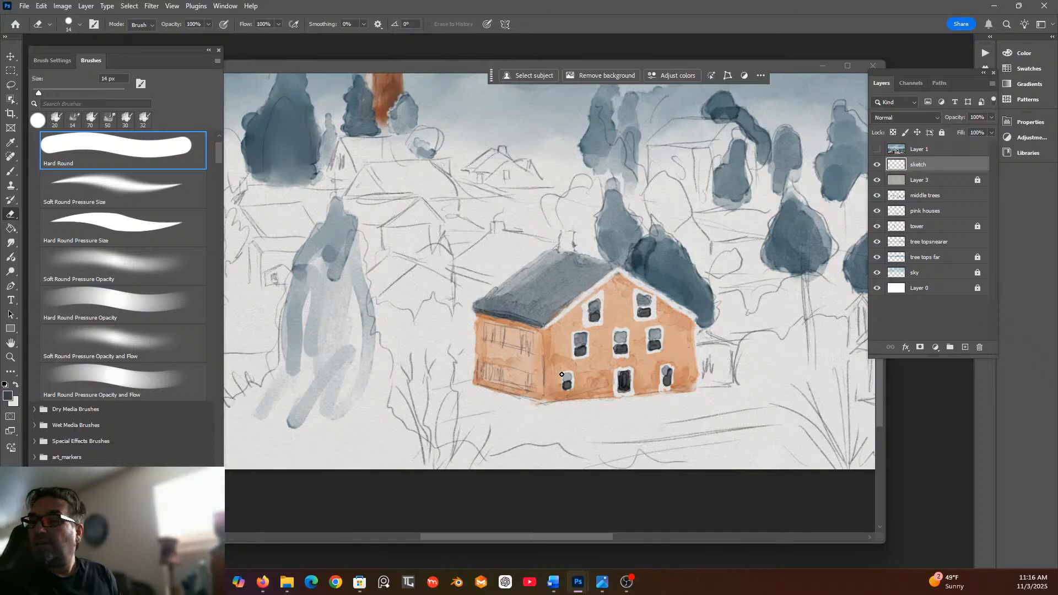
pyautogui.click(942, 133)
# Select the pink houses layer and set the Hard Round eraser size to 4 px.
pyautogui.click(948, 211)
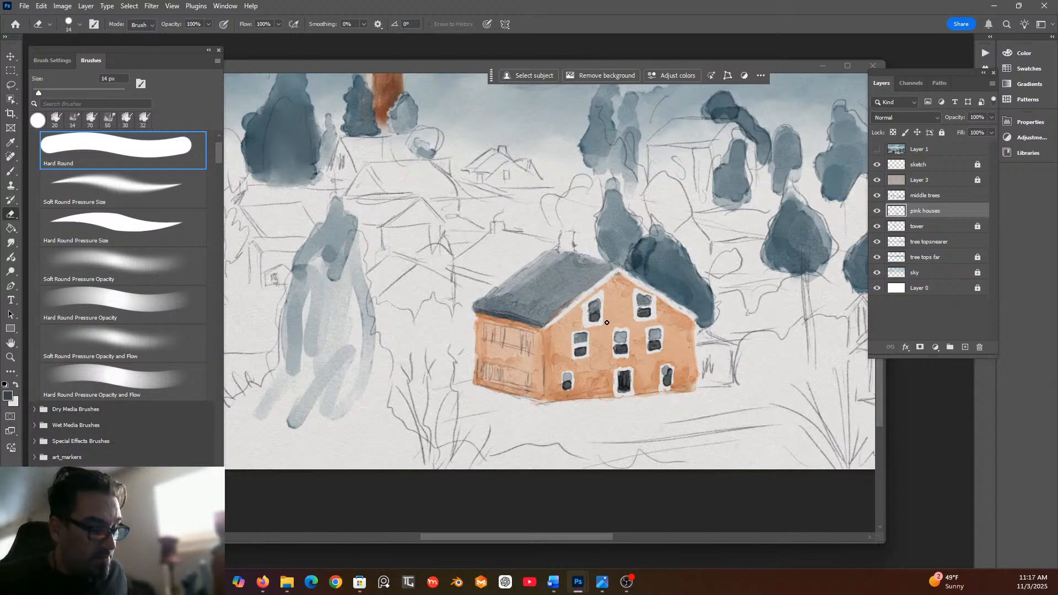
pyautogui.click(103, 79)
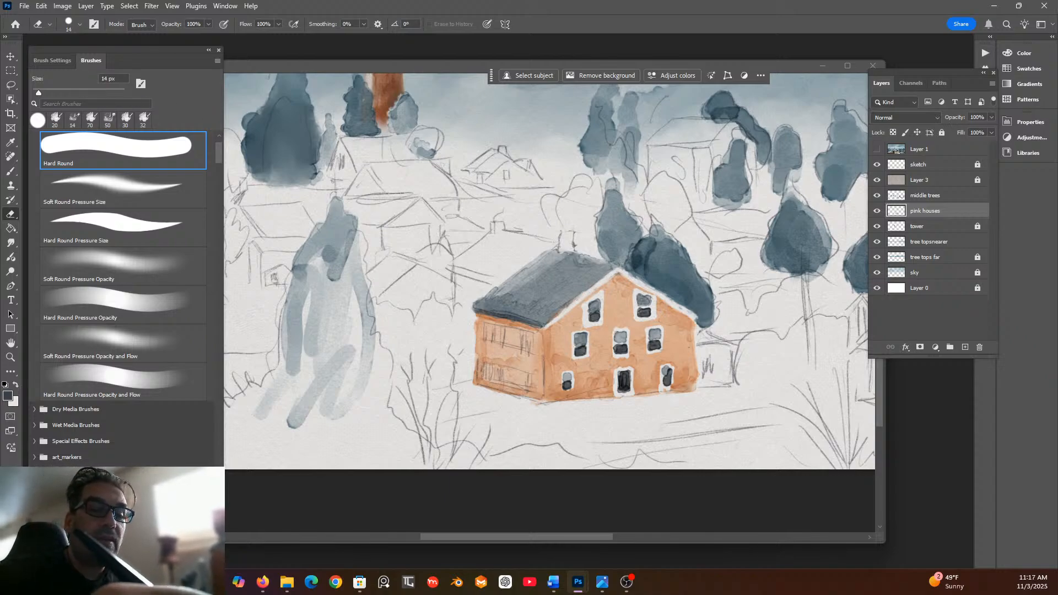
pyautogui.write('4')
pyautogui.press('Return')
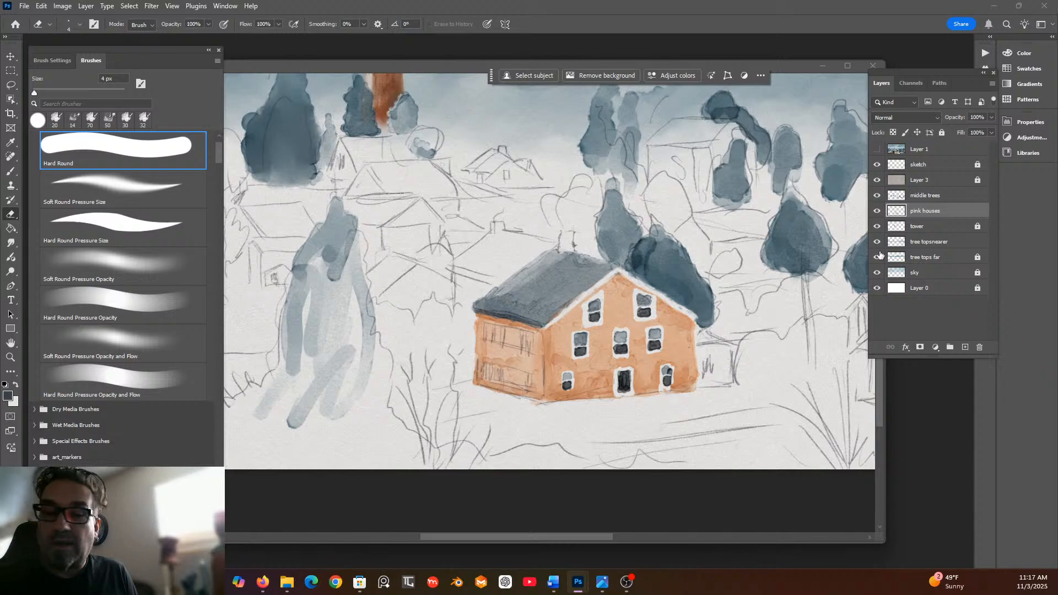
# Sample orange #cd9775 from the house wall as the foreground color and set the watercolor brush size to 28 px.
pyautogui.click(9, 395)
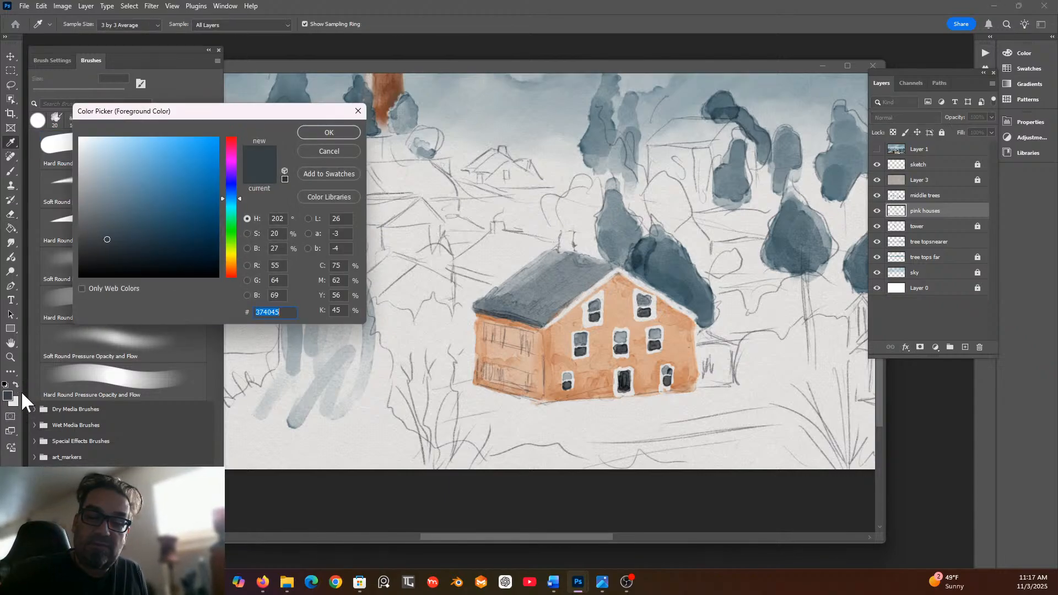
pyautogui.click(549, 335)
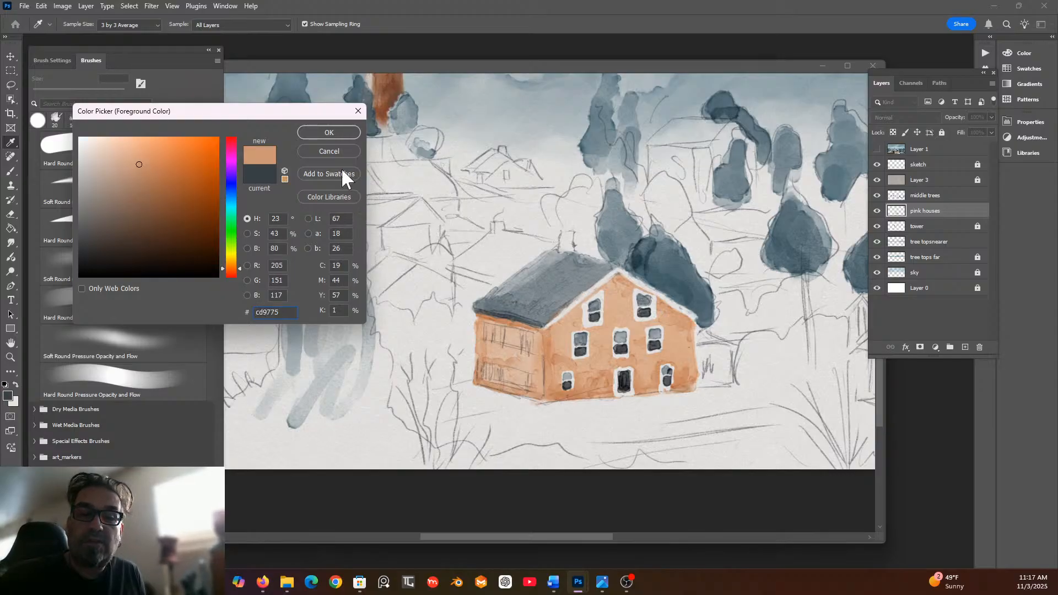
pyautogui.click(330, 132)
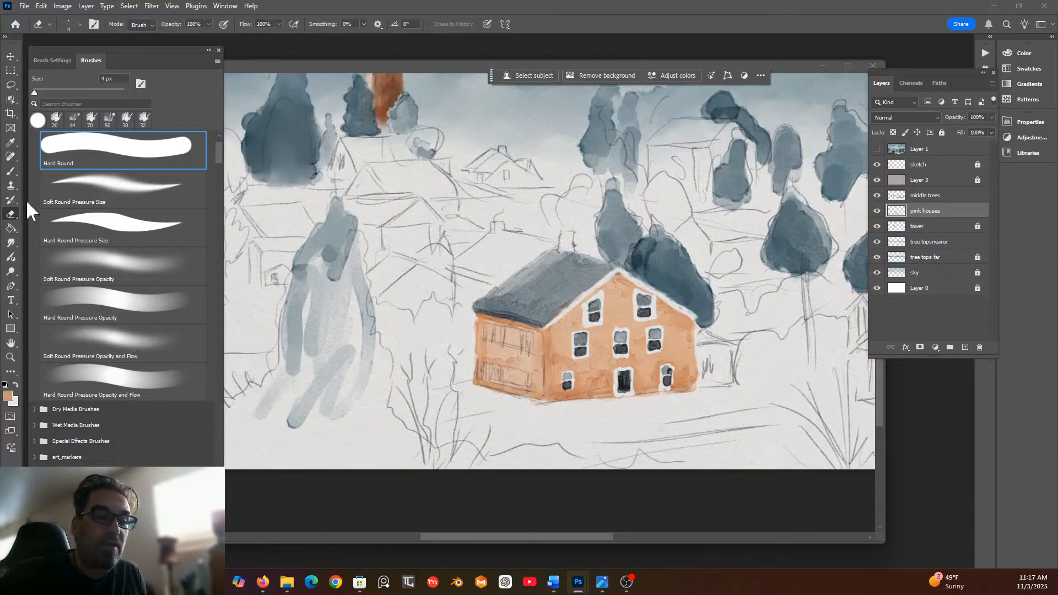
pyautogui.click(11, 171)
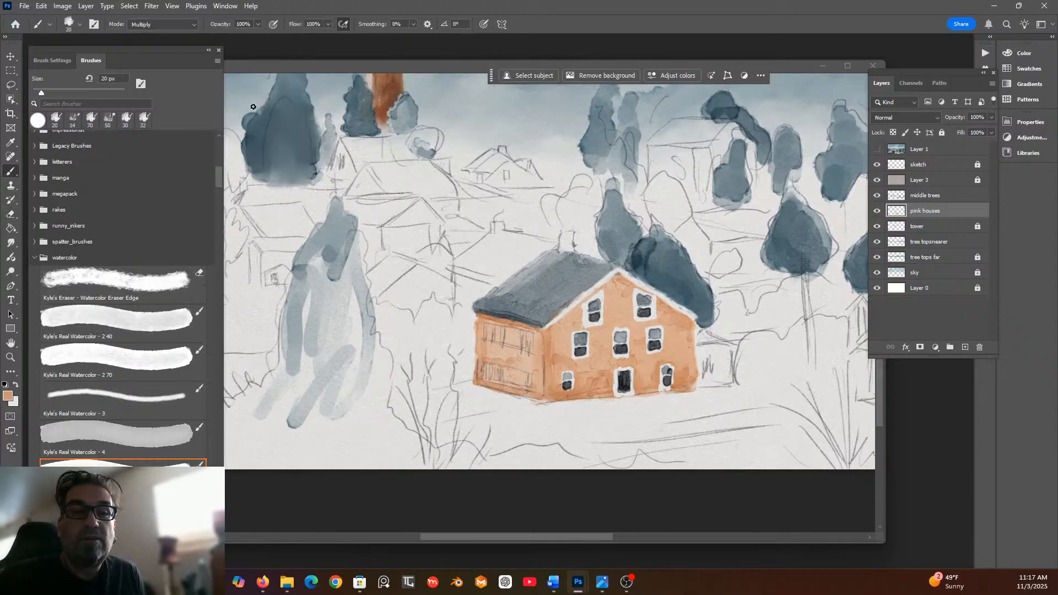
pyautogui.click(68, 22)
pyautogui.moveTo(70, 60); pyautogui.dragTo(70, 58)
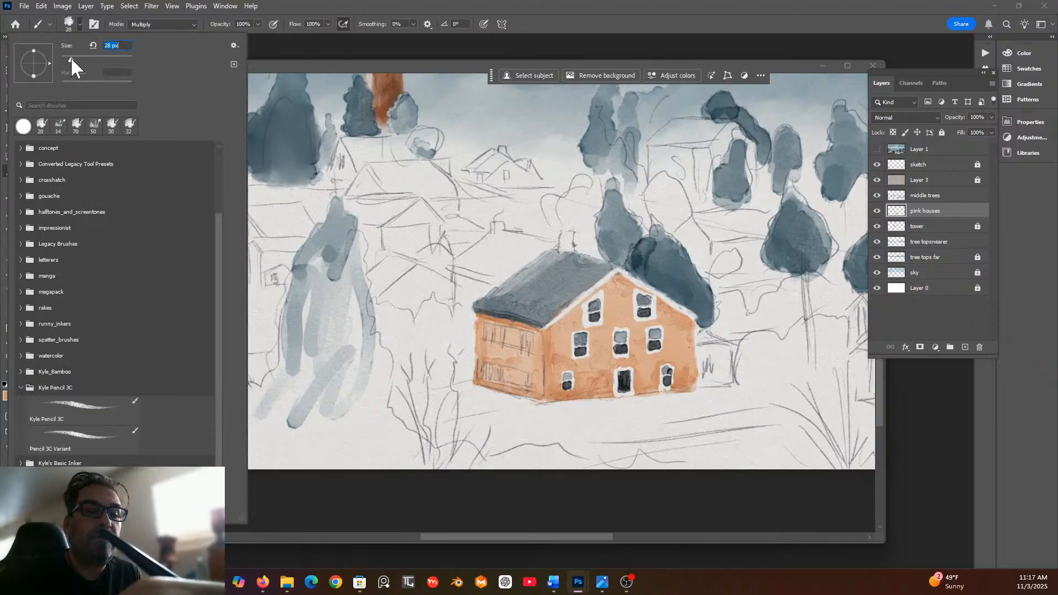
pyautogui.click(548, 403)
# Paint a darker orange shadow along the base of the gable wall, undoing and redoing the first stroke.
pyautogui.moveTo(549, 403); pyautogui.dragTo(693, 388)
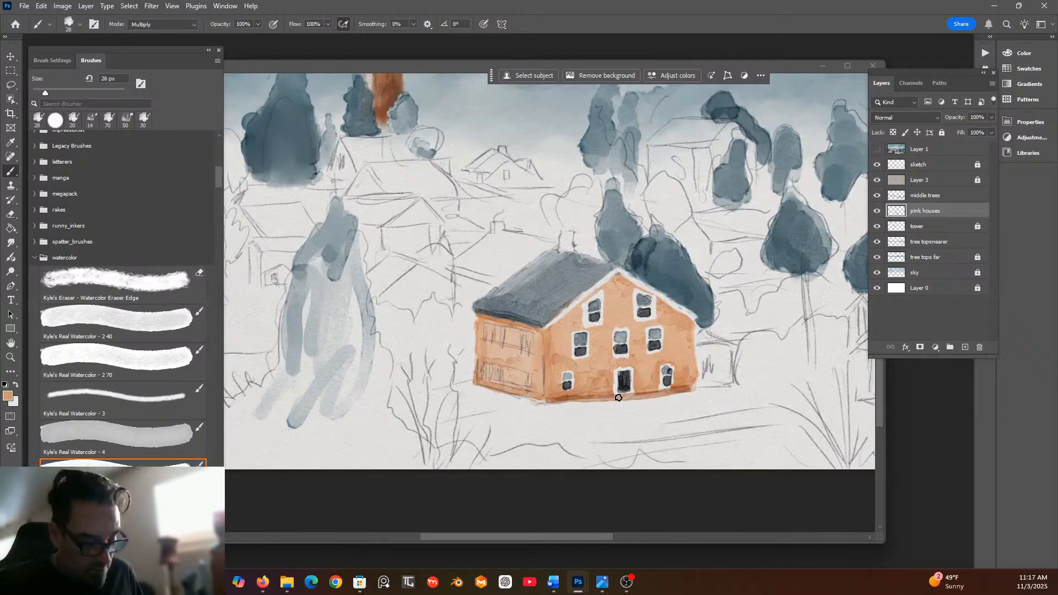
pyautogui.hotkey('ctrl', 'z')
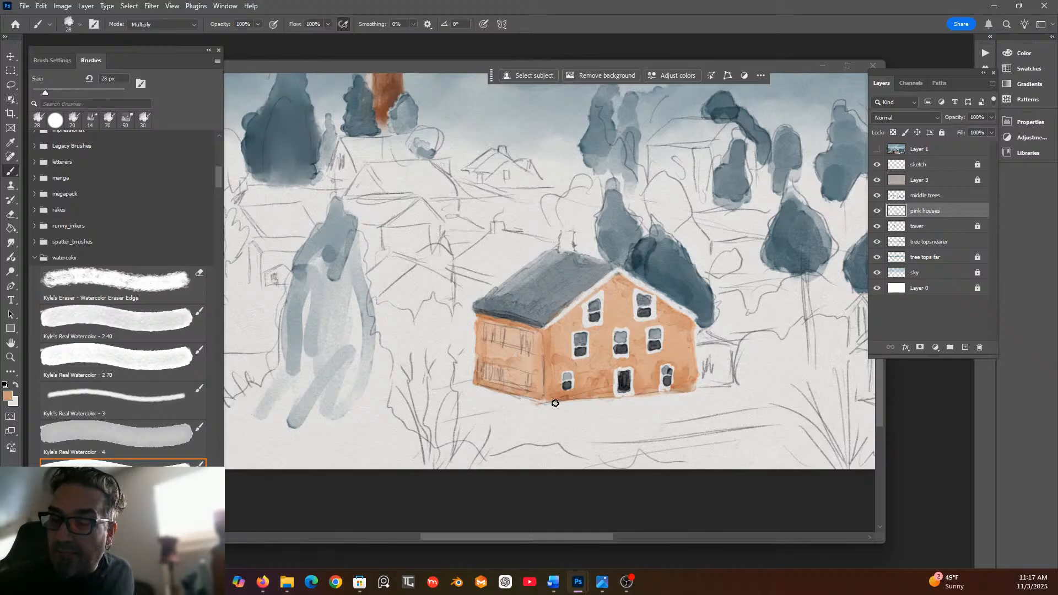
pyautogui.moveTo(554, 402); pyautogui.dragTo(688, 391)
pyautogui.moveTo(541, 401)
pyautogui.mouseDown()
pyautogui.moveTo(692, 390)
pyautogui.moveTo(544, 403)
pyautogui.moveTo(635, 387)
pyautogui.mouseUp()
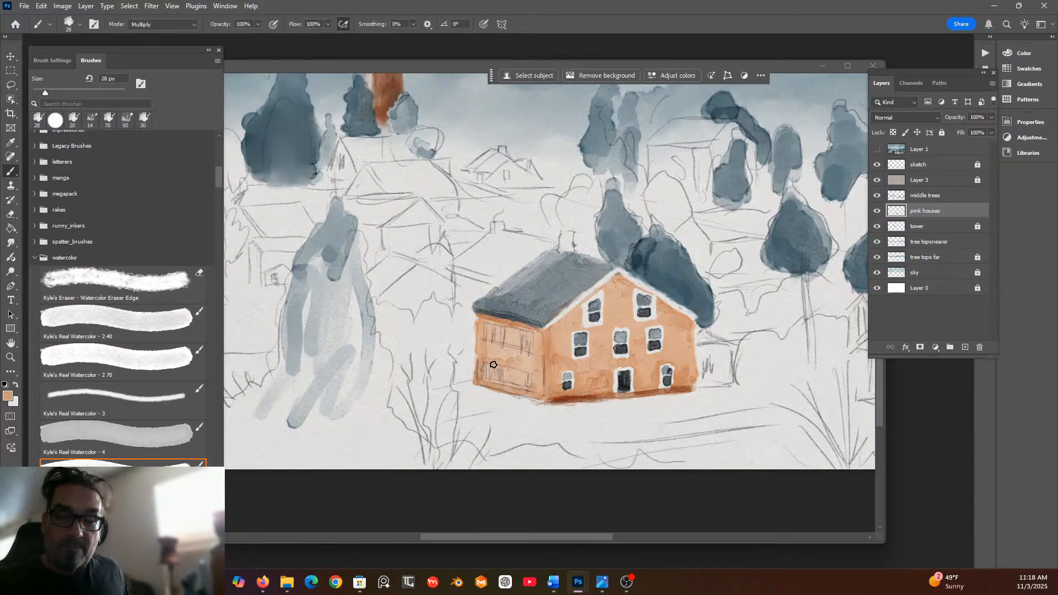
# Darken the base of the house's side wall with orange watercolor, and sample gray #758086 from a front window as the foreground color.
pyautogui.moveTo(487, 386)
pyautogui.mouseDown()
pyautogui.moveTo(549, 398)
pyautogui.moveTo(474, 380)
pyautogui.moveTo(540, 401)
pyautogui.moveTo(475, 375)
pyautogui.moveTo(475, 361)
pyautogui.moveTo(540, 341)
pyautogui.moveTo(553, 401)
pyautogui.moveTo(556, 363)
pyautogui.moveTo(569, 393)
pyautogui.moveTo(544, 398)
pyautogui.moveTo(547, 386)
pyautogui.moveTo(556, 401)
pyautogui.moveTo(554, 384)
pyautogui.moveTo(576, 396)
pyautogui.mouseUp()
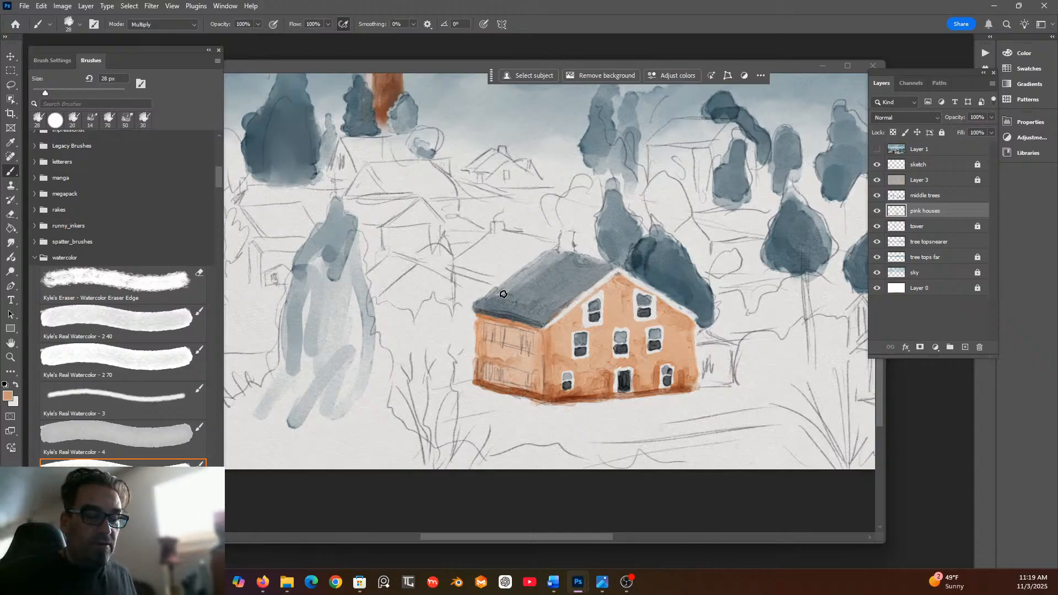
pyautogui.click(11, 396)
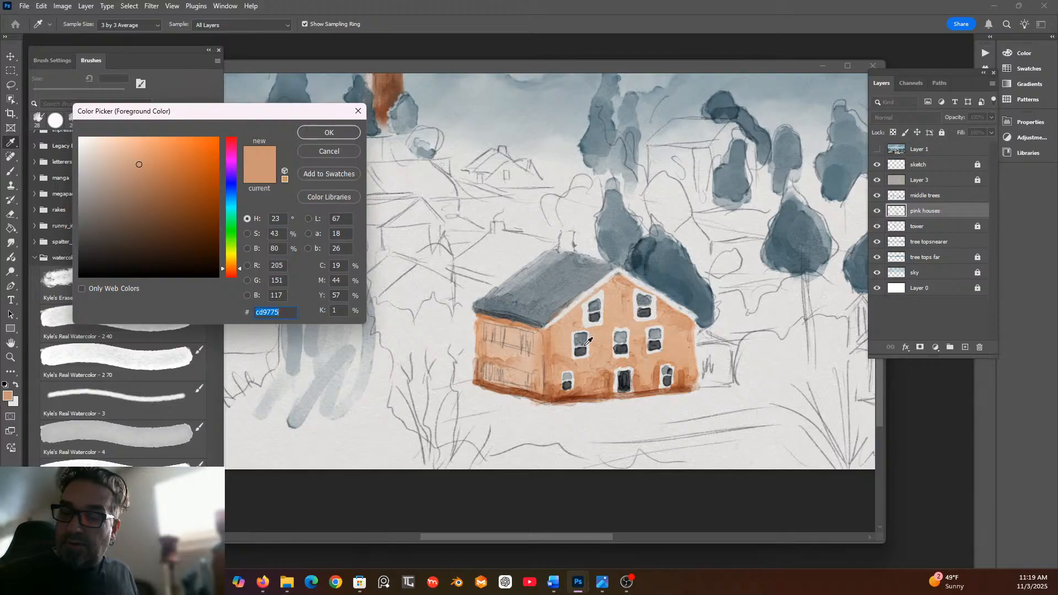
pyautogui.click(586, 338)
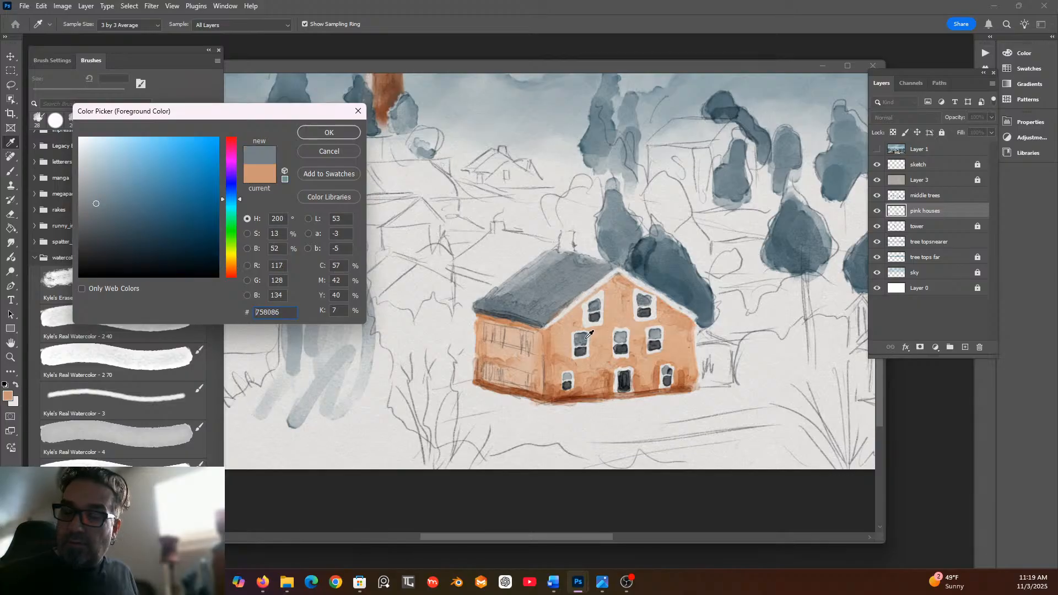
pyautogui.click(329, 133)
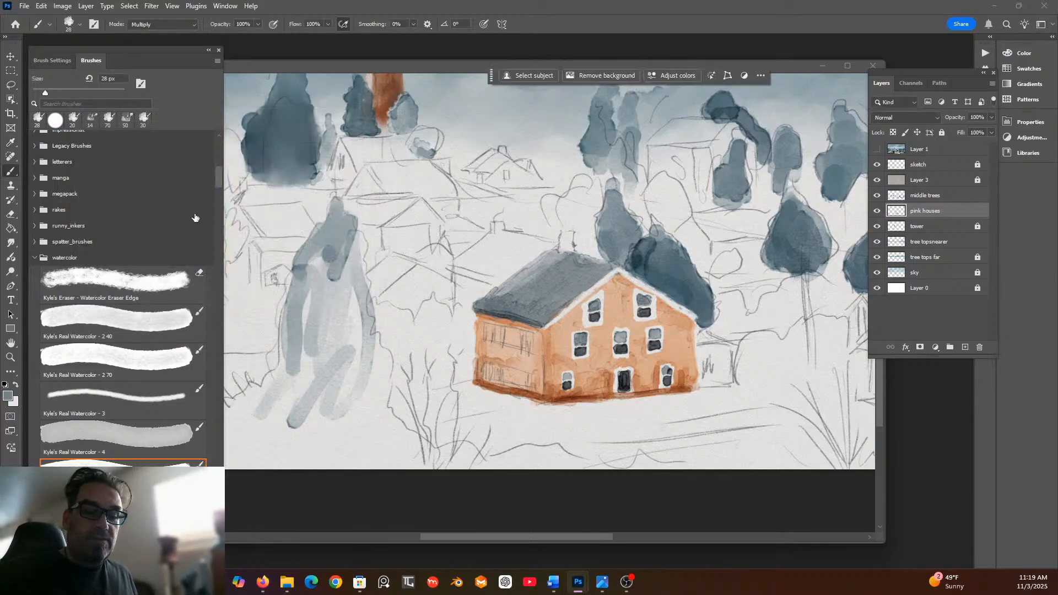
pyautogui.moveTo(222, 177); pyautogui.dragTo(224, 190)
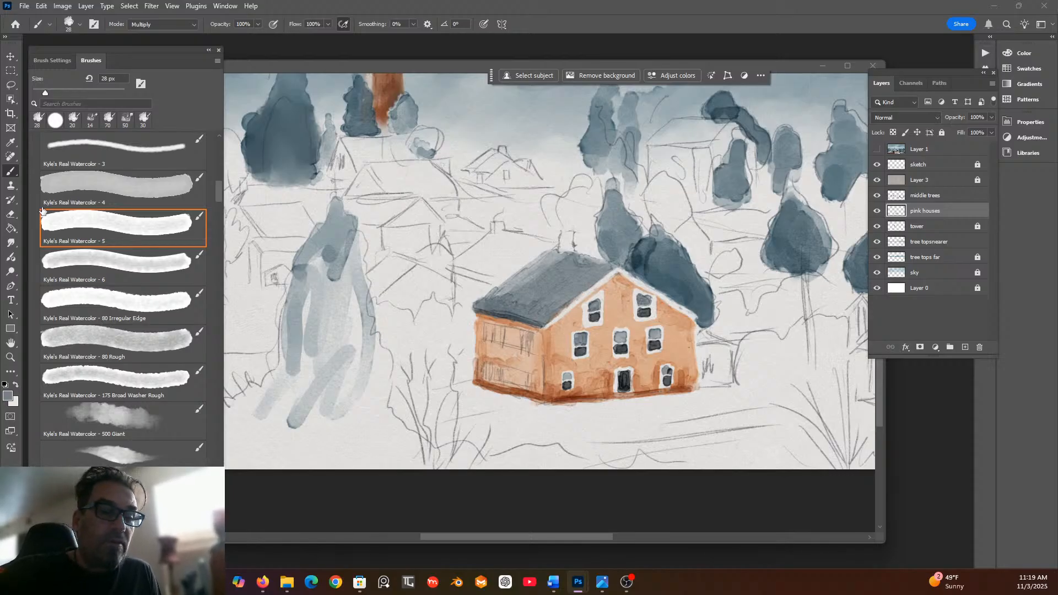
# Erase the window openings in both rows of the house's side wall, enlarging the eraser to 9 px.
pyautogui.press('e')
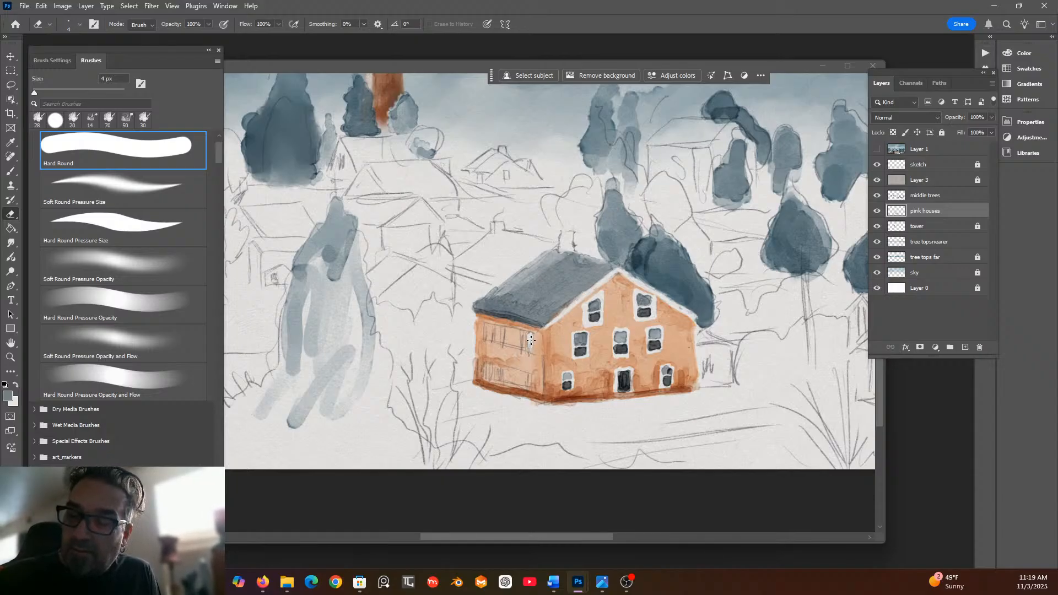
pyautogui.moveTo(527, 348); pyautogui.dragTo(520, 335)
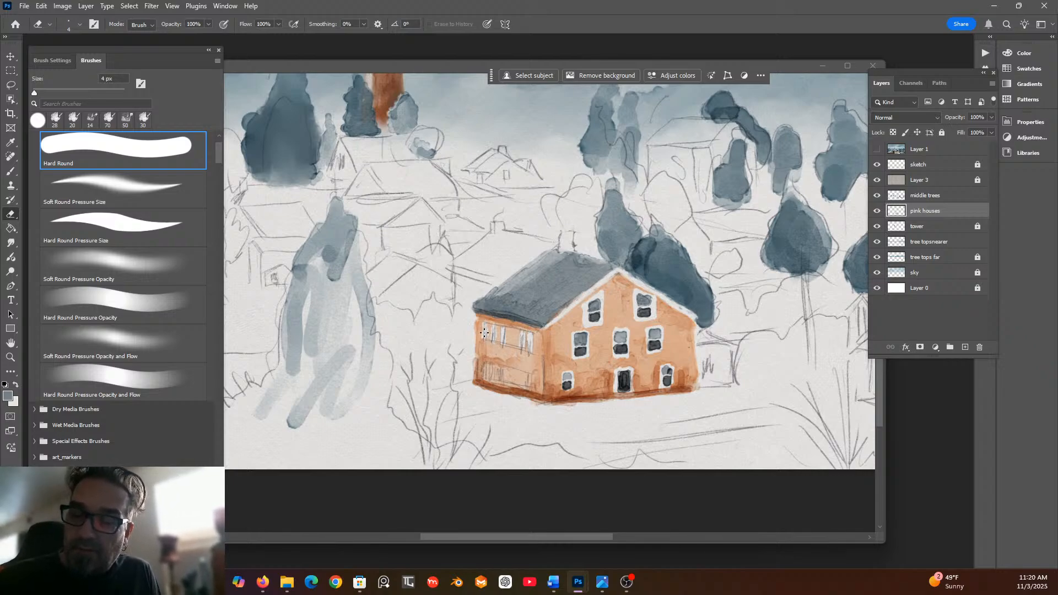
pyautogui.click(74, 23)
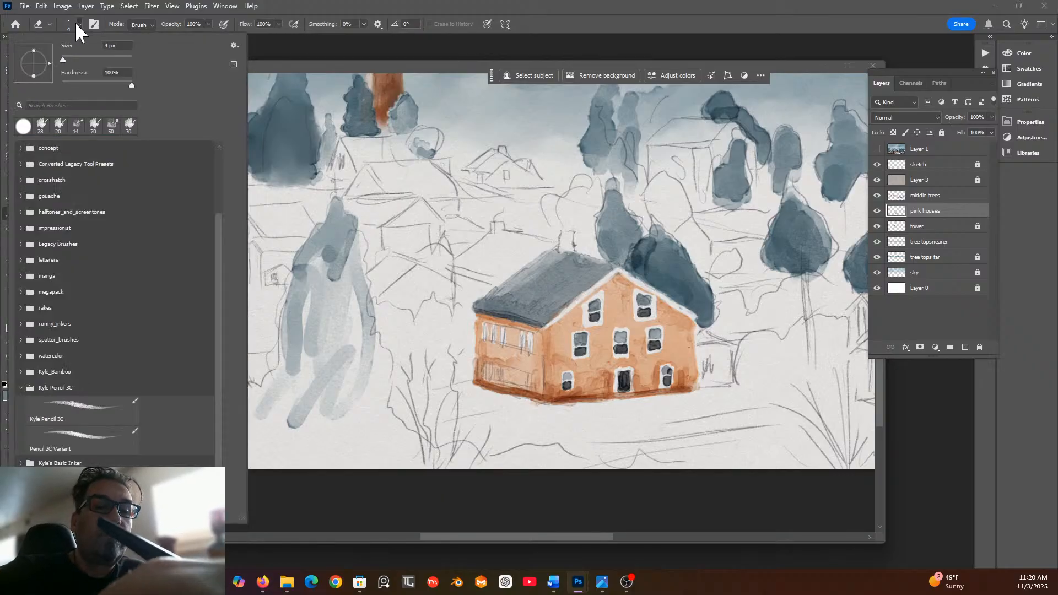
pyautogui.moveTo(69, 59); pyautogui.dragTo(64, 58)
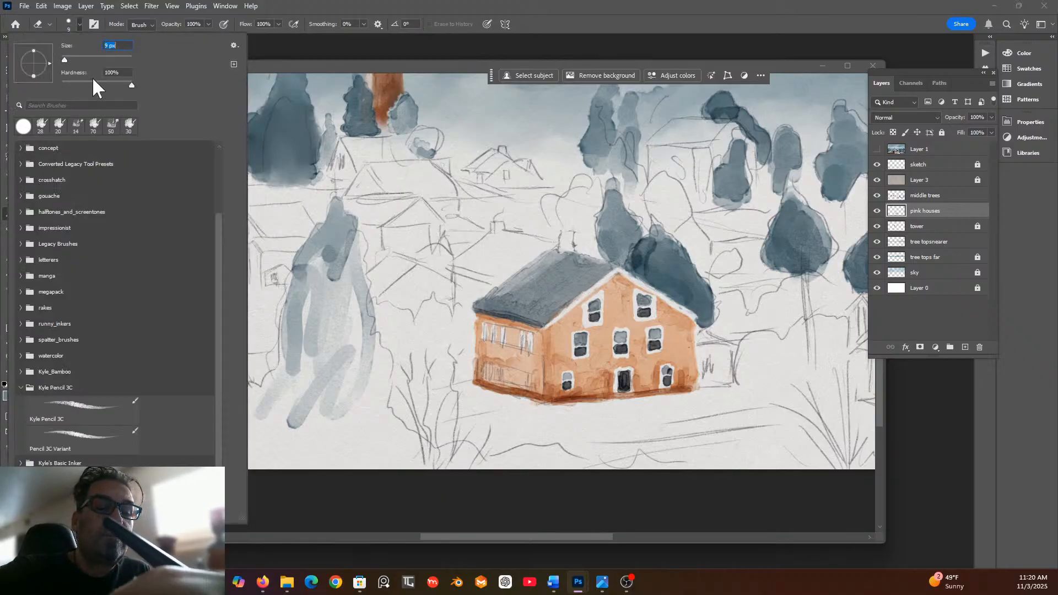
pyautogui.click(485, 373)
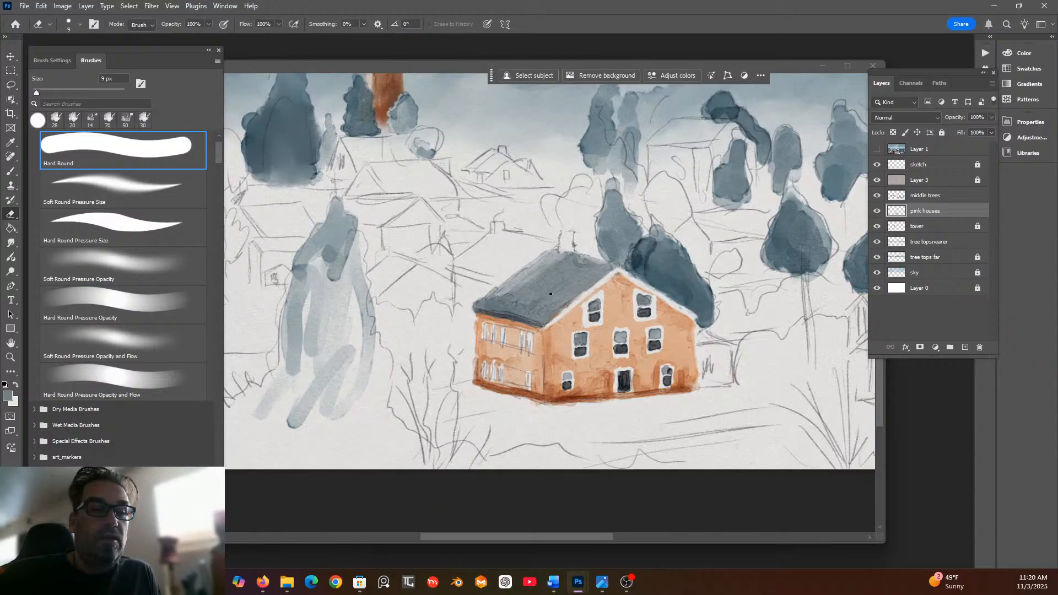
# Paint the side-wall windows with the gray watercolor brush, and deepen their panes with a darker blue-gray at 14 px.
pyautogui.click(11, 171)
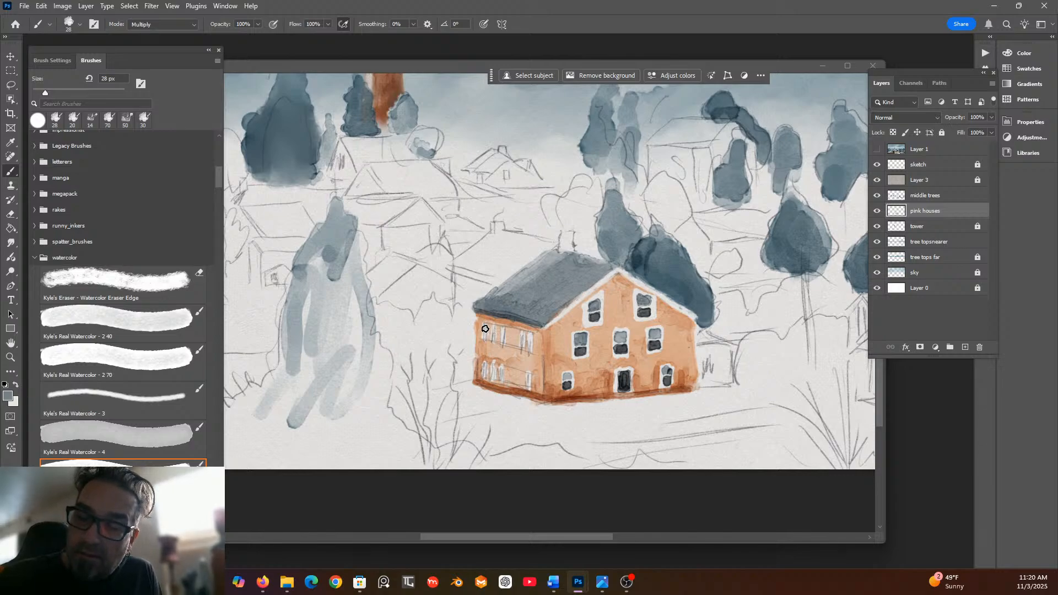
pyautogui.moveTo(485, 330); pyautogui.dragTo(528, 340)
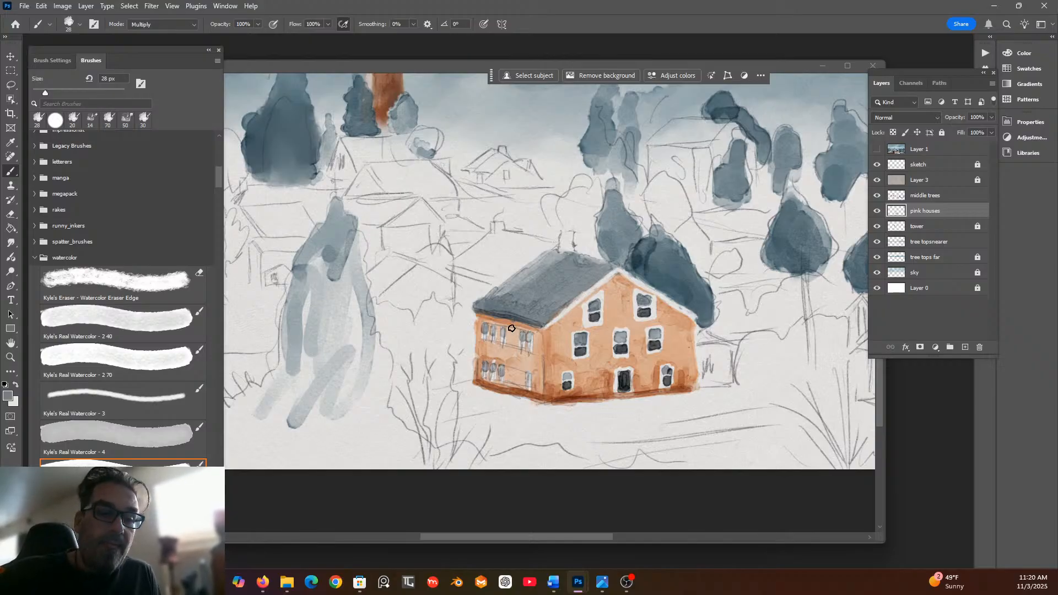
pyautogui.click(8, 394)
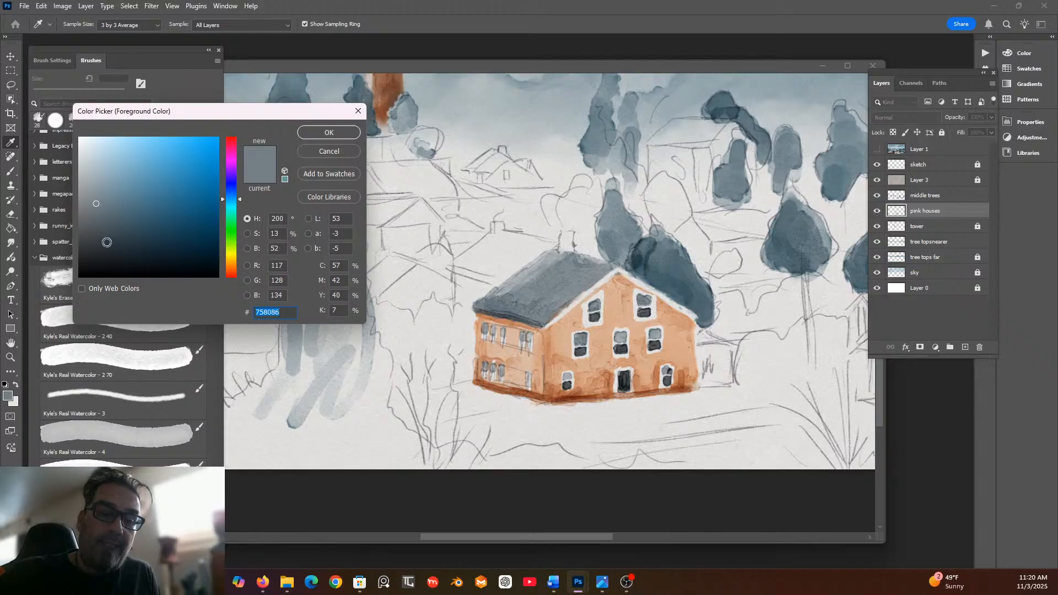
pyautogui.click(91, 237)
pyautogui.click(329, 133)
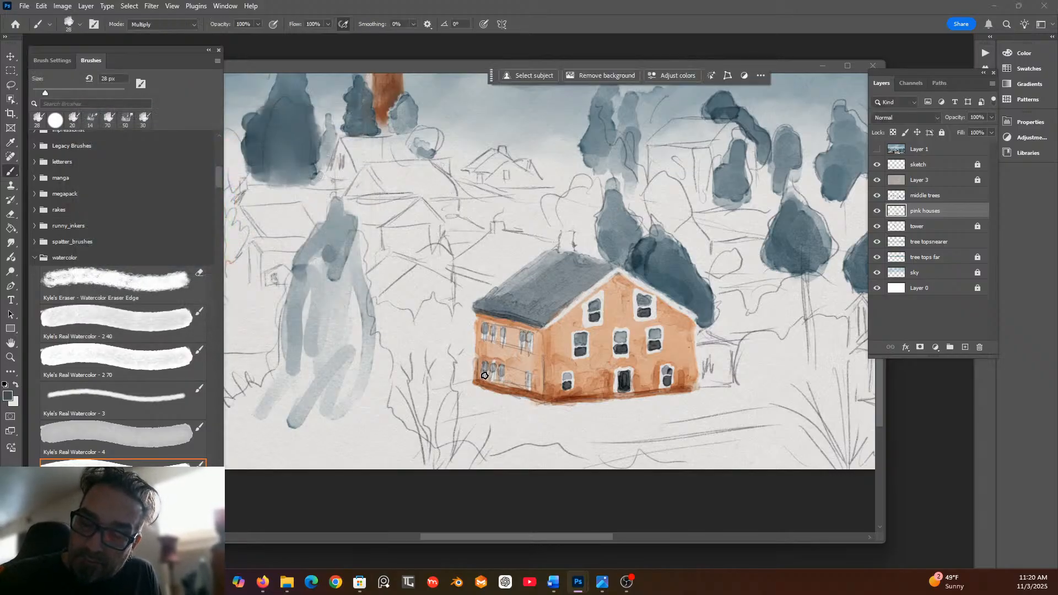
pyautogui.moveTo(483, 374); pyautogui.dragTo(489, 373)
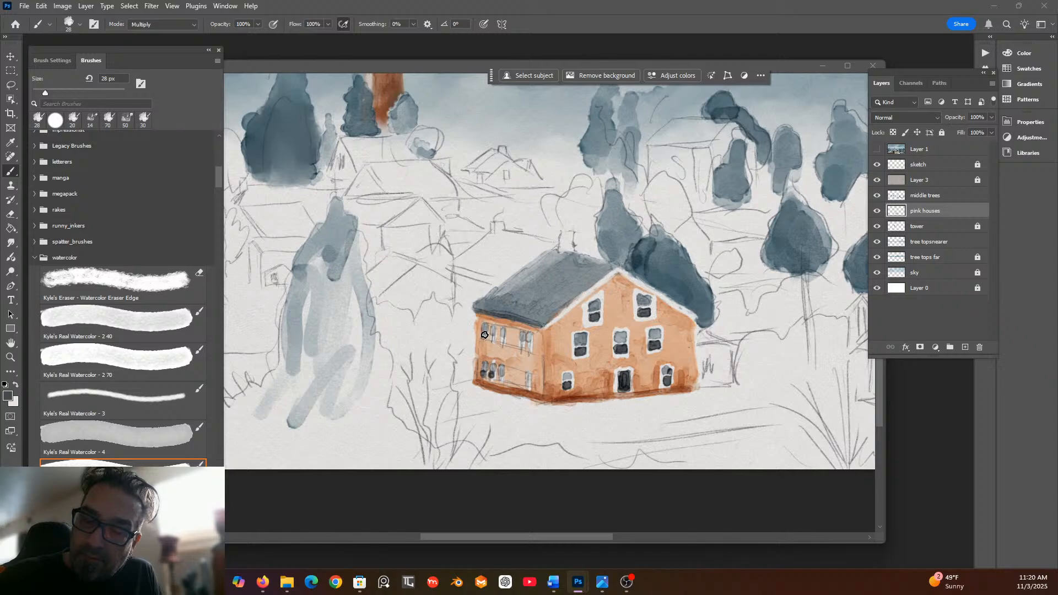
pyautogui.click(69, 23)
pyautogui.moveTo(70, 58); pyautogui.dragTo(65, 57)
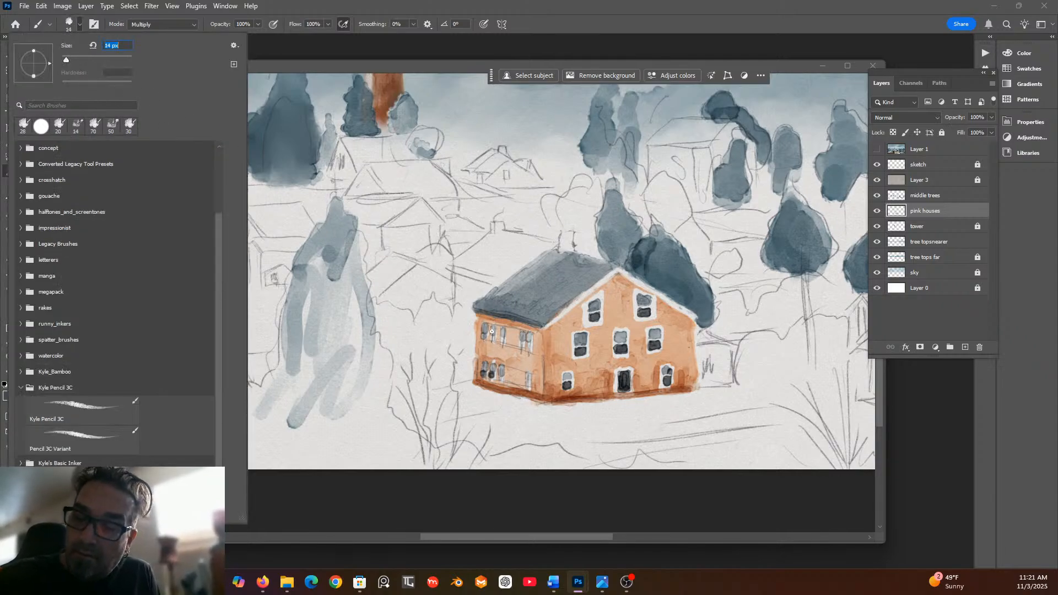
pyautogui.click(492, 330)
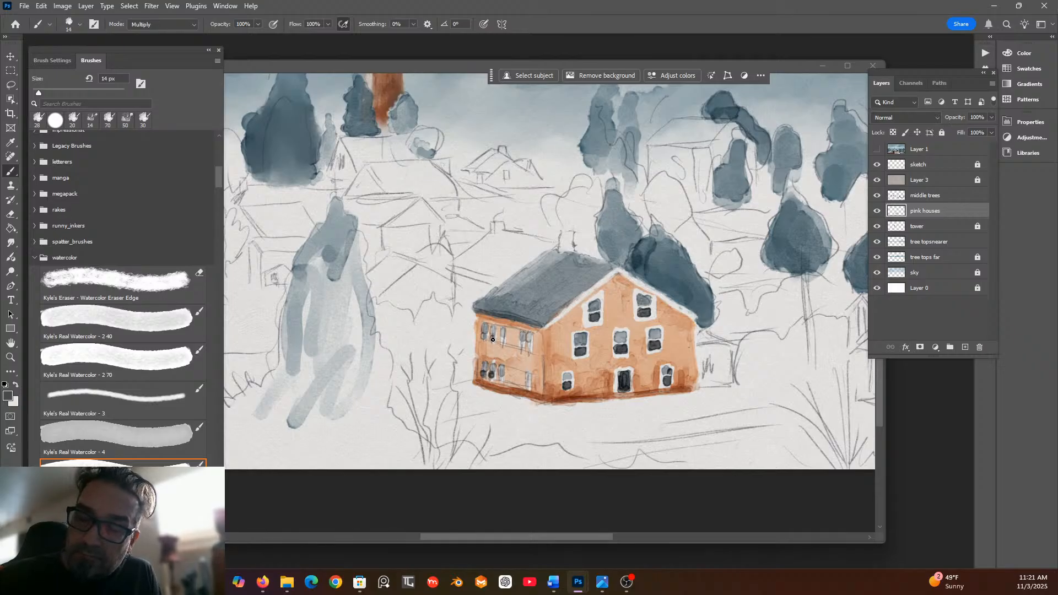
pyautogui.click(492, 338)
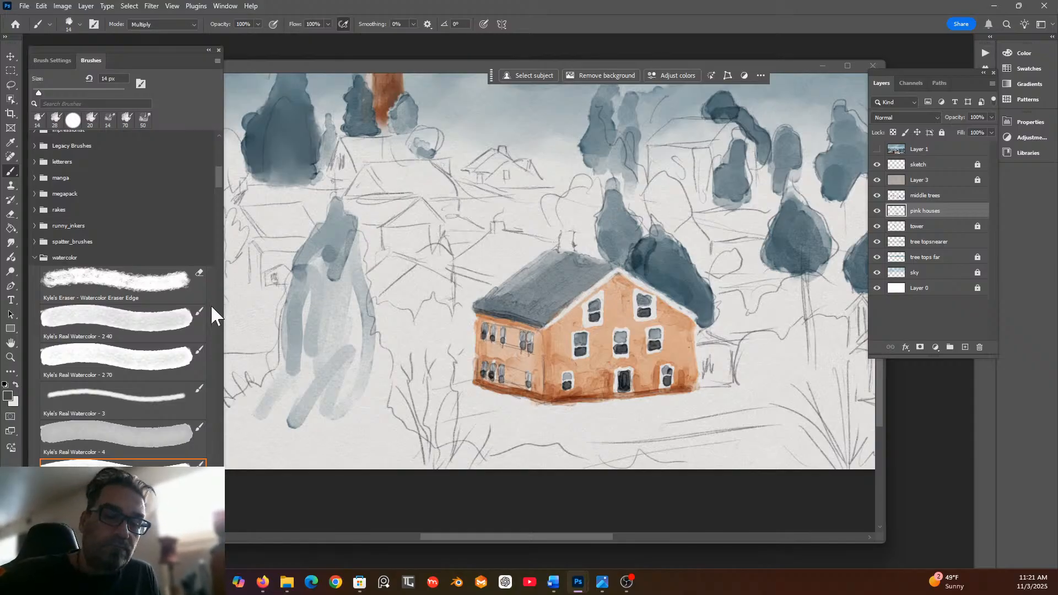
# Clean up the edges of the painted side-wall windows with the 9 px eraser.
pyautogui.click(10, 213)
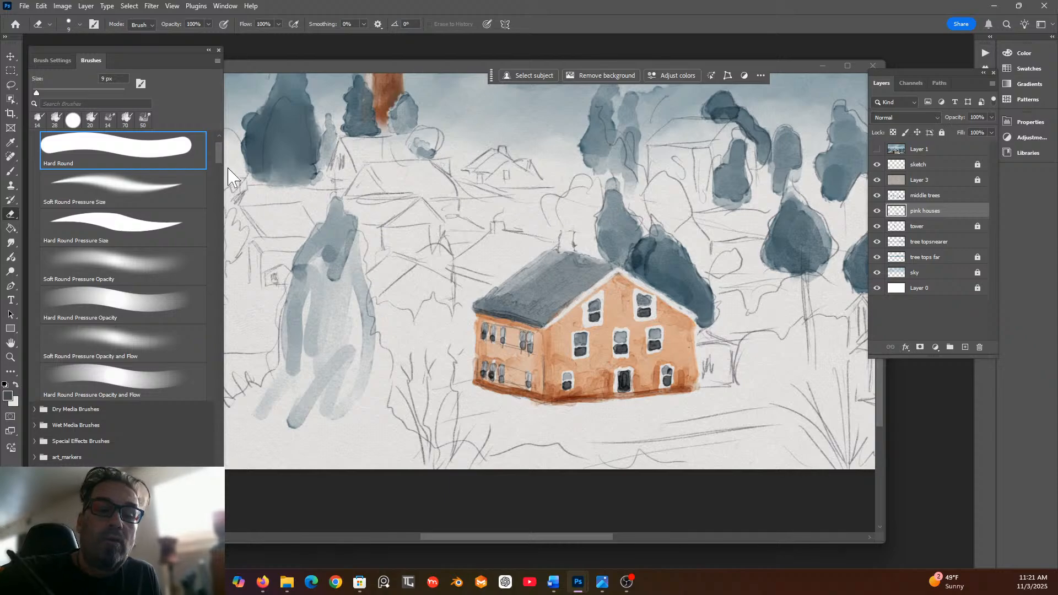
pyautogui.click(501, 338)
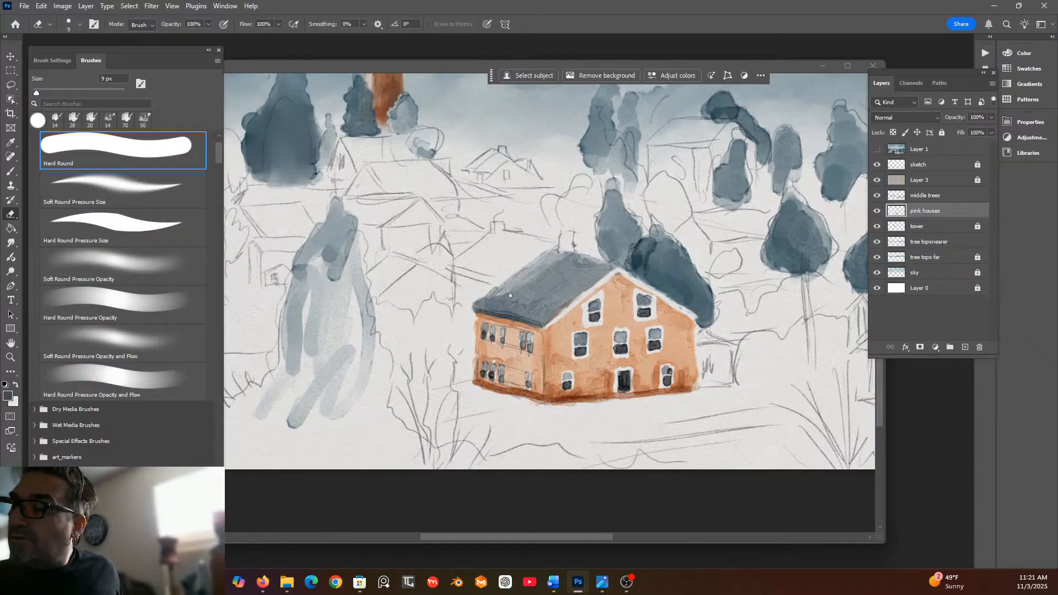
# Unlock the sketch layer and erase the pencil lines around the side-wall windows with a 26 px eraser, relocking the layer when done.
pyautogui.click(971, 165)
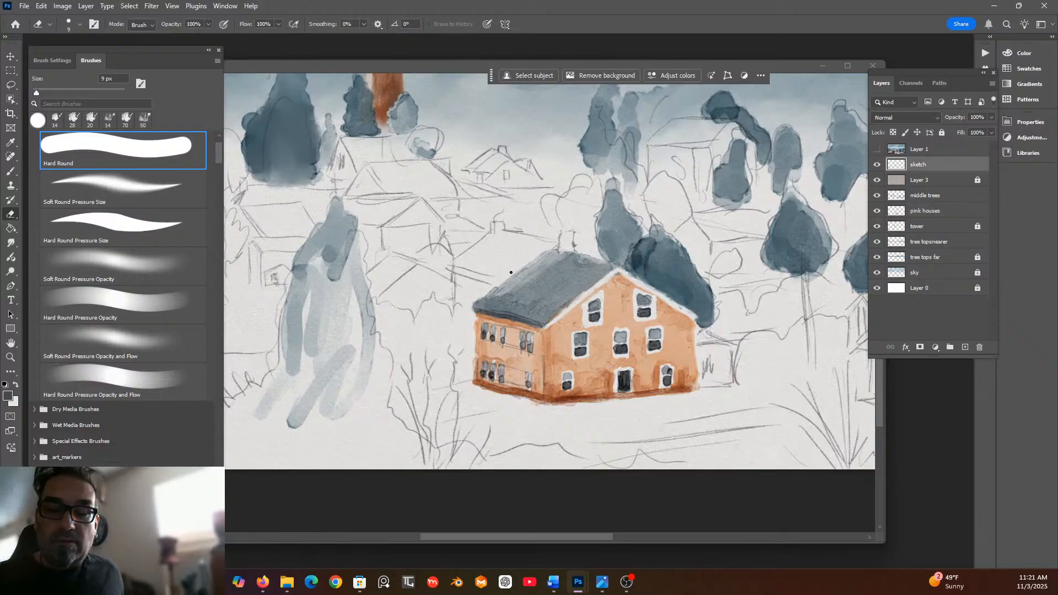
pyautogui.click(69, 24)
pyautogui.click(70, 58)
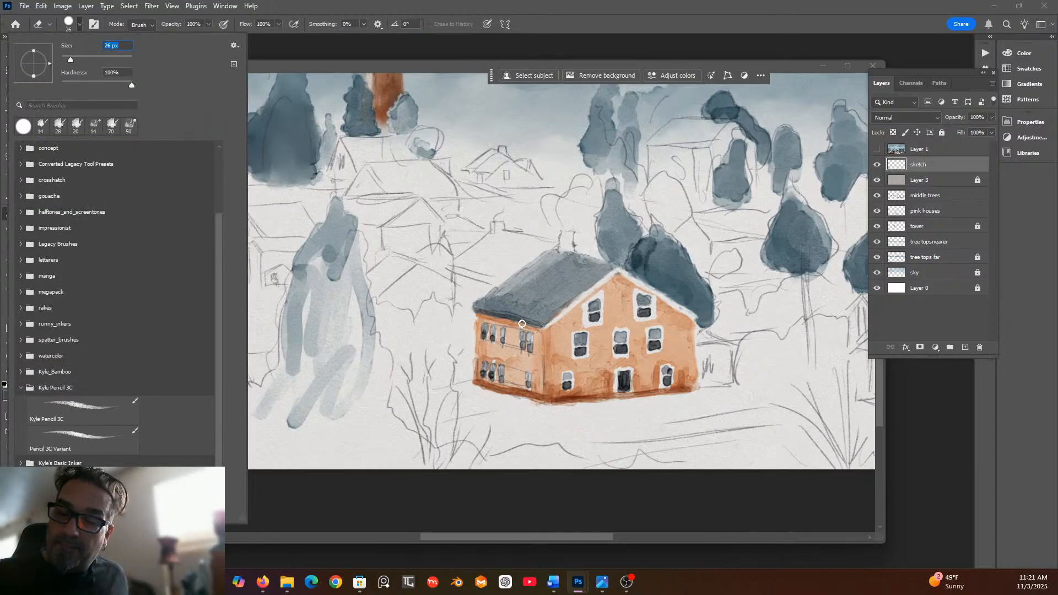
pyautogui.click(522, 350)
pyautogui.moveTo(522, 350); pyautogui.dragTo(516, 349)
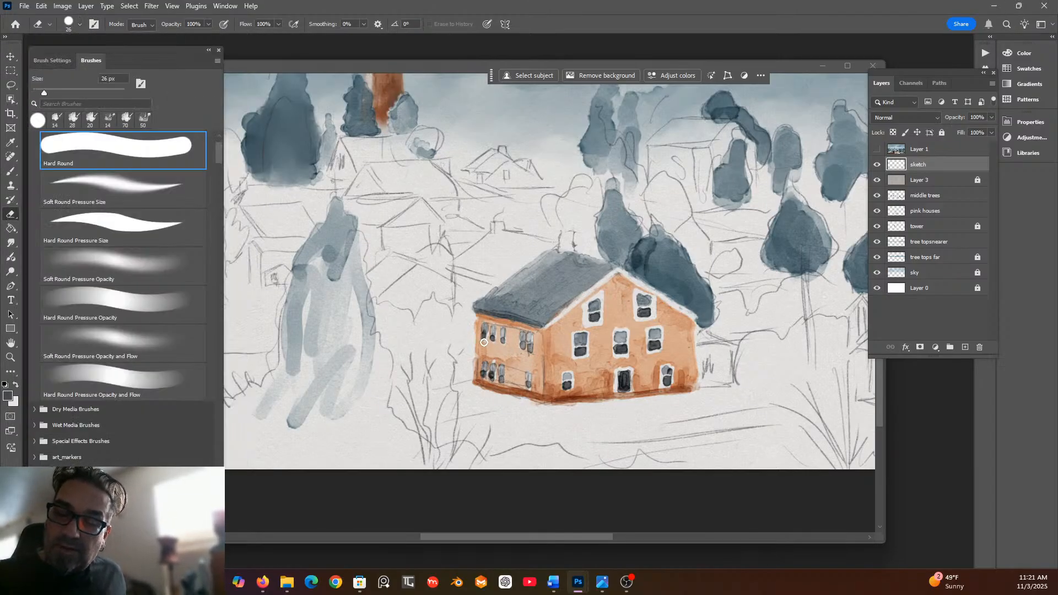
pyautogui.moveTo(516, 339)
pyautogui.mouseDown()
pyautogui.moveTo(534, 354)
pyautogui.moveTo(531, 379)
pyautogui.moveTo(512, 369)
pyautogui.mouseUp()
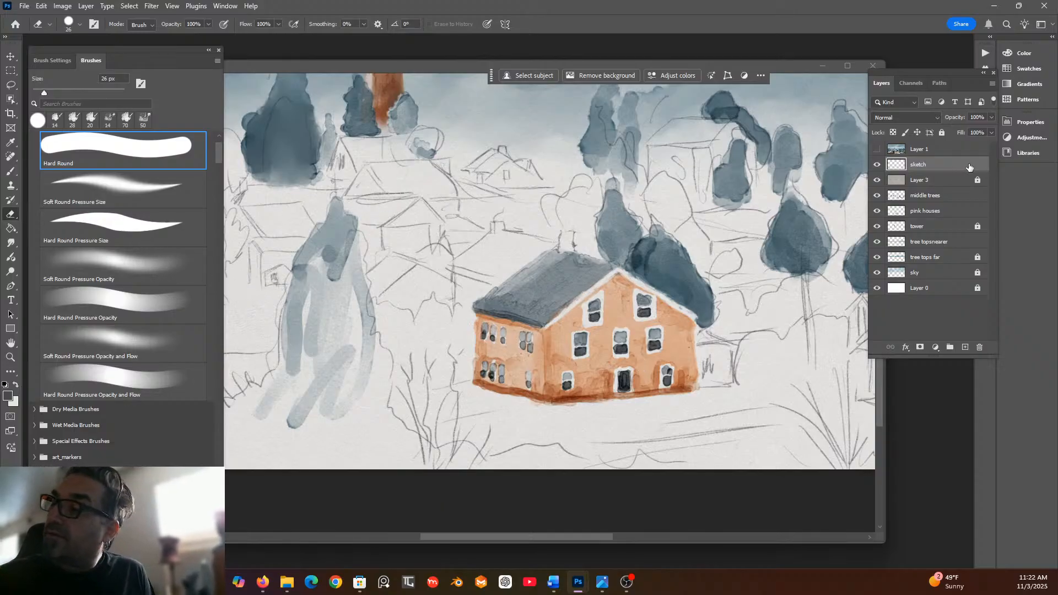
pyautogui.click(942, 132)
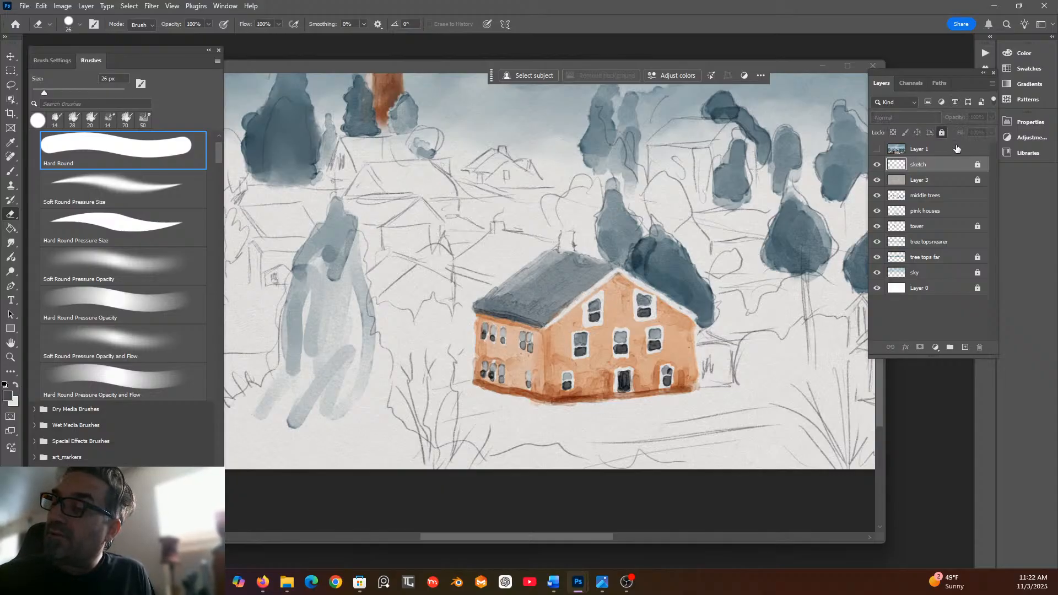
# Return to the pink houses layer and reduce the watercolor brush size to 5 px.
pyautogui.click(952, 214)
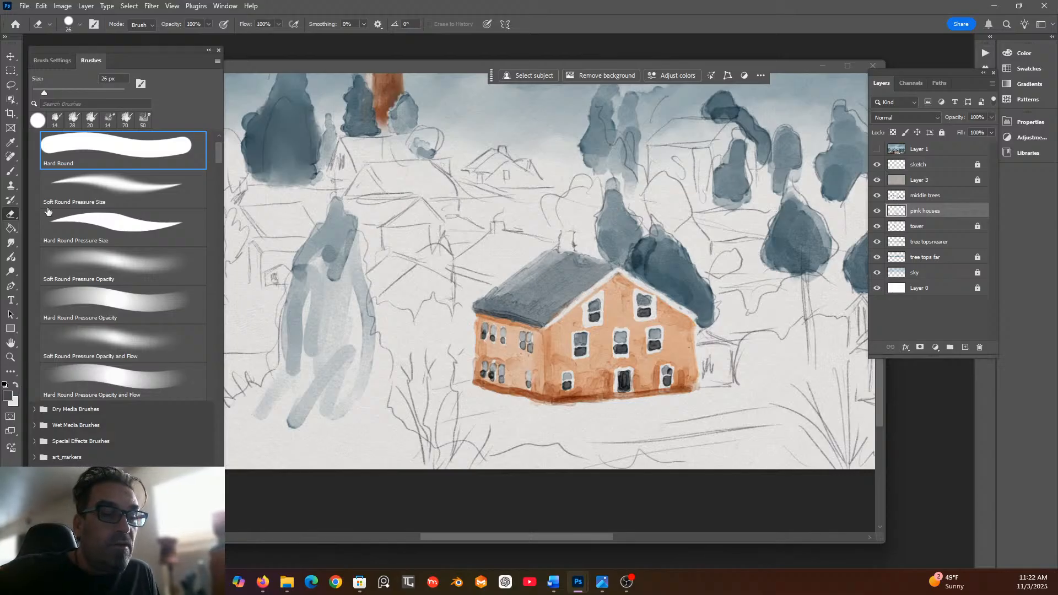
pyautogui.click(10, 172)
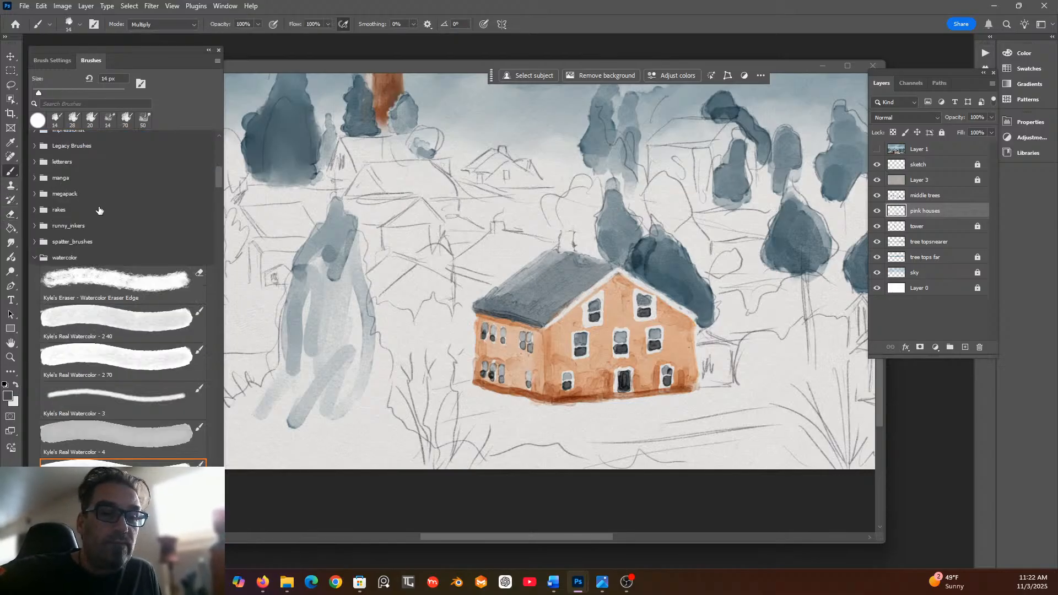
pyautogui.click(36, 87)
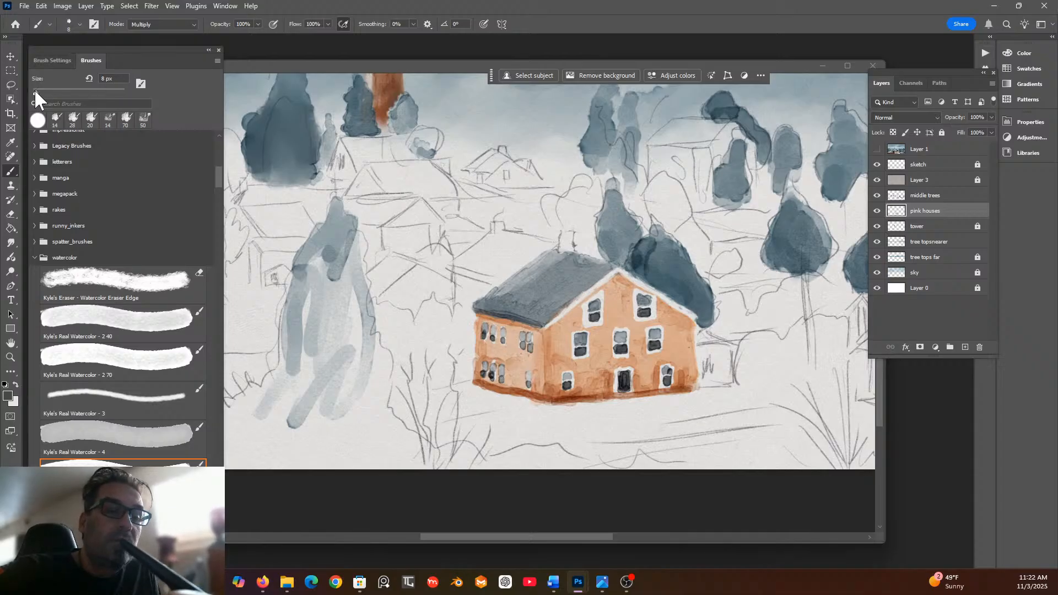
pyautogui.moveTo(34, 87); pyautogui.dragTo(33, 89)
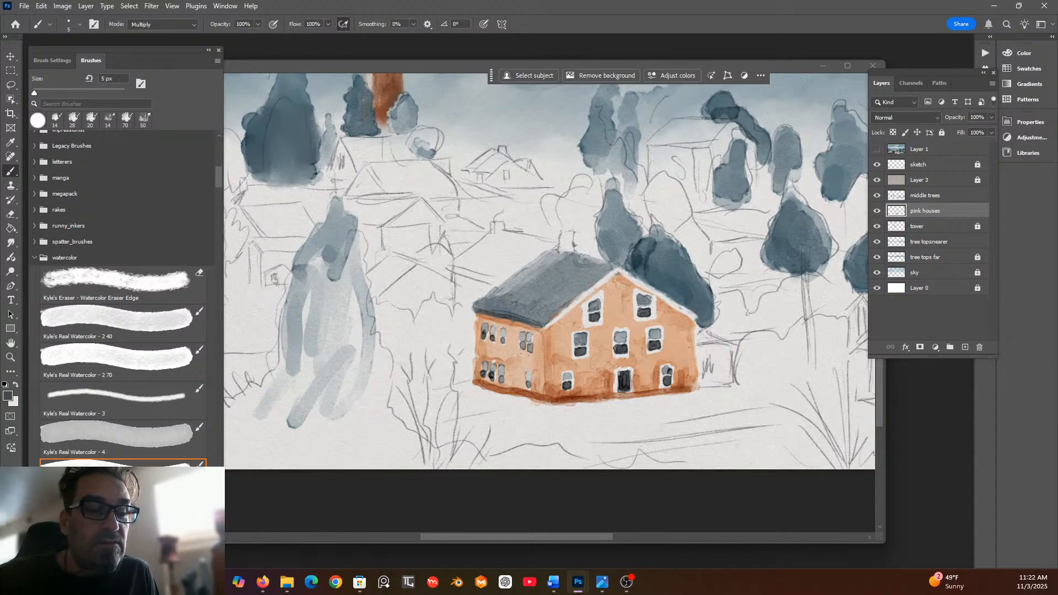
# Erase thin light frames and dividers into the side-wall windows with the hard round eraser, first at 3 px and finally at 6 px.
pyautogui.click(11, 212)
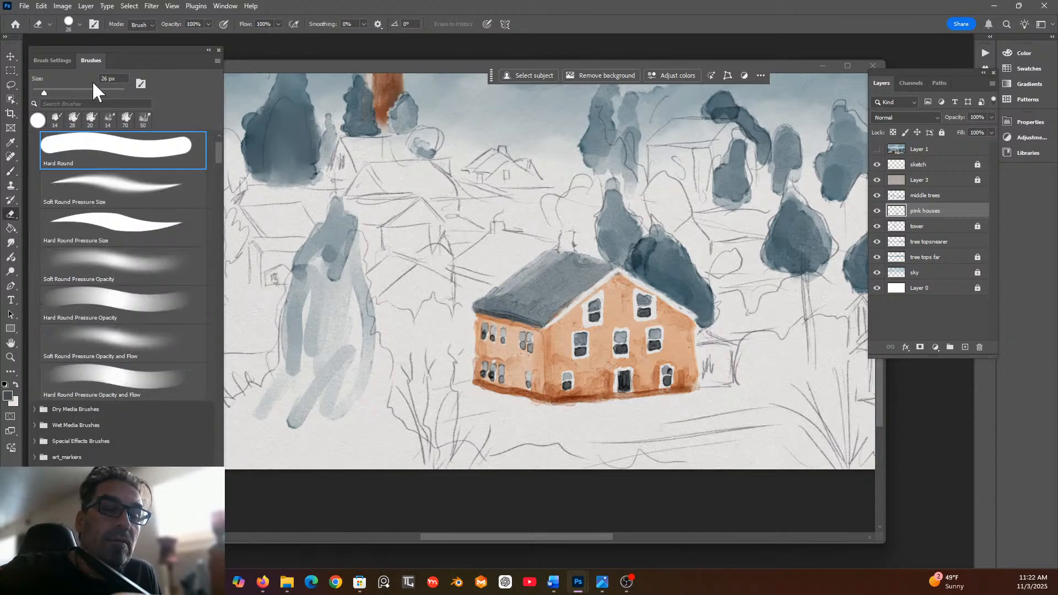
pyautogui.click(35, 89)
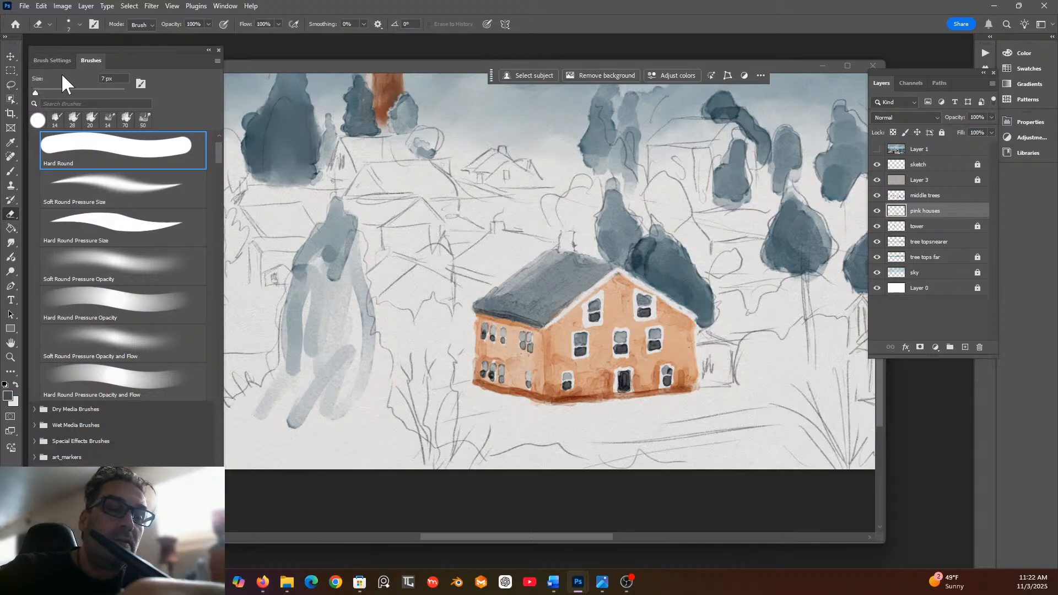
pyautogui.click(33, 89)
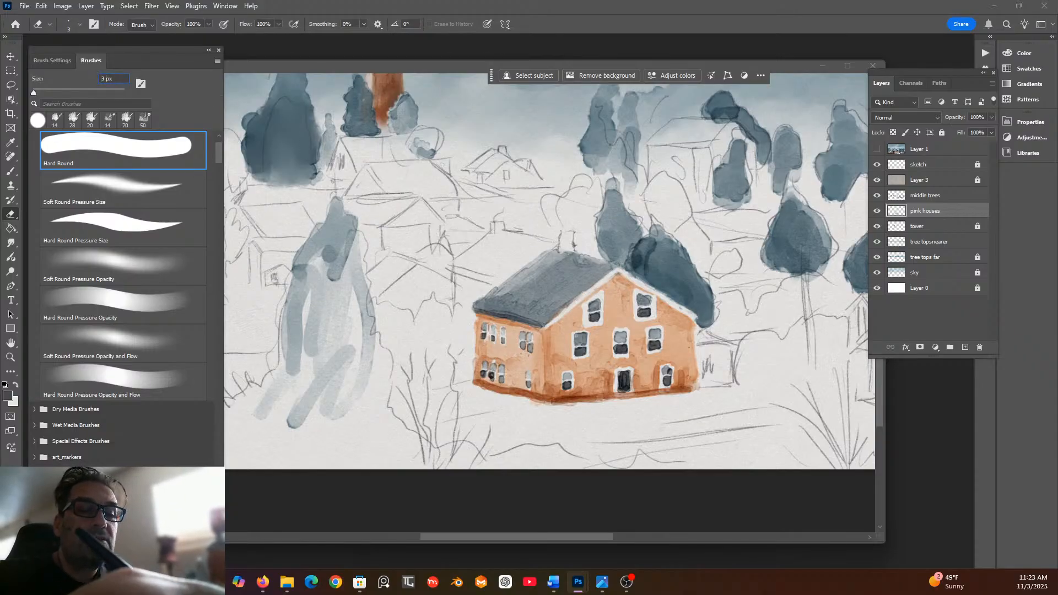
pyautogui.press('BackSpace')
pyautogui.write('6')
pyautogui.press('Return')
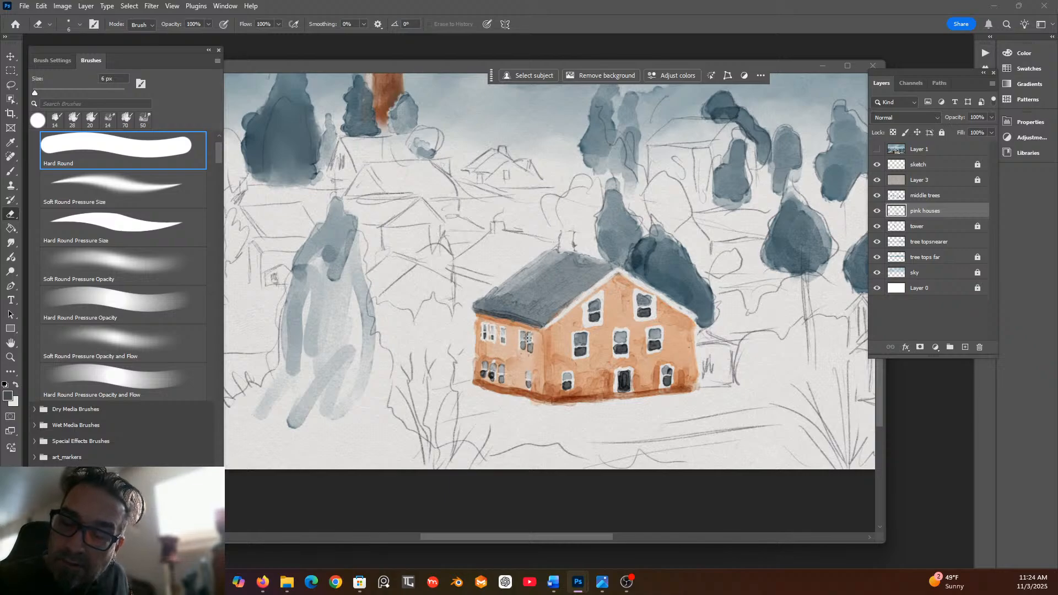
pyautogui.moveTo(525, 336); pyautogui.dragTo(525, 347)
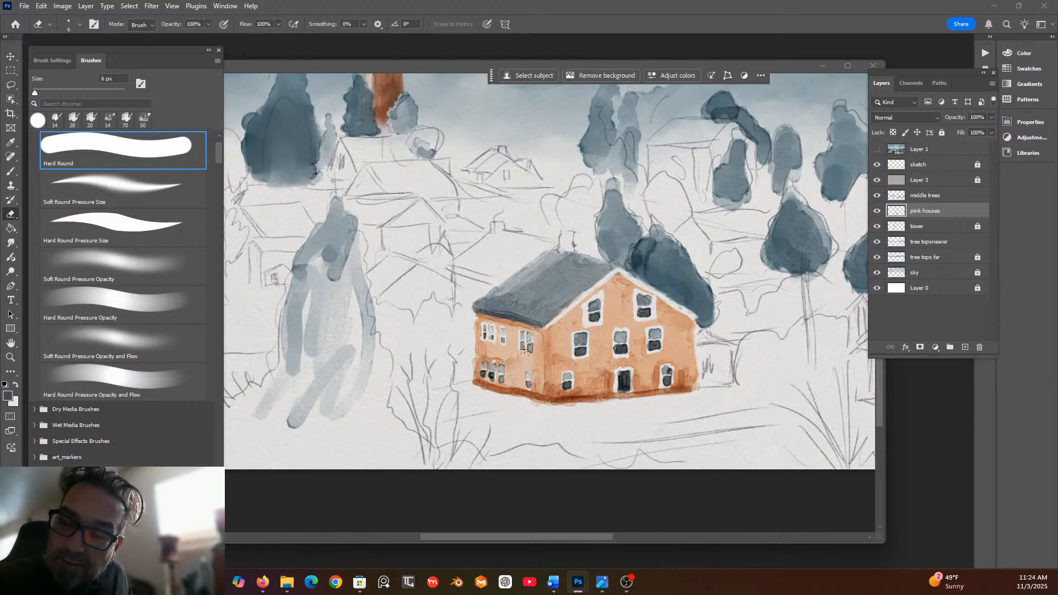
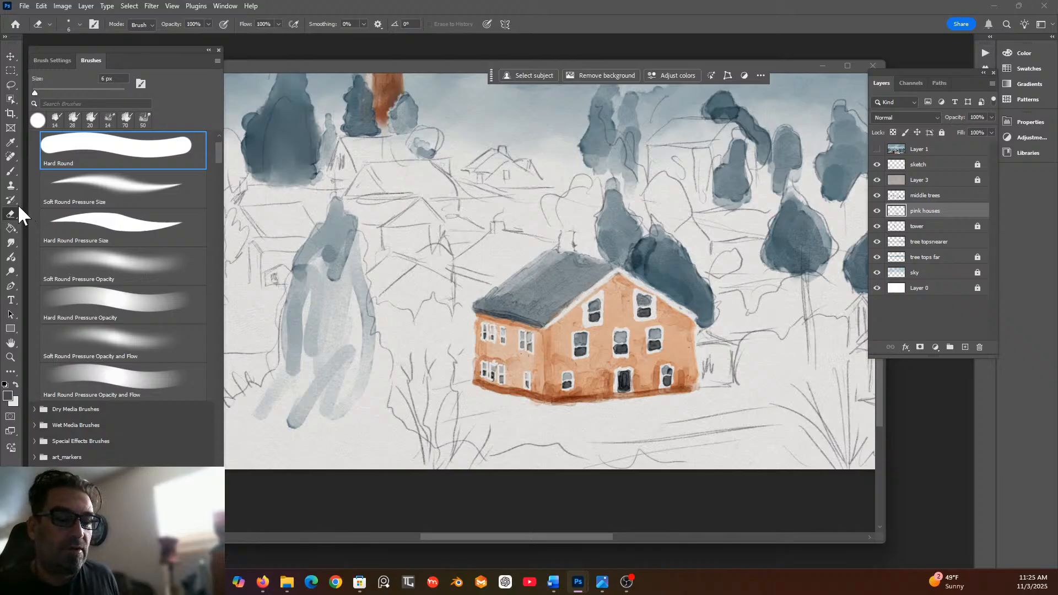
# Sample a dark reddish-brown and outline the chimney beside the orange house's gable peak with the 5 px watercolor brush.
pyautogui.click(10, 142)
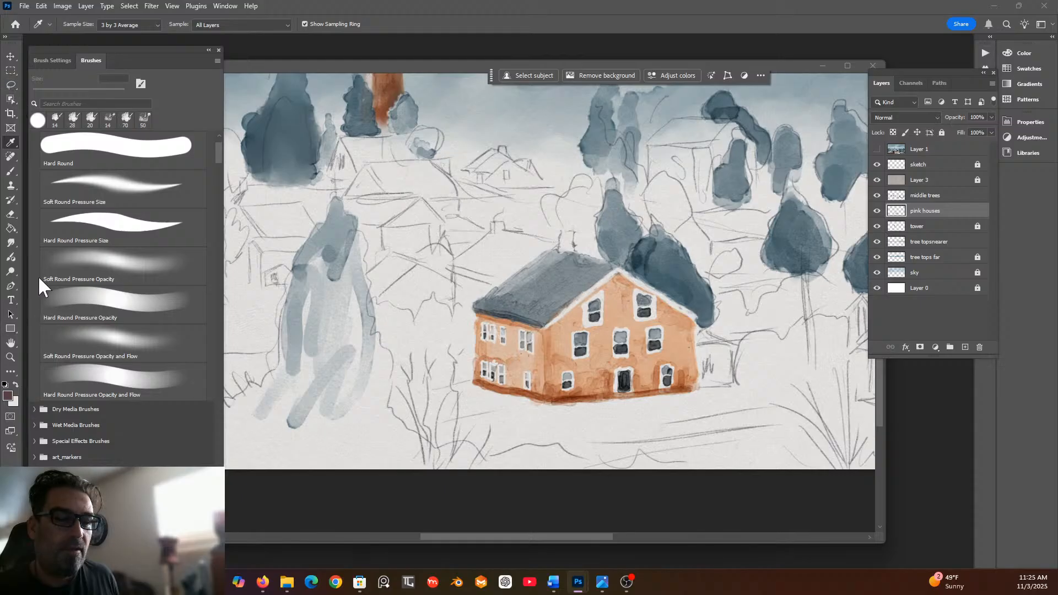
pyautogui.click(11, 170)
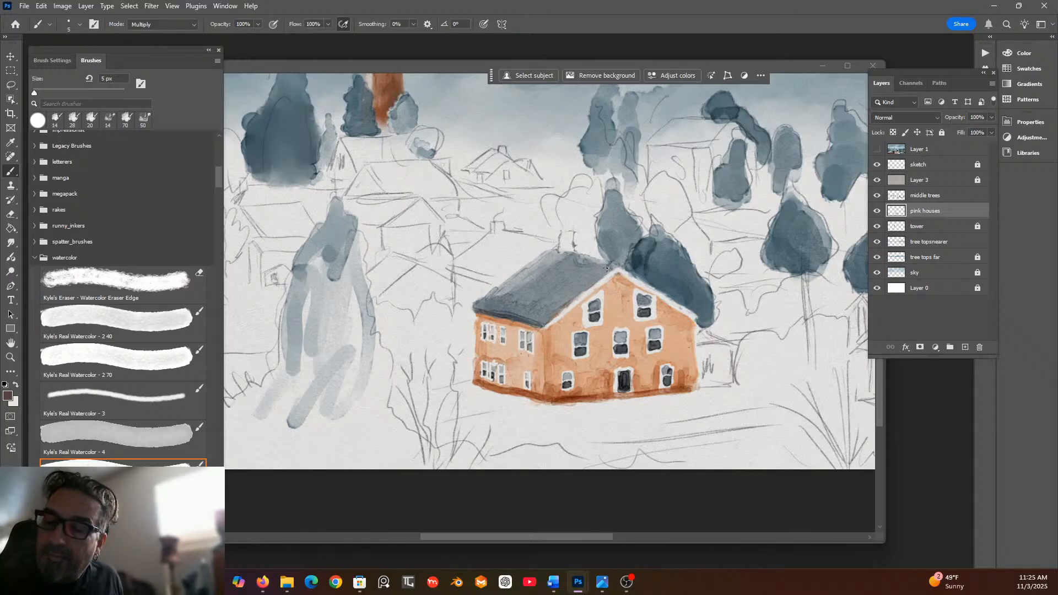
pyautogui.moveTo(606, 268); pyautogui.dragTo(601, 267)
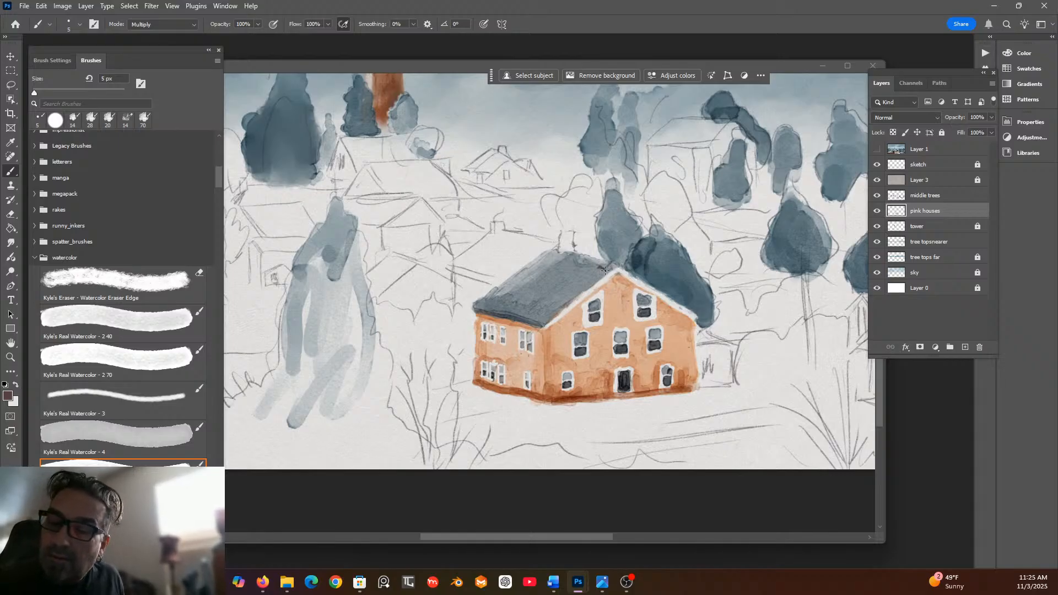
pyautogui.moveTo(601, 267); pyautogui.dragTo(601, 257)
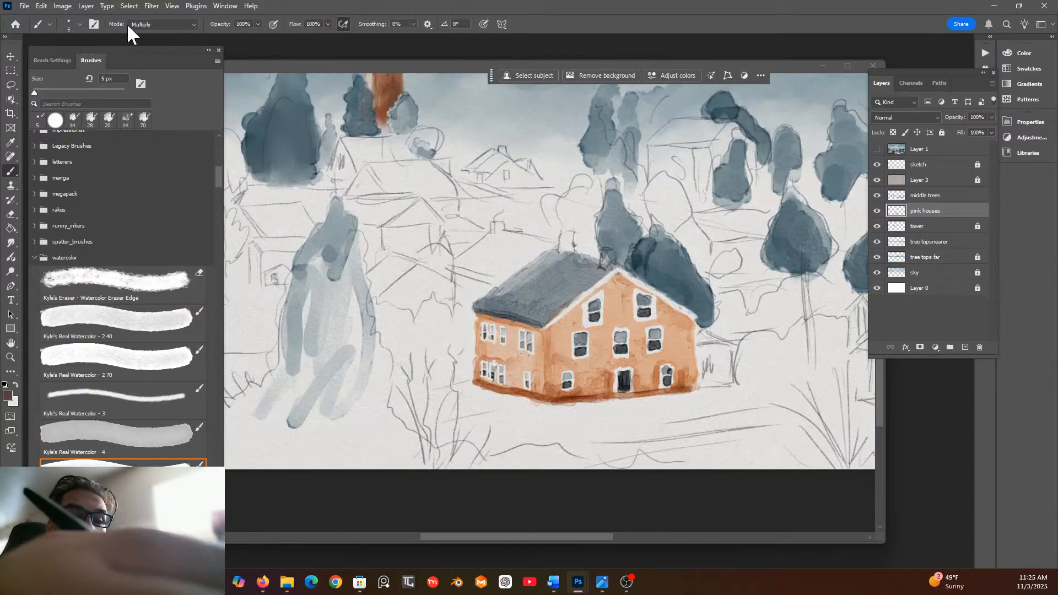
# Enlarge the watercolor brush to 25 px and fill in the chimney beside the gable peak.
pyautogui.click(71, 22)
pyautogui.moveTo(71, 57); pyautogui.dragTo(70, 59)
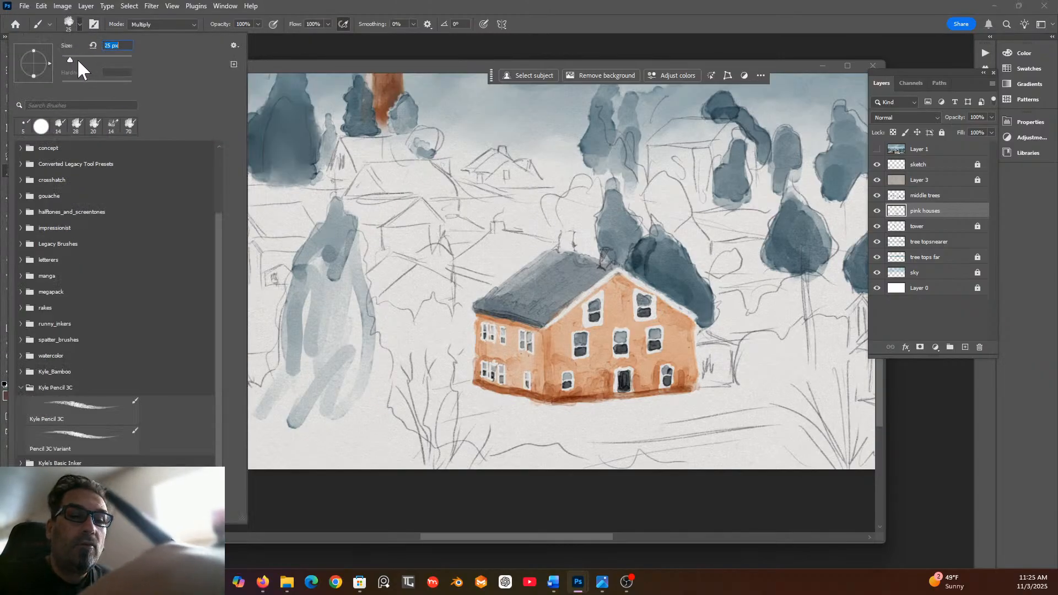
pyautogui.click(605, 254)
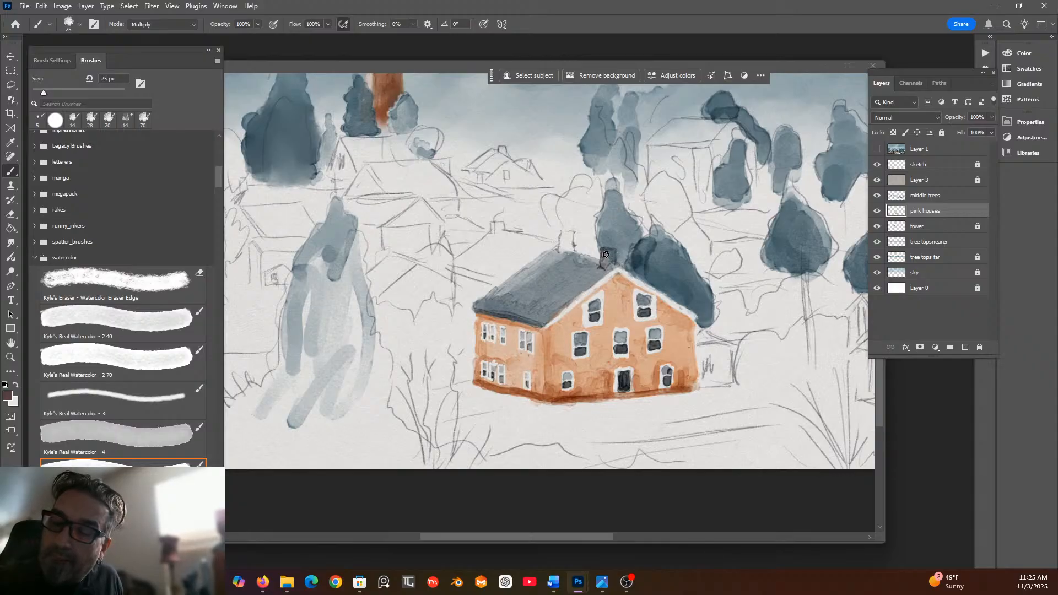
pyautogui.click(612, 255)
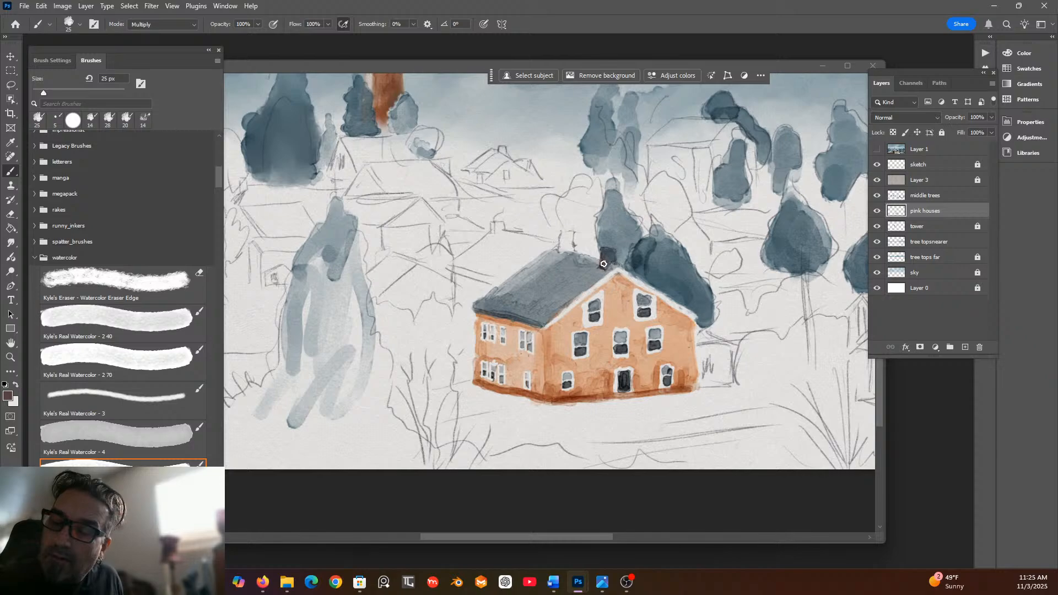
pyautogui.moveTo(609, 253); pyautogui.dragTo(606, 267)
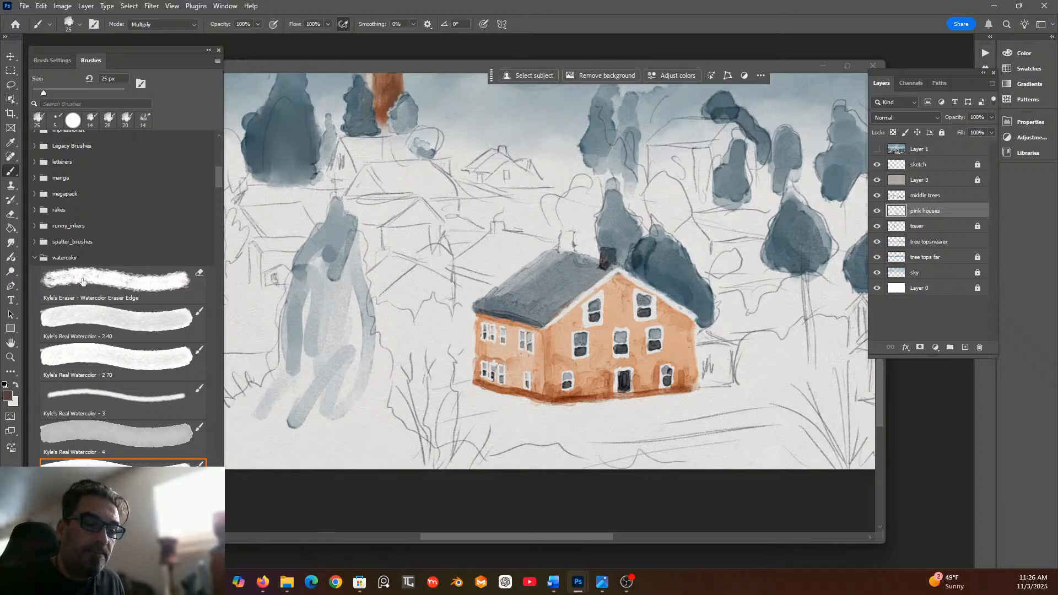
# Trim the gable chimney's edges with the 6 px eraser and clear tree paint behind it on the middle trees layer, returning to pink houses.
pyautogui.click(11, 213)
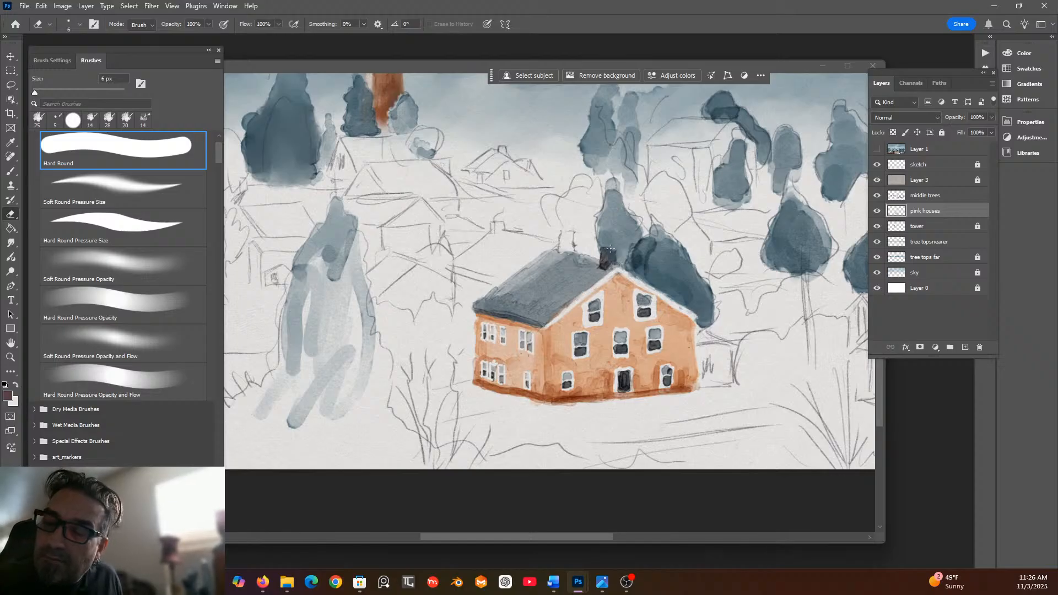
pyautogui.moveTo(603, 249); pyautogui.dragTo(600, 258)
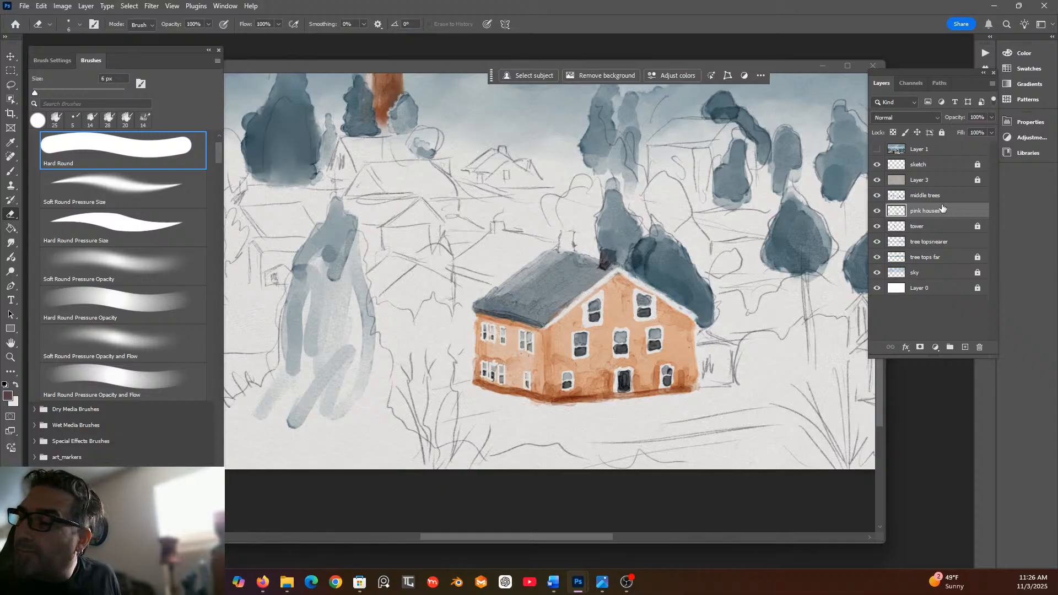
pyautogui.keyDown('ctrl'); pyautogui.click(638, 254); pyautogui.keyUp('ctrl')
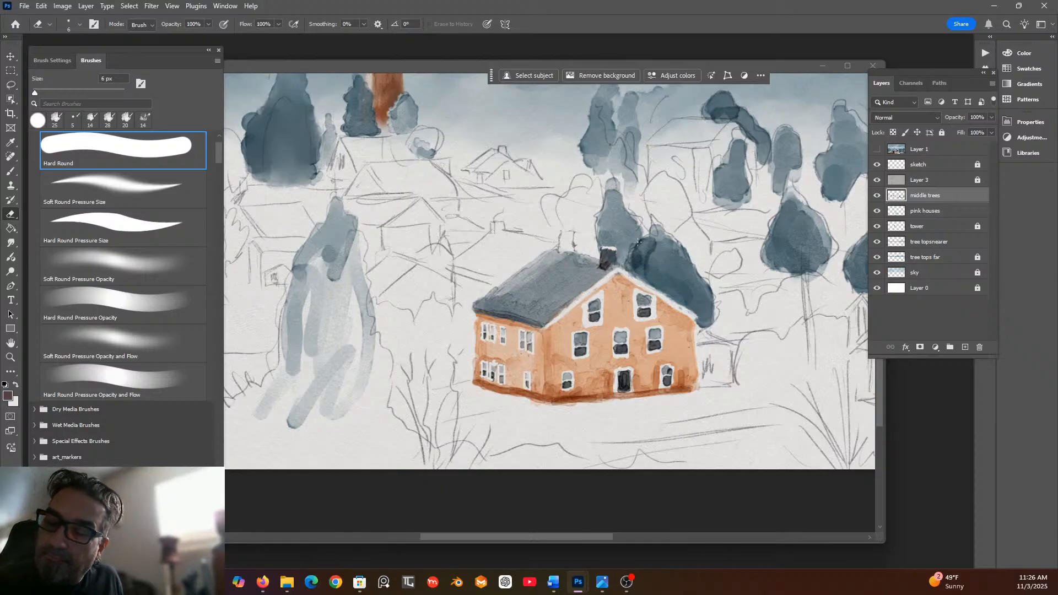
pyautogui.click(935, 213)
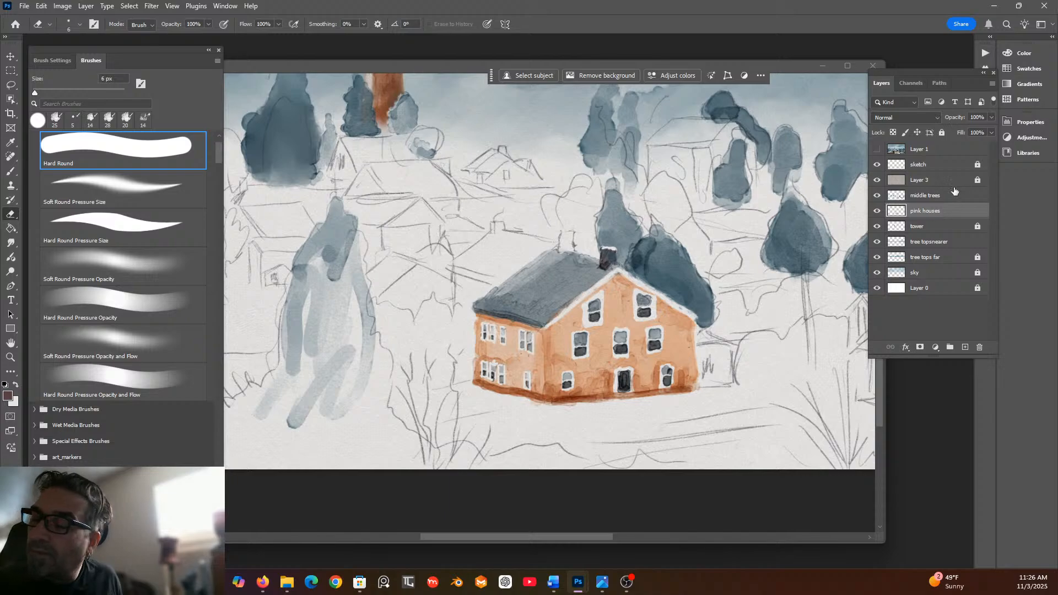
# Keep the current paint color and darken the gable chimney with small 6 px watercolor strokes.
pyautogui.click(8, 395)
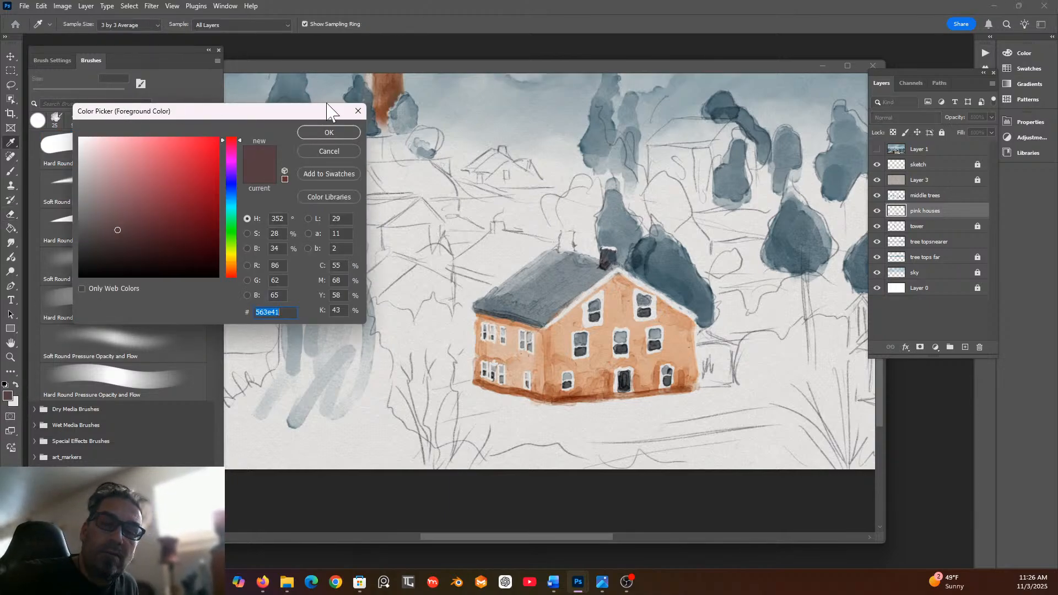
pyautogui.click(341, 150)
pyautogui.press('b')
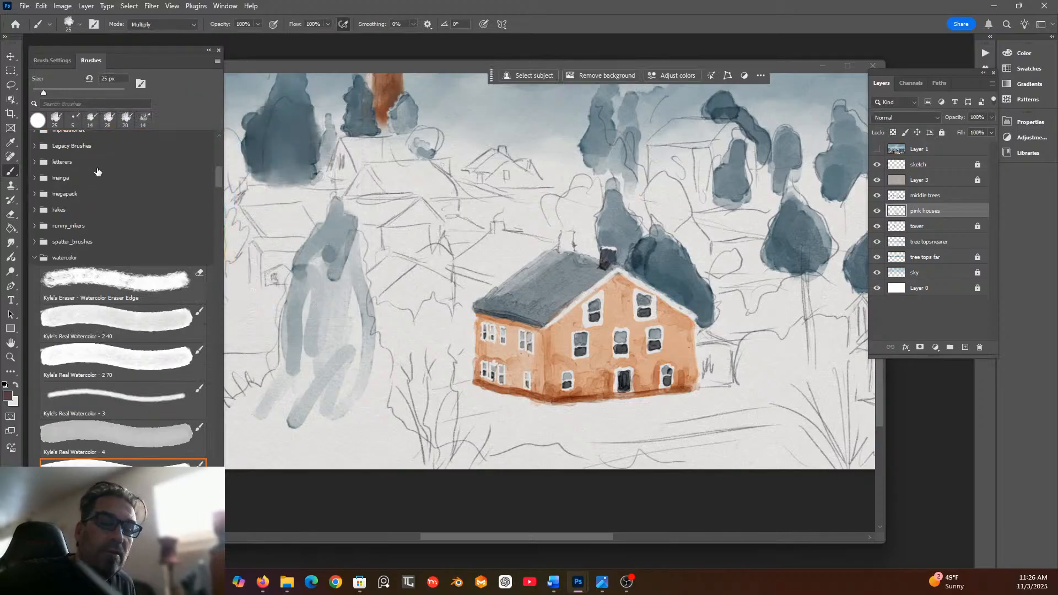
pyautogui.click(69, 24)
pyautogui.moveTo(69, 58); pyautogui.dragTo(63, 57)
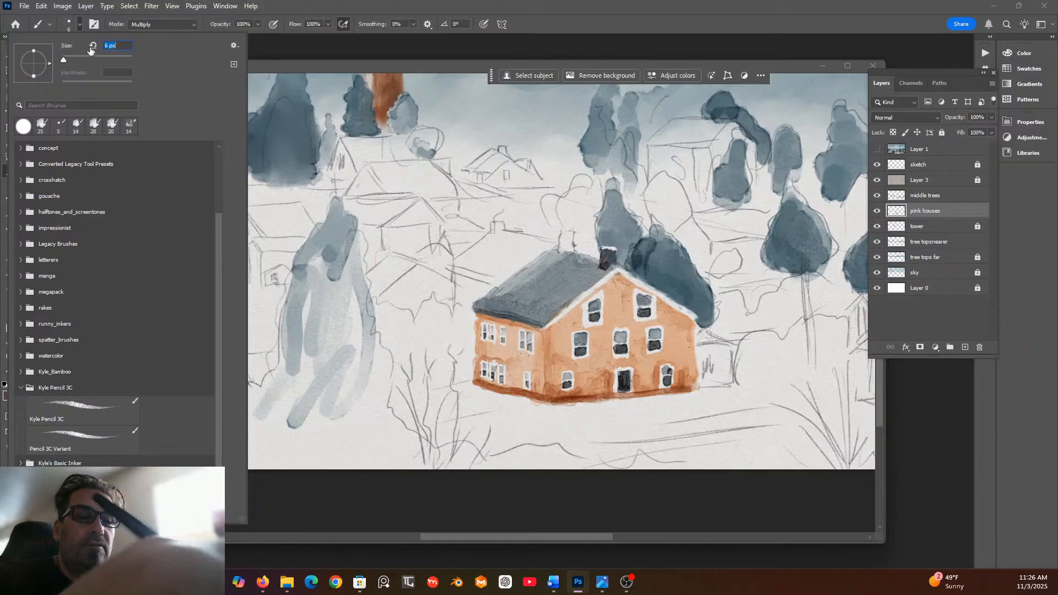
pyautogui.click(609, 257)
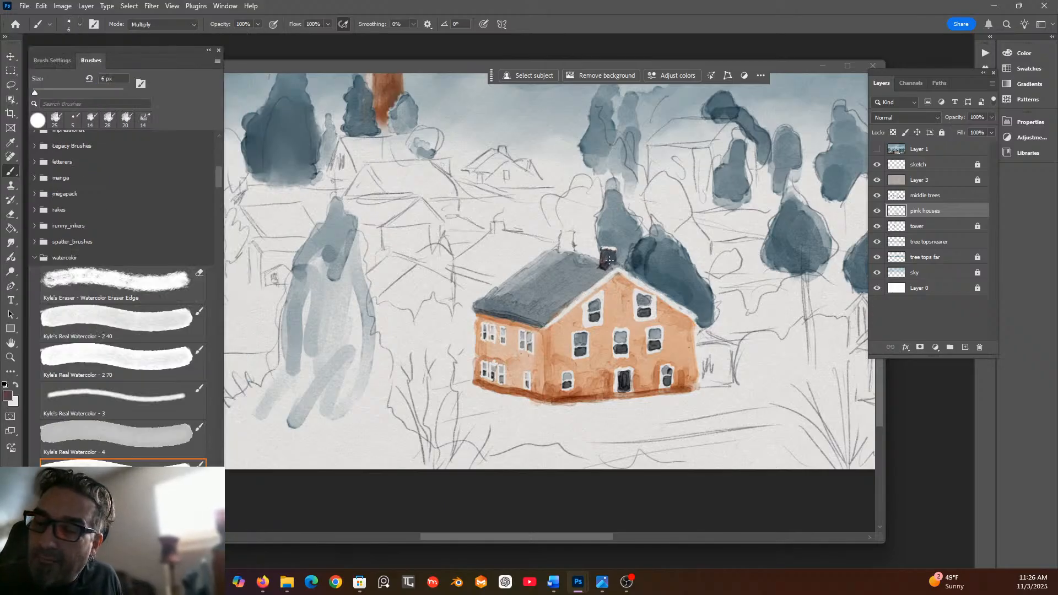
pyautogui.moveTo(609, 260); pyautogui.dragTo(612, 251)
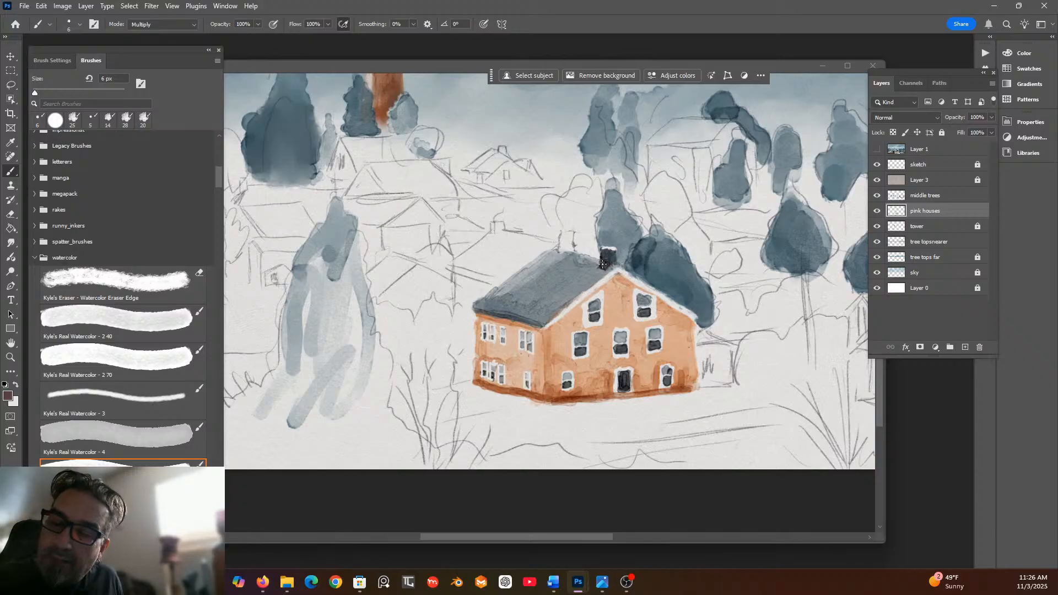
pyautogui.moveTo(603, 260); pyautogui.dragTo(604, 266)
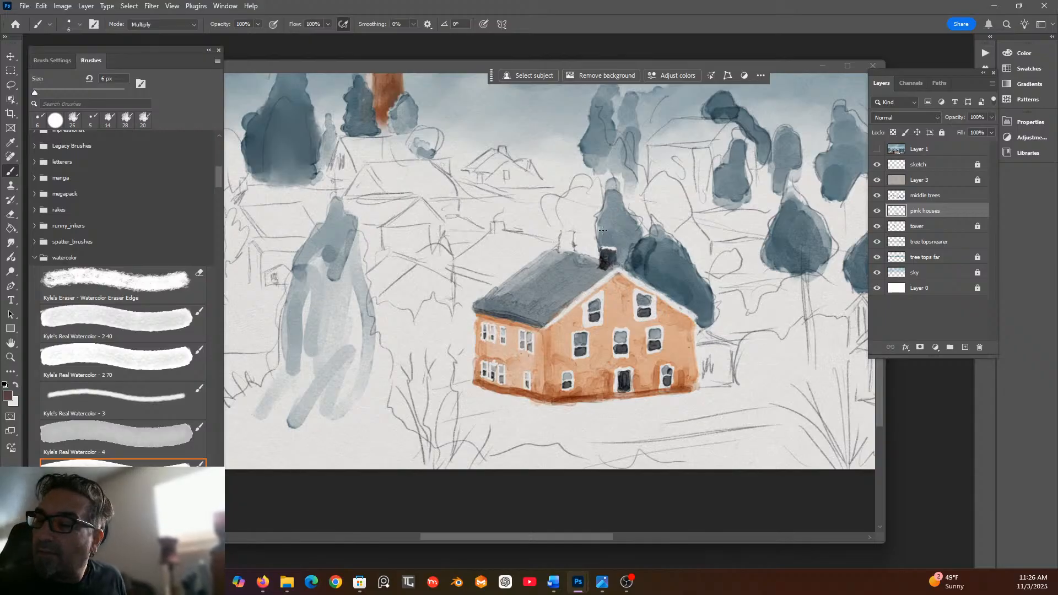
# Erase the leftover tree paint at the gable chimney's top on the middle trees layer with the 6 px hard round eraser.
pyautogui.click(942, 199)
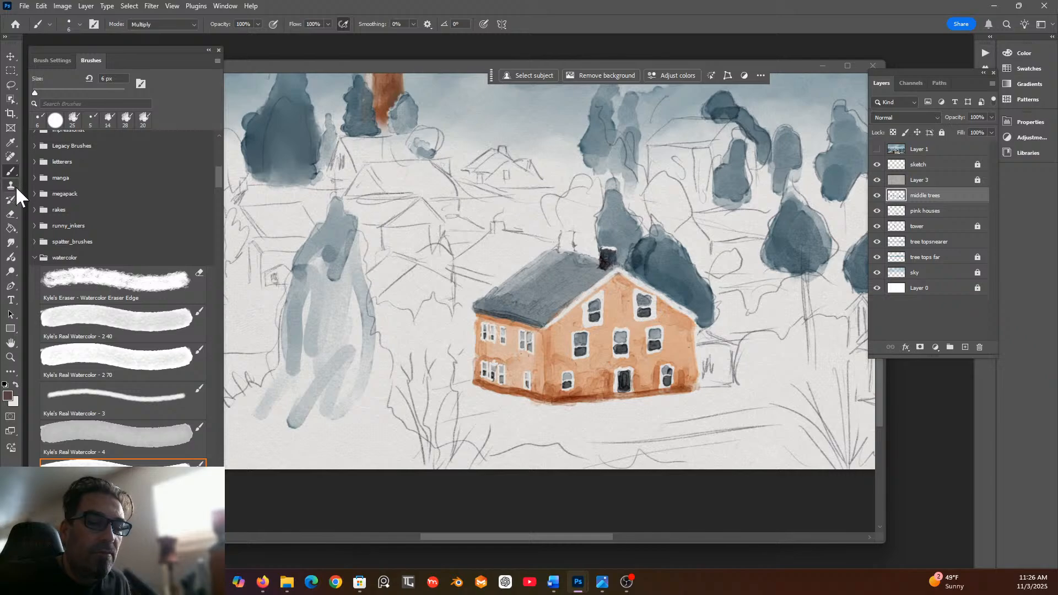
pyautogui.click(11, 214)
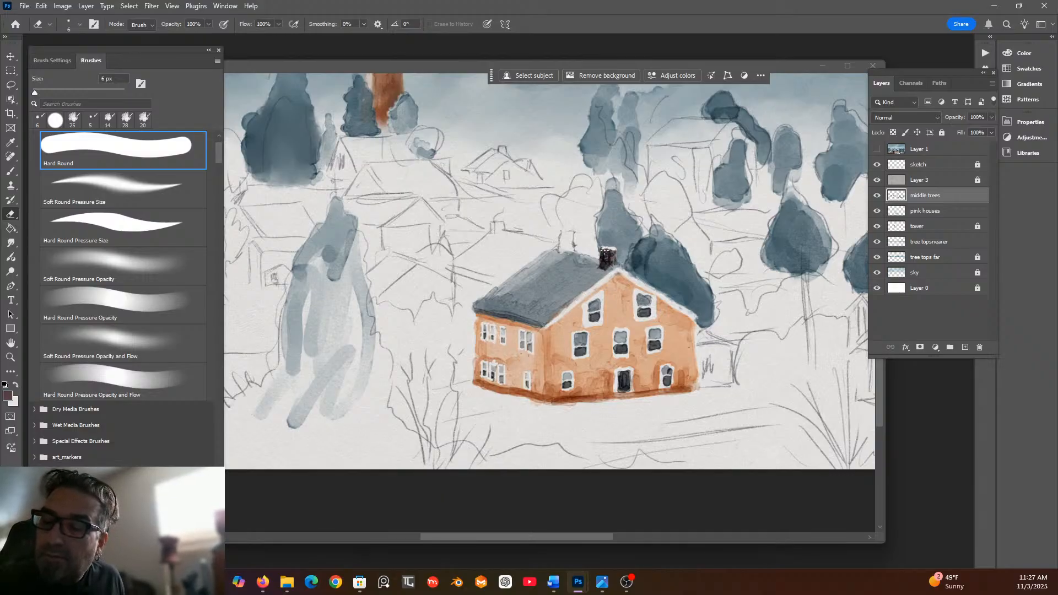
pyautogui.click(605, 246)
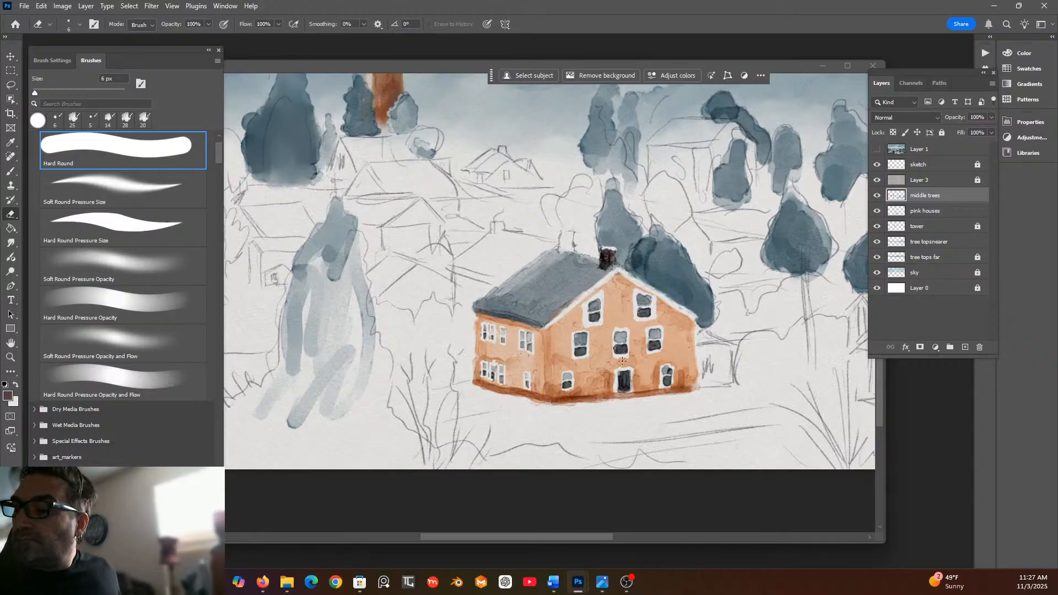
# Paint the second chimney on the roof ridge on the pink houses layer with the watercolor brush at 15 px.
pyautogui.click(937, 211)
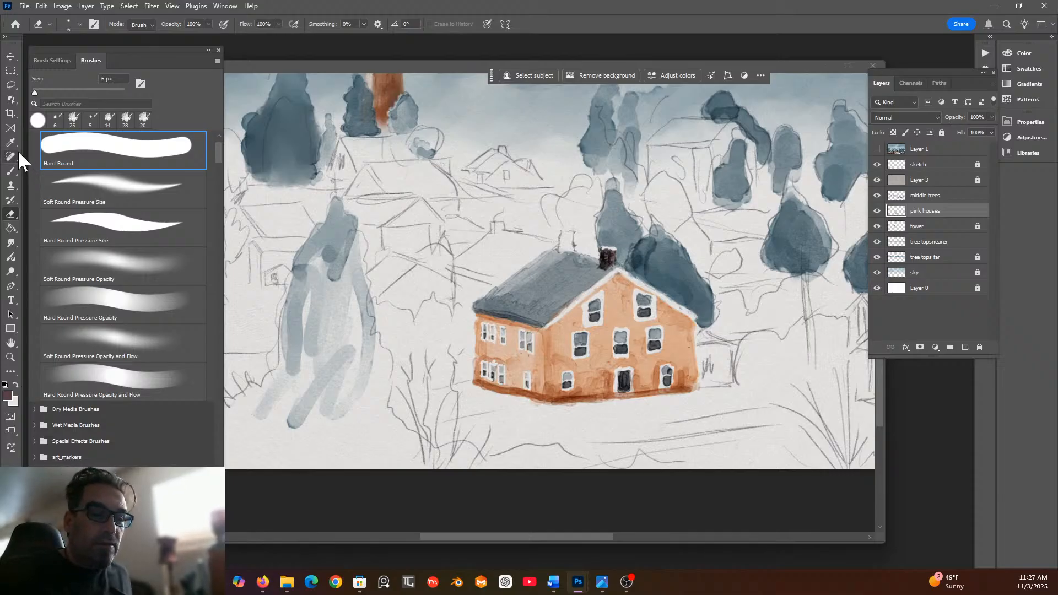
pyautogui.click(11, 172)
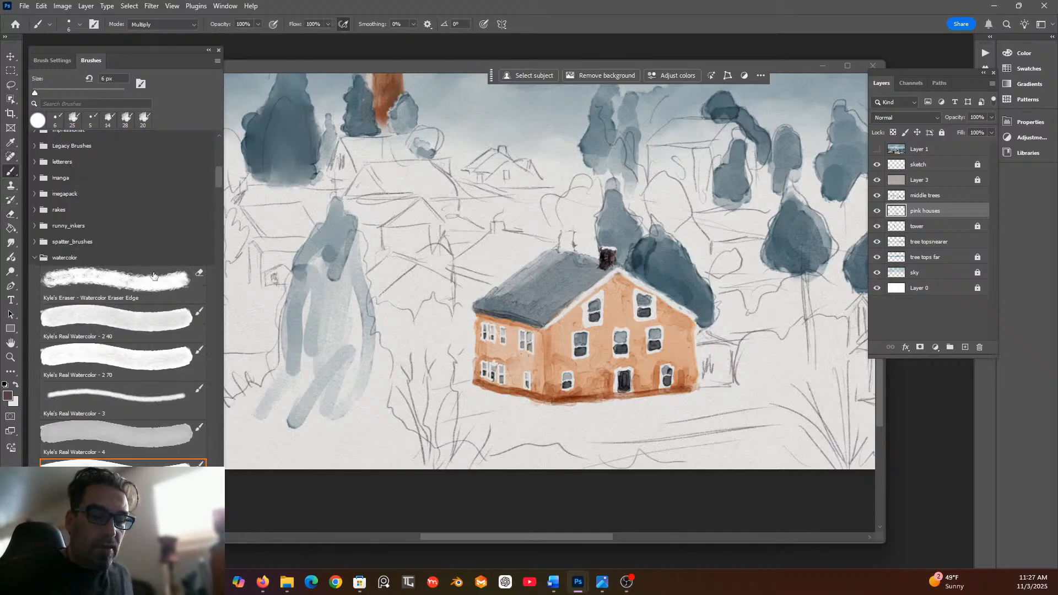
pyautogui.click(49, 24)
pyautogui.click(66, 25)
pyautogui.click(66, 56)
pyautogui.click(66, 55)
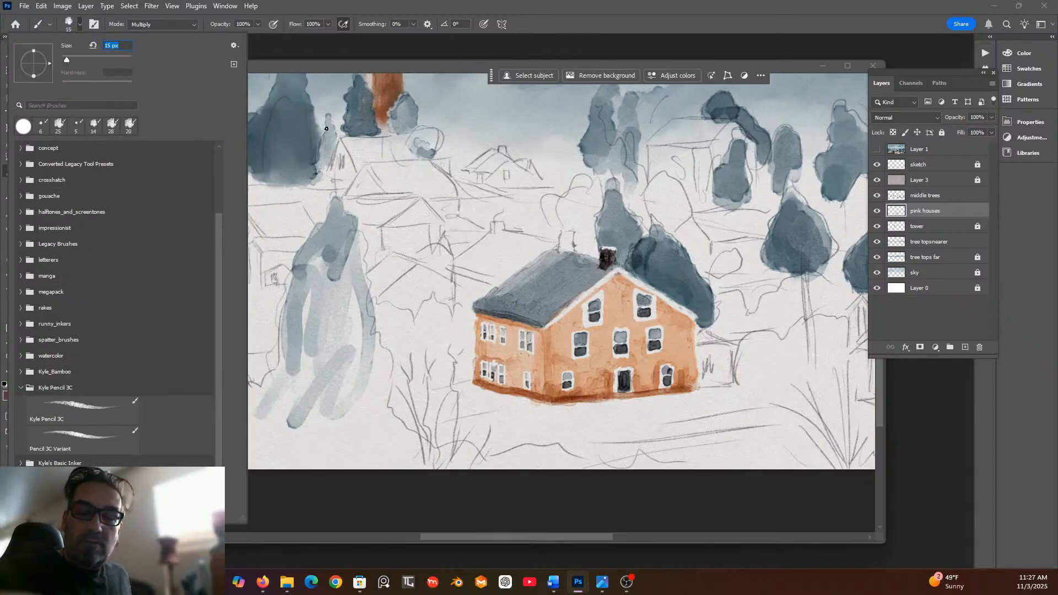
pyautogui.click(561, 253)
pyautogui.moveTo(559, 253); pyautogui.dragTo(560, 242)
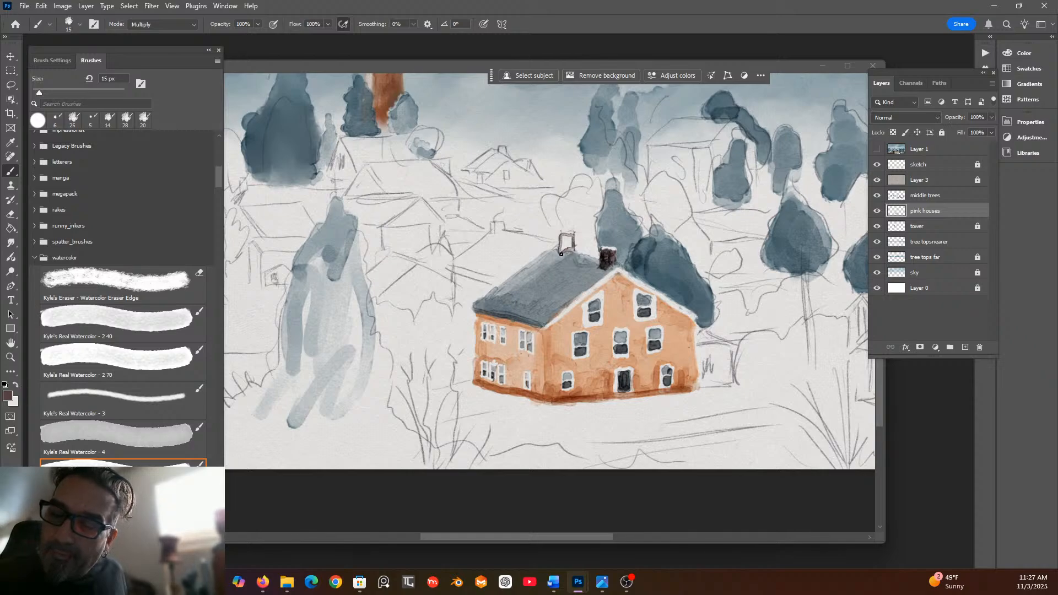
pyautogui.moveTo(559, 244); pyautogui.dragTo(561, 240)
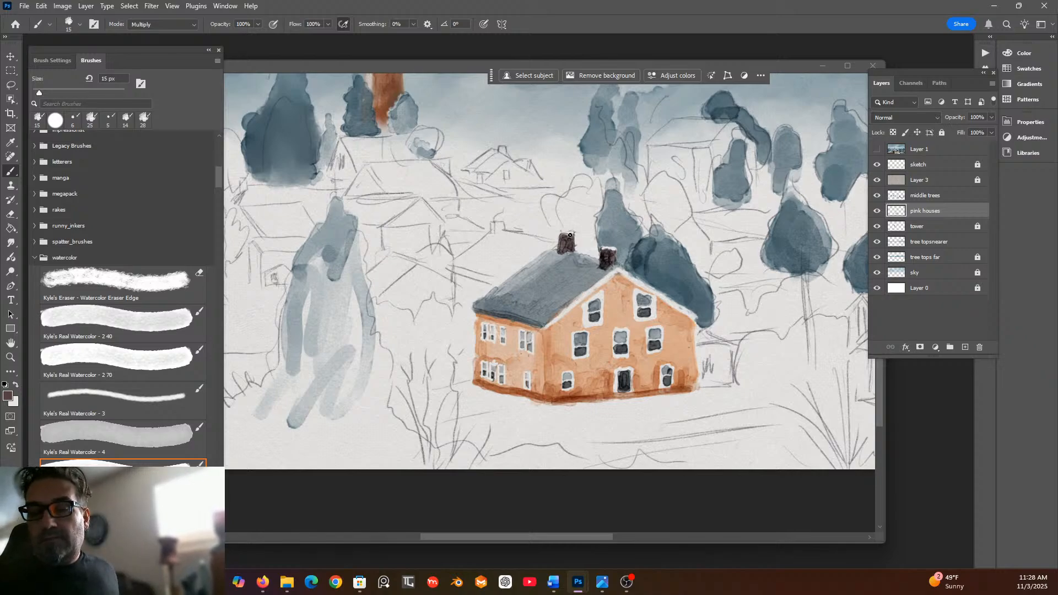
# Smudge the tree paint beside the house roof on the middle trees layer with Kyle's Real Watercolor - Softer Wet Blender at 50 px.
pyautogui.scroll(-5, 578, 226)
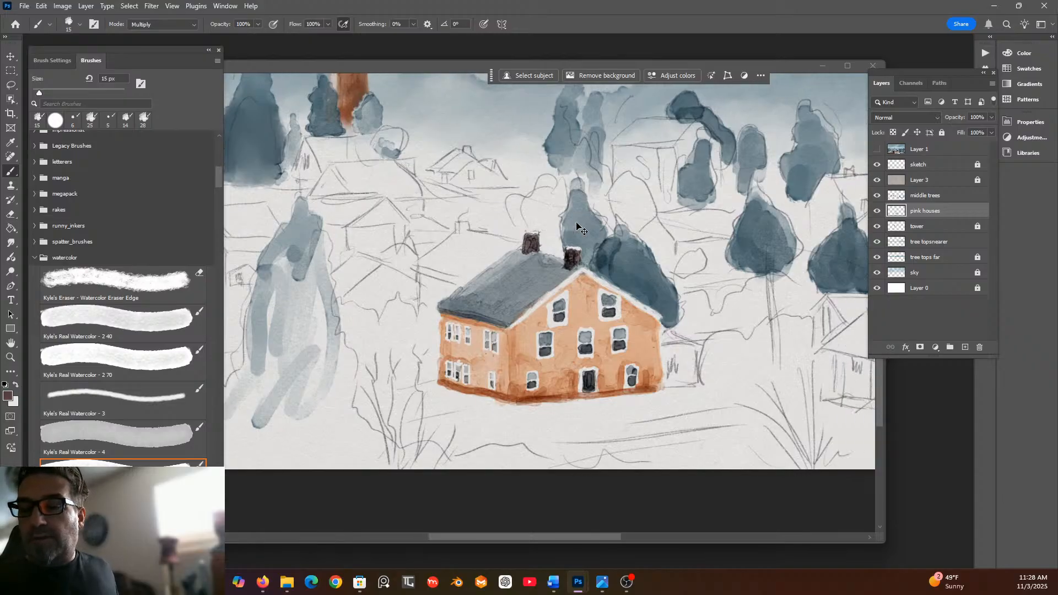
pyautogui.scroll(5, 580, 219)
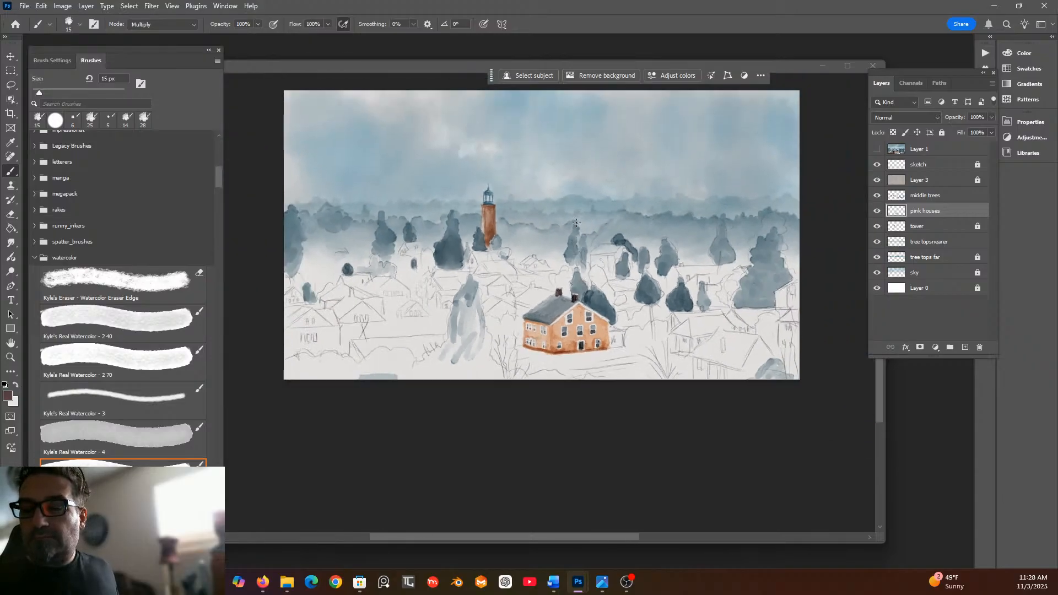
pyautogui.hscroll(-1, 578, 226)
pyautogui.hscroll(1, 580, 227)
pyautogui.scroll(2, 580, 220)
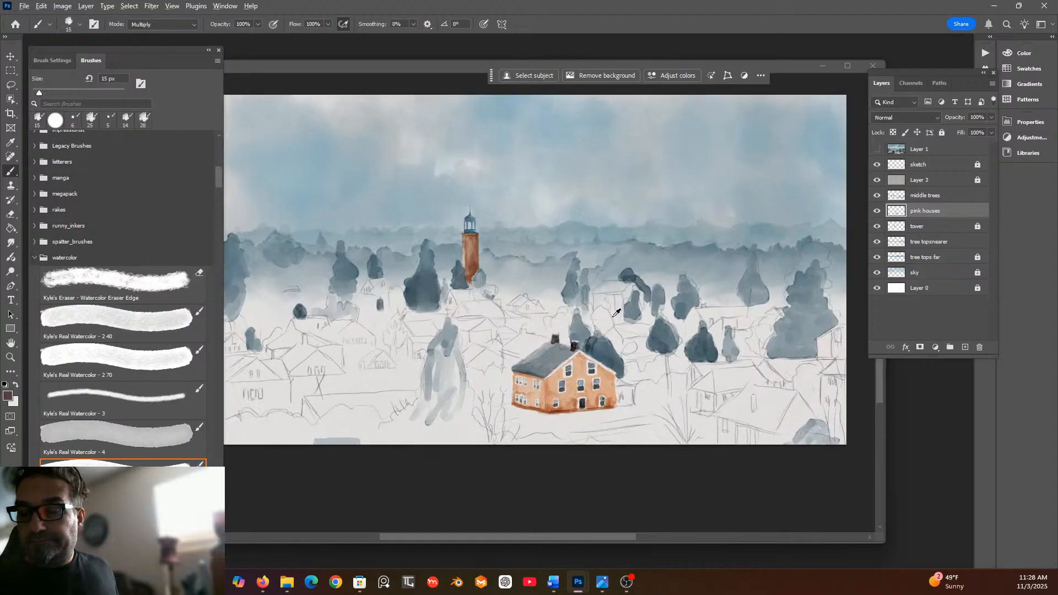
pyautogui.scroll(2, 612, 312)
pyautogui.scroll(3, 606, 313)
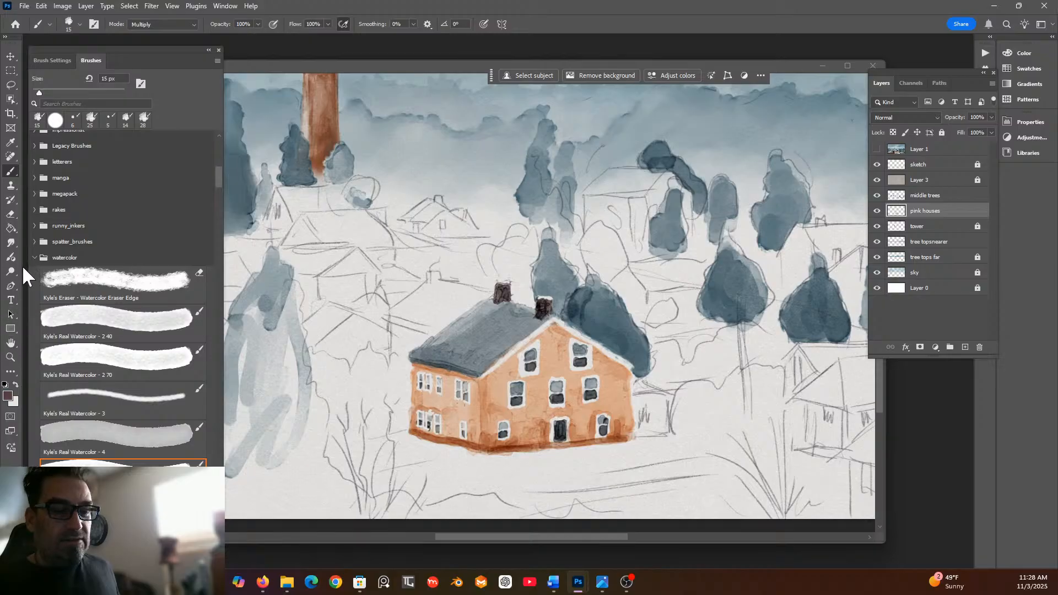
pyautogui.scroll(-15, 221, 180)
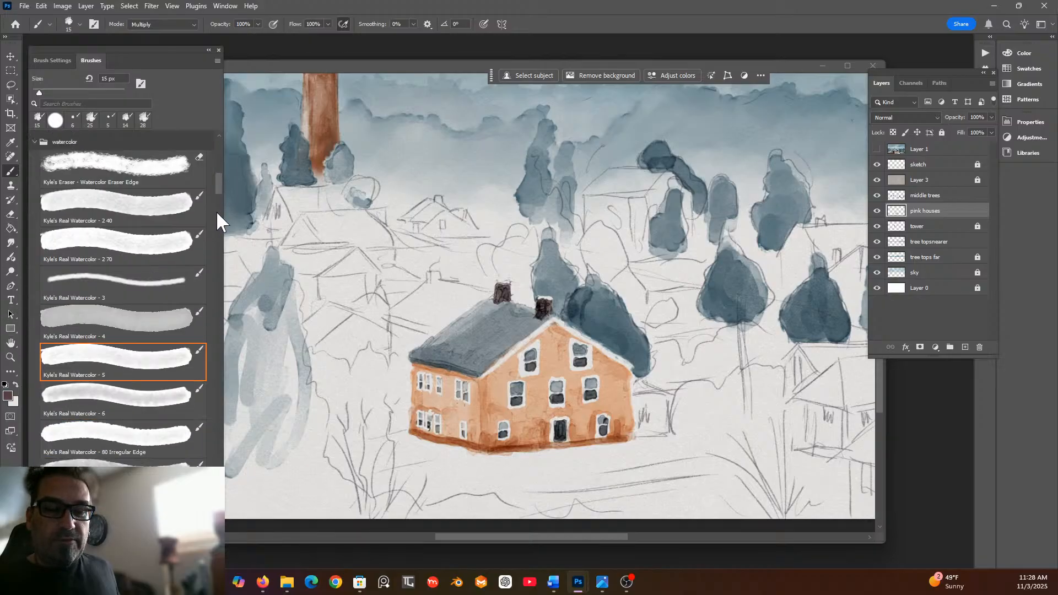
pyautogui.scroll(-3, 147, 382)
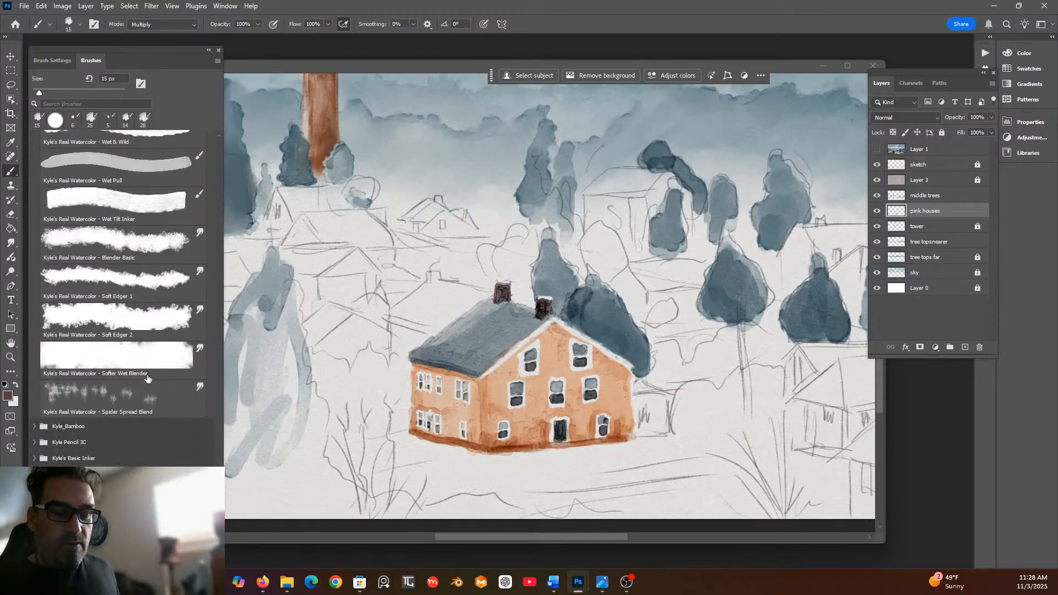
pyautogui.click(150, 359)
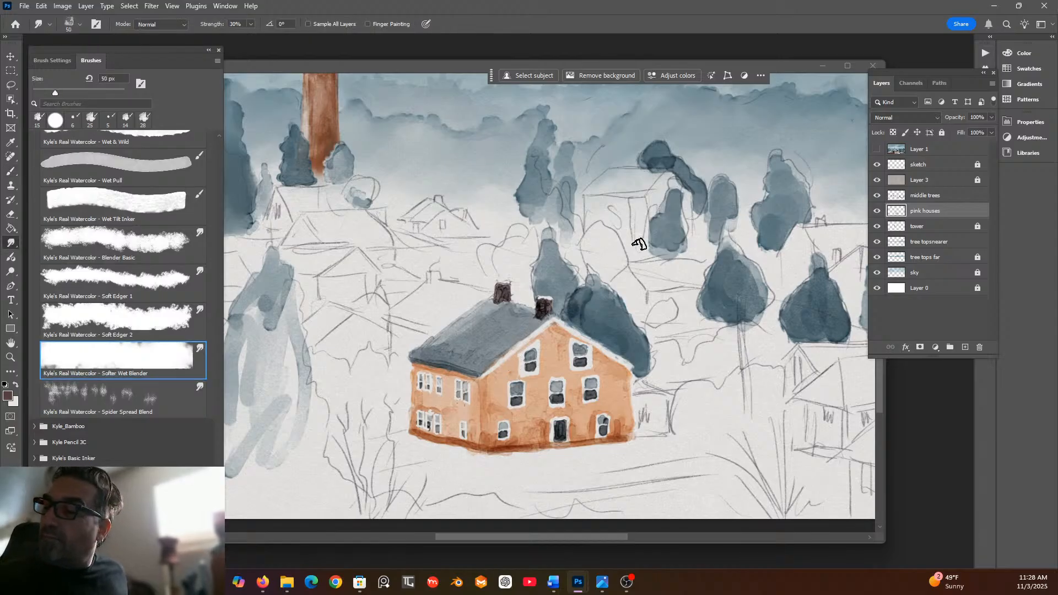
pyautogui.hotkey('alt', ']')
pyautogui.moveTo(585, 302)
pyautogui.mouseDown()
pyautogui.moveTo(588, 292)
pyautogui.moveTo(572, 313)
pyautogui.mouseUp()
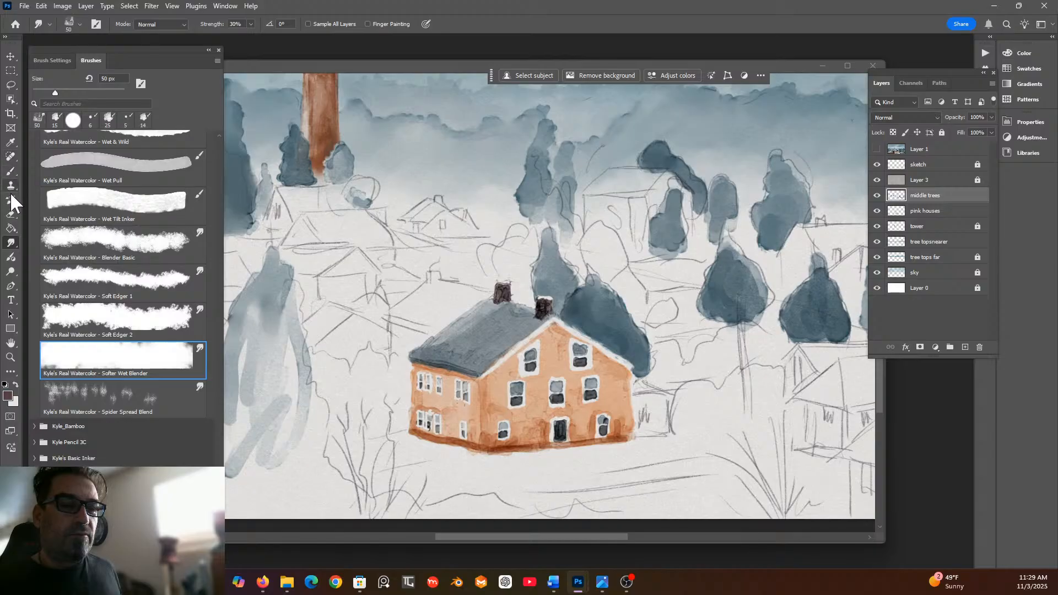
# Sample a light gray paint color and add a layer named "road brown" directly above the middle trees layer.
pyautogui.click(11, 142)
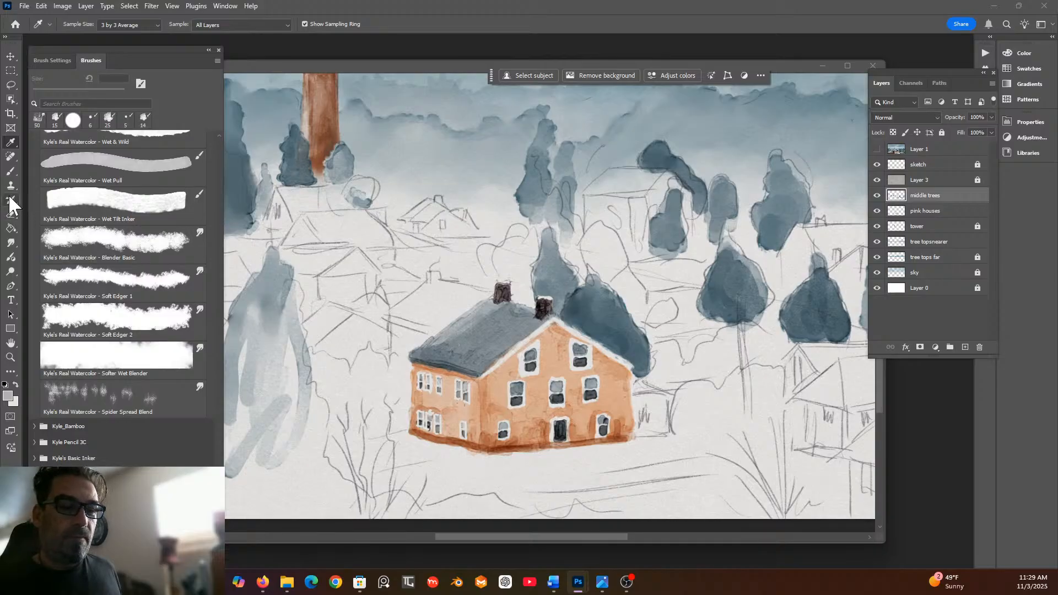
pyautogui.click(11, 172)
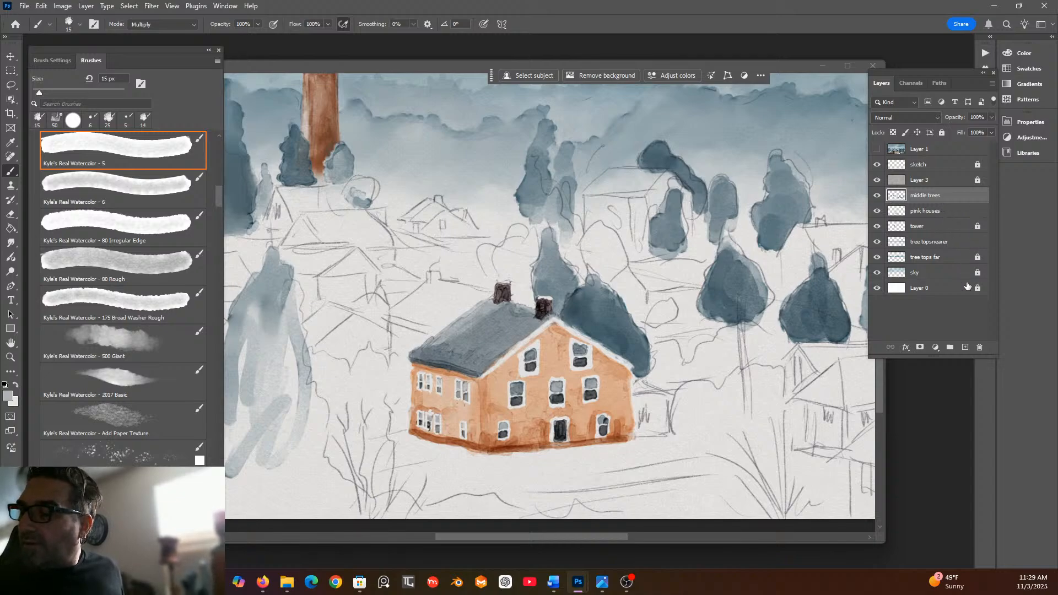
pyautogui.click(965, 347)
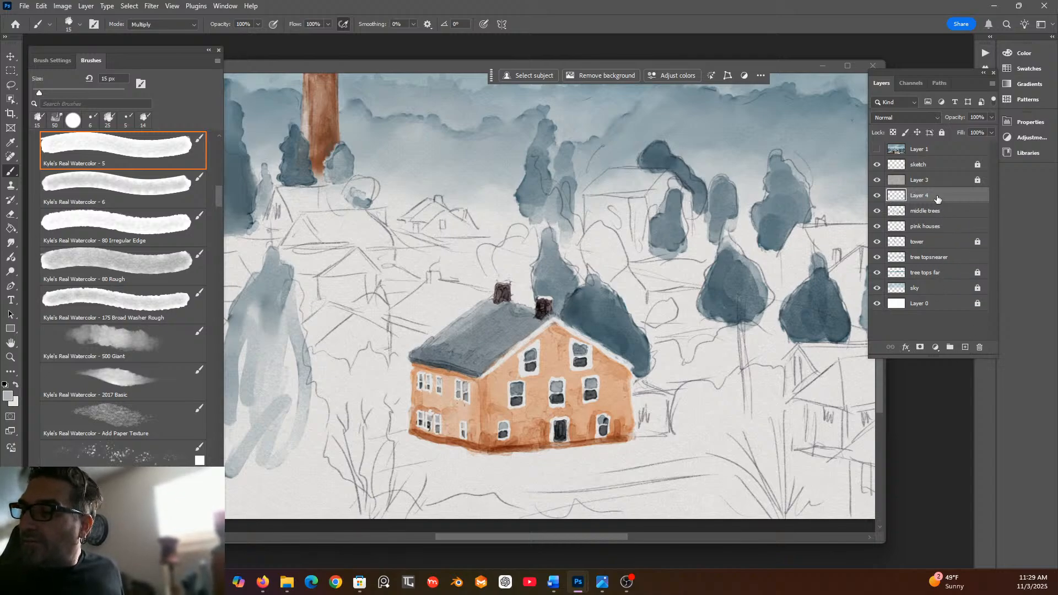
pyautogui.doubleClick(916, 196)
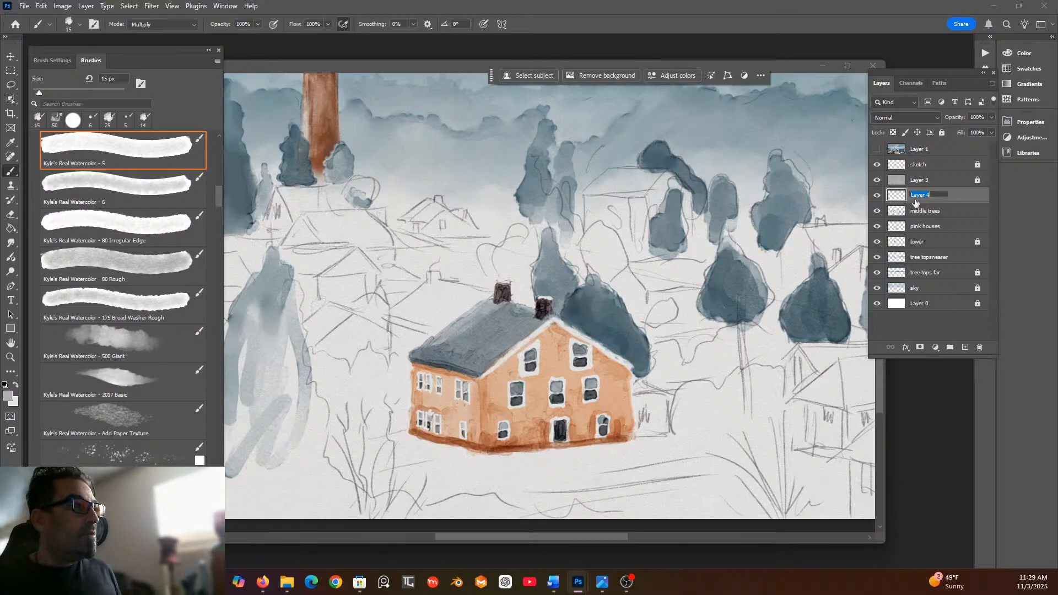
pyautogui.write('road brown')
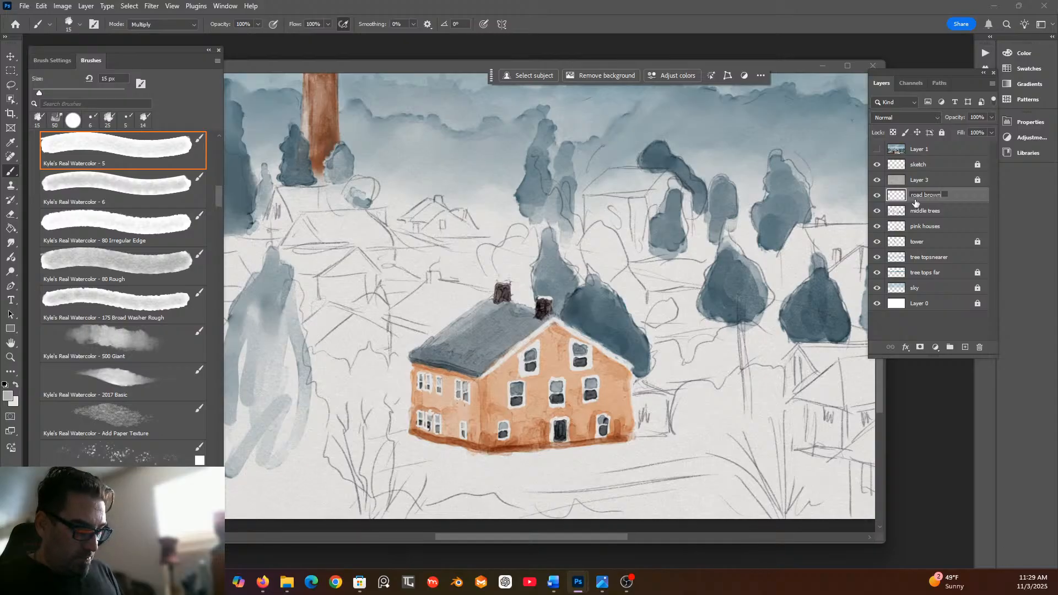
pyautogui.press('Return')
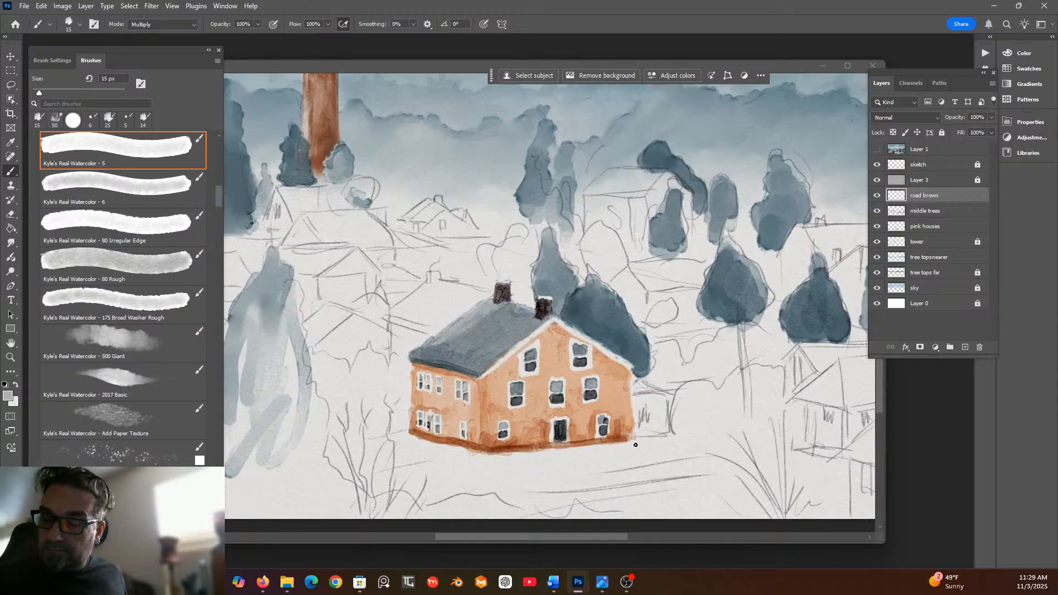
# Paint a gray watercolor shadow along the base of the orange house with the brush at 32 px.
pyautogui.click(80, 24)
pyautogui.click(72, 56)
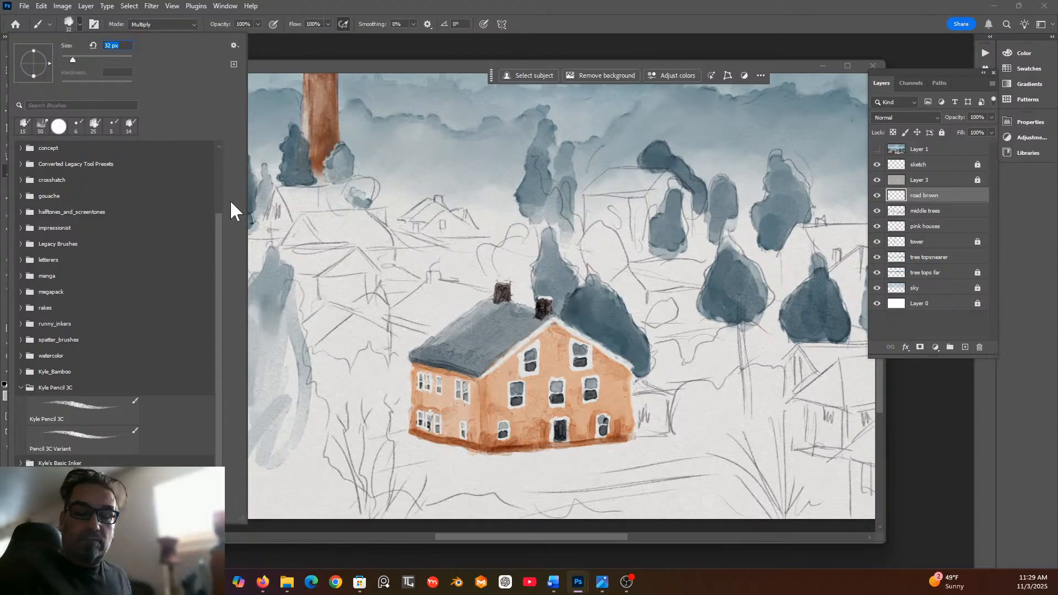
pyautogui.press('F5')
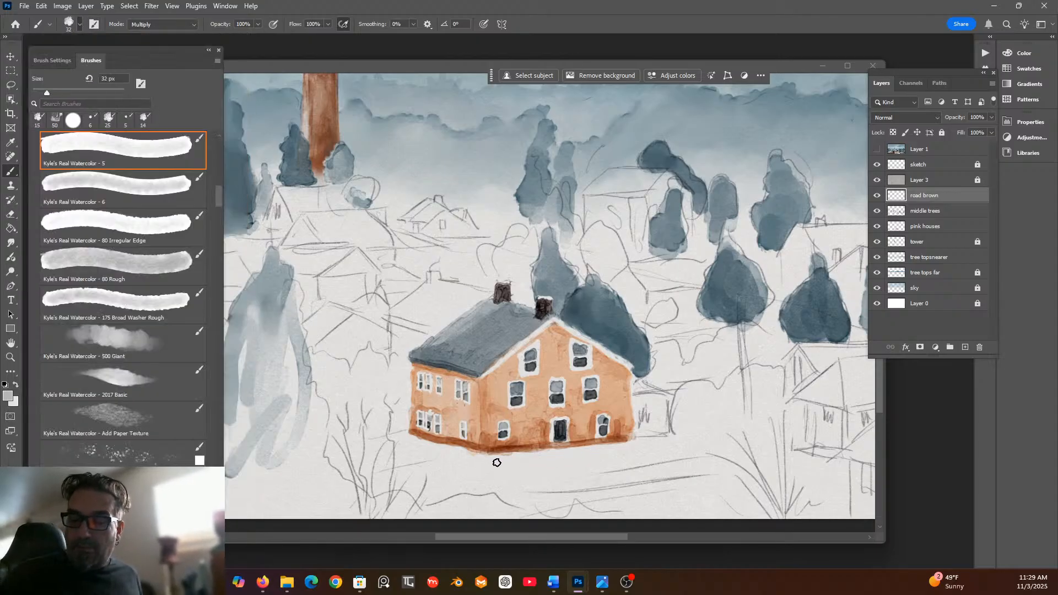
pyautogui.moveTo(543, 456)
pyautogui.mouseDown()
pyautogui.moveTo(637, 441)
pyautogui.moveTo(472, 459)
pyautogui.mouseUp()
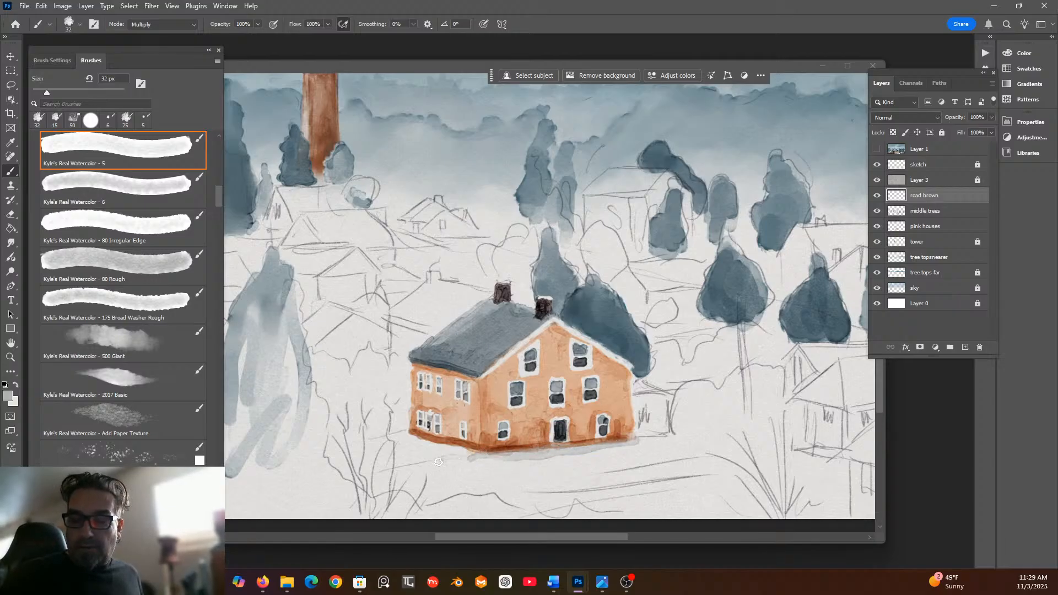
pyautogui.moveTo(474, 454); pyautogui.dragTo(406, 437)
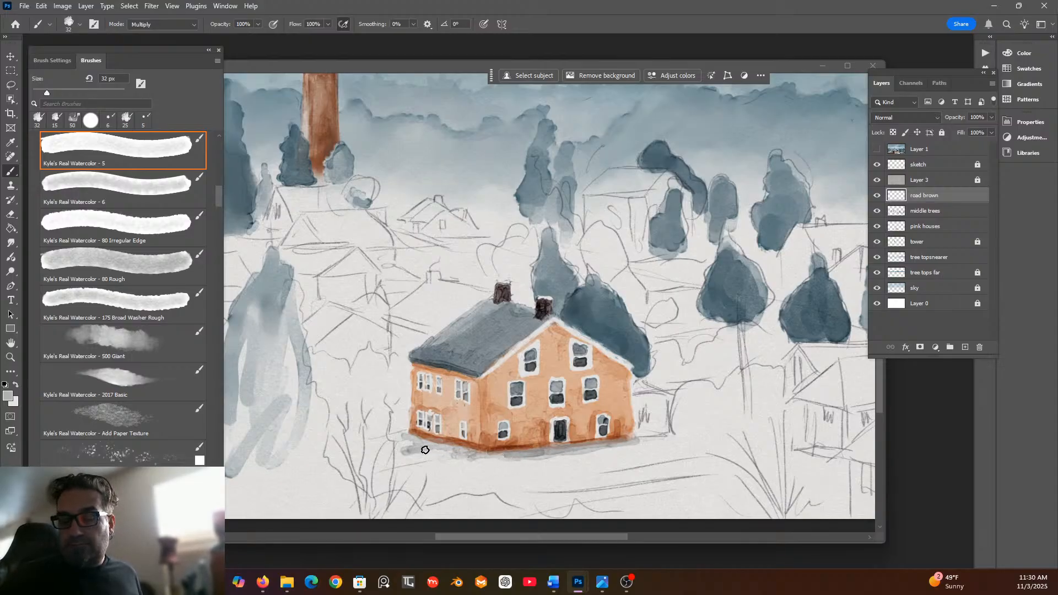
pyautogui.moveTo(433, 448); pyautogui.dragTo(393, 455)
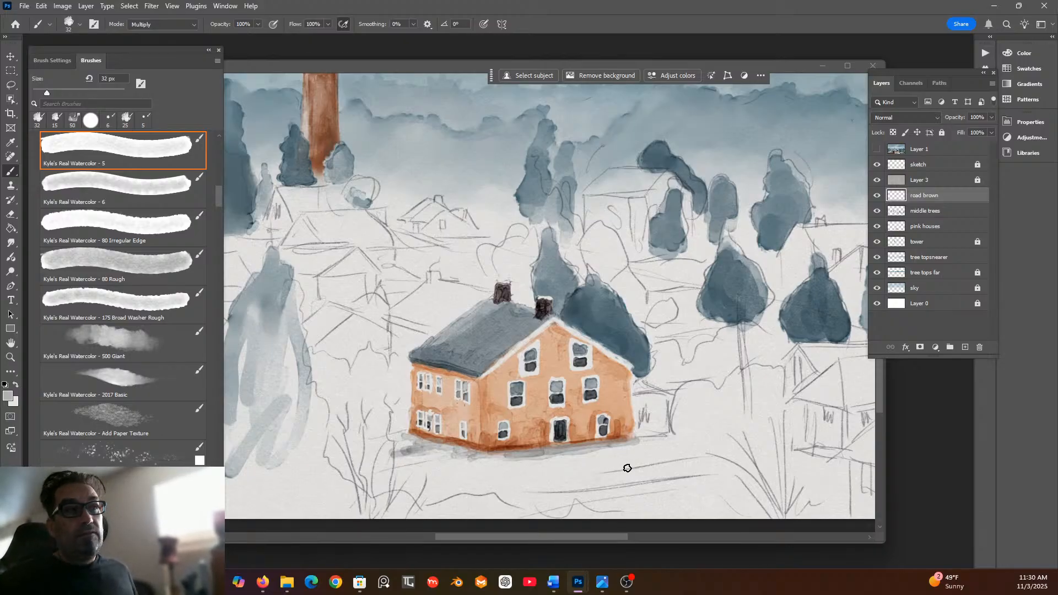
# Brush long gray streaks across the sketched road in front of the orange house and toward the houses on its right.
pyautogui.moveTo(550, 476)
pyautogui.mouseDown()
pyautogui.moveTo(702, 459)
pyautogui.moveTo(600, 472)
pyautogui.mouseUp()
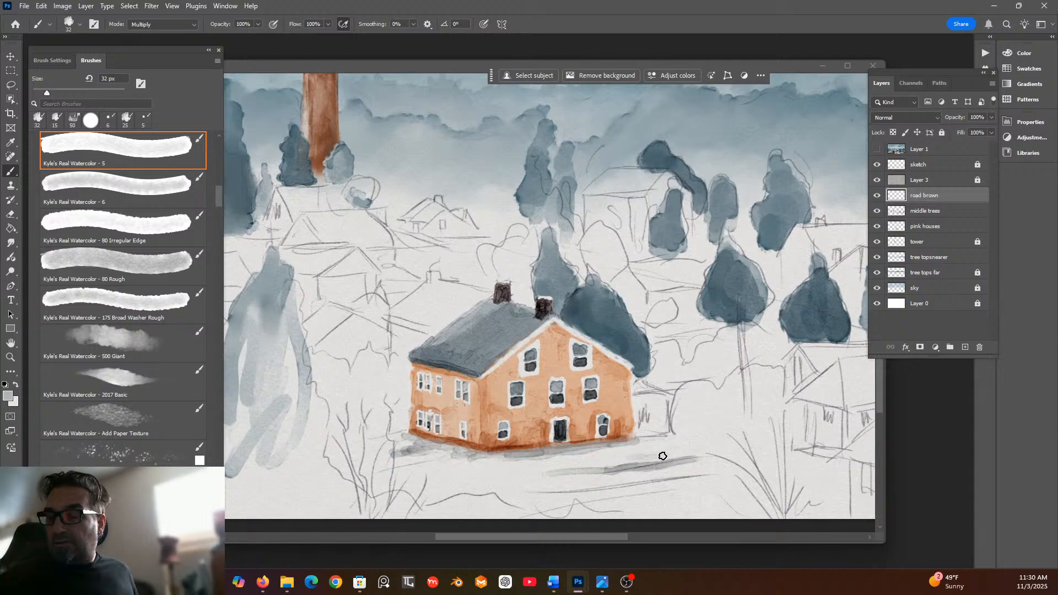
pyautogui.moveTo(602, 461)
pyautogui.mouseDown()
pyautogui.moveTo(685, 454)
pyautogui.moveTo(682, 437)
pyautogui.moveTo(651, 437)
pyautogui.moveTo(710, 432)
pyautogui.moveTo(656, 432)
pyautogui.moveTo(742, 425)
pyautogui.moveTo(648, 438)
pyautogui.moveTo(695, 436)
pyautogui.mouseUp()
pyautogui.moveTo(614, 487)
pyautogui.mouseDown()
pyautogui.moveTo(582, 488)
pyautogui.moveTo(753, 475)
pyautogui.moveTo(514, 498)
pyautogui.moveTo(758, 477)
pyautogui.moveTo(621, 492)
pyautogui.mouseUp()
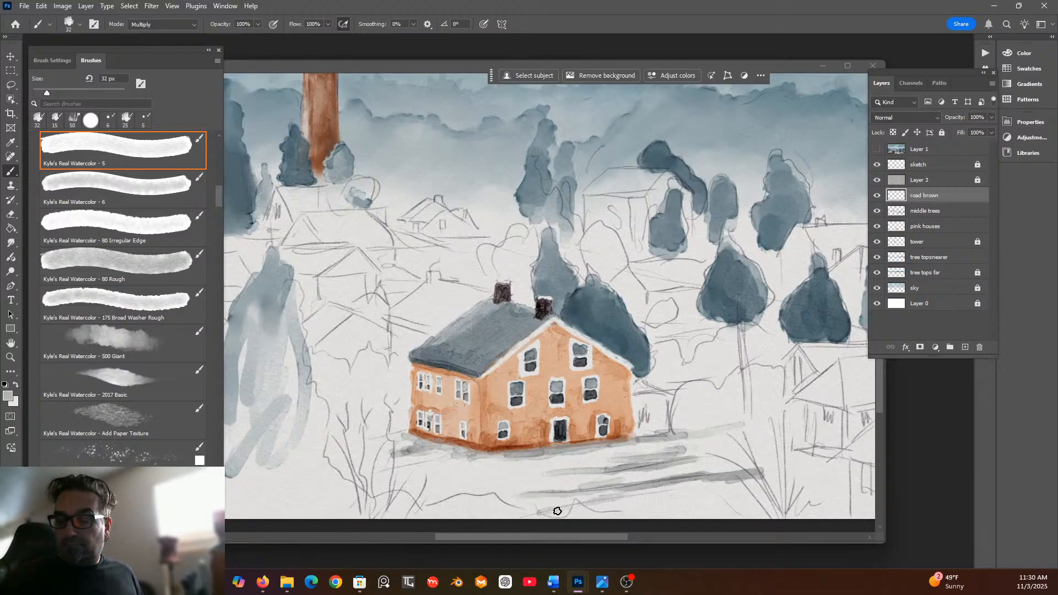
pyautogui.moveTo(600, 501); pyautogui.dragTo(702, 458)
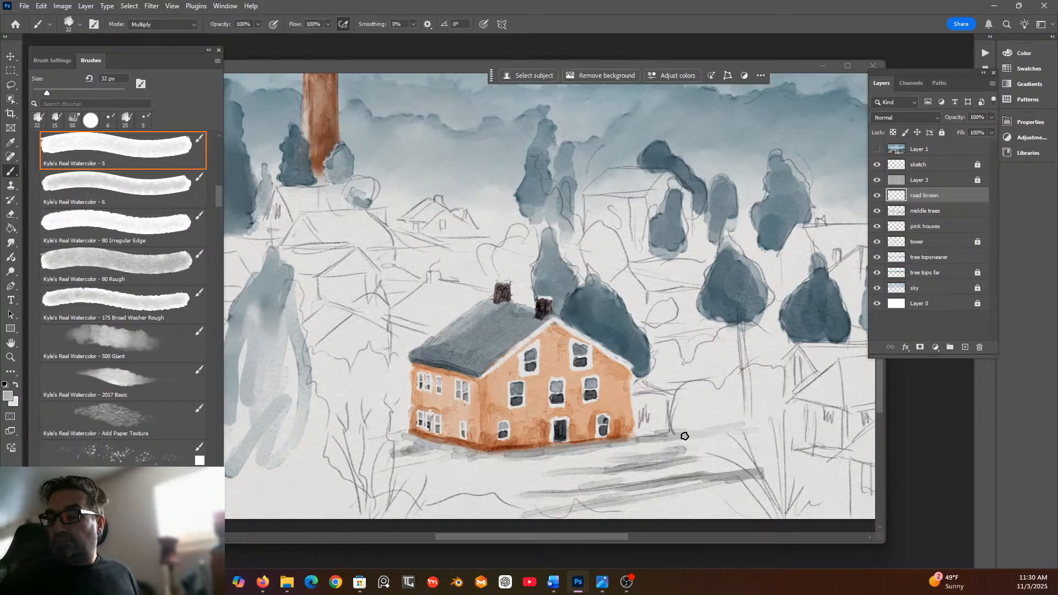
pyautogui.moveTo(770, 424)
pyautogui.mouseDown()
pyautogui.moveTo(721, 427)
pyautogui.moveTo(800, 418)
pyautogui.mouseUp()
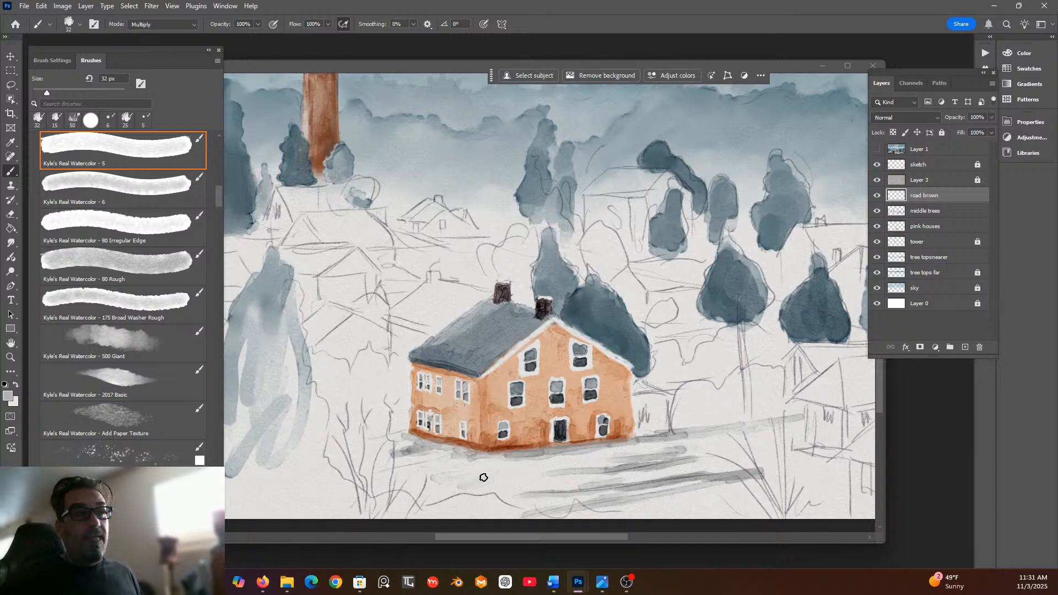
# Fill out the snowy ground with more gray strokes below the house, around the right-hand bushes and beside the house's left corner.
pyautogui.moveTo(496, 467)
pyautogui.mouseDown()
pyautogui.moveTo(424, 484)
pyautogui.moveTo(611, 461)
pyautogui.moveTo(574, 475)
pyautogui.mouseUp()
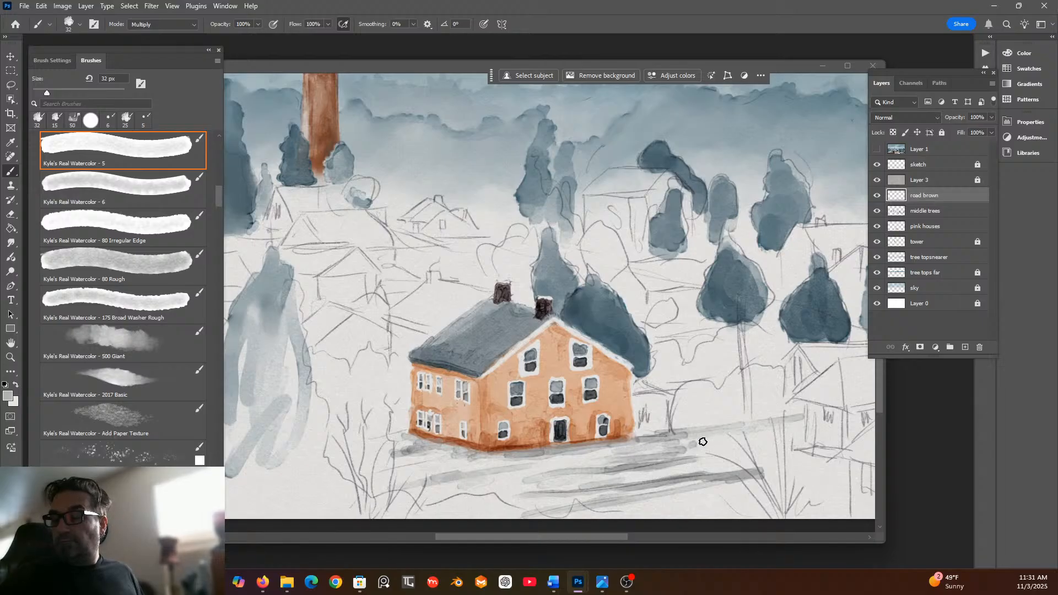
pyautogui.moveTo(715, 442)
pyautogui.mouseDown()
pyautogui.moveTo(747, 429)
pyautogui.moveTo(664, 439)
pyautogui.moveTo(751, 439)
pyautogui.mouseUp()
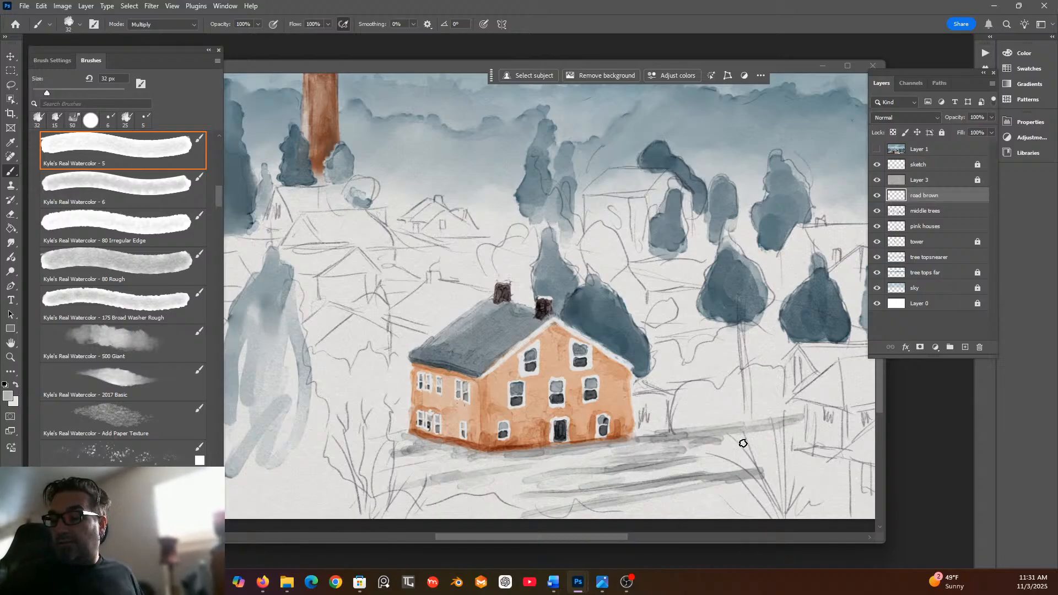
pyautogui.moveTo(700, 470)
pyautogui.mouseDown()
pyautogui.moveTo(784, 470)
pyautogui.moveTo(743, 477)
pyautogui.moveTo(752, 468)
pyautogui.moveTo(718, 467)
pyautogui.moveTo(775, 461)
pyautogui.moveTo(761, 471)
pyautogui.moveTo(788, 476)
pyautogui.moveTo(798, 470)
pyautogui.moveTo(790, 462)
pyautogui.moveTo(790, 479)
pyautogui.moveTo(806, 467)
pyautogui.moveTo(809, 478)
pyautogui.moveTo(791, 458)
pyautogui.moveTo(769, 462)
pyautogui.moveTo(787, 475)
pyautogui.moveTo(757, 488)
pyautogui.moveTo(792, 483)
pyautogui.moveTo(710, 495)
pyautogui.moveTo(756, 475)
pyautogui.moveTo(672, 493)
pyautogui.moveTo(748, 472)
pyautogui.moveTo(722, 471)
pyautogui.moveTo(768, 479)
pyautogui.moveTo(744, 490)
pyautogui.moveTo(782, 480)
pyautogui.moveTo(778, 468)
pyautogui.moveTo(770, 481)
pyautogui.moveTo(795, 462)
pyautogui.moveTo(757, 470)
pyautogui.moveTo(801, 463)
pyautogui.moveTo(766, 476)
pyautogui.moveTo(802, 475)
pyautogui.moveTo(716, 487)
pyautogui.moveTo(788, 480)
pyautogui.mouseUp()
pyautogui.moveTo(698, 497)
pyautogui.mouseDown()
pyautogui.moveTo(634, 520)
pyautogui.moveTo(679, 501)
pyautogui.moveTo(567, 513)
pyautogui.mouseUp()
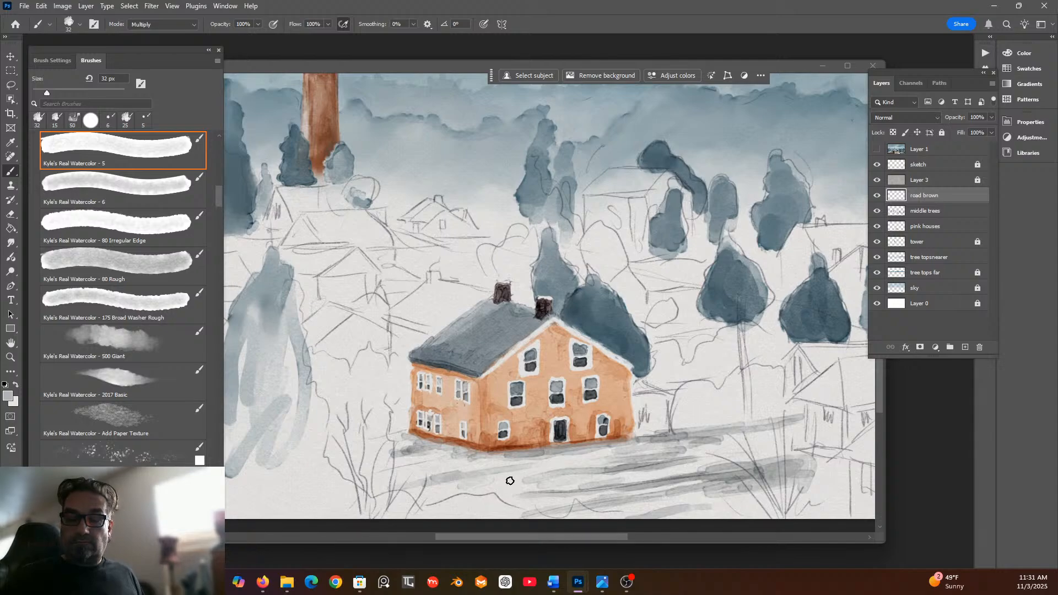
pyautogui.moveTo(439, 505)
pyautogui.mouseDown()
pyautogui.moveTo(421, 505)
pyautogui.moveTo(397, 505)
pyautogui.moveTo(421, 496)
pyautogui.moveTo(387, 522)
pyautogui.moveTo(454, 516)
pyautogui.moveTo(404, 506)
pyautogui.mouseUp()
pyautogui.moveTo(435, 441)
pyautogui.mouseDown()
pyautogui.moveTo(378, 466)
pyautogui.moveTo(384, 447)
pyautogui.moveTo(411, 436)
pyautogui.moveTo(349, 428)
pyautogui.moveTo(404, 435)
pyautogui.moveTo(349, 429)
pyautogui.moveTo(374, 443)
pyautogui.mouseUp()
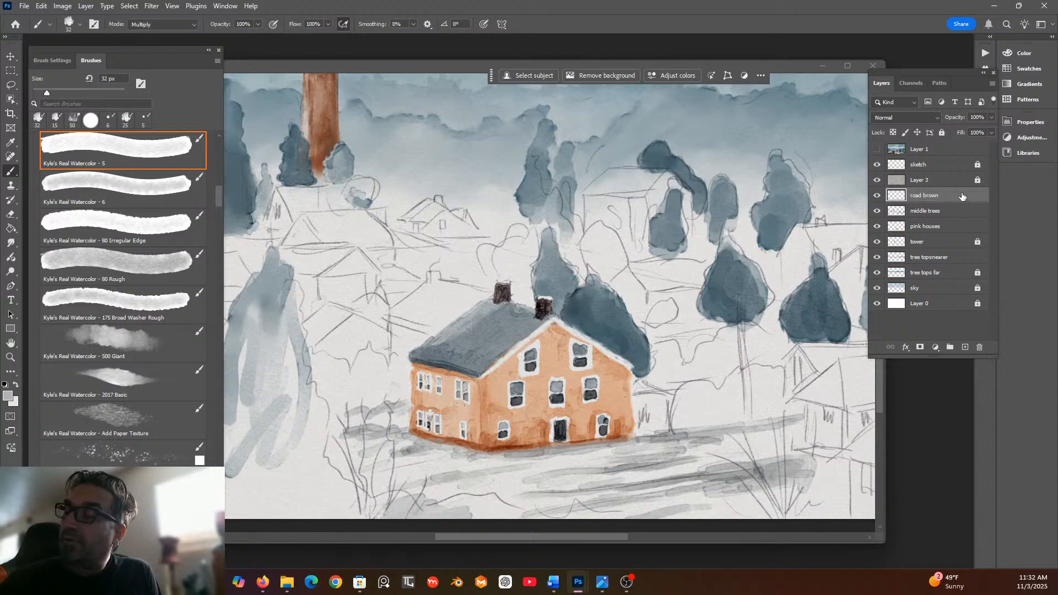
# Sample the blue-gray of the tree behind the chimneys and darken and widen that tree on the middle trees layer.
pyautogui.click(950, 217)
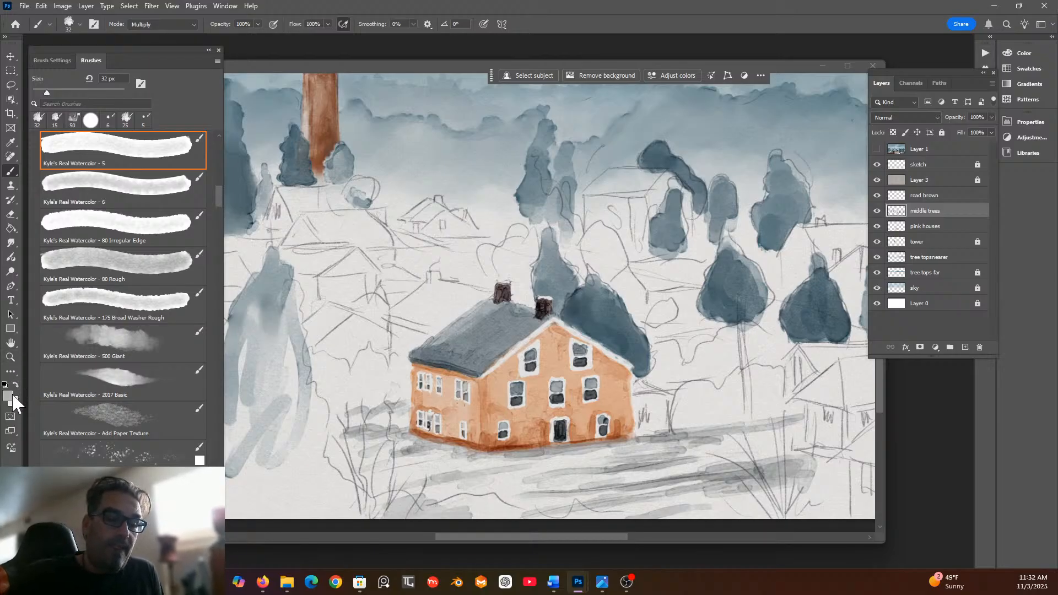
pyautogui.click(11, 143)
pyautogui.click(542, 282)
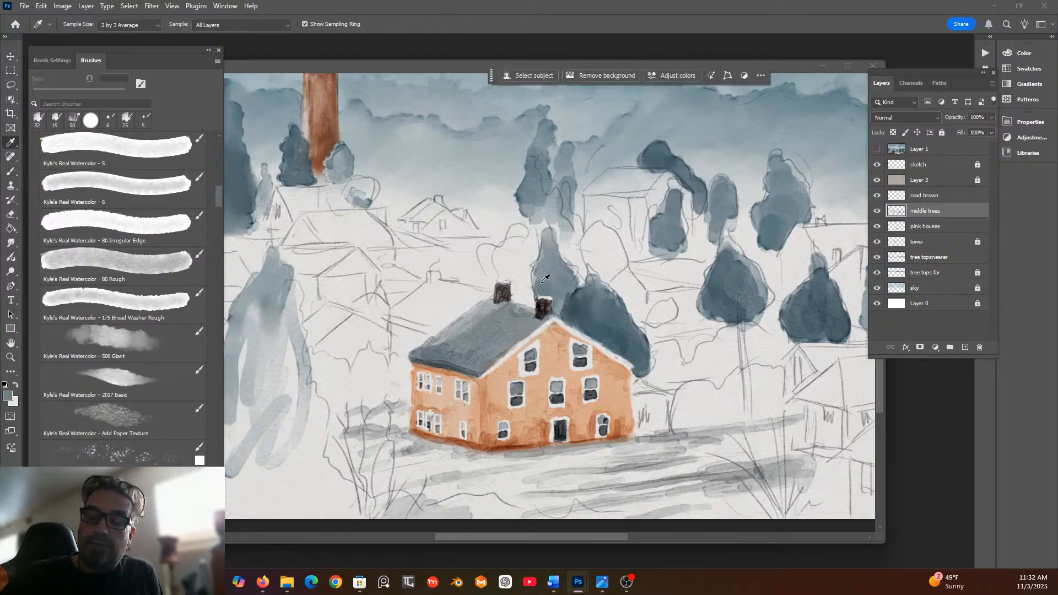
pyautogui.click(11, 170)
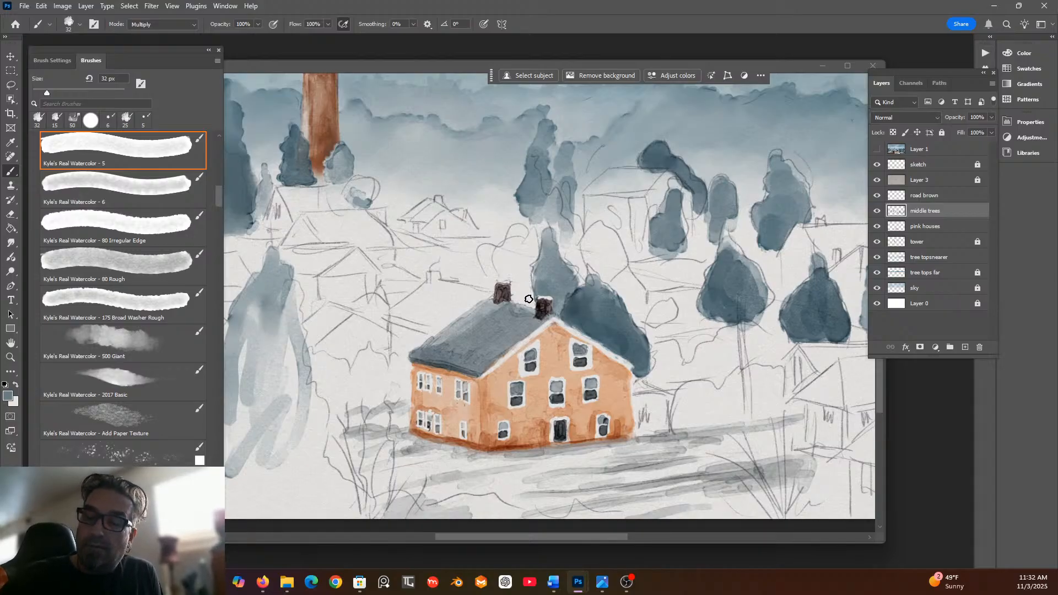
pyautogui.moveTo(516, 298)
pyautogui.mouseDown()
pyautogui.moveTo(533, 271)
pyautogui.moveTo(519, 297)
pyautogui.moveTo(528, 280)
pyautogui.moveTo(532, 306)
pyautogui.moveTo(514, 299)
pyautogui.moveTo(531, 308)
pyautogui.moveTo(525, 285)
pyautogui.moveTo(520, 292)
pyautogui.moveTo(529, 297)
pyautogui.moveTo(536, 271)
pyautogui.moveTo(534, 290)
pyautogui.moveTo(544, 258)
pyautogui.moveTo(541, 284)
pyautogui.moveTo(546, 242)
pyautogui.moveTo(571, 282)
pyautogui.moveTo(552, 273)
pyautogui.moveTo(545, 288)
pyautogui.moveTo(559, 310)
pyautogui.moveTo(564, 290)
pyautogui.moveTo(545, 267)
pyautogui.moveTo(522, 313)
pyautogui.moveTo(551, 261)
pyautogui.mouseUp()
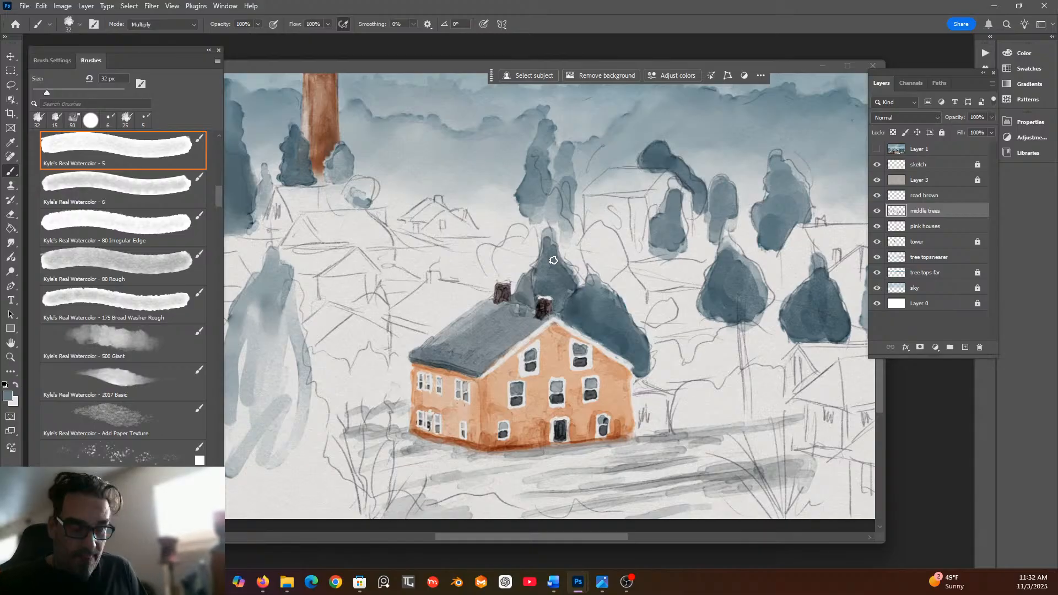
pyautogui.hotkey('ctrl', 'z')
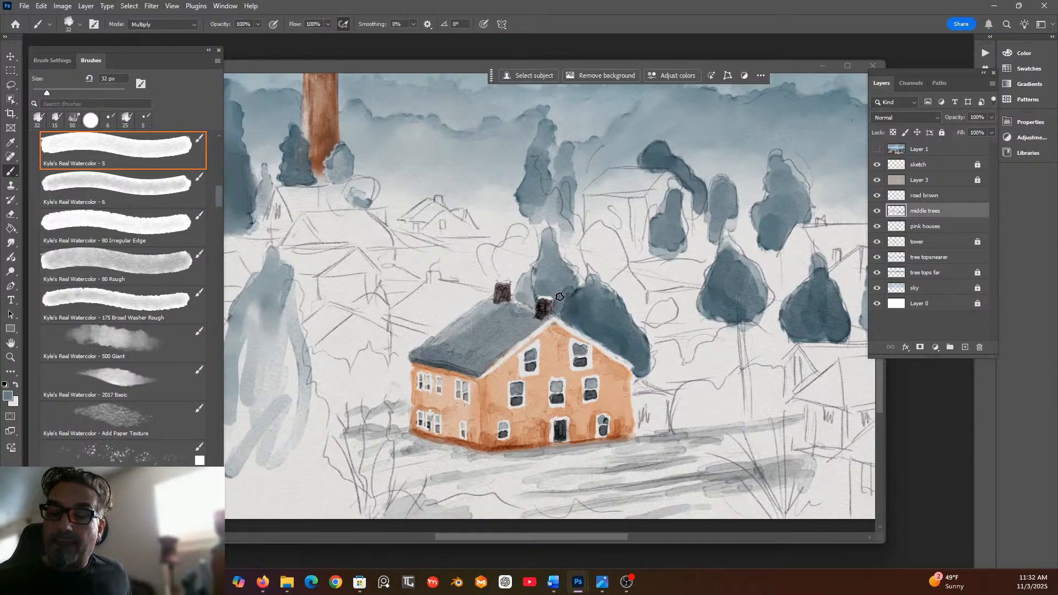
pyautogui.moveTo(555, 302)
pyautogui.mouseDown()
pyautogui.moveTo(554, 249)
pyautogui.moveTo(574, 288)
pyautogui.moveTo(553, 255)
pyautogui.moveTo(538, 286)
pyautogui.moveTo(549, 256)
pyautogui.moveTo(542, 271)
pyautogui.moveTo(559, 289)
pyautogui.moveTo(554, 266)
pyautogui.moveTo(558, 286)
pyautogui.moveTo(537, 276)
pyautogui.moveTo(518, 295)
pyautogui.moveTo(527, 278)
pyautogui.moveTo(529, 305)
pyautogui.moveTo(514, 296)
pyautogui.moveTo(525, 282)
pyautogui.moveTo(534, 301)
pyautogui.moveTo(518, 297)
pyautogui.moveTo(546, 273)
pyautogui.moveTo(551, 238)
pyautogui.moveTo(559, 283)
pyautogui.mouseUp()
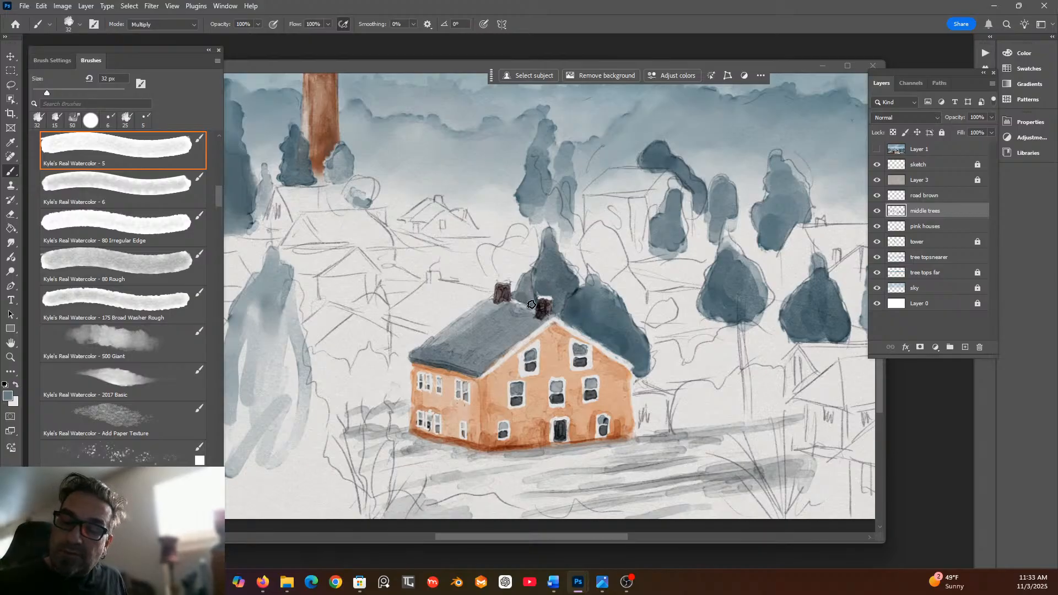
pyautogui.moveTo(522, 296)
pyautogui.mouseDown()
pyautogui.moveTo(545, 262)
pyautogui.moveTo(537, 287)
pyautogui.mouseUp()
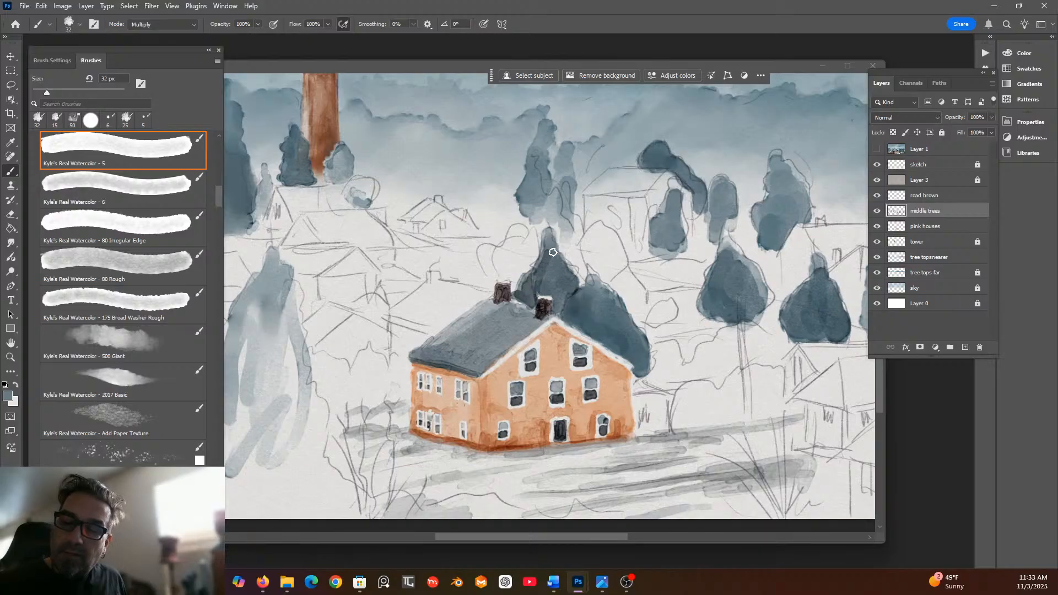
# Shift the paint color to the greener #6a8581 and darken both trees behind the orange house with it.
pyautogui.click(7, 395)
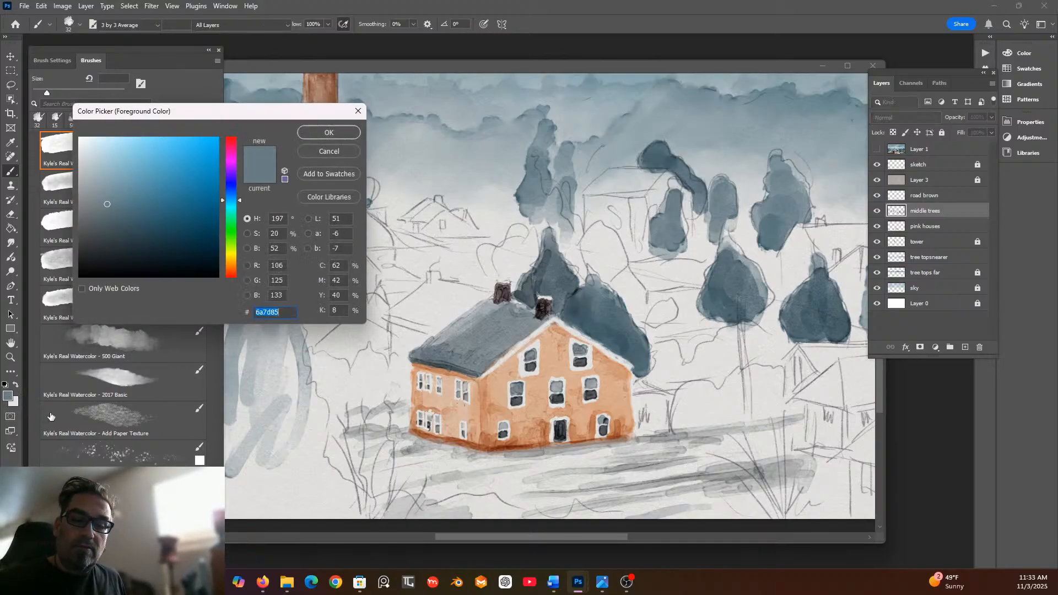
pyautogui.click(233, 210)
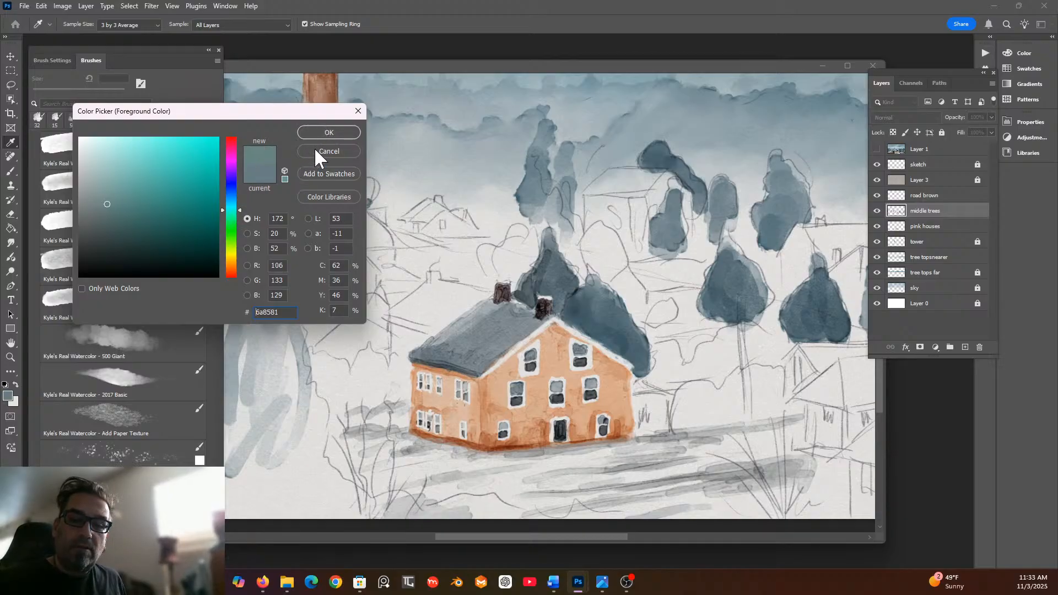
pyautogui.click(330, 133)
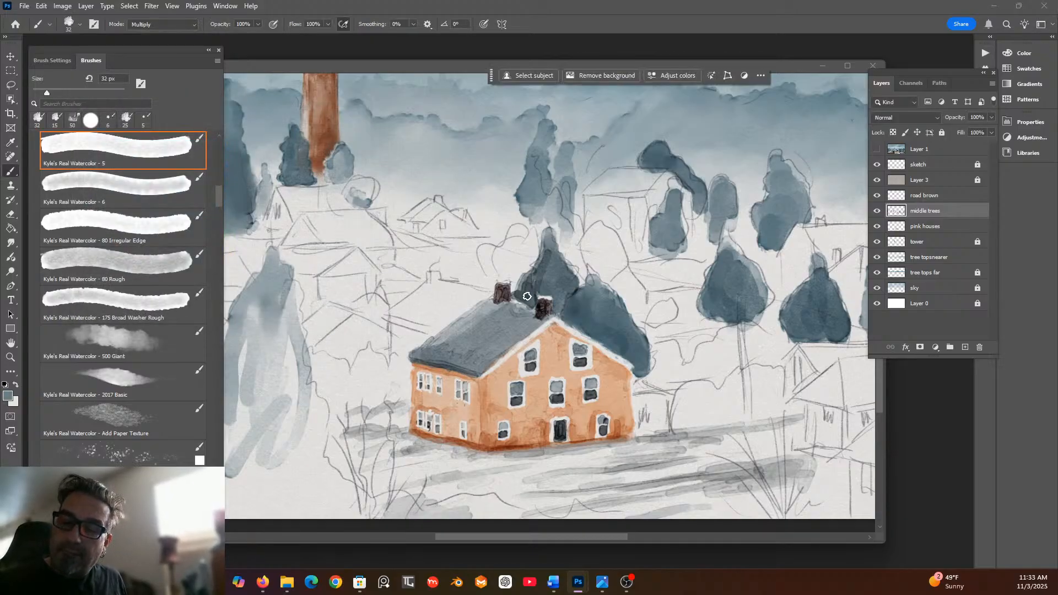
pyautogui.moveTo(538, 275)
pyautogui.mouseDown()
pyautogui.moveTo(549, 246)
pyautogui.moveTo(553, 274)
pyautogui.moveTo(549, 238)
pyautogui.moveTo(565, 288)
pyautogui.moveTo(549, 274)
pyautogui.moveTo(542, 291)
pyautogui.moveTo(542, 274)
pyautogui.moveTo(558, 309)
pyautogui.moveTo(569, 285)
pyautogui.moveTo(560, 307)
pyautogui.moveTo(558, 284)
pyautogui.moveTo(545, 282)
pyautogui.moveTo(535, 307)
pyautogui.moveTo(525, 296)
pyautogui.moveTo(555, 254)
pyautogui.moveTo(561, 260)
pyautogui.moveTo(548, 227)
pyautogui.mouseUp()
pyautogui.moveTo(594, 277)
pyautogui.mouseDown()
pyautogui.moveTo(575, 320)
pyautogui.moveTo(597, 285)
pyautogui.moveTo(612, 302)
pyautogui.moveTo(592, 312)
pyautogui.moveTo(607, 304)
pyautogui.moveTo(607, 325)
pyautogui.moveTo(622, 312)
pyautogui.moveTo(628, 326)
pyautogui.moveTo(626, 316)
pyautogui.moveTo(641, 335)
pyautogui.moveTo(640, 365)
pyautogui.moveTo(566, 316)
pyautogui.moveTo(570, 301)
pyautogui.moveTo(578, 323)
pyautogui.moveTo(587, 320)
pyautogui.moveTo(592, 298)
pyautogui.moveTo(594, 325)
pyautogui.moveTo(609, 312)
pyautogui.moveTo(608, 337)
pyautogui.moveTo(616, 323)
pyautogui.moveTo(628, 351)
pyautogui.moveTo(631, 331)
pyautogui.moveTo(649, 358)
pyautogui.mouseUp()
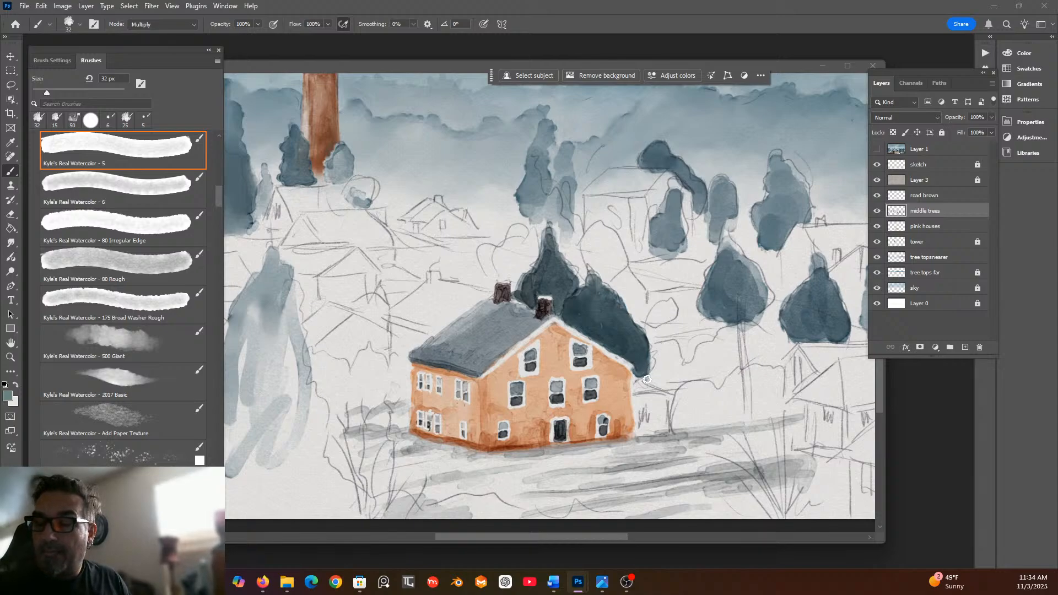
pyautogui.moveTo(650, 357); pyautogui.dragTo(651, 368)
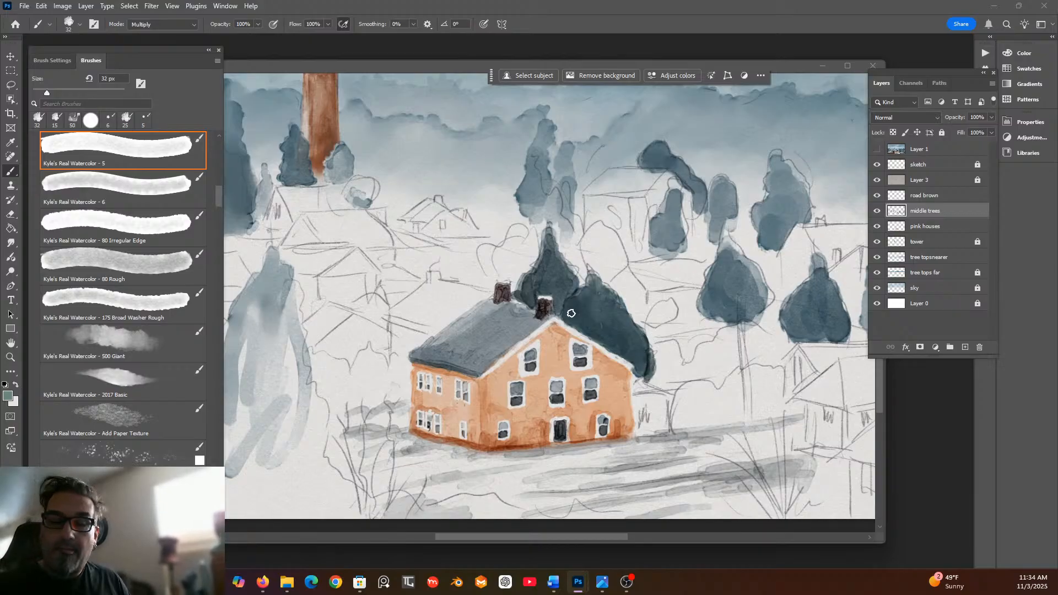
# Smudge the edges of the trees behind the house with Kyle's Real Watercolor - Softer Wet Blender at 50 px.
pyautogui.moveTo(218, 191)
pyautogui.mouseDown()
pyautogui.moveTo(215, 365)
pyautogui.moveTo(194, 454)
pyautogui.mouseUp()
pyautogui.click(151, 383)
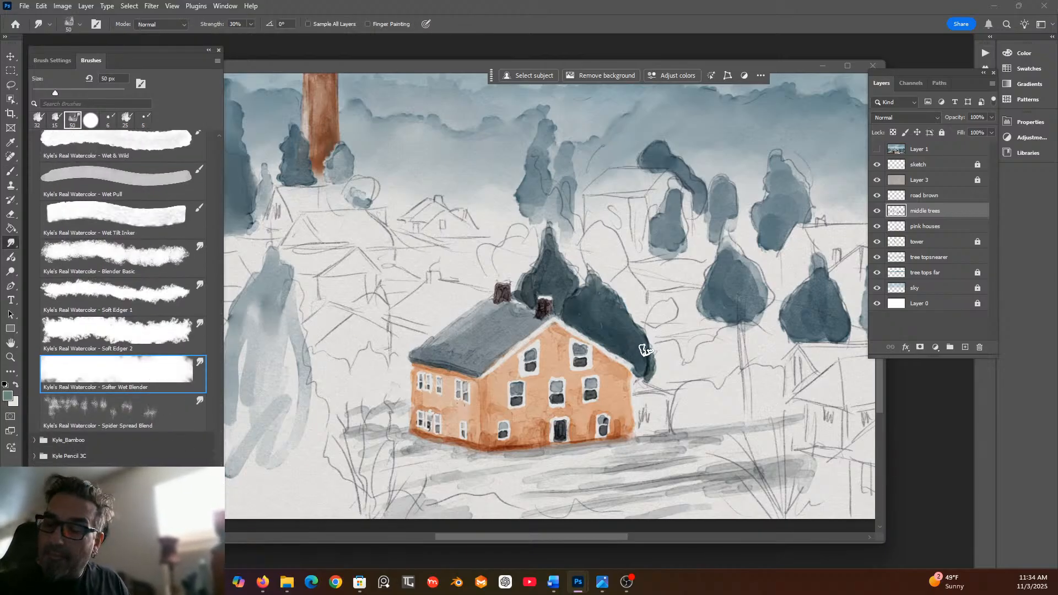
pyautogui.moveTo(645, 367); pyautogui.dragTo(646, 347)
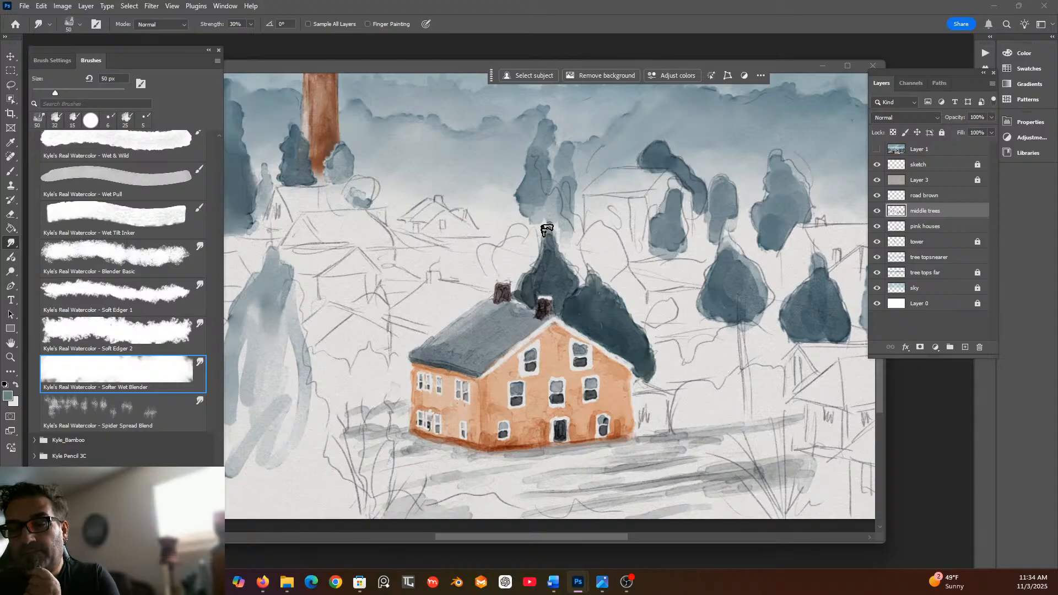
# Unlock the sketch layer and erase its pencil lines around the chimneys and trees with an 18 px Hard Round eraser.
pyautogui.click(956, 167)
pyautogui.click(977, 165)
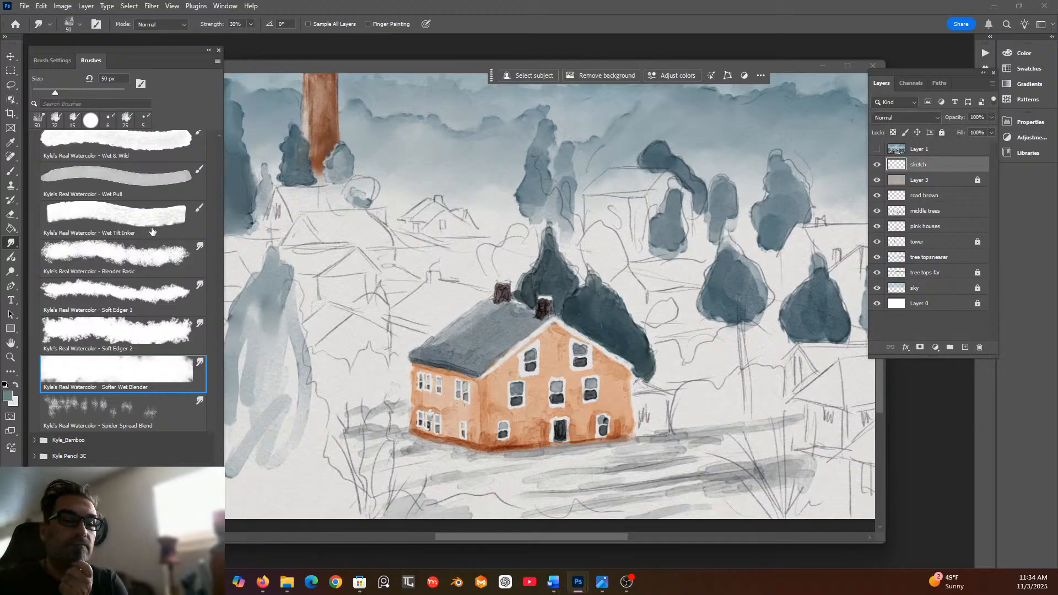
pyautogui.click(11, 214)
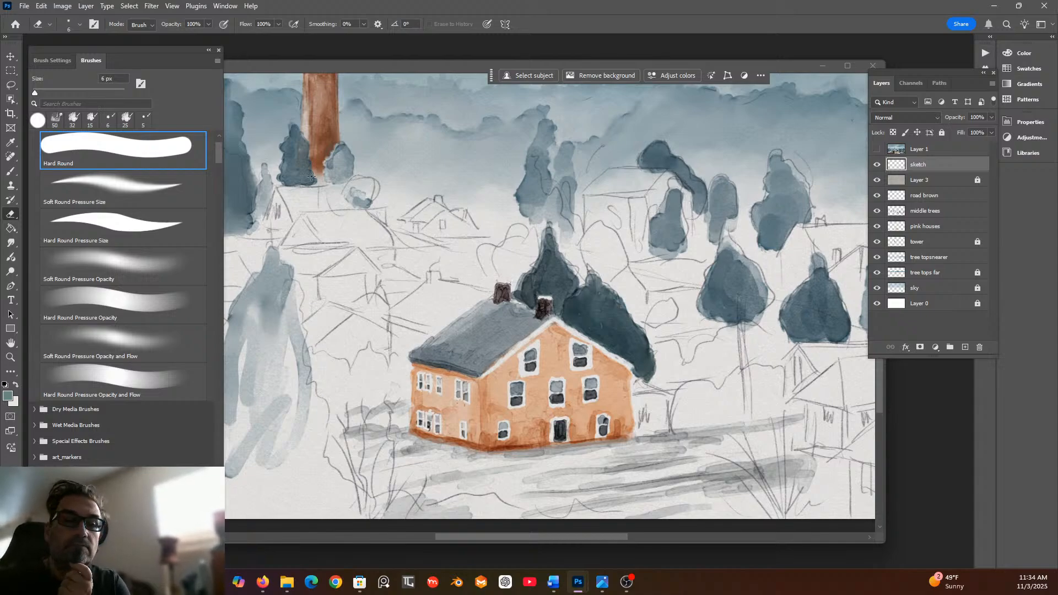
pyautogui.click(40, 91)
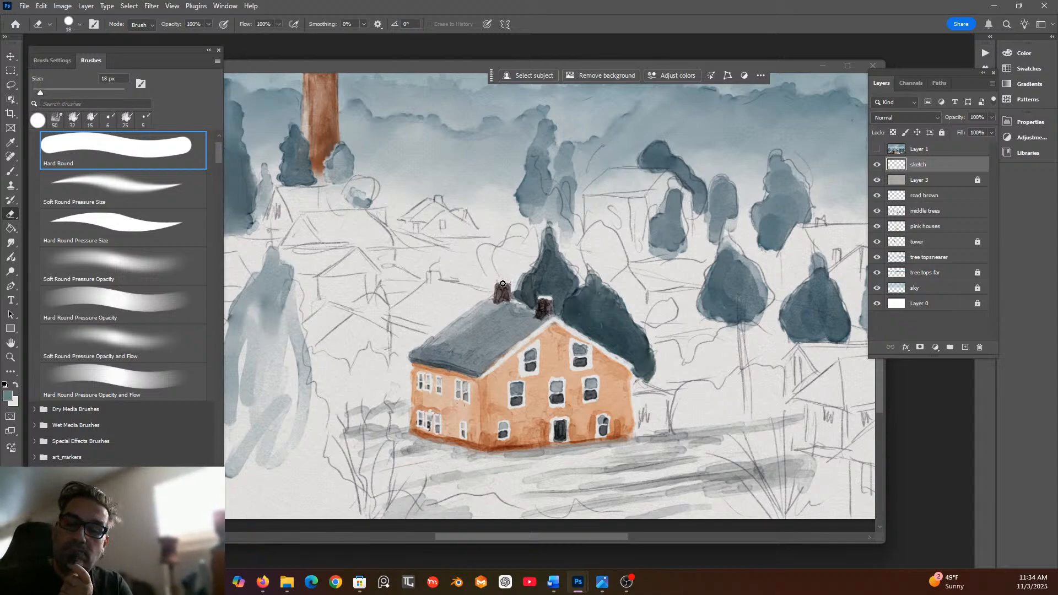
pyautogui.moveTo(497, 284); pyautogui.dragTo(503, 303)
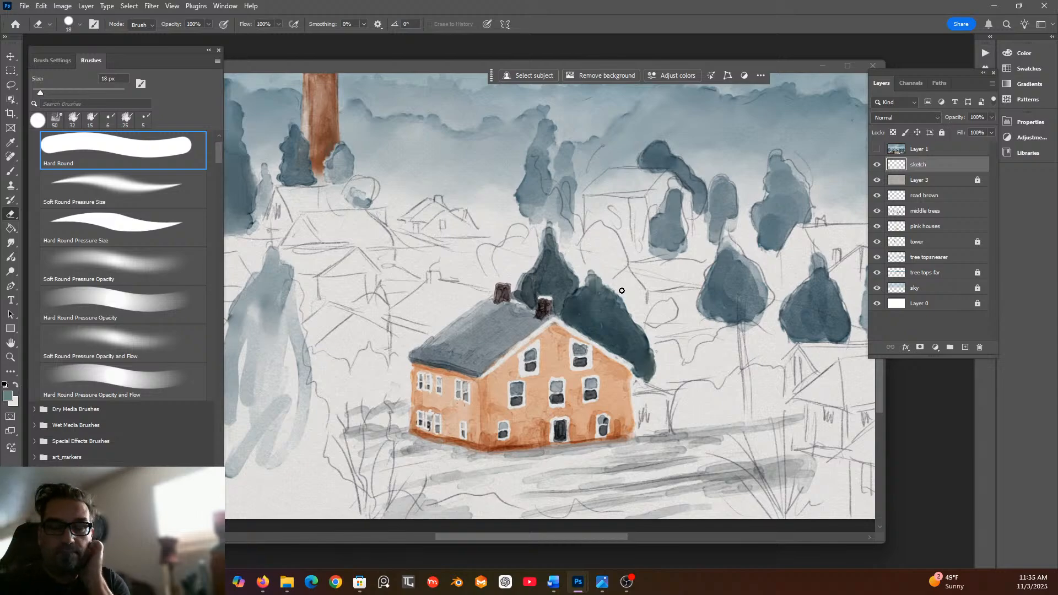
# Lock the sketch layer again and darken both trees behind the orange house with #6a857e on the middle trees layer.
pyautogui.click(8, 395)
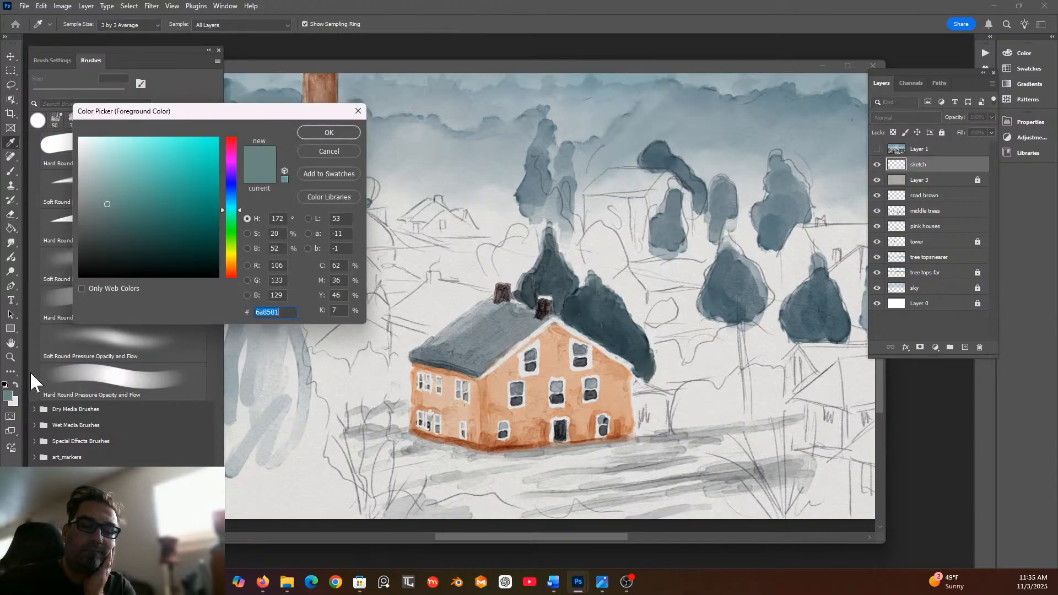
pyautogui.moveTo(232, 211); pyautogui.dragTo(232, 214)
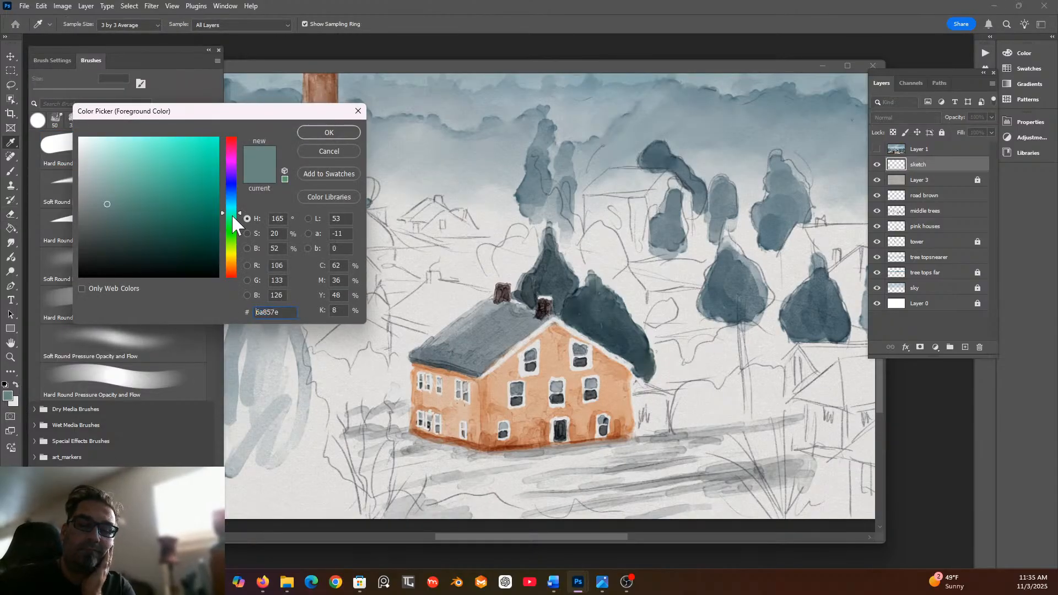
pyautogui.click(330, 133)
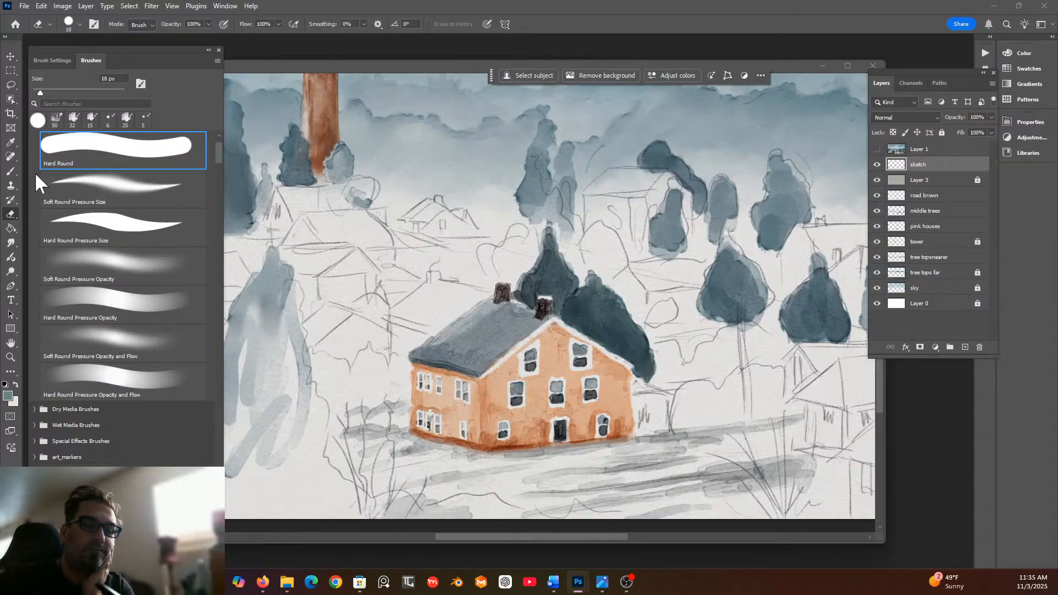
pyautogui.click(10, 172)
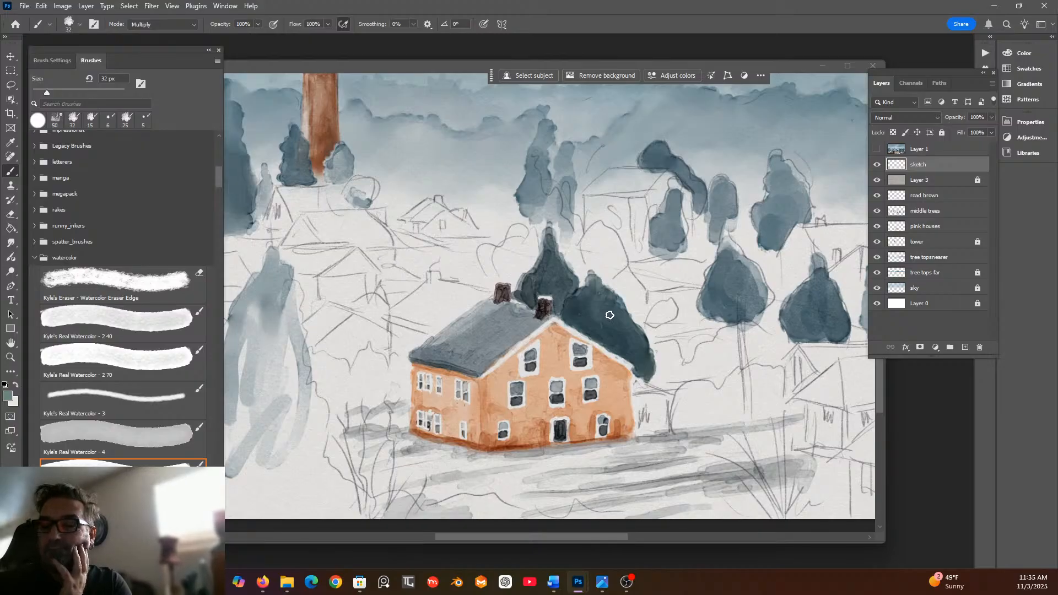
pyautogui.moveTo(606, 312); pyautogui.dragTo(617, 306)
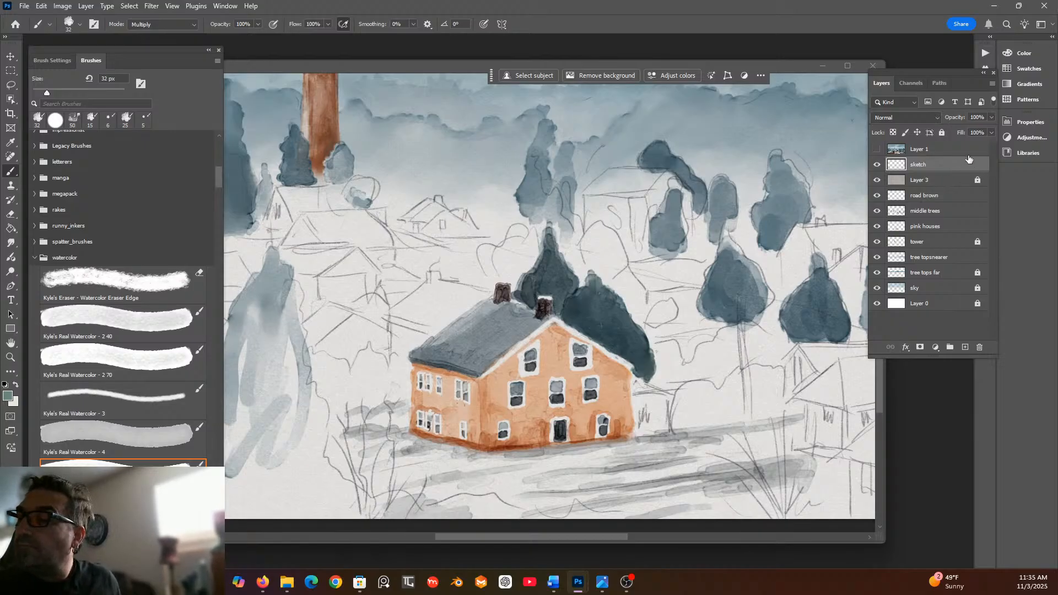
pyautogui.click(941, 133)
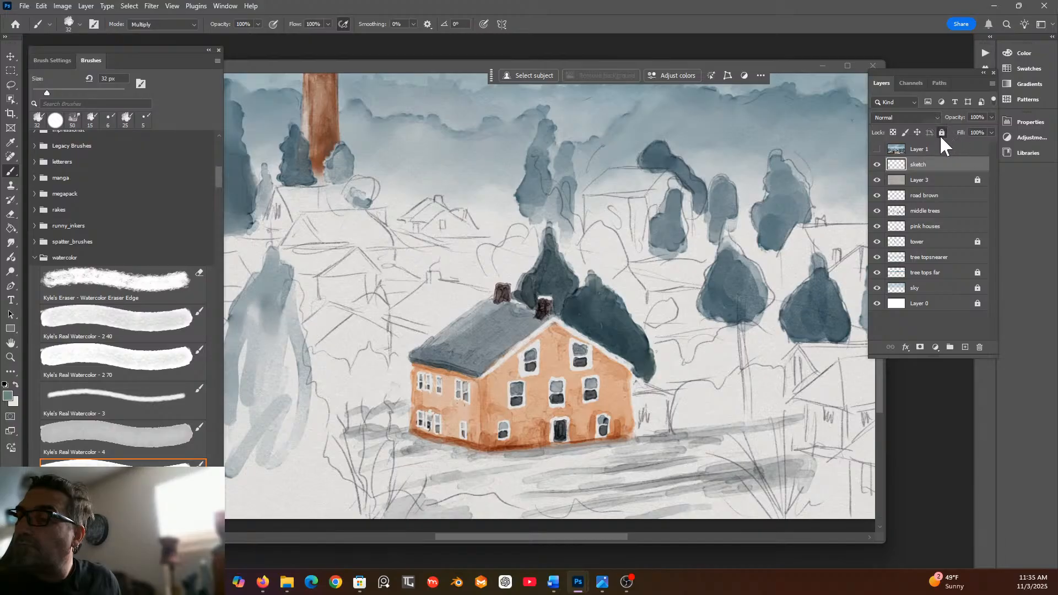
pyautogui.click(948, 213)
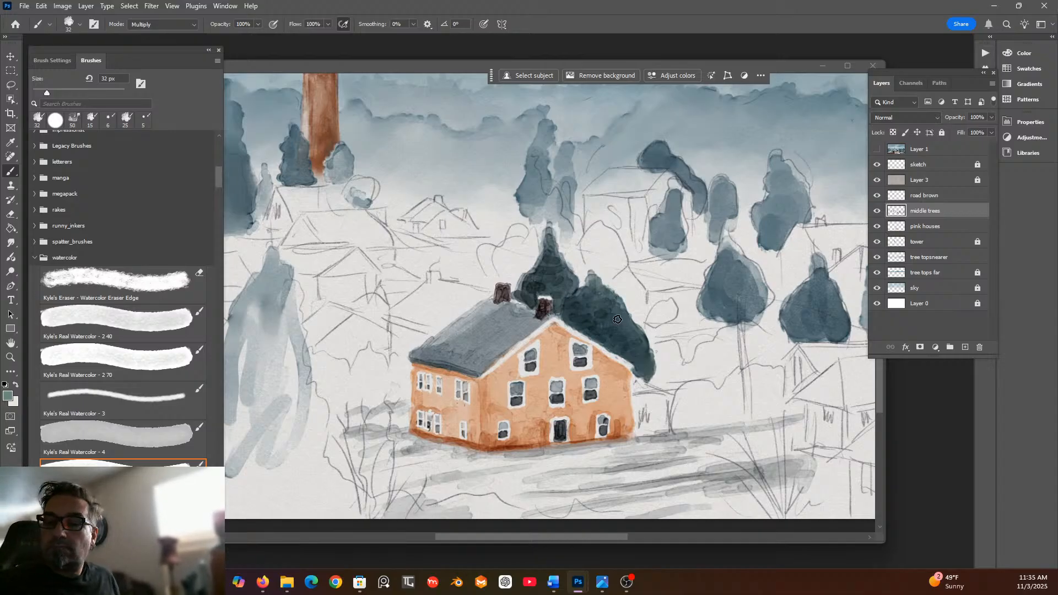
pyautogui.moveTo(613, 307)
pyautogui.mouseDown()
pyautogui.moveTo(621, 347)
pyautogui.moveTo(639, 355)
pyautogui.mouseUp()
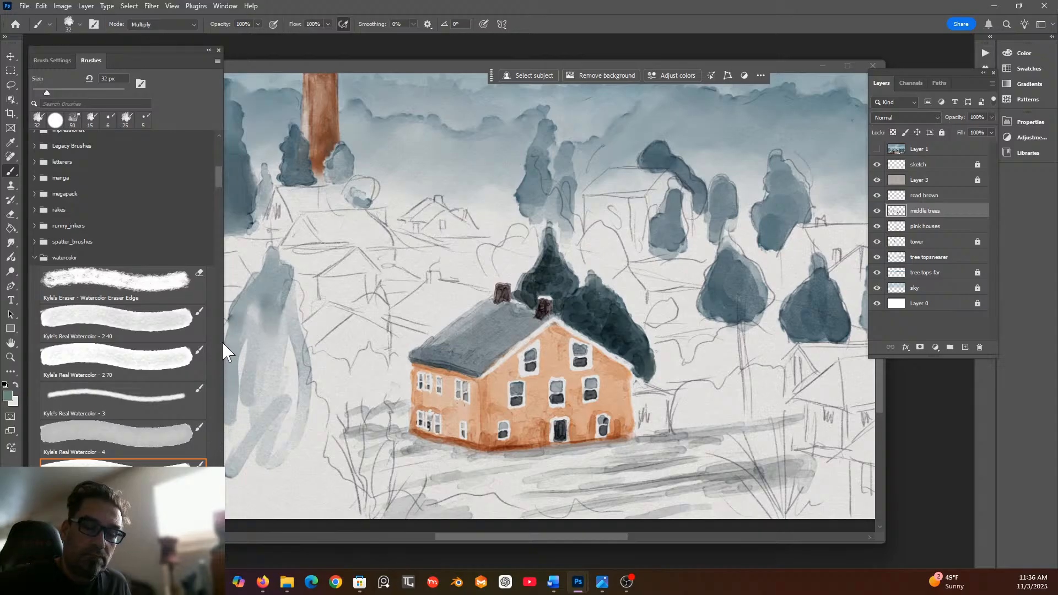
# Smudge the fresh dark strokes within both trees using Kyle's Real Watercolor - Softer Wet Blender at 50 px.
pyautogui.moveTo(218, 181); pyautogui.dragTo(226, 524)
pyautogui.click(115, 374)
pyautogui.moveTo(589, 295)
pyautogui.mouseDown()
pyautogui.moveTo(610, 308)
pyautogui.moveTo(601, 331)
pyautogui.moveTo(637, 336)
pyautogui.moveTo(631, 349)
pyautogui.moveTo(642, 361)
pyautogui.mouseUp()
pyautogui.moveTo(556, 279)
pyautogui.mouseDown()
pyautogui.moveTo(532, 291)
pyautogui.moveTo(550, 255)
pyautogui.moveTo(560, 267)
pyautogui.moveTo(551, 242)
pyautogui.moveTo(557, 298)
pyautogui.moveTo(561, 274)
pyautogui.moveTo(530, 296)
pyautogui.moveTo(560, 261)
pyautogui.mouseUp()
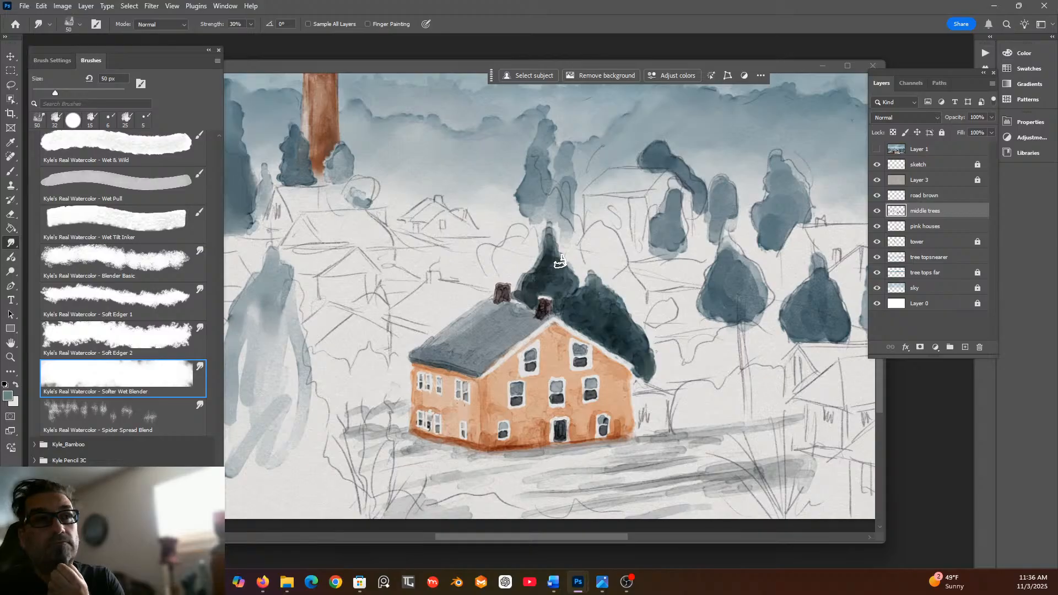
# Paint the small annex at the orange house's right side in #8ea2a7 with Kyle's Real Watercolor - 5 at 32 px.
pyautogui.click(9, 396)
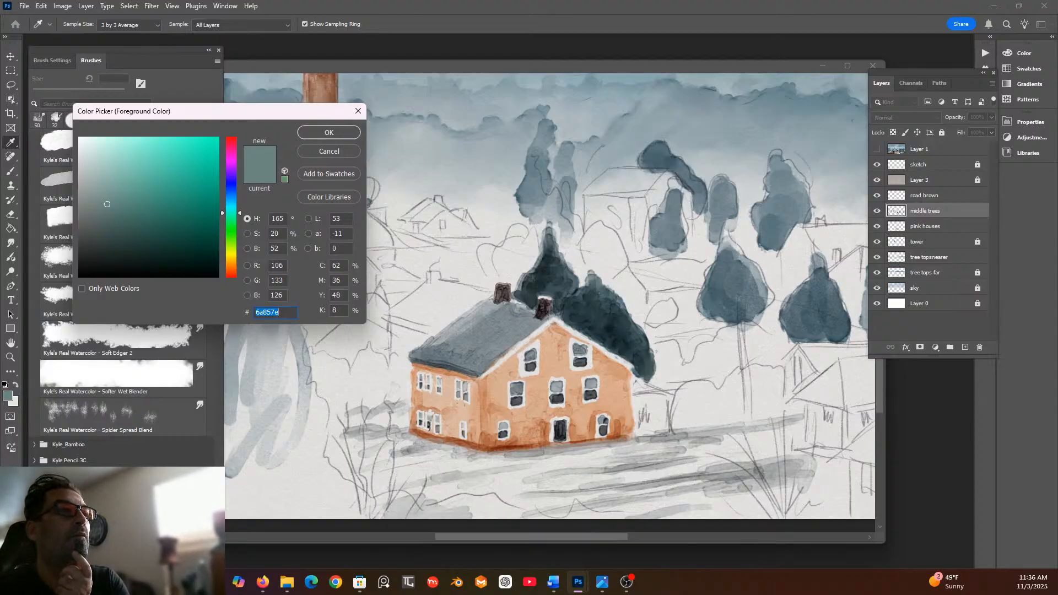
pyautogui.write('8ea2a7')
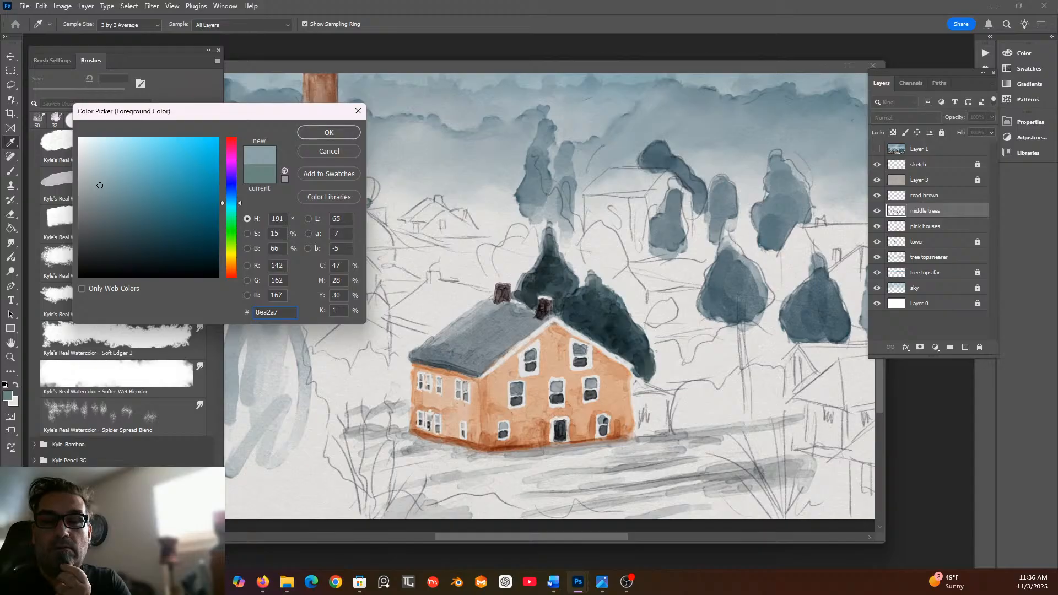
pyautogui.click(329, 132)
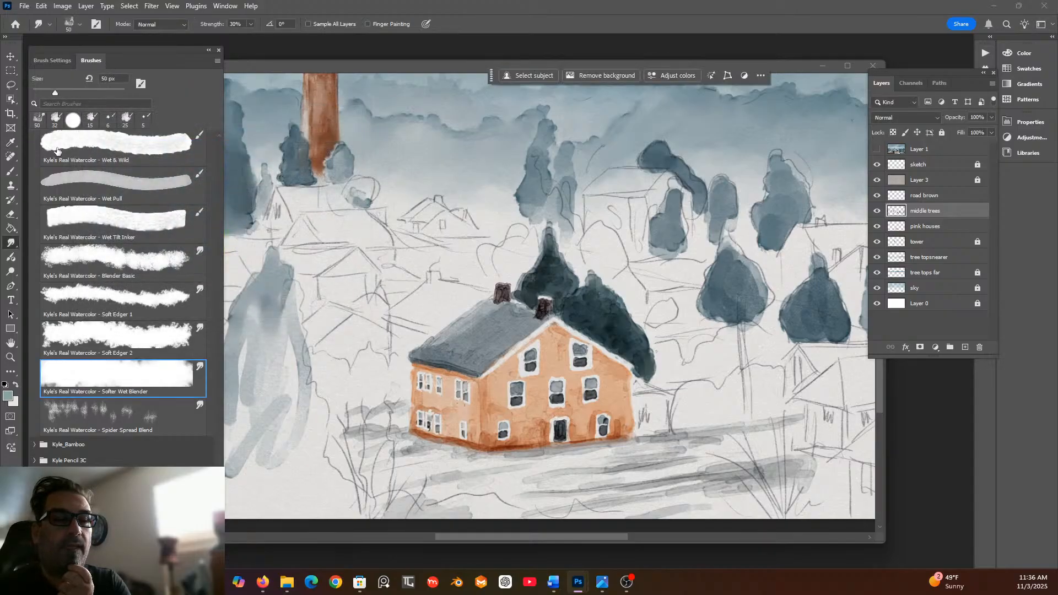
pyautogui.click(8, 172)
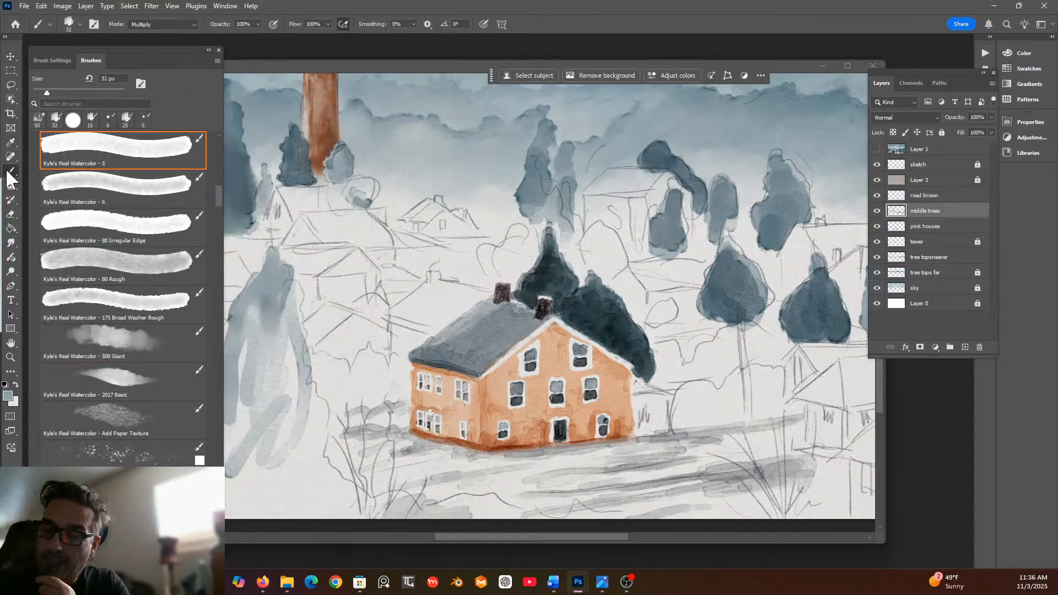
pyautogui.moveTo(656, 417)
pyautogui.mouseDown()
pyautogui.moveTo(663, 402)
pyautogui.moveTo(663, 424)
pyautogui.moveTo(655, 404)
pyautogui.moveTo(638, 404)
pyautogui.moveTo(636, 430)
pyautogui.moveTo(636, 397)
pyautogui.moveTo(638, 433)
pyautogui.moveTo(663, 427)
pyautogui.moveTo(643, 408)
pyautogui.mouseUp()
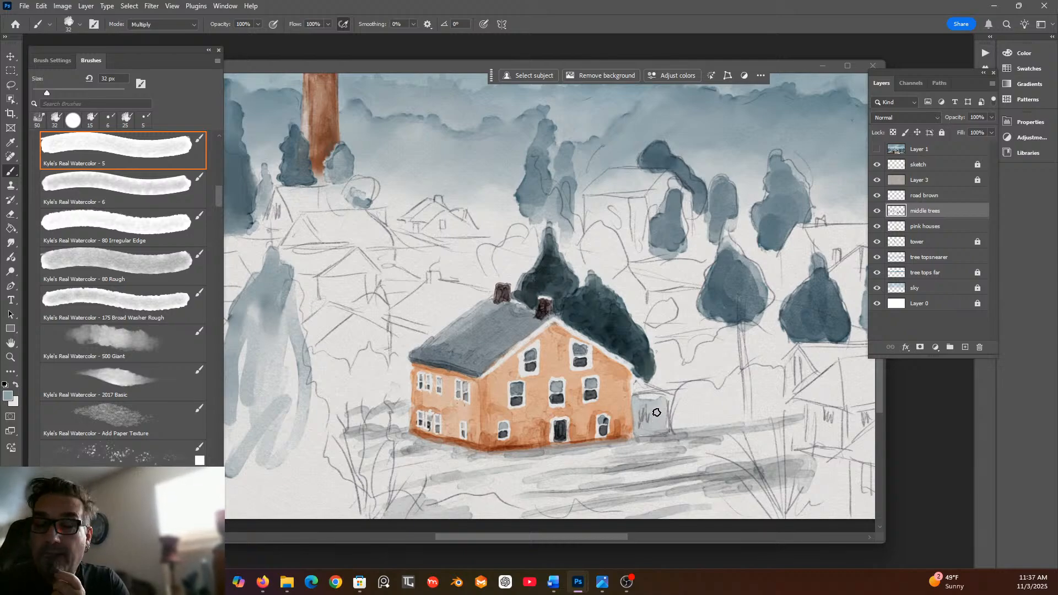
pyautogui.moveTo(640, 396)
pyautogui.mouseDown()
pyautogui.moveTo(636, 385)
pyautogui.moveTo(645, 390)
pyautogui.mouseUp()
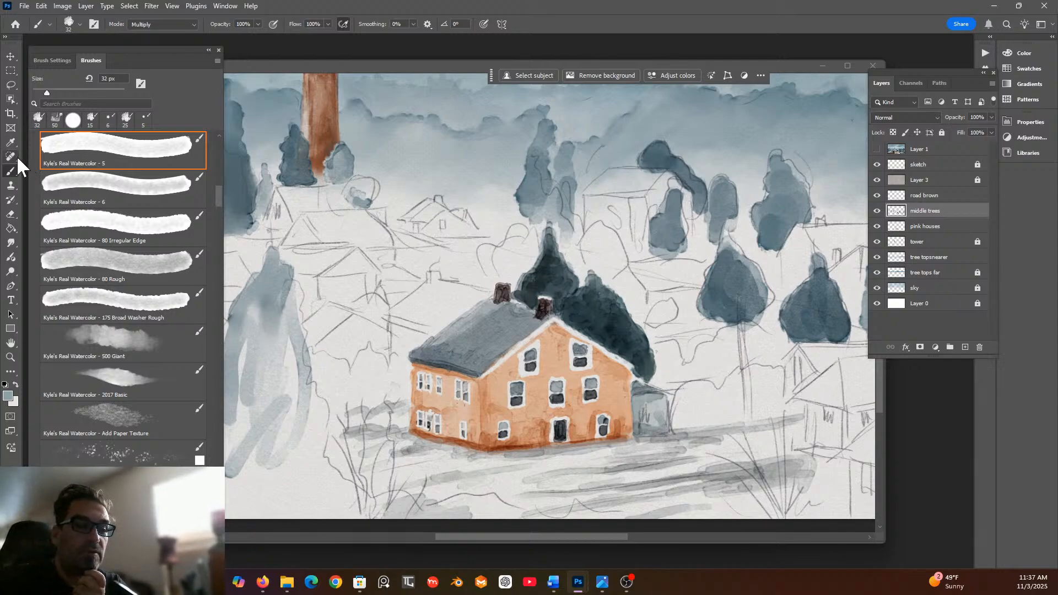
# Erase the door area out of the annex's gray wash on the middle trees layer with the 18 px Hard Round eraser.
pyautogui.click(11, 186)
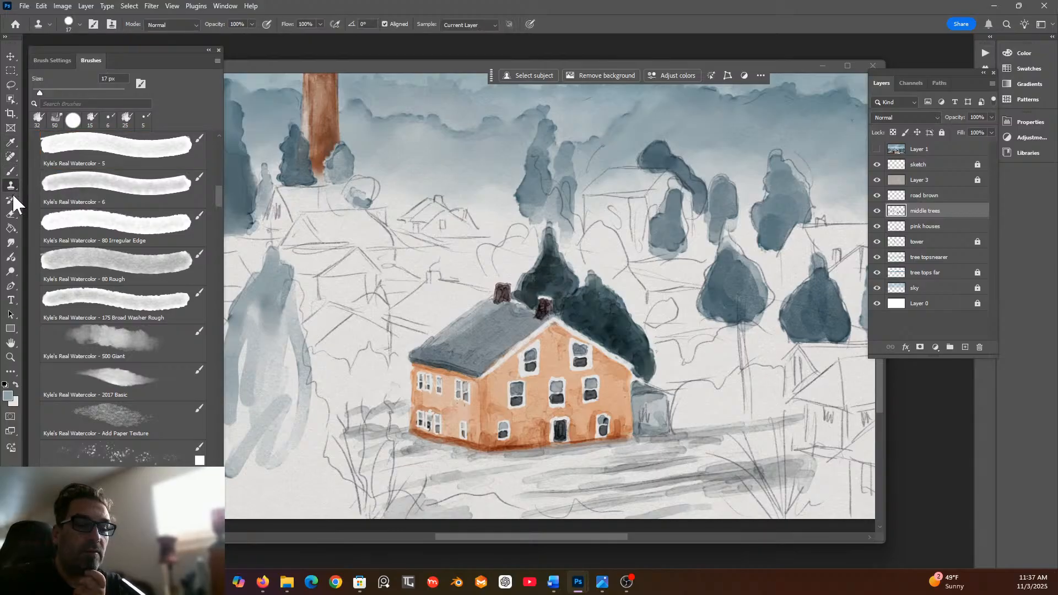
pyautogui.click(11, 213)
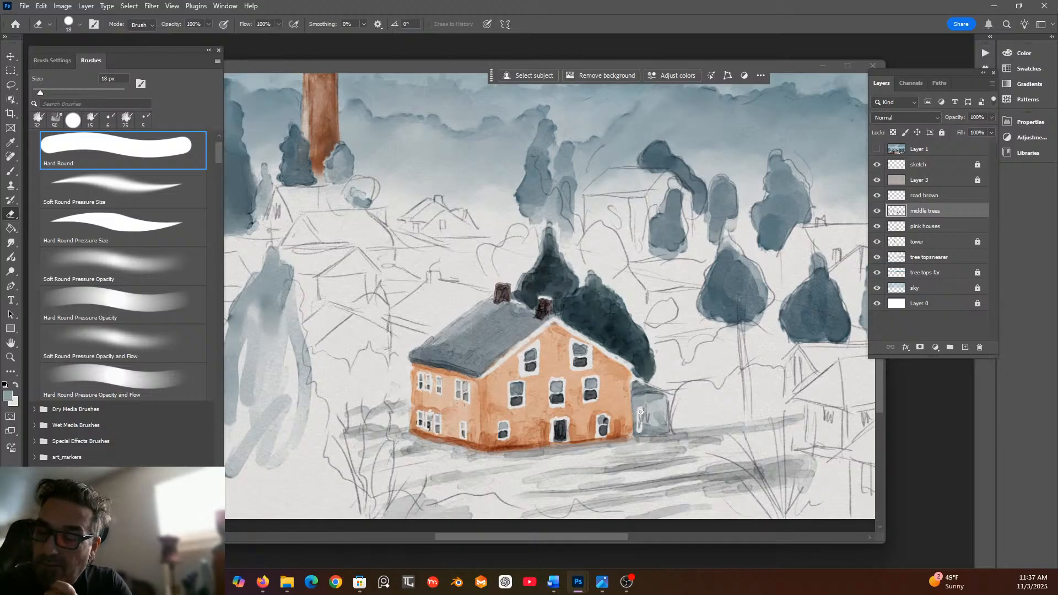
pyautogui.moveTo(641, 412); pyautogui.dragTo(639, 404)
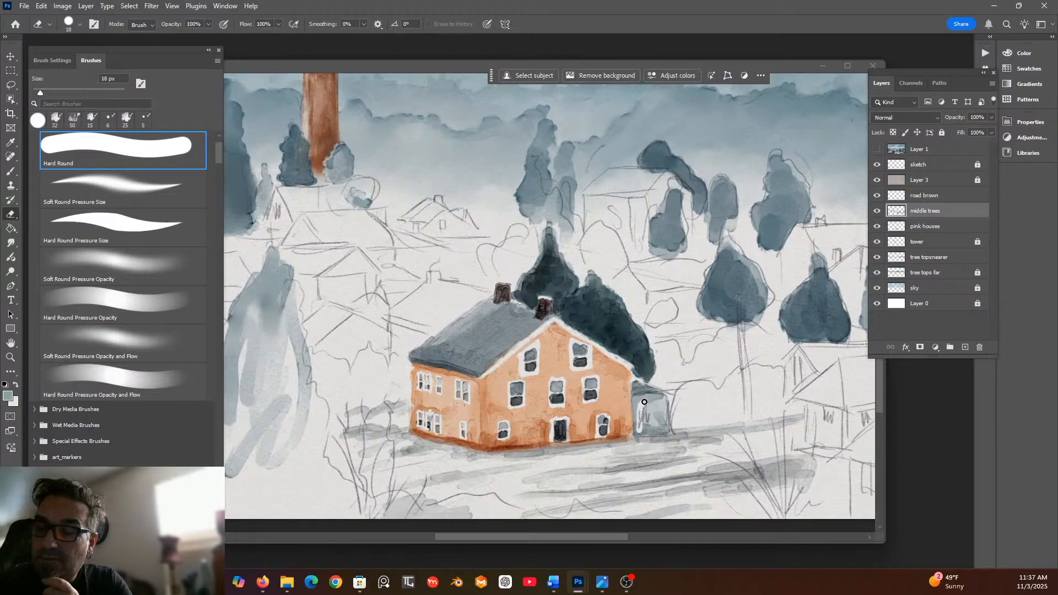
pyautogui.moveTo(650, 411)
pyautogui.mouseDown()
pyautogui.moveTo(650, 435)
pyautogui.moveTo(644, 416)
pyautogui.mouseUp()
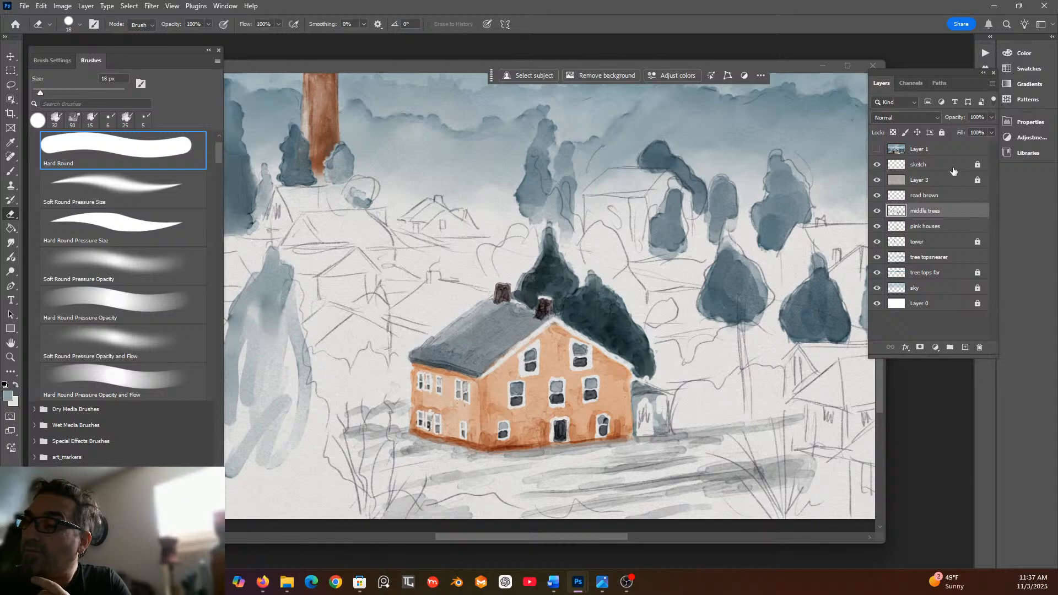
# Unlock the sketch layer and erase the pencil lines in and around the annex.
pyautogui.click(936, 164)
pyautogui.click(978, 164)
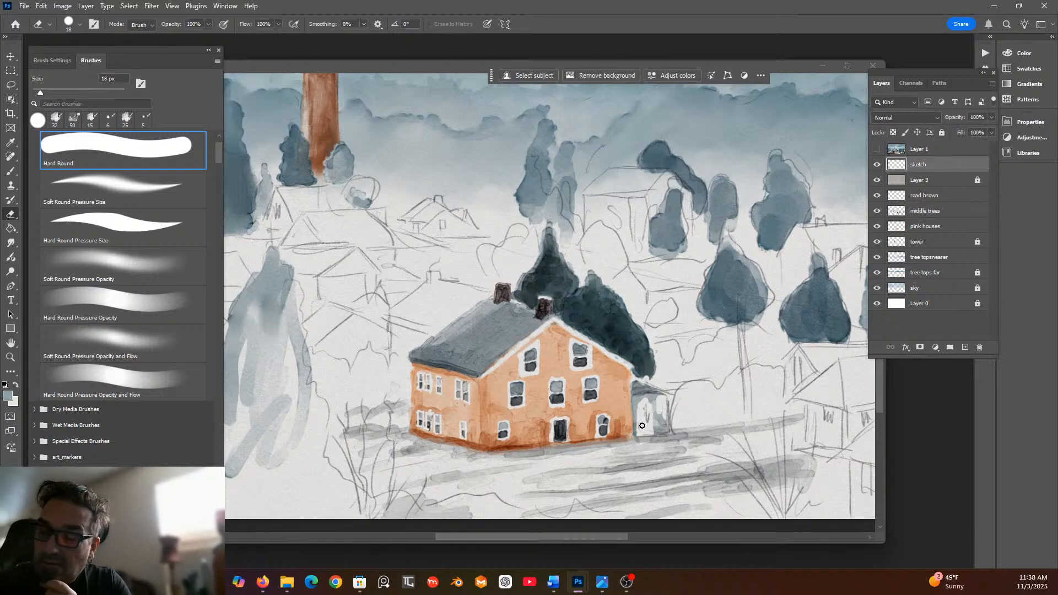
pyautogui.moveTo(638, 438); pyautogui.dragTo(655, 435)
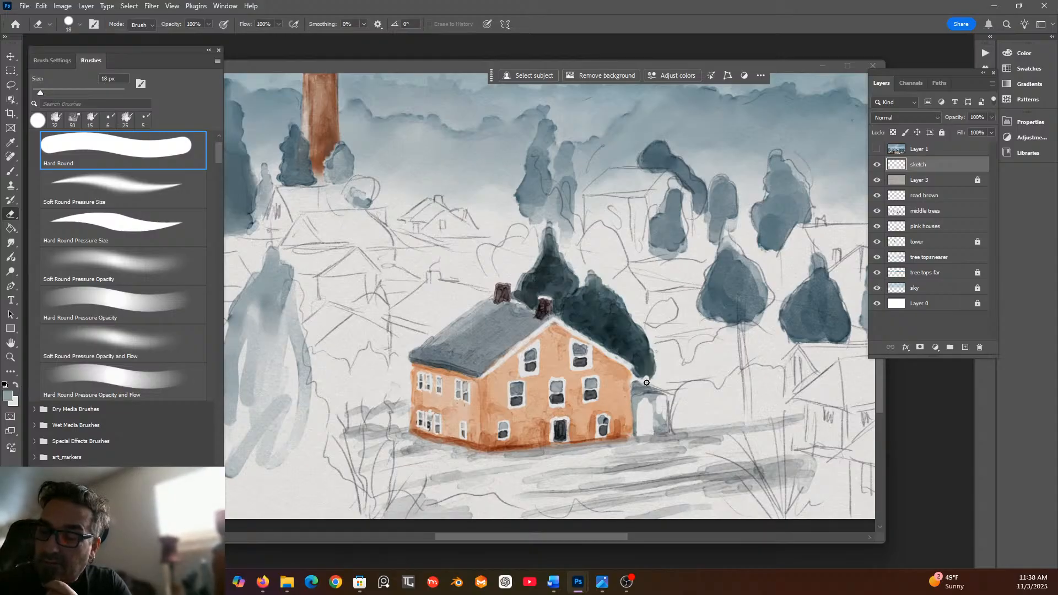
pyautogui.moveTo(650, 391)
pyautogui.mouseDown()
pyautogui.moveTo(668, 426)
pyautogui.moveTo(669, 398)
pyautogui.moveTo(668, 430)
pyautogui.mouseUp()
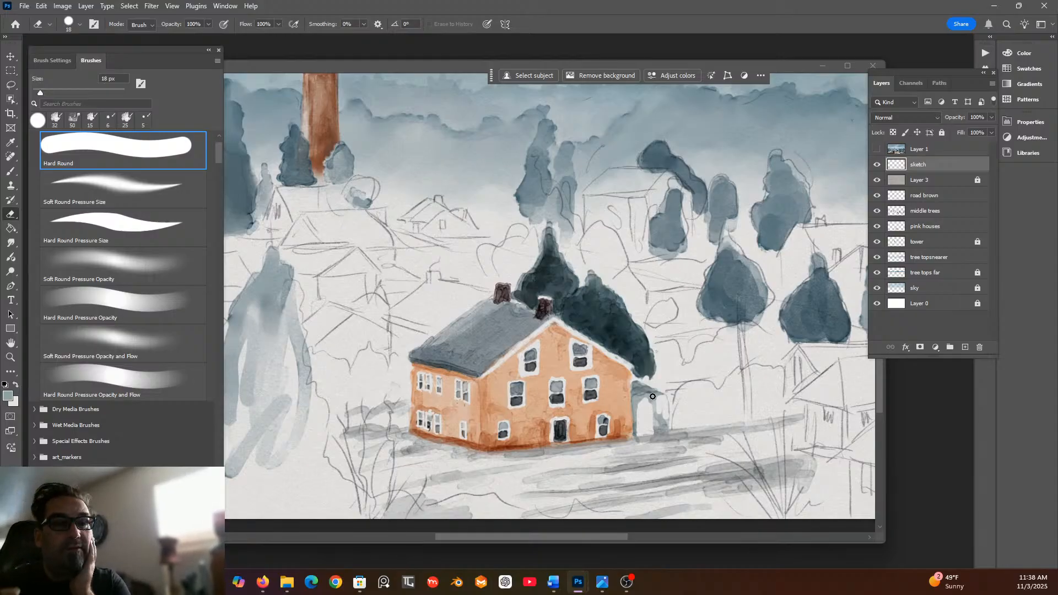
# Darken the paint color to a deep blue-gray and lock the sketch layer again.
pyautogui.click(8, 396)
pyautogui.click(101, 249)
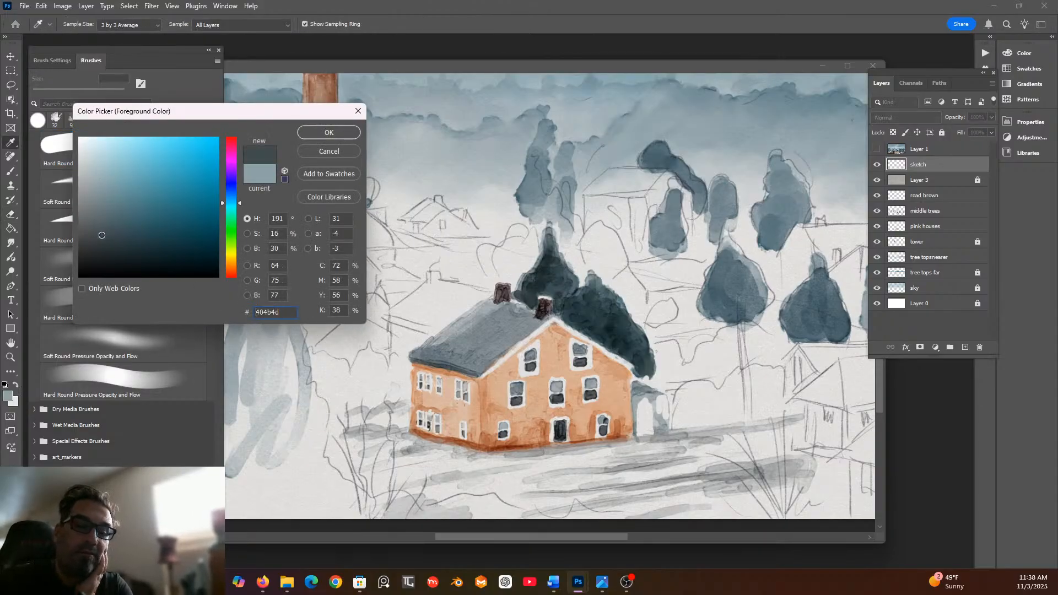
pyautogui.click(326, 132)
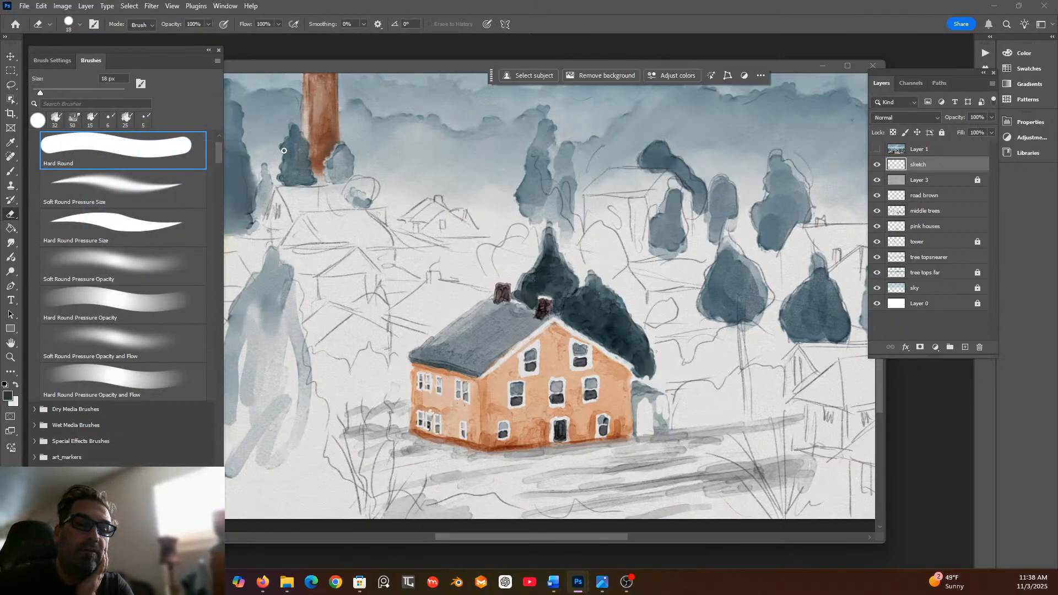
pyautogui.click(12, 170)
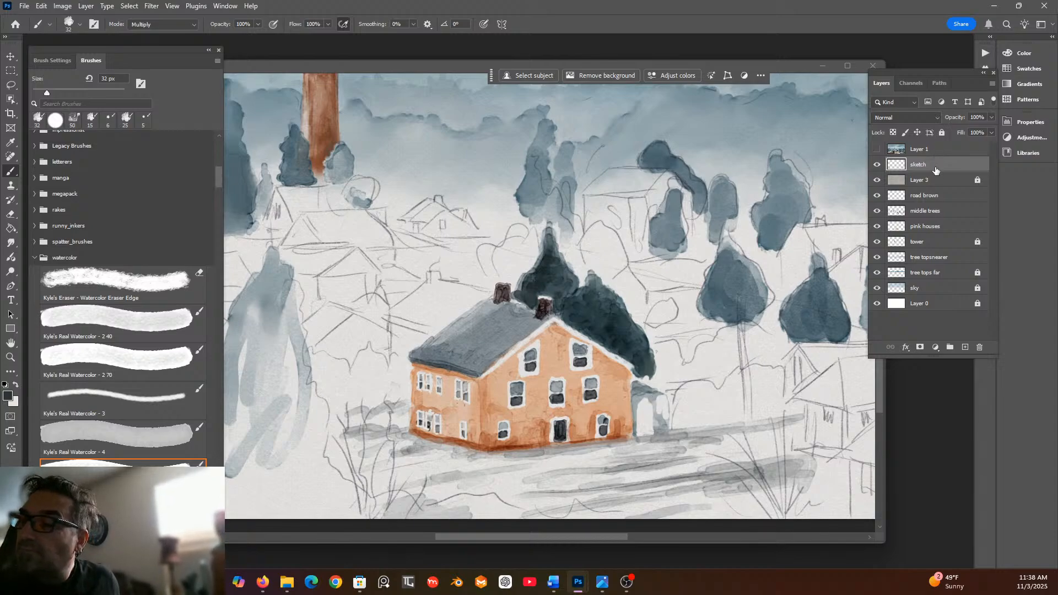
pyautogui.click(877, 165)
pyautogui.click(877, 164)
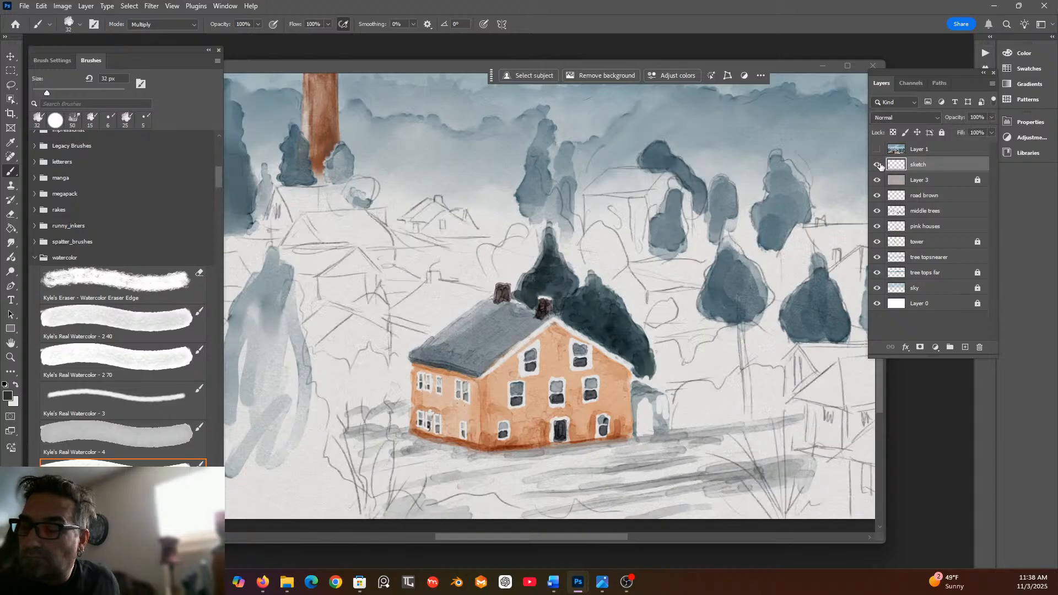
pyautogui.click(942, 132)
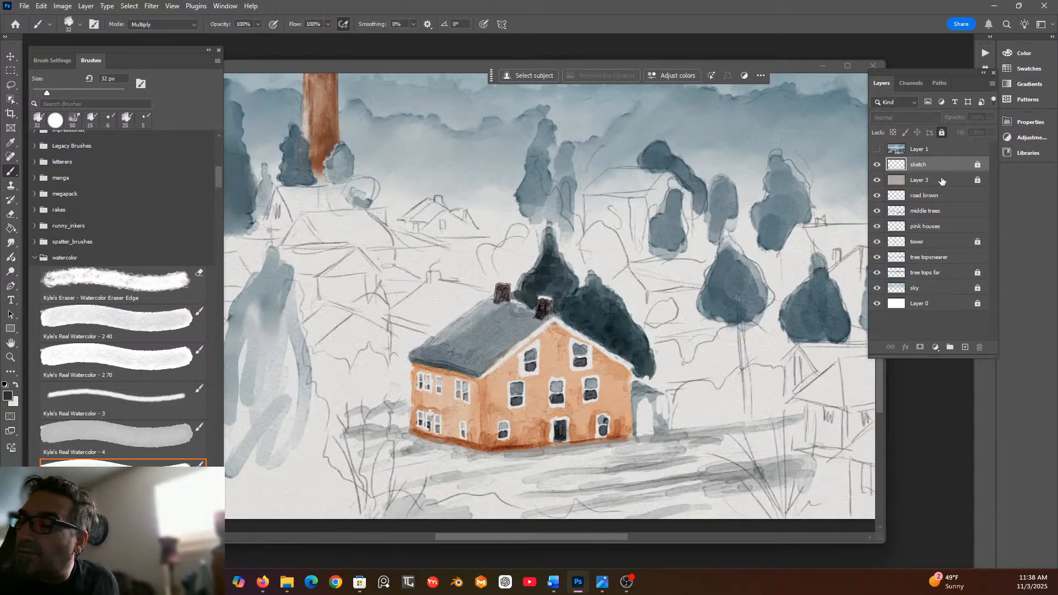
# Paint the annex's arched door and small side window in deep blue-gray on the pink houses layer at 32 px.
pyautogui.click(954, 227)
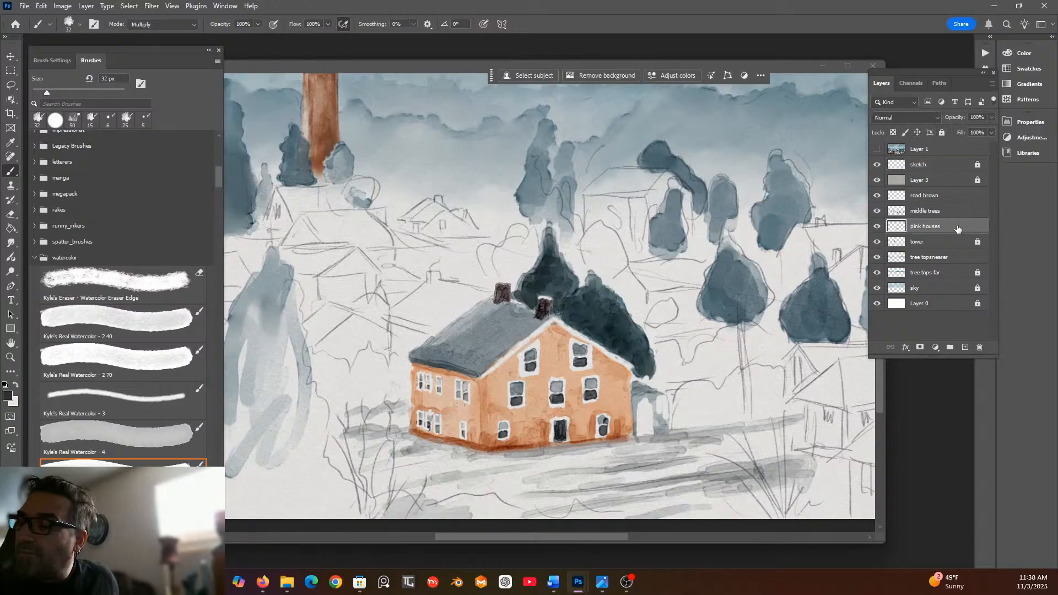
pyautogui.moveTo(642, 414); pyautogui.dragTo(643, 427)
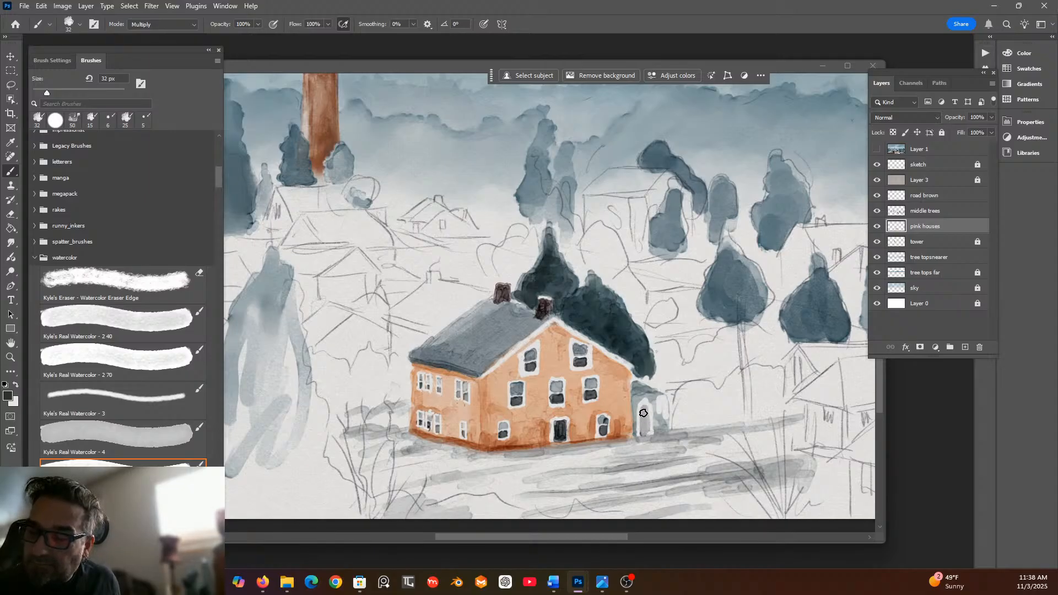
pyautogui.moveTo(646, 410); pyautogui.dragTo(648, 431)
pyautogui.moveTo(647, 432); pyautogui.dragTo(647, 412)
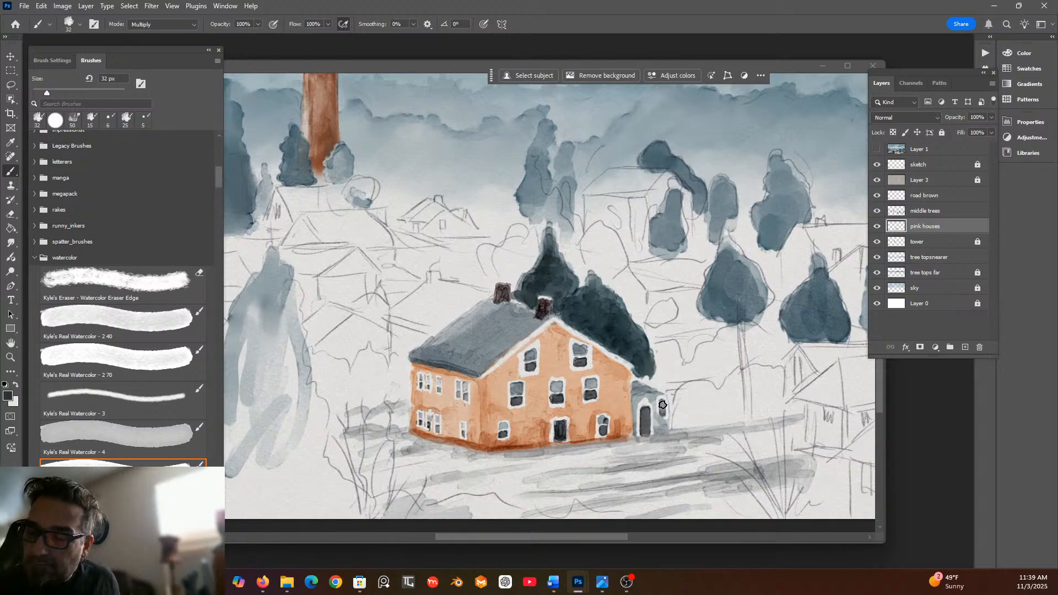
pyautogui.moveTo(662, 403); pyautogui.dragTo(662, 406)
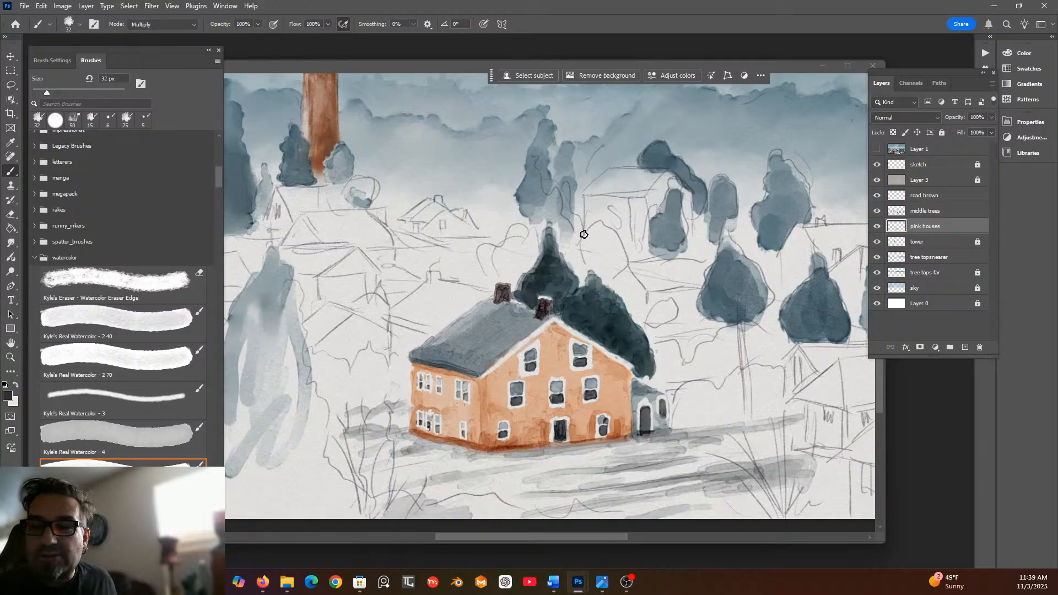
# Erase the pale blue-gray wash of the large foreground tree on the middle trees layer with the 49 px Hard Round eraser.
pyautogui.scroll(-2, 584, 234)
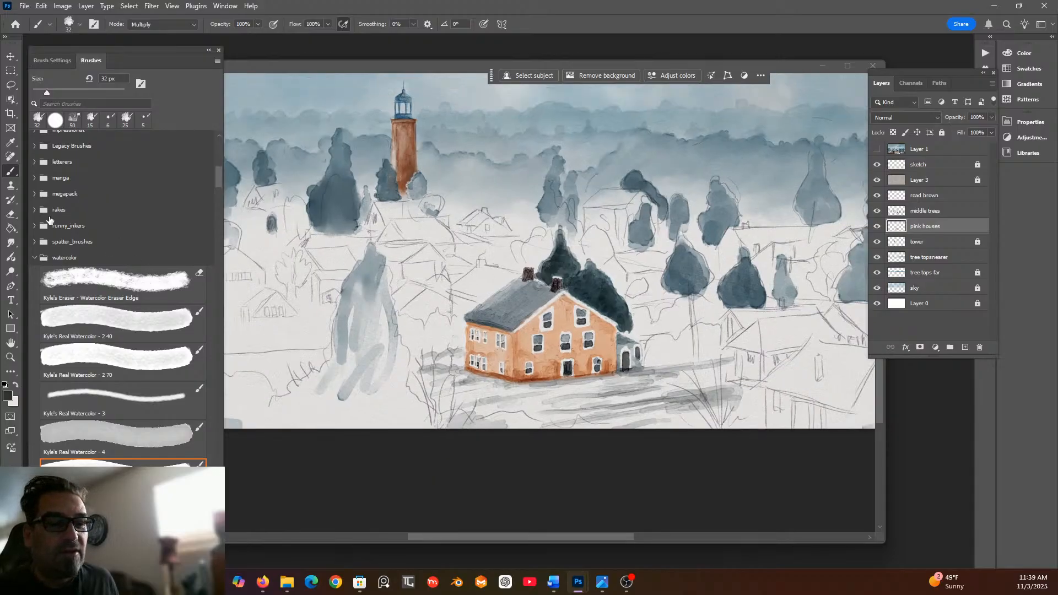
pyautogui.click(10, 215)
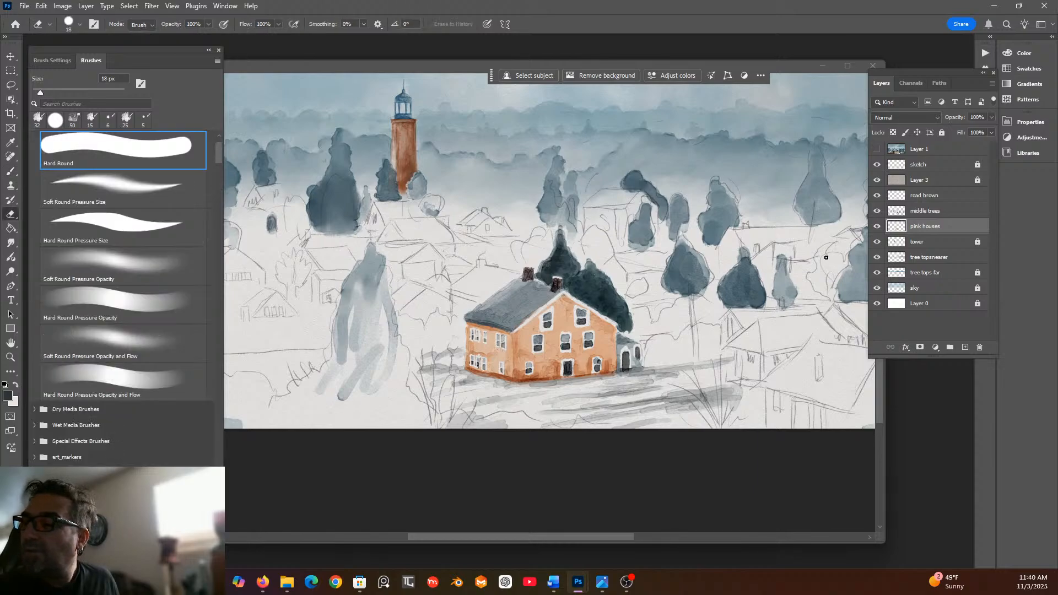
pyautogui.click(933, 212)
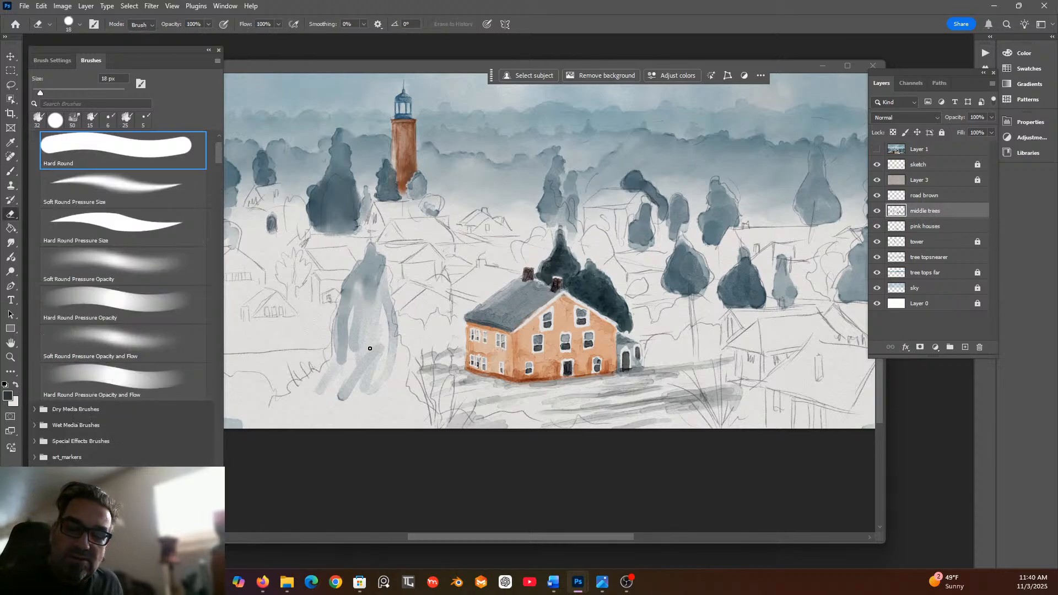
pyautogui.click(53, 89)
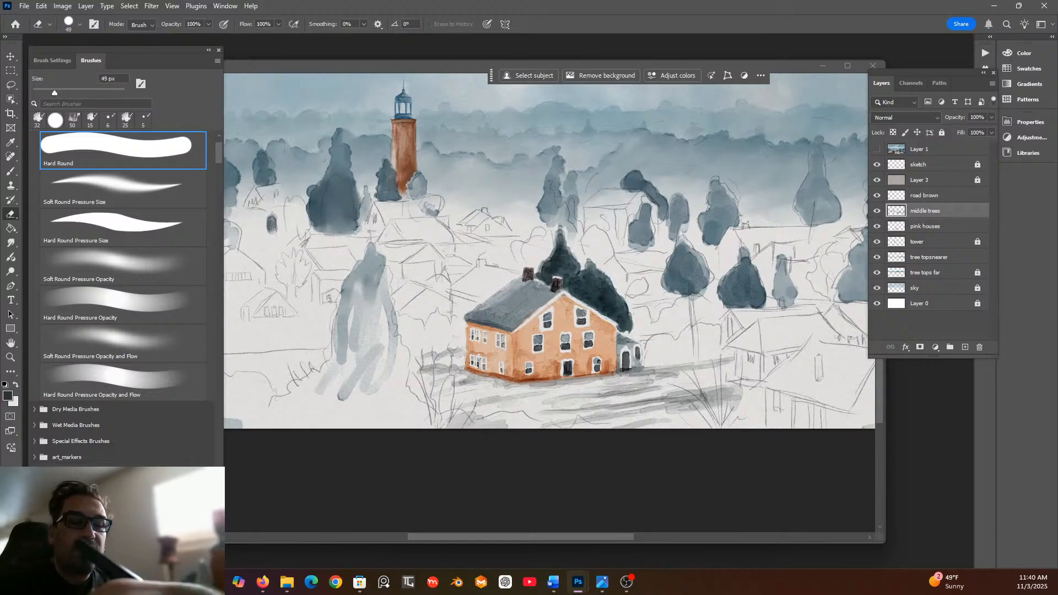
pyautogui.moveTo(375, 279)
pyautogui.mouseDown()
pyautogui.moveTo(365, 254)
pyautogui.moveTo(338, 322)
pyautogui.moveTo(385, 244)
pyautogui.moveTo(378, 366)
pyautogui.moveTo(390, 287)
pyautogui.moveTo(395, 325)
pyautogui.moveTo(339, 304)
pyautogui.moveTo(335, 375)
pyautogui.moveTo(348, 310)
pyautogui.moveTo(343, 304)
pyautogui.moveTo(323, 411)
pyautogui.moveTo(363, 305)
pyautogui.moveTo(344, 402)
pyautogui.moveTo(369, 393)
pyautogui.moveTo(372, 374)
pyautogui.moveTo(321, 395)
pyautogui.mouseUp()
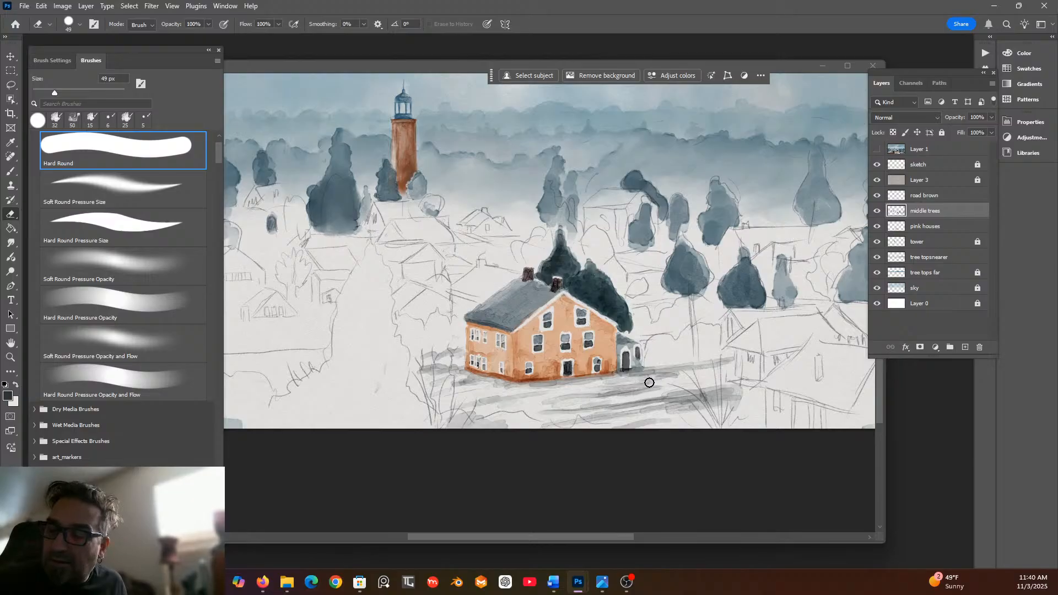
# Unlock the sketch layer, erase the stray pencil shading in front of the orange house, and lock the layer again.
pyautogui.click(977, 165)
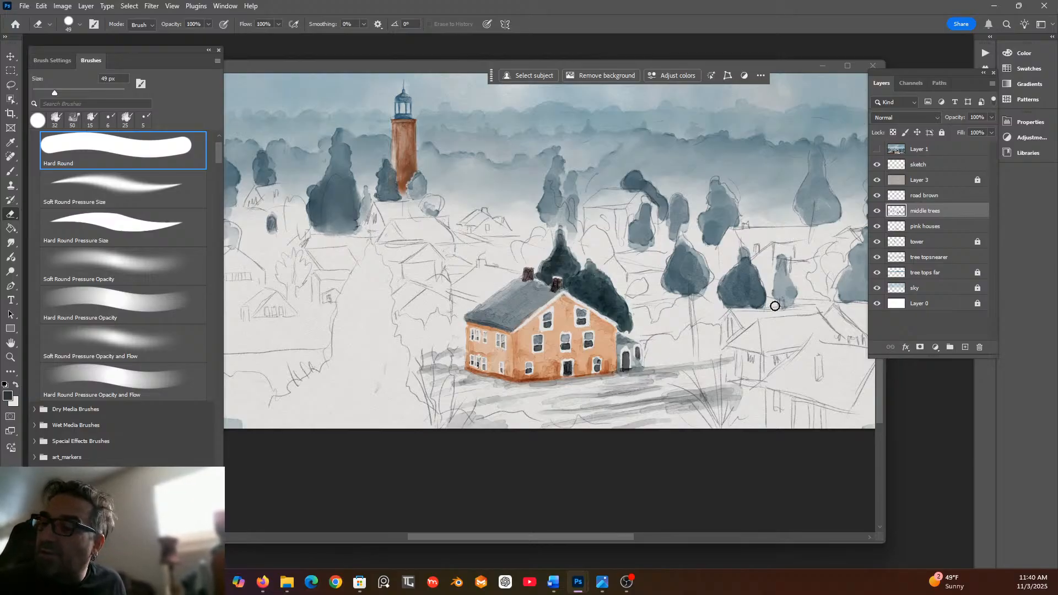
pyautogui.click(945, 155)
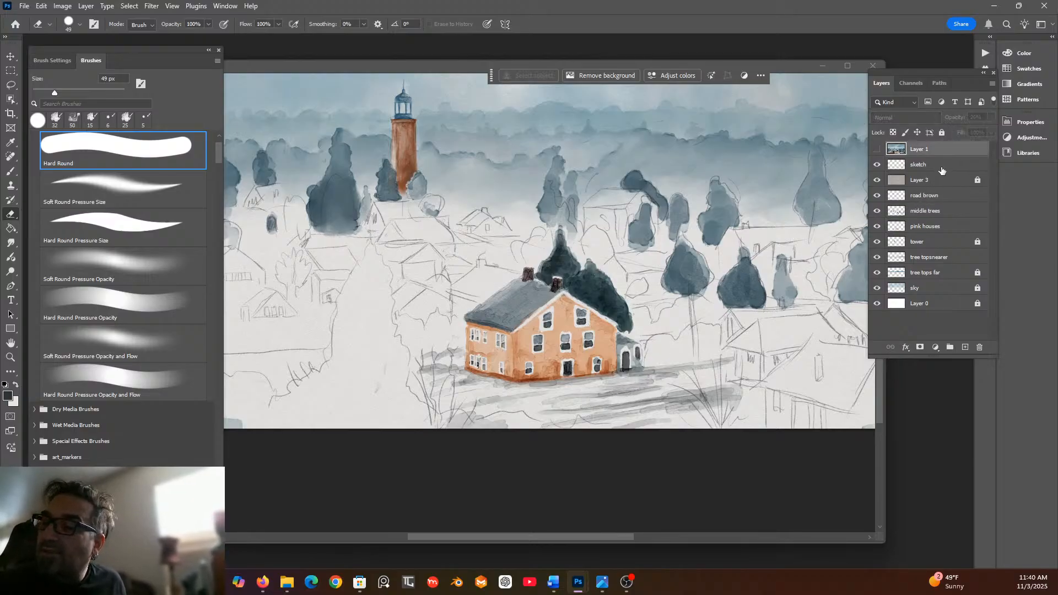
pyautogui.click(942, 167)
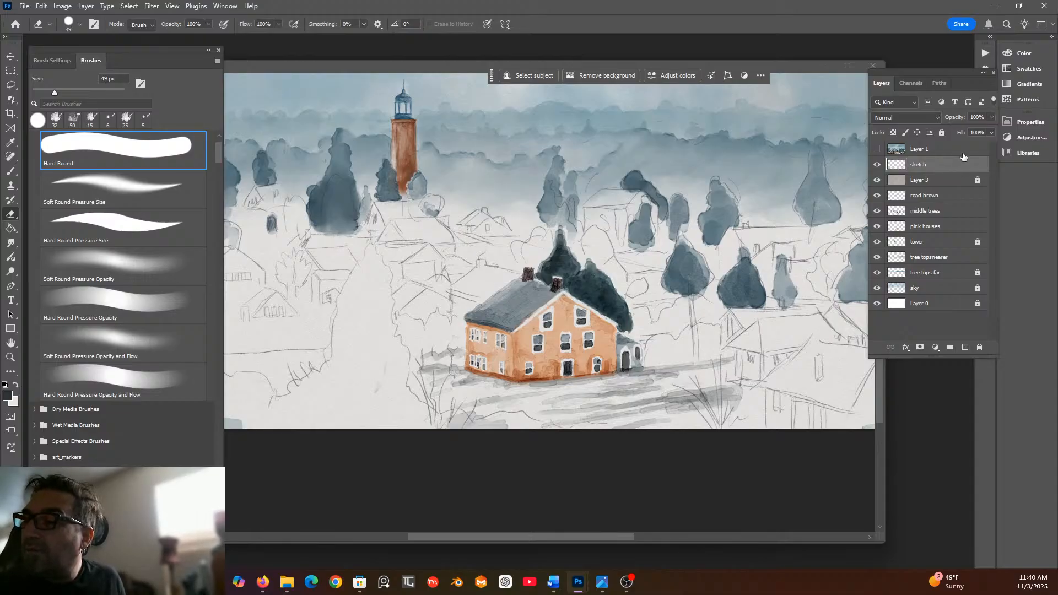
pyautogui.click(942, 133)
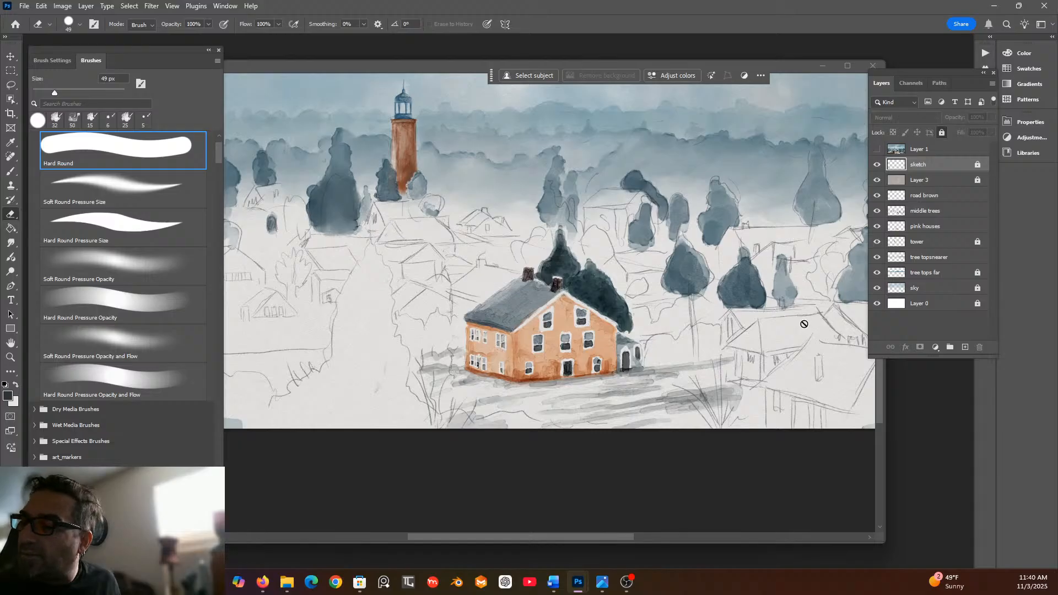
# Sample an olive-brown color and outline the large foreground tree on the middle trees layer with the 32 px watercolor brush.
pyautogui.click(969, 209)
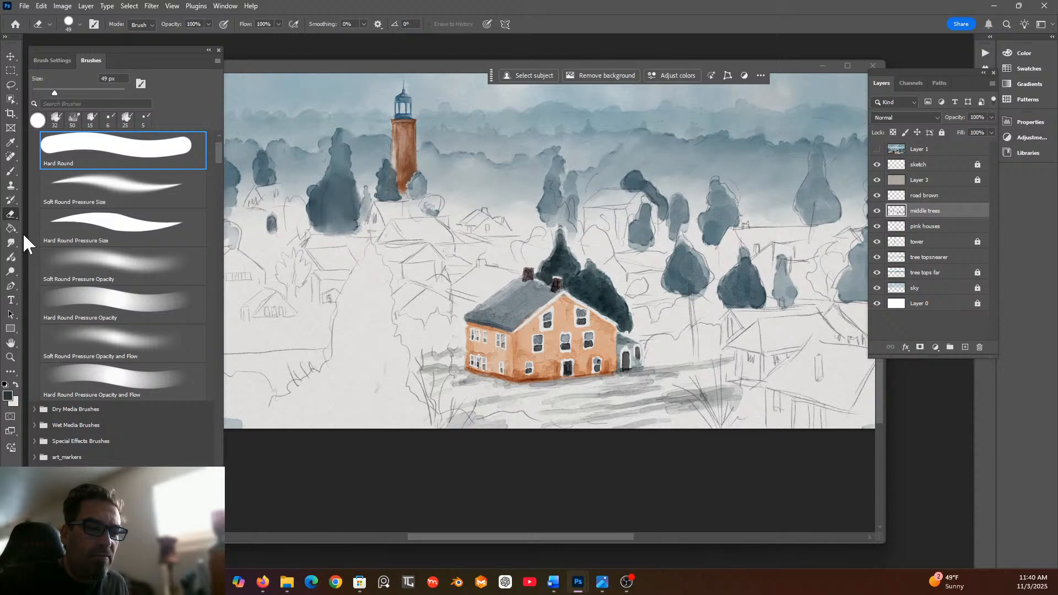
pyautogui.click(11, 169)
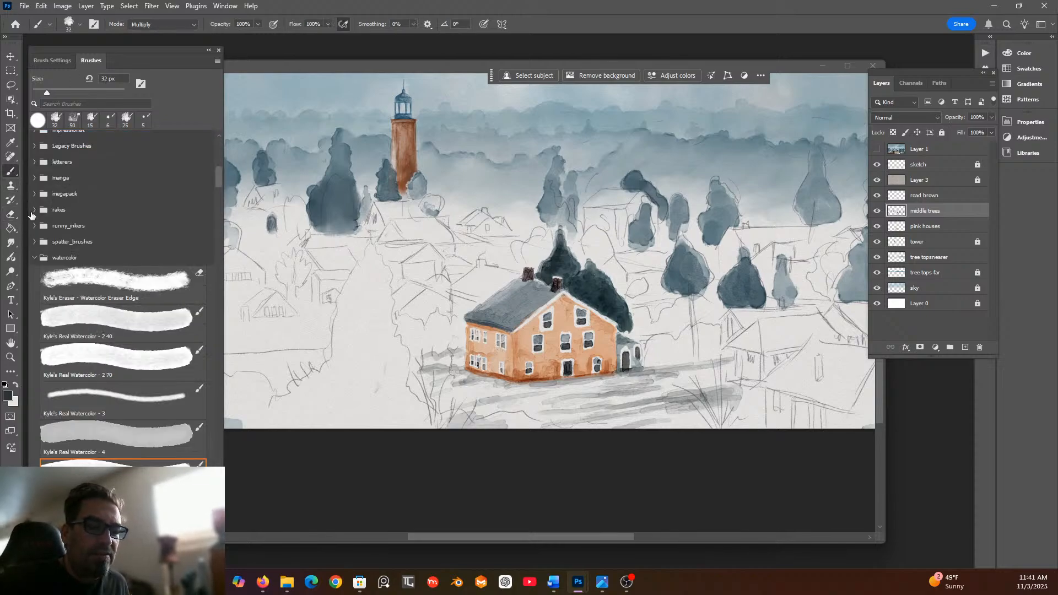
pyautogui.click(14, 141)
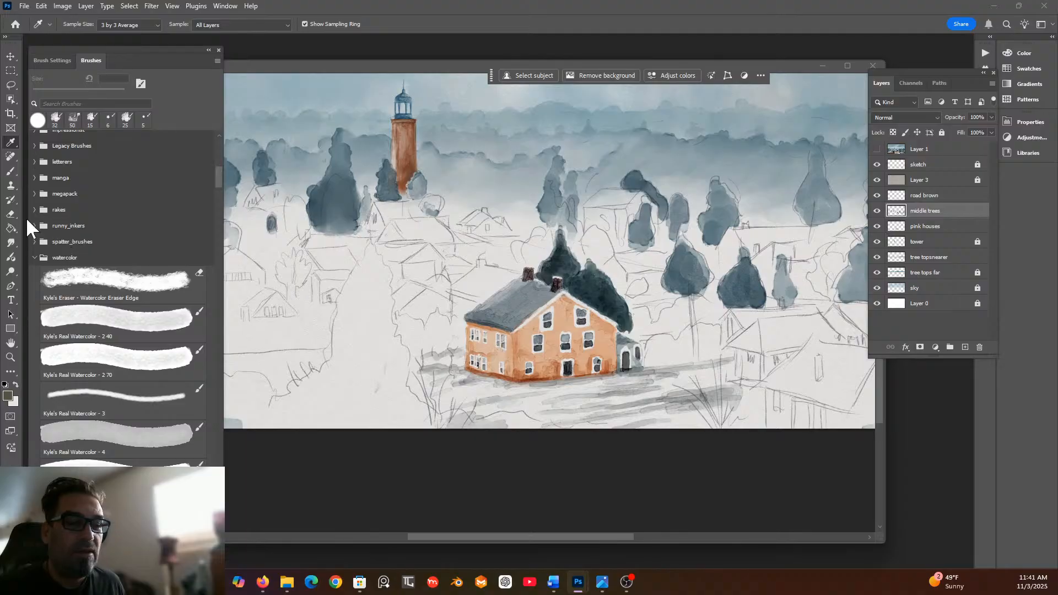
pyautogui.click(9, 170)
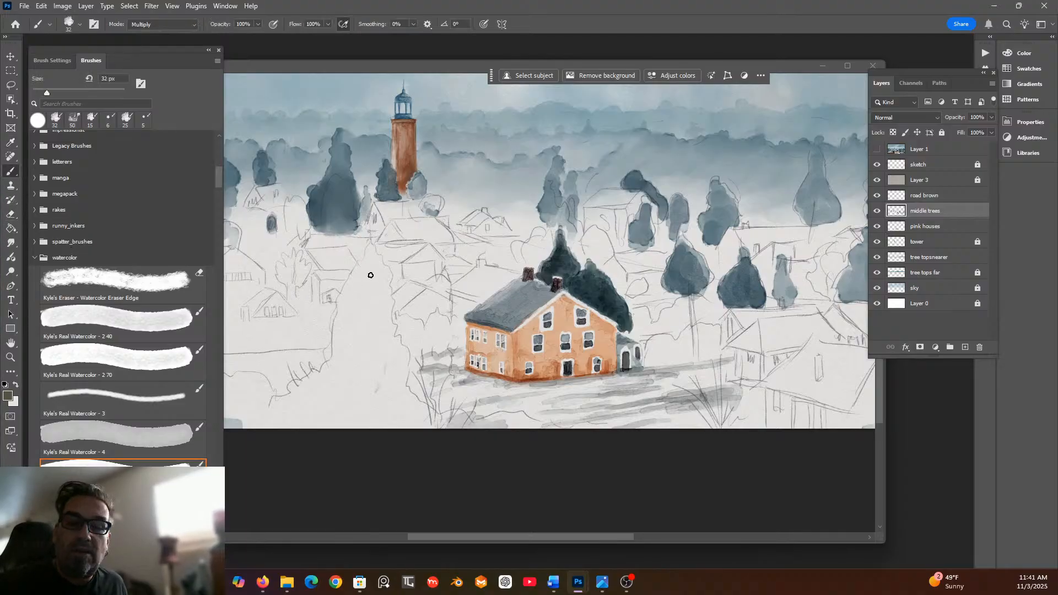
pyautogui.moveTo(370, 245); pyautogui.dragTo(340, 302)
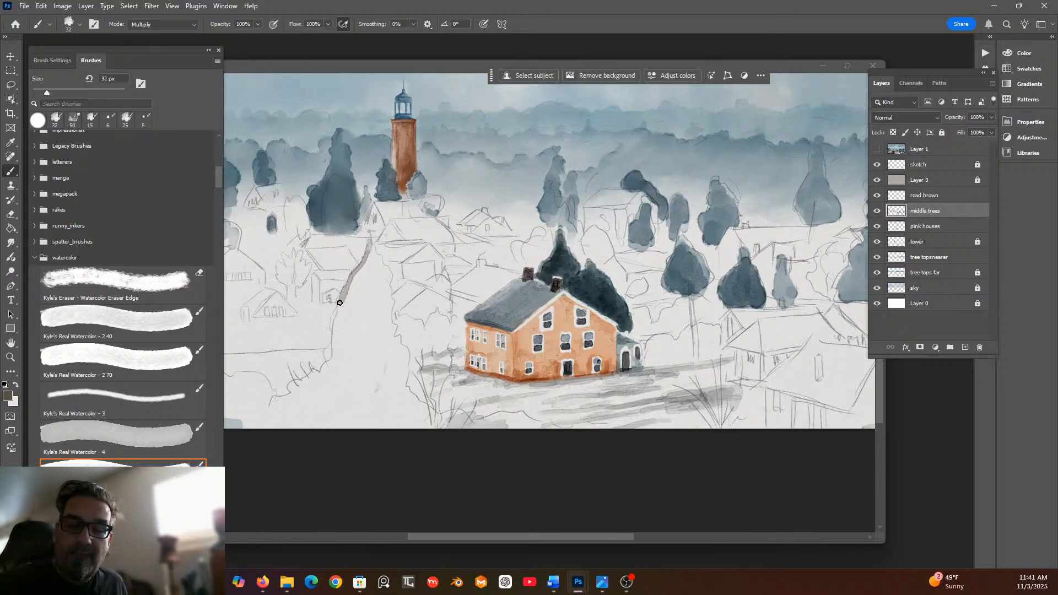
pyautogui.moveTo(336, 325)
pyautogui.mouseDown()
pyautogui.moveTo(332, 364)
pyautogui.moveTo(371, 405)
pyautogui.moveTo(398, 374)
pyautogui.moveTo(402, 384)
pyautogui.moveTo(395, 325)
pyautogui.mouseUp()
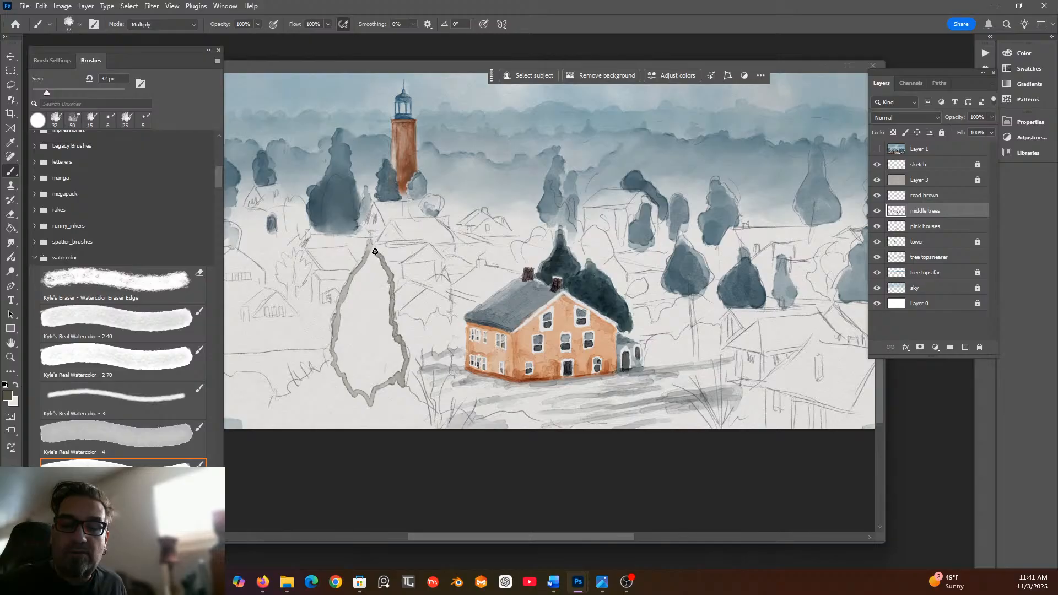
# Fill the foreground tree's outline with an even olive-brown watercolor wash.
pyautogui.moveTo(372, 256)
pyautogui.mouseDown()
pyautogui.moveTo(350, 295)
pyautogui.moveTo(379, 270)
pyautogui.moveTo(372, 248)
pyautogui.moveTo(357, 277)
pyautogui.moveTo(370, 248)
pyautogui.moveTo(367, 272)
pyautogui.moveTo(375, 260)
pyautogui.moveTo(371, 240)
pyautogui.moveTo(388, 294)
pyautogui.moveTo(366, 306)
pyautogui.moveTo(373, 270)
pyautogui.moveTo(347, 292)
pyautogui.moveTo(355, 308)
pyautogui.moveTo(345, 314)
pyautogui.moveTo(353, 287)
pyautogui.moveTo(345, 315)
pyautogui.moveTo(379, 281)
pyautogui.moveTo(384, 331)
pyautogui.moveTo(371, 275)
pyautogui.moveTo(338, 338)
pyautogui.moveTo(344, 379)
pyautogui.moveTo(344, 335)
pyautogui.moveTo(352, 316)
pyautogui.moveTo(362, 320)
pyautogui.moveTo(346, 354)
pyautogui.moveTo(354, 389)
pyautogui.moveTo(351, 357)
pyautogui.moveTo(369, 385)
pyautogui.mouseUp()
pyautogui.moveTo(377, 380)
pyautogui.mouseDown()
pyautogui.moveTo(402, 359)
pyautogui.moveTo(389, 321)
pyautogui.moveTo(400, 365)
pyautogui.moveTo(388, 333)
pyautogui.mouseUp()
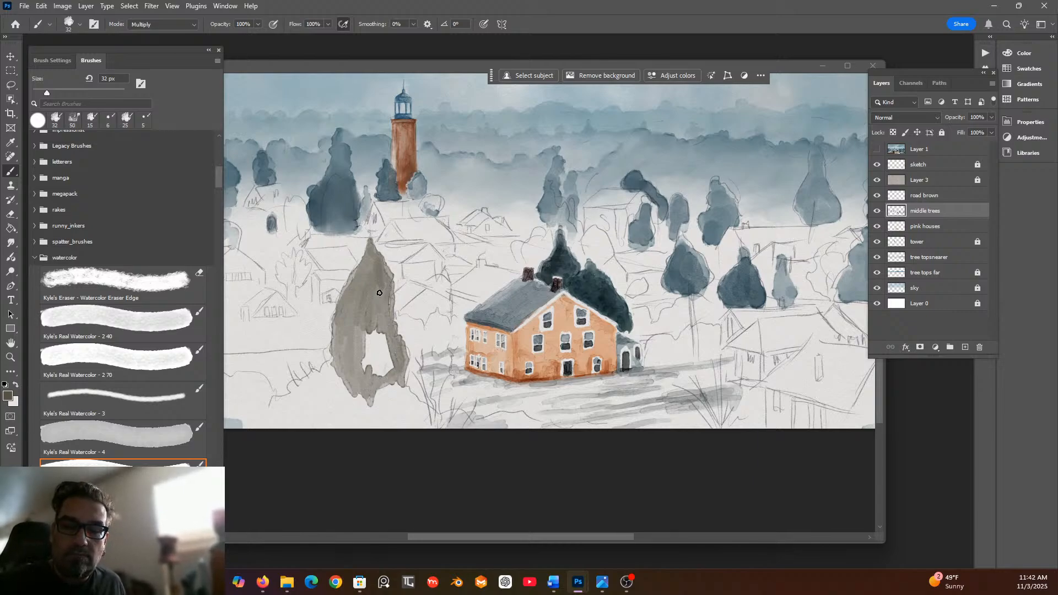
pyautogui.moveTo(364, 322)
pyautogui.mouseDown()
pyautogui.moveTo(359, 308)
pyautogui.moveTo(364, 353)
pyautogui.moveTo(380, 327)
pyautogui.moveTo(391, 369)
pyautogui.moveTo(364, 354)
pyautogui.moveTo(384, 374)
pyautogui.mouseUp()
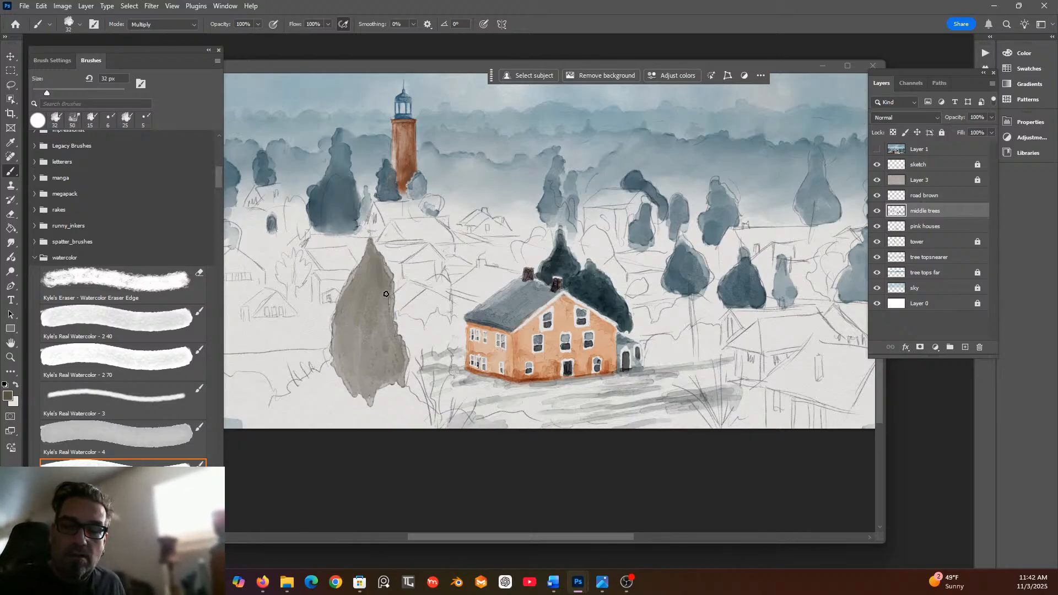
pyautogui.click(384, 348)
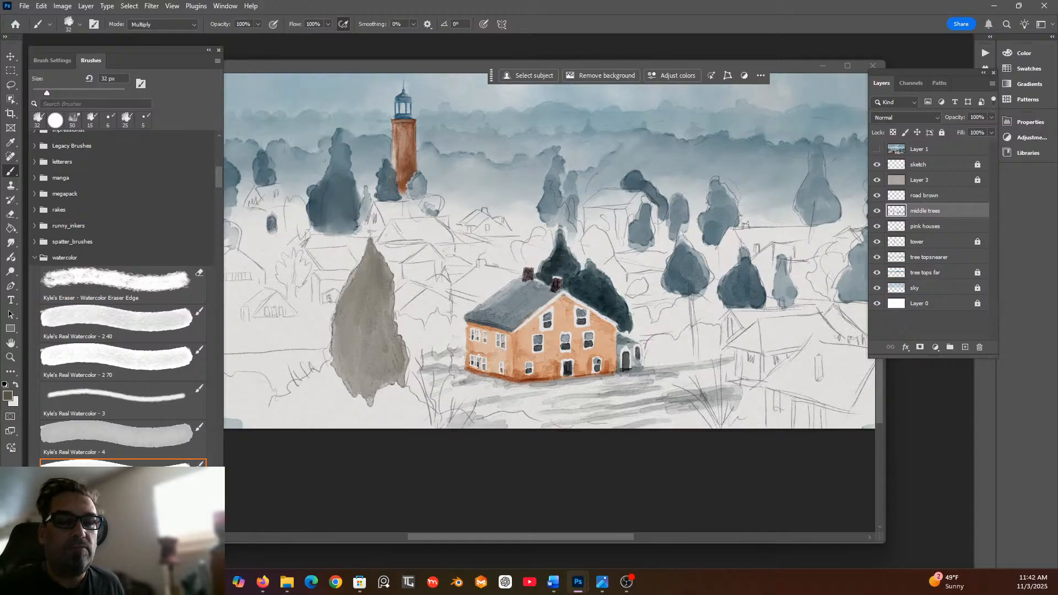
# Set the paint color to 414b3f and layer darker foliage strokes over the foreground tree.
pyautogui.click(8, 395)
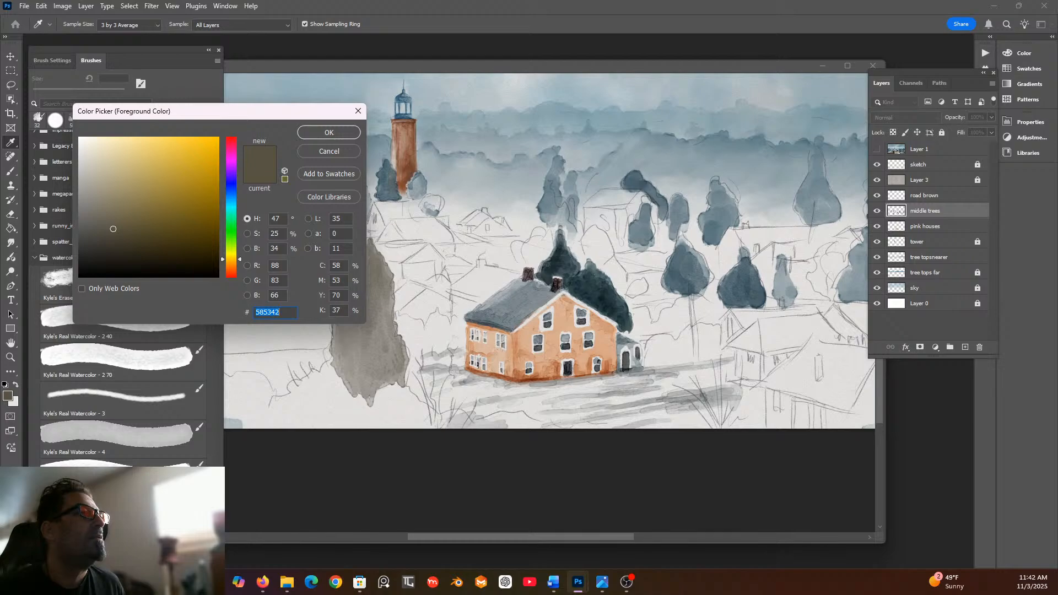
pyautogui.write('414b3f')
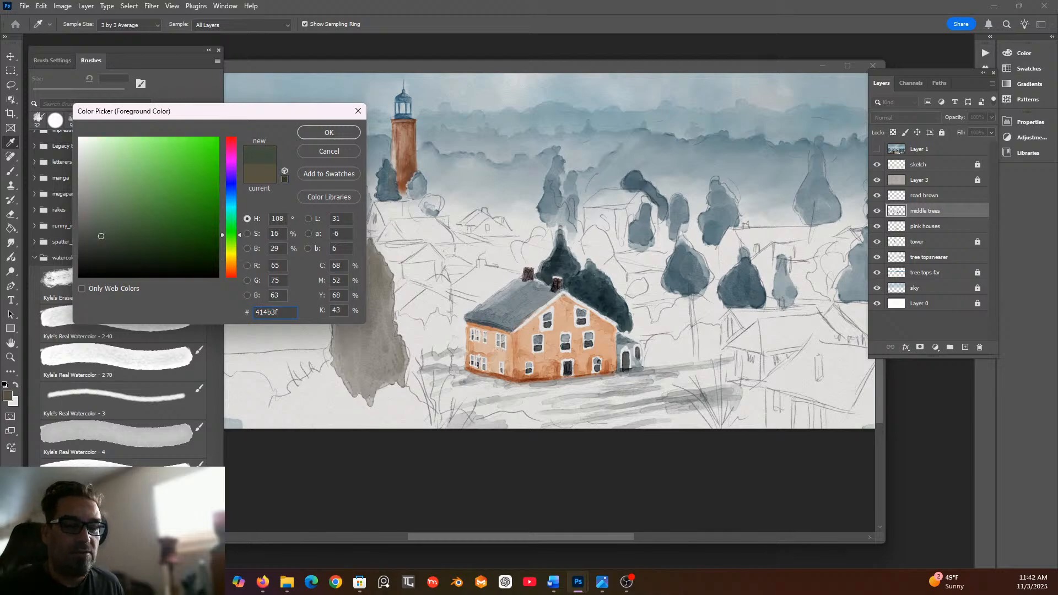
pyautogui.click(304, 134)
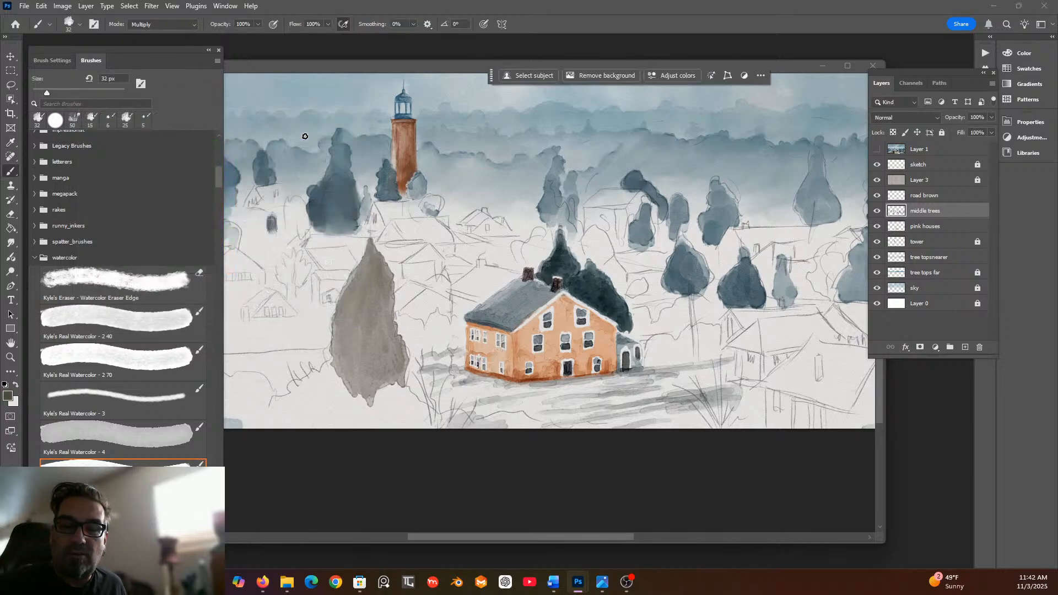
pyautogui.moveTo(362, 283)
pyautogui.mouseDown()
pyautogui.moveTo(372, 251)
pyautogui.moveTo(341, 306)
pyautogui.moveTo(342, 323)
pyautogui.moveTo(354, 303)
pyautogui.moveTo(342, 331)
pyautogui.moveTo(349, 354)
pyautogui.moveTo(348, 319)
pyautogui.moveTo(339, 355)
pyautogui.moveTo(336, 323)
pyautogui.moveTo(341, 363)
pyautogui.moveTo(352, 385)
pyautogui.moveTo(349, 353)
pyautogui.moveTo(368, 390)
pyautogui.moveTo(397, 367)
pyautogui.moveTo(377, 362)
pyautogui.moveTo(397, 344)
pyautogui.moveTo(371, 261)
pyautogui.moveTo(376, 274)
pyautogui.moveTo(363, 293)
pyautogui.moveTo(367, 319)
pyautogui.moveTo(380, 309)
pyautogui.moveTo(379, 335)
pyautogui.moveTo(366, 334)
pyautogui.moveTo(375, 368)
pyautogui.moveTo(362, 375)
pyautogui.moveTo(360, 331)
pyautogui.moveTo(347, 339)
pyautogui.moveTo(361, 328)
pyautogui.moveTo(364, 274)
pyautogui.moveTo(352, 338)
pyautogui.moveTo(343, 300)
pyautogui.moveTo(364, 379)
pyautogui.moveTo(353, 367)
pyautogui.moveTo(370, 297)
pyautogui.mouseUp()
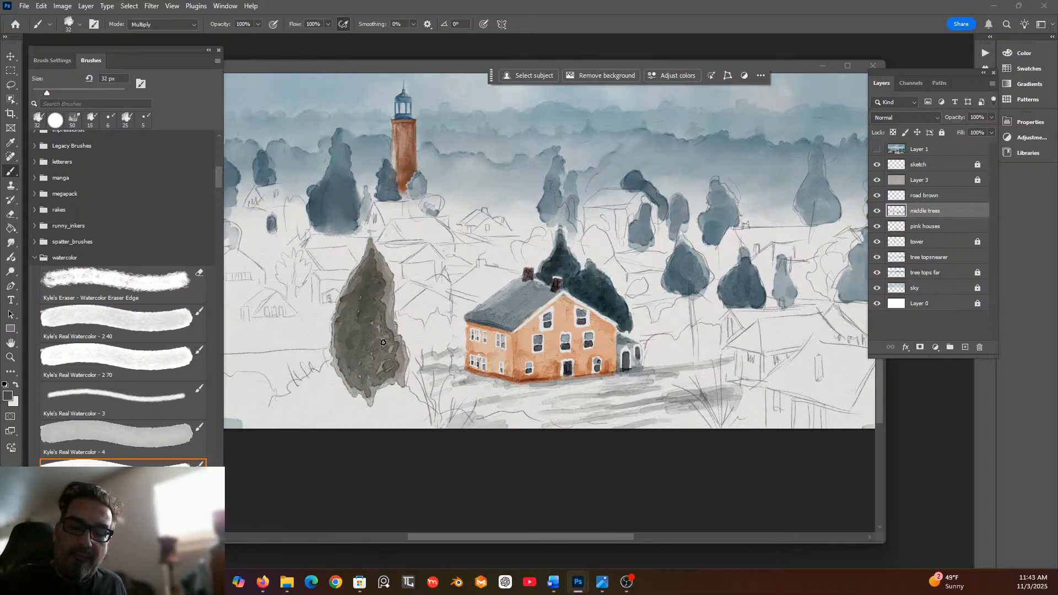
pyautogui.moveTo(369, 363)
pyautogui.mouseDown()
pyautogui.moveTo(371, 384)
pyautogui.moveTo(357, 375)
pyautogui.moveTo(360, 359)
pyautogui.mouseUp()
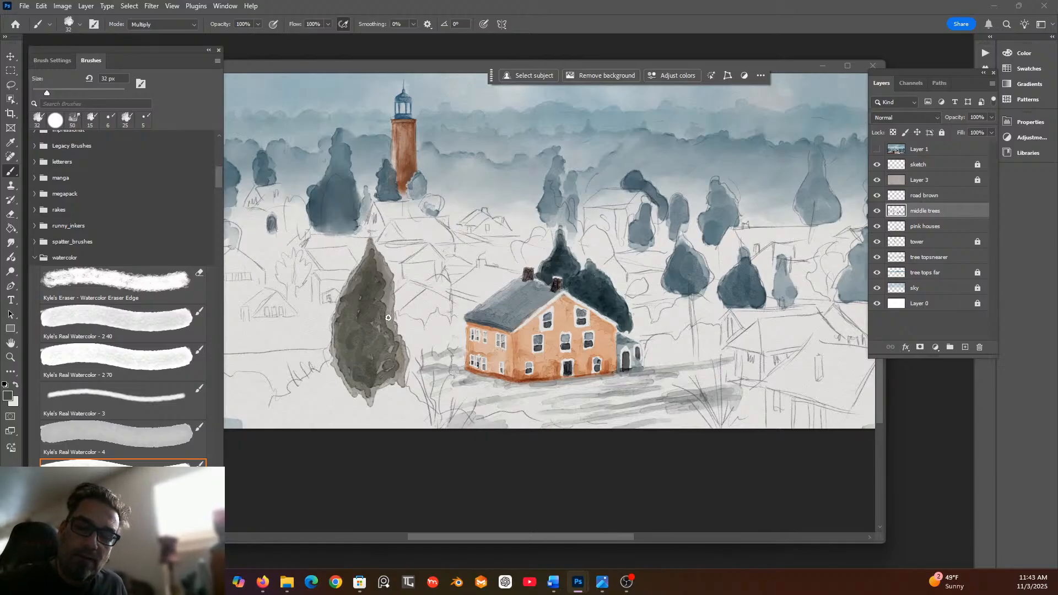
# Build up dark foliage dabs through the middle of the foreground tree, keeping its edges lighter.
pyautogui.moveTo(388, 322); pyautogui.dragTo(390, 324)
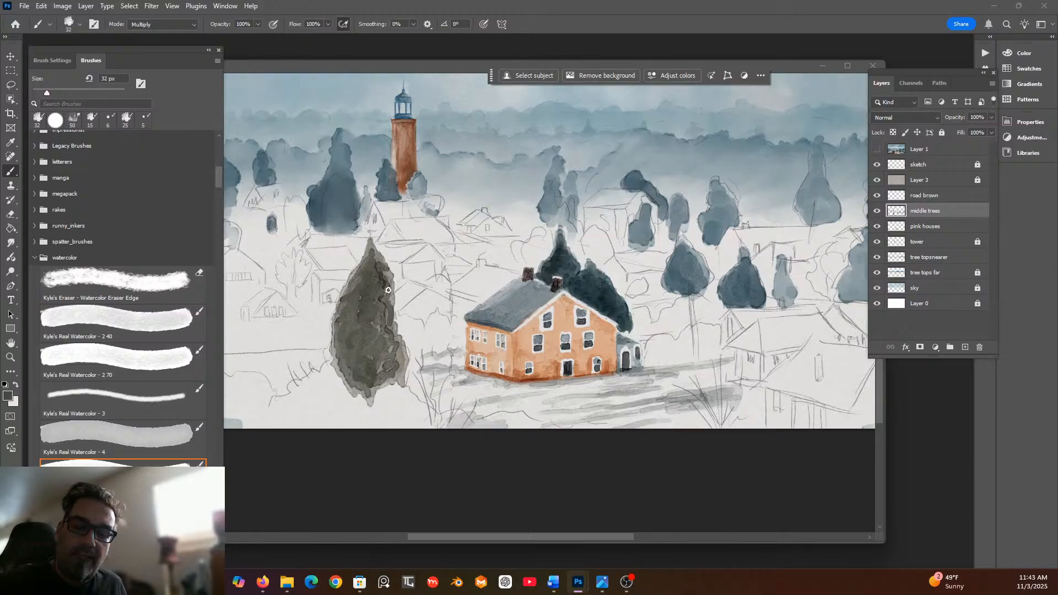
pyautogui.moveTo(359, 299); pyautogui.dragTo(357, 304)
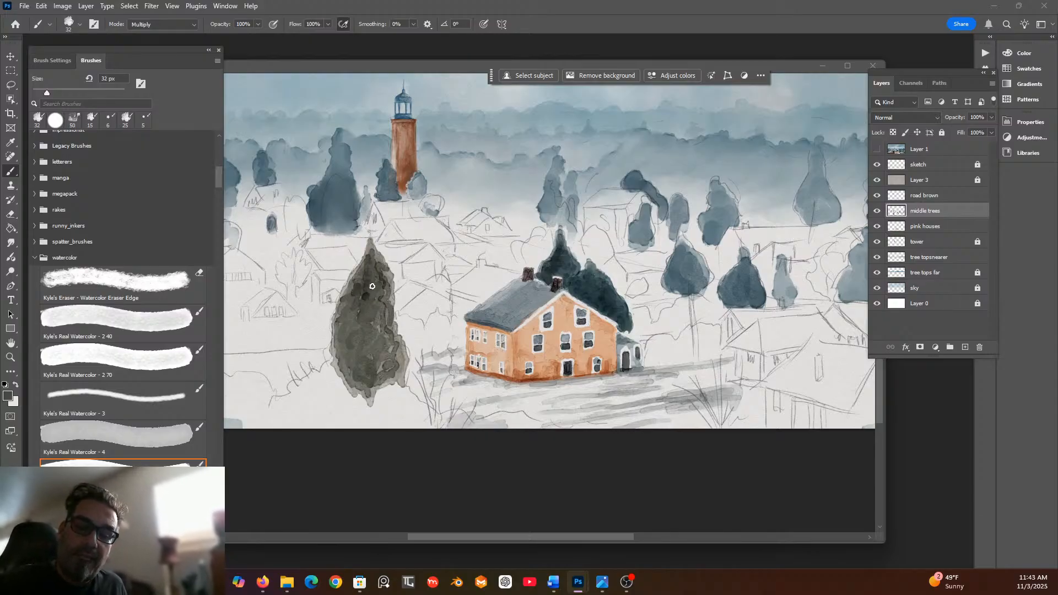
pyautogui.moveTo(349, 300)
pyautogui.mouseDown()
pyautogui.moveTo(358, 335)
pyautogui.moveTo(343, 336)
pyautogui.moveTo(359, 340)
pyautogui.moveTo(343, 337)
pyautogui.moveTo(366, 337)
pyautogui.moveTo(376, 324)
pyautogui.moveTo(362, 329)
pyautogui.moveTo(374, 340)
pyautogui.moveTo(350, 348)
pyautogui.moveTo(353, 359)
pyautogui.moveTo(365, 331)
pyautogui.moveTo(367, 359)
pyautogui.moveTo(354, 356)
pyautogui.moveTo(357, 369)
pyautogui.moveTo(349, 356)
pyautogui.moveTo(363, 374)
pyautogui.moveTo(352, 365)
pyautogui.moveTo(381, 330)
pyautogui.moveTo(373, 346)
pyautogui.moveTo(358, 331)
pyautogui.moveTo(367, 275)
pyautogui.moveTo(372, 297)
pyautogui.mouseUp()
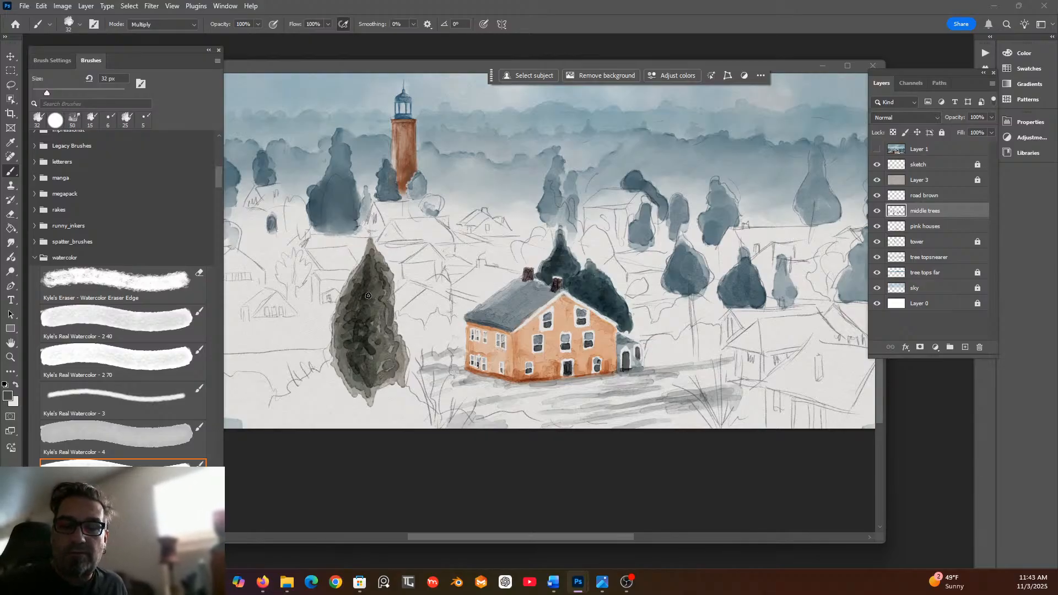
pyautogui.moveTo(374, 313)
pyautogui.mouseDown()
pyautogui.moveTo(350, 346)
pyautogui.moveTo(347, 322)
pyautogui.moveTo(336, 337)
pyautogui.moveTo(368, 393)
pyautogui.moveTo(367, 359)
pyautogui.moveTo(368, 373)
pyautogui.moveTo(380, 367)
pyautogui.moveTo(375, 339)
pyautogui.moveTo(387, 350)
pyautogui.moveTo(375, 366)
pyautogui.moveTo(392, 350)
pyautogui.moveTo(375, 351)
pyautogui.moveTo(375, 338)
pyautogui.moveTo(391, 341)
pyautogui.moveTo(380, 295)
pyautogui.mouseUp()
pyautogui.moveTo(376, 344)
pyautogui.mouseDown()
pyautogui.moveTo(366, 306)
pyautogui.moveTo(346, 323)
pyautogui.moveTo(372, 269)
pyautogui.moveTo(374, 298)
pyautogui.moveTo(379, 278)
pyautogui.moveTo(365, 260)
pyautogui.moveTo(363, 272)
pyautogui.moveTo(367, 254)
pyautogui.moveTo(401, 353)
pyautogui.moveTo(390, 381)
pyautogui.moveTo(375, 370)
pyautogui.moveTo(386, 361)
pyautogui.moveTo(380, 319)
pyautogui.mouseUp()
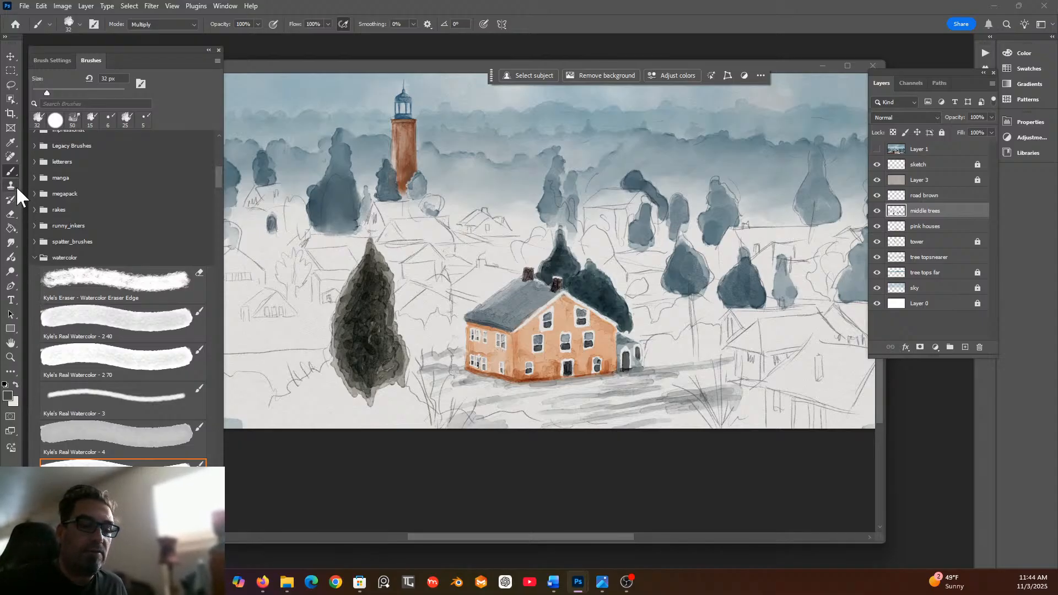
# Soften the foreground tree's foliage strokes with the Softer Wet Blender brush at 50 px.
pyautogui.moveTo(219, 177); pyautogui.dragTo(226, 483)
pyautogui.click(150, 437)
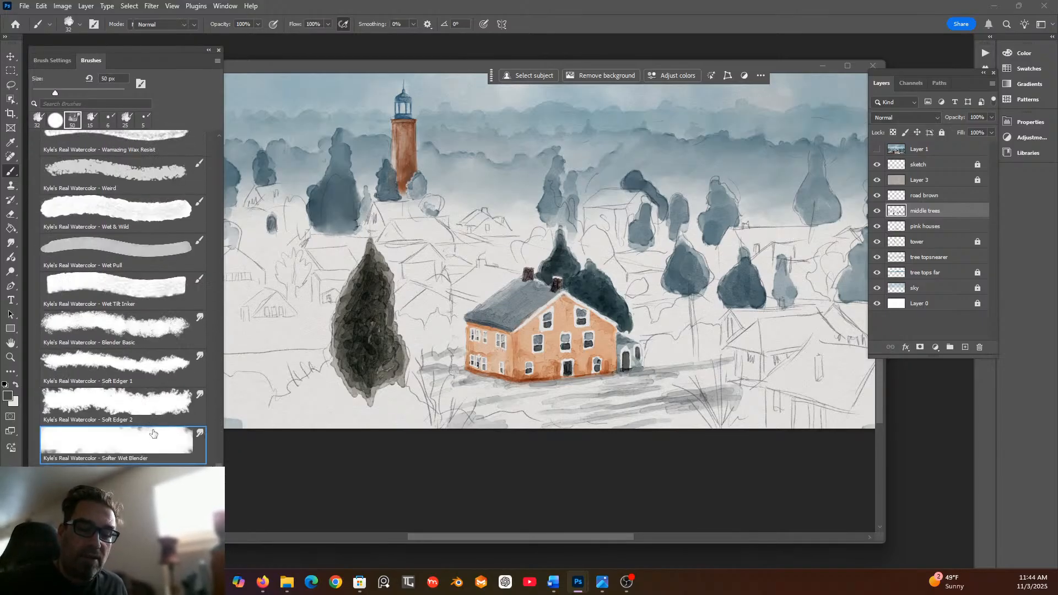
pyautogui.moveTo(368, 348)
pyautogui.mouseDown()
pyautogui.moveTo(376, 320)
pyautogui.moveTo(347, 355)
pyautogui.moveTo(365, 353)
pyautogui.moveTo(366, 341)
pyautogui.moveTo(352, 365)
pyautogui.moveTo(370, 385)
pyautogui.moveTo(376, 362)
pyautogui.moveTo(382, 373)
pyautogui.moveTo(399, 370)
pyautogui.moveTo(375, 330)
pyautogui.moveTo(376, 347)
pyautogui.moveTo(374, 314)
pyautogui.moveTo(347, 324)
pyautogui.moveTo(340, 306)
pyautogui.moveTo(344, 327)
pyautogui.moveTo(362, 267)
pyautogui.moveTo(344, 321)
pyautogui.moveTo(371, 302)
pyautogui.moveTo(366, 310)
pyautogui.moveTo(358, 291)
pyautogui.moveTo(378, 294)
pyautogui.moveTo(370, 252)
pyautogui.moveTo(362, 301)
pyautogui.moveTo(383, 287)
pyautogui.moveTo(360, 274)
pyautogui.mouseUp()
pyautogui.moveTo(354, 326)
pyautogui.mouseDown()
pyautogui.moveTo(368, 302)
pyautogui.moveTo(362, 337)
pyautogui.moveTo(384, 310)
pyautogui.moveTo(377, 374)
pyautogui.mouseUp()
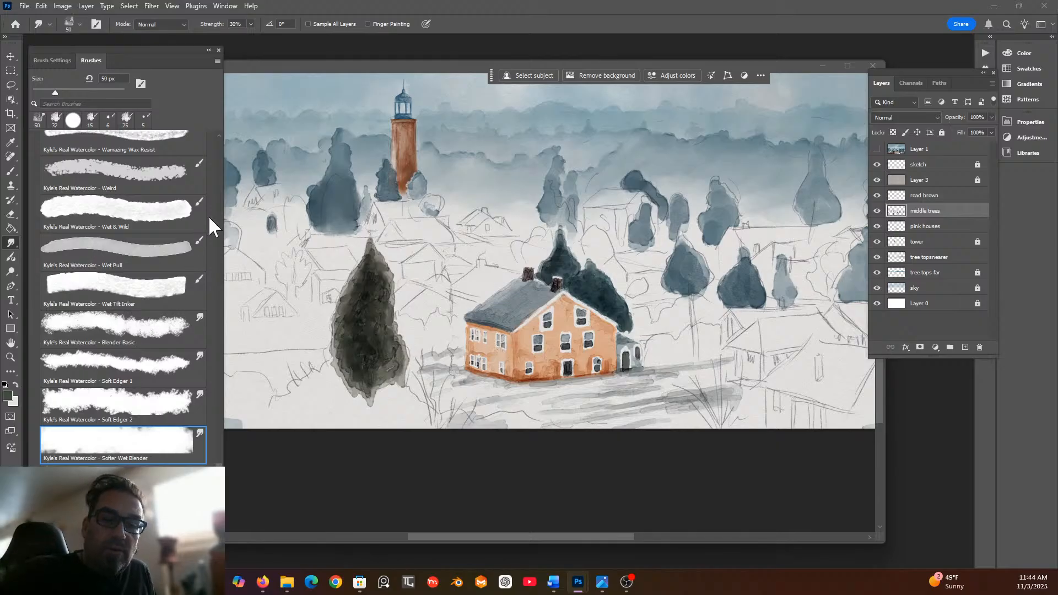
# Texture the foreground tree with the Add Paper Texture brush at 131 px.
pyautogui.moveTo(218, 462)
pyautogui.mouseDown()
pyautogui.moveTo(209, 164)
pyautogui.moveTo(206, 198)
pyautogui.mouseUp()
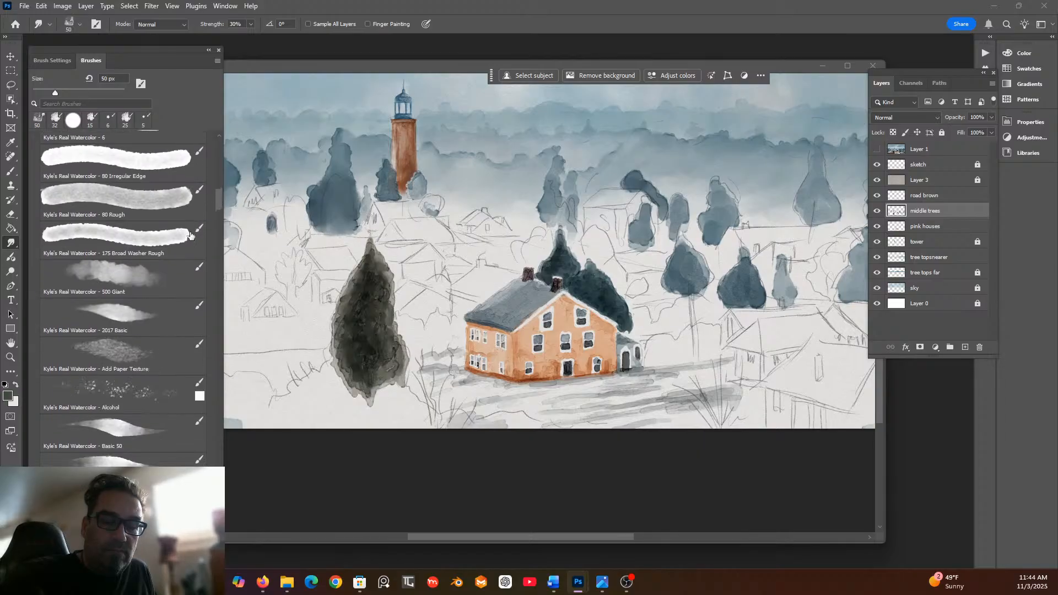
pyautogui.click(120, 346)
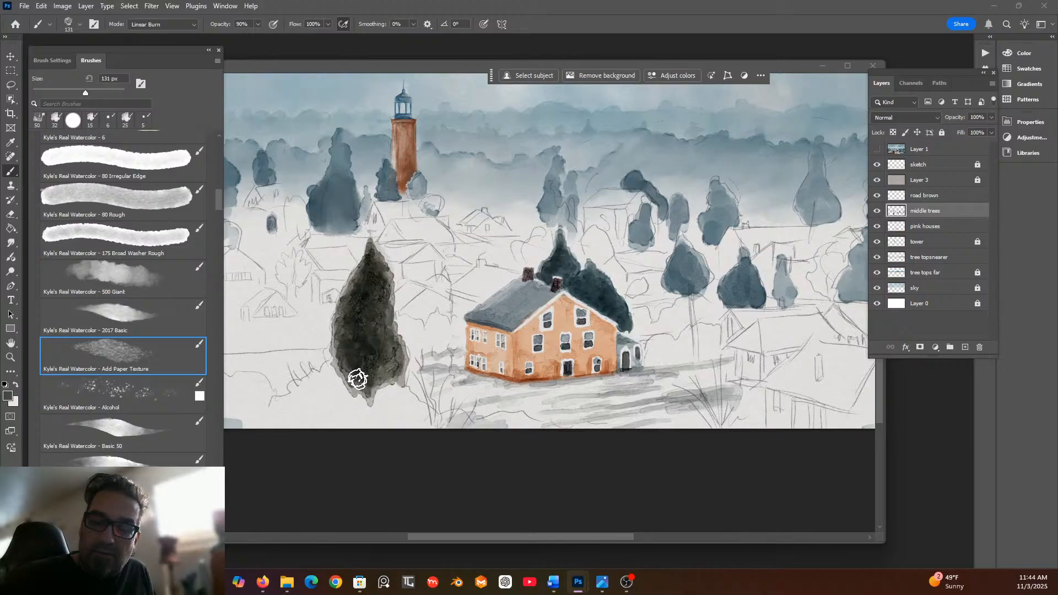
pyautogui.moveTo(384, 375); pyautogui.dragTo(395, 304)
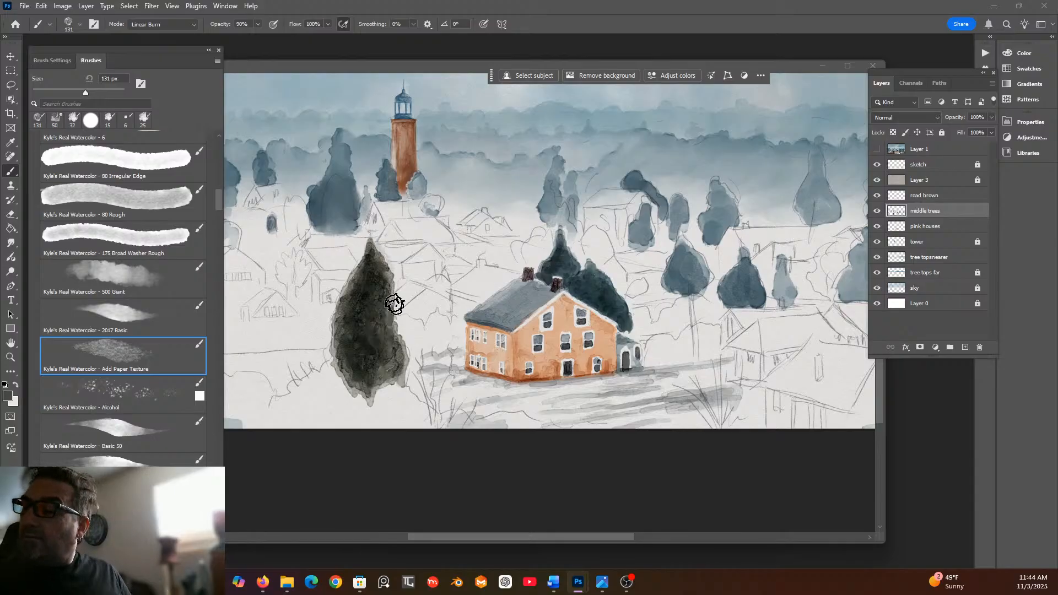
# Add paper texture to the orange house on the pink houses layer and to the blue-gray trees beyond its annex on the middle trees layer.
pyautogui.click(949, 227)
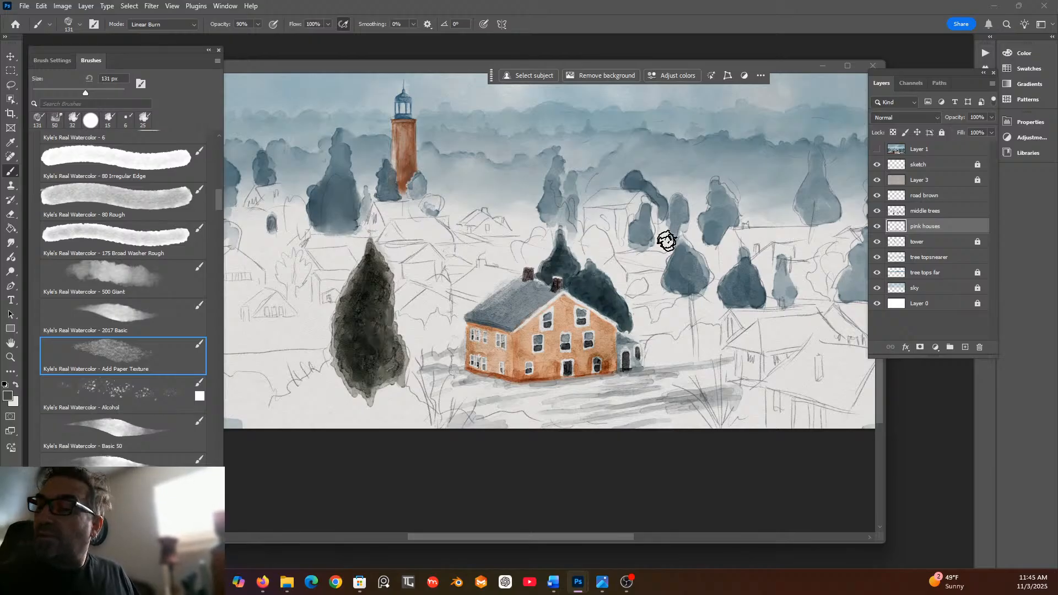
pyautogui.click(943, 214)
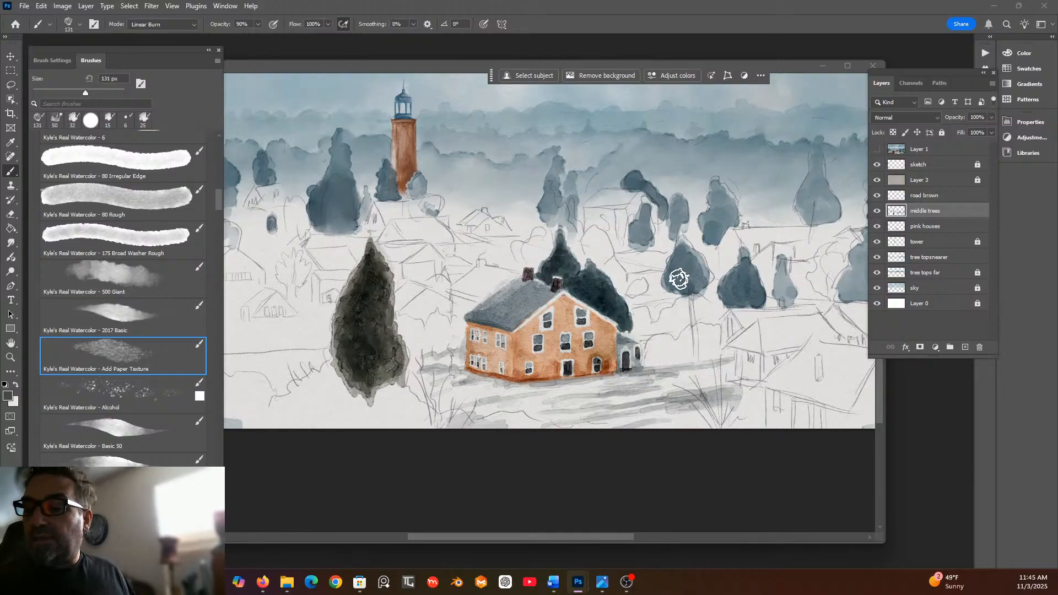
pyautogui.moveTo(747, 286)
pyautogui.mouseDown()
pyautogui.moveTo(745, 263)
pyautogui.moveTo(736, 300)
pyautogui.mouseUp()
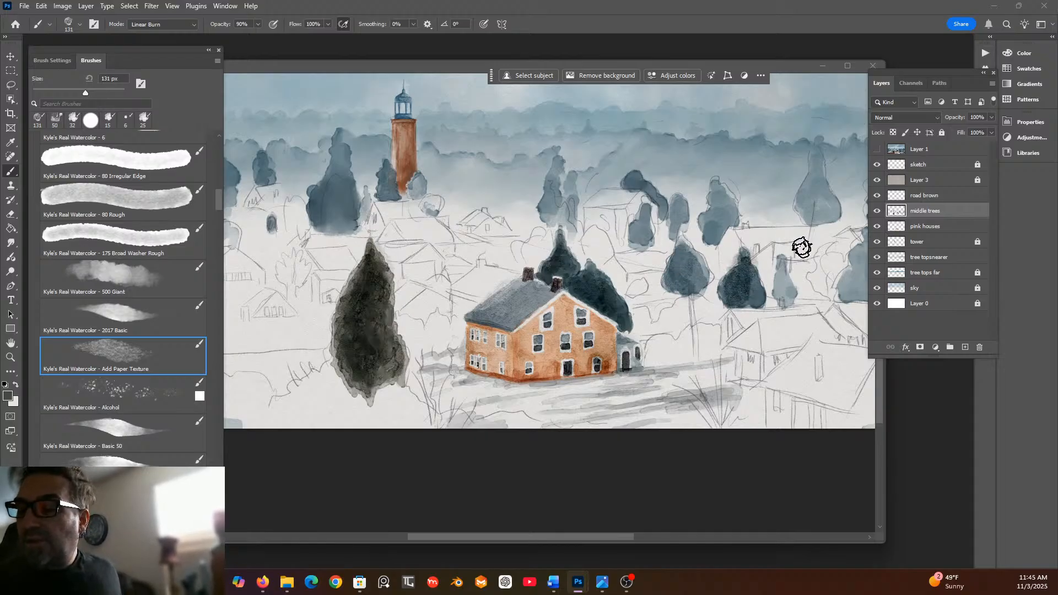
# Add paper texture to the blue-gray trees across the village, from beyond the orange house to the large tree near the tower.
pyautogui.moveTo(741, 281); pyautogui.dragTo(736, 272)
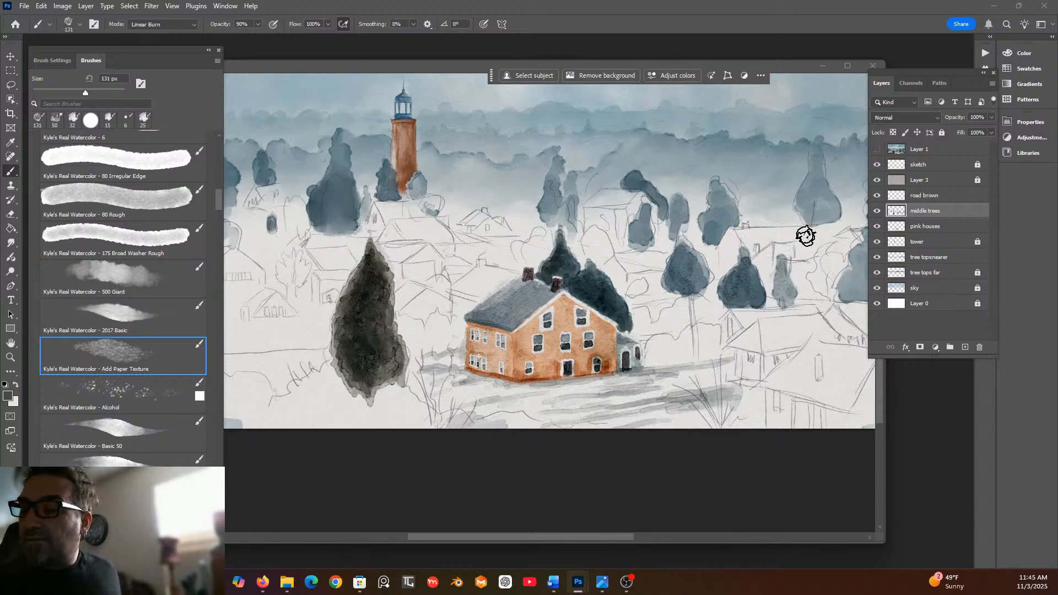
pyautogui.moveTo(716, 221)
pyautogui.mouseDown()
pyautogui.moveTo(718, 196)
pyautogui.moveTo(713, 257)
pyautogui.moveTo(726, 234)
pyautogui.moveTo(712, 230)
pyautogui.moveTo(716, 190)
pyautogui.moveTo(716, 234)
pyautogui.moveTo(627, 174)
pyautogui.moveTo(653, 198)
pyautogui.moveTo(656, 216)
pyautogui.moveTo(637, 186)
pyautogui.moveTo(638, 238)
pyautogui.moveTo(654, 182)
pyautogui.moveTo(641, 215)
pyautogui.moveTo(622, 192)
pyautogui.mouseUp()
pyautogui.moveTo(557, 210)
pyautogui.mouseDown()
pyautogui.moveTo(552, 186)
pyautogui.moveTo(546, 215)
pyautogui.moveTo(554, 178)
pyautogui.moveTo(552, 200)
pyautogui.mouseUp()
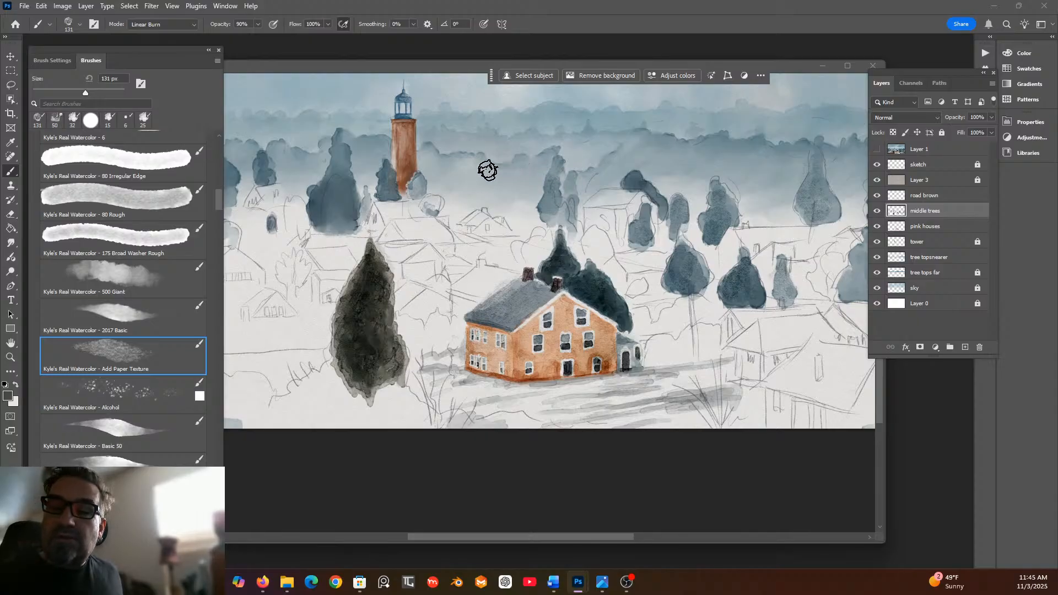
pyautogui.moveTo(355, 196)
pyautogui.mouseDown()
pyautogui.moveTo(335, 161)
pyautogui.moveTo(332, 196)
pyautogui.moveTo(353, 158)
pyautogui.moveTo(346, 214)
pyautogui.moveTo(340, 155)
pyautogui.moveTo(338, 219)
pyautogui.moveTo(338, 153)
pyautogui.moveTo(320, 220)
pyautogui.moveTo(347, 223)
pyautogui.moveTo(326, 214)
pyautogui.moveTo(338, 158)
pyautogui.mouseUp()
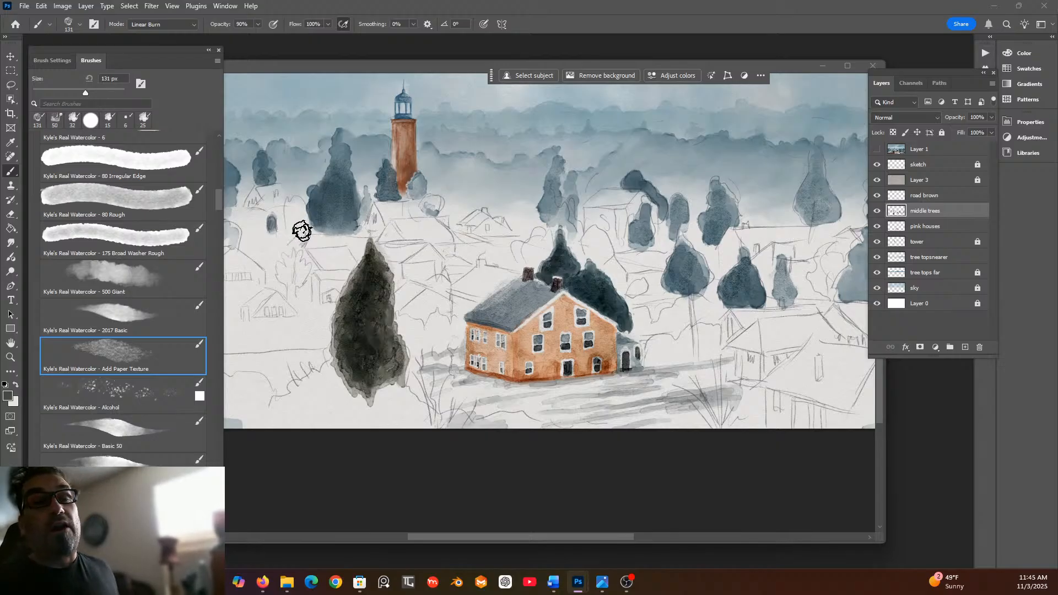
pyautogui.scroll(-2, 352, 223)
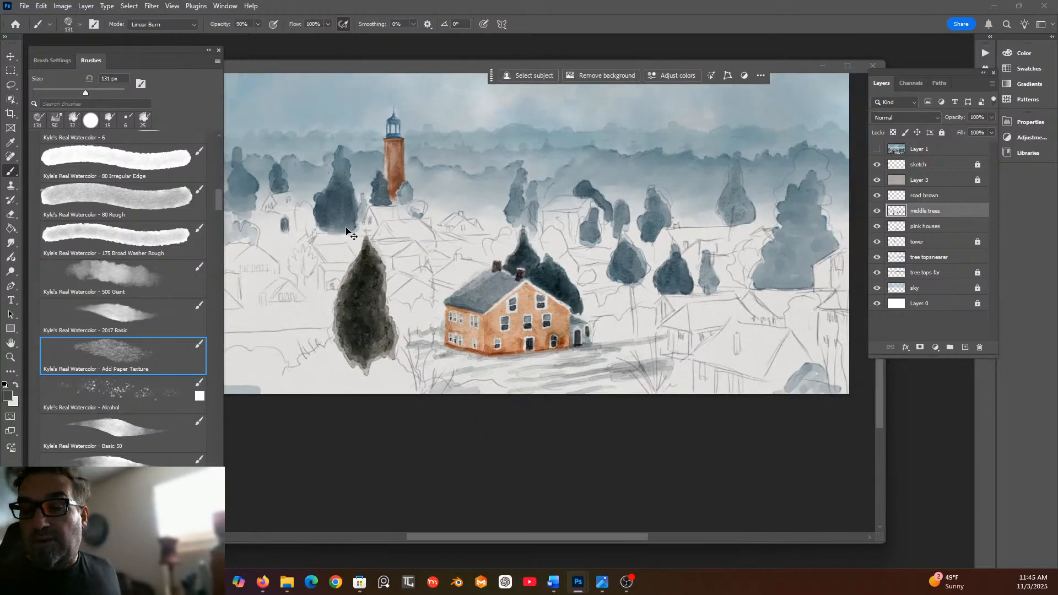
pyautogui.hscroll(-3, 352, 223)
pyautogui.scroll(2, 347, 225)
pyautogui.scroll(3, 345, 228)
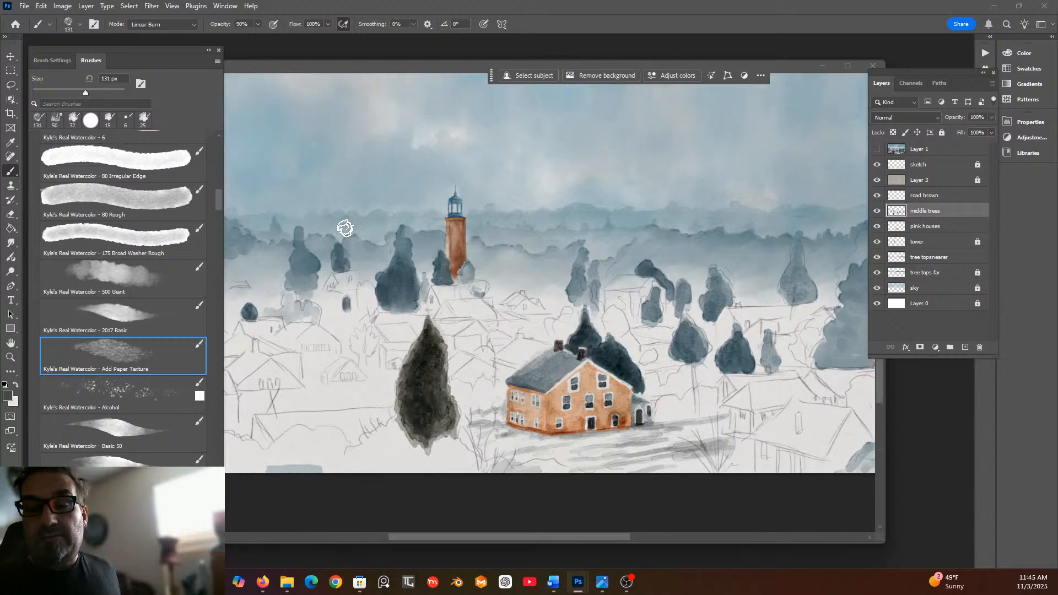
pyautogui.scroll(-3, 344, 228)
pyautogui.scroll(-2, 345, 228)
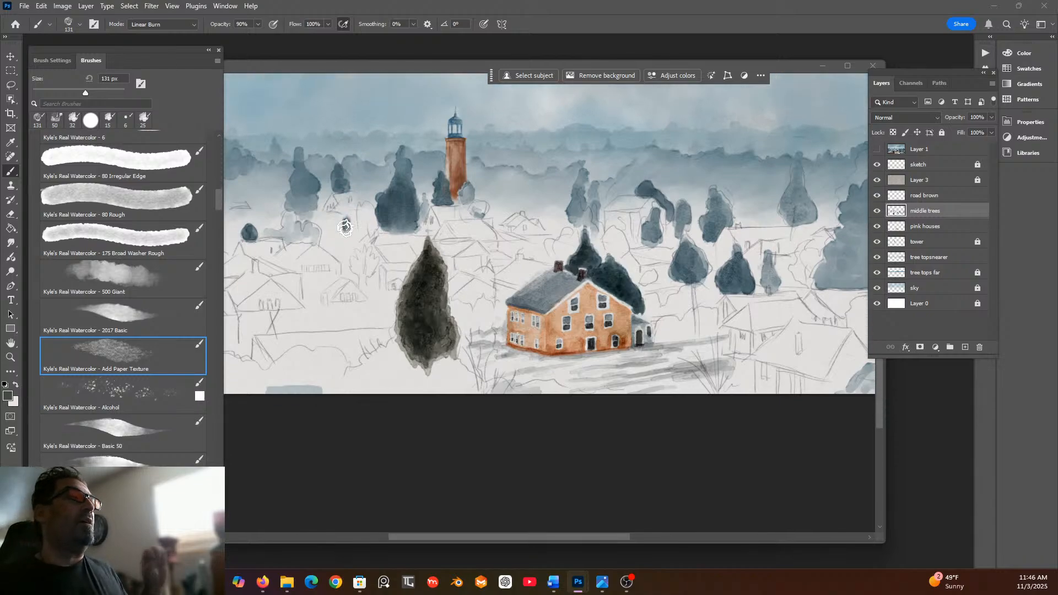
pyautogui.click(345, 228)
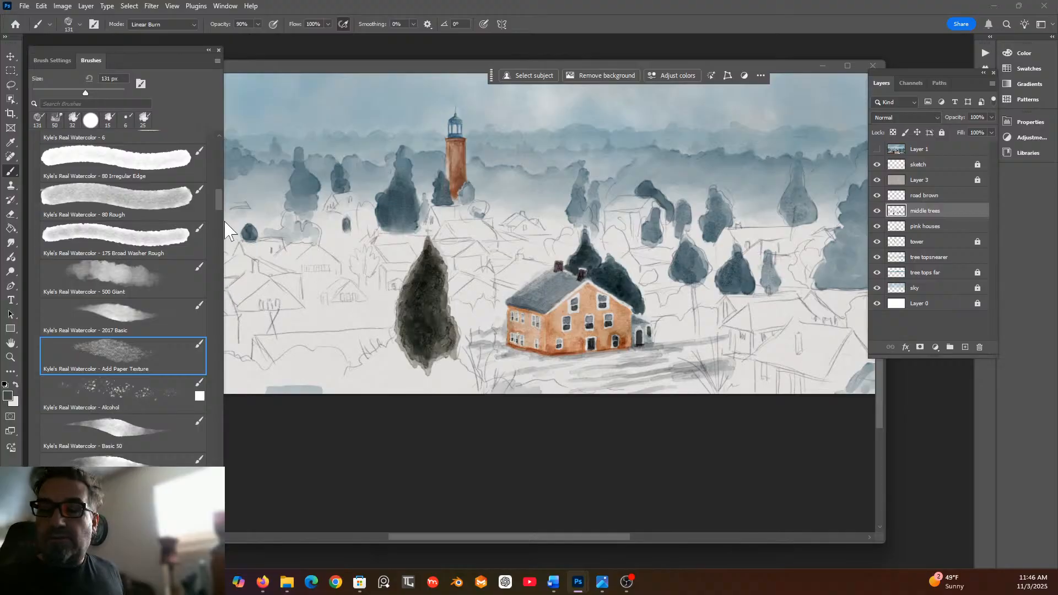
# Set the foreground color to dark brown 3e3b2f.
pyautogui.click(7, 395)
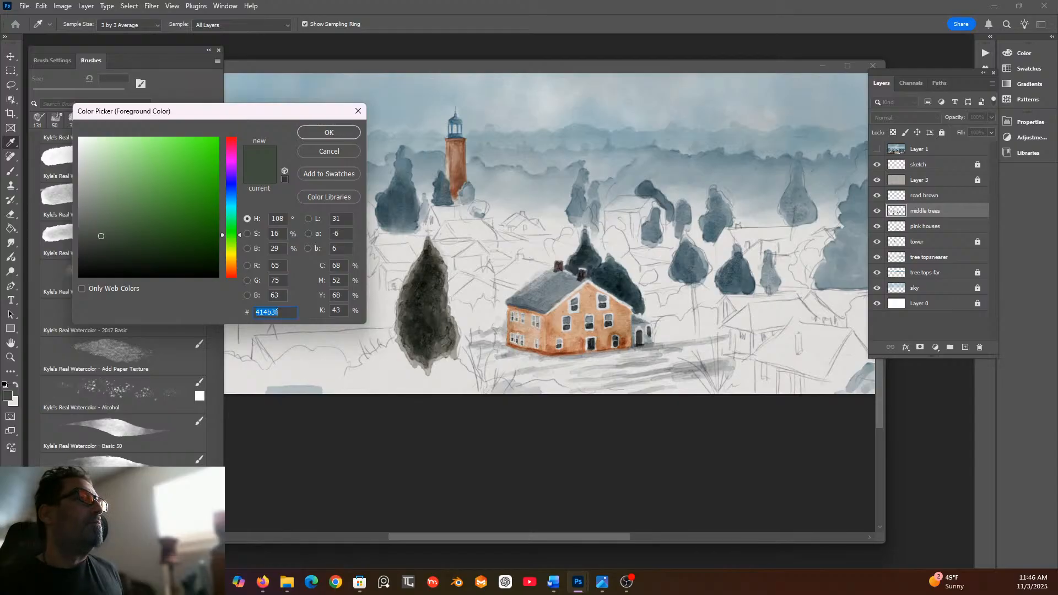
pyautogui.write('3e3b2f')
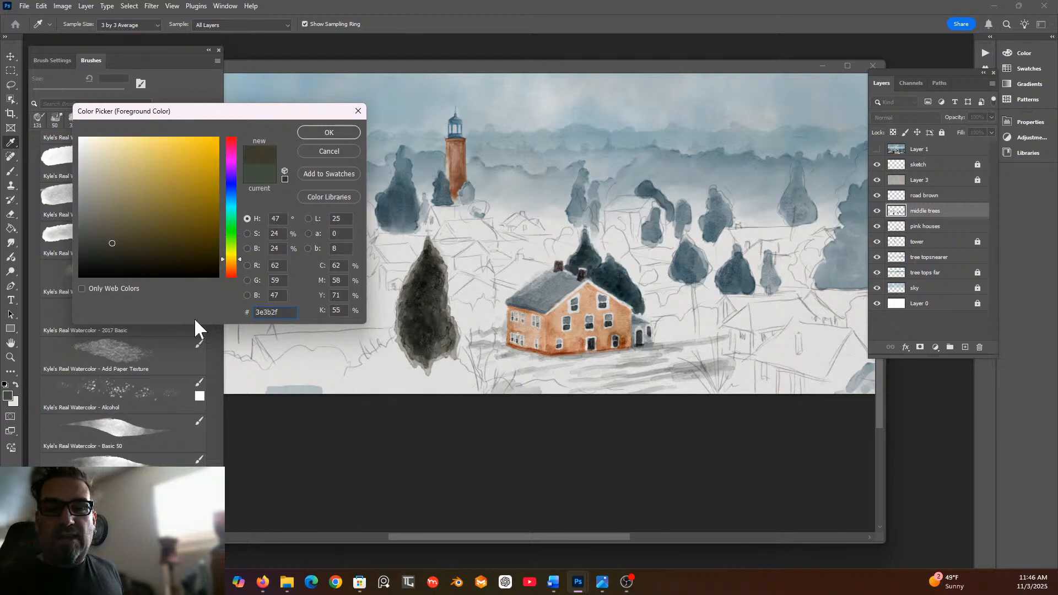
pyautogui.click(350, 133)
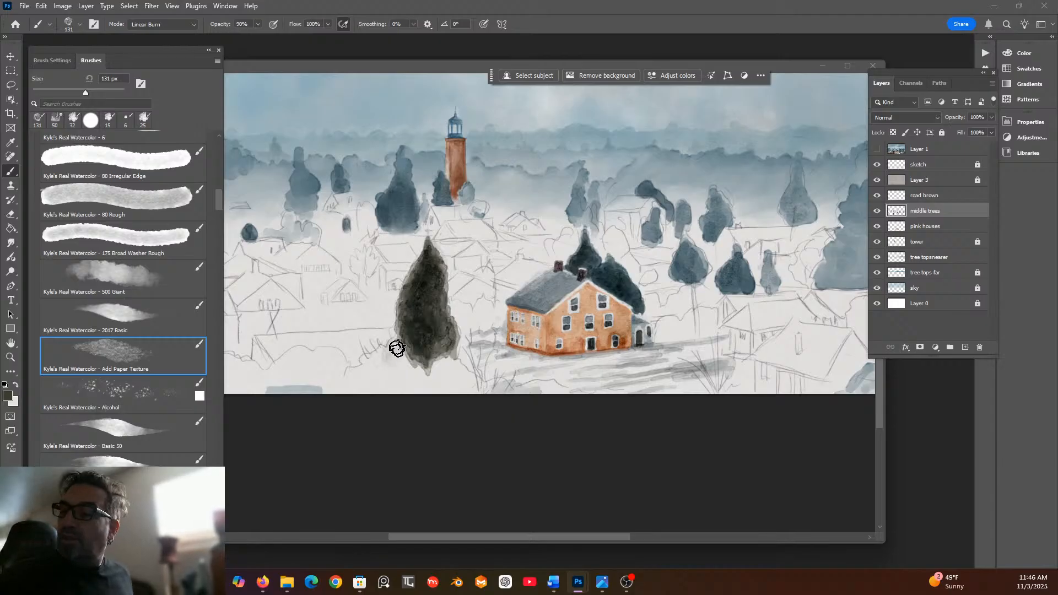
pyautogui.moveTo(402, 334)
pyautogui.mouseDown()
pyautogui.moveTo(359, 368)
pyautogui.moveTo(411, 365)
pyautogui.moveTo(404, 348)
pyautogui.moveTo(418, 369)
pyautogui.moveTo(429, 343)
pyautogui.mouseUp()
pyautogui.hotkey('ctrl', 'z')
pyautogui.hotkey('ctrl', 'z')
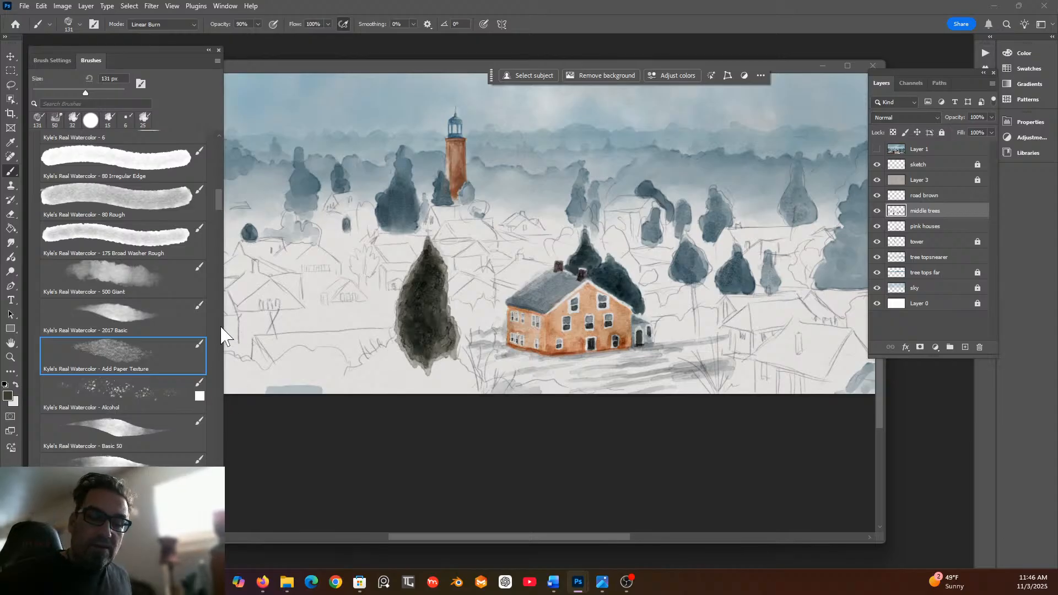
# Lay a light wash for the bushes around the foreground tree's base with the Kyle's Real Watercolor - 5 brush at 70 px.
pyautogui.moveTo(216, 192); pyautogui.dragTo(217, 177)
pyautogui.click(146, 426)
pyautogui.moveTo(394, 345)
pyautogui.mouseDown()
pyautogui.moveTo(351, 370)
pyautogui.moveTo(380, 358)
pyautogui.moveTo(380, 378)
pyautogui.moveTo(397, 365)
pyautogui.moveTo(395, 348)
pyautogui.moveTo(395, 367)
pyautogui.moveTo(415, 374)
pyautogui.moveTo(455, 380)
pyautogui.moveTo(457, 364)
pyautogui.moveTo(468, 373)
pyautogui.moveTo(465, 358)
pyautogui.moveTo(473, 378)
pyautogui.moveTo(495, 387)
pyautogui.moveTo(569, 391)
pyautogui.moveTo(450, 388)
pyautogui.moveTo(476, 385)
pyautogui.moveTo(448, 376)
pyautogui.moveTo(449, 386)
pyautogui.moveTo(425, 387)
pyautogui.moveTo(391, 365)
pyautogui.moveTo(392, 347)
pyautogui.moveTo(356, 370)
pyautogui.moveTo(376, 356)
pyautogui.moveTo(367, 369)
pyautogui.moveTo(387, 364)
pyautogui.moveTo(354, 366)
pyautogui.moveTo(395, 371)
pyautogui.moveTo(342, 371)
pyautogui.moveTo(325, 355)
pyautogui.moveTo(277, 362)
pyautogui.moveTo(365, 372)
pyautogui.mouseUp()
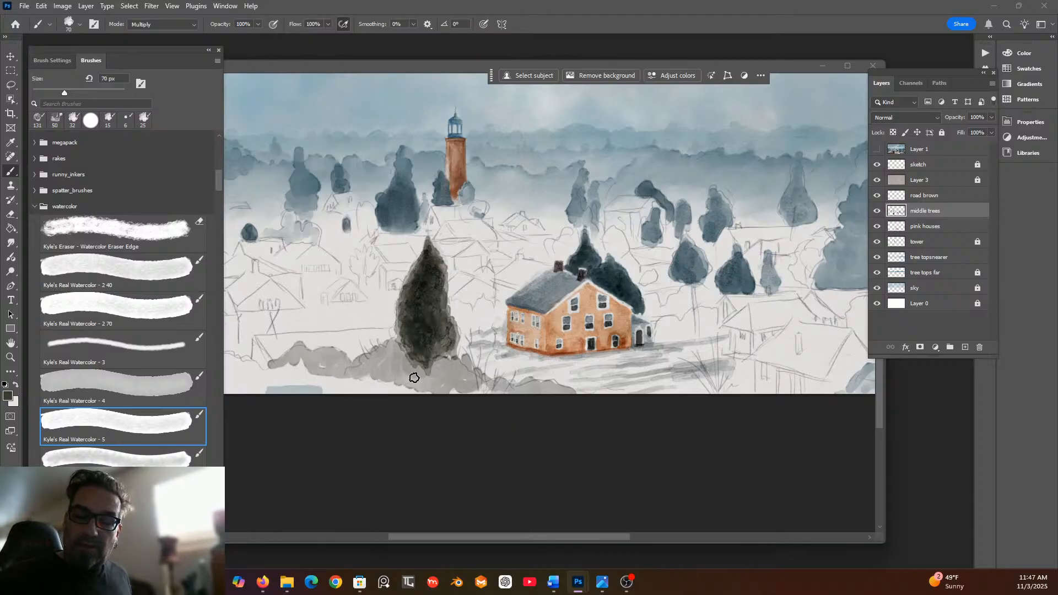
# Build up darker layered strokes across the bushes beneath the foreground tree, extending along the canvas edge toward the road.
pyautogui.moveTo(455, 382); pyautogui.dragTo(470, 373)
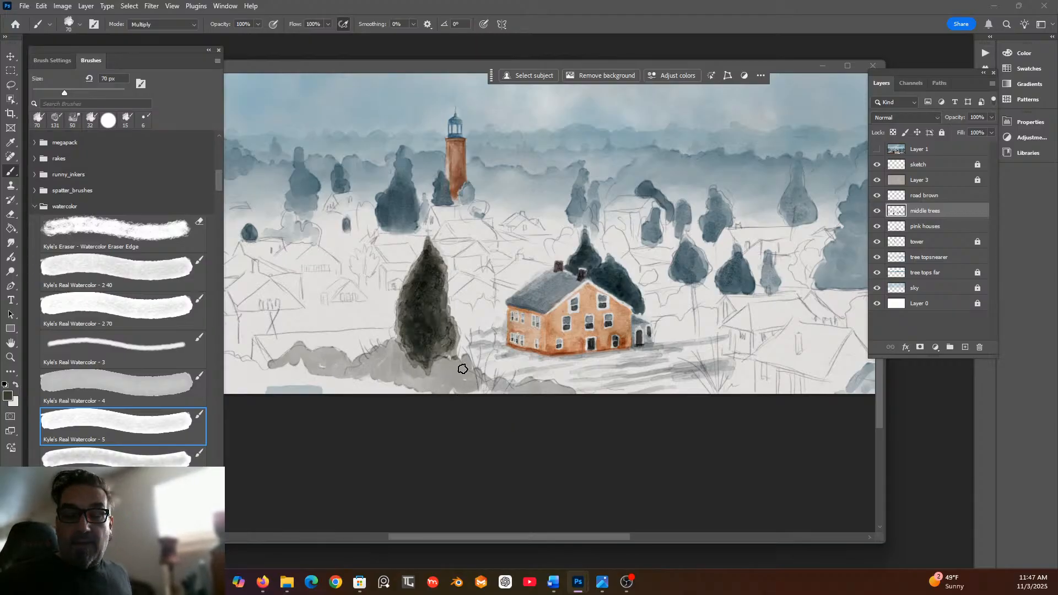
pyautogui.moveTo(435, 379)
pyautogui.mouseDown()
pyautogui.moveTo(467, 363)
pyautogui.moveTo(496, 391)
pyautogui.moveTo(485, 390)
pyautogui.moveTo(512, 390)
pyautogui.moveTo(476, 391)
pyautogui.moveTo(574, 393)
pyautogui.mouseUp()
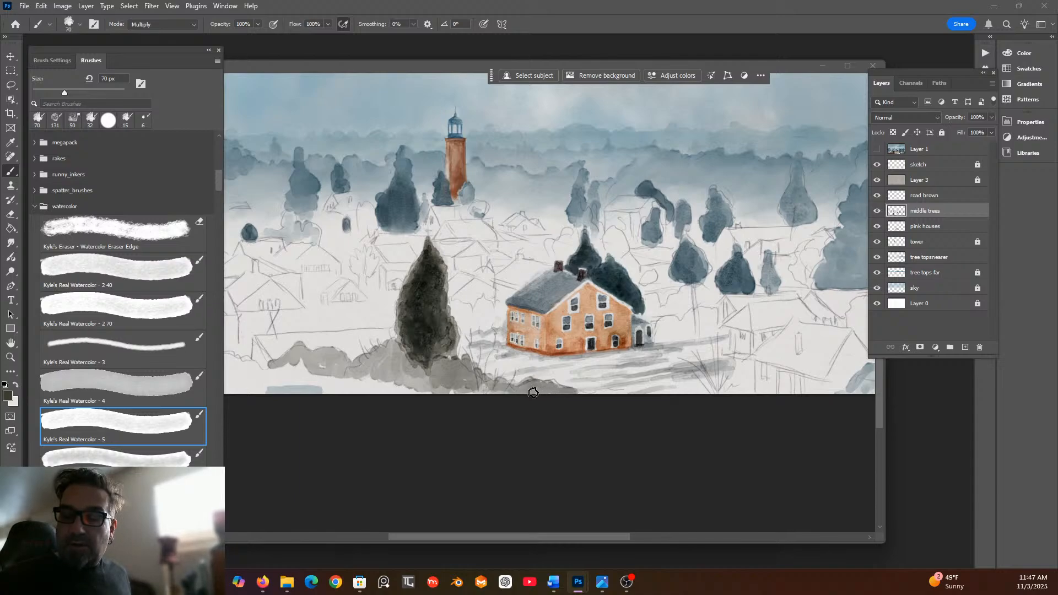
pyautogui.moveTo(484, 383)
pyautogui.mouseDown()
pyautogui.moveTo(409, 384)
pyautogui.moveTo(385, 355)
pyautogui.moveTo(402, 384)
pyautogui.moveTo(406, 369)
pyautogui.moveTo(389, 356)
pyautogui.moveTo(378, 372)
pyautogui.moveTo(389, 346)
pyautogui.moveTo(357, 363)
pyautogui.moveTo(320, 355)
pyautogui.moveTo(318, 366)
pyautogui.moveTo(300, 350)
pyautogui.moveTo(314, 372)
pyautogui.moveTo(311, 355)
pyautogui.moveTo(296, 354)
pyautogui.moveTo(322, 364)
pyautogui.mouseUp()
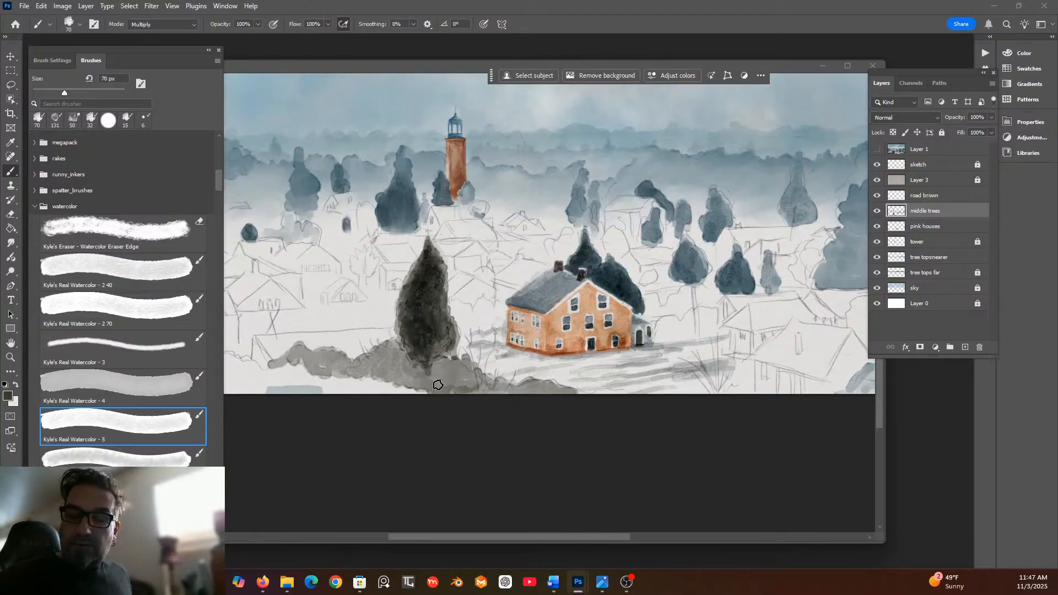
pyautogui.moveTo(443, 382); pyautogui.dragTo(469, 389)
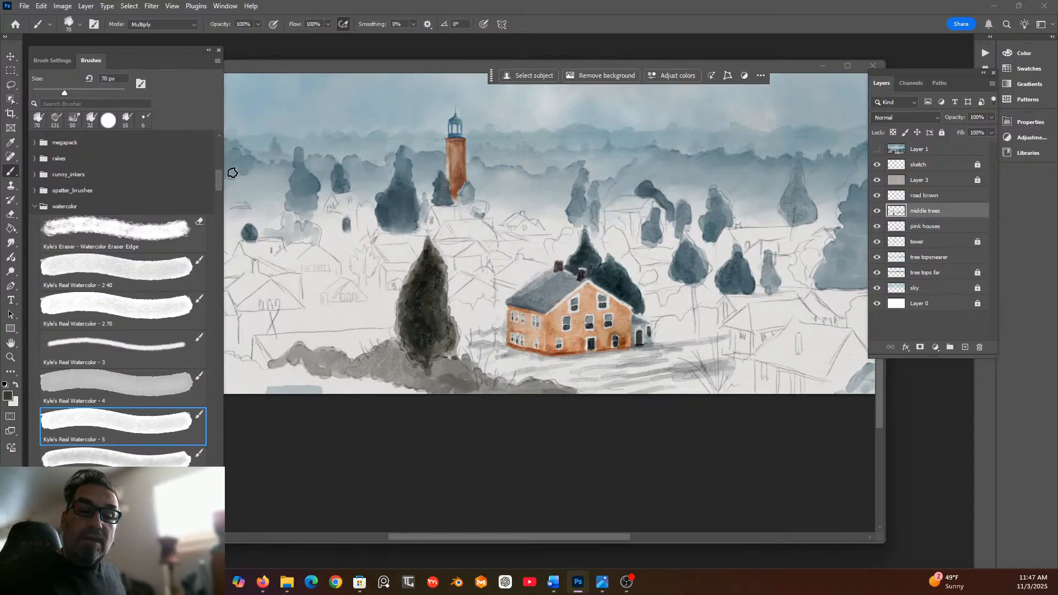
# Soften the bush strokes around the foreground tree's base with the Softer Wet Blender brush at 50 px.
pyautogui.scroll(-15, 173, 374)
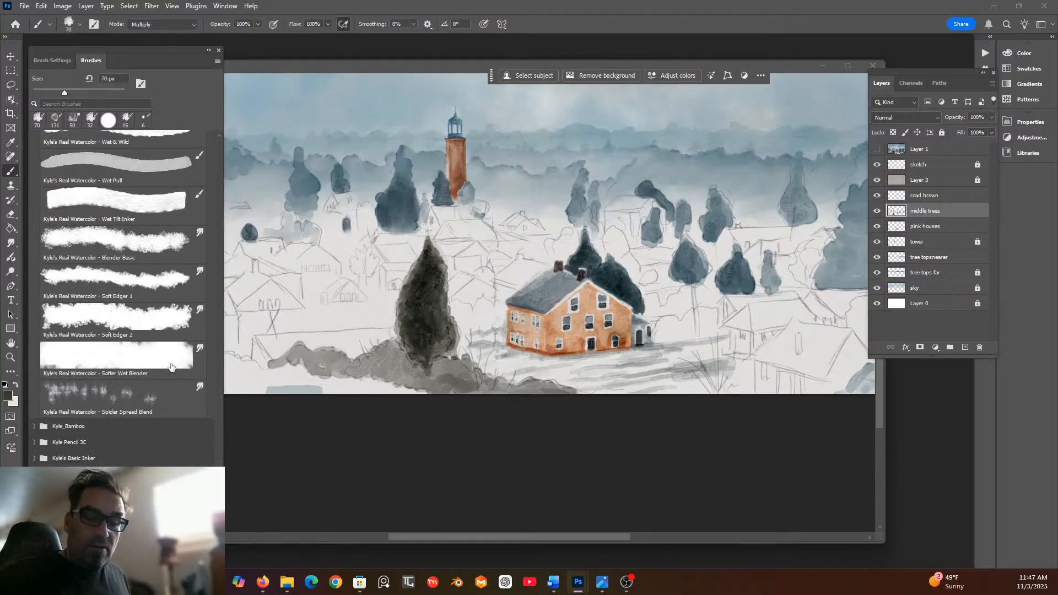
pyautogui.click(173, 374)
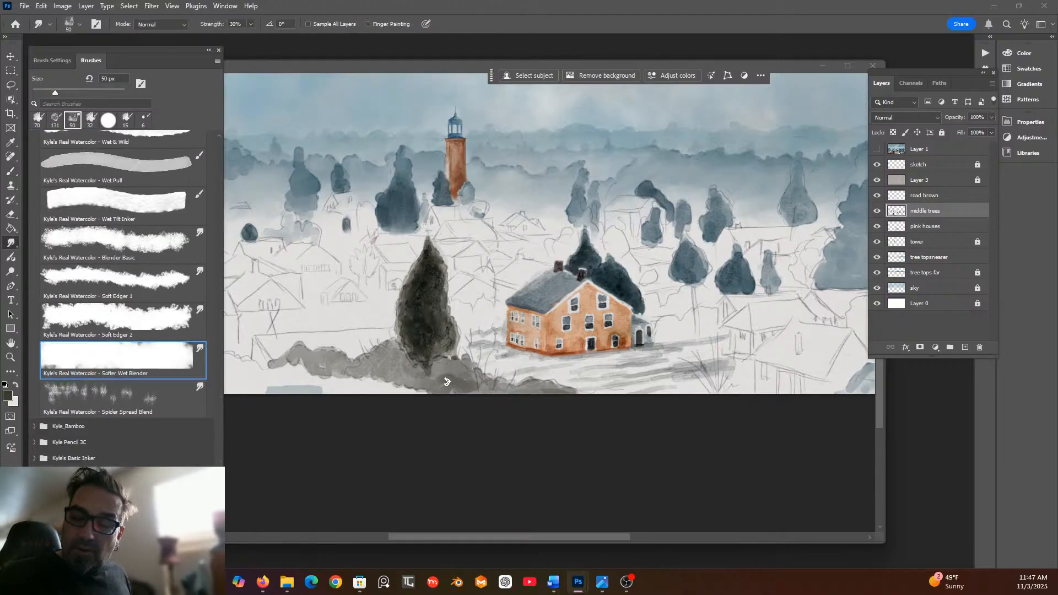
pyautogui.moveTo(456, 365)
pyautogui.mouseDown()
pyautogui.moveTo(474, 389)
pyautogui.moveTo(480, 377)
pyautogui.moveTo(456, 358)
pyautogui.mouseUp()
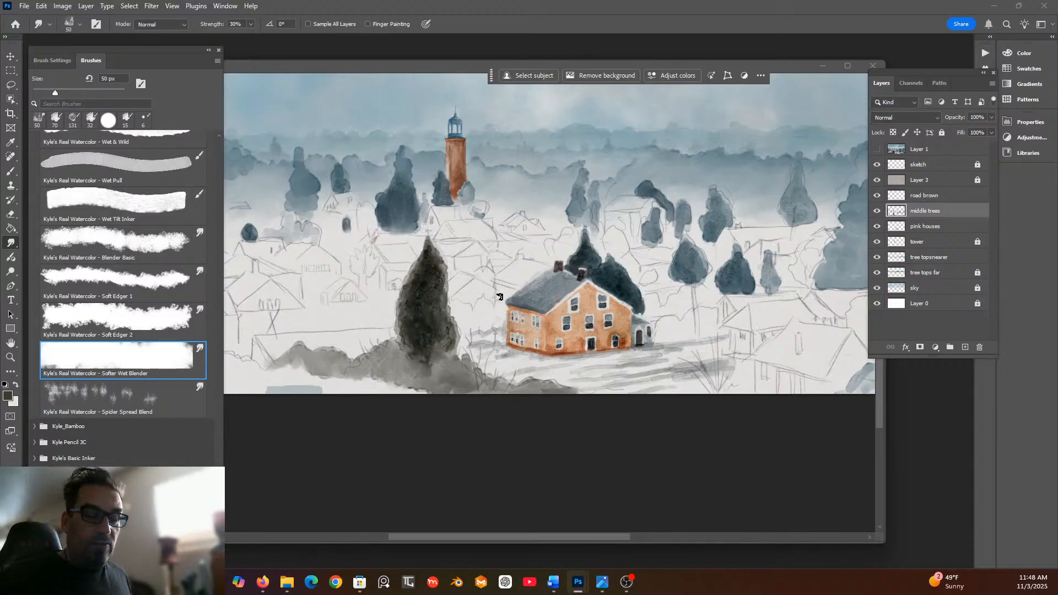
# Paint a thin twig rising from the bushes beside the foreground tree with the Kyle's Real Watercolor - 5 brush at 21 px.
pyautogui.click(13, 171)
pyautogui.moveTo(64, 91); pyautogui.dragTo(42, 87)
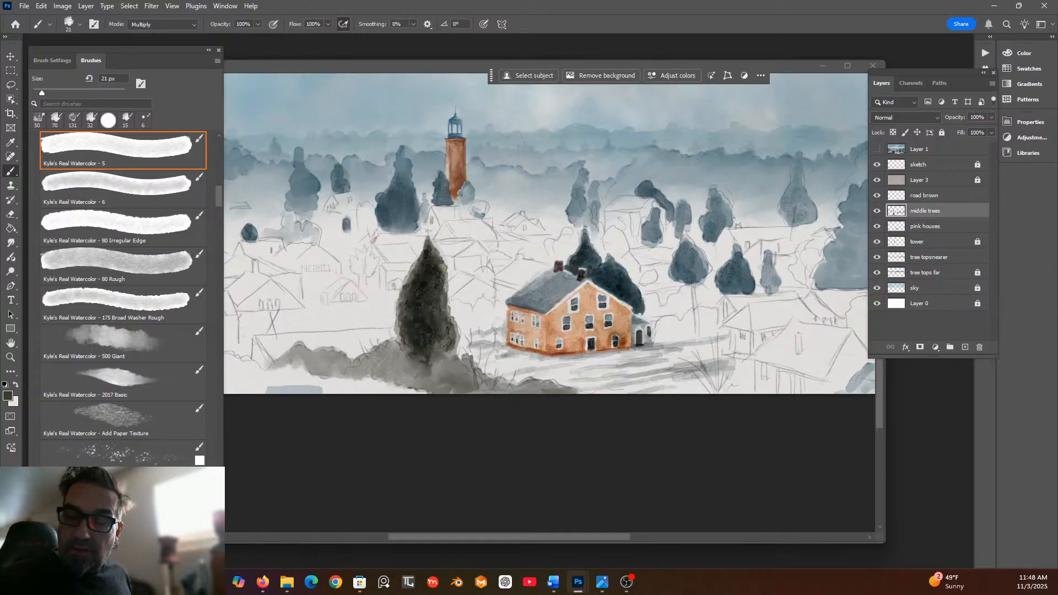
pyautogui.moveTo(470, 342); pyautogui.dragTo(472, 328)
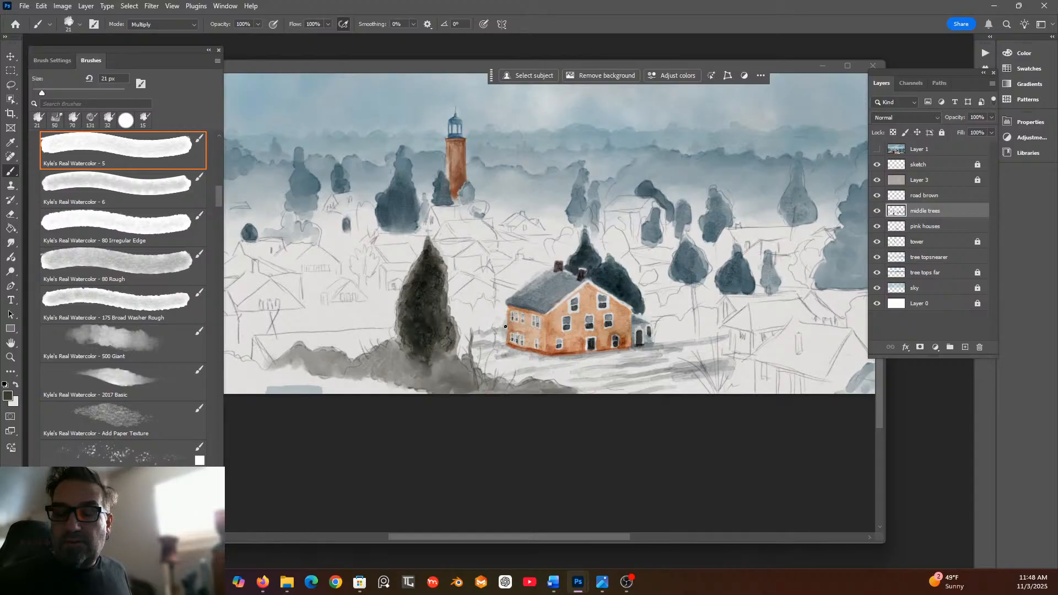
# Darken the foreground color to 27251c and reduce the watercolor brush to 13 px.
pyautogui.click(9, 394)
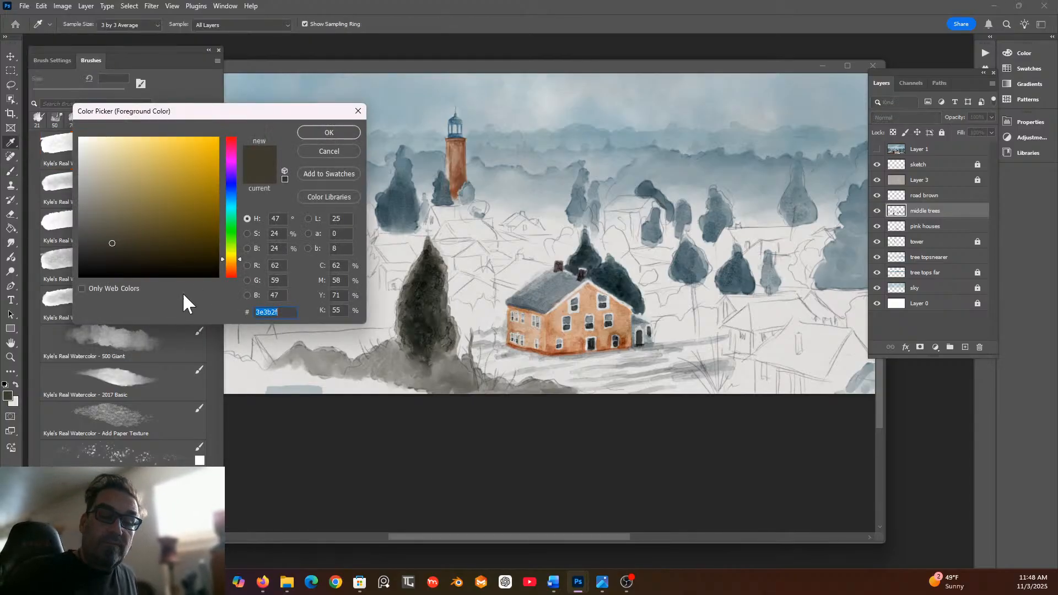
pyautogui.click(117, 256)
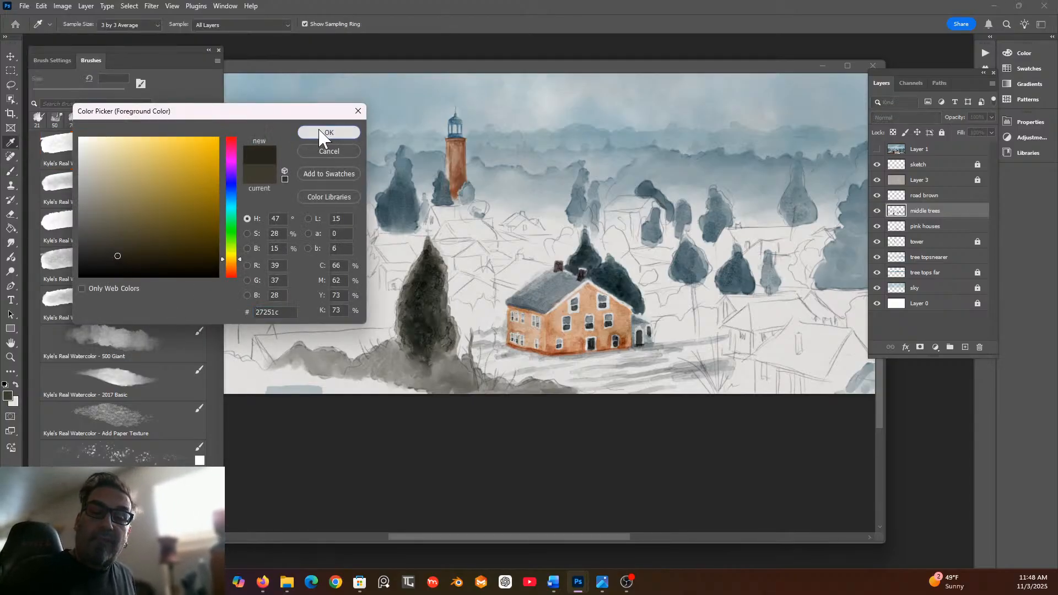
pyautogui.click(329, 133)
pyautogui.press('b')
pyautogui.click(38, 87)
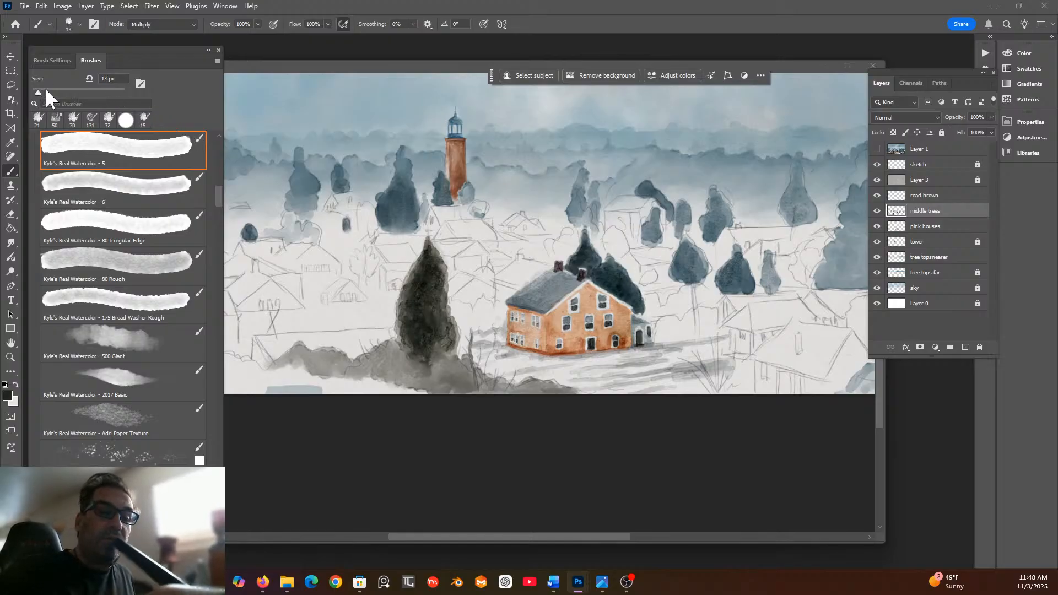
# Paint dark bare branches over the sketched shrub between the foreground tree and the orange house.
pyautogui.click(470, 343)
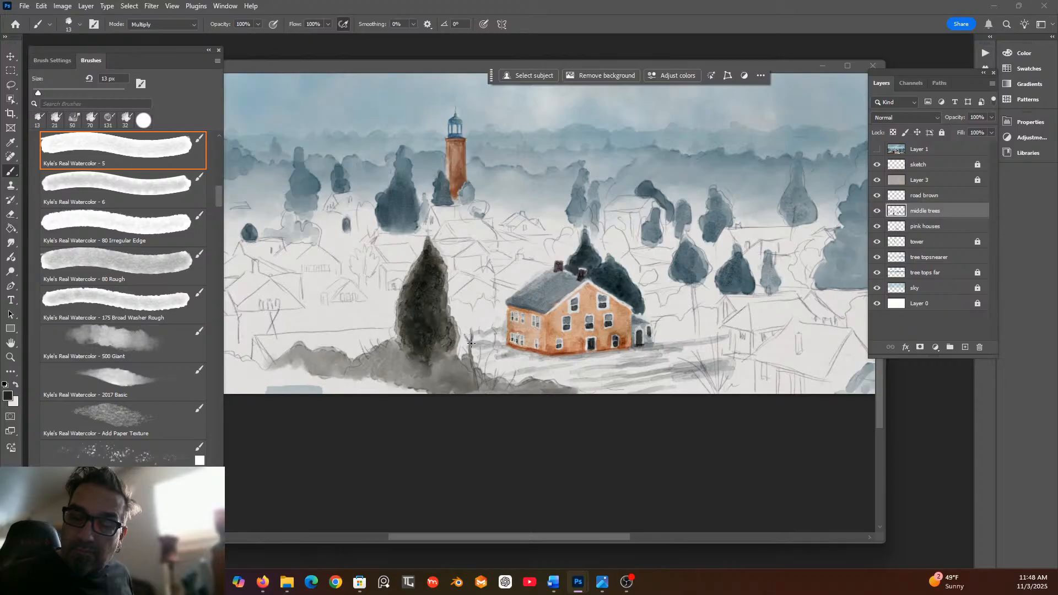
pyautogui.moveTo(467, 339); pyautogui.dragTo(479, 369)
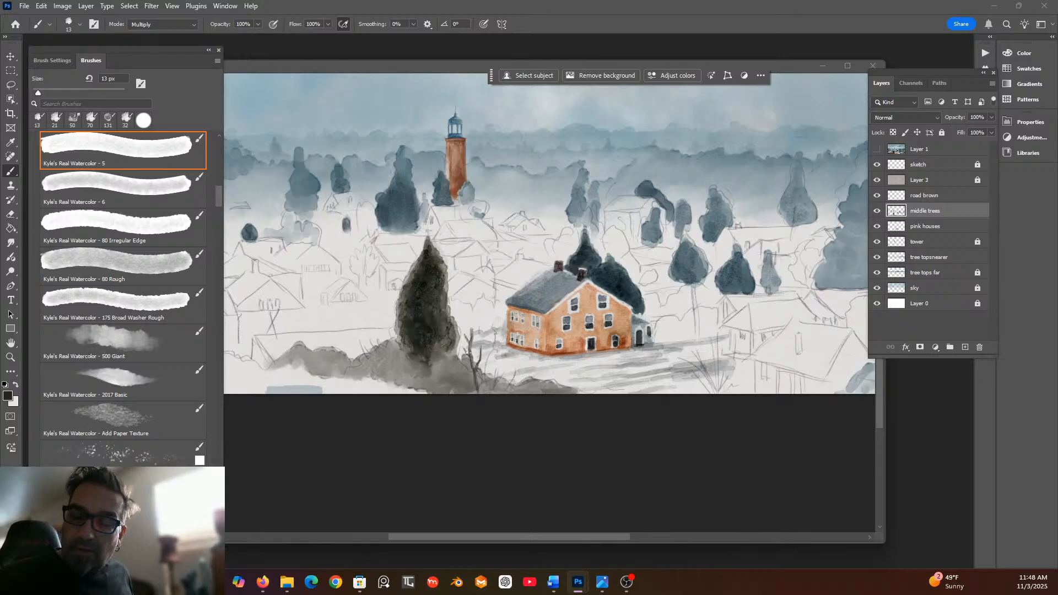
pyautogui.moveTo(483, 391); pyautogui.dragTo(489, 359)
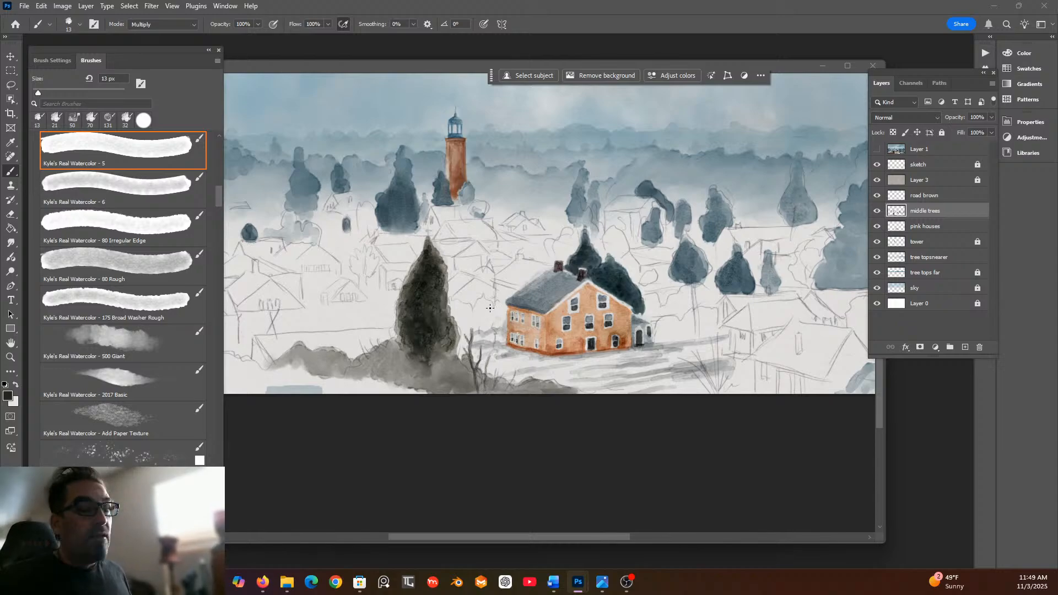
pyautogui.moveTo(484, 387); pyautogui.dragTo(482, 375)
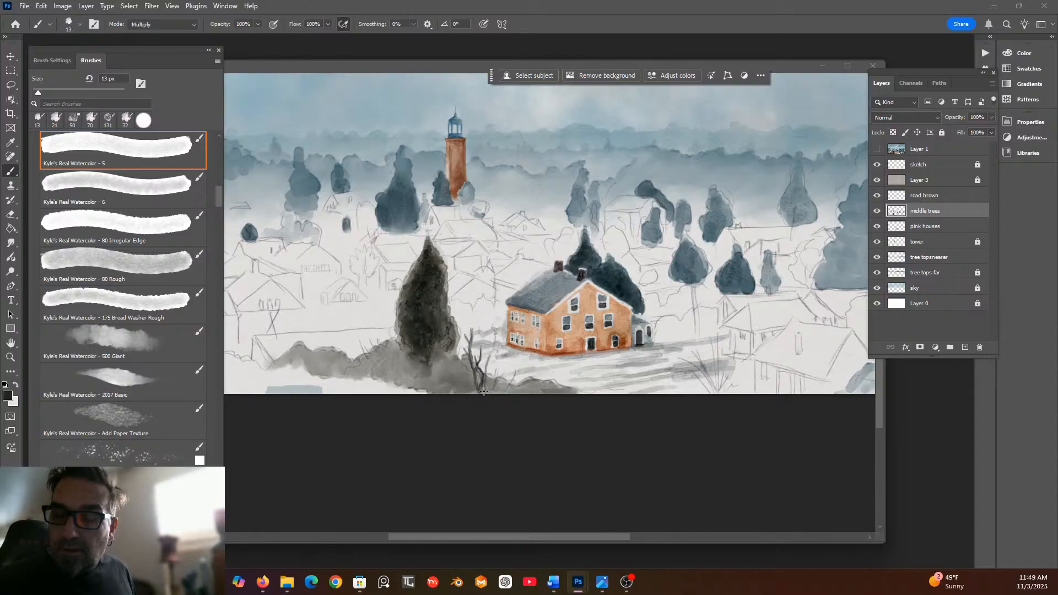
pyautogui.moveTo(486, 376); pyautogui.dragTo(491, 356)
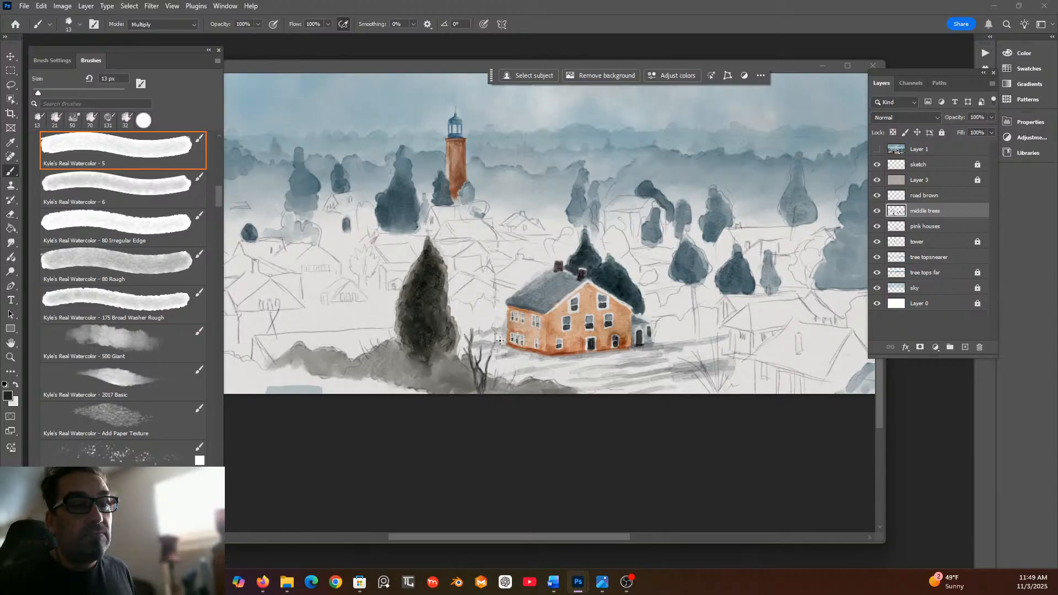
pyautogui.moveTo(494, 383)
pyautogui.mouseDown()
pyautogui.moveTo(499, 366)
pyautogui.moveTo(490, 387)
pyautogui.mouseUp()
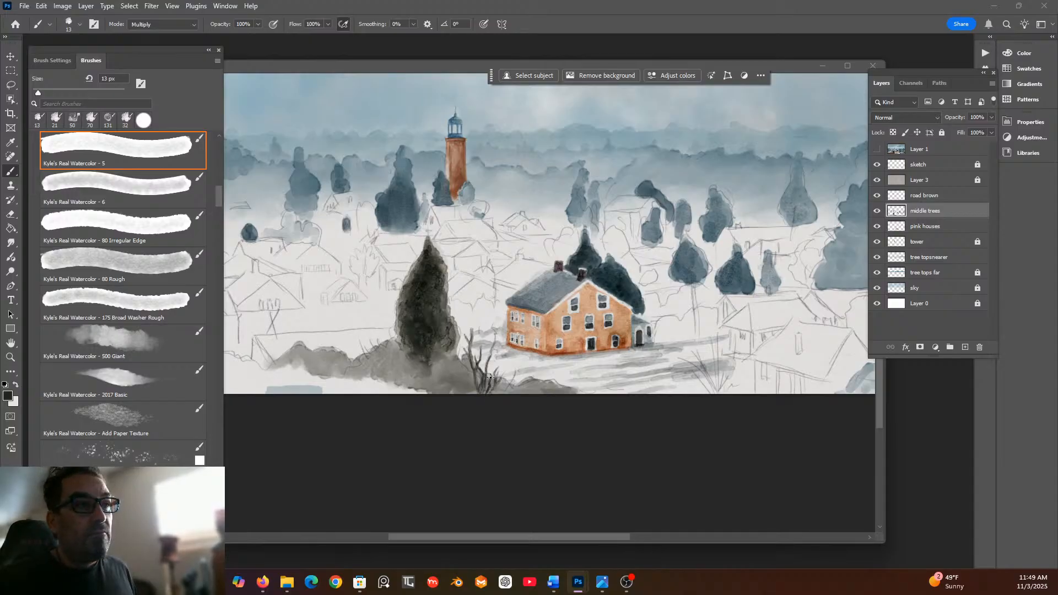
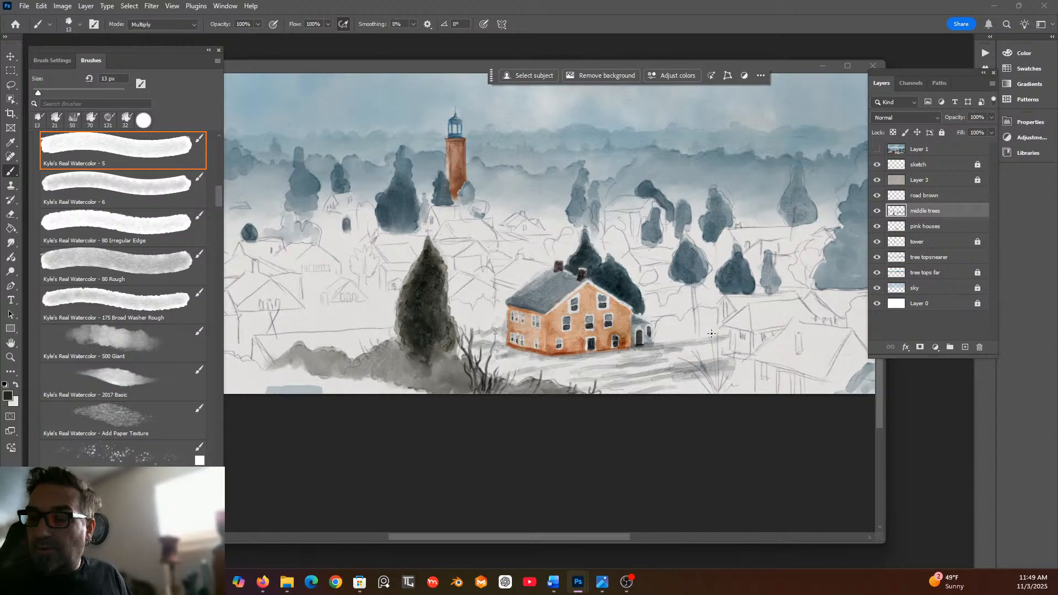
# Paint a second dark bare shrub over the sketched branches across the road, beside the unpainted house.
pyautogui.moveTo(711, 345); pyautogui.dragTo(718, 390)
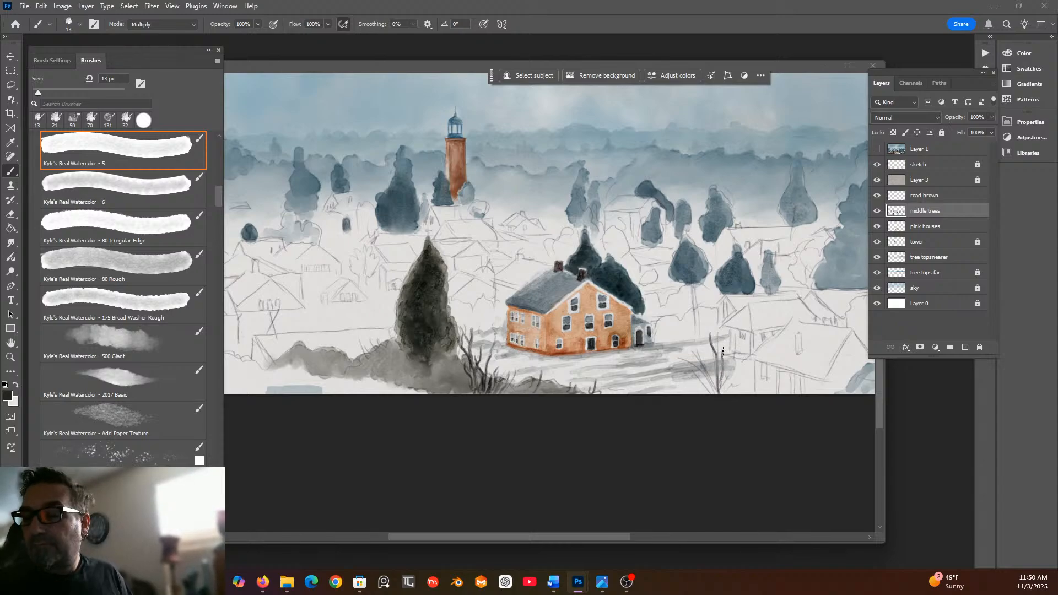
pyautogui.moveTo(720, 337)
pyautogui.mouseDown()
pyautogui.moveTo(718, 352)
pyautogui.moveTo(695, 361)
pyautogui.moveTo(709, 382)
pyautogui.moveTo(695, 354)
pyautogui.moveTo(717, 394)
pyautogui.moveTo(716, 358)
pyautogui.mouseUp()
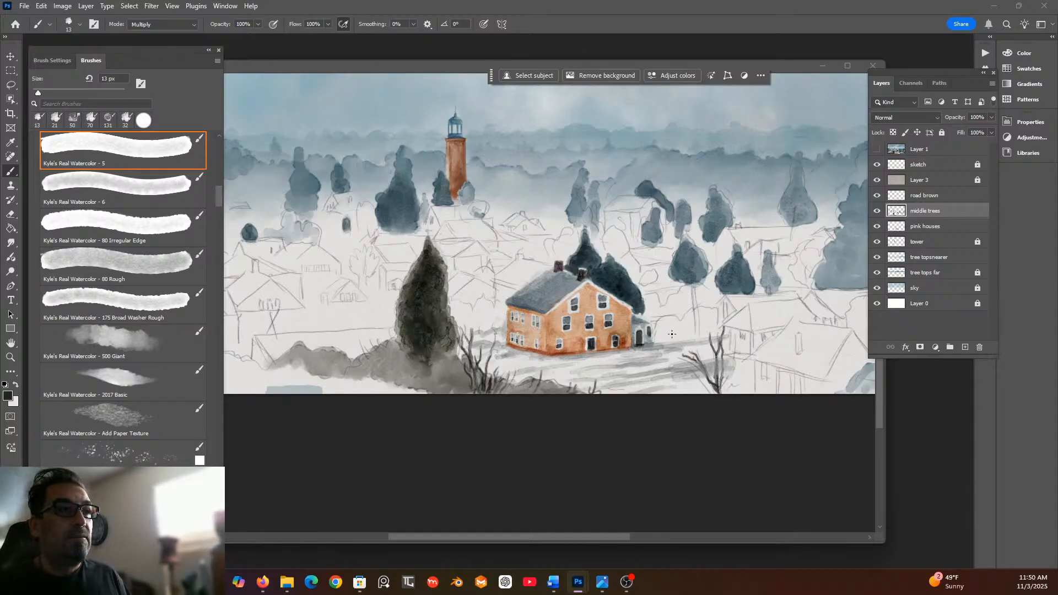
pyautogui.moveTo(693, 364)
pyautogui.mouseDown()
pyautogui.moveTo(711, 392)
pyautogui.moveTo(706, 384)
pyautogui.mouseUp()
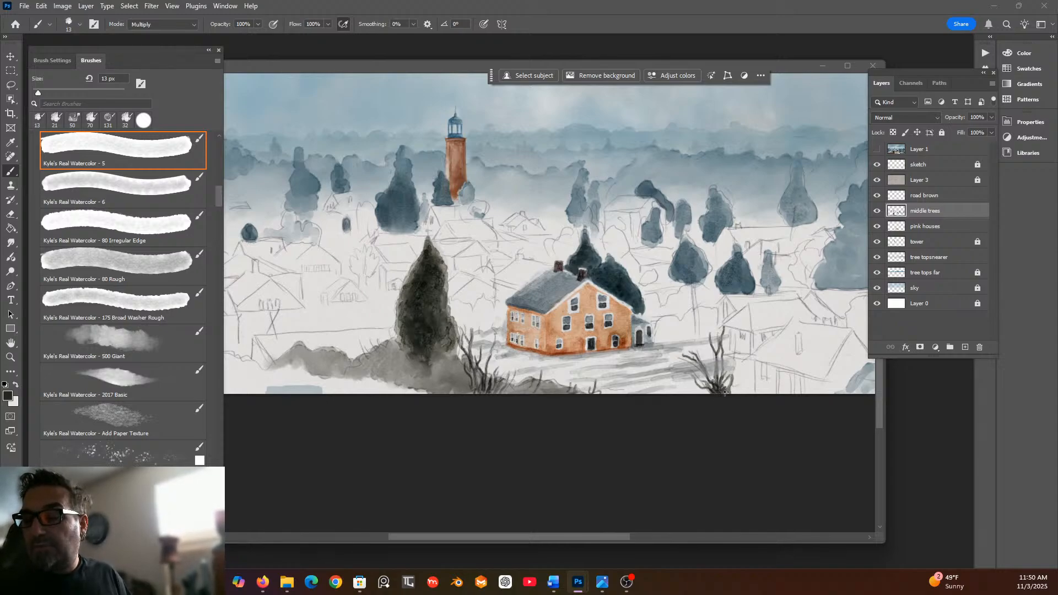
pyautogui.moveTo(723, 380); pyautogui.dragTo(715, 355)
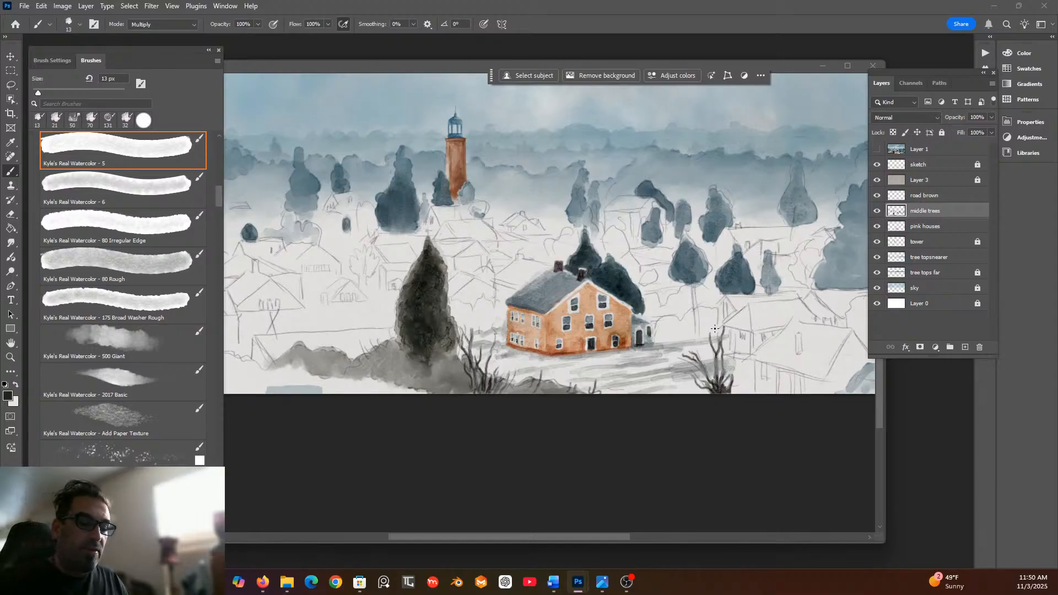
# Sample dark teal 2a3d40 from the trees behind the orange house and paint rough foliage edges around them.
pyautogui.click(8, 395)
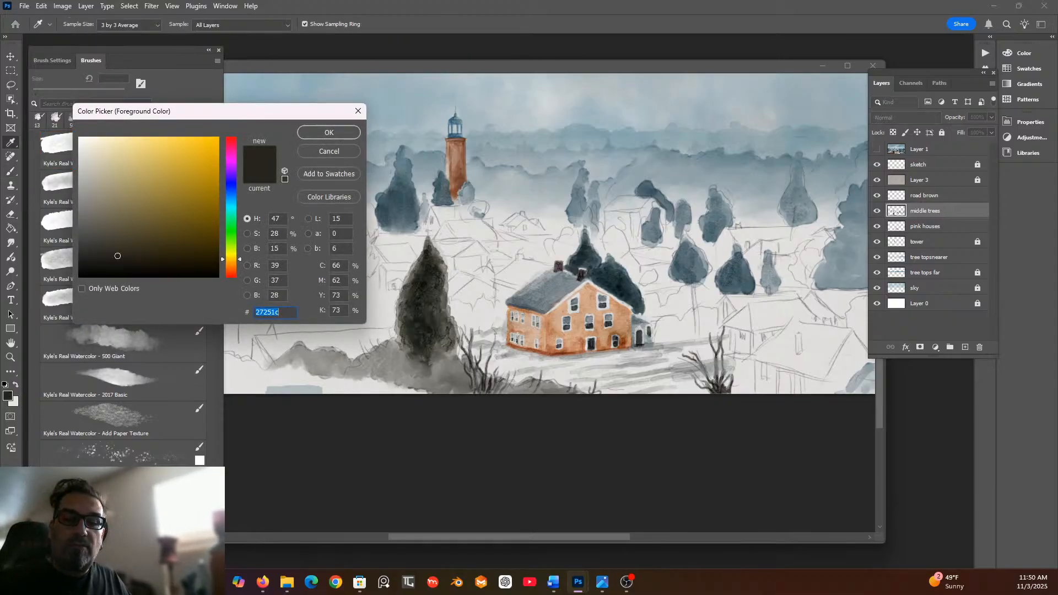
pyautogui.click(614, 263)
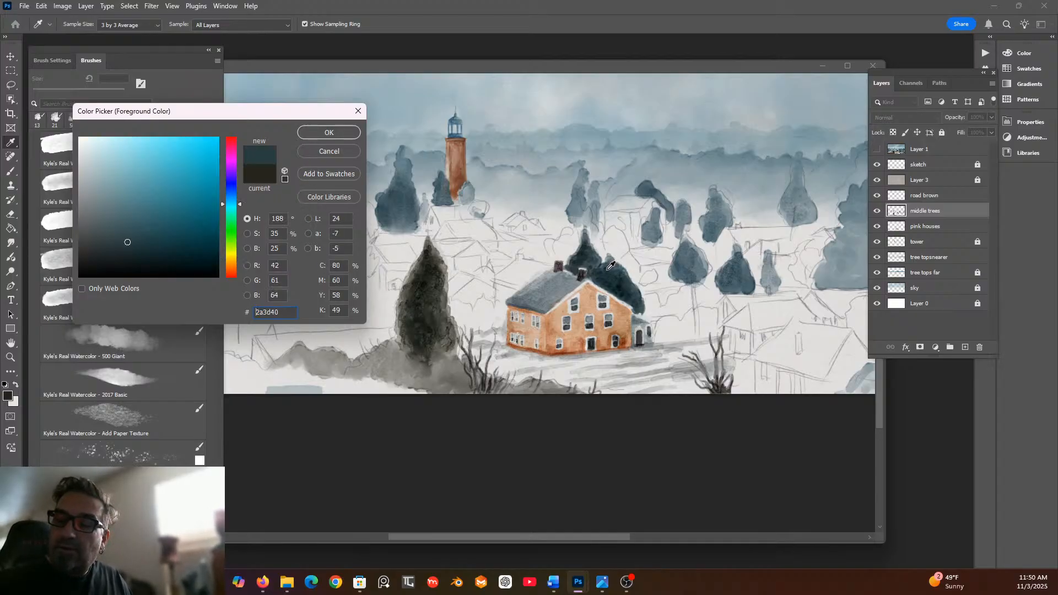
pyautogui.click(321, 133)
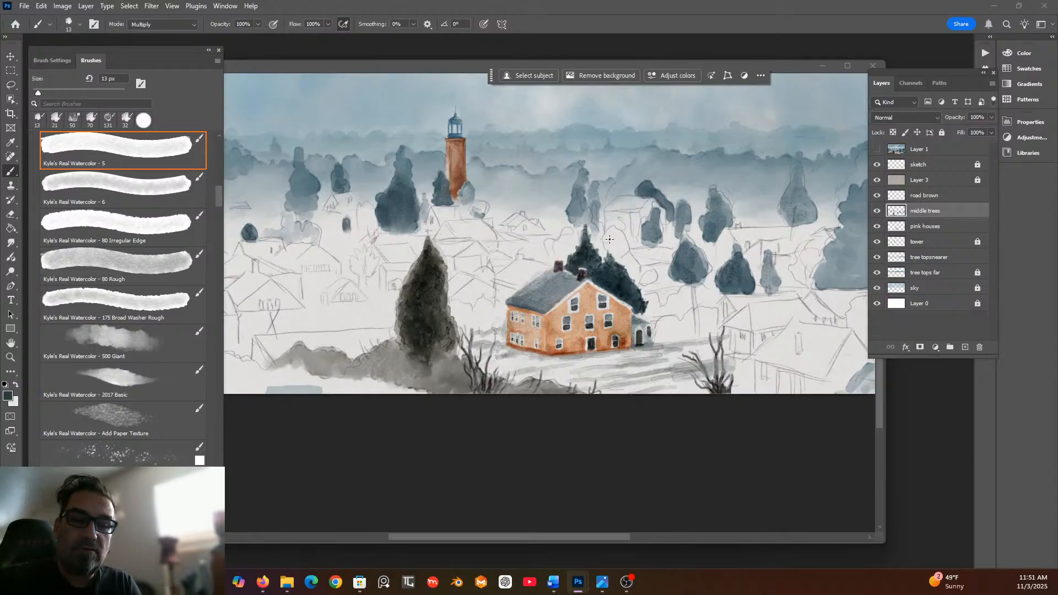
# Soften the foliage of the dark trees behind the orange house with the Softer Wet Blender at 50 px.
pyautogui.moveTo(220, 200); pyautogui.dragTo(232, 483)
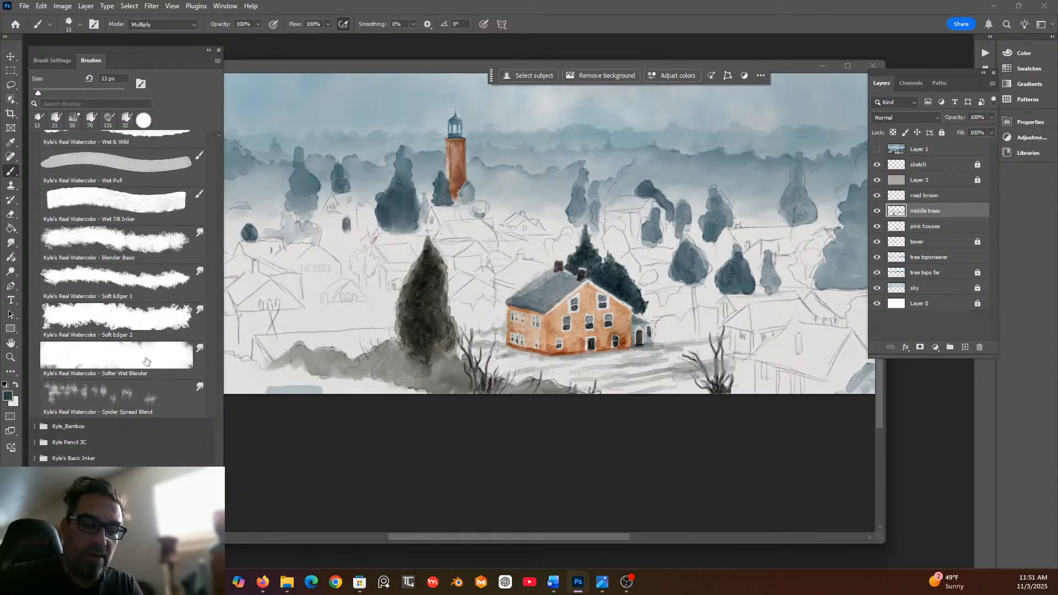
pyautogui.click(190, 358)
pyautogui.moveTo(638, 298)
pyautogui.mouseDown()
pyautogui.moveTo(644, 308)
pyautogui.moveTo(633, 284)
pyautogui.mouseUp()
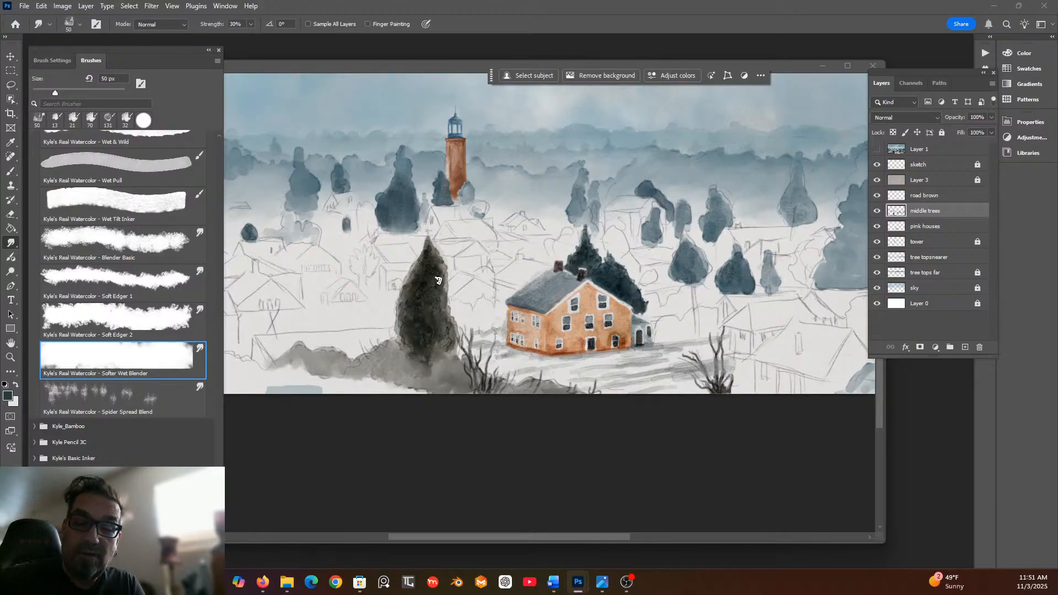
# Sample grey 5e5e56 from the foreground tree and paint leafy edges along its side facing the orange house at 13 px.
pyautogui.click(9, 396)
pyautogui.click(9, 396)
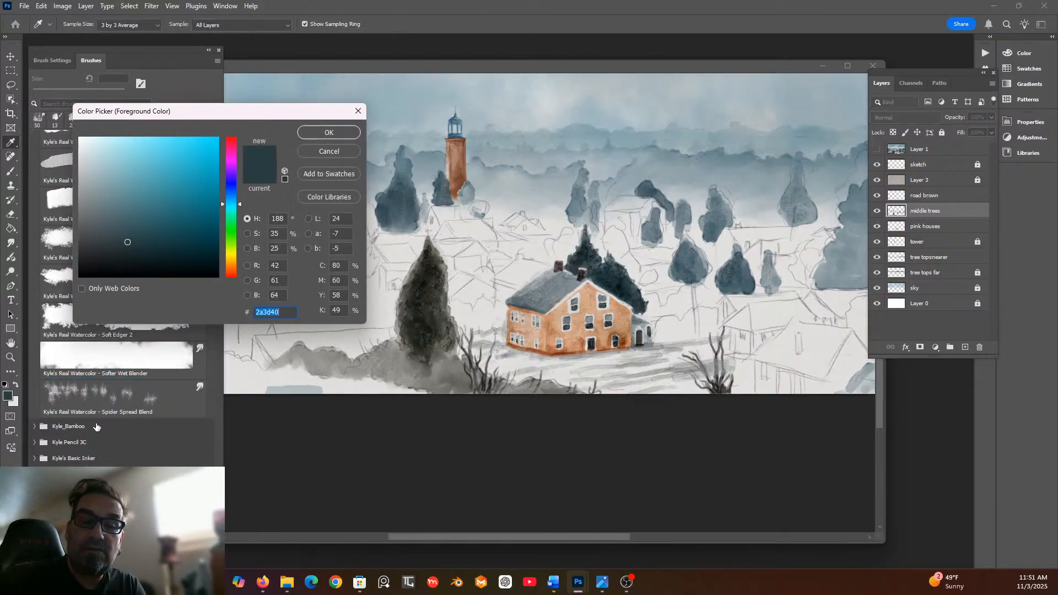
pyautogui.click(444, 303)
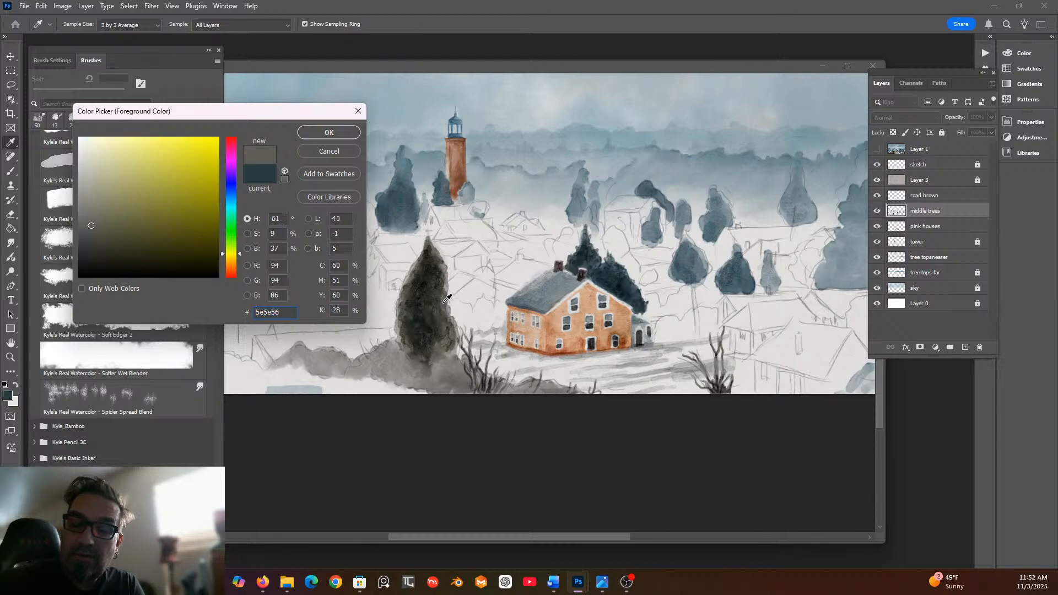
pyautogui.click(329, 132)
pyautogui.press('r')
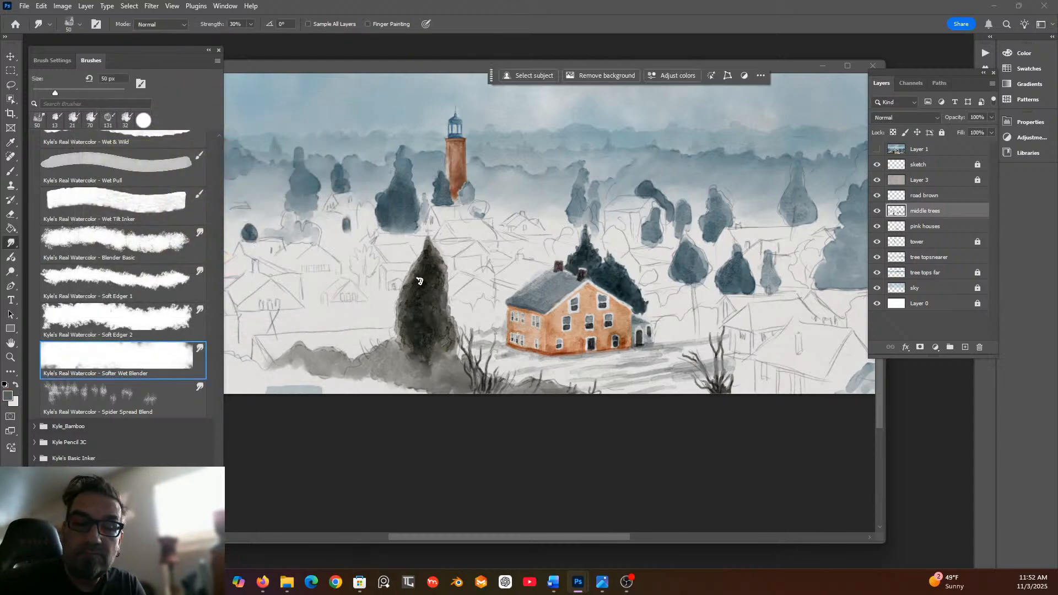
pyautogui.click(12, 170)
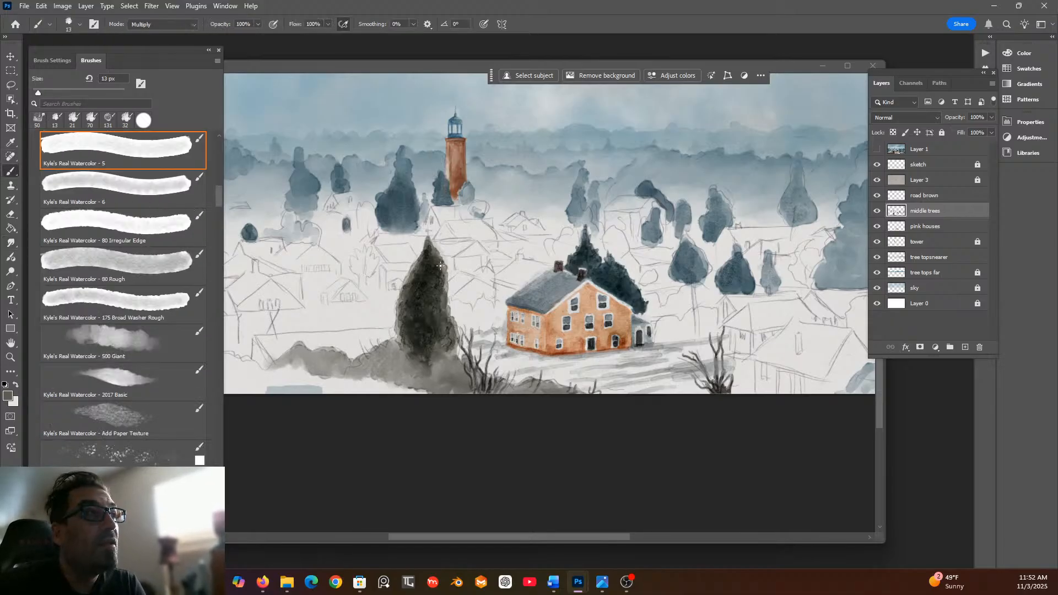
pyautogui.moveTo(448, 270); pyautogui.dragTo(446, 282)
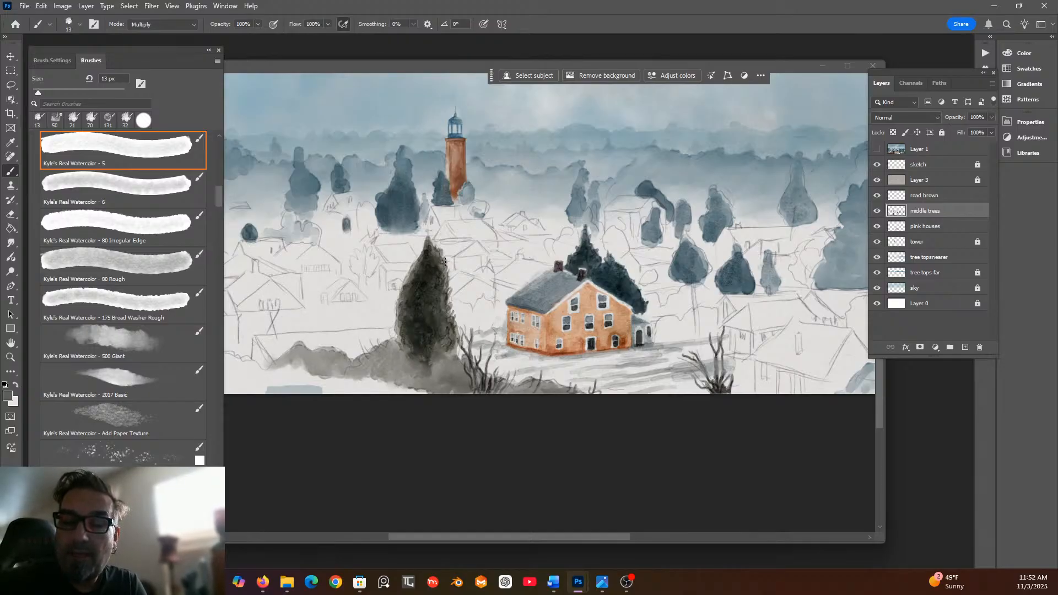
pyautogui.moveTo(443, 269); pyautogui.dragTo(448, 269)
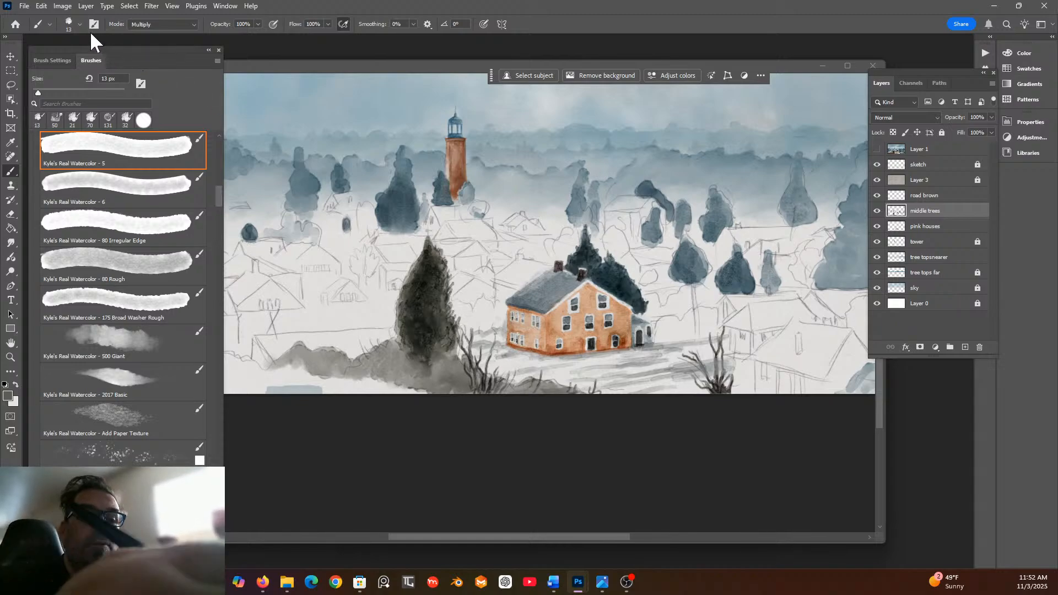
# Extend the leafy edge down the foreground tree's lower side near the bare shrub, enlarging the brush to 21 px and 48 px.
pyautogui.click(68, 25)
pyautogui.moveTo(67, 58); pyautogui.dragTo(70, 58)
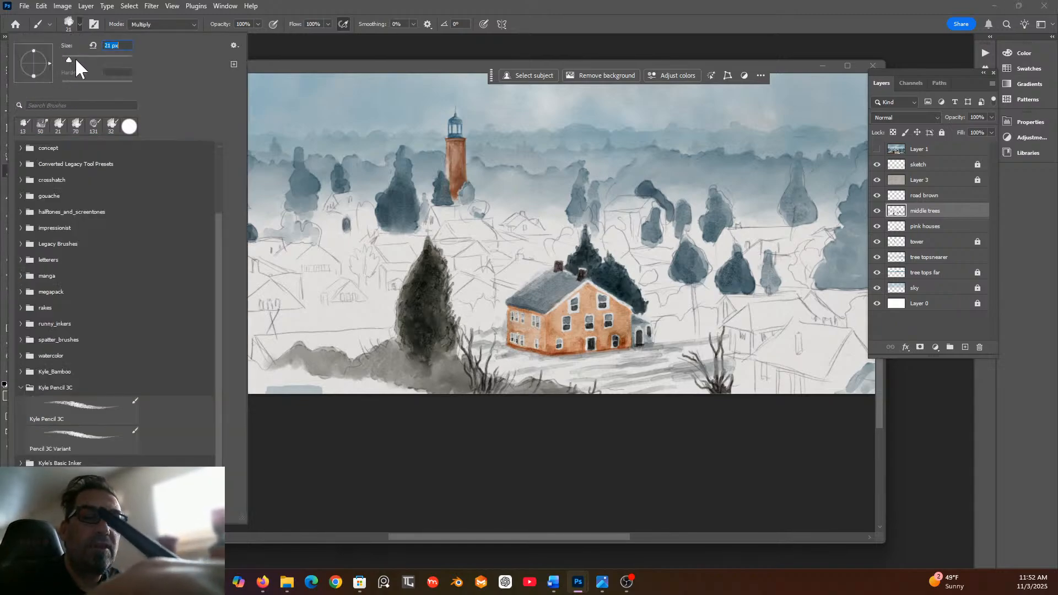
pyautogui.click(452, 318)
pyautogui.moveTo(450, 315); pyautogui.dragTo(452, 326)
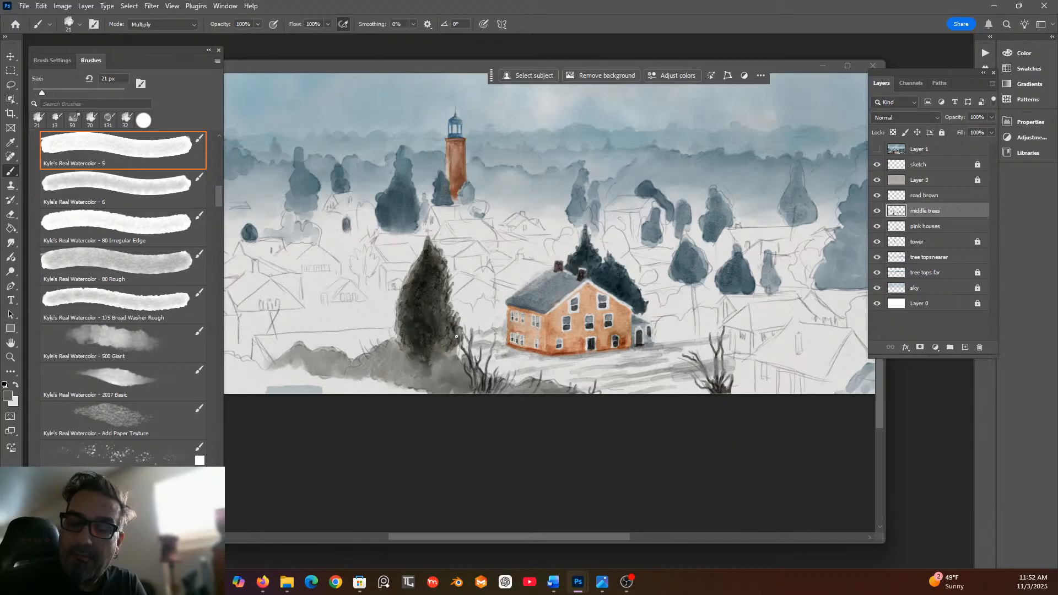
pyautogui.click(79, 25)
pyautogui.moveTo(75, 58); pyautogui.dragTo(82, 59)
pyautogui.click(457, 325)
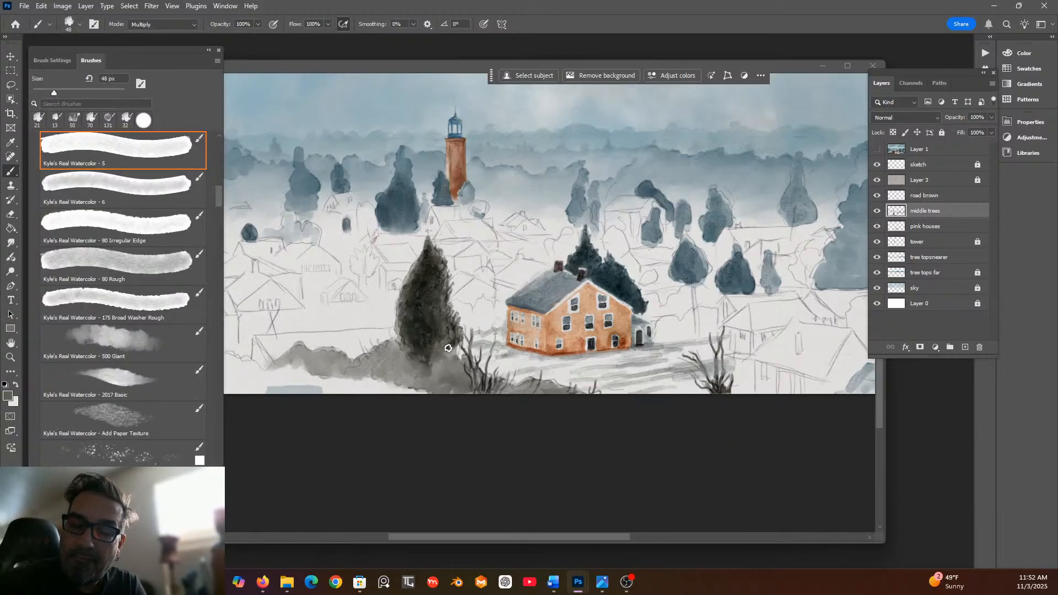
pyautogui.moveTo(447, 348); pyautogui.dragTo(455, 323)
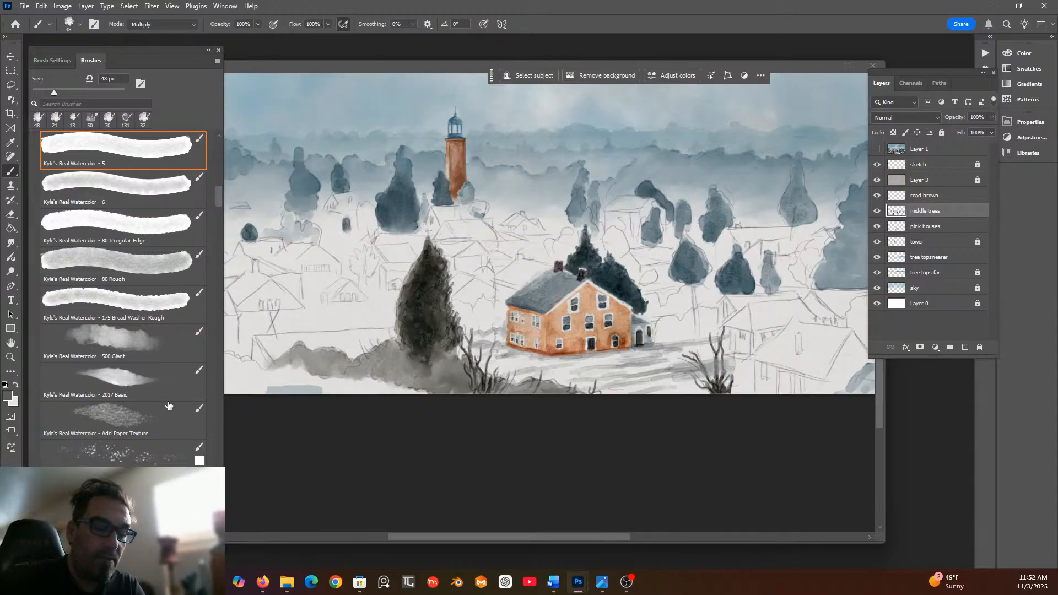
# Sample dark green-grey 393c34 from the foreground tree and paint leafy edges along its side facing away from the orange house.
pyautogui.click(8, 395)
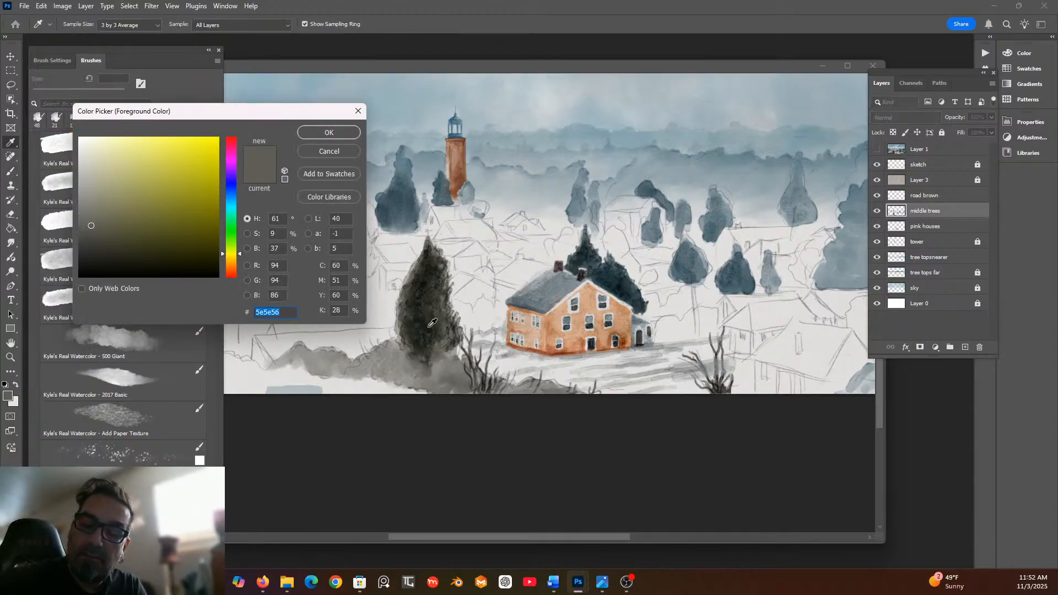
pyautogui.click(408, 331)
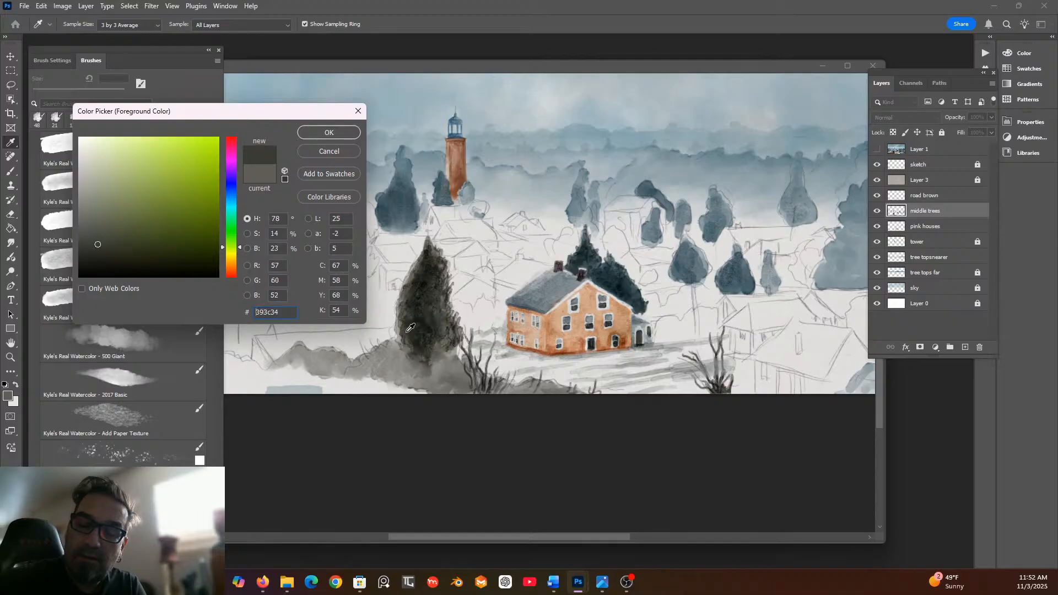
pyautogui.click(328, 133)
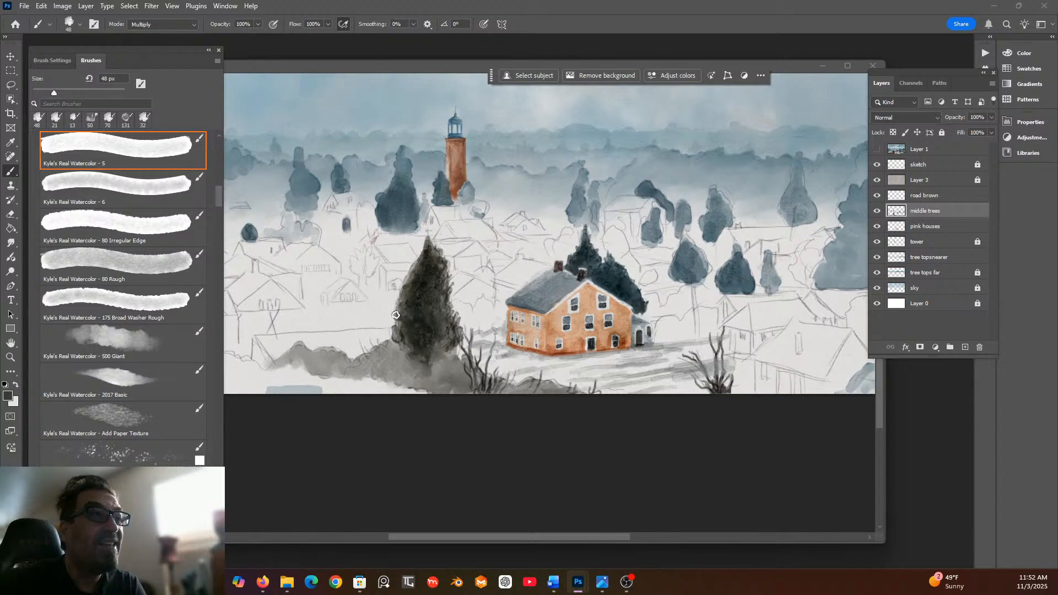
pyautogui.moveTo(397, 299)
pyautogui.mouseDown()
pyautogui.moveTo(424, 251)
pyautogui.moveTo(399, 295)
pyautogui.moveTo(404, 353)
pyautogui.moveTo(412, 273)
pyautogui.mouseUp()
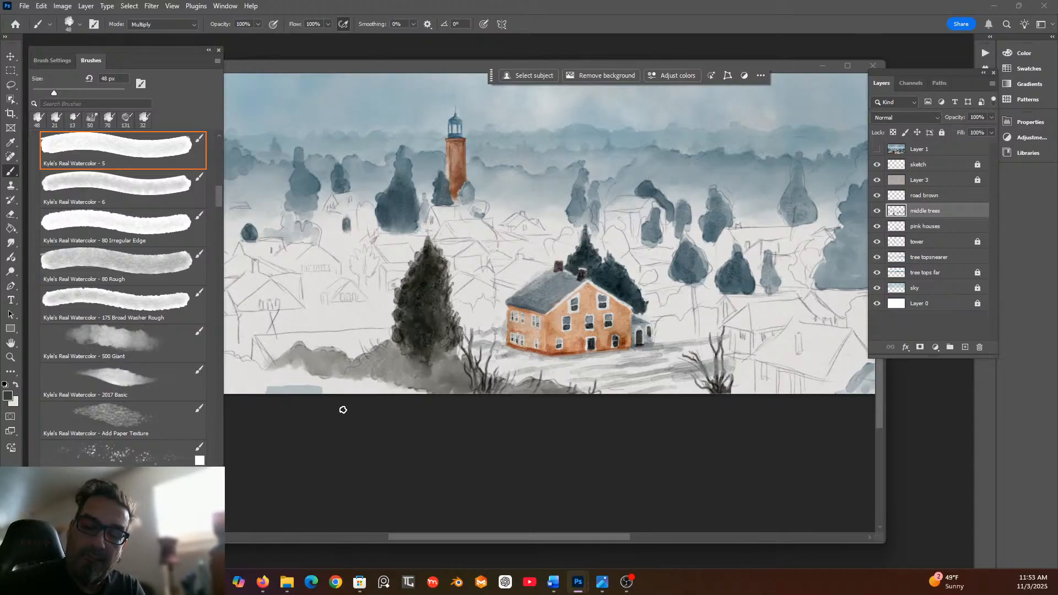
# Blend the new foliage on the foreground tree with the Softer Wet Blender at 50 px.
pyautogui.moveTo(219, 198); pyautogui.dragTo(230, 485)
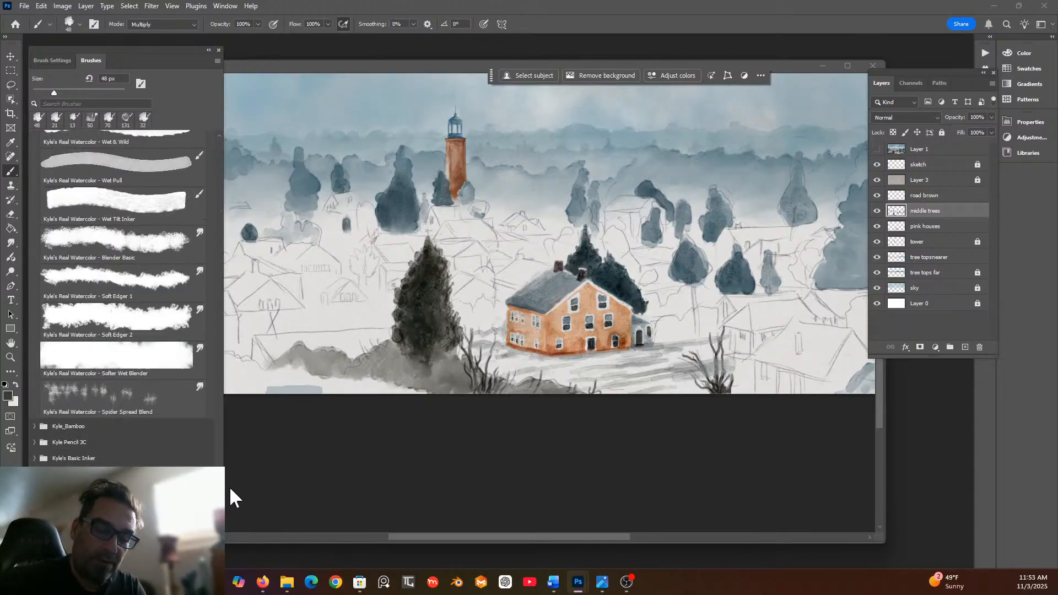
pyautogui.click(166, 348)
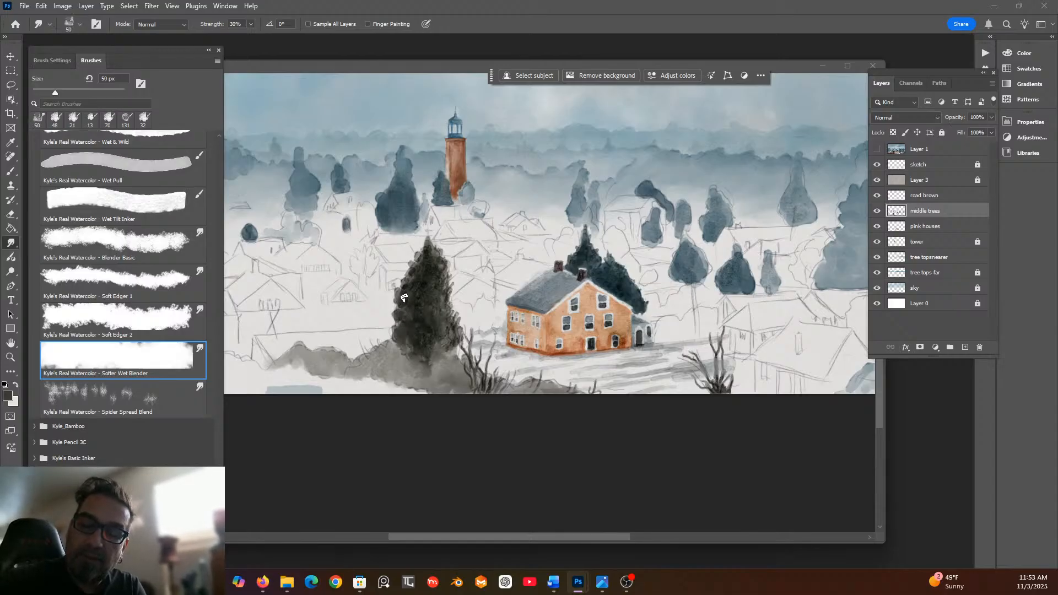
pyautogui.moveTo(396, 297)
pyautogui.mouseDown()
pyautogui.moveTo(420, 260)
pyautogui.moveTo(401, 310)
pyautogui.moveTo(411, 304)
pyautogui.mouseUp()
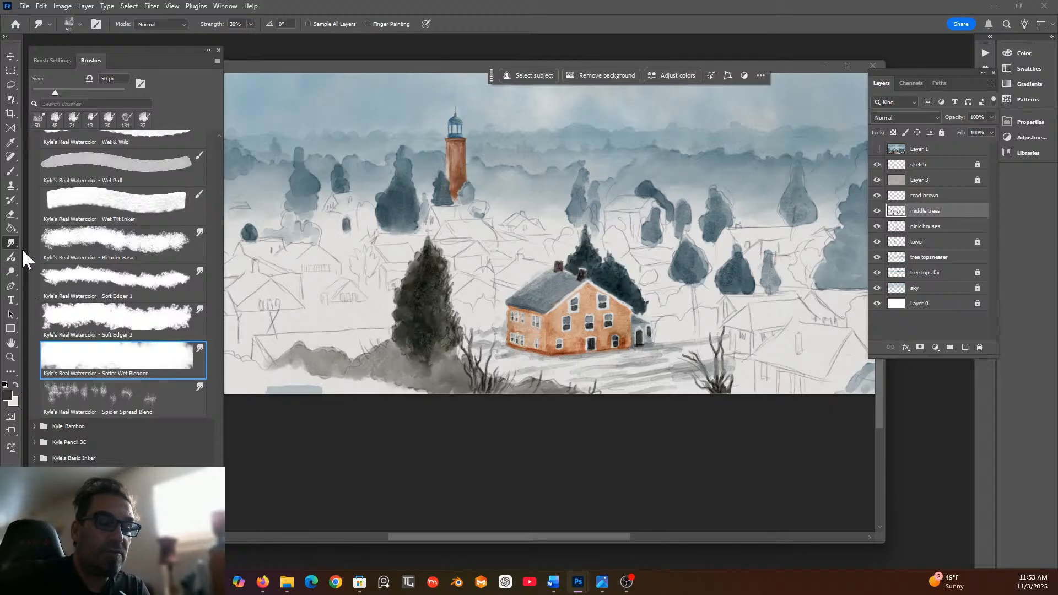
# Sample a dark reddish brown from the artwork, try it over the grey foreground bushes, and undo the stroke.
pyautogui.click(12, 143)
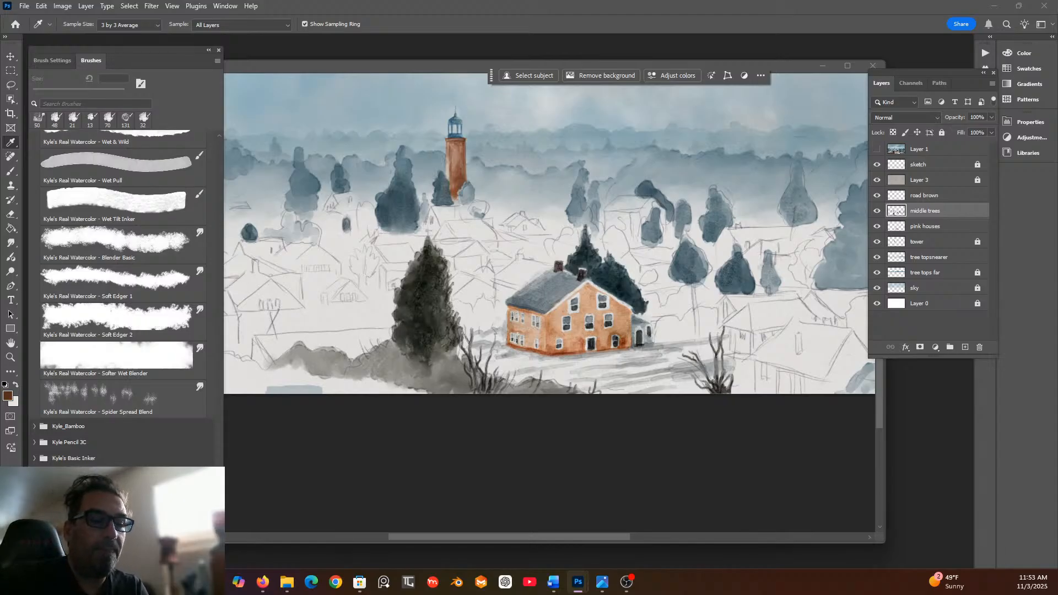
pyautogui.click(10, 170)
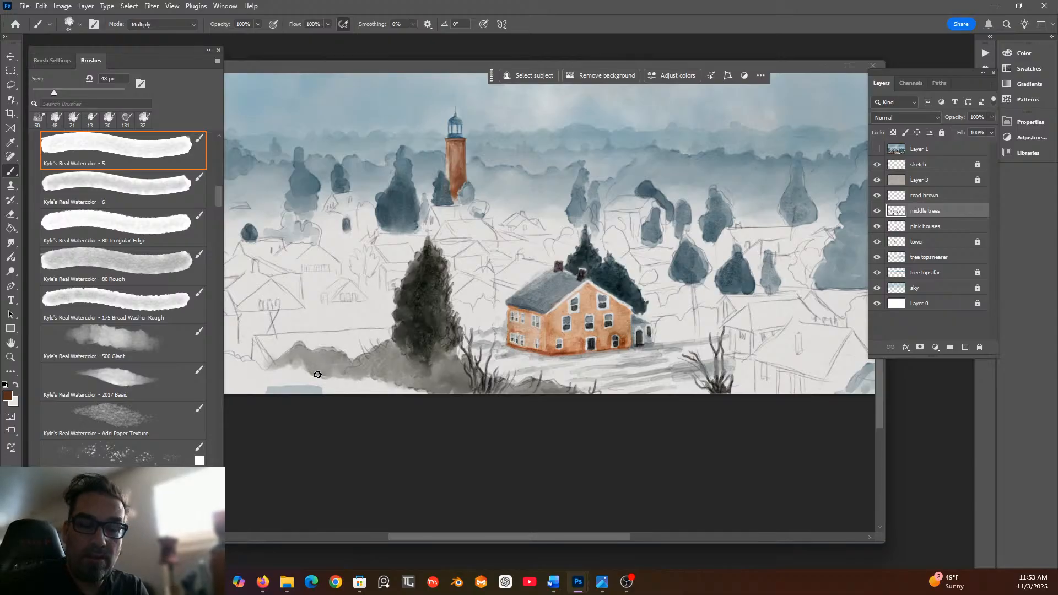
pyautogui.moveTo(317, 368)
pyautogui.mouseDown()
pyautogui.moveTo(269, 388)
pyautogui.moveTo(286, 390)
pyautogui.moveTo(288, 369)
pyautogui.moveTo(285, 386)
pyautogui.moveTo(310, 378)
pyautogui.moveTo(290, 384)
pyautogui.moveTo(305, 370)
pyautogui.moveTo(296, 378)
pyautogui.moveTo(322, 391)
pyautogui.moveTo(320, 372)
pyautogui.moveTo(338, 378)
pyautogui.moveTo(341, 388)
pyautogui.moveTo(314, 388)
pyautogui.moveTo(331, 394)
pyautogui.moveTo(309, 377)
pyautogui.moveTo(358, 380)
pyautogui.moveTo(341, 392)
pyautogui.moveTo(364, 379)
pyautogui.moveTo(402, 385)
pyautogui.moveTo(384, 368)
pyautogui.moveTo(371, 377)
pyautogui.moveTo(389, 359)
pyautogui.moveTo(389, 383)
pyautogui.moveTo(362, 379)
pyautogui.moveTo(389, 377)
pyautogui.moveTo(394, 390)
pyautogui.moveTo(384, 372)
pyautogui.moveTo(355, 387)
pyautogui.moveTo(410, 371)
pyautogui.mouseUp()
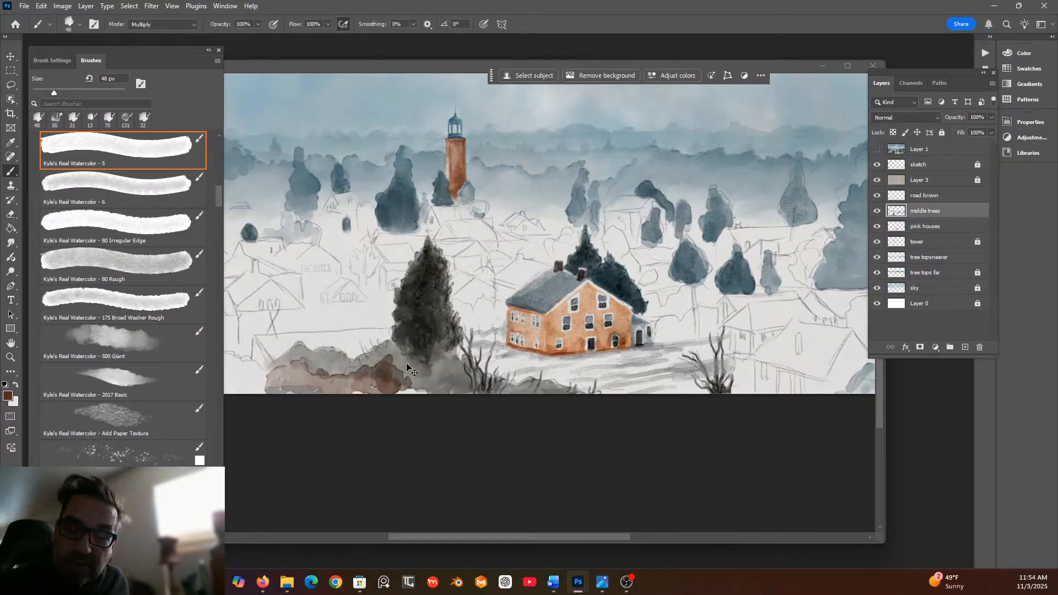
pyautogui.hotkey('ctrl', 'z')
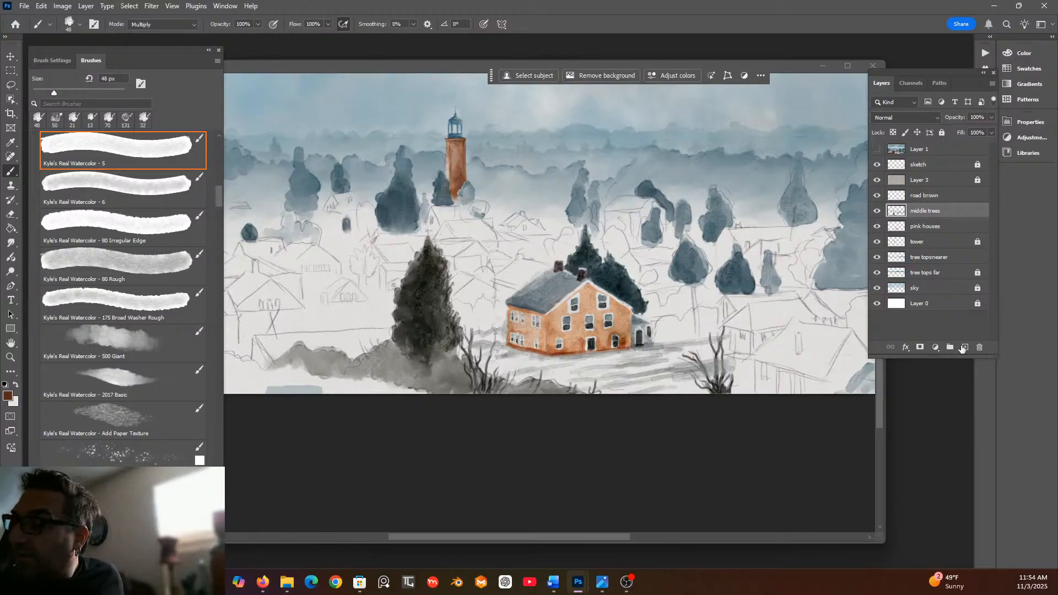
# Add a new layer above middle trees and name it "reddish foreground bushes".
pyautogui.click(962, 349)
pyautogui.doubleClick(918, 209)
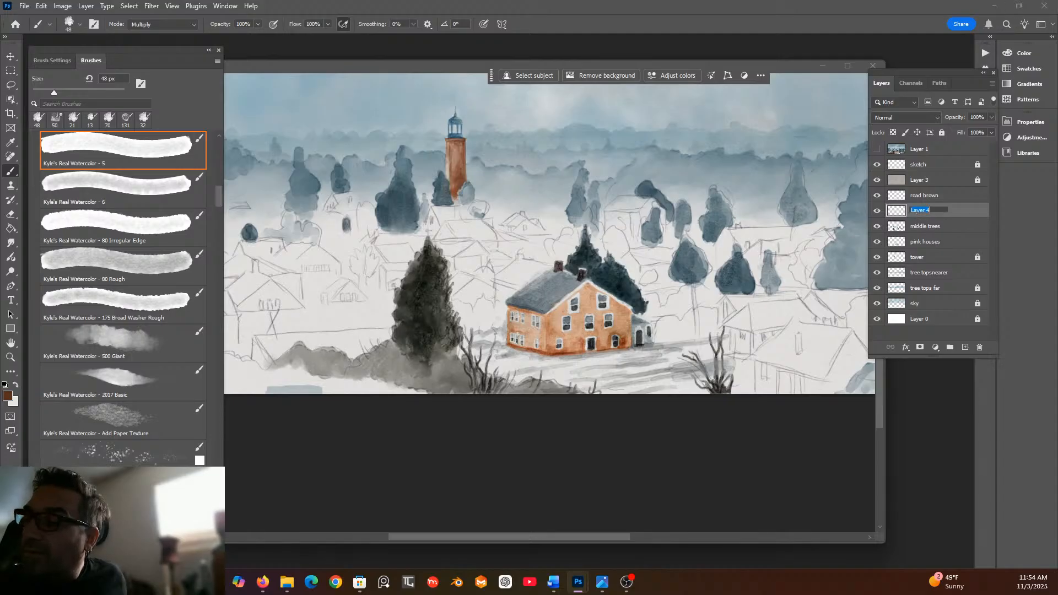
pyautogui.write('reddish foreground')
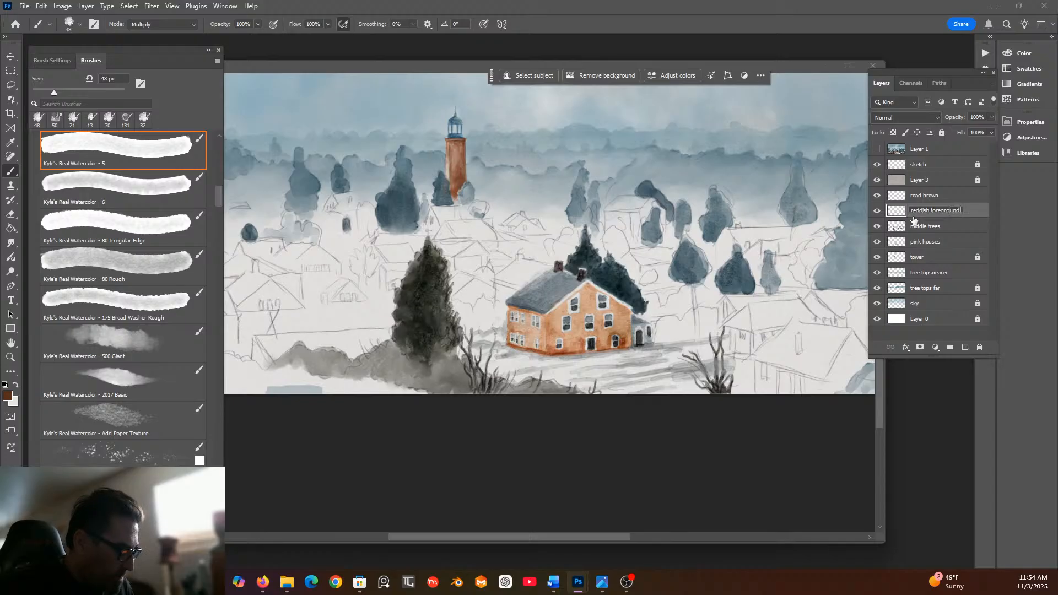
pyautogui.write('bushes')
pyautogui.press('Return')
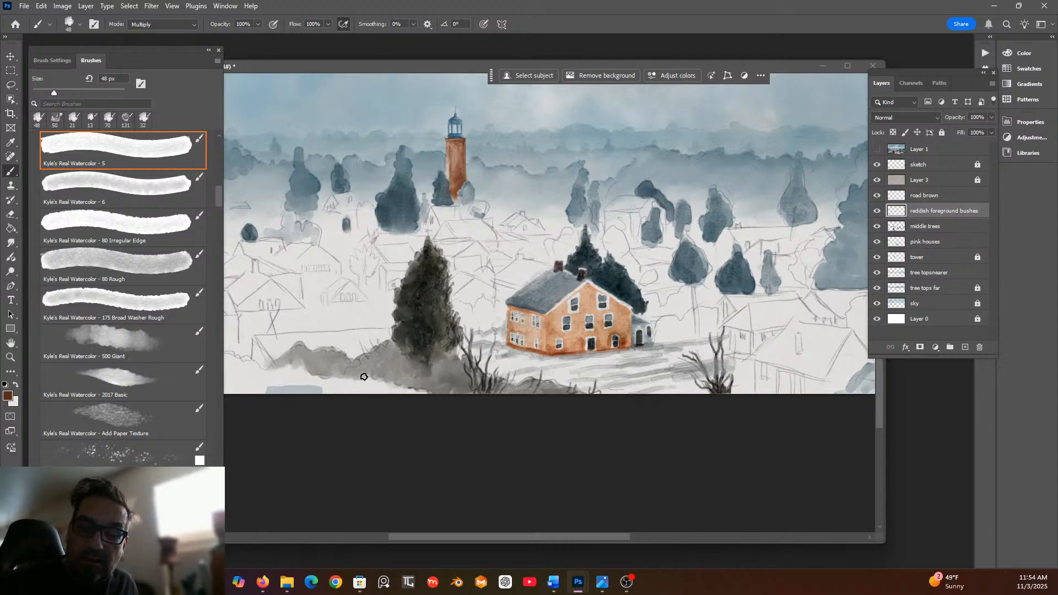
# Paint layered reddish-brown bushes along the lower edge of the scene, below the foreground tree and bare shrub, at 48 px.
pyautogui.moveTo(374, 369)
pyautogui.mouseDown()
pyautogui.moveTo(407, 378)
pyautogui.moveTo(427, 377)
pyautogui.moveTo(411, 369)
pyautogui.moveTo(434, 381)
pyautogui.moveTo(428, 362)
pyautogui.moveTo(448, 380)
pyautogui.moveTo(481, 388)
pyautogui.moveTo(478, 379)
pyautogui.moveTo(497, 391)
pyautogui.moveTo(437, 384)
pyautogui.moveTo(505, 413)
pyautogui.moveTo(511, 389)
pyautogui.moveTo(540, 395)
pyautogui.moveTo(525, 389)
pyautogui.moveTo(553, 380)
pyautogui.moveTo(551, 390)
pyautogui.moveTo(572, 392)
pyautogui.moveTo(421, 396)
pyautogui.moveTo(393, 374)
pyautogui.moveTo(400, 390)
pyautogui.moveTo(382, 386)
pyautogui.moveTo(386, 364)
pyautogui.moveTo(346, 386)
pyautogui.moveTo(324, 365)
pyautogui.moveTo(320, 373)
pyautogui.moveTo(270, 368)
pyautogui.moveTo(270, 395)
pyautogui.moveTo(285, 369)
pyautogui.moveTo(271, 375)
pyautogui.moveTo(314, 379)
pyautogui.moveTo(298, 394)
pyautogui.moveTo(328, 368)
pyautogui.moveTo(338, 382)
pyautogui.moveTo(325, 390)
pyautogui.moveTo(336, 392)
pyautogui.moveTo(370, 386)
pyautogui.moveTo(388, 395)
pyautogui.moveTo(415, 384)
pyautogui.moveTo(385, 362)
pyautogui.mouseUp()
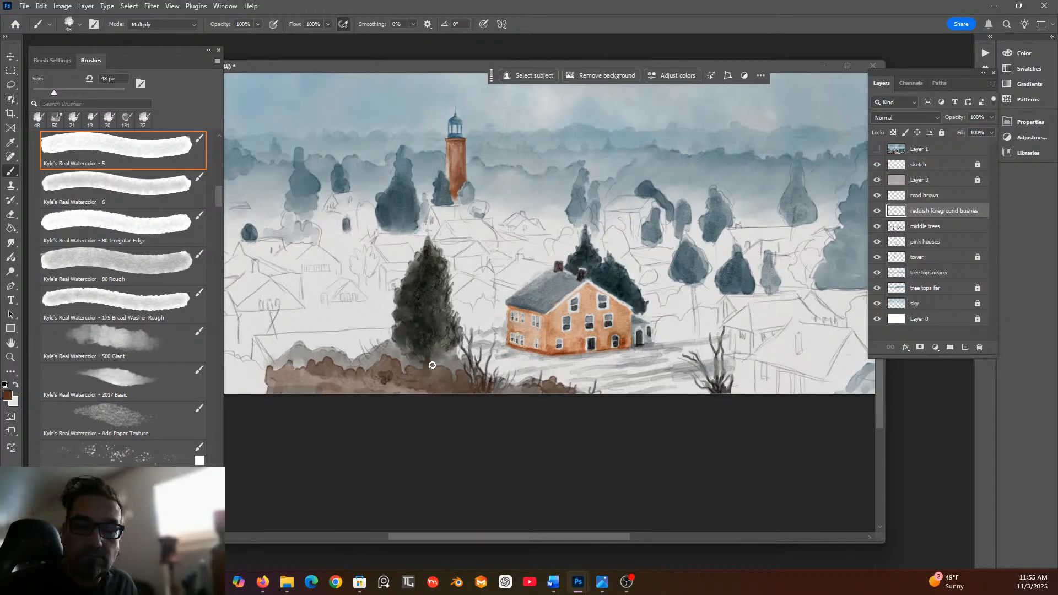
pyautogui.moveTo(402, 390); pyautogui.dragTo(474, 385)
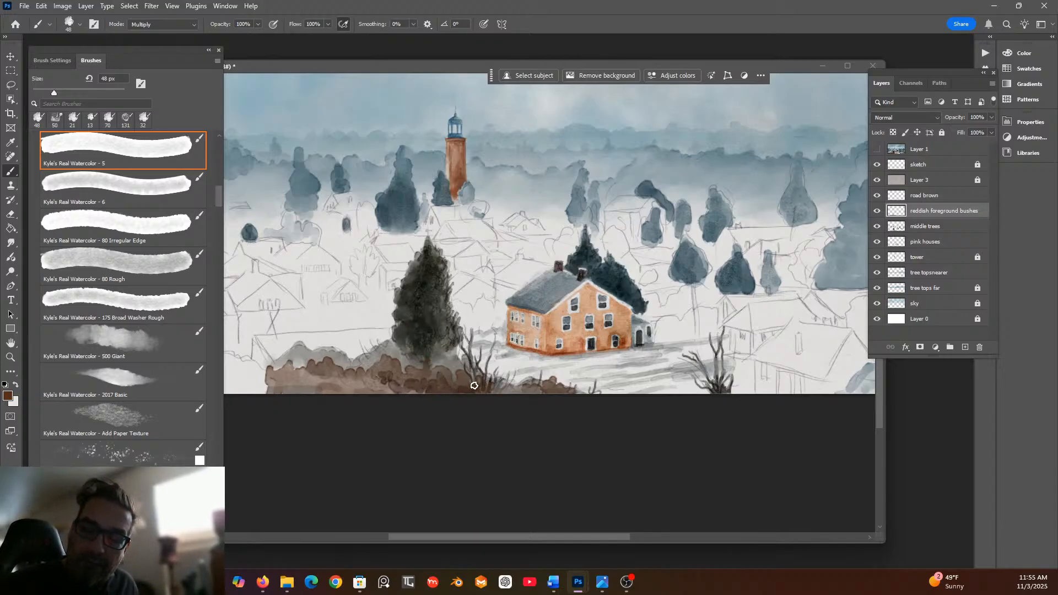
pyautogui.moveTo(406, 387)
pyautogui.mouseDown()
pyautogui.moveTo(375, 391)
pyautogui.moveTo(386, 393)
pyautogui.moveTo(369, 380)
pyautogui.moveTo(350, 391)
pyautogui.moveTo(303, 366)
pyautogui.moveTo(298, 386)
pyautogui.moveTo(302, 370)
pyautogui.moveTo(307, 380)
pyautogui.moveTo(293, 375)
pyautogui.moveTo(271, 389)
pyautogui.moveTo(336, 395)
pyautogui.mouseUp()
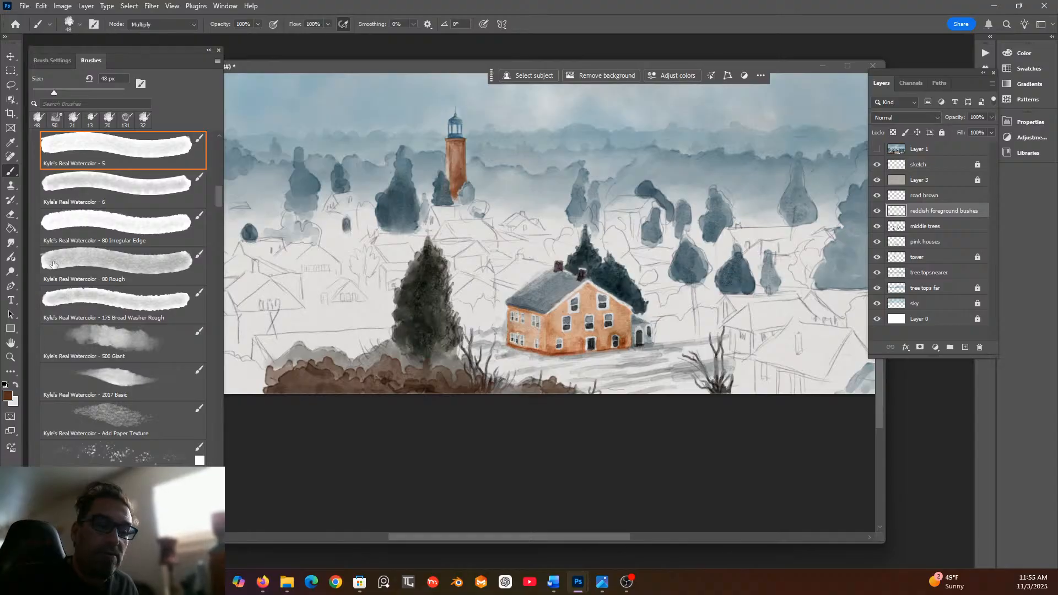
# Soften the reddish bushes with the Softer Wet Blender at 50 px and make the middle trees layer active.
pyautogui.moveTo(220, 196); pyautogui.dragTo(223, 499)
pyautogui.click(187, 348)
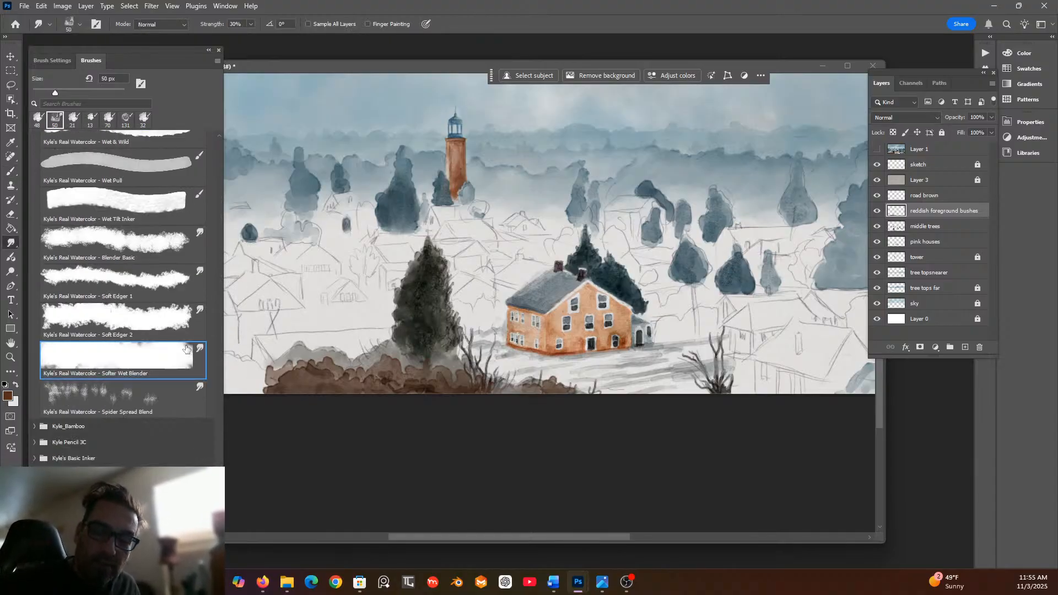
pyautogui.moveTo(395, 391); pyautogui.dragTo(407, 386)
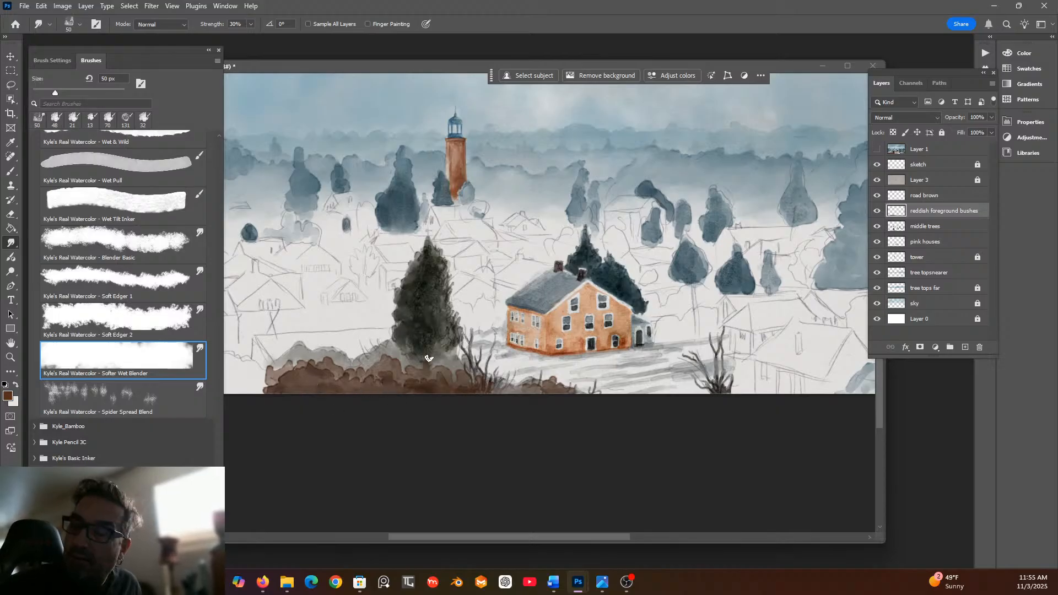
pyautogui.click(950, 230)
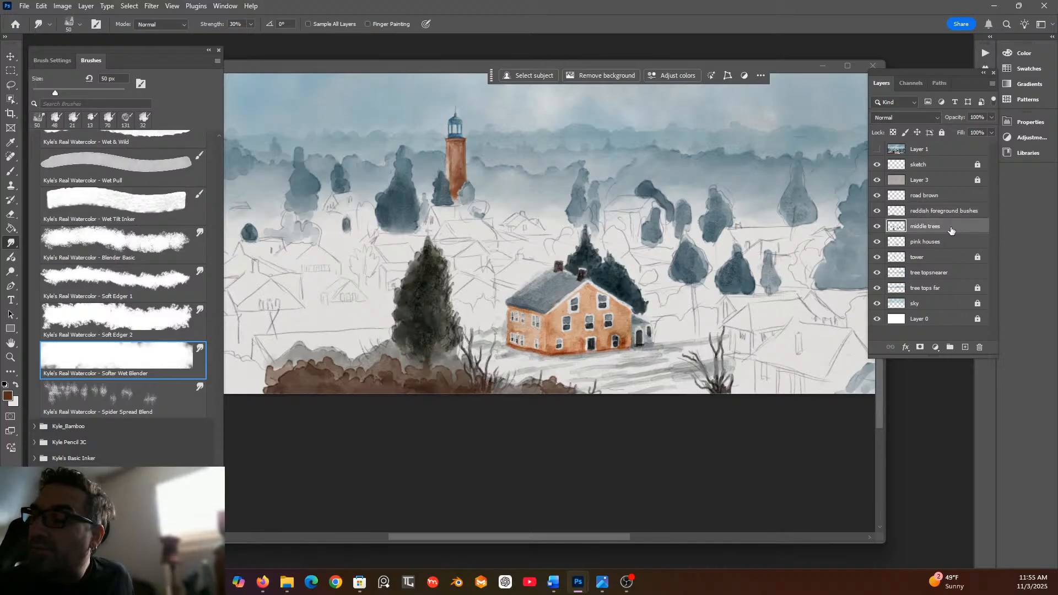
# Check the middle trees layer's visibility and erase its grey paint behind the reddish bushes with a 49 px Hard Round eraser.
pyautogui.click(877, 226)
pyautogui.click(877, 227)
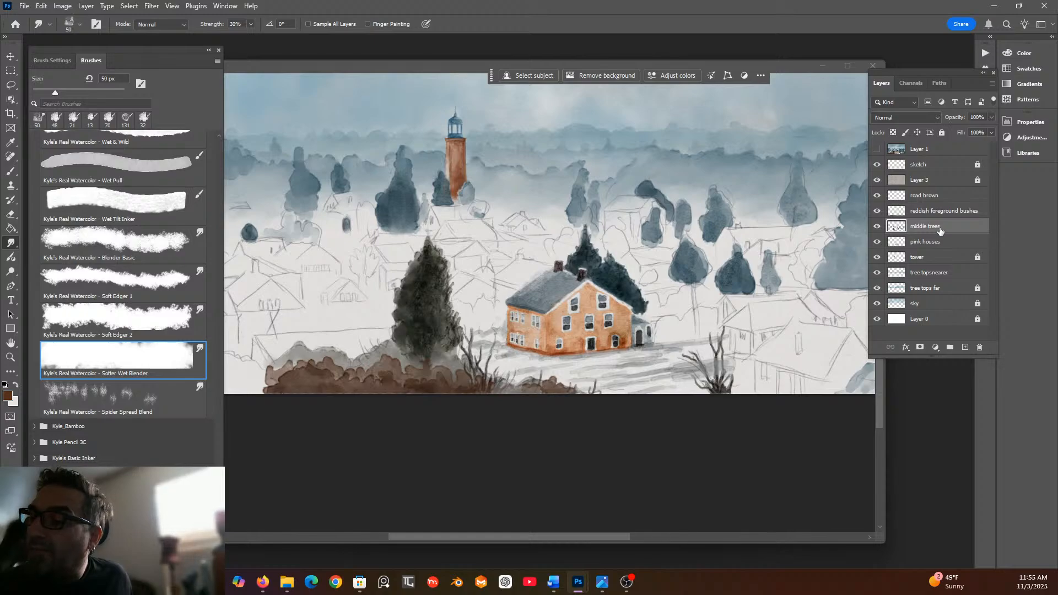
pyautogui.click(13, 213)
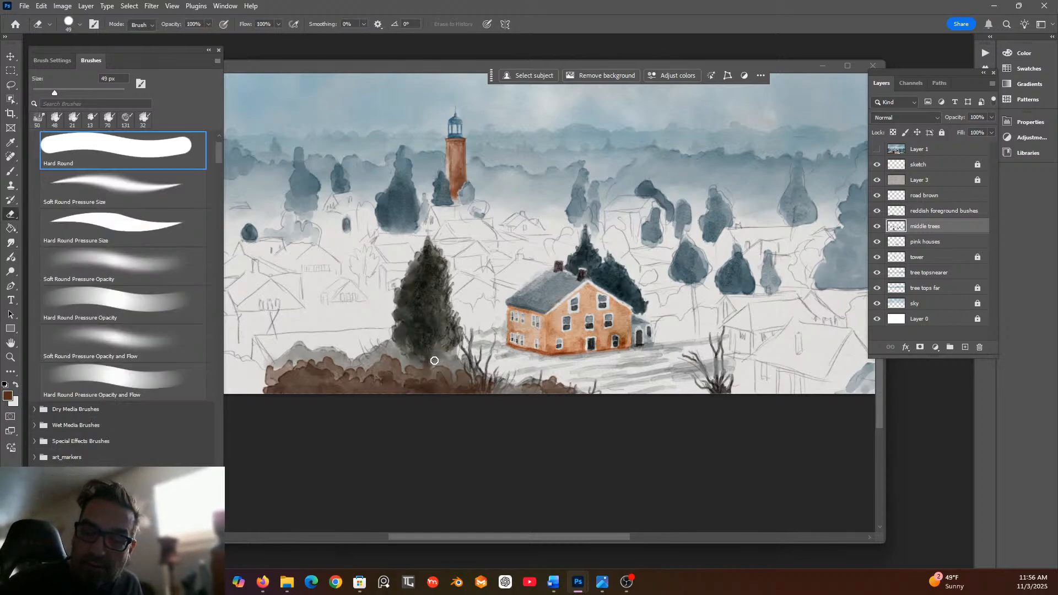
pyautogui.moveTo(404, 375); pyautogui.dragTo(393, 370)
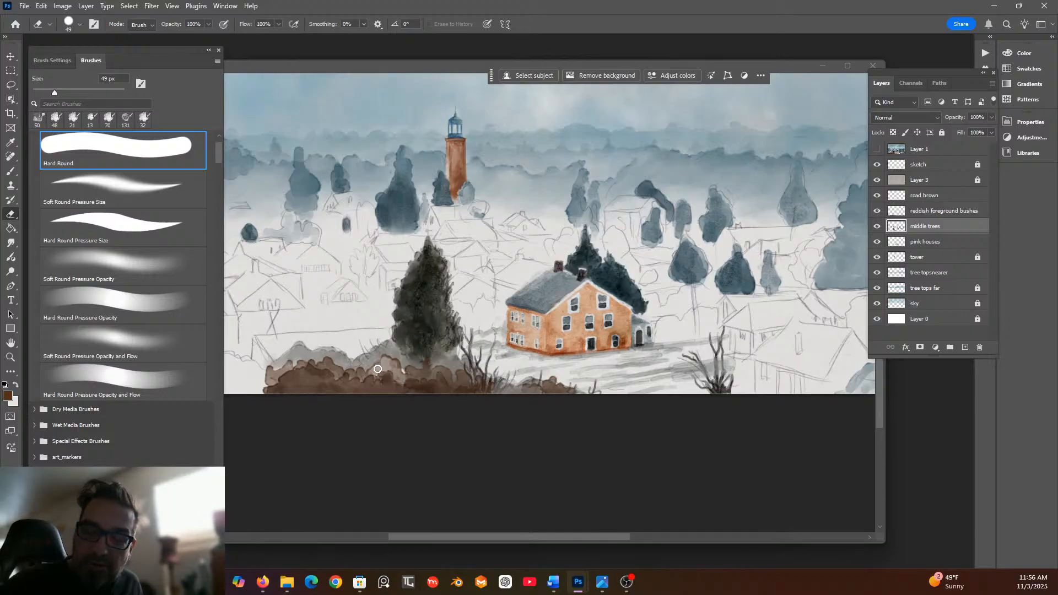
pyautogui.moveTo(407, 373)
pyautogui.mouseDown()
pyautogui.moveTo(350, 379)
pyautogui.moveTo(327, 364)
pyautogui.moveTo(299, 367)
pyautogui.moveTo(273, 389)
pyautogui.moveTo(307, 390)
pyautogui.moveTo(316, 378)
pyautogui.moveTo(334, 389)
pyautogui.moveTo(336, 378)
pyautogui.moveTo(342, 384)
pyautogui.moveTo(332, 377)
pyautogui.moveTo(333, 397)
pyautogui.moveTo(364, 387)
pyautogui.moveTo(350, 373)
pyautogui.moveTo(369, 389)
pyautogui.moveTo(385, 379)
pyautogui.moveTo(373, 387)
pyautogui.moveTo(389, 388)
pyautogui.moveTo(394, 373)
pyautogui.moveTo(406, 382)
pyautogui.moveTo(442, 370)
pyautogui.moveTo(460, 387)
pyautogui.moveTo(463, 377)
pyautogui.moveTo(468, 392)
pyautogui.moveTo(359, 385)
pyautogui.moveTo(383, 396)
pyautogui.mouseUp()
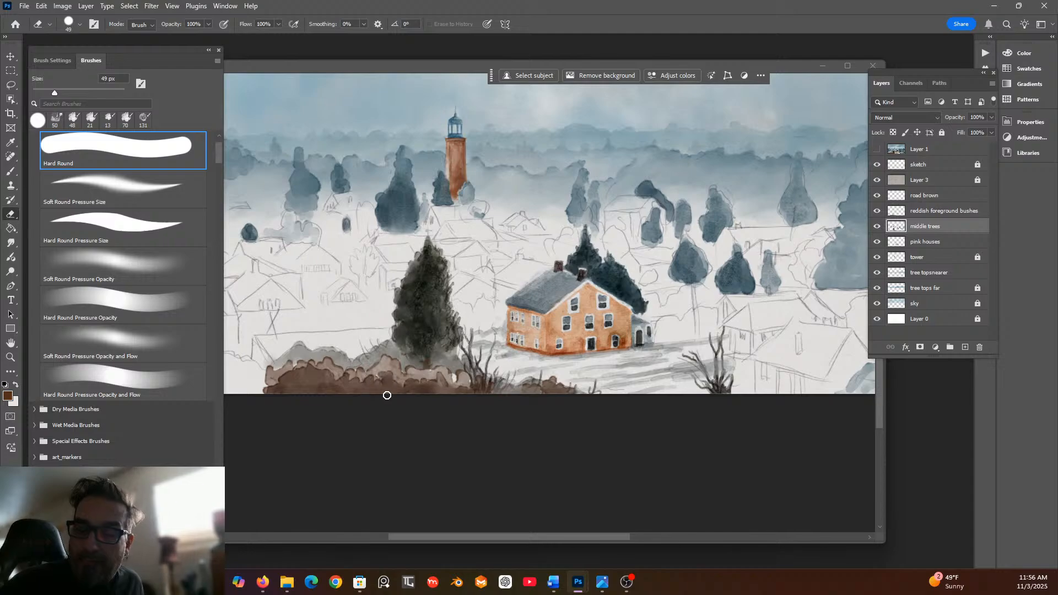
pyautogui.moveTo(487, 395)
pyautogui.mouseDown()
pyautogui.moveTo(463, 396)
pyautogui.moveTo(546, 406)
pyautogui.moveTo(545, 391)
pyautogui.moveTo(524, 396)
pyautogui.moveTo(550, 384)
pyautogui.moveTo(562, 393)
pyautogui.moveTo(524, 391)
pyautogui.moveTo(544, 377)
pyautogui.mouseUp()
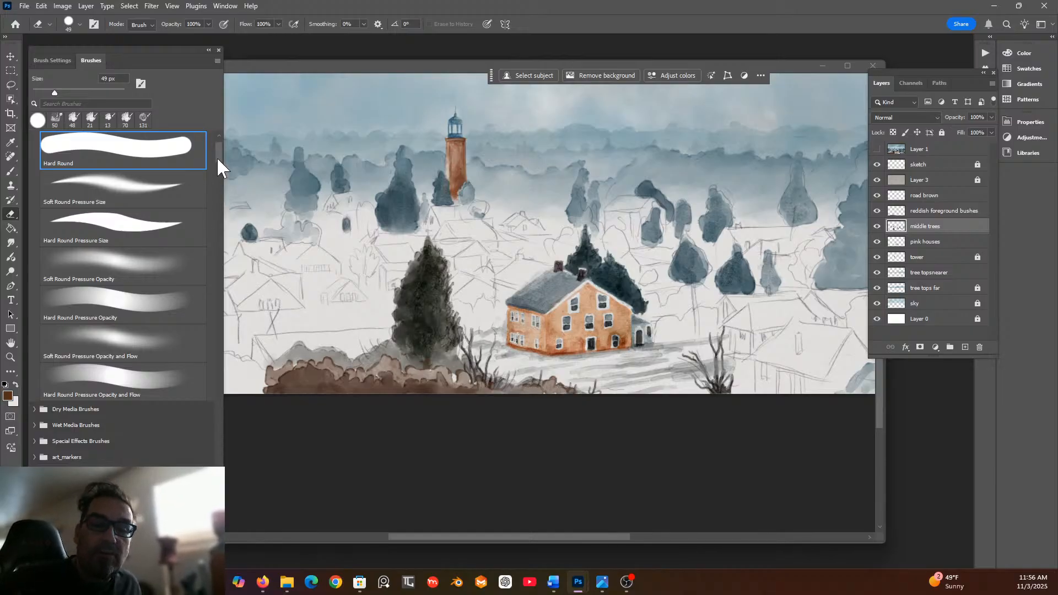
# Soften the remaining grey foliage behind the reddish bushes on the middle trees layer with the Softer Wet Blender at 50 px.
pyautogui.scroll(-5, 220, 163)
pyautogui.moveTo(220, 164); pyautogui.dragTo(225, 503)
pyautogui.click(161, 357)
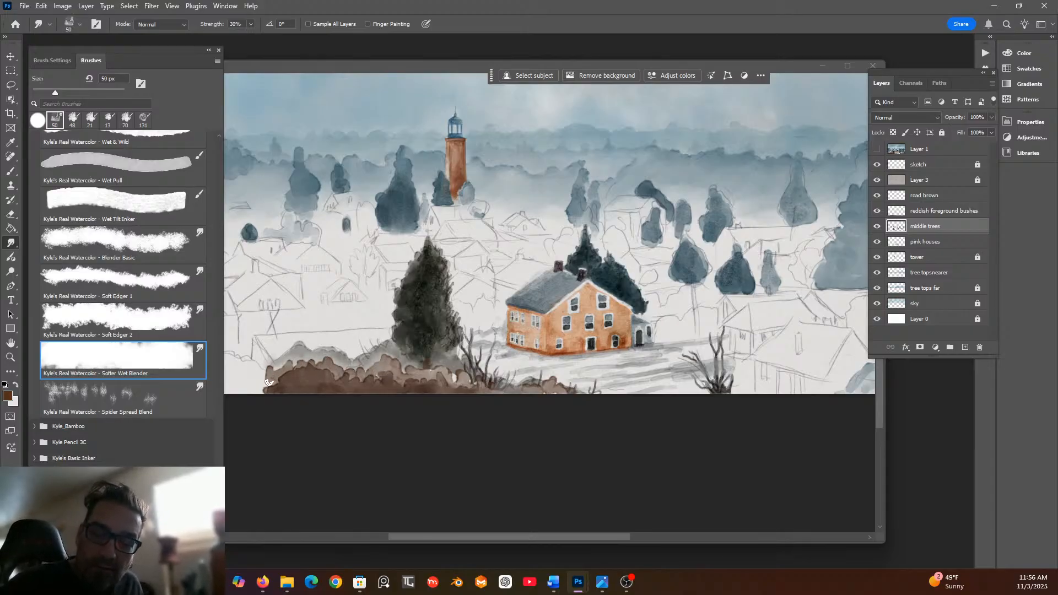
pyautogui.moveTo(327, 347); pyautogui.dragTo(329, 347)
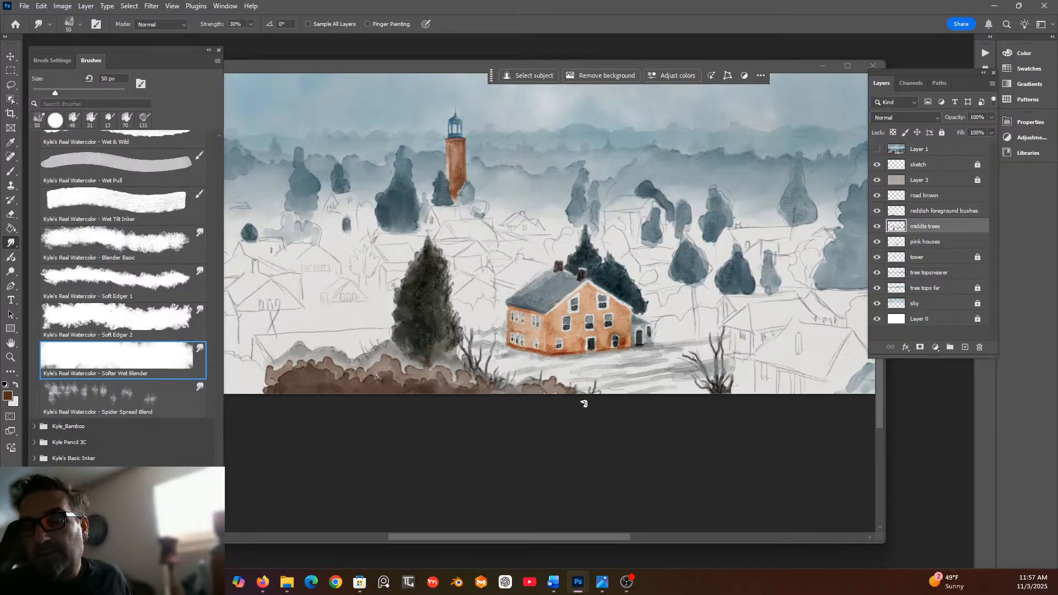
# Paint fine dark twigs across the bushes on the reddish foreground bushes layer with the Real Watercolor - 5 brush at 14 px.
pyautogui.click(943, 214)
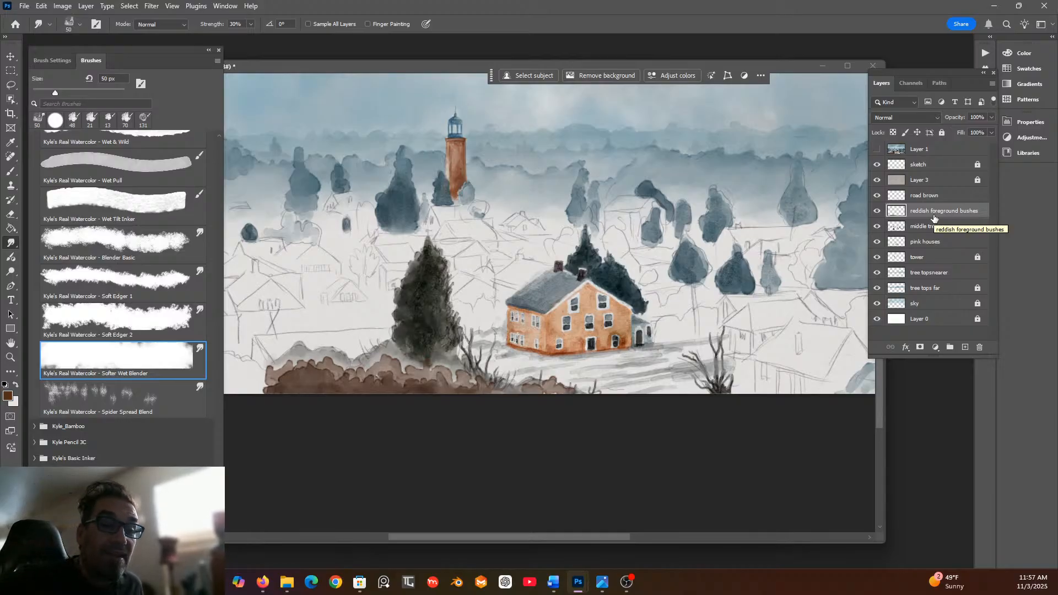
pyautogui.click(16, 169)
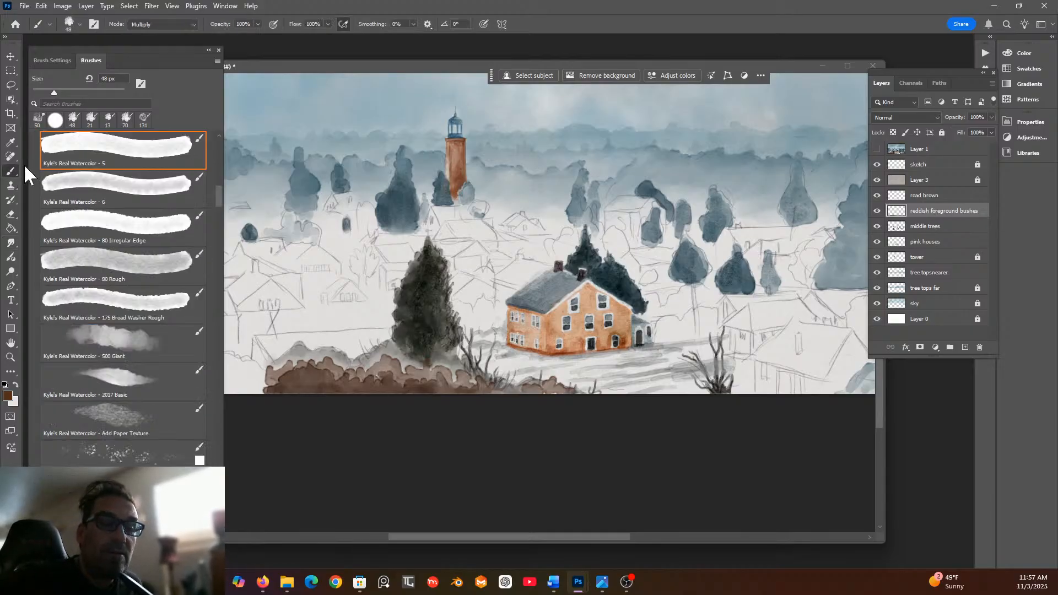
pyautogui.moveTo(73, 93); pyautogui.dragTo(38, 92)
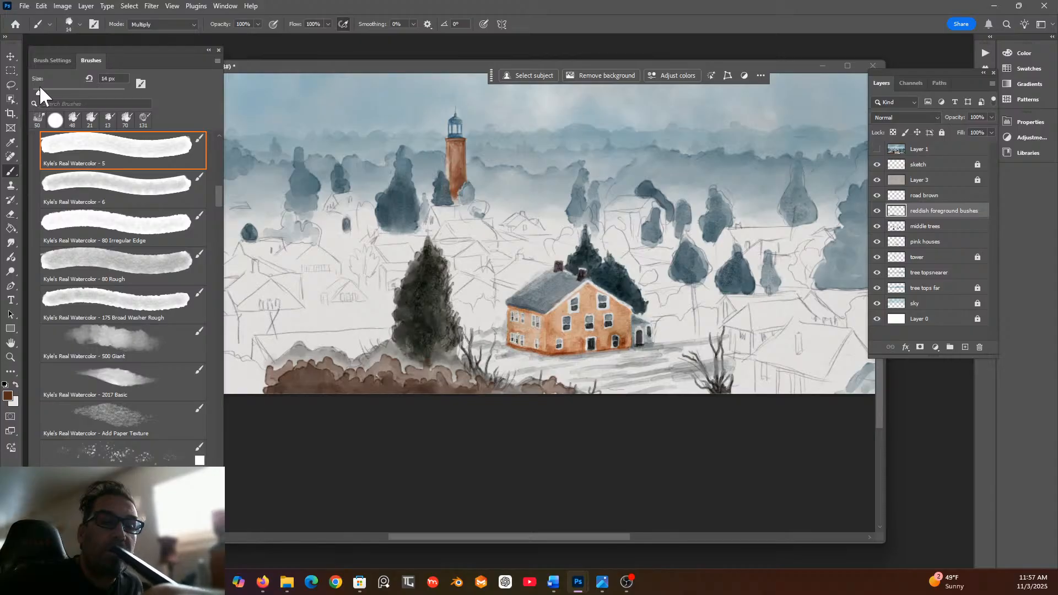
pyautogui.moveTo(377, 370)
pyautogui.mouseDown()
pyautogui.moveTo(341, 364)
pyautogui.moveTo(320, 331)
pyautogui.moveTo(353, 361)
pyautogui.moveTo(333, 381)
pyautogui.moveTo(324, 359)
pyautogui.mouseUp()
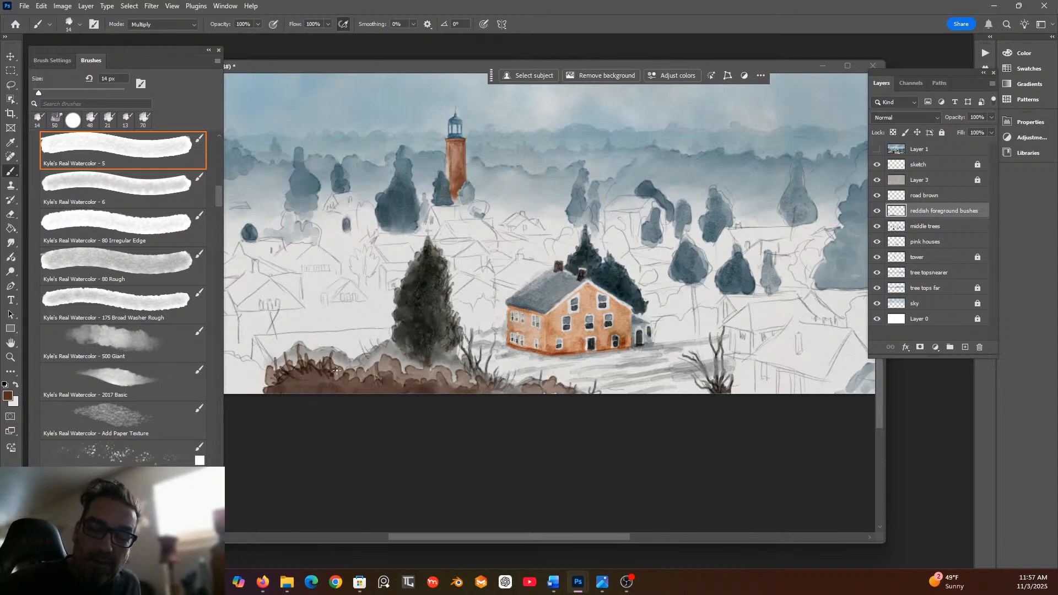
pyautogui.moveTo(358, 379)
pyautogui.mouseDown()
pyautogui.moveTo(372, 361)
pyautogui.moveTo(385, 375)
pyautogui.mouseUp()
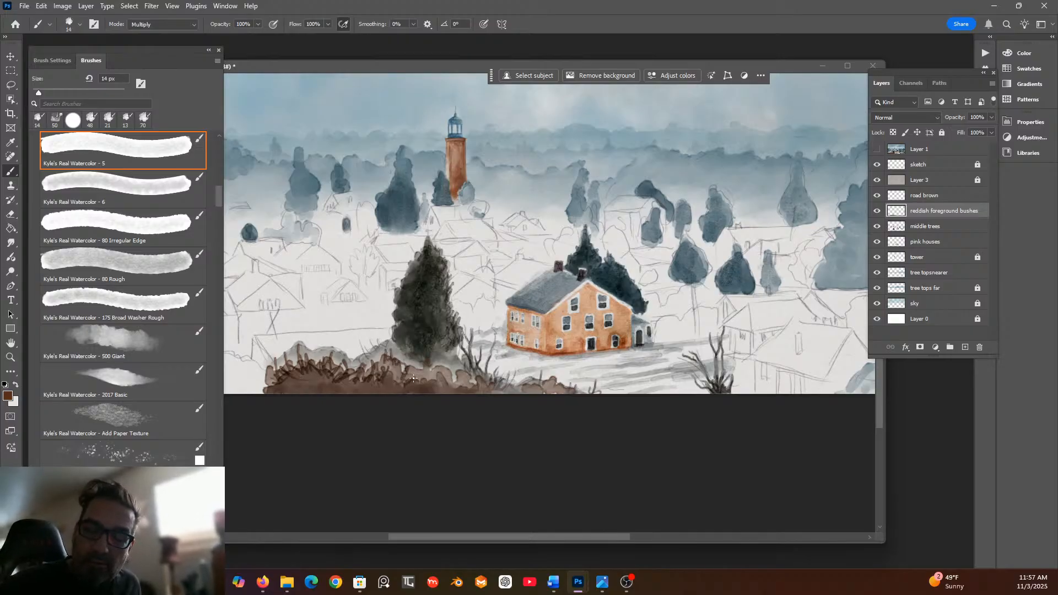
pyautogui.moveTo(421, 381); pyautogui.dragTo(436, 382)
# Cover the reddish bushes' upper edge with spiky grass-like strokes using the Sparse Bristle brush at 131 px.
pyautogui.moveTo(219, 205); pyautogui.dragTo(229, 384)
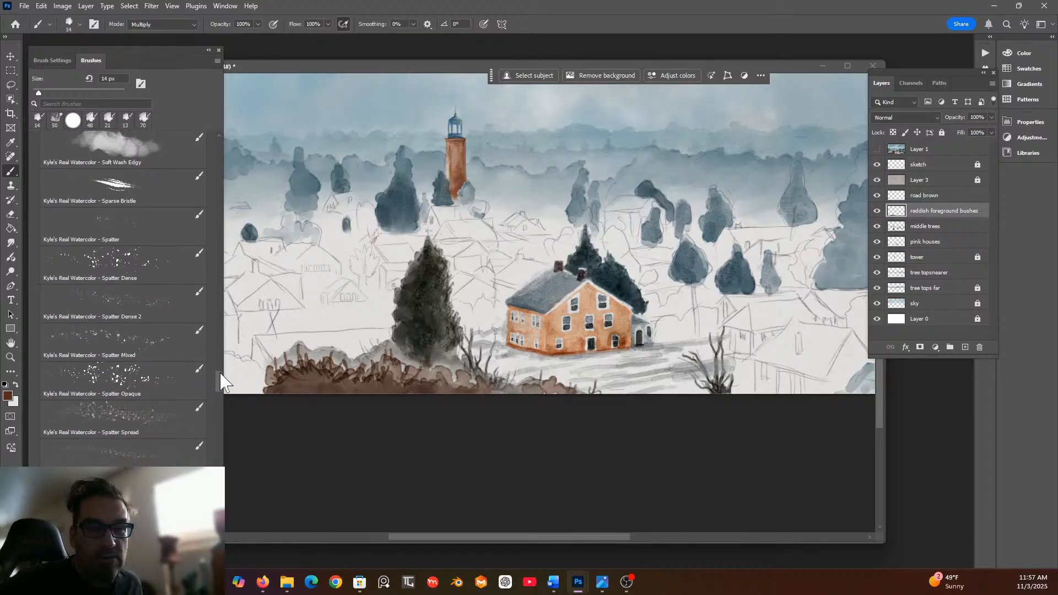
pyautogui.click(136, 199)
pyautogui.moveTo(357, 380)
pyautogui.mouseDown()
pyautogui.moveTo(364, 354)
pyautogui.moveTo(365, 382)
pyautogui.moveTo(373, 356)
pyautogui.moveTo(375, 377)
pyautogui.moveTo(398, 347)
pyautogui.moveTo(396, 382)
pyautogui.moveTo(417, 369)
pyautogui.mouseUp()
pyautogui.moveTo(352, 365)
pyautogui.mouseDown()
pyautogui.moveTo(350, 344)
pyautogui.moveTo(339, 376)
pyautogui.moveTo(326, 346)
pyautogui.moveTo(322, 374)
pyautogui.moveTo(300, 359)
pyautogui.moveTo(304, 372)
pyautogui.moveTo(304, 349)
pyautogui.moveTo(288, 371)
pyautogui.moveTo(286, 360)
pyautogui.moveTo(270, 370)
pyautogui.moveTo(264, 389)
pyautogui.moveTo(274, 359)
pyautogui.moveTo(274, 394)
pyautogui.moveTo(256, 371)
pyautogui.moveTo(267, 391)
pyautogui.moveTo(270, 363)
pyautogui.moveTo(279, 375)
pyautogui.moveTo(272, 348)
pyautogui.moveTo(298, 368)
pyautogui.moveTo(278, 349)
pyautogui.moveTo(288, 366)
pyautogui.moveTo(298, 345)
pyautogui.moveTo(302, 364)
pyautogui.moveTo(299, 347)
pyautogui.moveTo(300, 364)
pyautogui.moveTo(290, 363)
pyautogui.moveTo(302, 378)
pyautogui.moveTo(348, 353)
pyautogui.moveTo(305, 366)
pyautogui.moveTo(358, 377)
pyautogui.moveTo(351, 366)
pyautogui.moveTo(356, 380)
pyautogui.moveTo(371, 373)
pyautogui.moveTo(351, 346)
pyautogui.moveTo(359, 340)
pyautogui.moveTo(388, 384)
pyautogui.moveTo(409, 347)
pyautogui.moveTo(411, 382)
pyautogui.moveTo(400, 391)
pyautogui.moveTo(424, 356)
pyautogui.moveTo(397, 382)
pyautogui.moveTo(411, 350)
pyautogui.moveTo(396, 372)
pyautogui.moveTo(401, 384)
pyautogui.moveTo(382, 376)
pyautogui.moveTo(388, 367)
pyautogui.moveTo(388, 383)
pyautogui.moveTo(431, 387)
pyautogui.moveTo(425, 365)
pyautogui.moveTo(444, 366)
pyautogui.moveTo(458, 385)
pyautogui.moveTo(447, 374)
pyautogui.moveTo(513, 390)
pyautogui.moveTo(481, 366)
pyautogui.moveTo(531, 389)
pyautogui.moveTo(501, 386)
pyautogui.moveTo(509, 376)
pyautogui.moveTo(588, 384)
pyautogui.mouseUp()
pyautogui.moveTo(476, 391)
pyautogui.mouseDown()
pyautogui.moveTo(468, 386)
pyautogui.moveTo(474, 397)
pyautogui.mouseUp()
pyautogui.moveTo(324, 388); pyautogui.dragTo(260, 389)
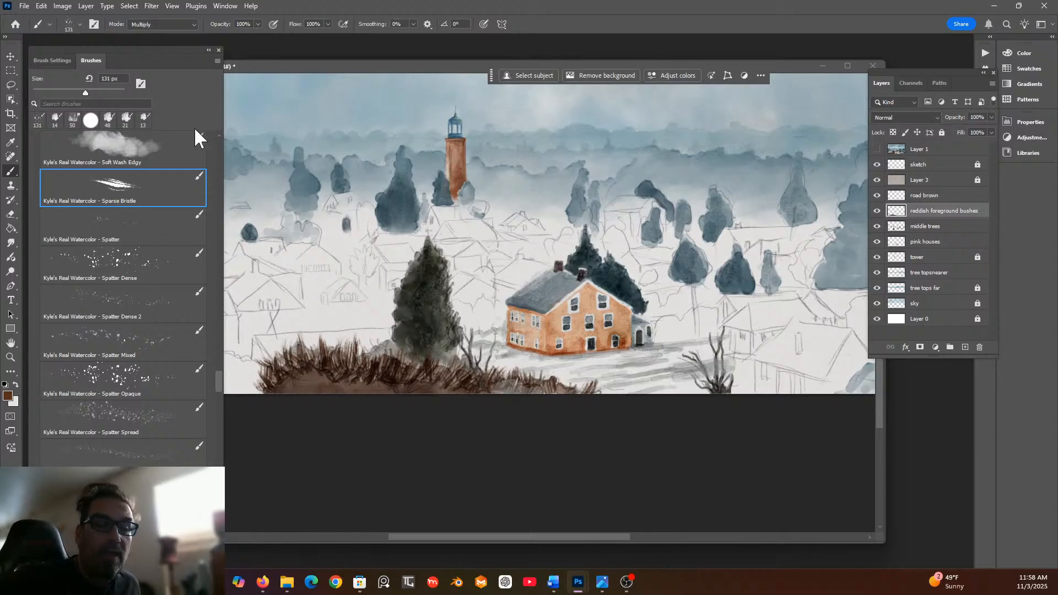
# Blend the bristle strokes into the lower body of the reddish bushes with the Softer Wet Blender at 50 px.
pyautogui.scroll(-10, 220, 397)
pyautogui.click(115, 358)
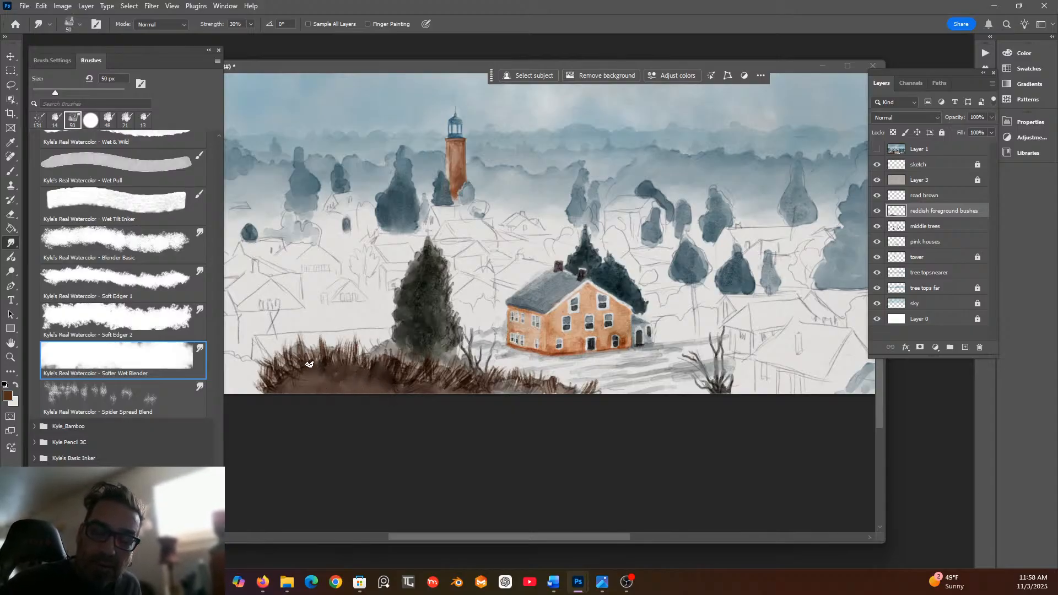
pyautogui.moveTo(273, 385); pyautogui.dragTo(371, 394)
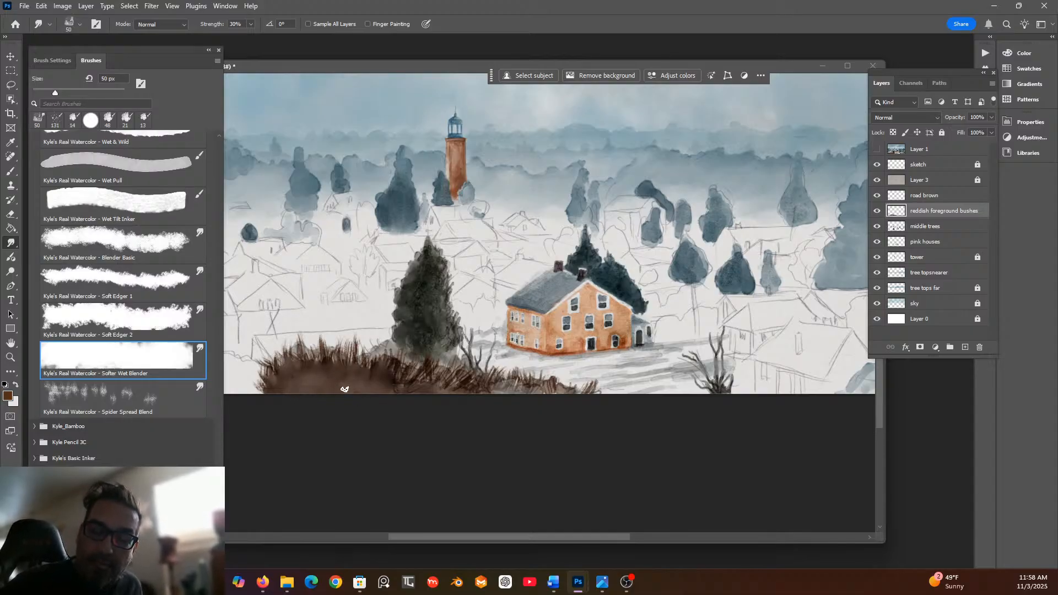
pyautogui.moveTo(385, 372)
pyautogui.mouseDown()
pyautogui.moveTo(408, 390)
pyautogui.moveTo(397, 383)
pyautogui.moveTo(423, 371)
pyautogui.moveTo(404, 384)
pyautogui.moveTo(450, 378)
pyautogui.moveTo(427, 376)
pyautogui.moveTo(465, 379)
pyautogui.mouseUp()
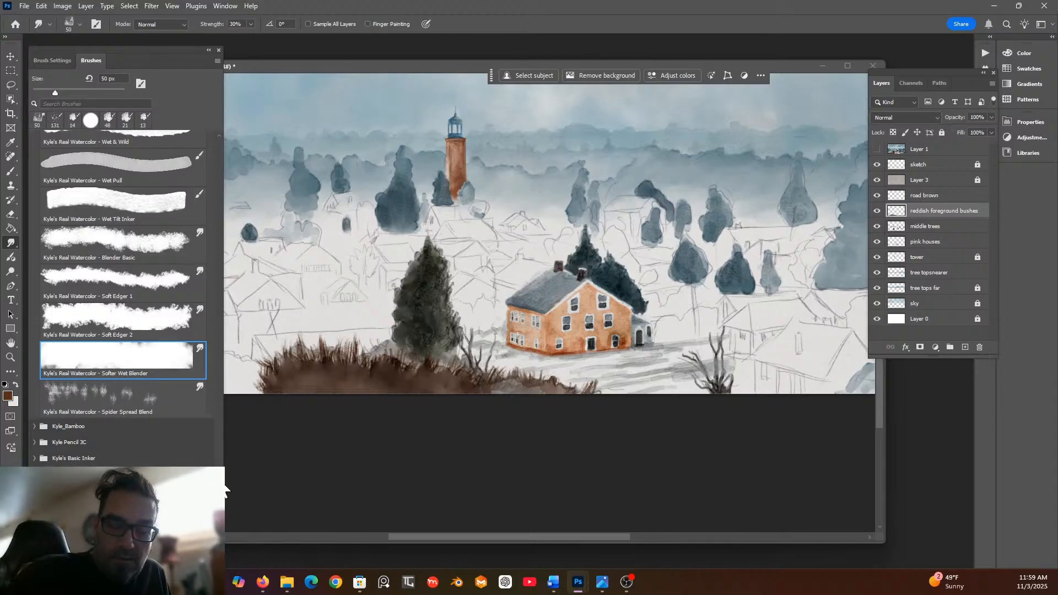
# Add darker grain to the lower part of the reddish bushes with the Add Paper Texture brush at 131 px.
pyautogui.scroll(-5, 214, 386)
pyautogui.scroll(10, 216, 378)
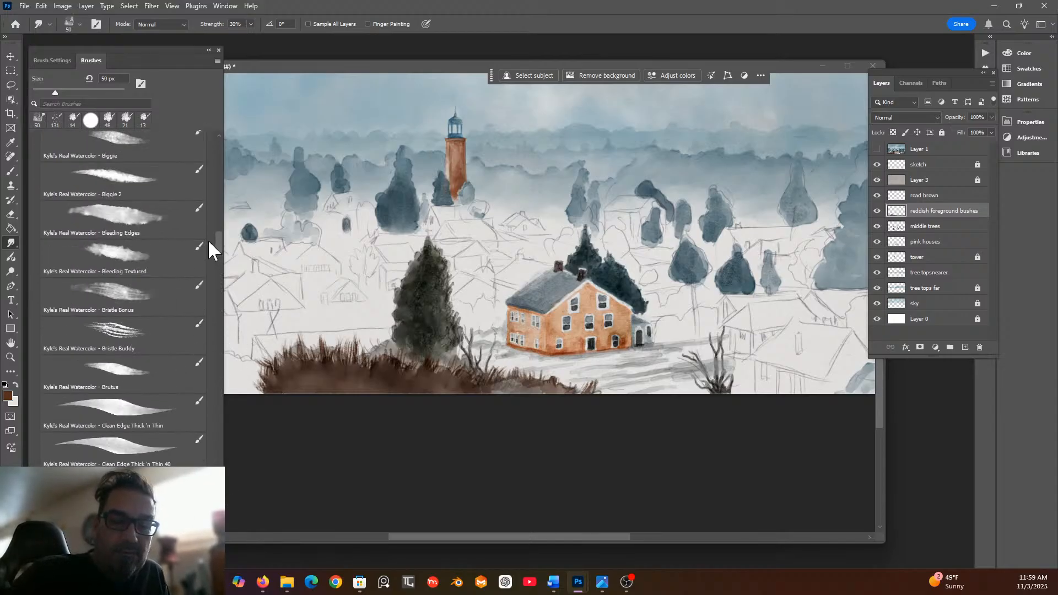
pyautogui.scroll(10, 207, 221)
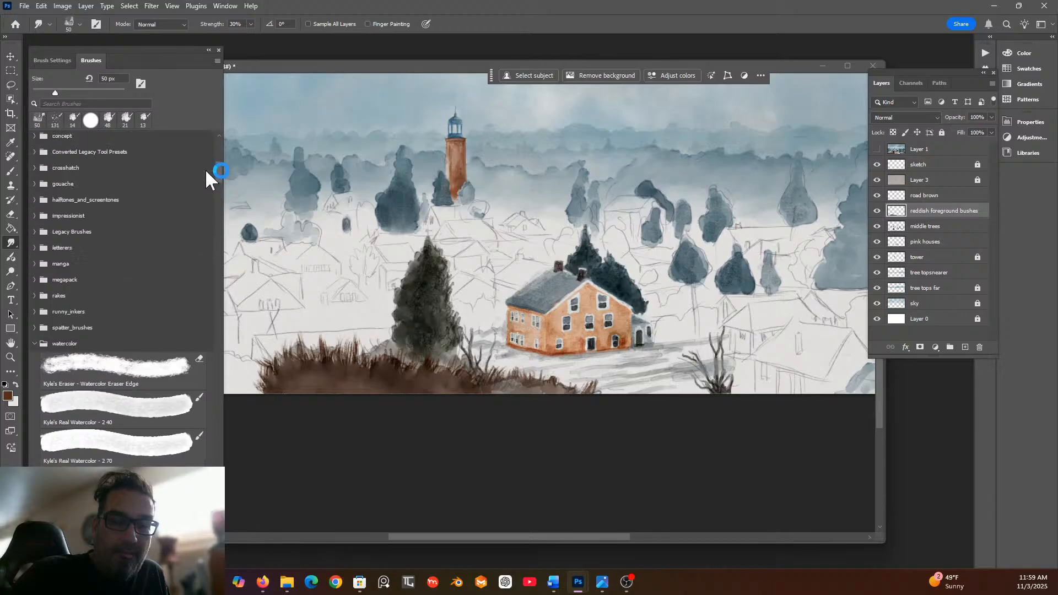
pyautogui.scroll(-10, 207, 187)
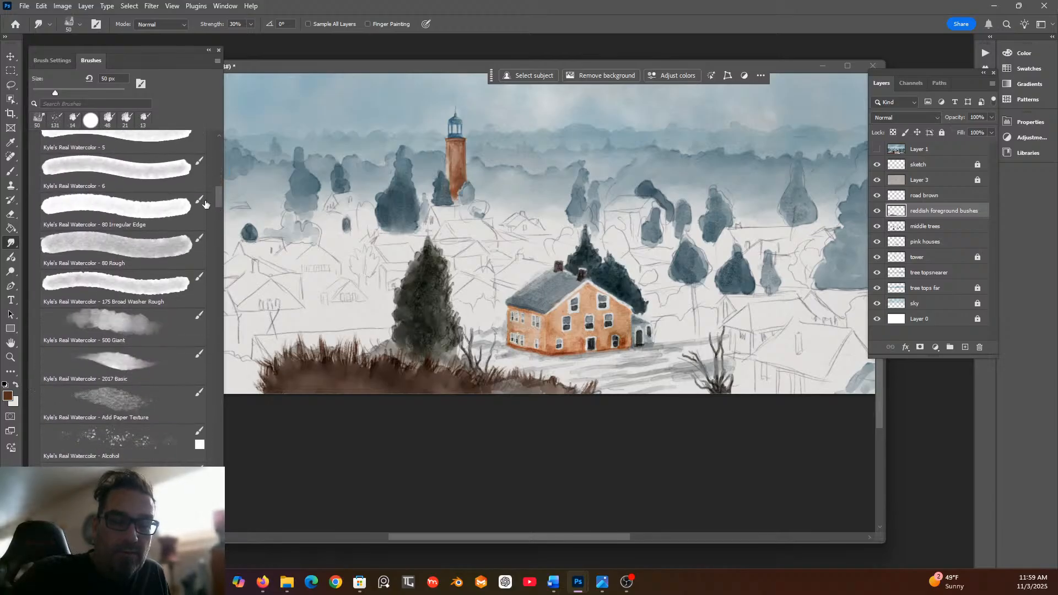
pyautogui.click(120, 398)
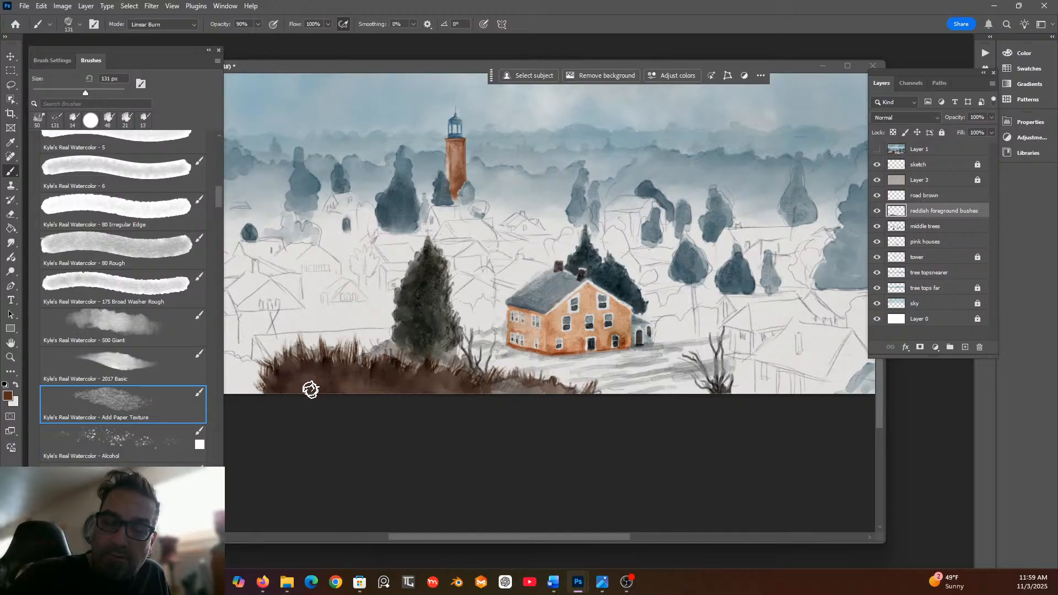
pyautogui.moveTo(309, 385); pyautogui.dragTo(380, 402)
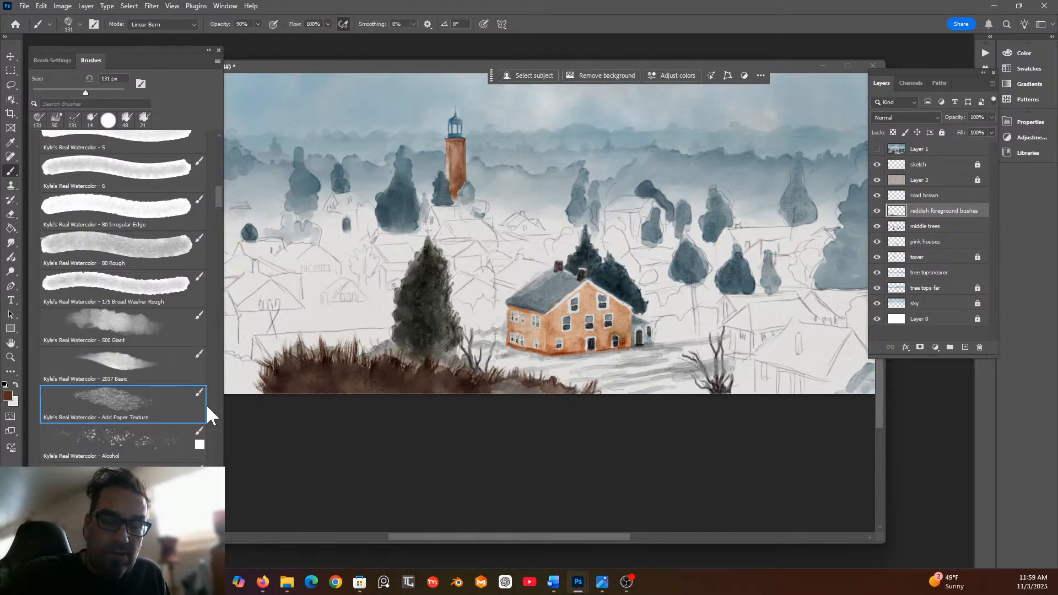
# Add more Sparse Bristle strokes at 131 px to the tapering end of the bushes below the orange house.
pyautogui.moveTo(218, 193)
pyautogui.mouseDown()
pyautogui.moveTo(215, 162)
pyautogui.moveTo(206, 382)
pyautogui.moveTo(208, 370)
pyautogui.mouseUp()
pyautogui.click(139, 348)
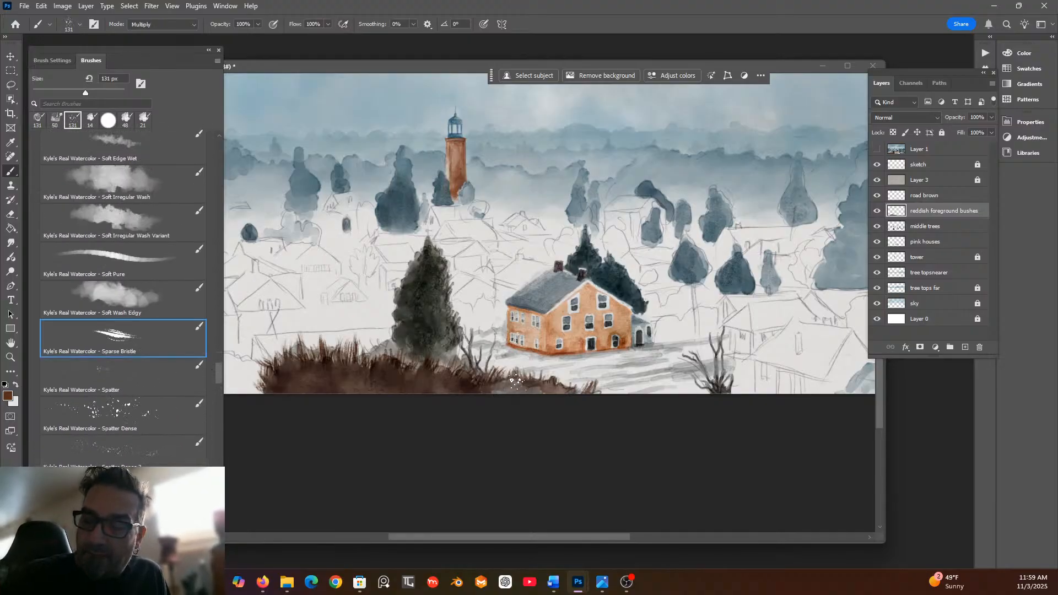
pyautogui.moveTo(489, 382); pyautogui.dragTo(540, 384)
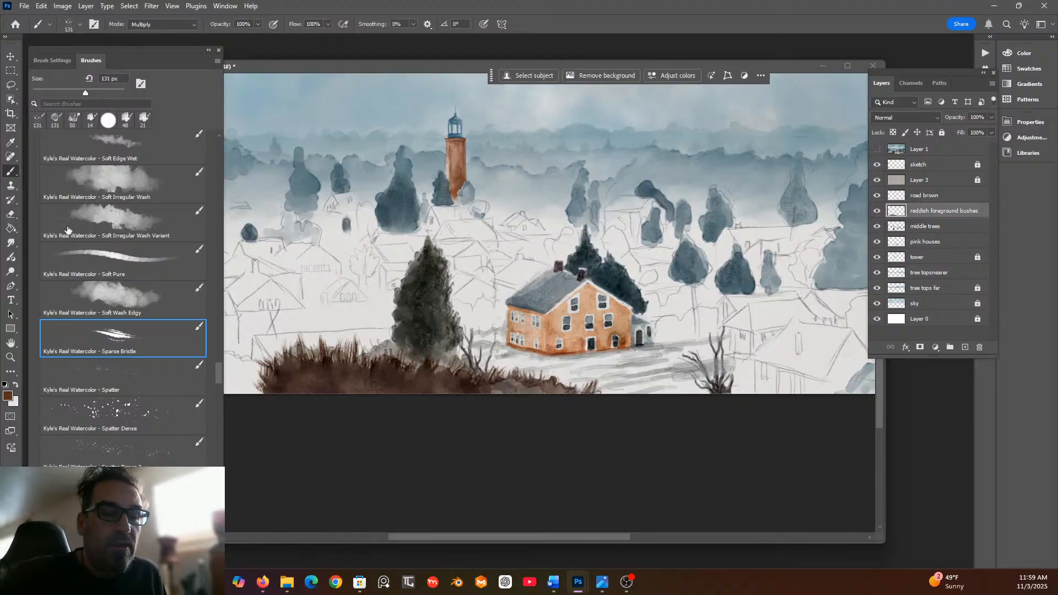
# Erase the patch of bush below the house at 49 px and repaint it with the Sparse Bristle brush at 131 px.
pyautogui.click(11, 213)
pyautogui.moveTo(511, 390)
pyautogui.mouseDown()
pyautogui.moveTo(499, 384)
pyautogui.moveTo(526, 391)
pyautogui.mouseUp()
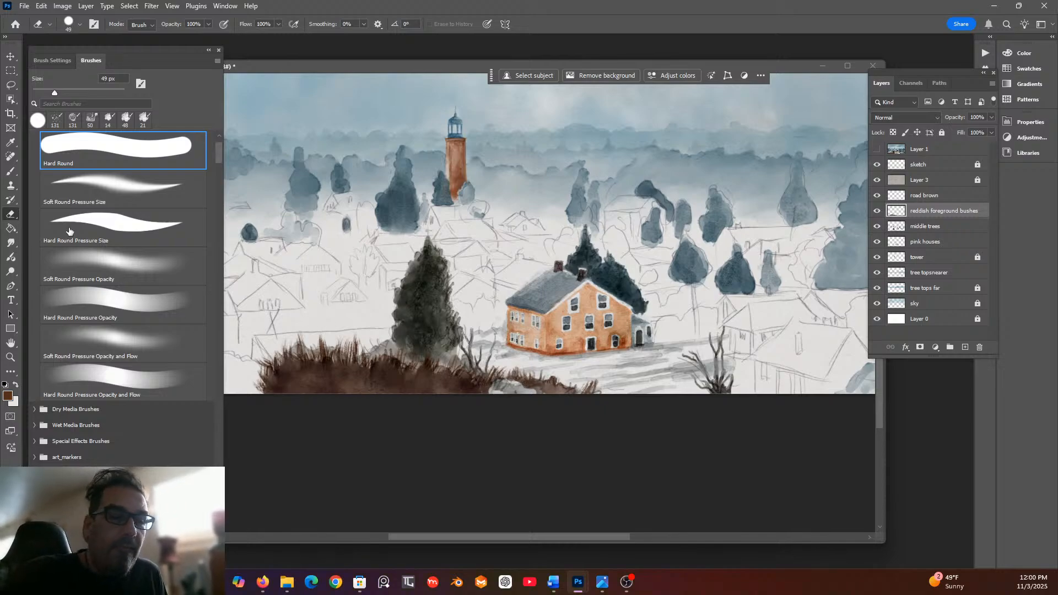
pyautogui.click(10, 171)
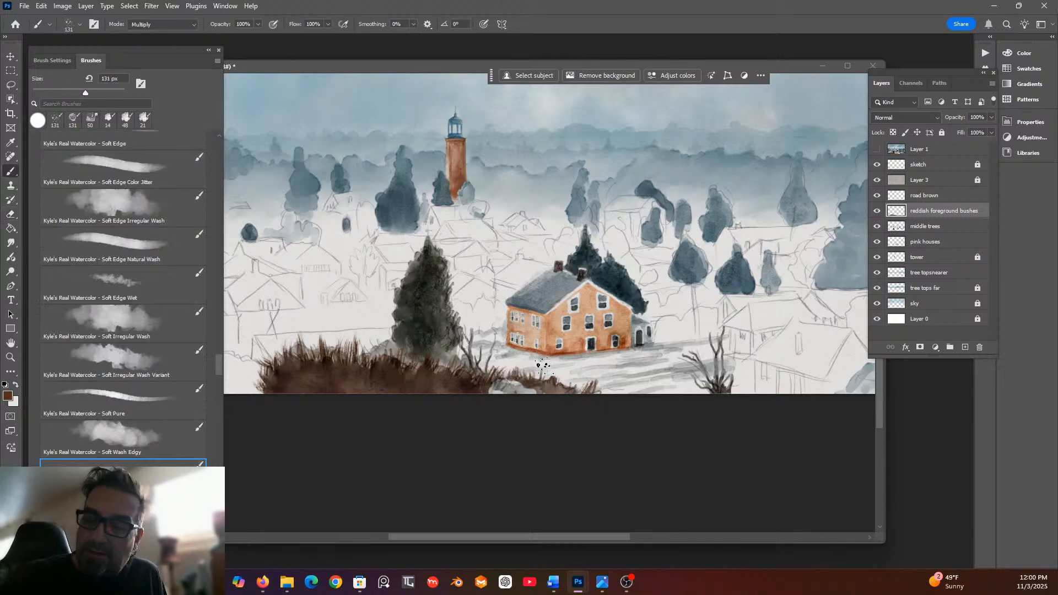
pyautogui.moveTo(506, 392); pyautogui.dragTo(528, 392)
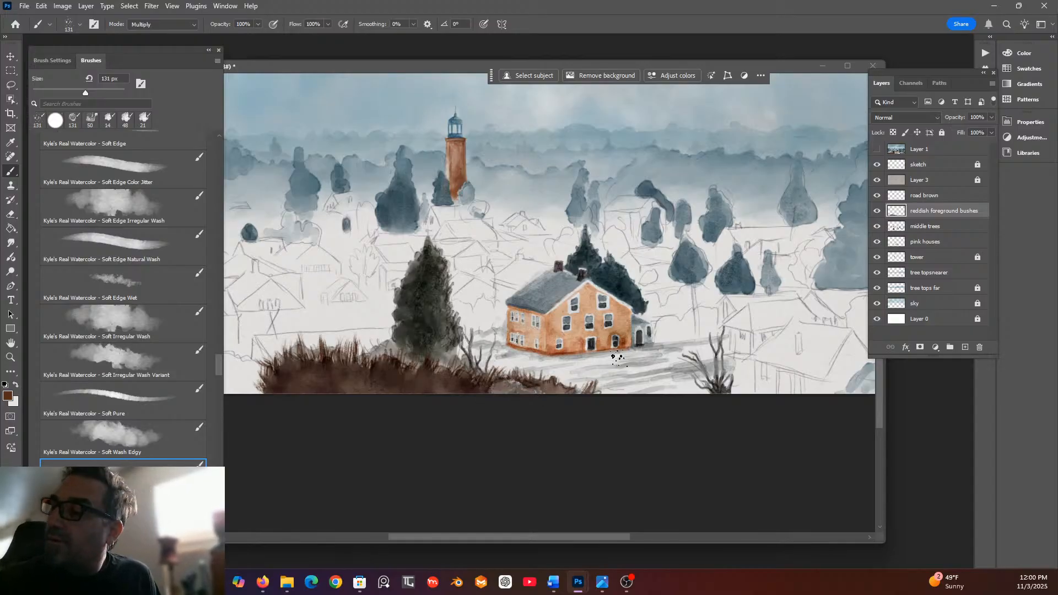
# Erase the road brown layer's grey paint where it overlaps the reddish bushes below the house.
pyautogui.click(877, 196)
pyautogui.click(877, 196)
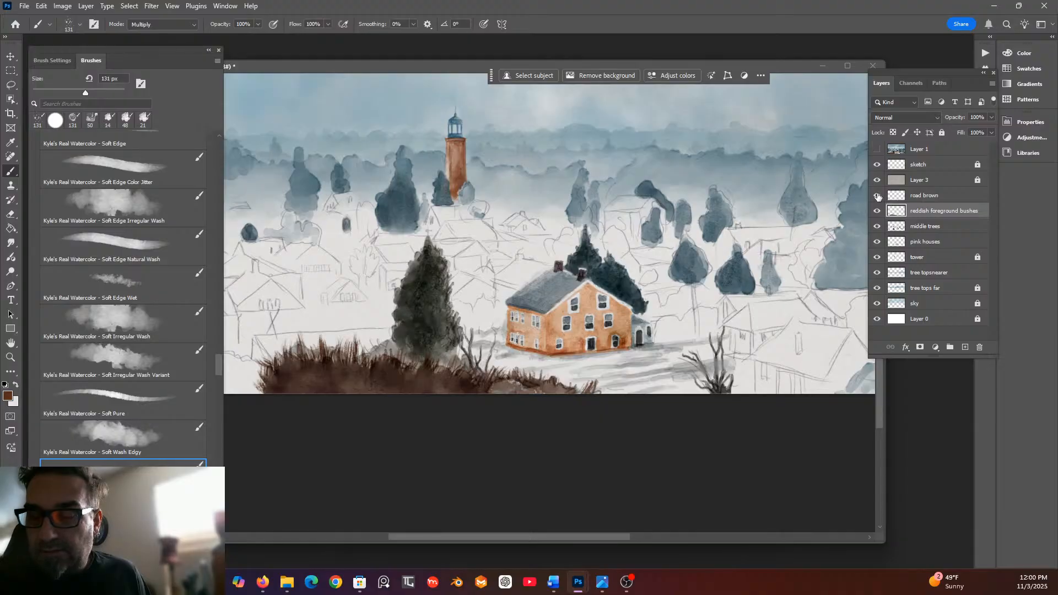
pyautogui.click(927, 199)
pyautogui.click(10, 214)
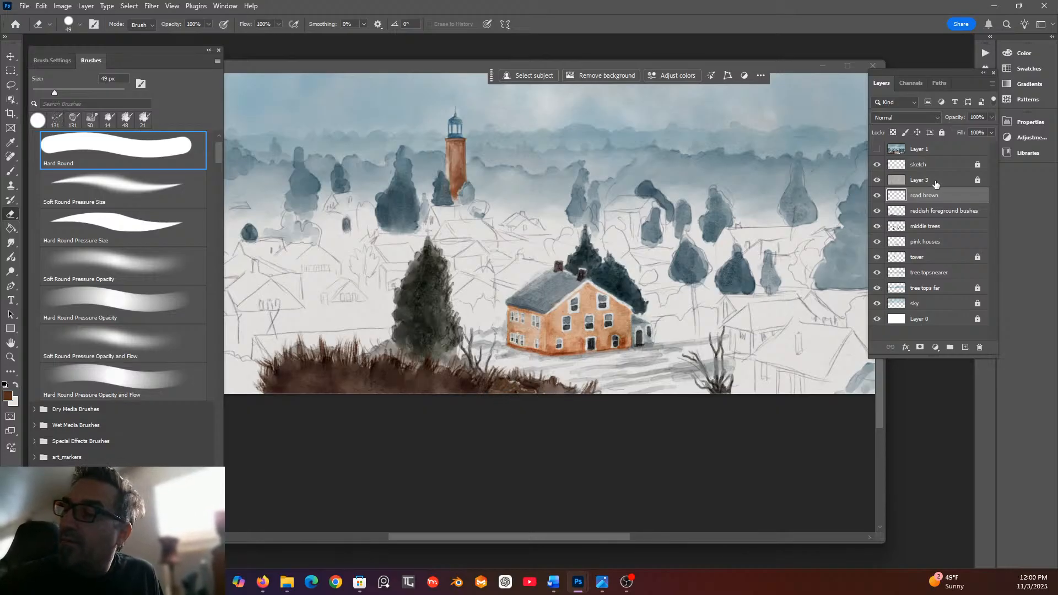
# Toggle the visibility of Layer 3, road brown and reddish foreground bushes to examine what each layer contributes to the foreground.
pyautogui.click(877, 180)
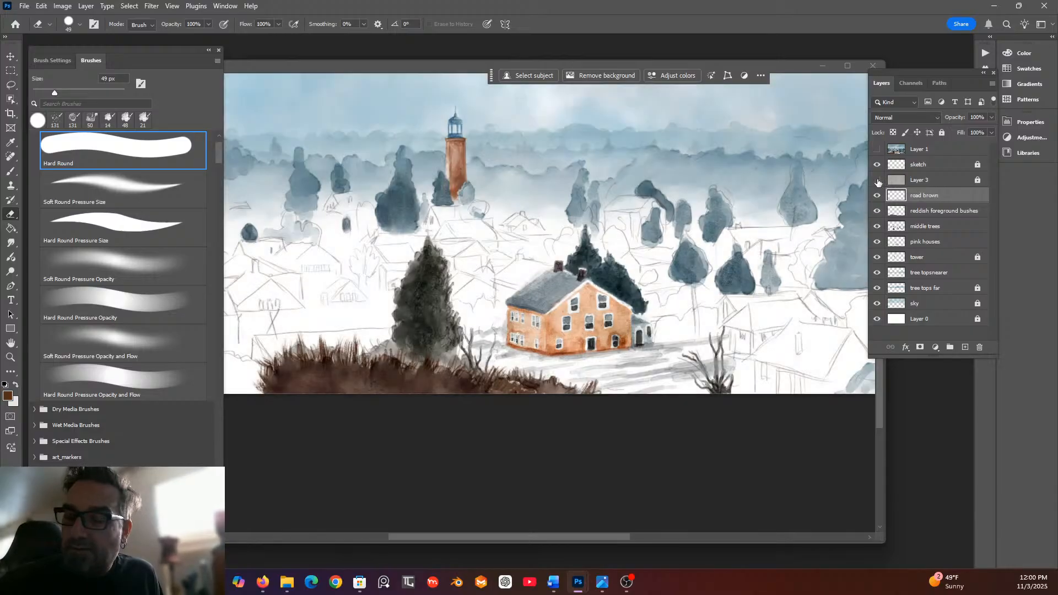
pyautogui.click(877, 180)
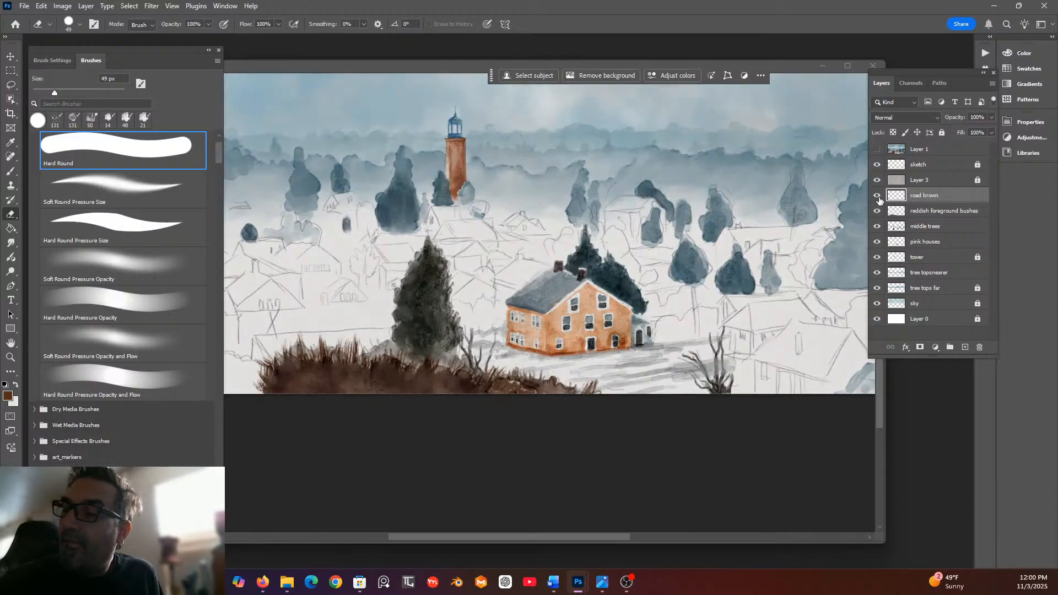
pyautogui.click(878, 197)
pyautogui.click(878, 197)
pyautogui.click(878, 197)
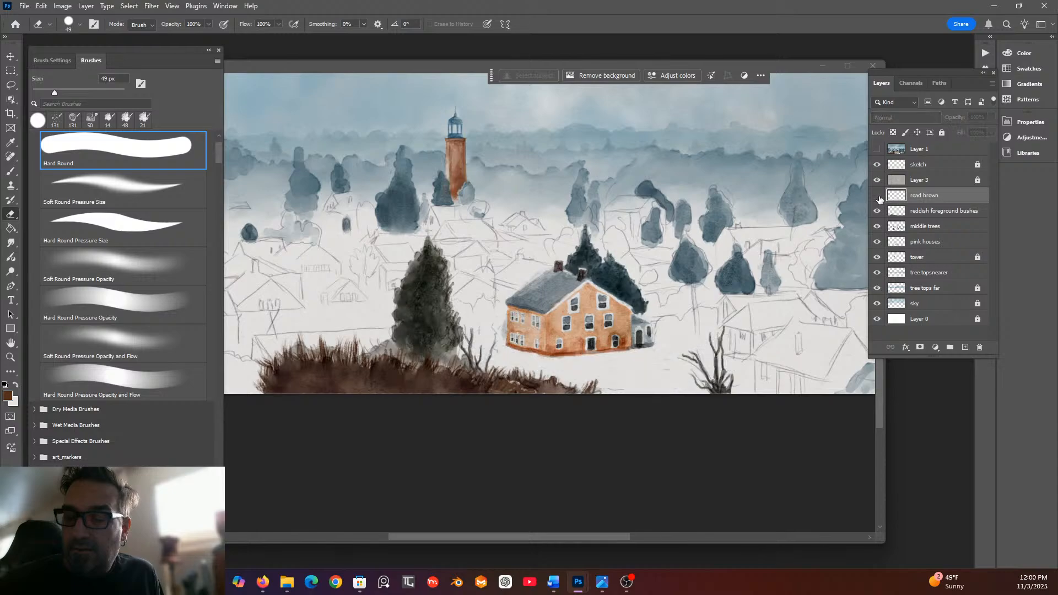
pyautogui.click(877, 196)
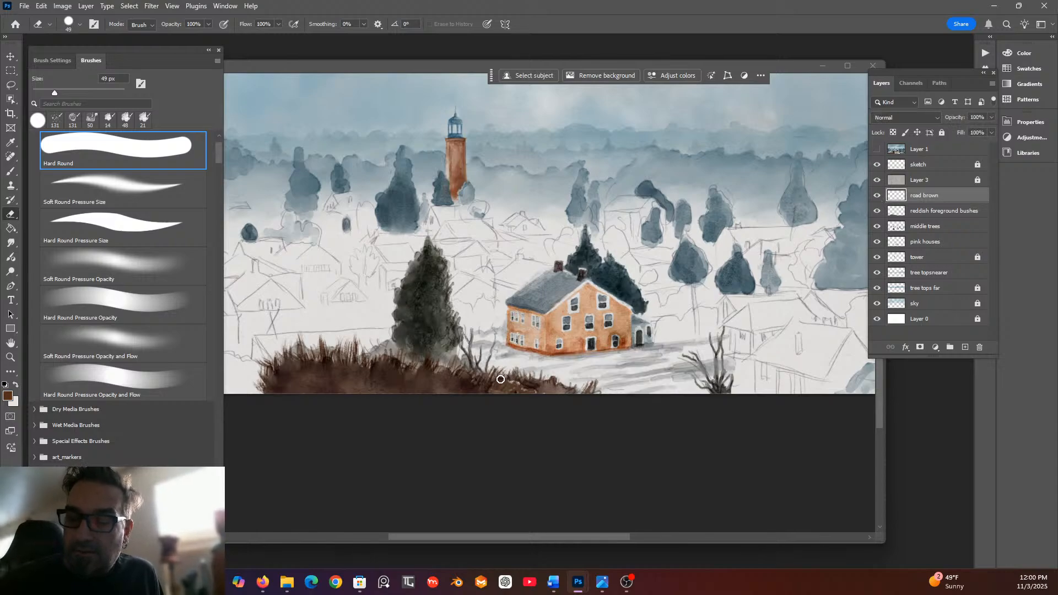
pyautogui.click(876, 215)
pyautogui.click(875, 215)
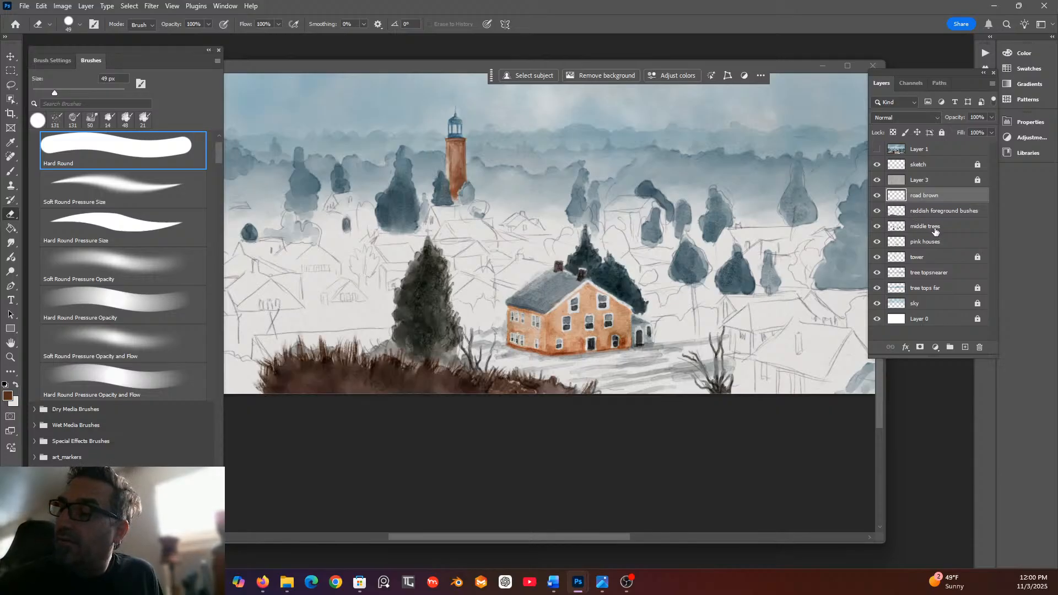
pyautogui.click(876, 211)
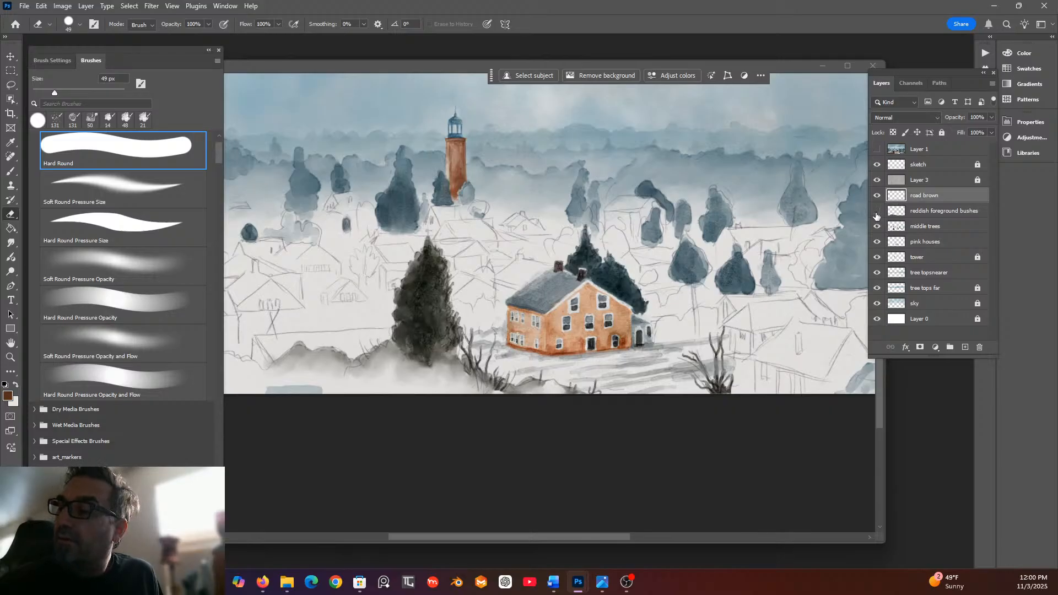
# Soften the dark grey paint on the middle trees layer below the orange house with the Softer Wet Blender at 50 px.
pyautogui.click(876, 198)
pyautogui.click(876, 197)
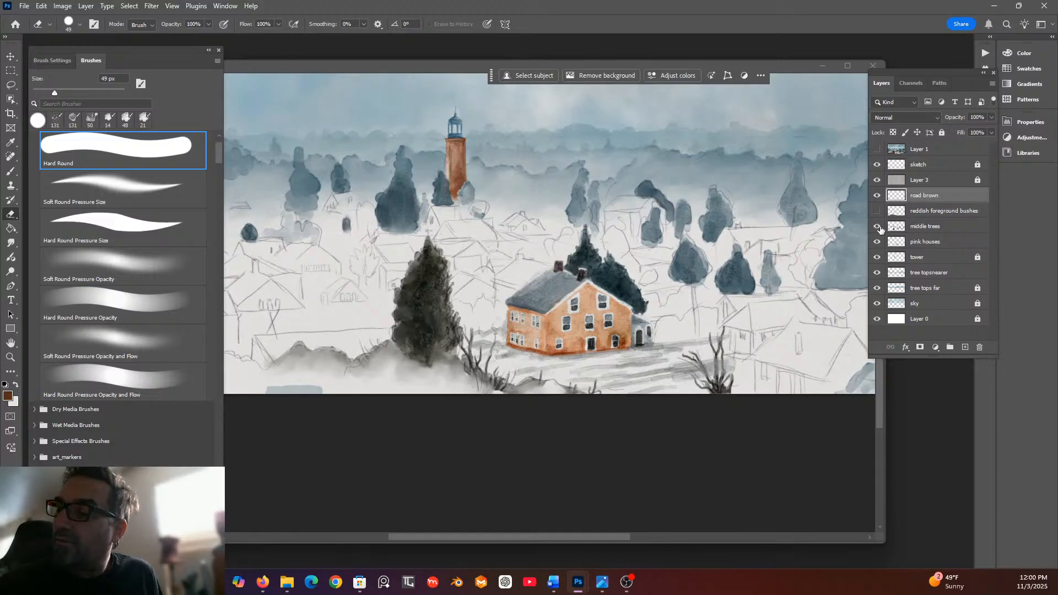
pyautogui.click(877, 227)
pyautogui.click(877, 227)
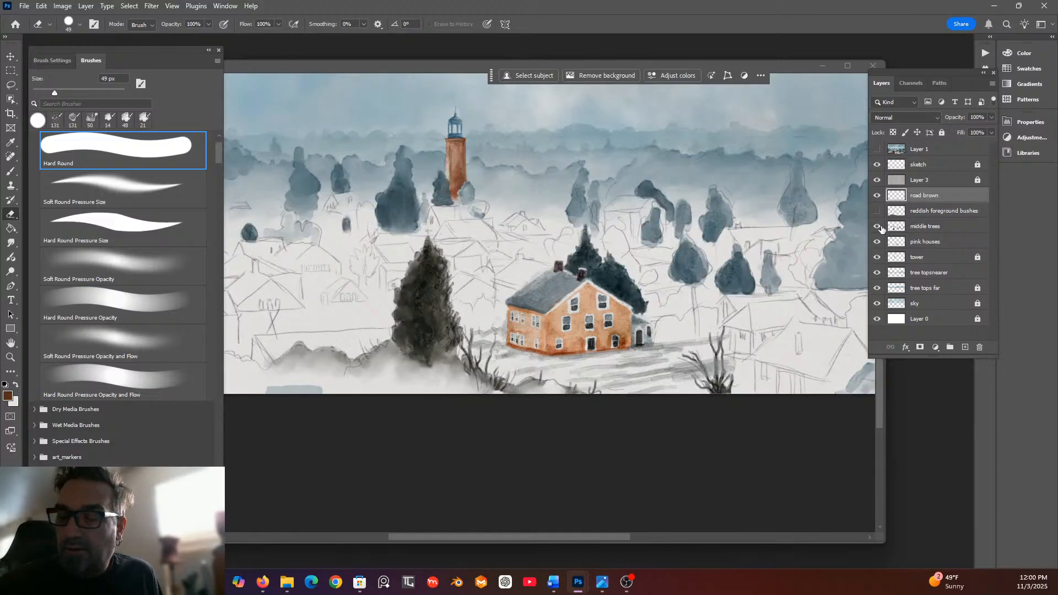
pyautogui.click(936, 226)
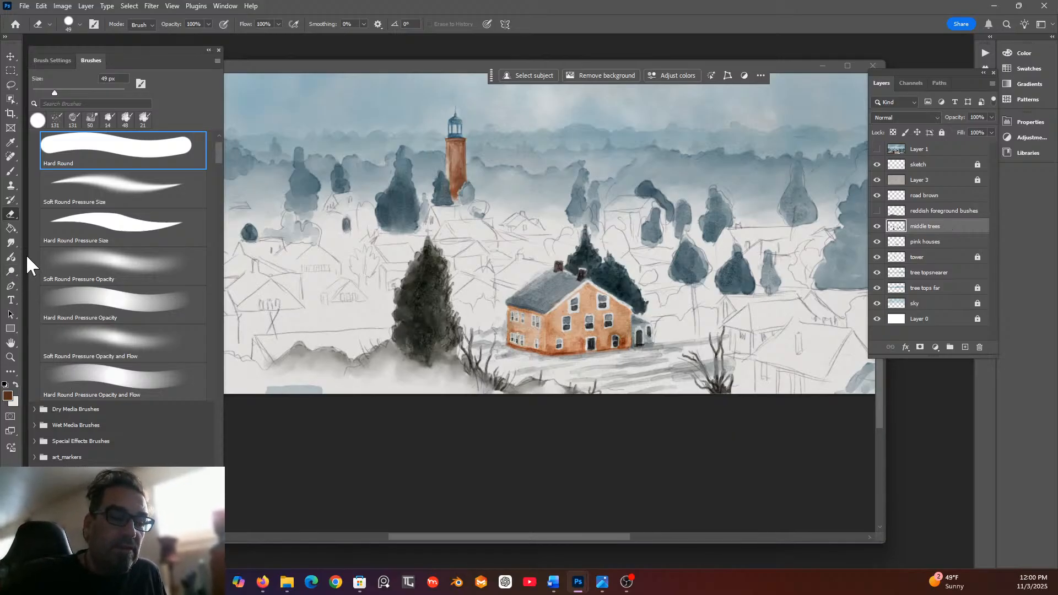
pyautogui.moveTo(220, 152); pyautogui.dragTo(225, 504)
pyautogui.click(163, 363)
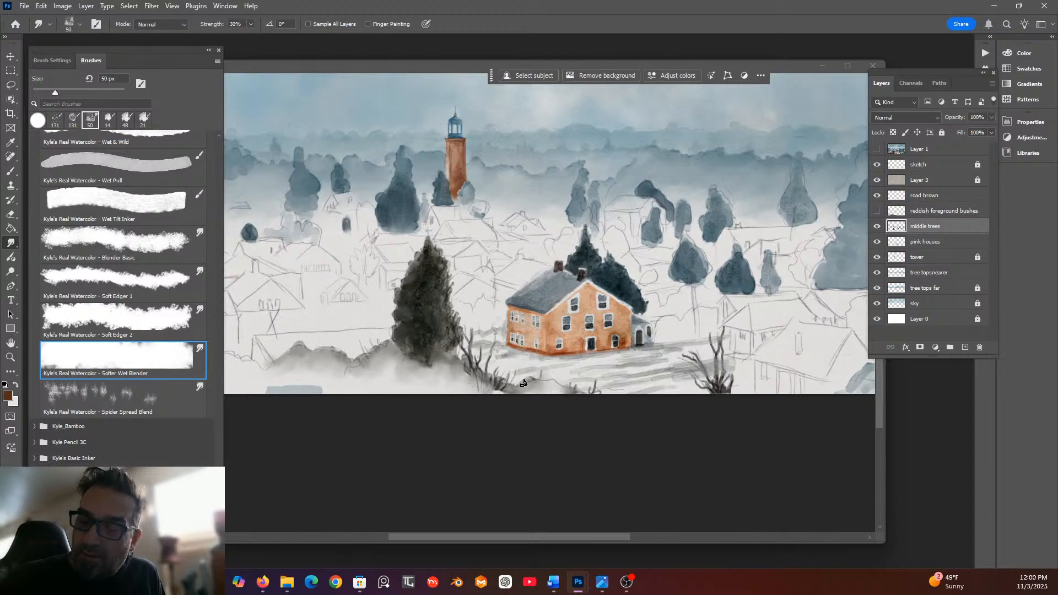
pyautogui.moveTo(498, 391)
pyautogui.mouseDown()
pyautogui.moveTo(567, 396)
pyautogui.moveTo(544, 392)
pyautogui.mouseUp()
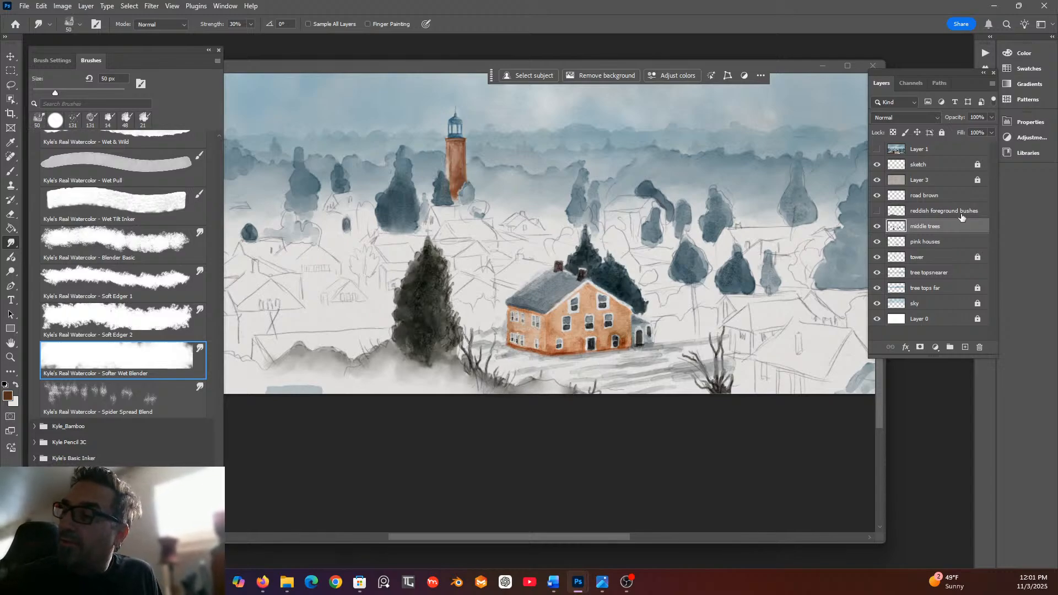
# Unlock the sketch layer, erase its pencil lines along the foreground bush area with a 49 px Hard Round eraser, and lock it again.
pyautogui.click(964, 168)
pyautogui.click(977, 164)
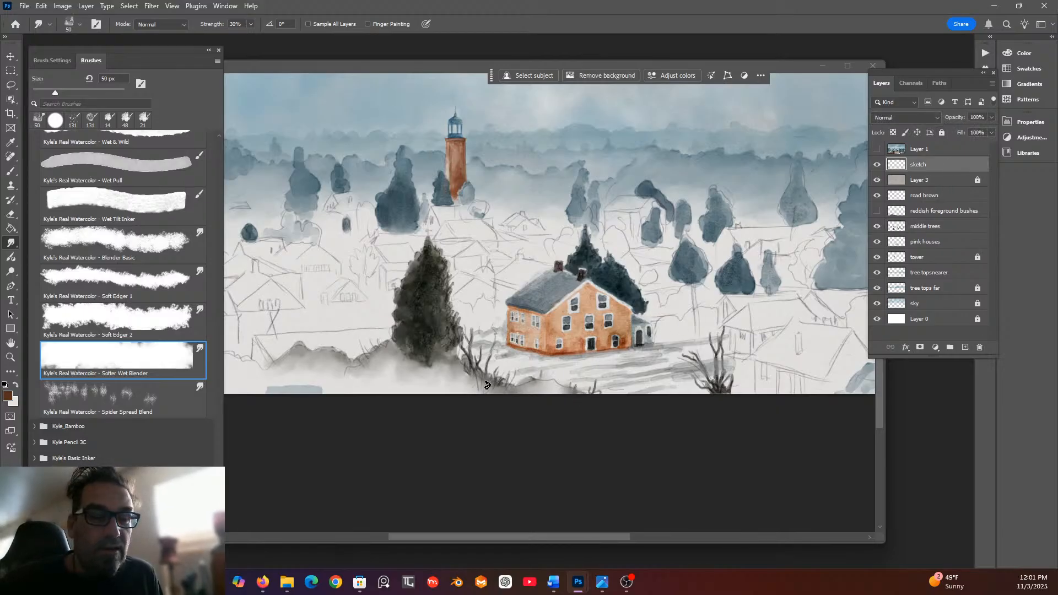
pyautogui.click(11, 214)
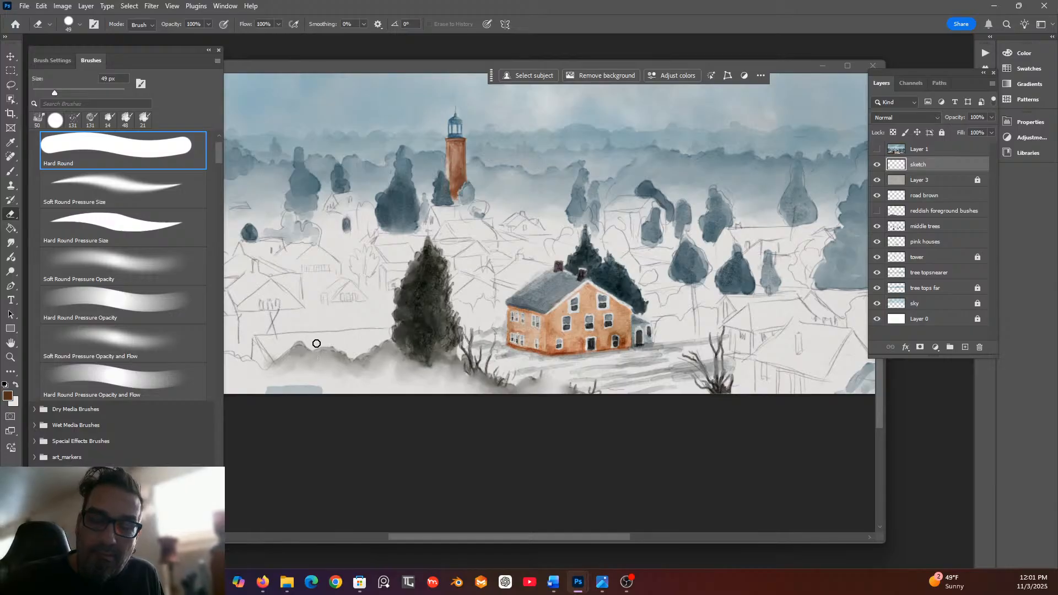
pyautogui.moveTo(270, 366)
pyautogui.mouseDown()
pyautogui.moveTo(339, 339)
pyautogui.moveTo(452, 350)
pyautogui.mouseUp()
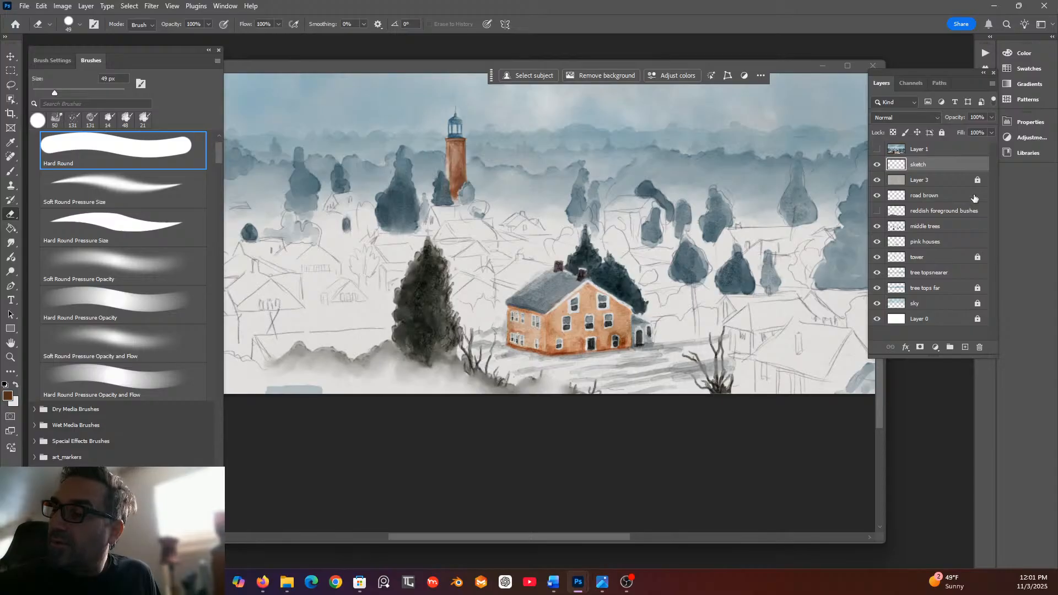
pyautogui.click(942, 132)
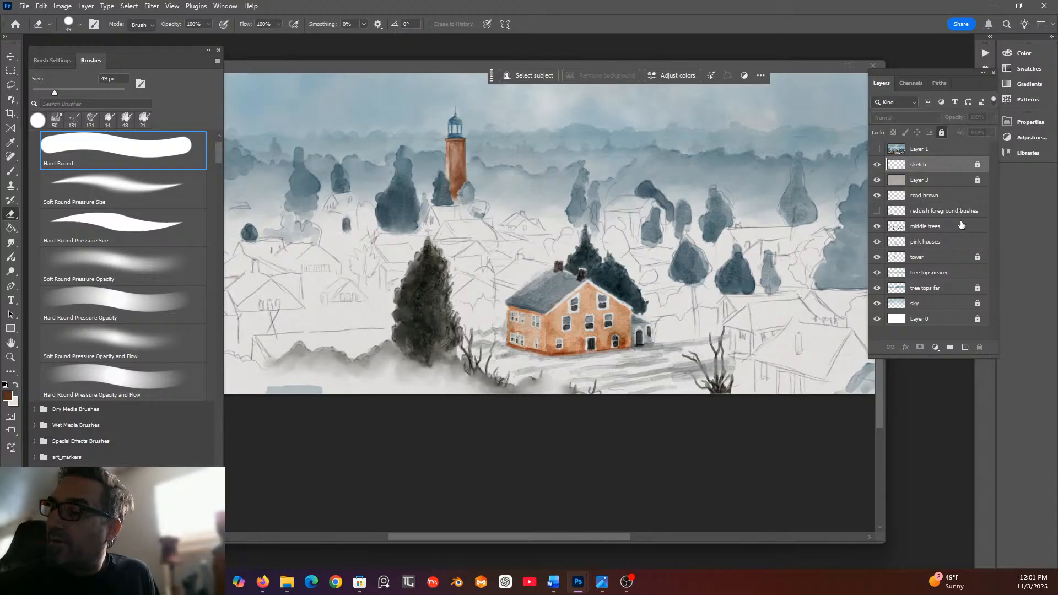
# Show the reddish foreground bushes layer and add Sparse Bristle strokes at 131 px to the bushes' tapering end below the house.
pyautogui.click(877, 211)
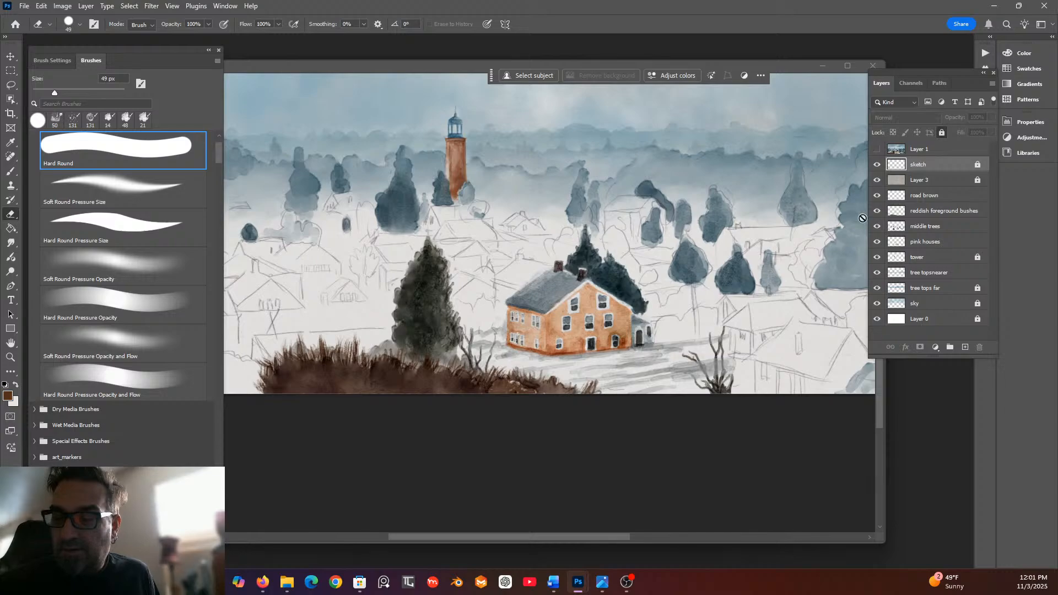
pyautogui.click(13, 171)
pyautogui.click(505, 388)
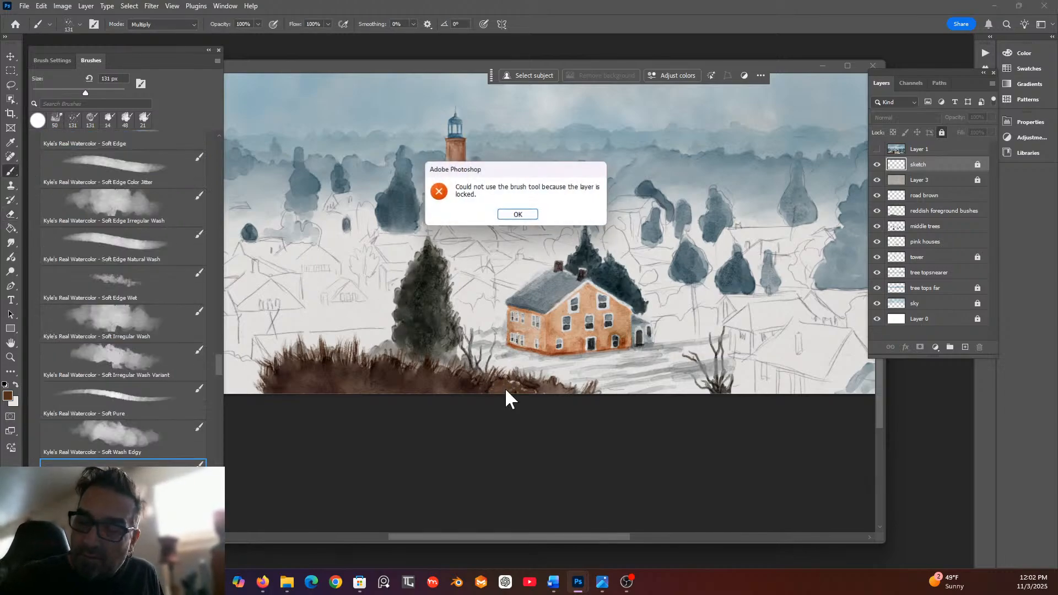
pyautogui.click(532, 216)
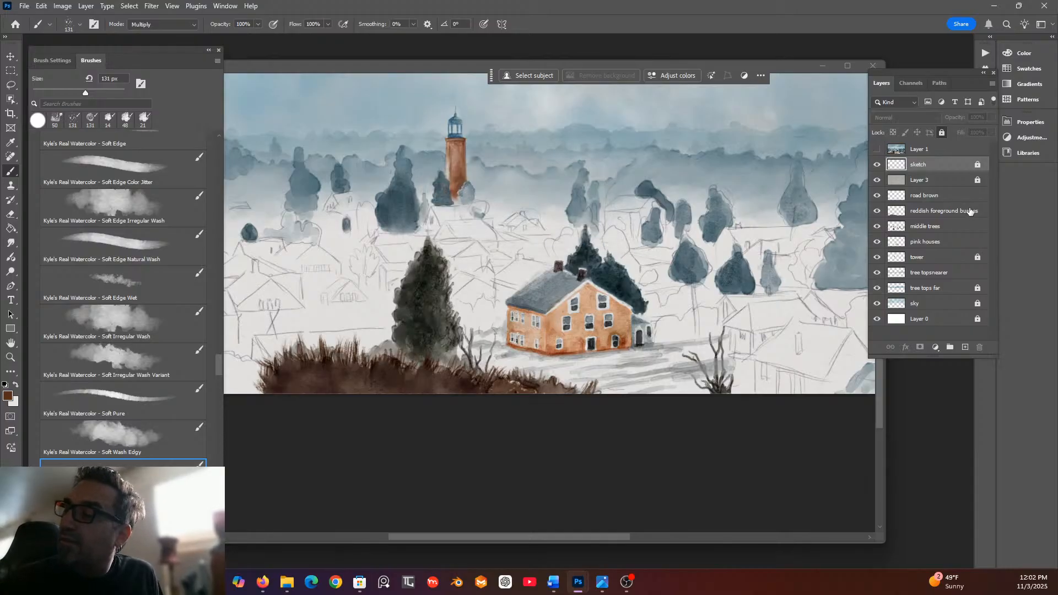
pyautogui.click(954, 216)
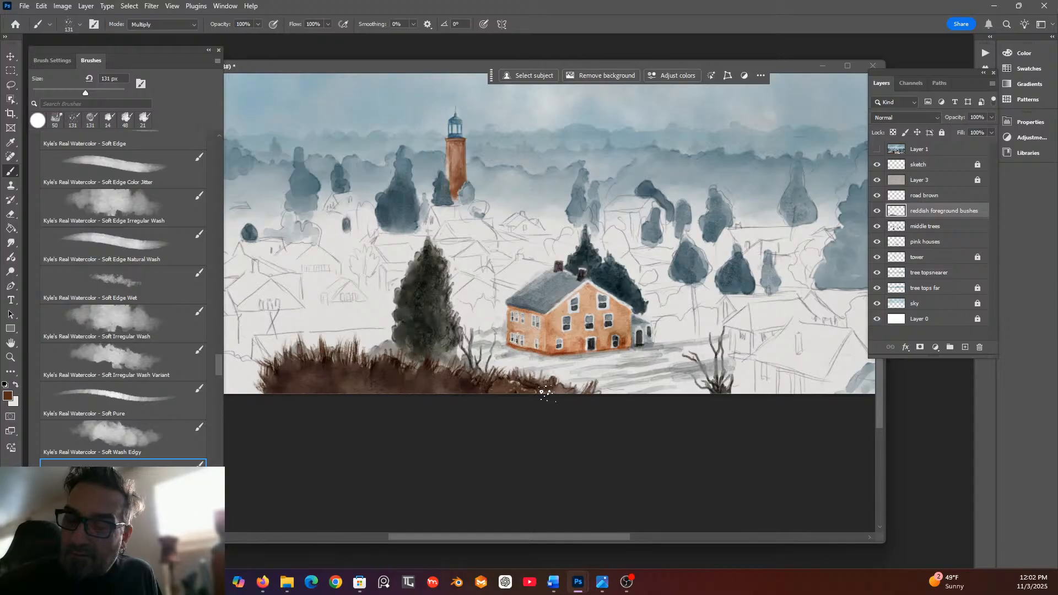
pyautogui.moveTo(567, 390); pyautogui.dragTo(517, 395)
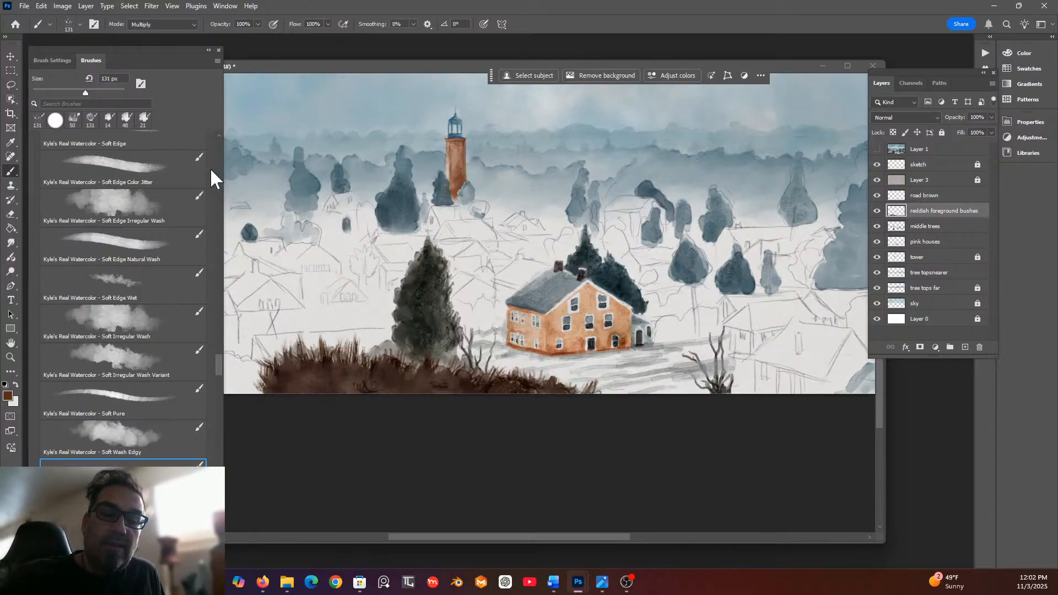
# Blend the new bush strokes with the Softer Wet Blender at 50 px and set the reddish foreground bushes layer's opacity to 88%.
pyautogui.moveTo(219, 373); pyautogui.dragTo(219, 394)
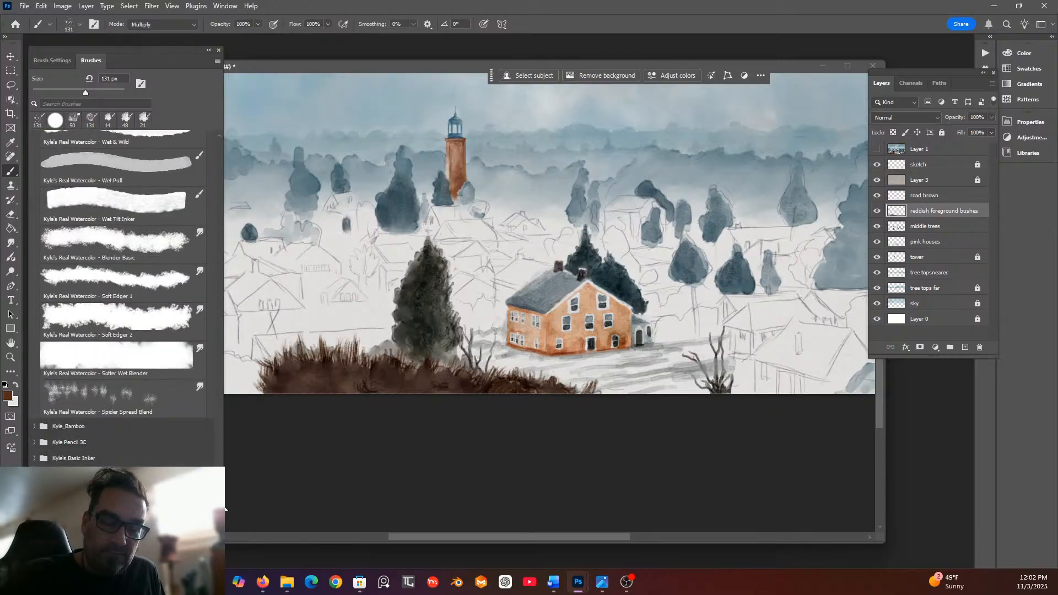
pyautogui.click(165, 357)
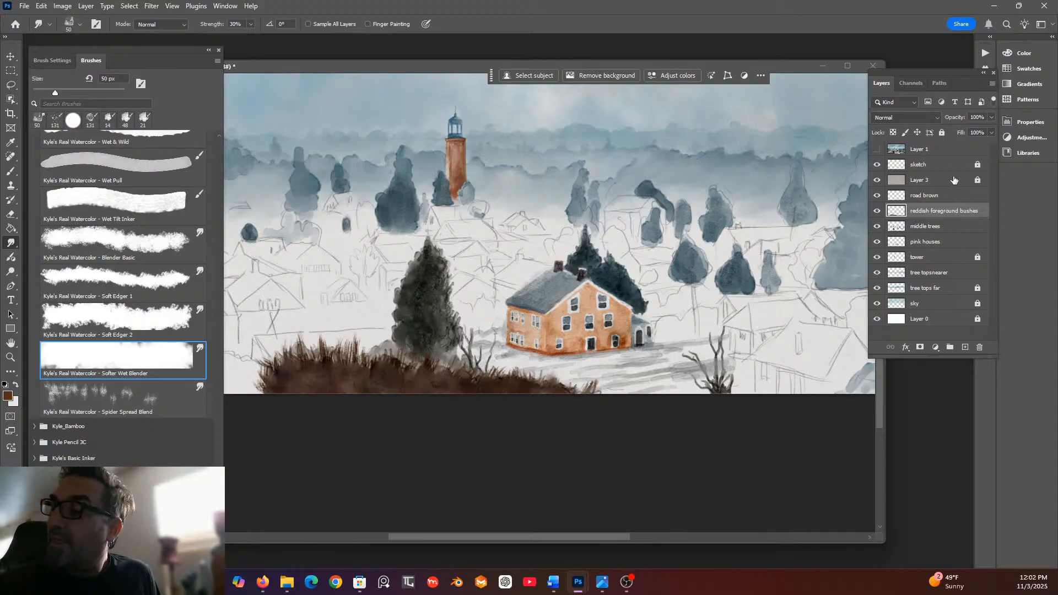
pyautogui.click(991, 117)
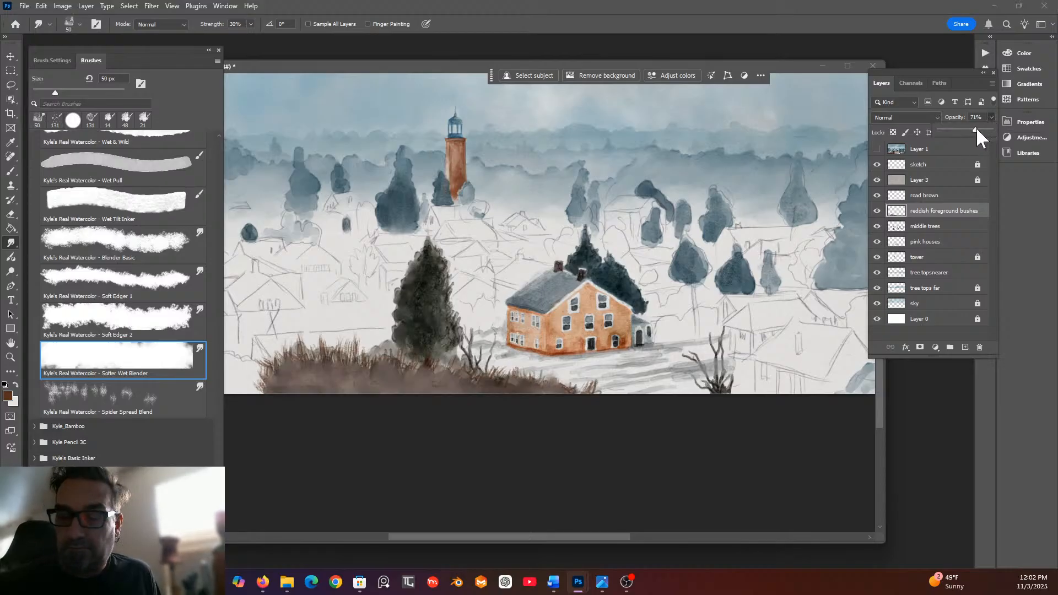
pyautogui.moveTo(981, 128); pyautogui.dragTo(983, 128)
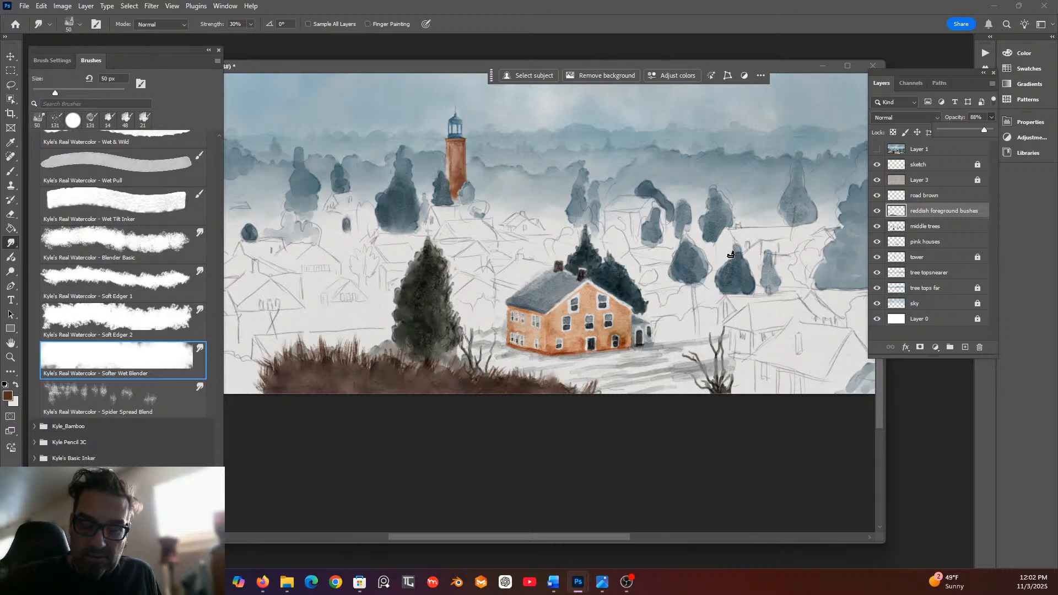
# Extend the reddish bushes to the painting's left edge with Sparse Bristle strokes at 131 px, adding upright twigs along their upper edge.
pyautogui.moveTo(416, 534); pyautogui.dragTo(381, 536)
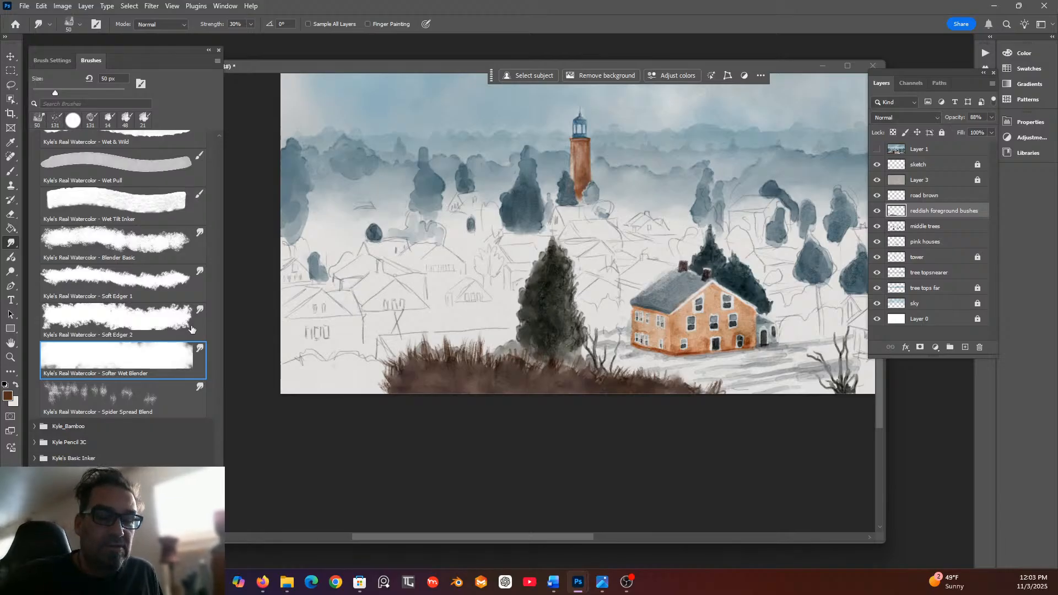
pyautogui.scroll(10, 213, 431)
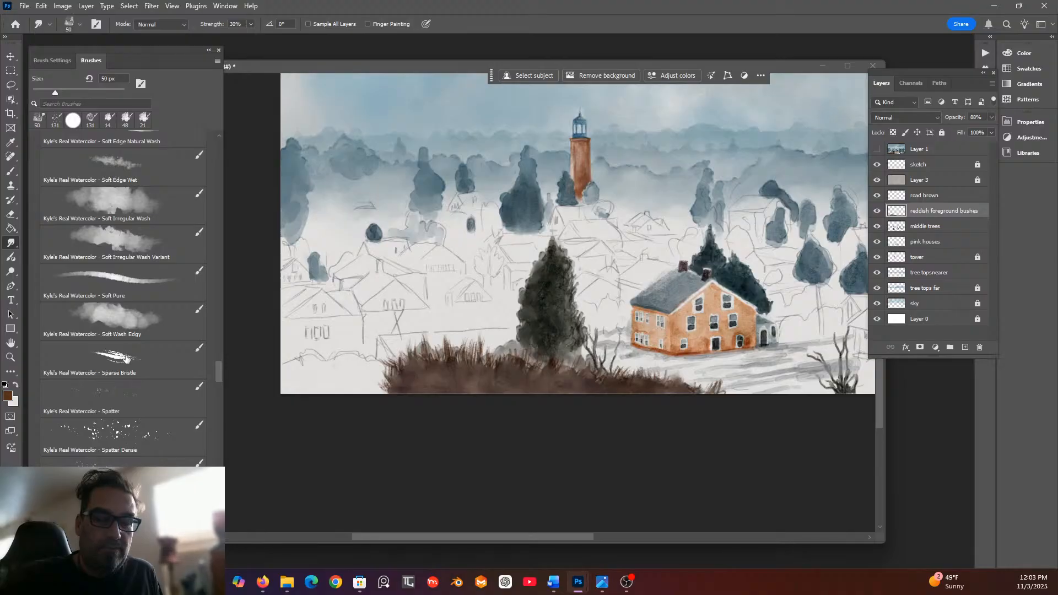
pyautogui.click(121, 358)
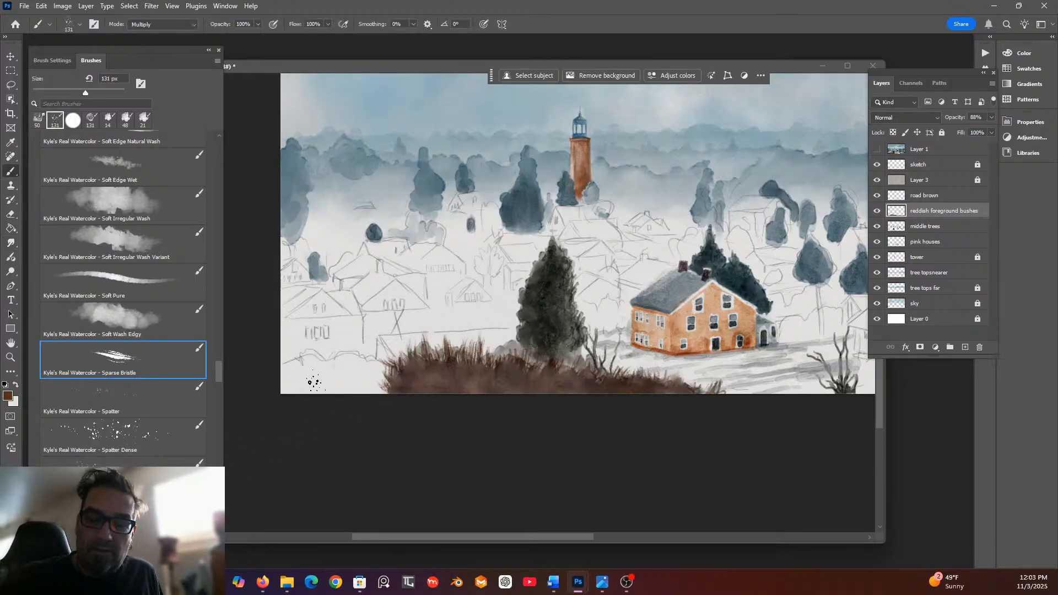
pyautogui.moveTo(299, 387)
pyautogui.mouseDown()
pyautogui.moveTo(342, 369)
pyautogui.moveTo(382, 375)
pyautogui.moveTo(374, 388)
pyautogui.moveTo(315, 396)
pyautogui.moveTo(277, 383)
pyautogui.moveTo(281, 398)
pyautogui.moveTo(356, 394)
pyautogui.moveTo(319, 382)
pyautogui.moveTo(387, 387)
pyautogui.moveTo(349, 367)
pyautogui.moveTo(354, 380)
pyautogui.moveTo(325, 370)
pyautogui.moveTo(304, 384)
pyautogui.moveTo(314, 386)
pyautogui.moveTo(276, 384)
pyautogui.moveTo(282, 367)
pyautogui.moveTo(310, 365)
pyautogui.moveTo(338, 376)
pyautogui.moveTo(327, 385)
pyautogui.moveTo(365, 387)
pyautogui.mouseUp()
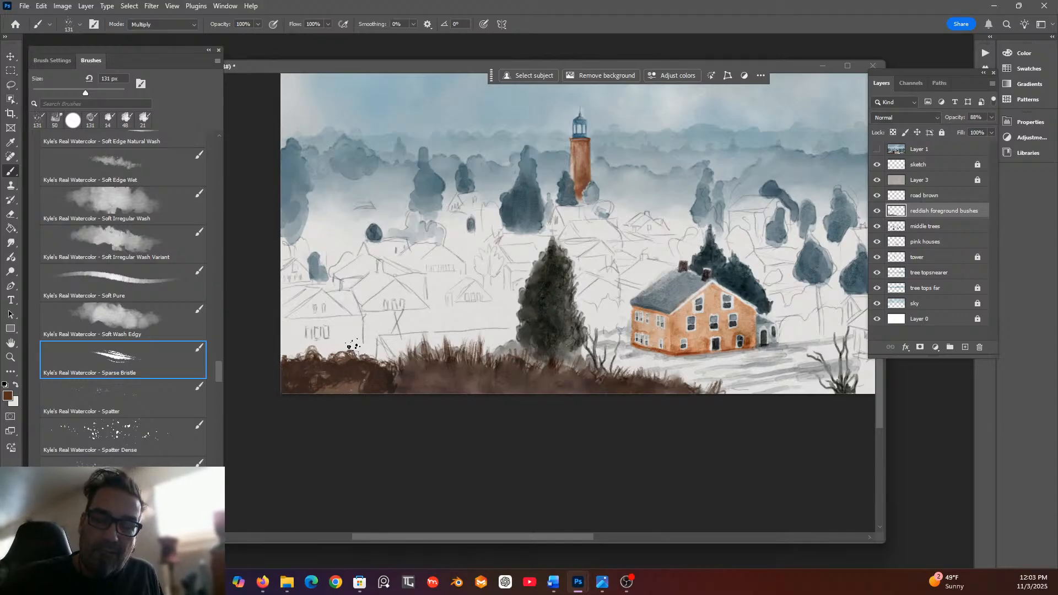
pyautogui.moveTo(296, 366)
pyautogui.mouseDown()
pyautogui.moveTo(340, 368)
pyautogui.moveTo(350, 354)
pyautogui.moveTo(352, 368)
pyautogui.moveTo(357, 345)
pyautogui.moveTo(375, 371)
pyautogui.mouseUp()
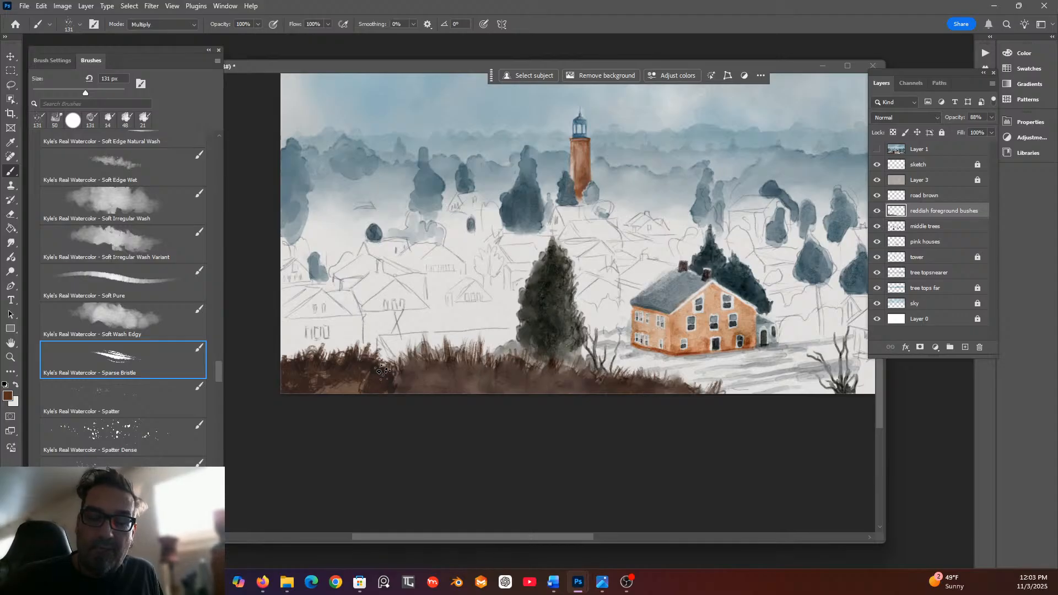
pyautogui.moveTo(307, 368)
pyautogui.mouseDown()
pyautogui.moveTo(298, 351)
pyautogui.moveTo(276, 362)
pyautogui.mouseUp()
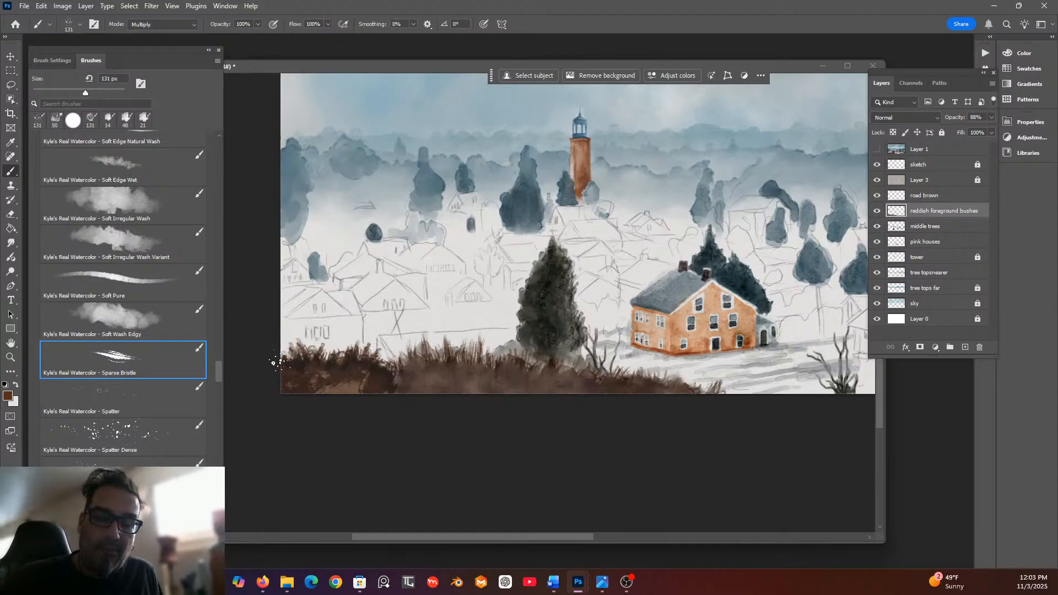
pyautogui.moveTo(346, 380)
pyautogui.mouseDown()
pyautogui.moveTo(318, 365)
pyautogui.moveTo(328, 387)
pyautogui.moveTo(416, 350)
pyautogui.moveTo(365, 388)
pyautogui.moveTo(335, 394)
pyautogui.moveTo(351, 384)
pyautogui.moveTo(352, 395)
pyautogui.moveTo(455, 372)
pyautogui.moveTo(418, 396)
pyautogui.moveTo(396, 390)
pyautogui.moveTo(408, 356)
pyautogui.moveTo(429, 366)
pyautogui.moveTo(424, 373)
pyautogui.moveTo(412, 357)
pyautogui.moveTo(446, 374)
pyautogui.moveTo(470, 364)
pyautogui.moveTo(464, 371)
pyautogui.moveTo(455, 355)
pyautogui.moveTo(486, 373)
pyautogui.moveTo(499, 354)
pyautogui.moveTo(500, 367)
pyautogui.moveTo(506, 352)
pyautogui.moveTo(512, 360)
pyautogui.moveTo(548, 339)
pyautogui.moveTo(529, 373)
pyautogui.moveTo(565, 356)
pyautogui.moveTo(537, 374)
pyautogui.moveTo(527, 360)
pyautogui.moveTo(530, 373)
pyautogui.moveTo(510, 380)
pyautogui.moveTo(495, 368)
pyautogui.moveTo(415, 373)
pyautogui.moveTo(396, 381)
pyautogui.moveTo(427, 396)
pyautogui.moveTo(392, 397)
pyautogui.mouseUp()
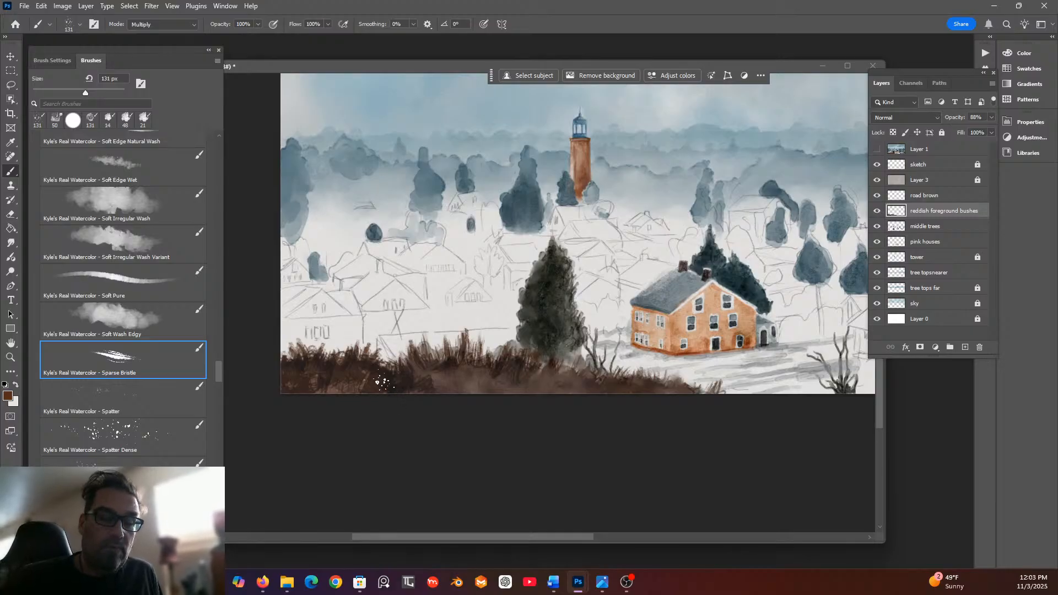
# Blend the body of the newly painted bushes at the painting's left edge with the Softer Wet Blender at 50 px.
pyautogui.scroll(-10, 220, 378)
pyautogui.click(204, 364)
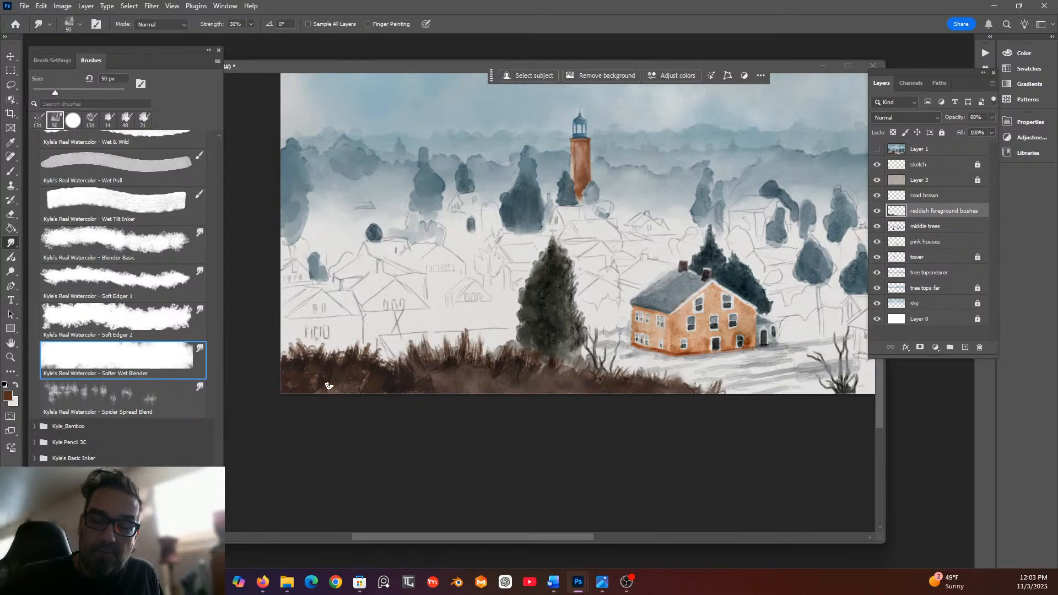
pyautogui.moveTo(303, 372); pyautogui.dragTo(334, 365)
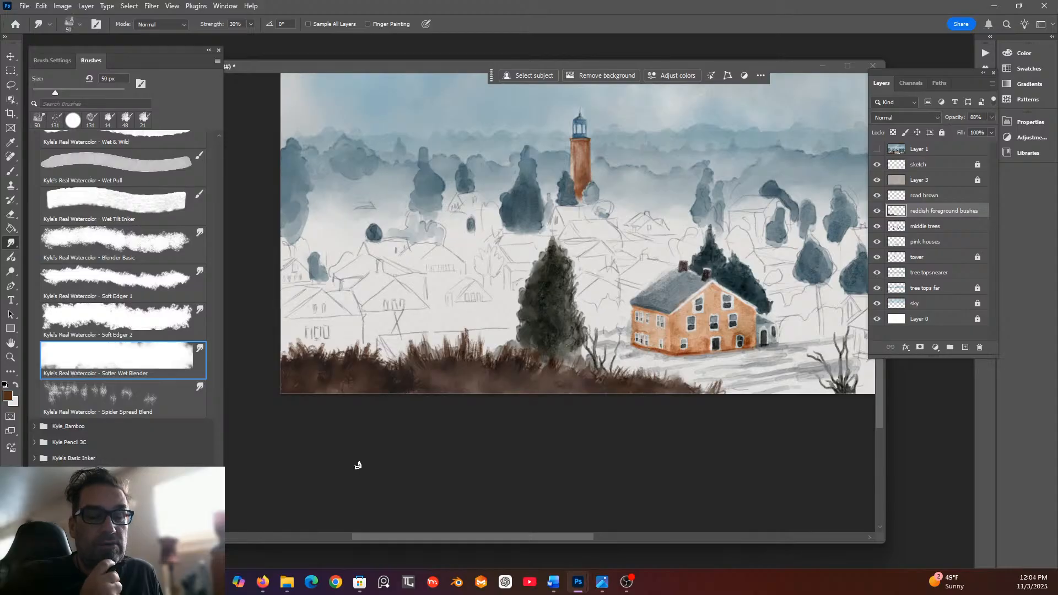
# Brush a Hue/Saturation adjustment onto the reddish bushes with the Adjustment Brush at 100 px, and switch the brush to subtracting.
pyautogui.click(11, 256)
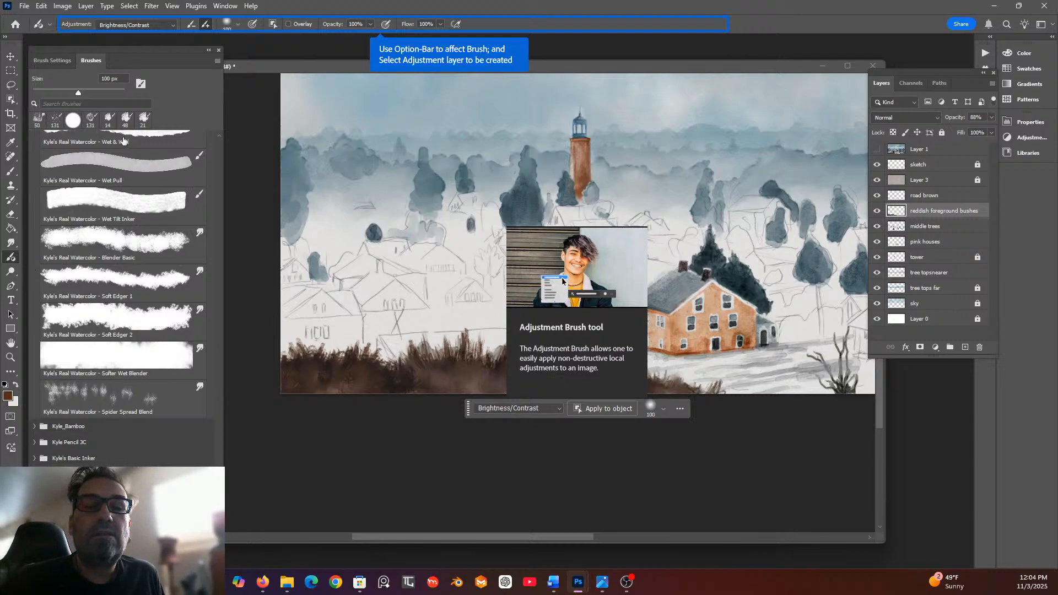
pyautogui.click(172, 25)
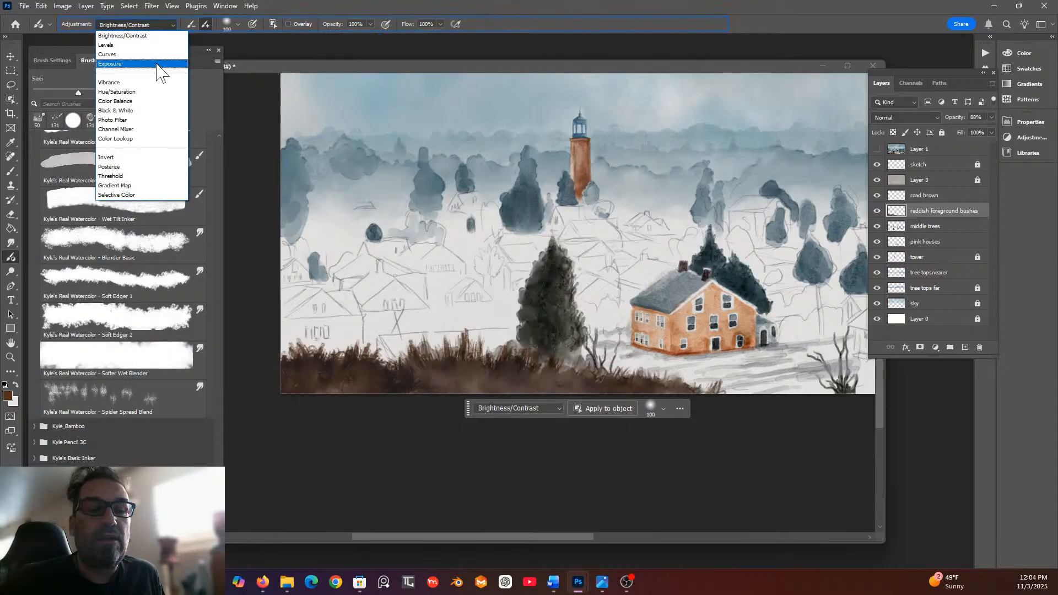
pyautogui.click(151, 92)
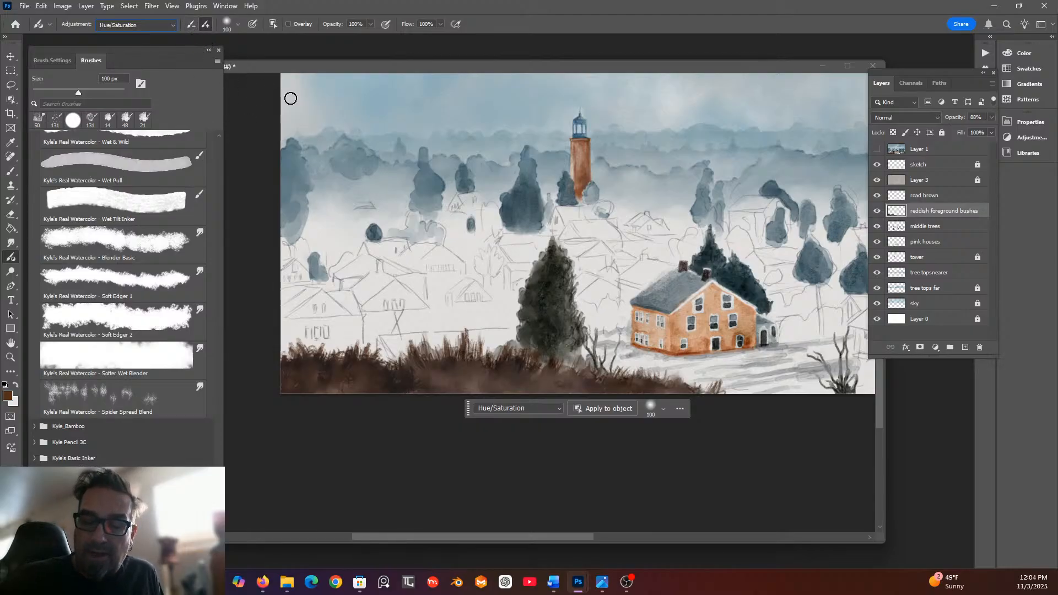
pyautogui.moveTo(393, 381); pyautogui.dragTo(388, 380)
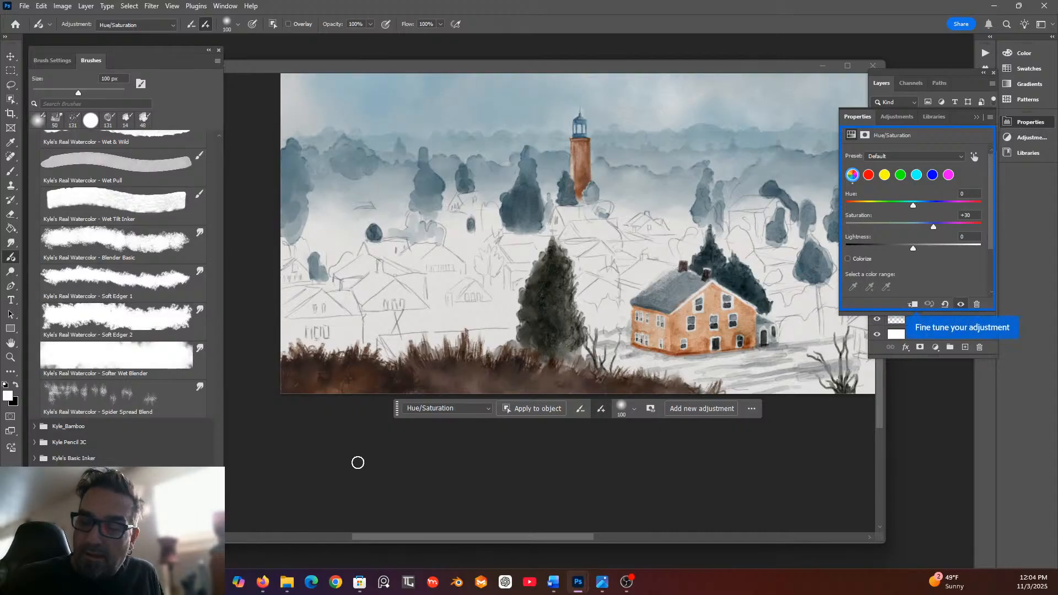
pyautogui.click(192, 24)
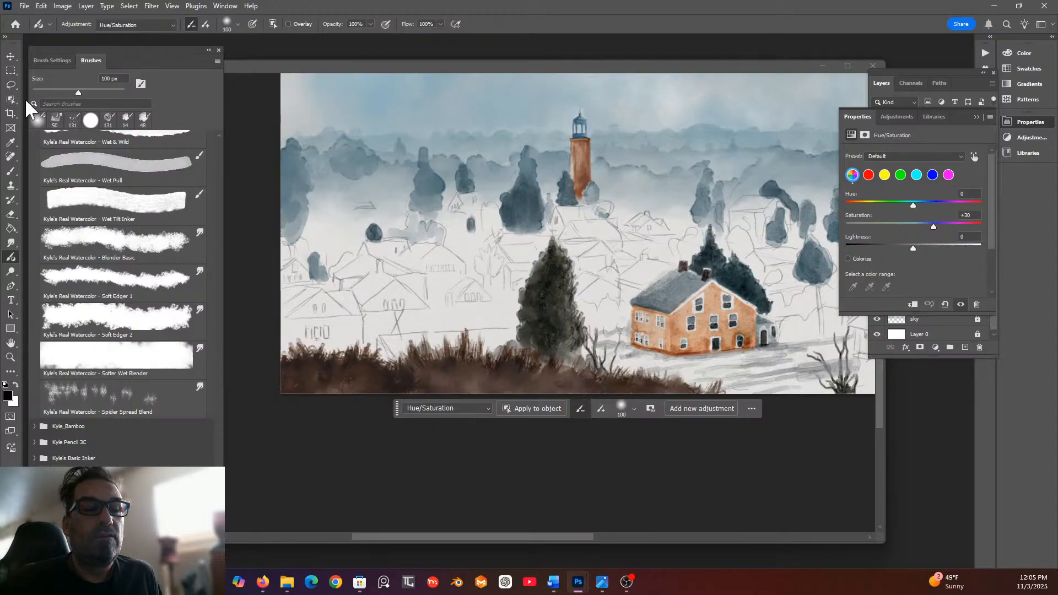
# Switch to the Brush tool with Sparse Bristle at 131 px and bring the full layer list to the front.
pyautogui.click(11, 171)
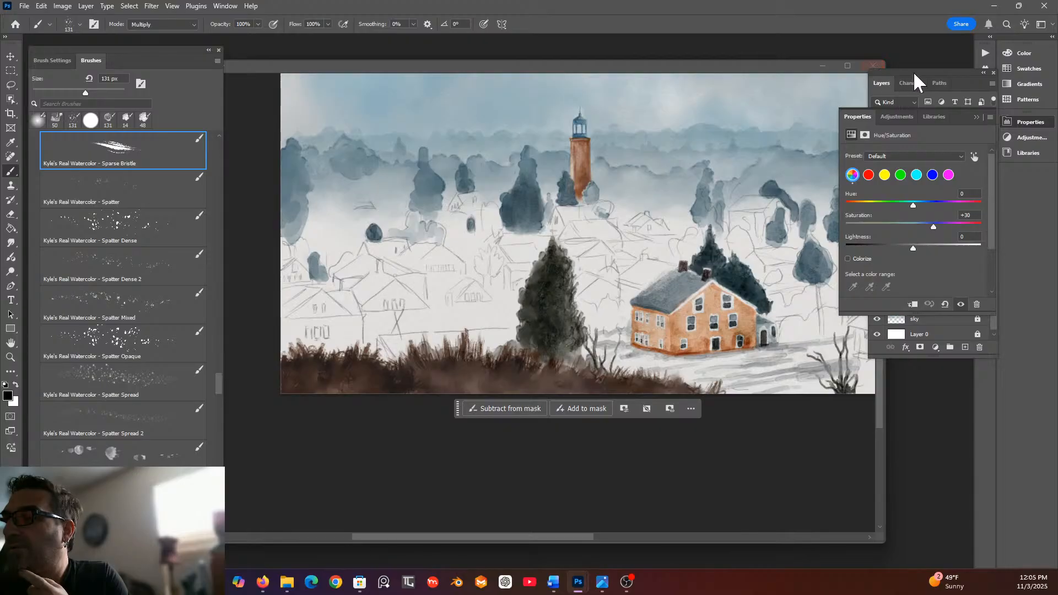
pyautogui.click(958, 74)
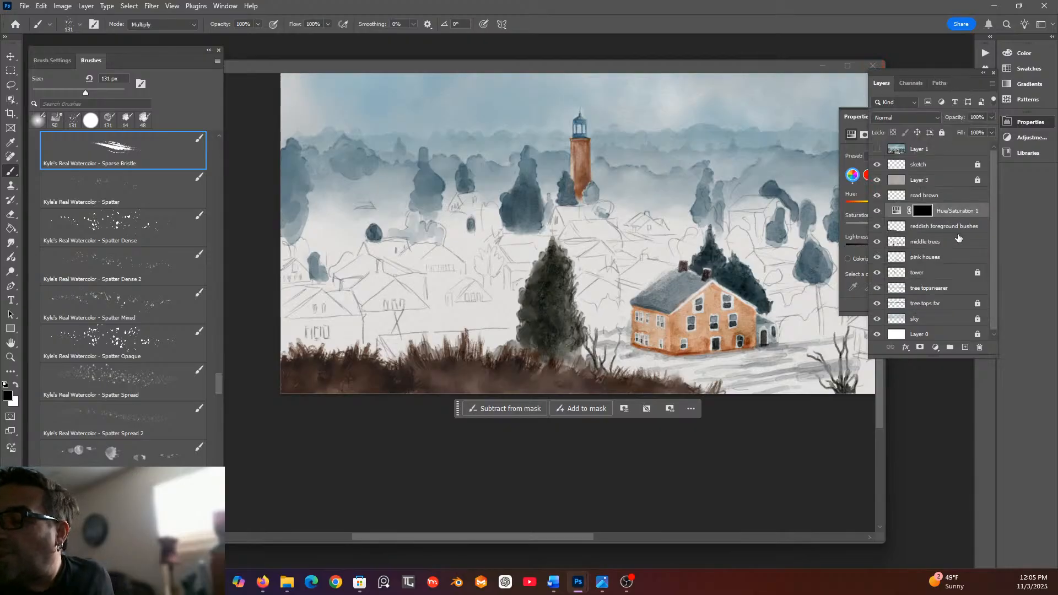
pyautogui.rightClick(924, 210)
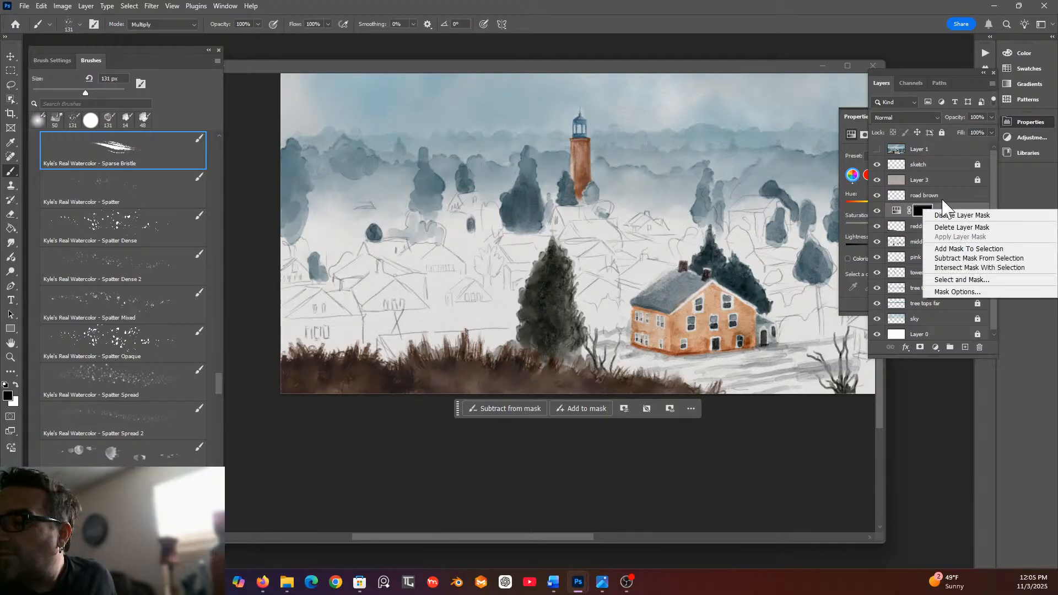
pyautogui.press('Escape')
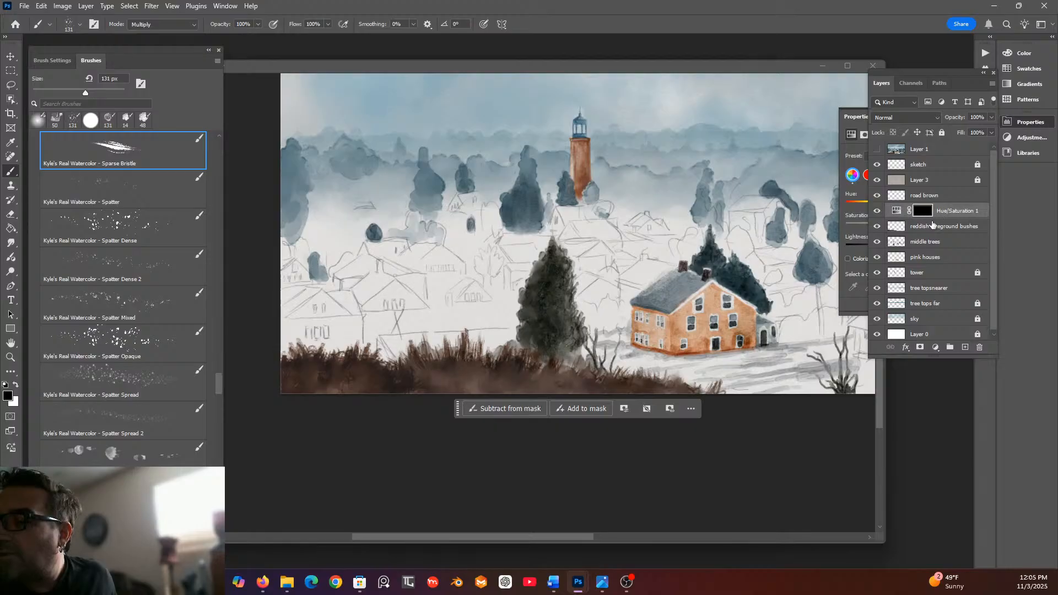
pyautogui.click(897, 212)
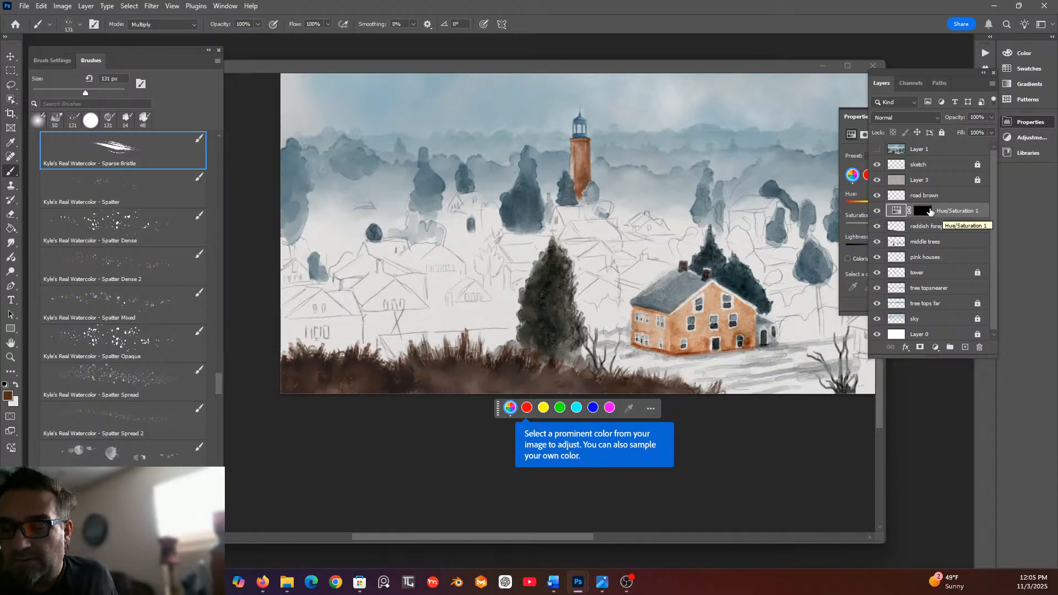
pyautogui.click(923, 212)
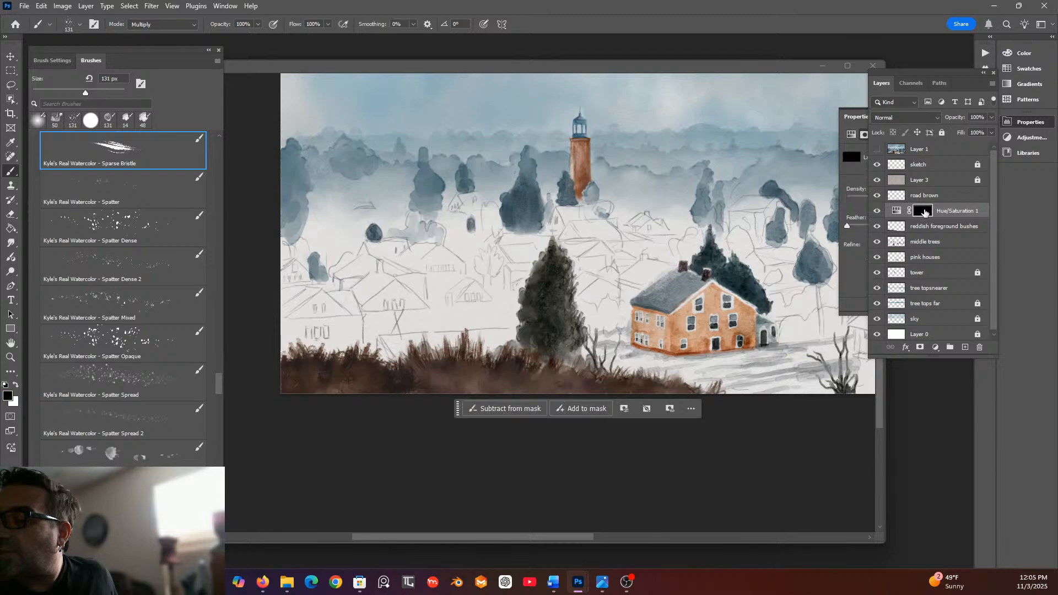
pyautogui.rightClick(925, 212)
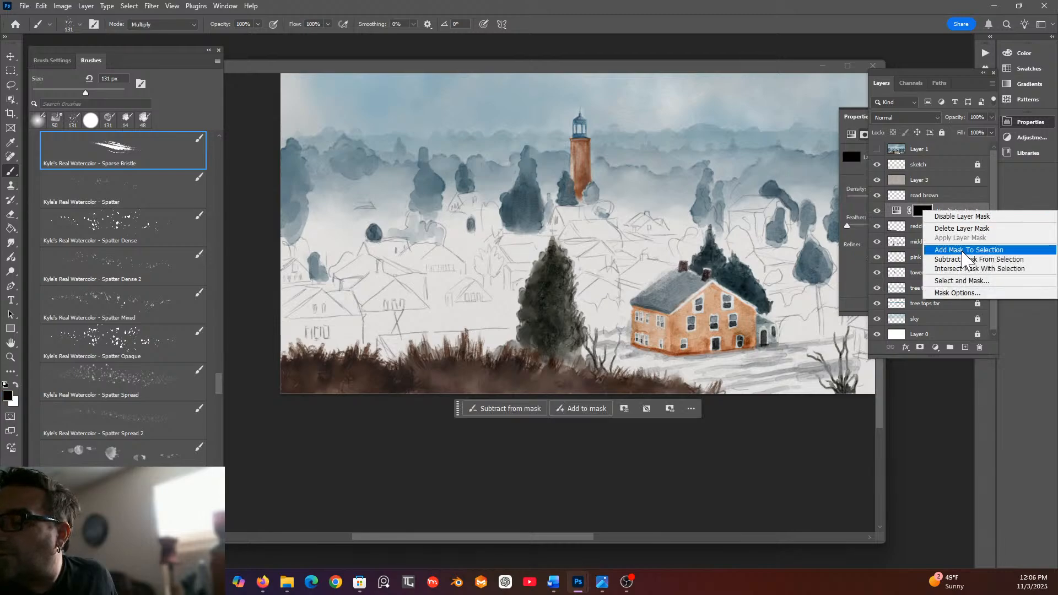
# Merge the Hue/Saturation 1 adjustment layer with the reddish foreground bushes layer.
pyautogui.click(918, 226)
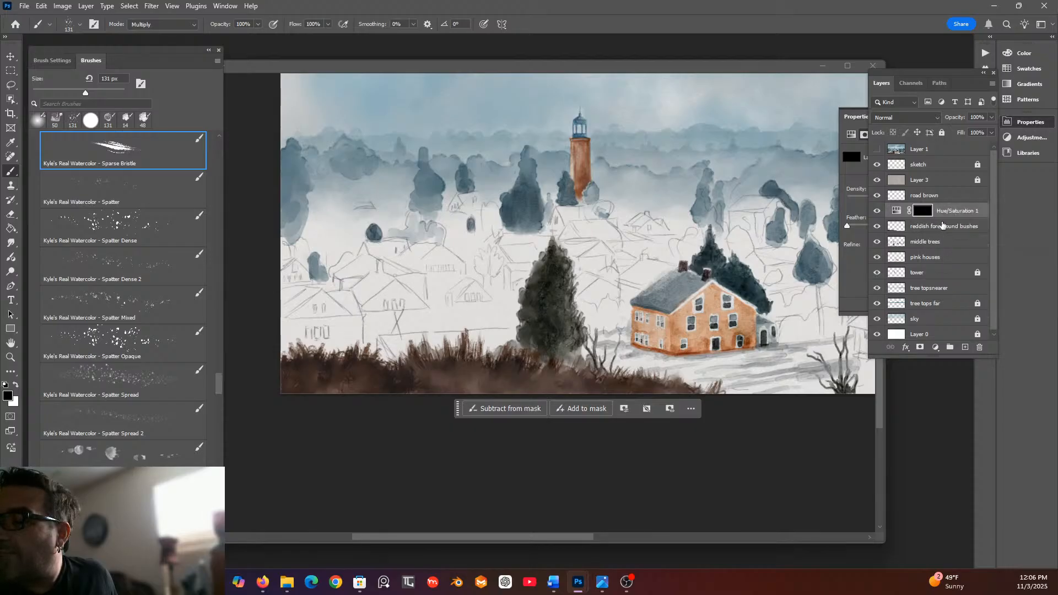
pyautogui.rightClick(942, 225)
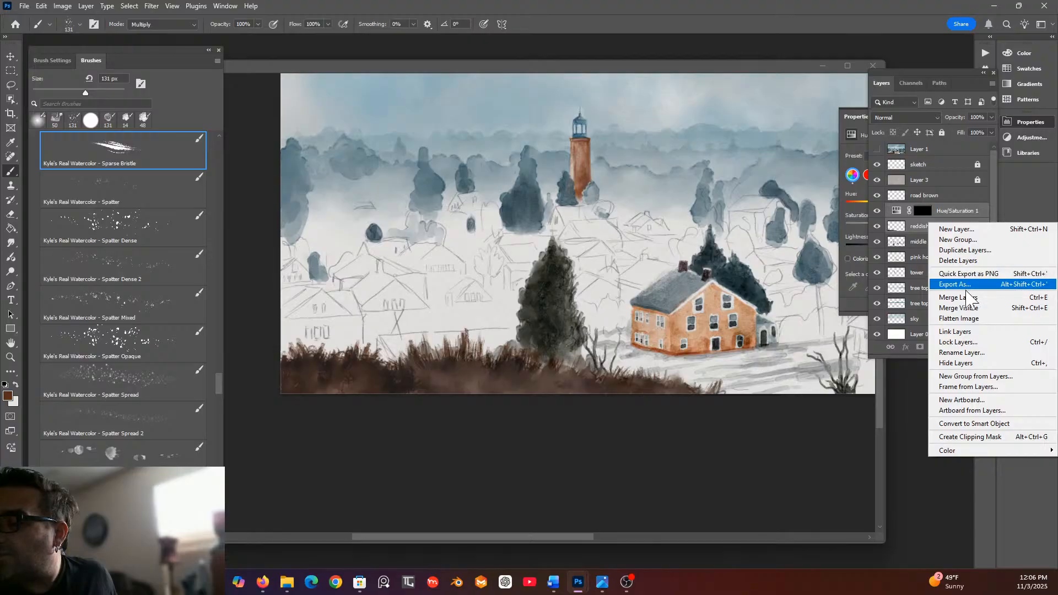
pyautogui.click(966, 298)
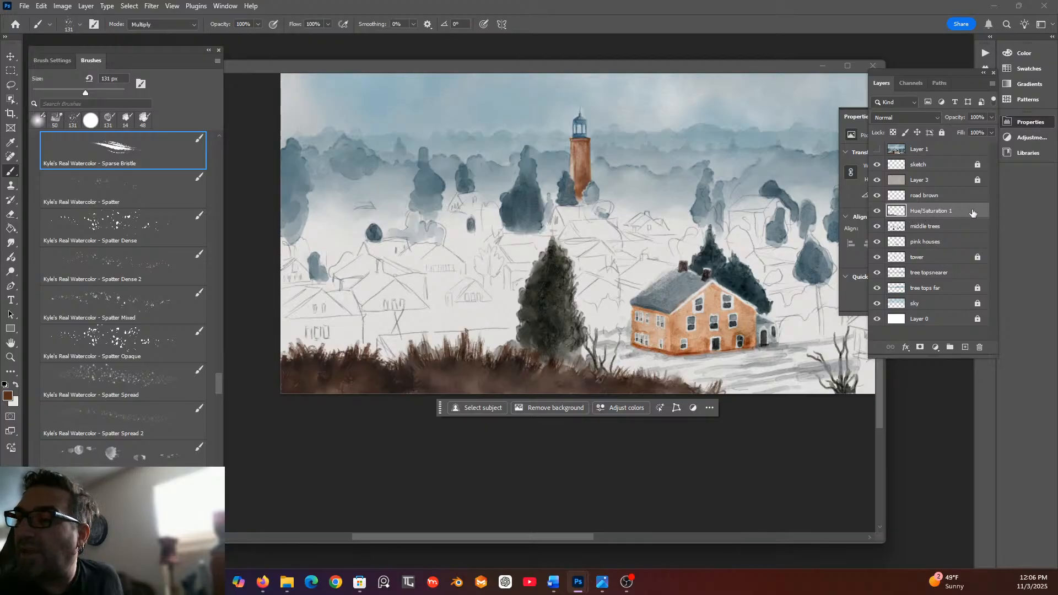
# Set the merged bushes layer's opacity to 93% and select the Sparse Bristle brush.
pyautogui.press('space')
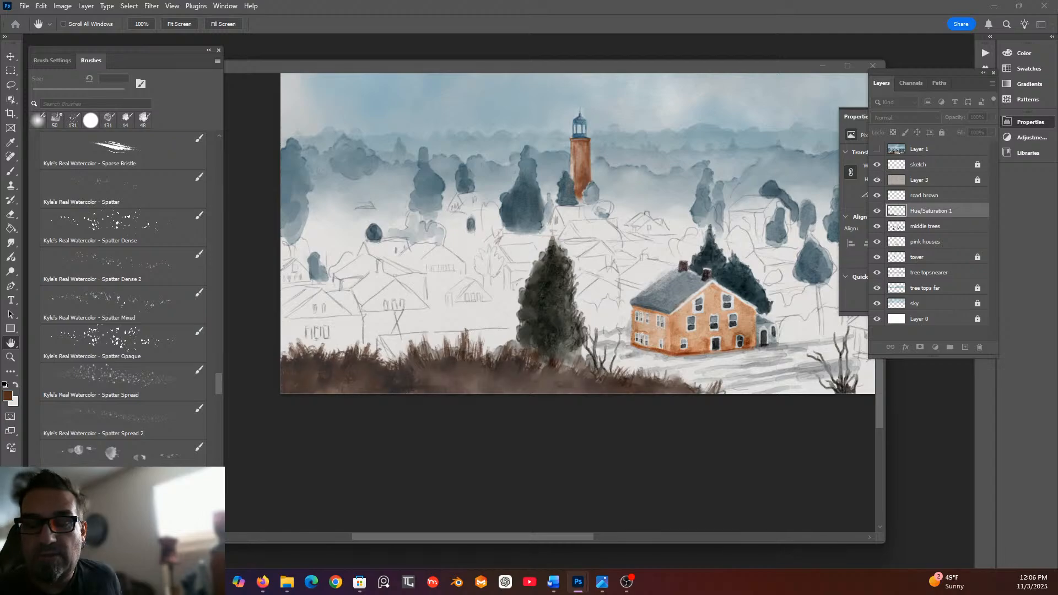
pyautogui.press('b')
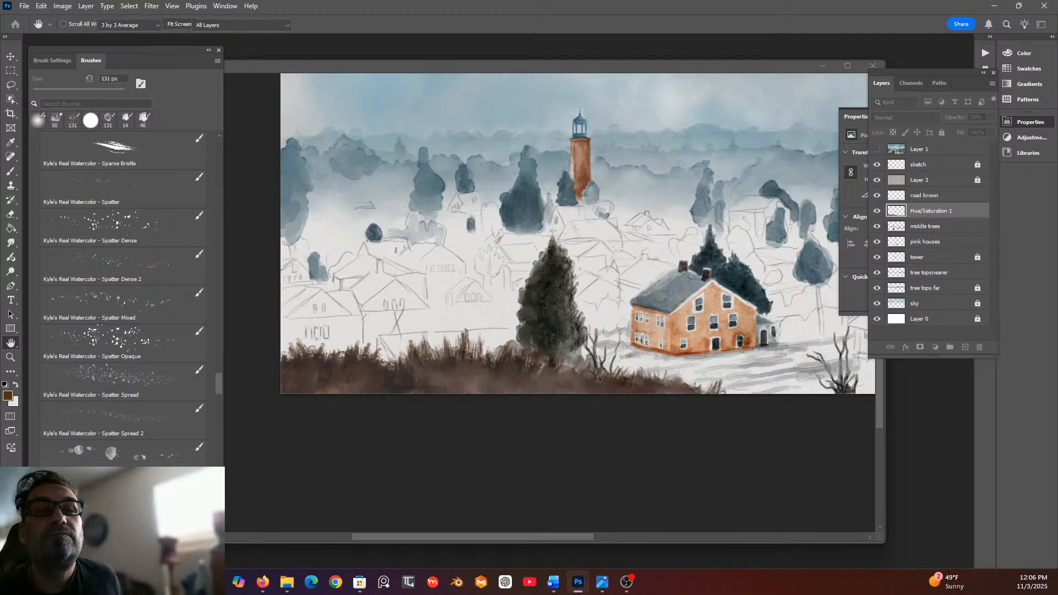
pyautogui.click(121, 148)
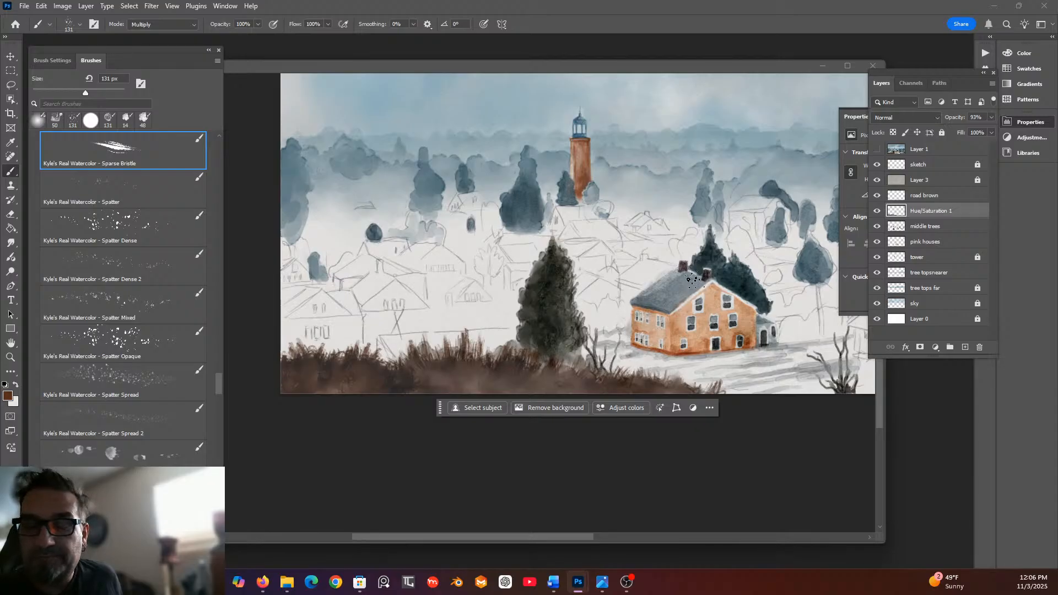
# Brighten the merged bushes layer with a Levels adjustment, setting the midtone input level to 1.93 and the black and white inputs to 0 and 255.
pyautogui.click(62, 7)
pyautogui.moveTo(80, 33)
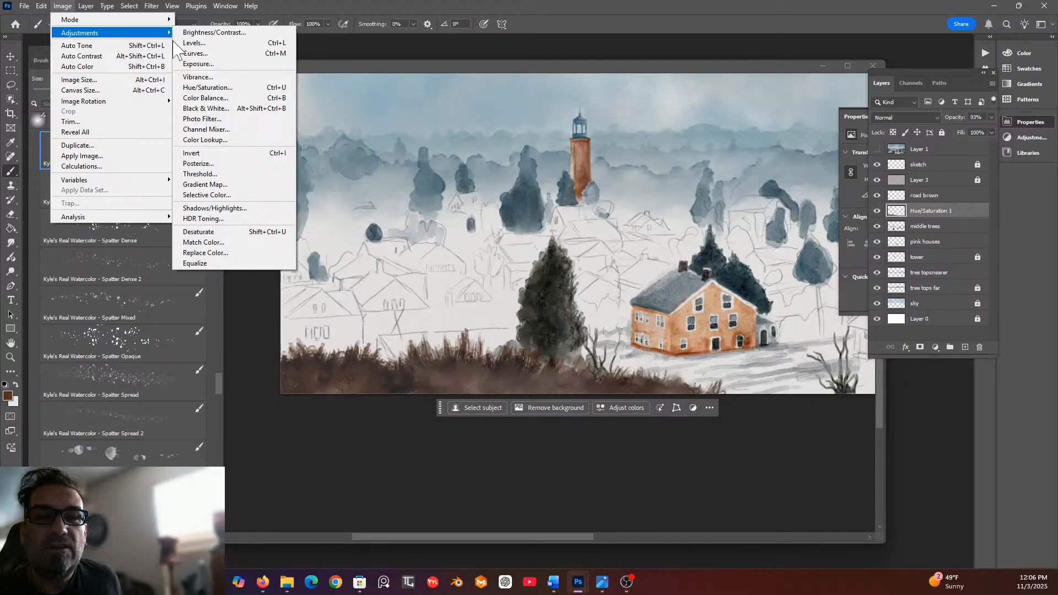
pyautogui.click(195, 42)
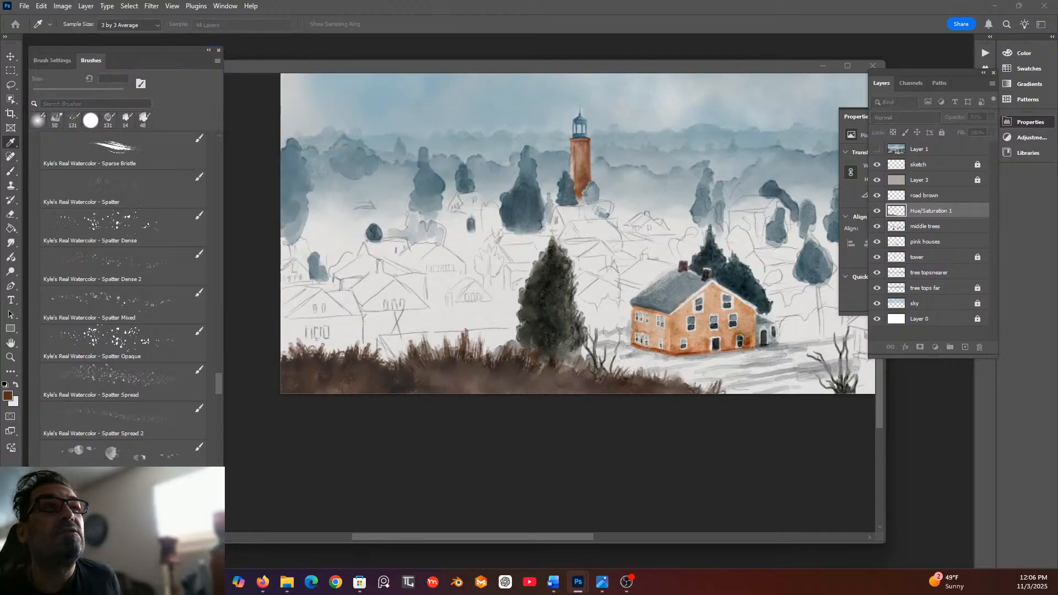
pyautogui.moveTo(270, 323); pyautogui.dragTo(915, 142)
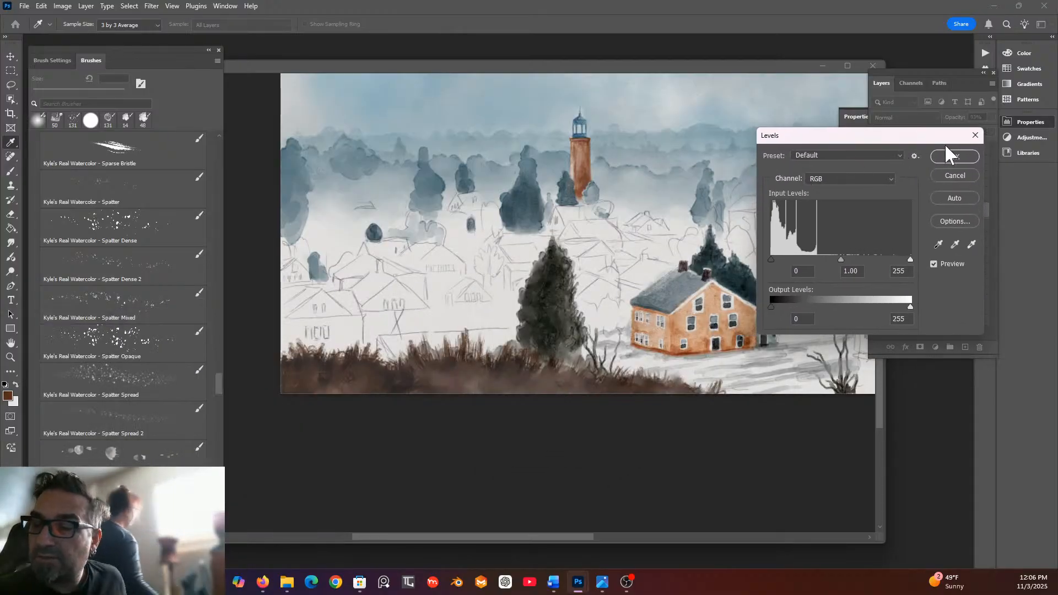
pyautogui.click(771, 257)
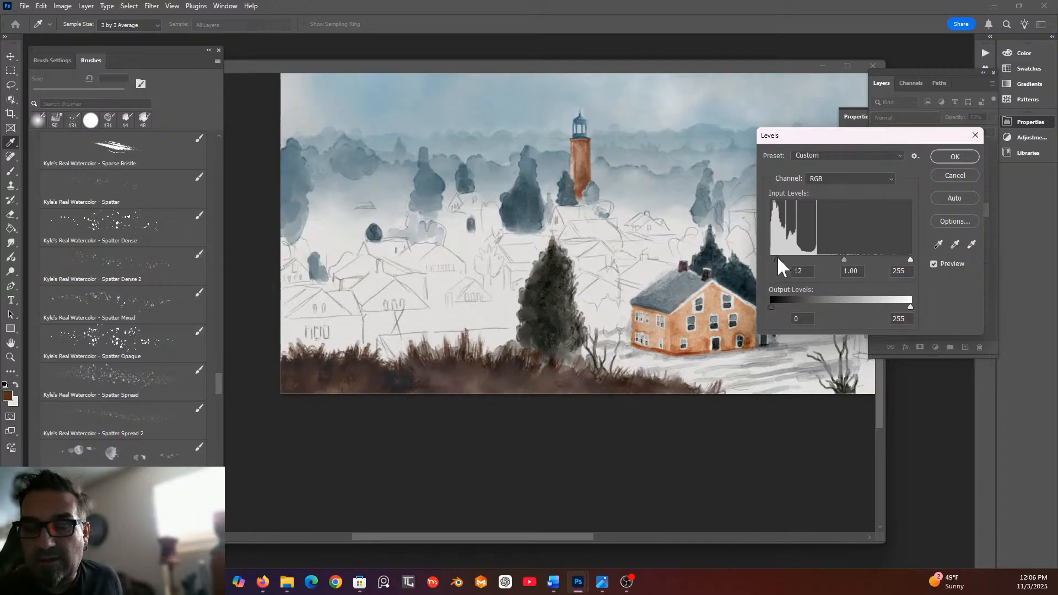
pyautogui.moveTo(910, 257); pyautogui.dragTo(807, 255)
pyautogui.click(911, 257)
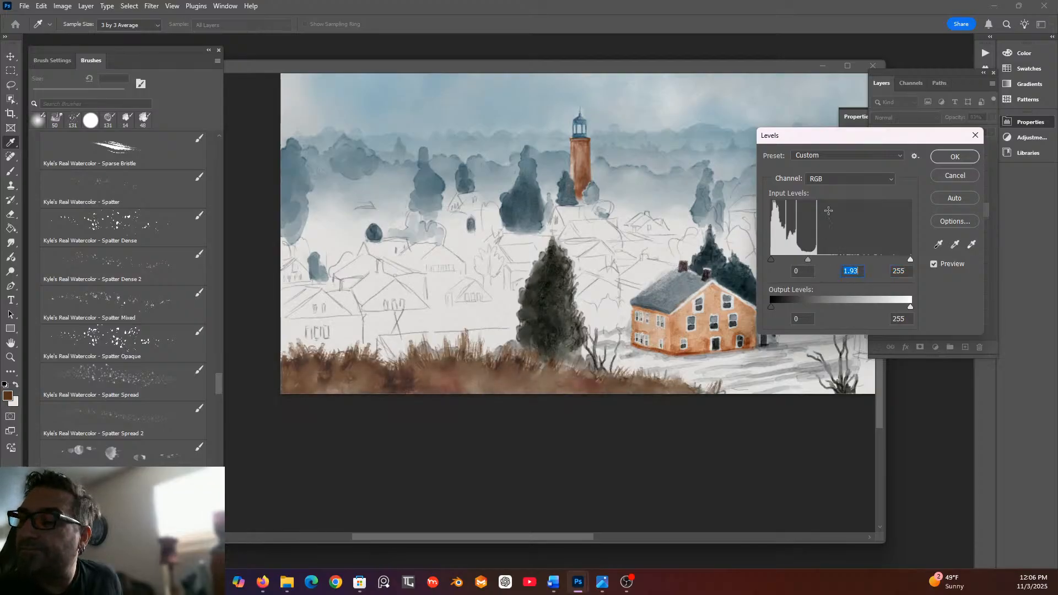
pyautogui.click(940, 157)
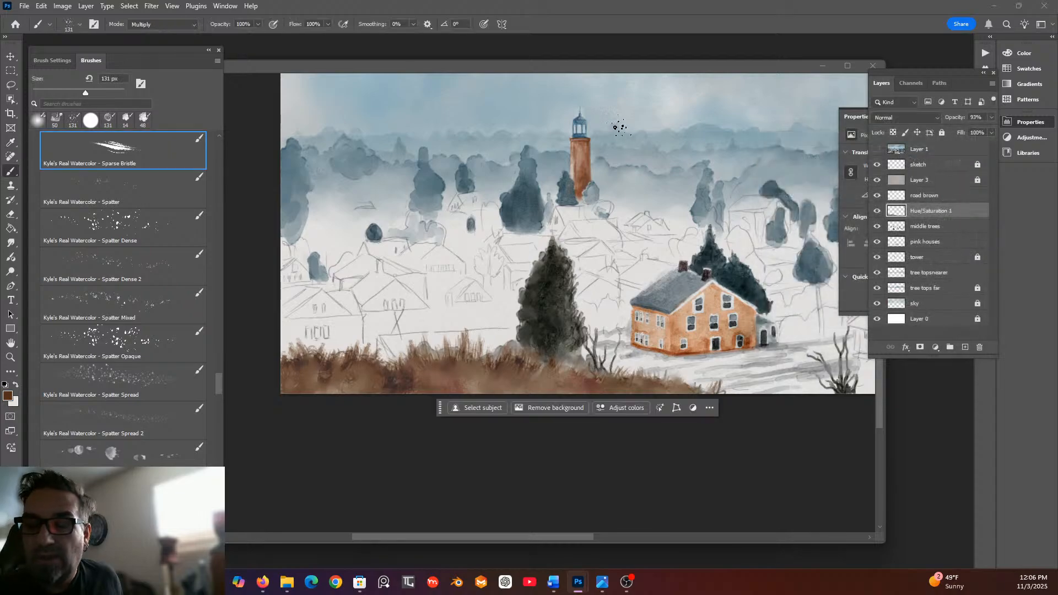
# Desaturate the merged bushes layer with a Hue/Saturation adjustment at saturation -50, and return to the Brush tool.
pyautogui.click(63, 6)
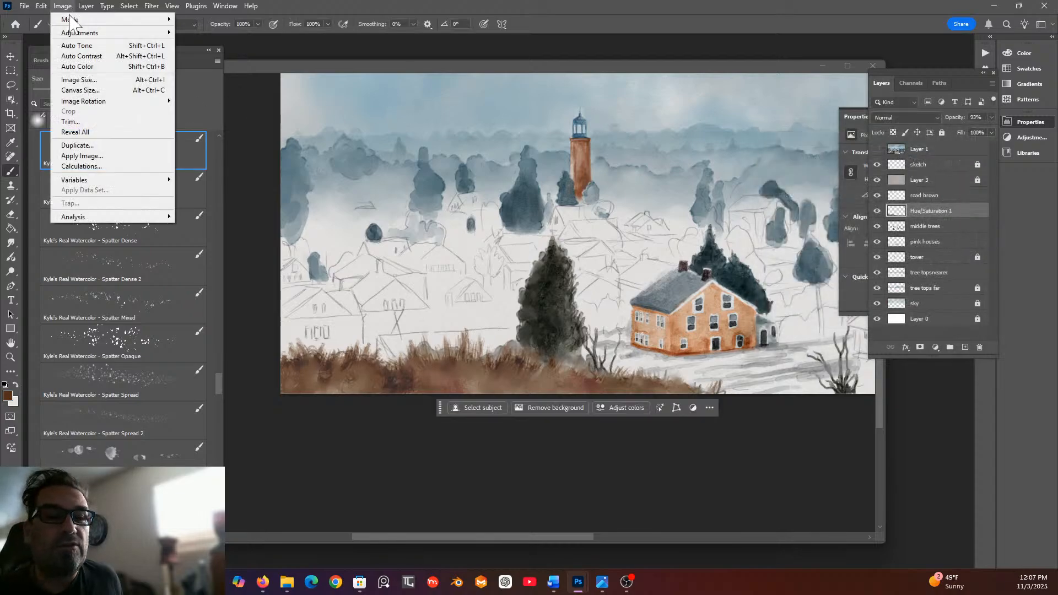
pyautogui.moveTo(77, 36)
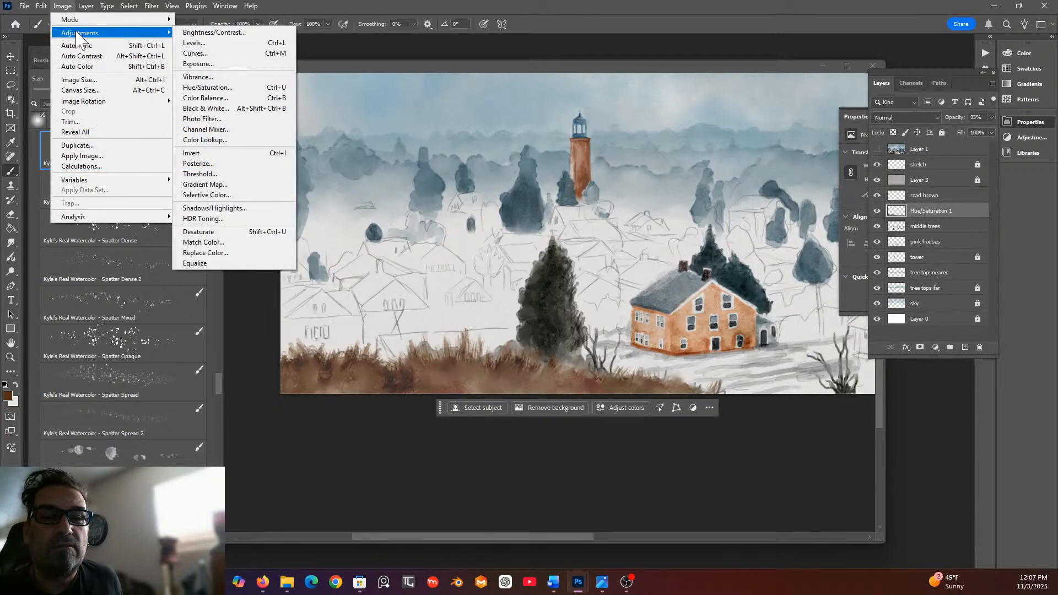
pyautogui.click(213, 87)
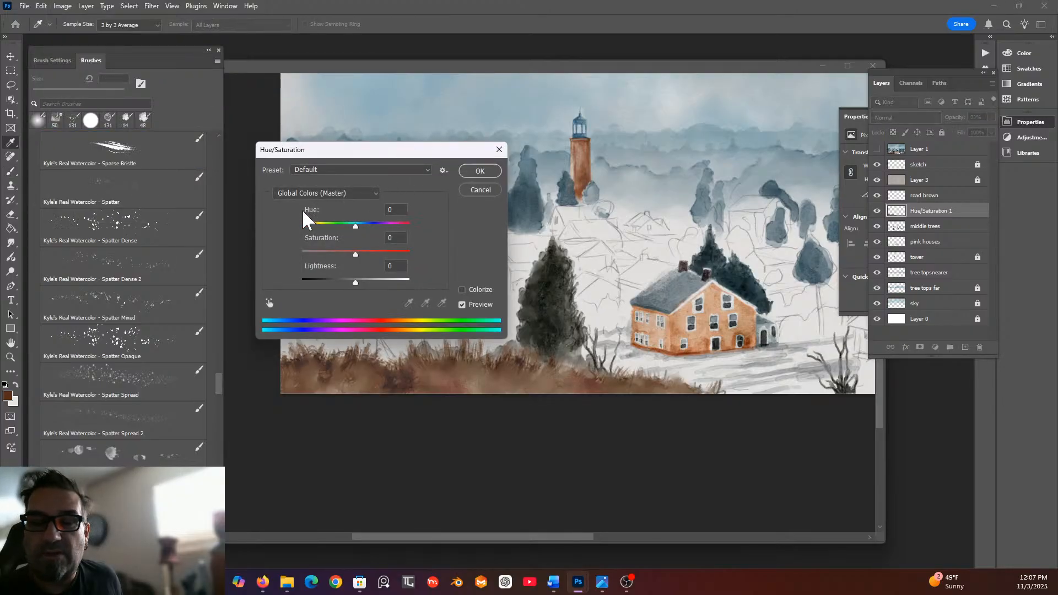
pyautogui.moveTo(355, 253); pyautogui.dragTo(328, 252)
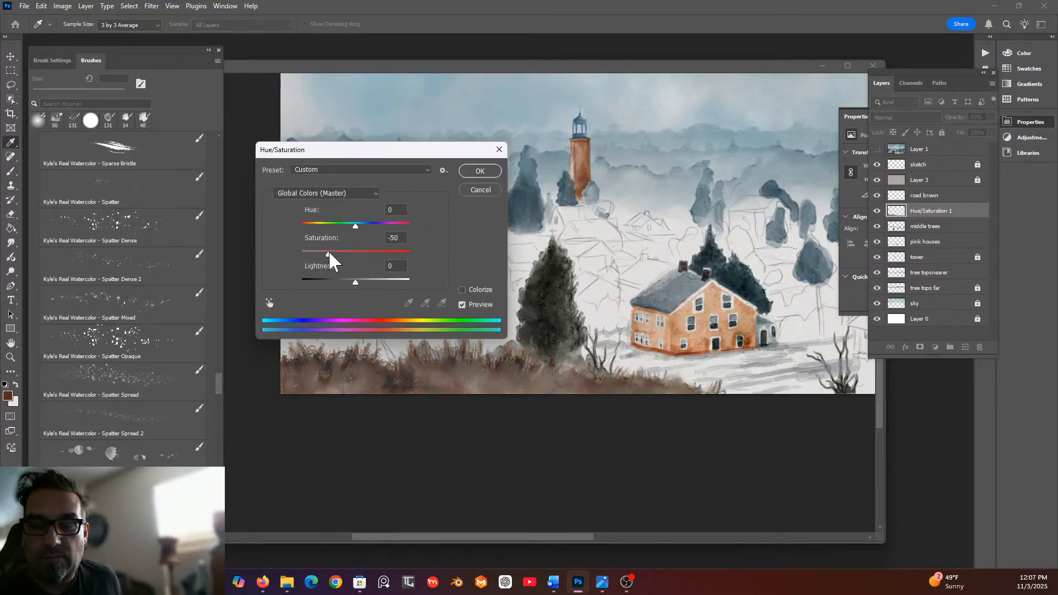
pyautogui.click(479, 171)
pyautogui.press('b')
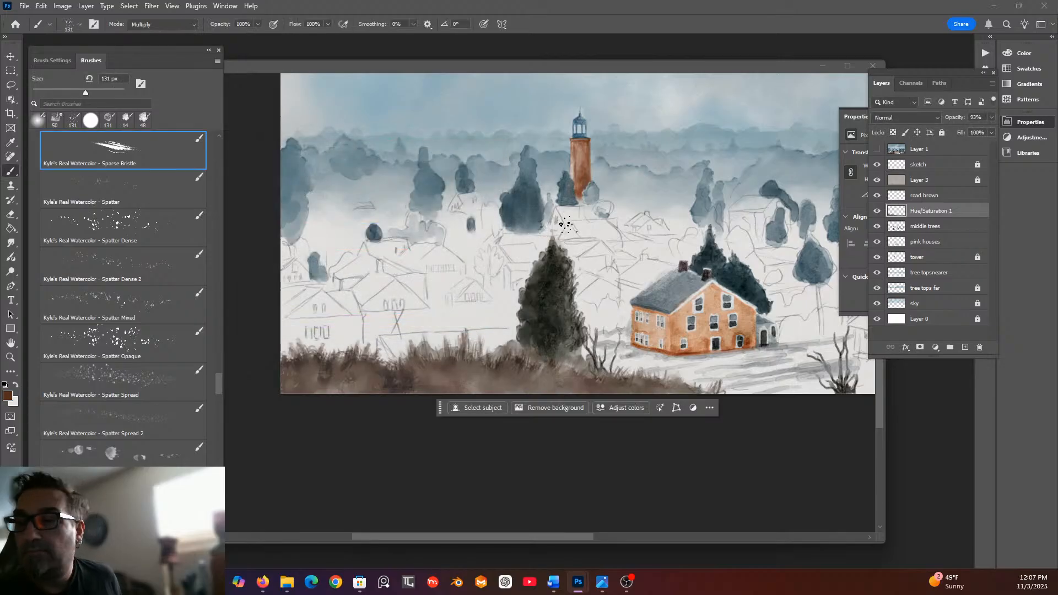